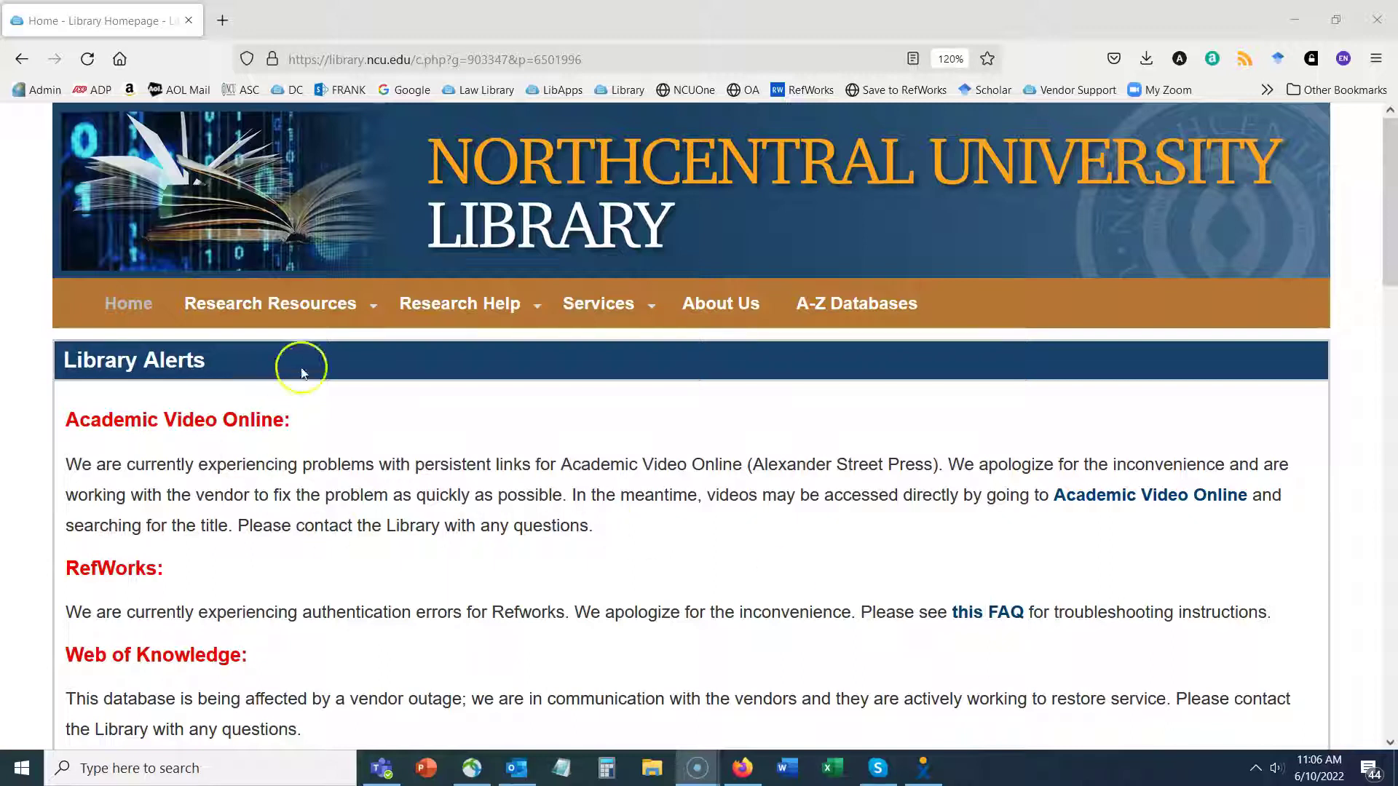
Open the Tests and Measurements page under Resources for Dissertation Research in the library's Research Process guide.
click(459, 310)
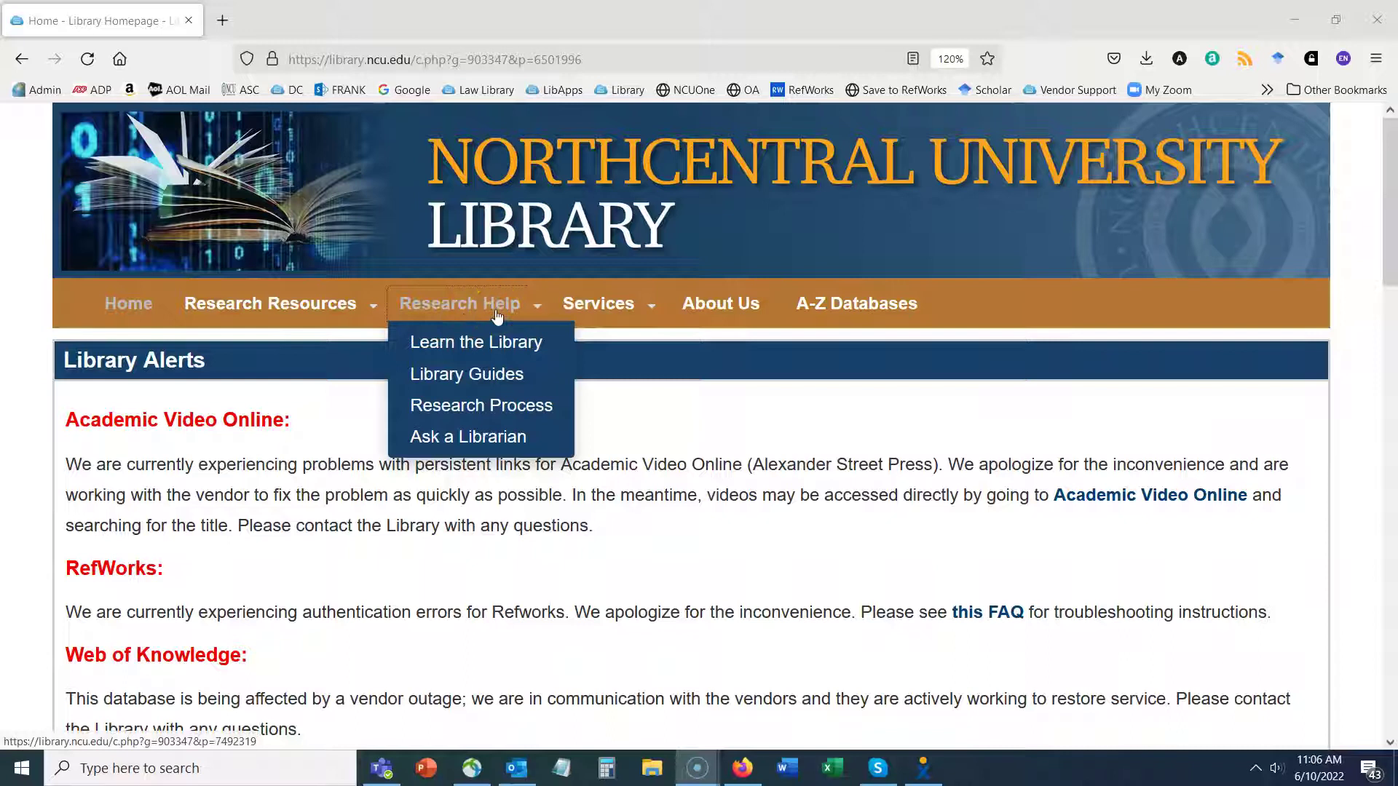
click(536, 408)
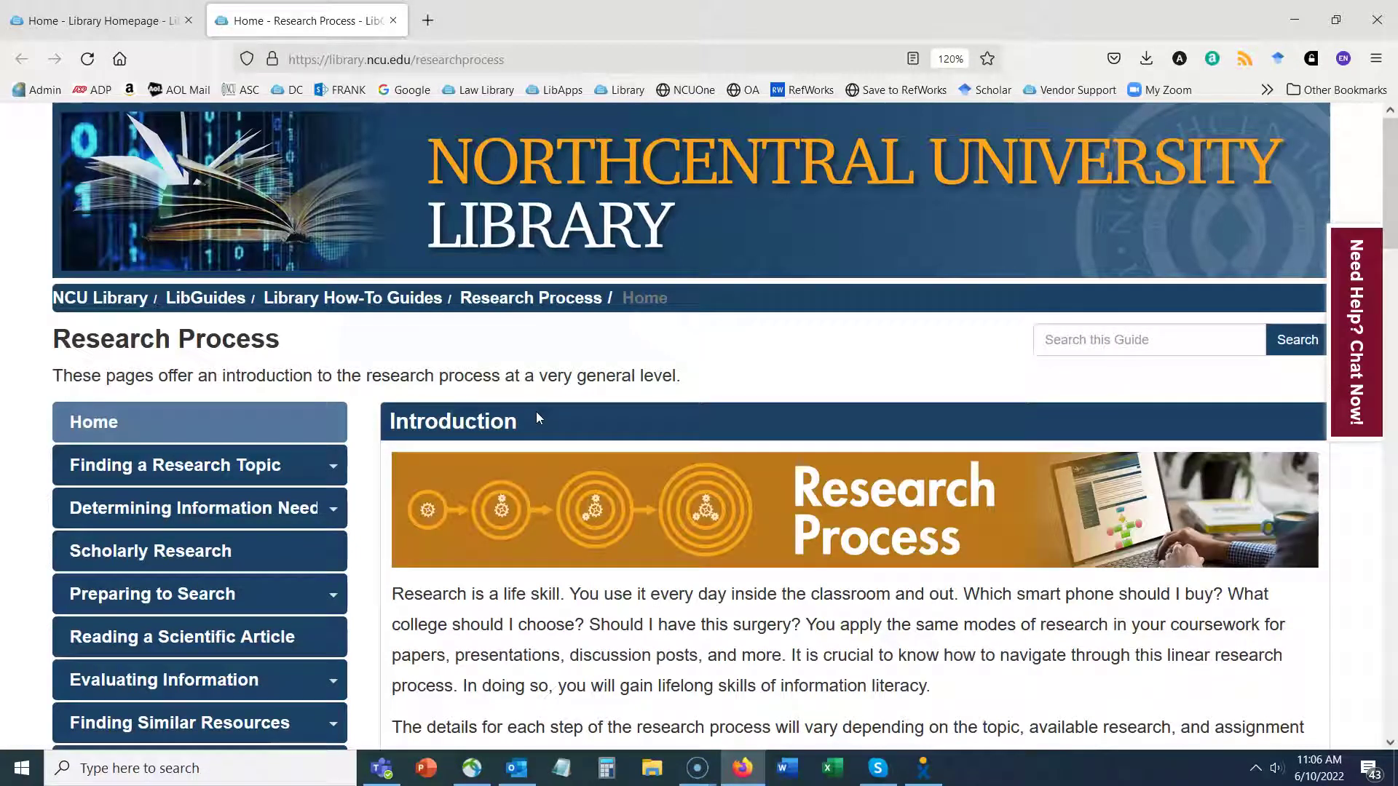
scroll(966, 435, down, 4)
scroll(966, 435, down, 4)
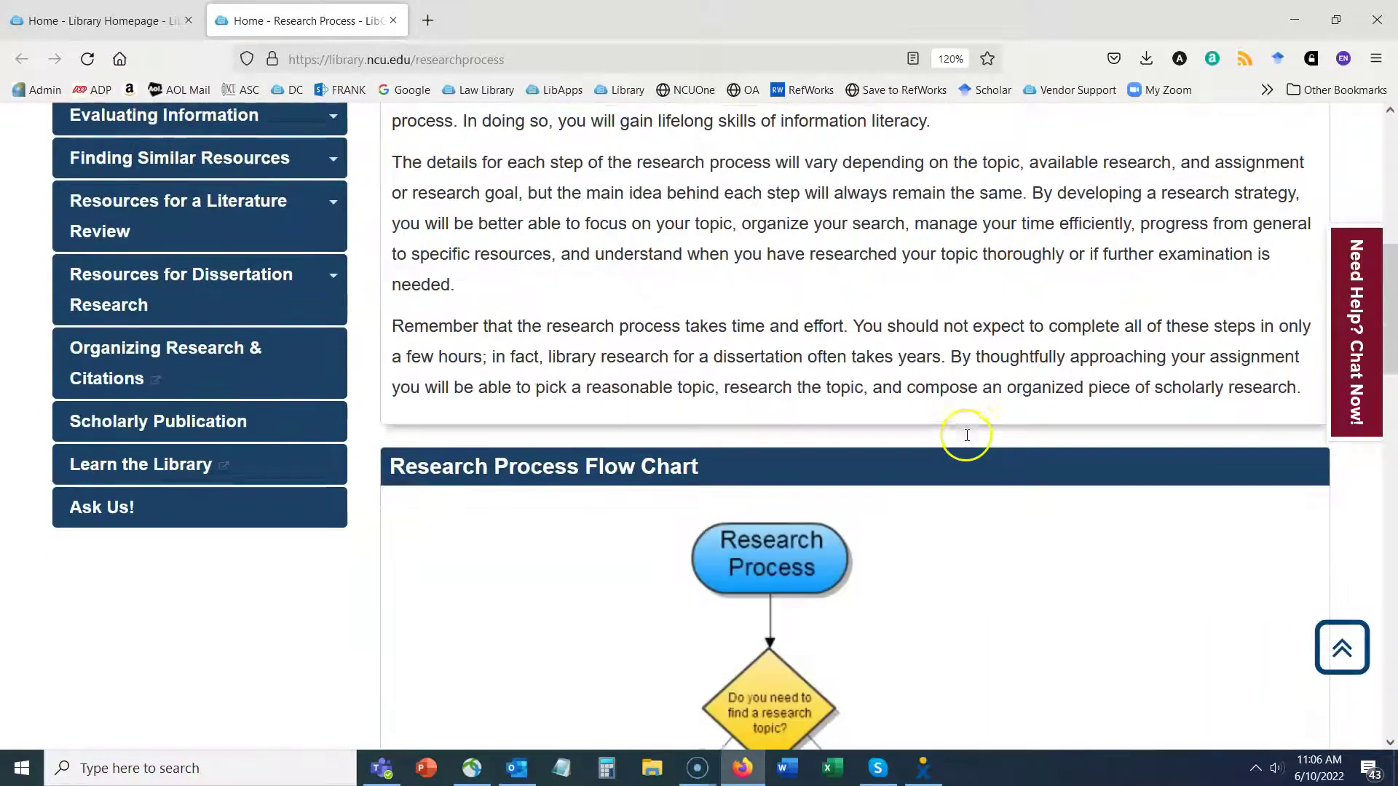
mouse_move(197, 293)
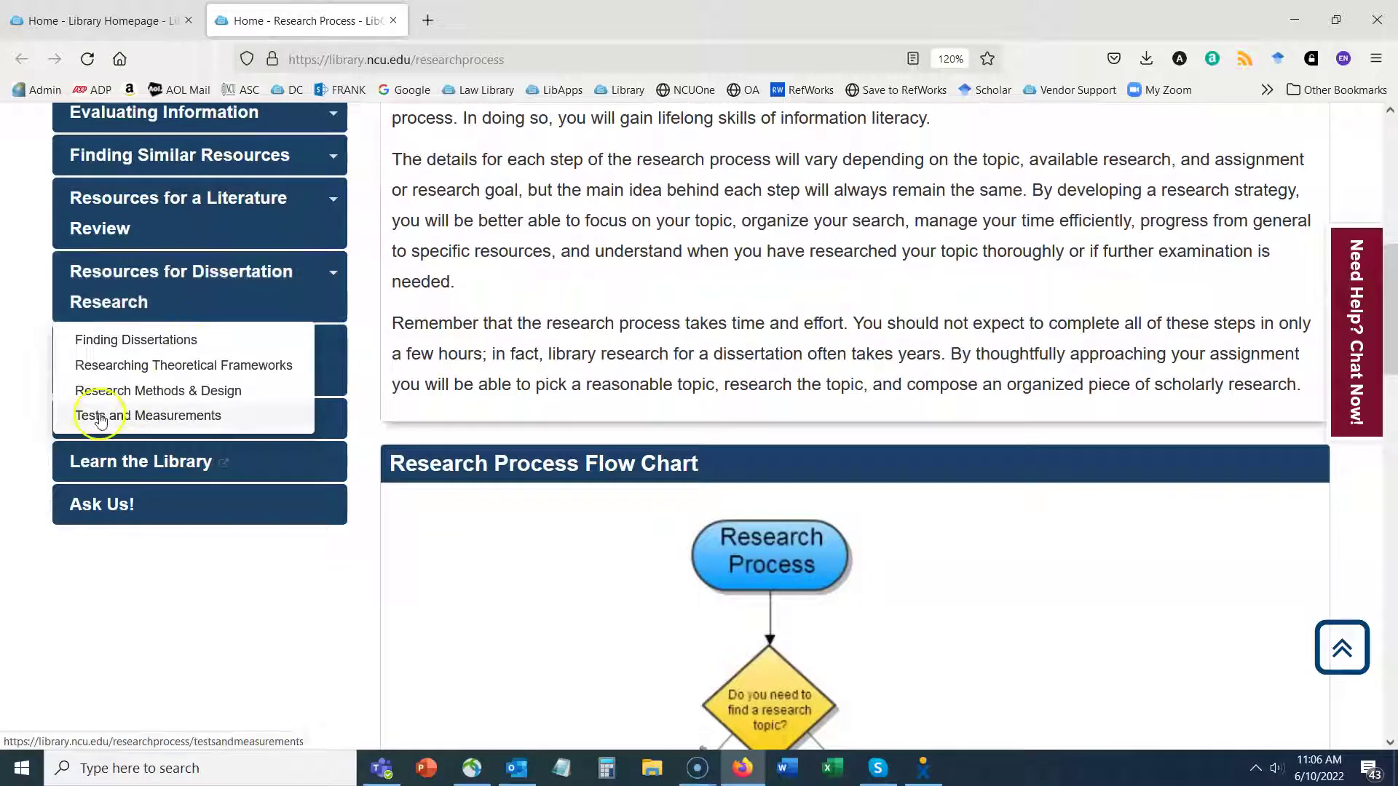
click(153, 416)
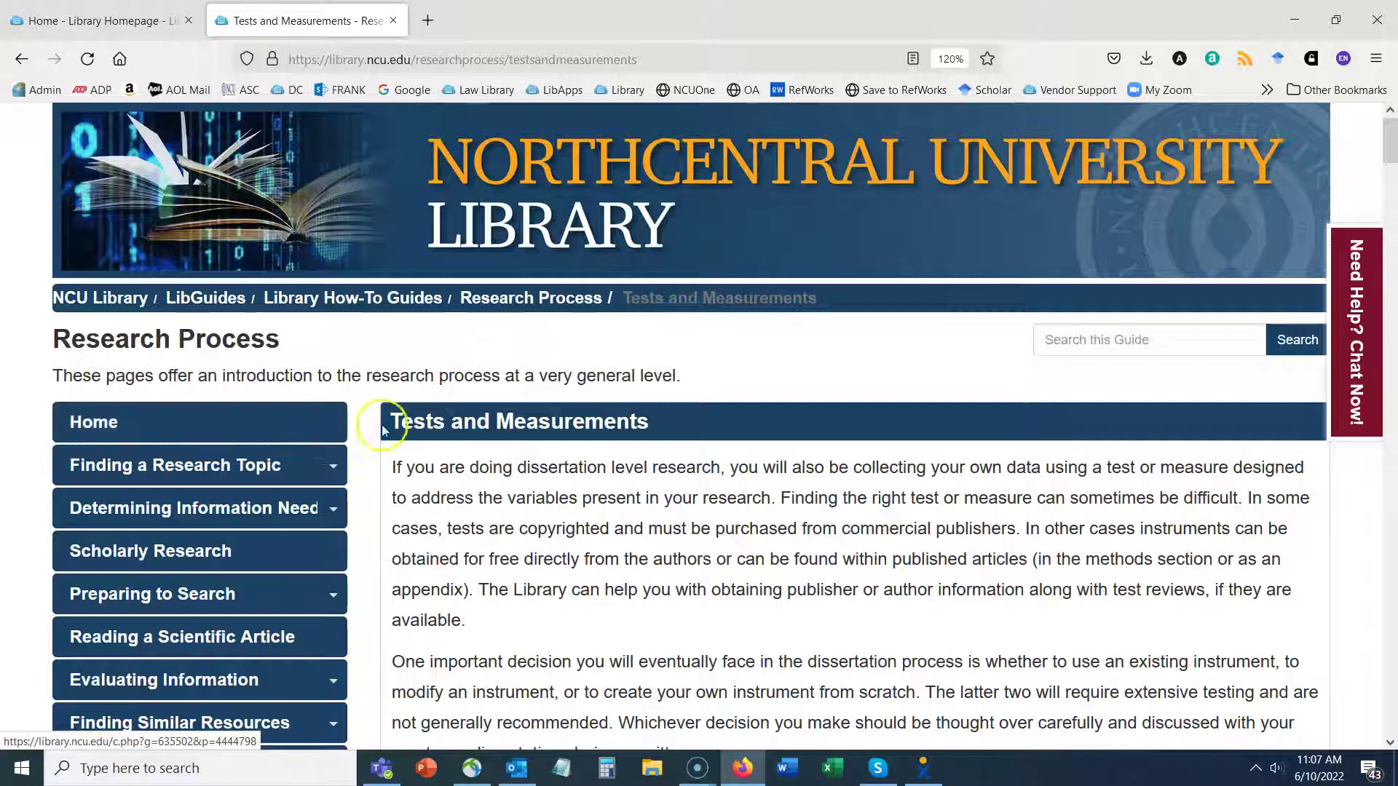
Survey the Tests and Measurements page down to the Library Databases section, return to its beginning and decline the chat invitation.
drag(1390, 140, 1390, 163)
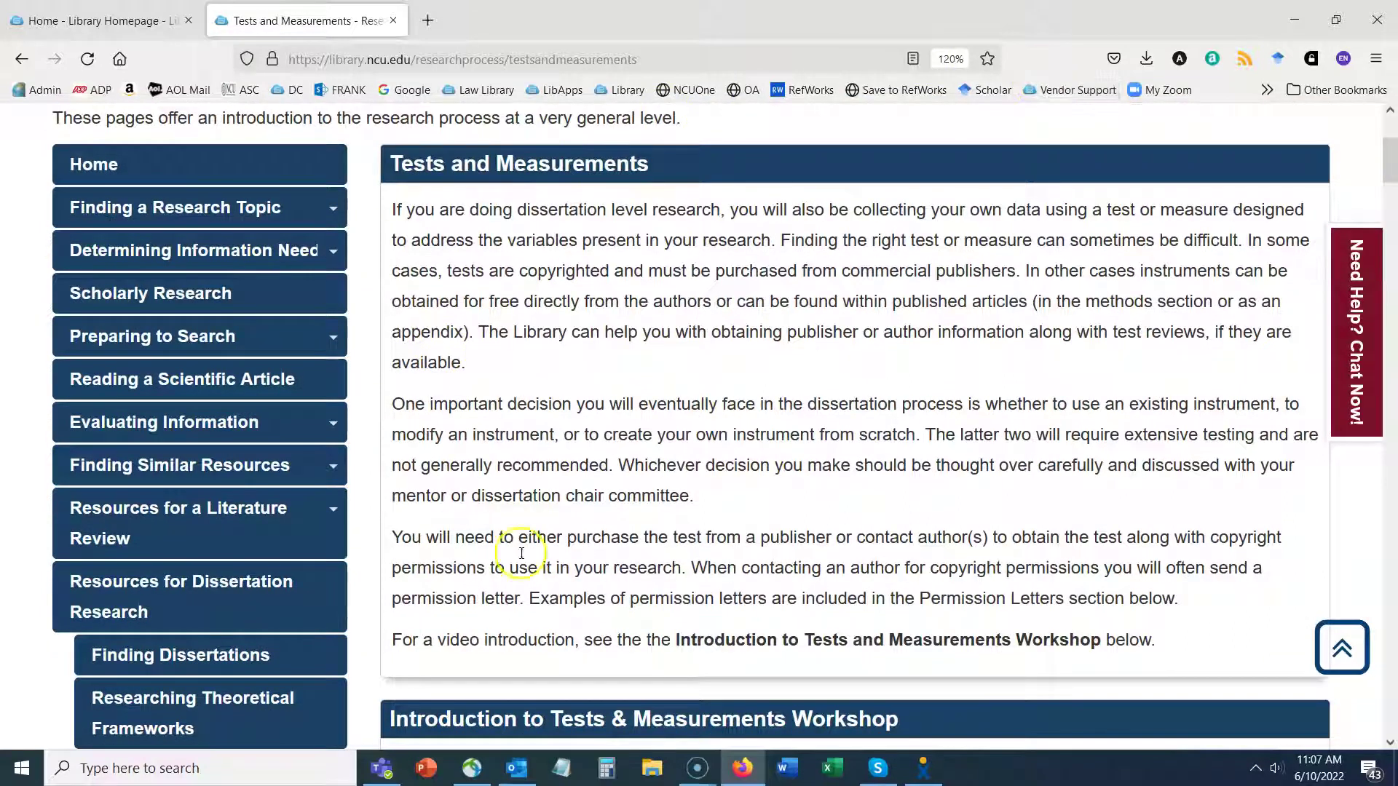
drag(1390, 157, 1392, 269)
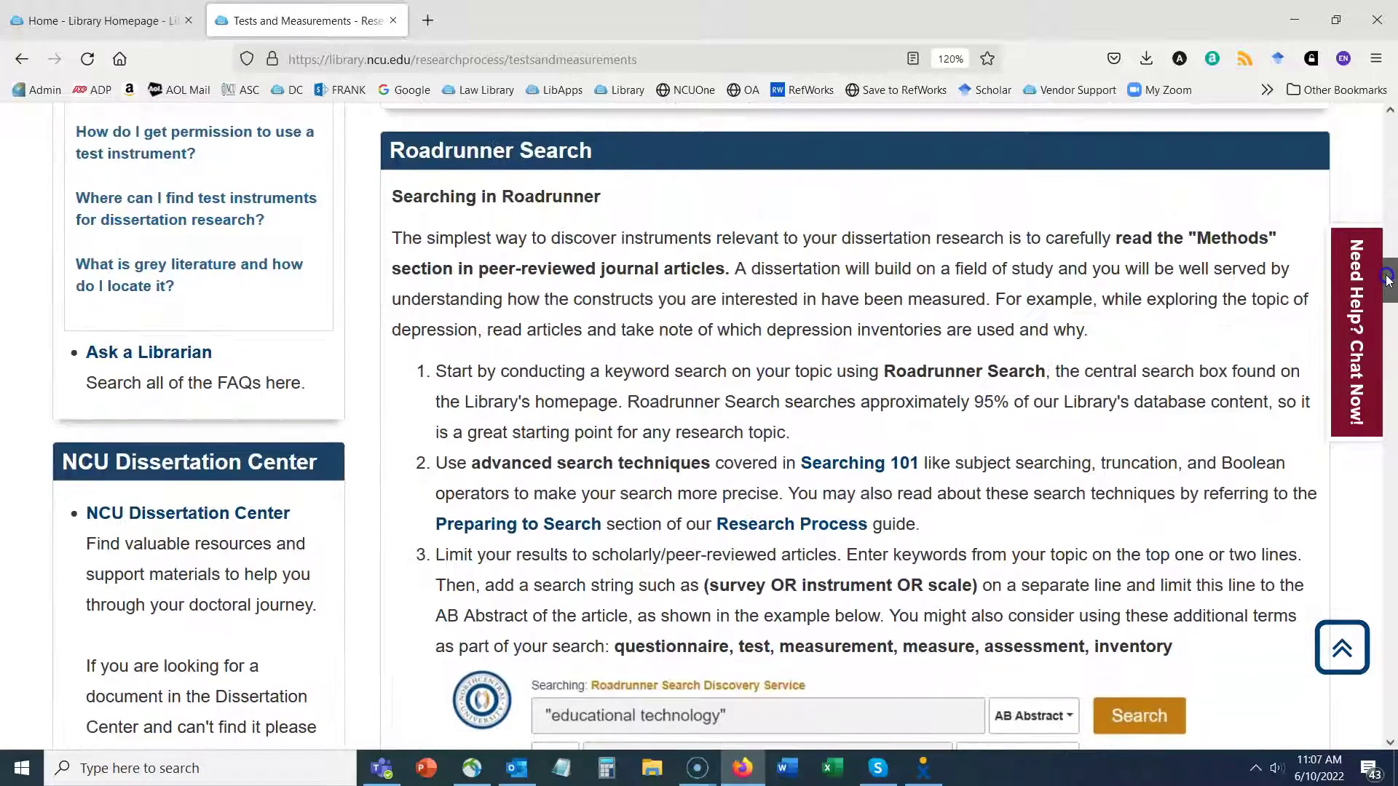
scroll(774, 401, down, 6)
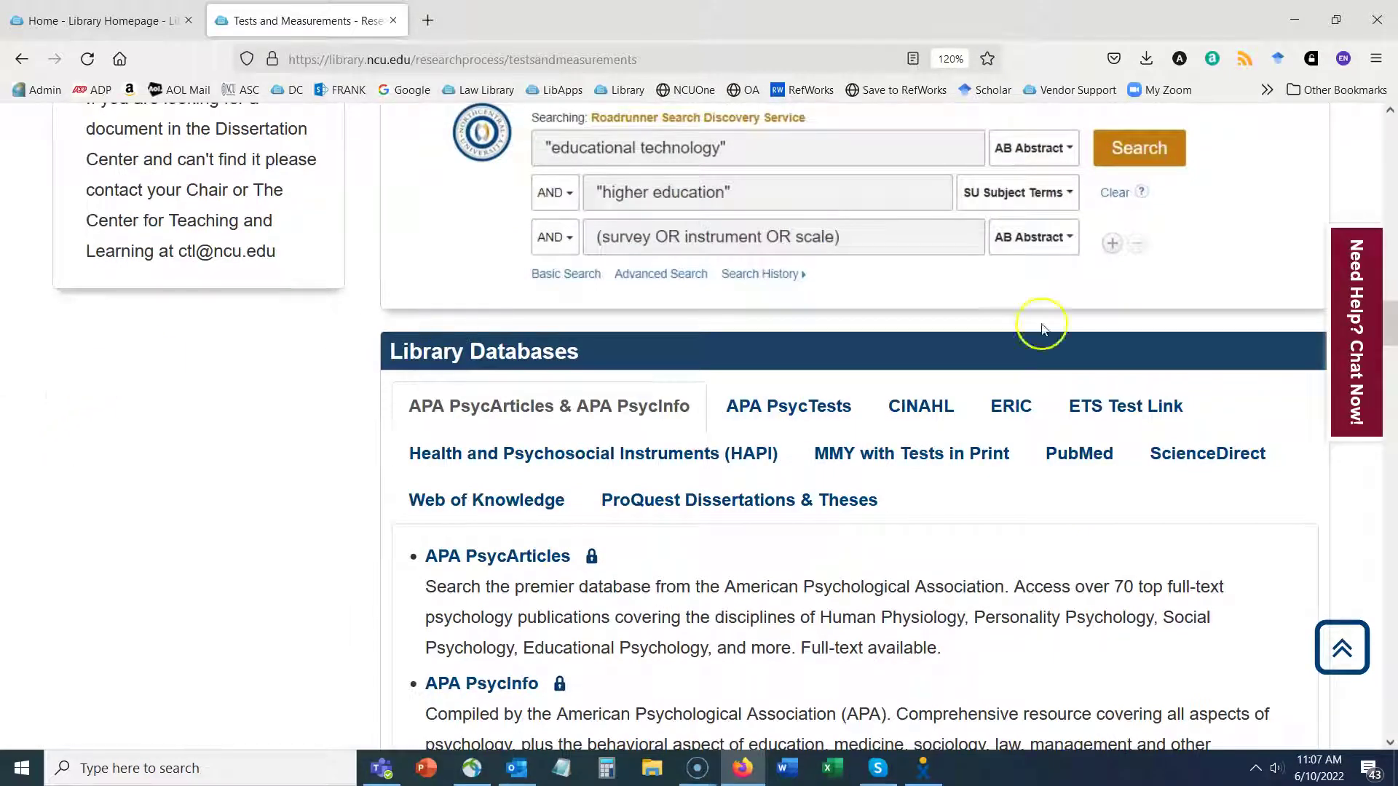
scroll(1392, 320, down, 1)
drag(586, 221, 393, 218)
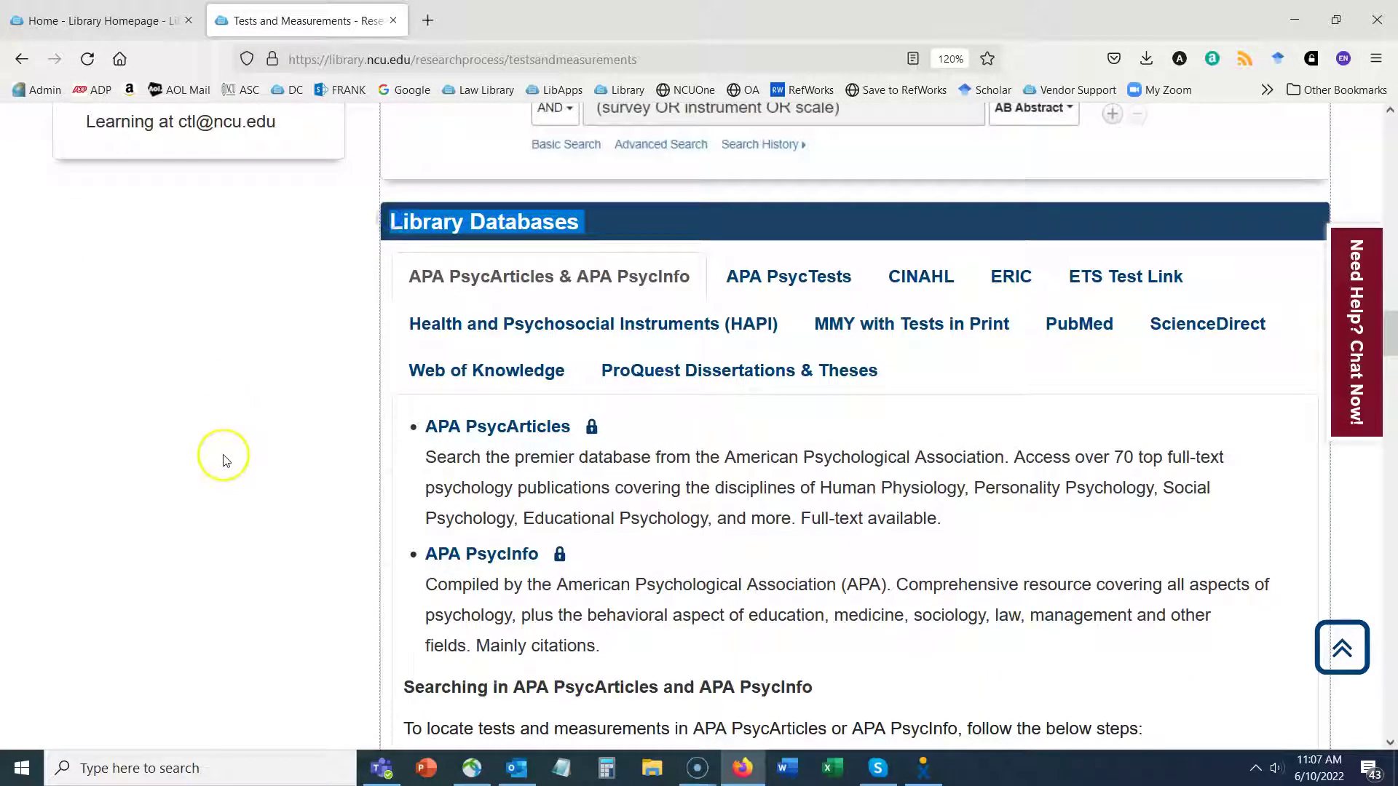
click(270, 349)
drag(1386, 347, 1390, 73)
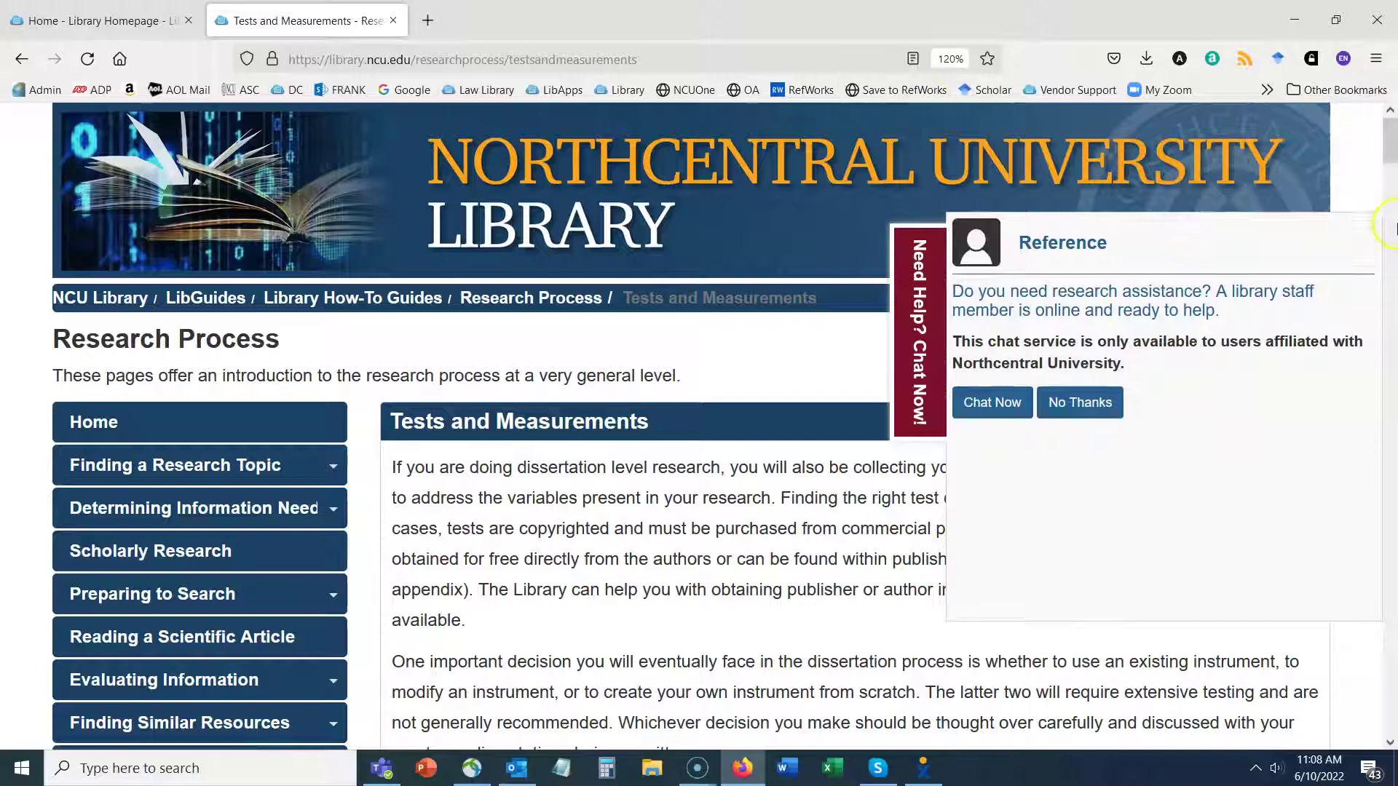
click(1078, 401)
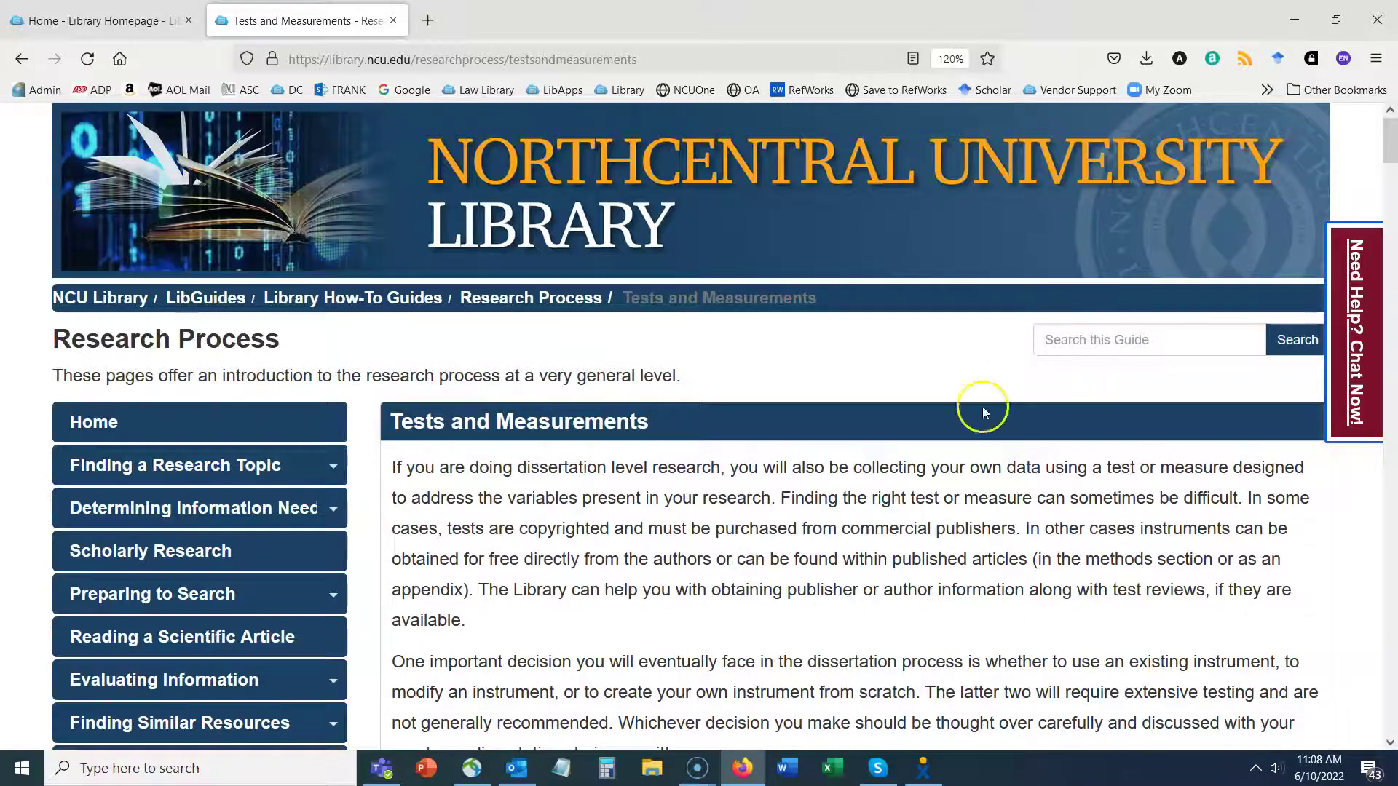
Highlight the introduction's passages on buying tests from commercial publishers and finding instruments in published articles' methods sections or appendices.
scroll(936, 461, down, 4)
drag(1063, 213, 1025, 244)
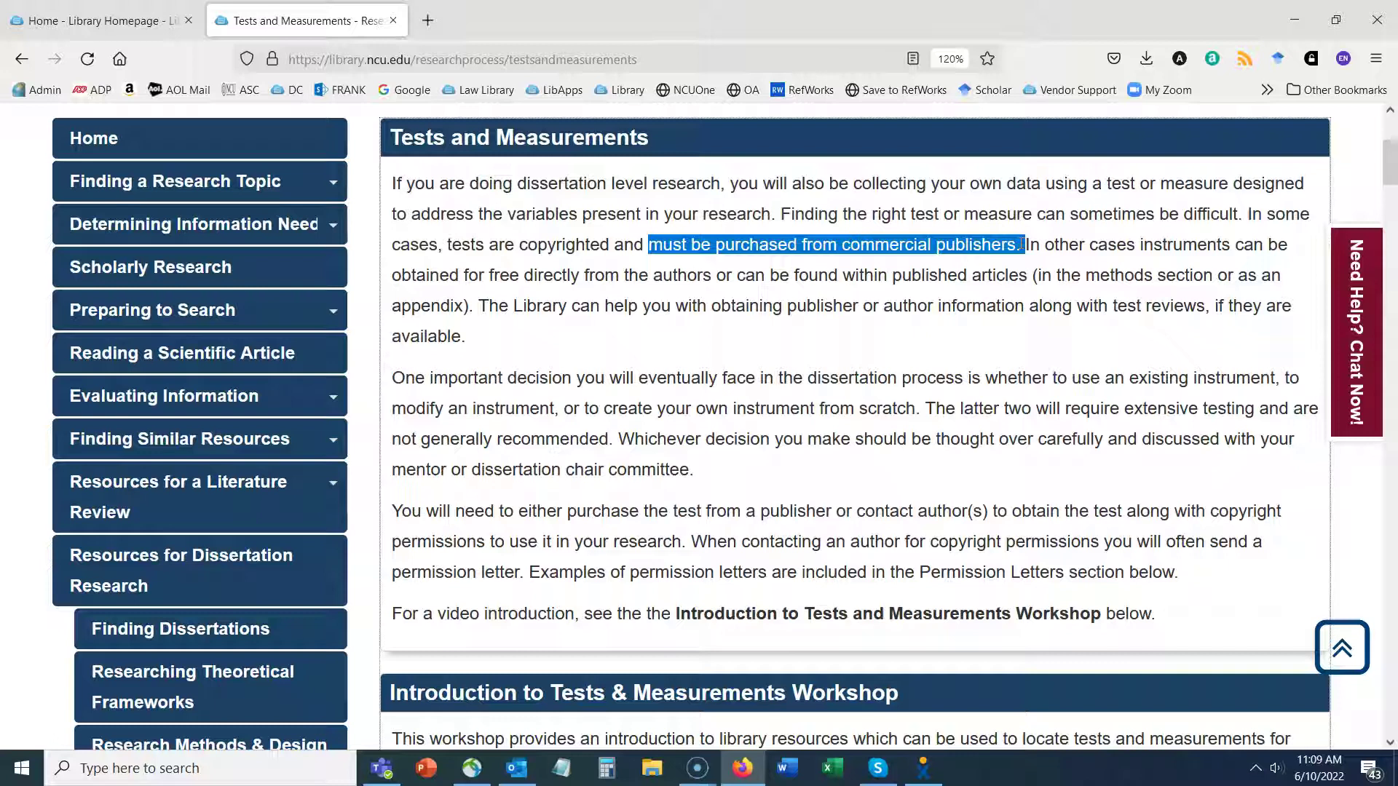
click(749, 357)
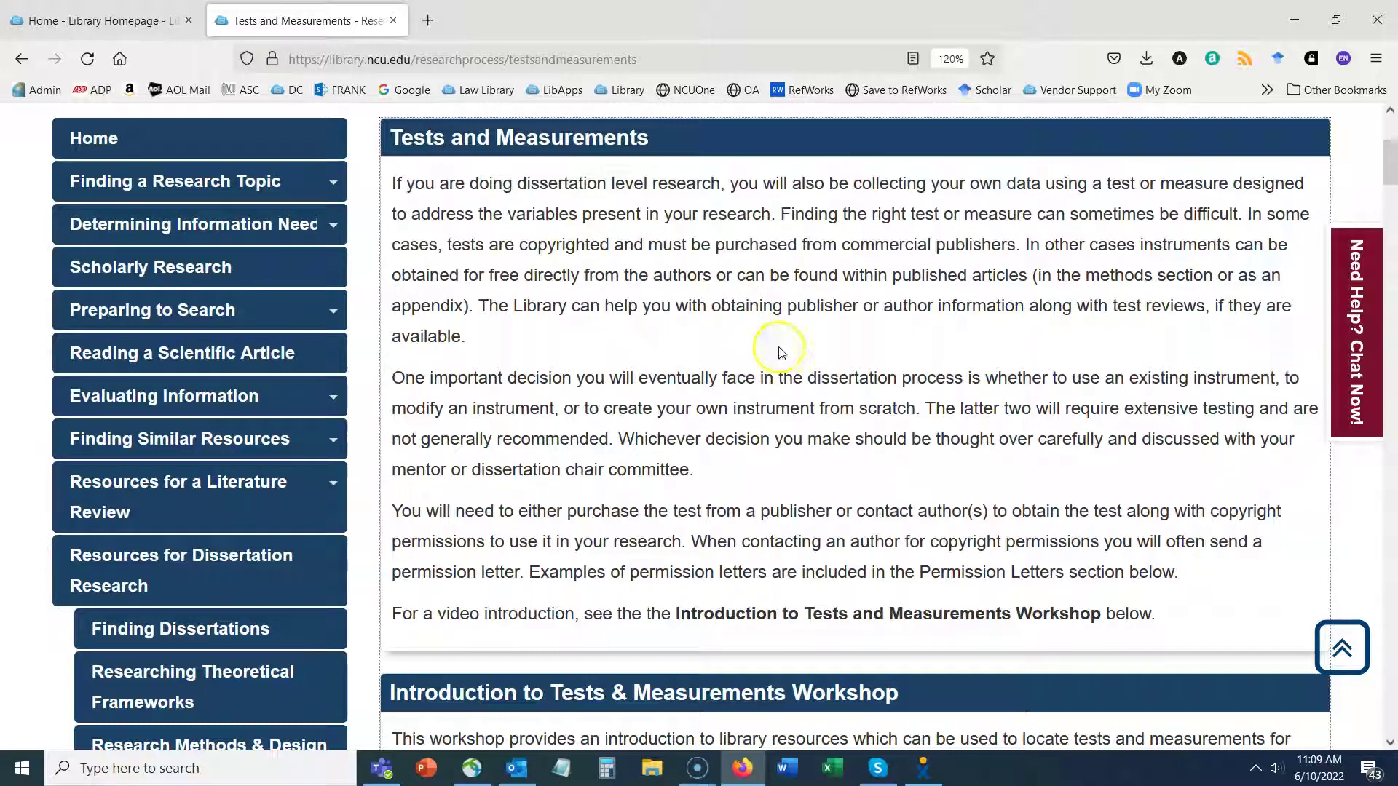
drag(794, 276, 481, 306)
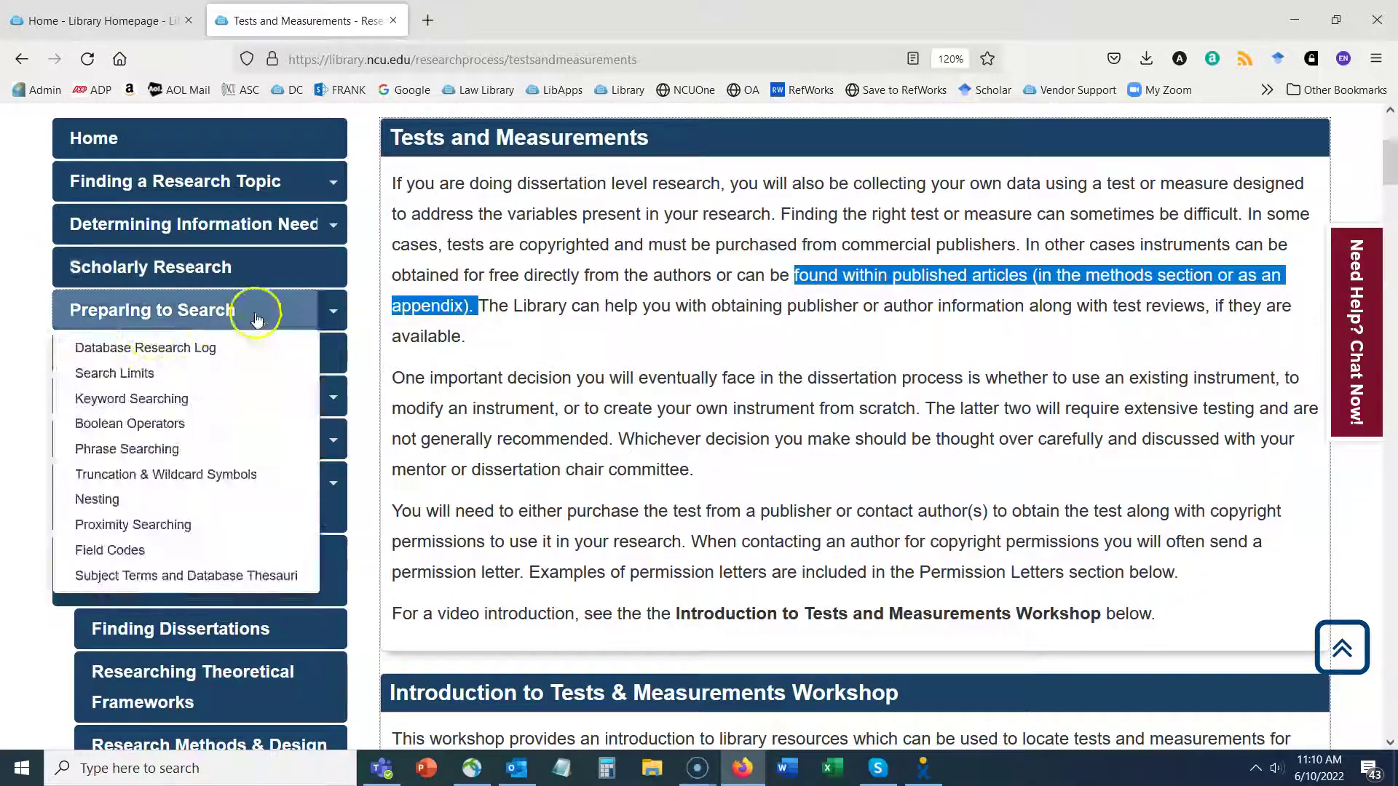
click(437, 310)
drag(376, 304, 463, 307)
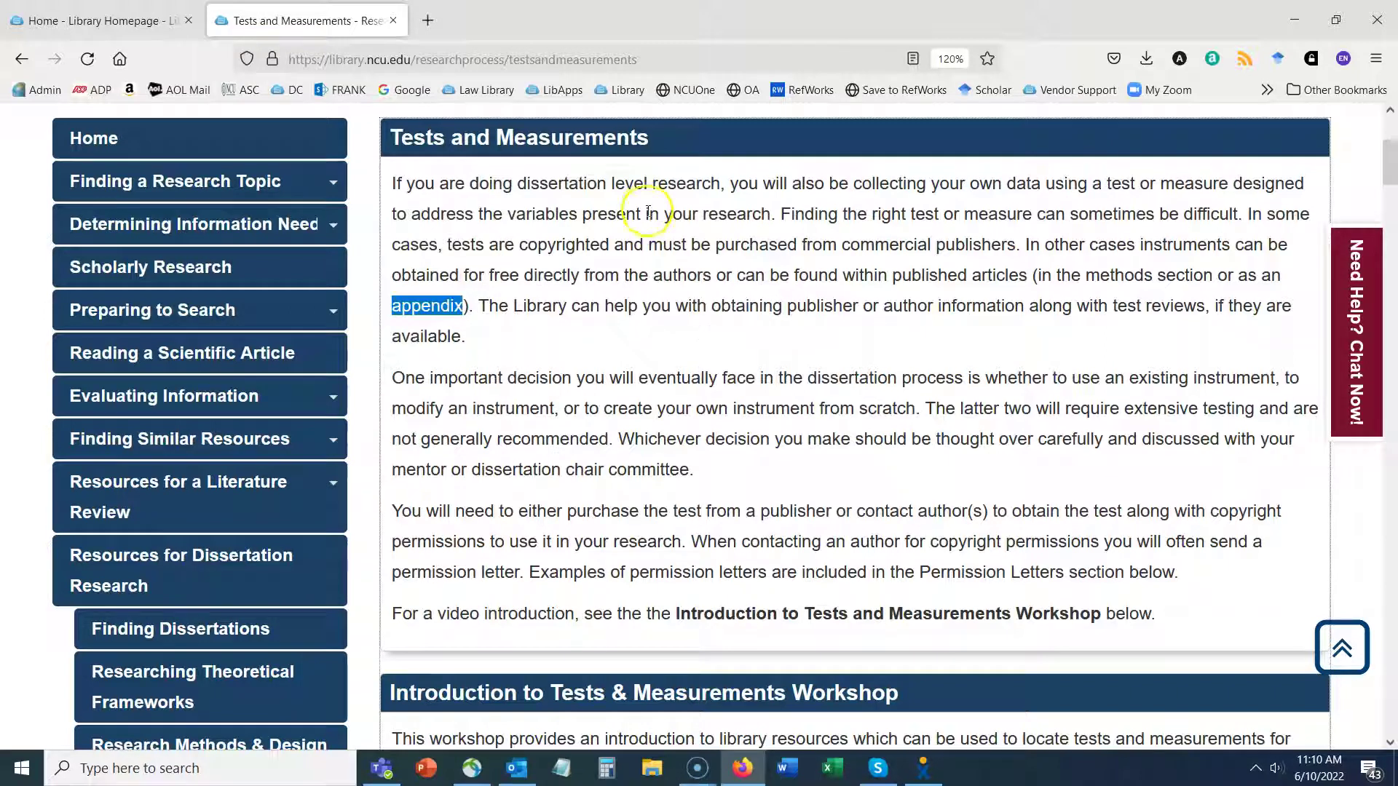
click(518, 320)
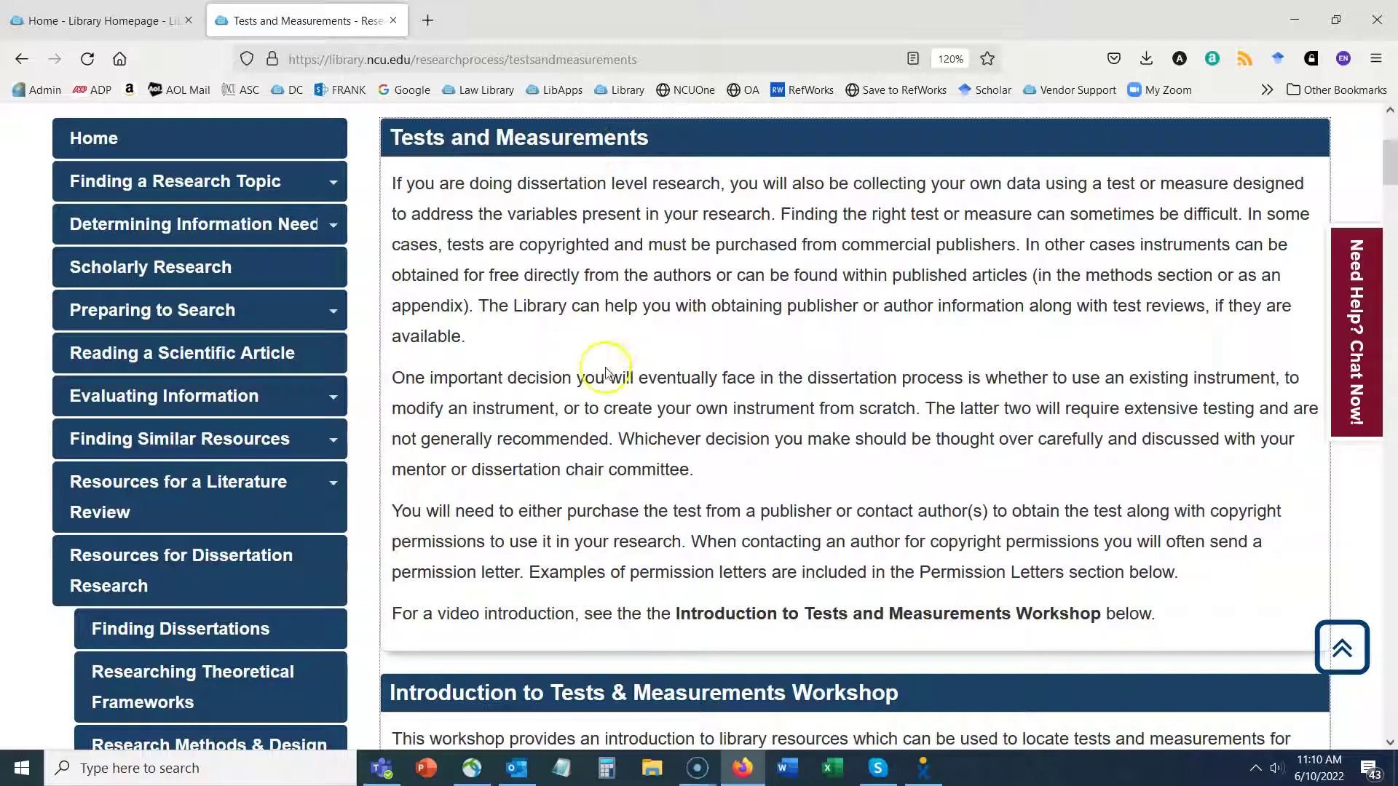
drag(842, 245, 1016, 249)
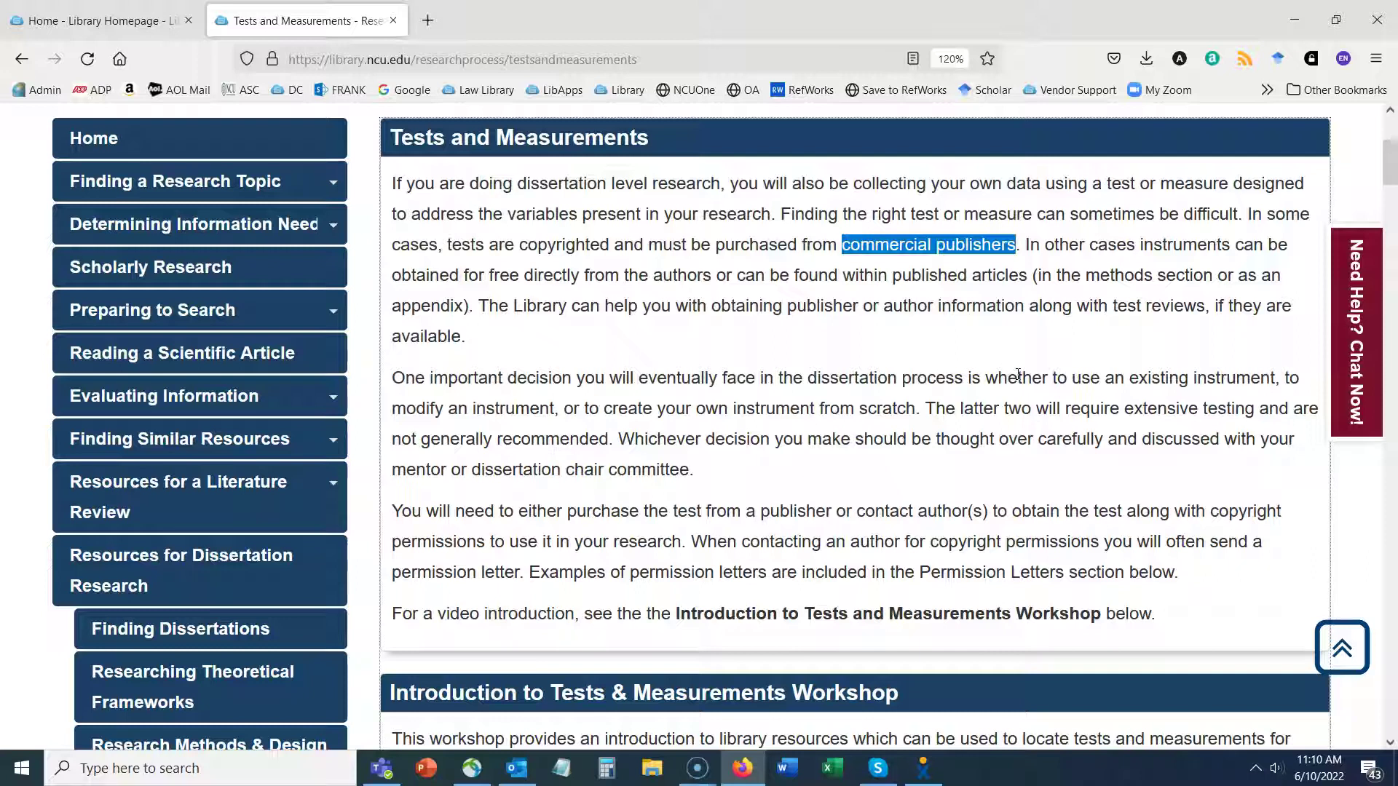
click(764, 338)
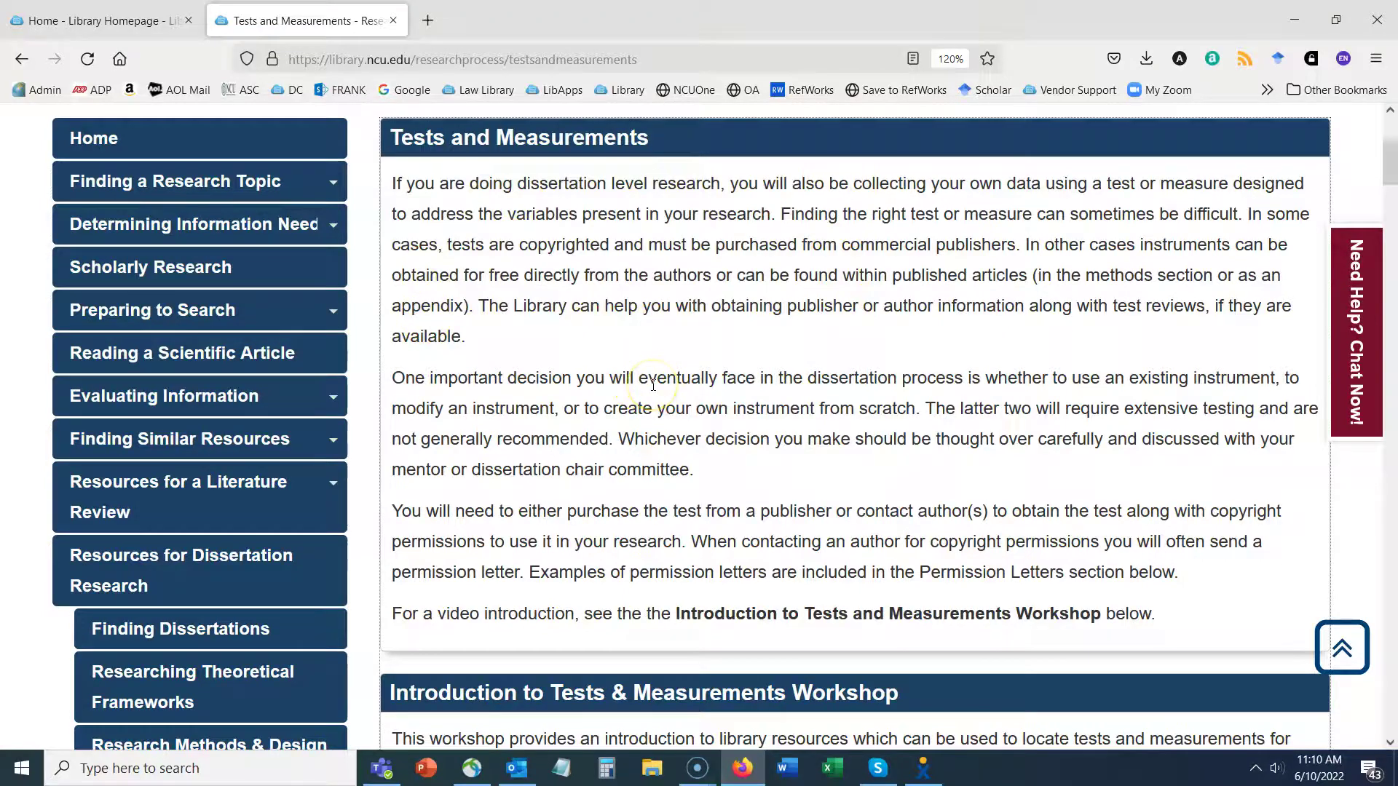
Examine the Permissions section's guidance on identifying and contacting copyright holders, including the linked sample permission letters.
scroll(653, 386, down, 20)
scroll(653, 390, down, 20)
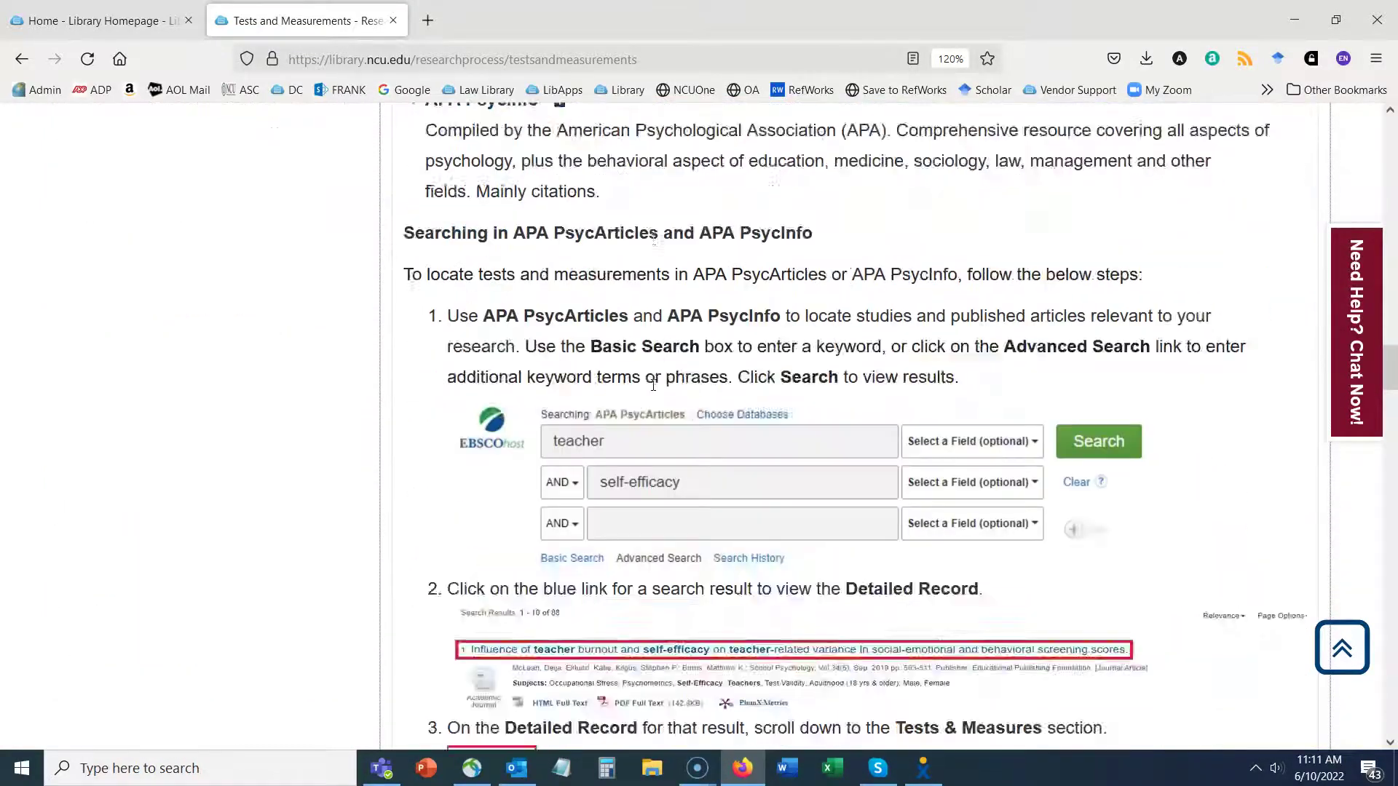
scroll(653, 384, down, 10)
scroll(985, 434, down, 7)
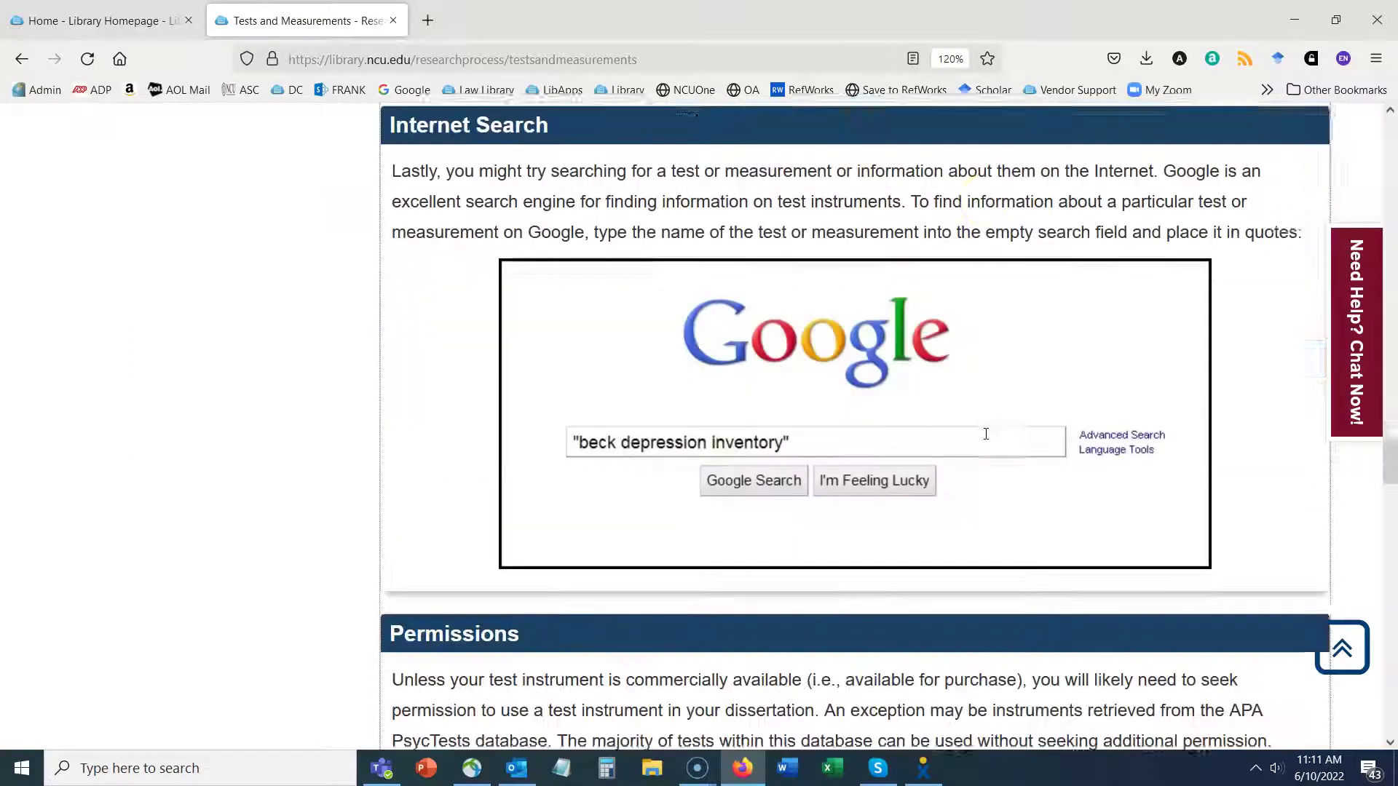
scroll(986, 434, down, 1)
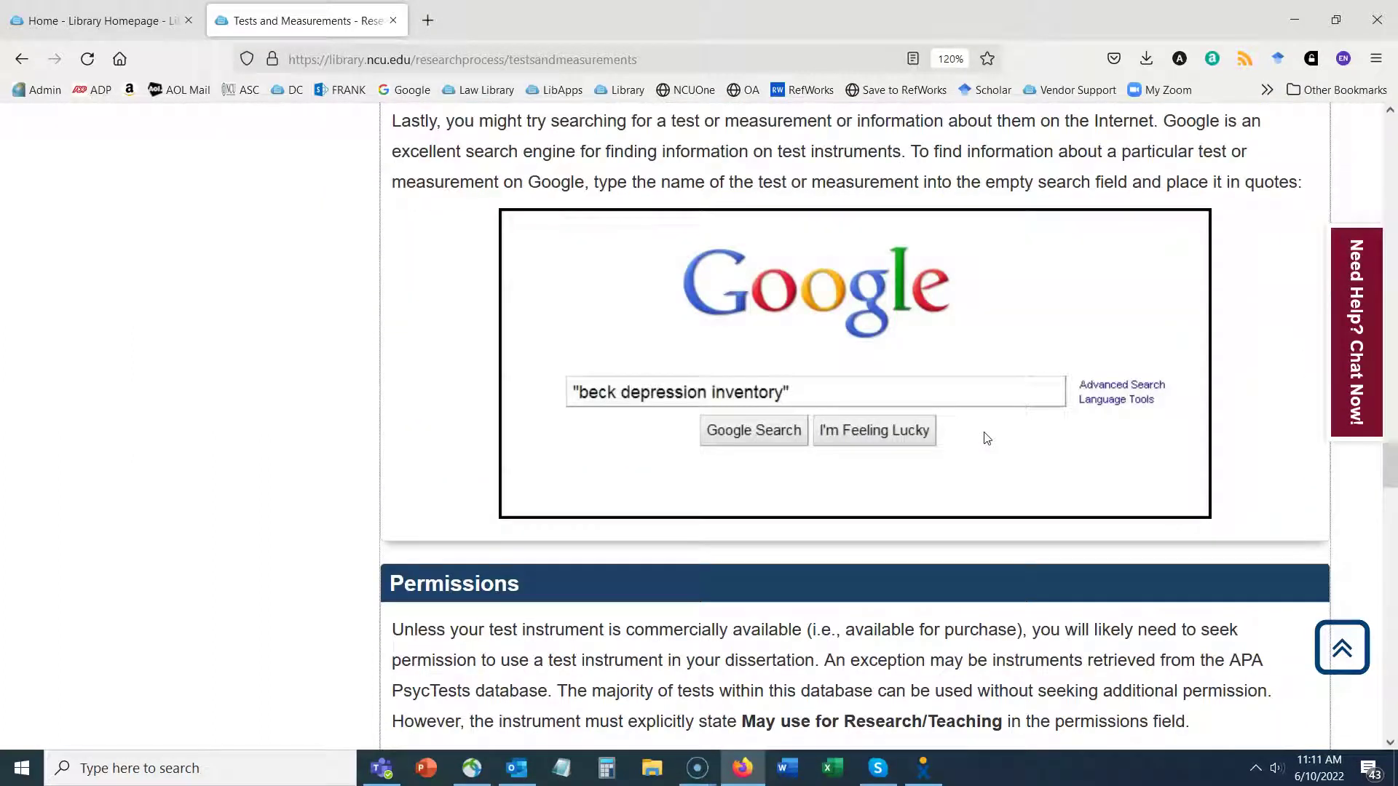
scroll(987, 437, down, 4)
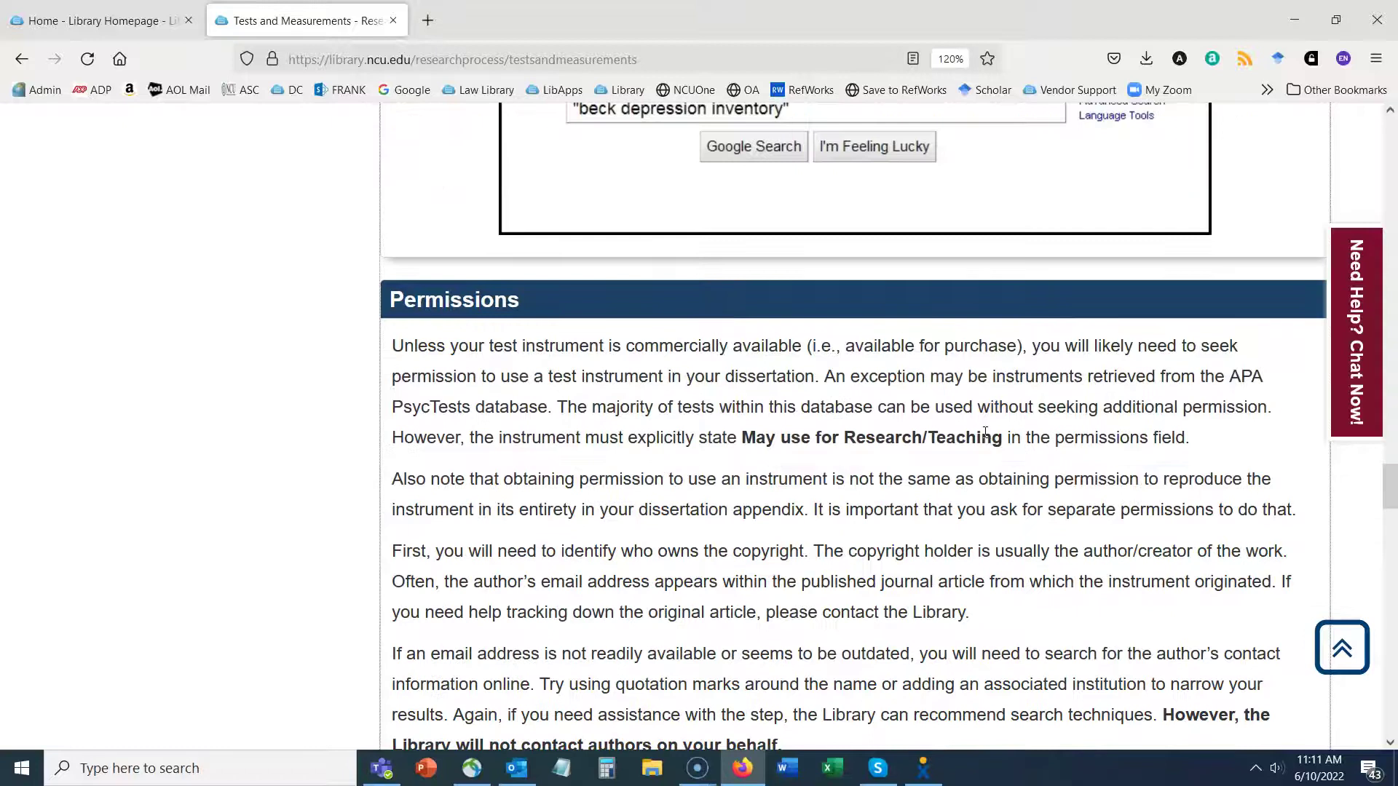
scroll(986, 432, down, 5)
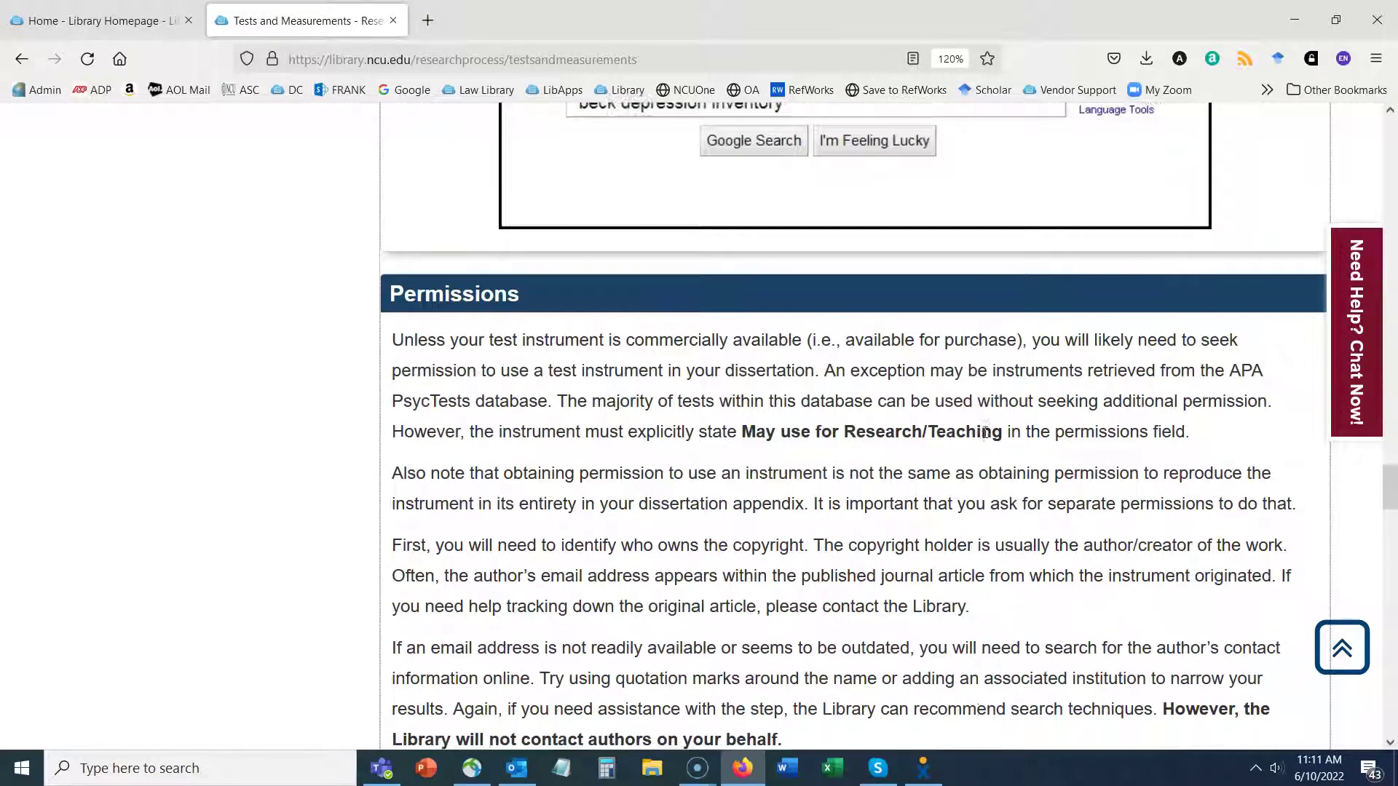
scroll(1388, 493, up, 3)
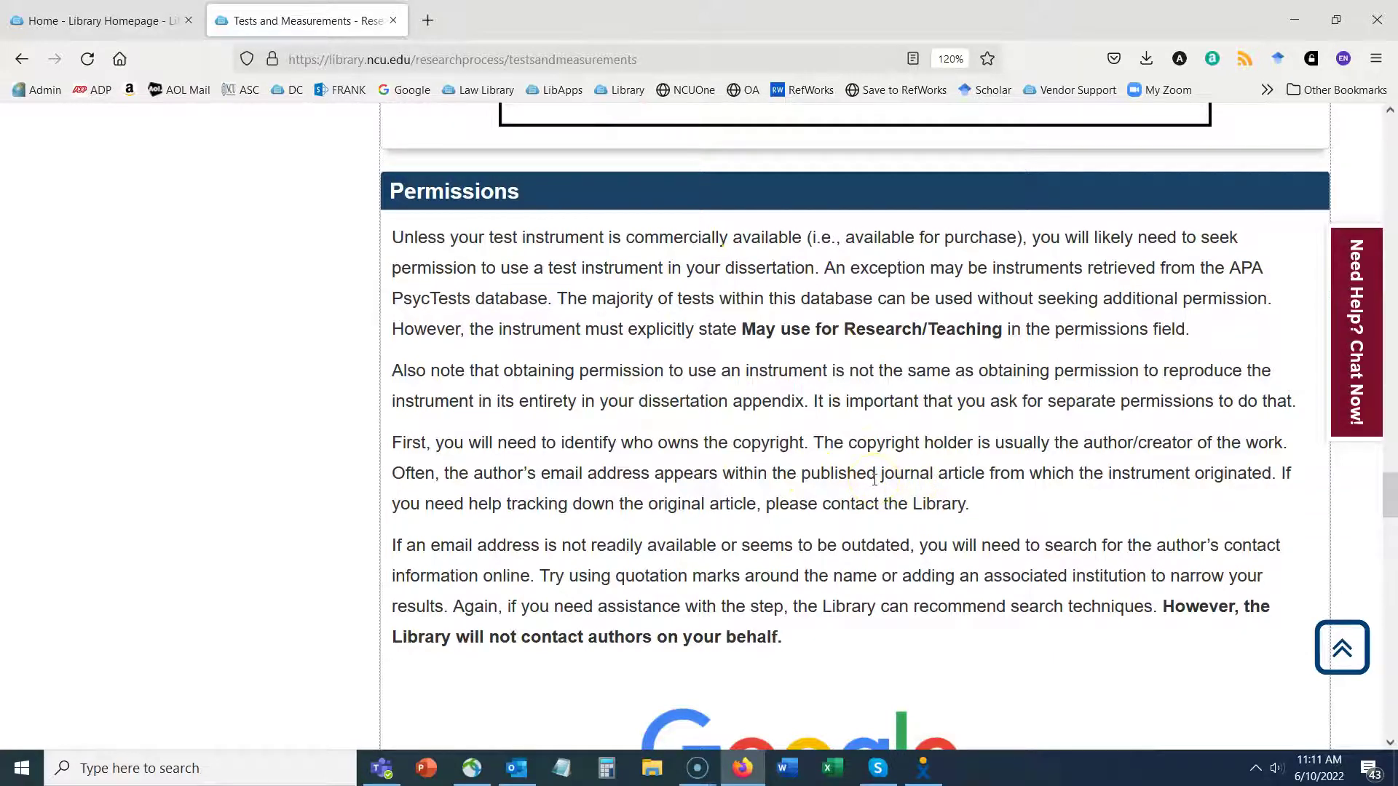
scroll(875, 479, down, 4)
scroll(834, 520, up, 5)
scroll(834, 520, down, 12)
scroll(835, 520, down, 8)
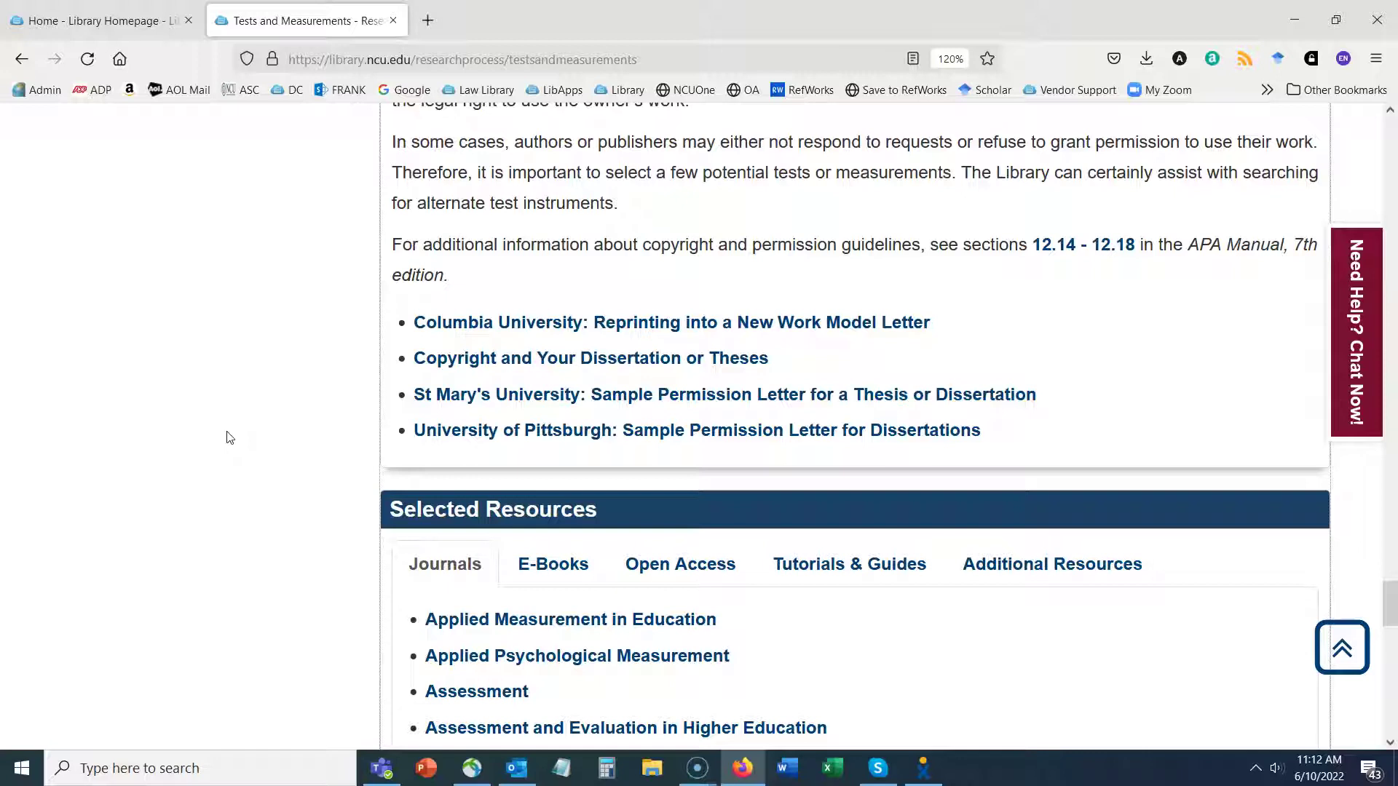
scroll(229, 436, up, 15)
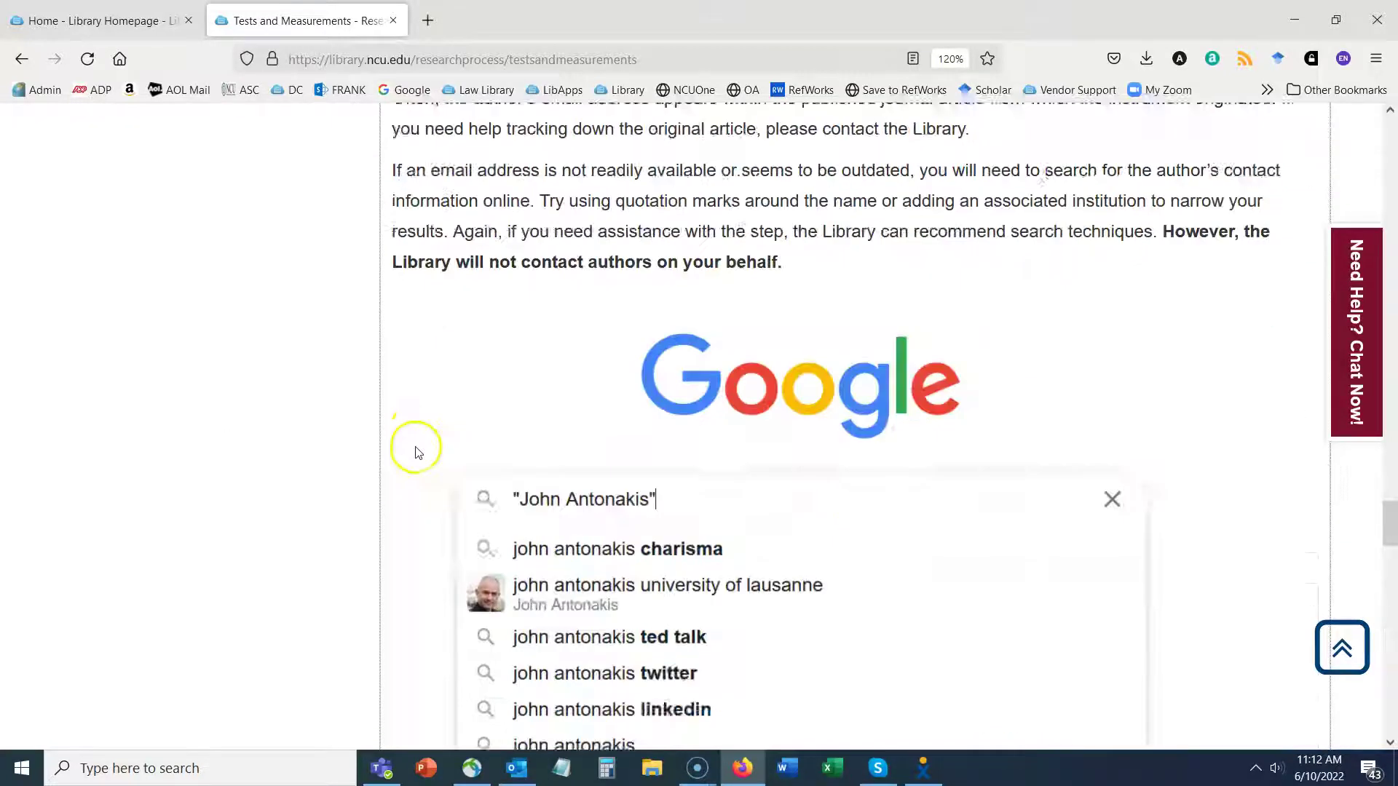
Find the Tests & Measurements FAQs on the guide page, highlight their heading and look through the listed questions.
click(102, 21)
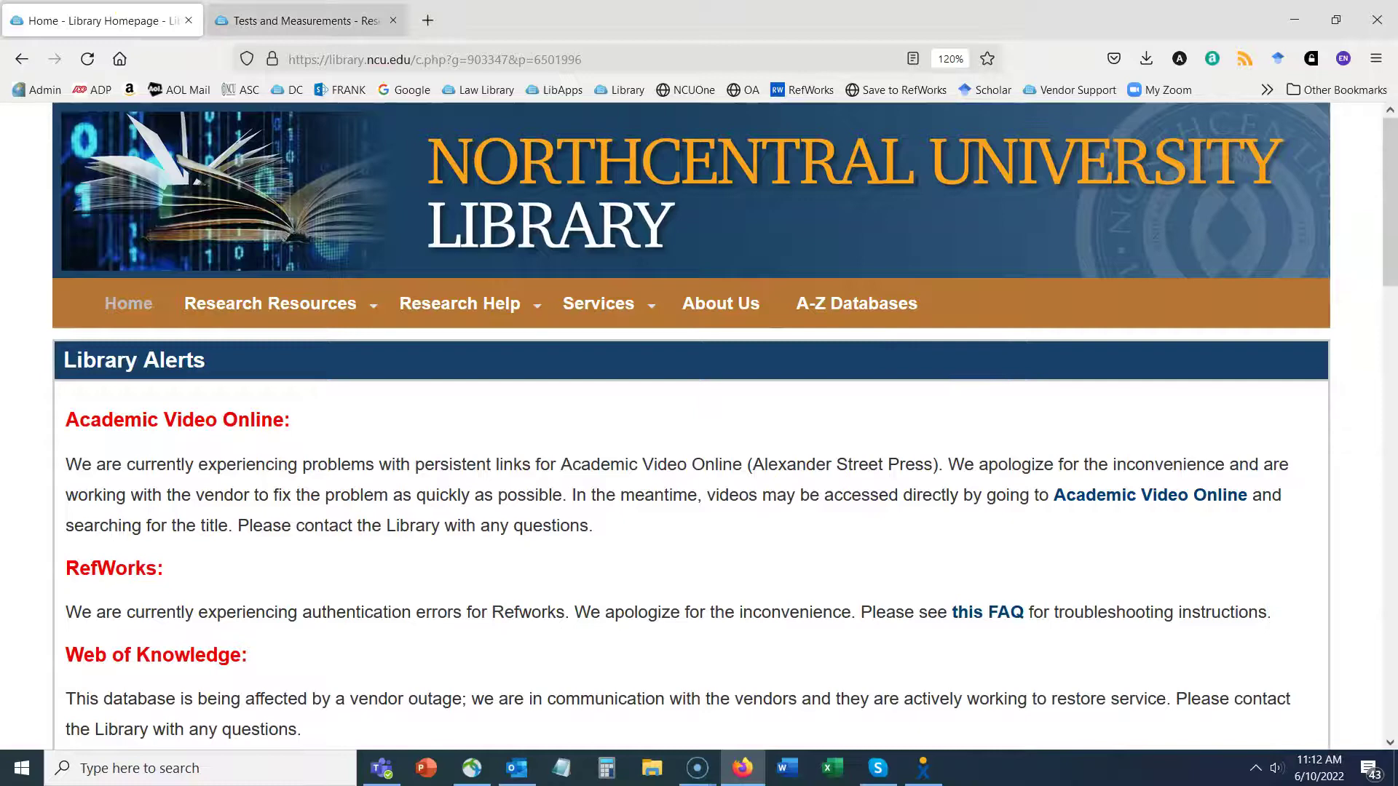
key(ctrl+Tab)
scroll(724, 470, up, 5)
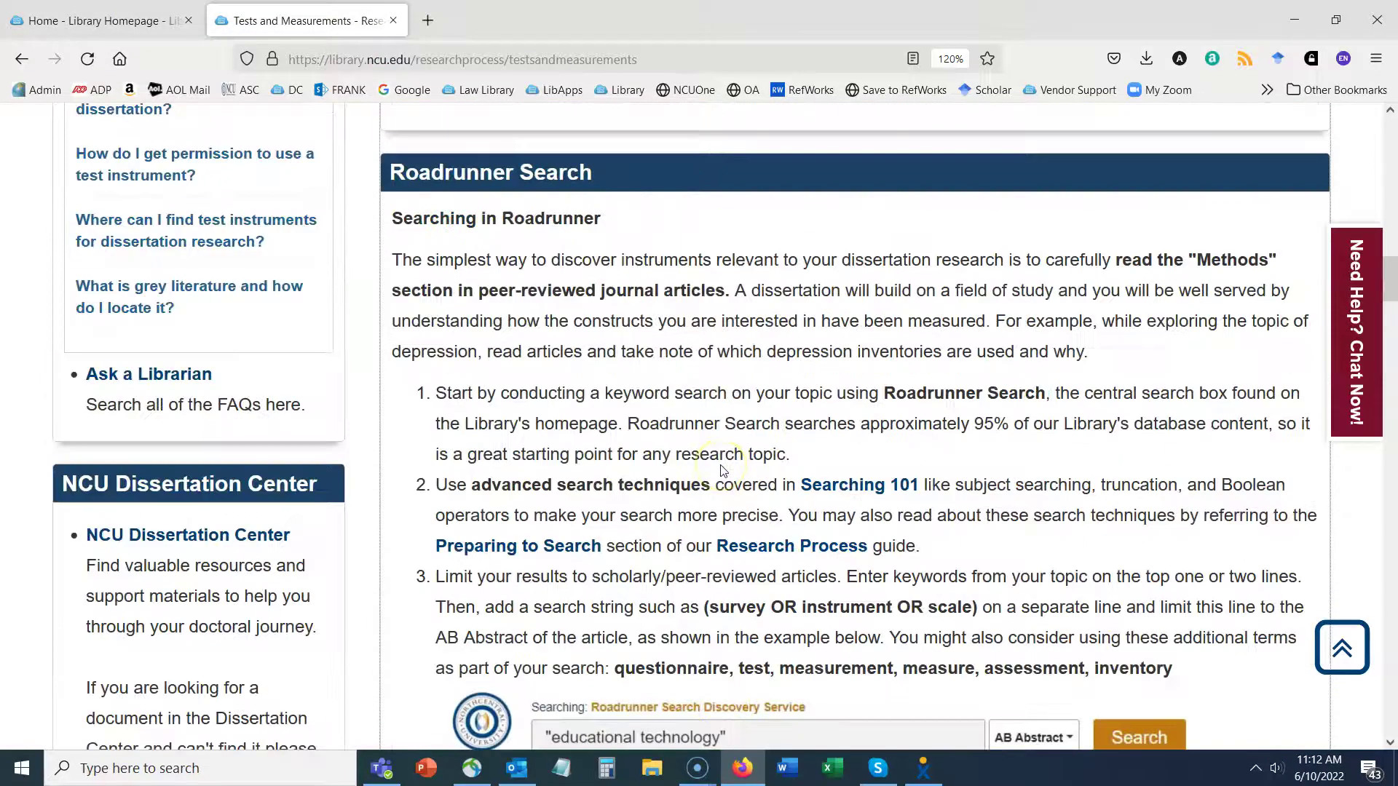
scroll(724, 470, up, 10)
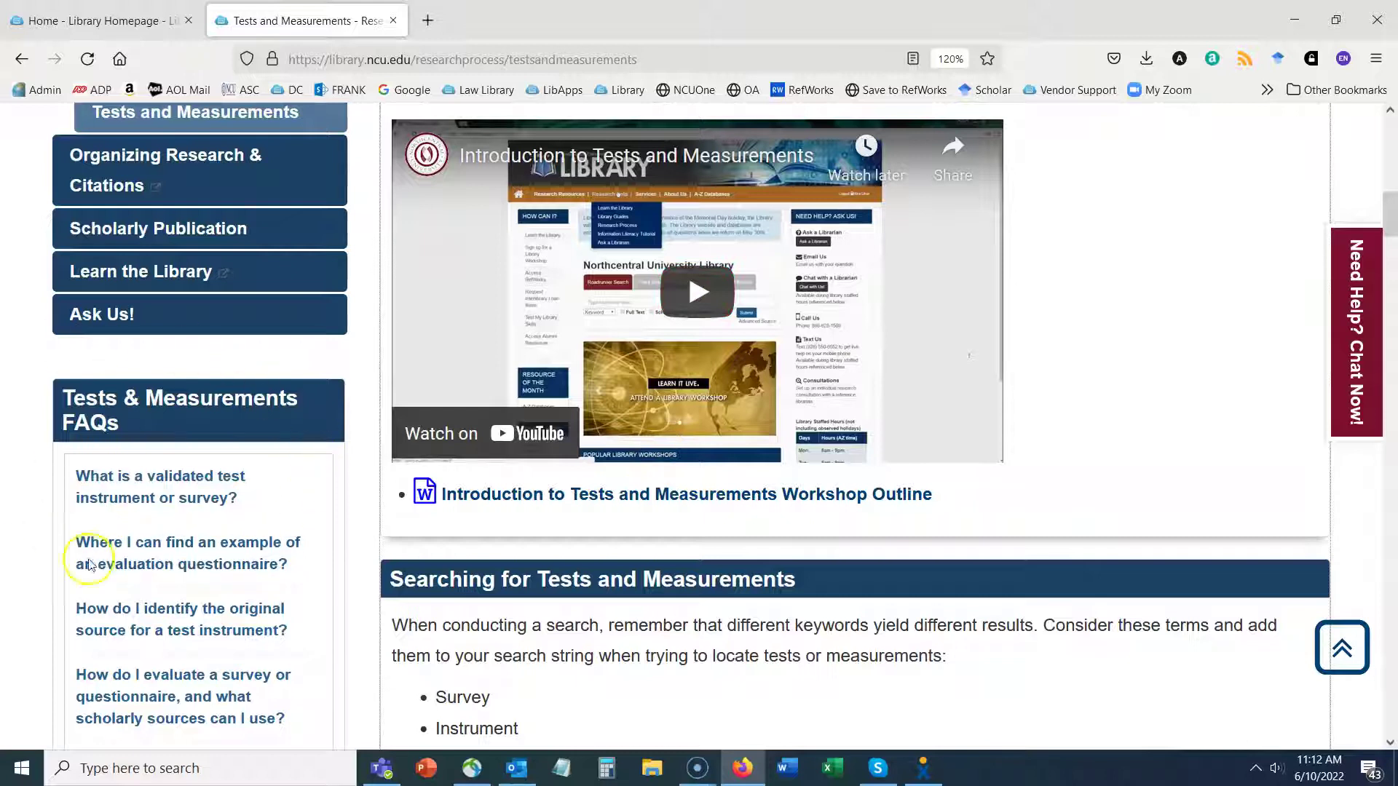
drag(56, 400, 134, 435)
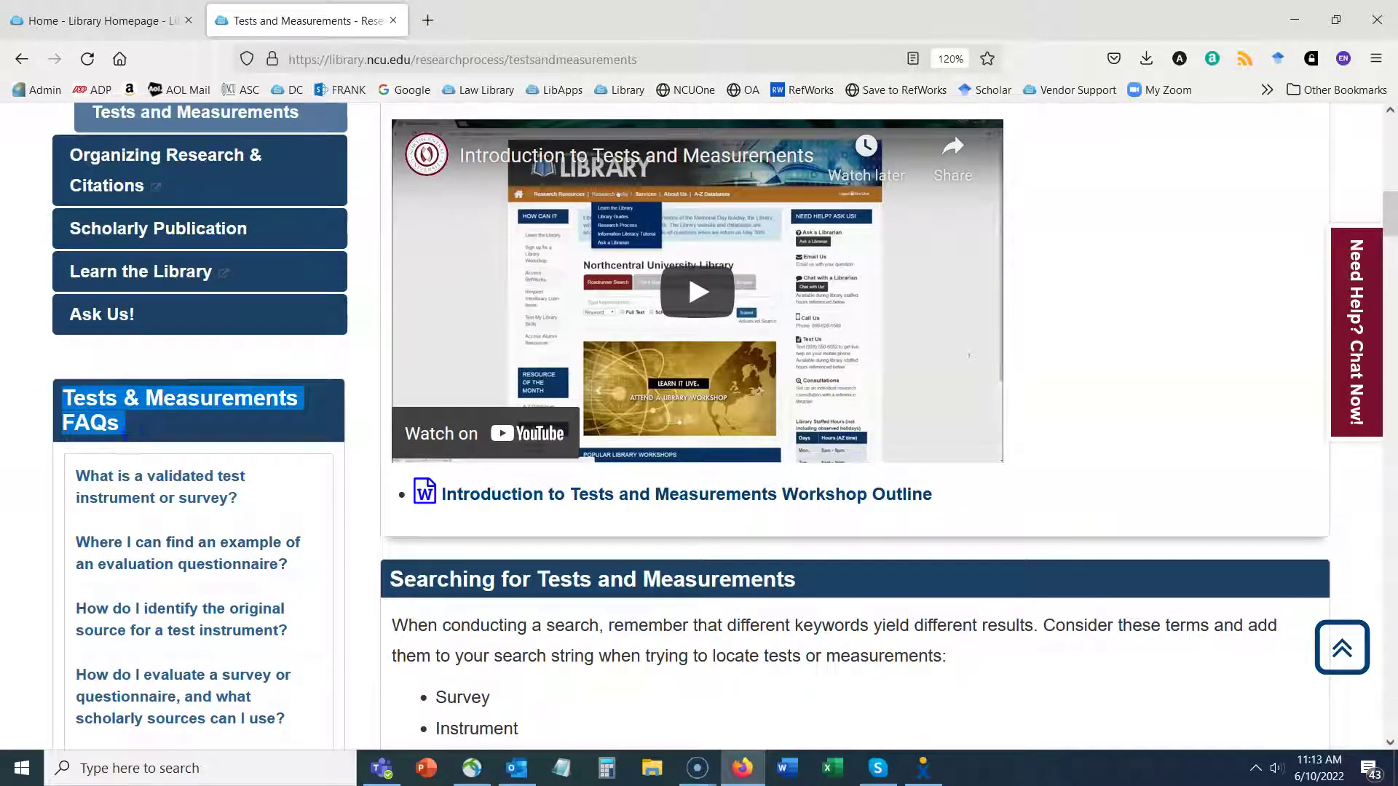
scroll(968, 355, down, 3)
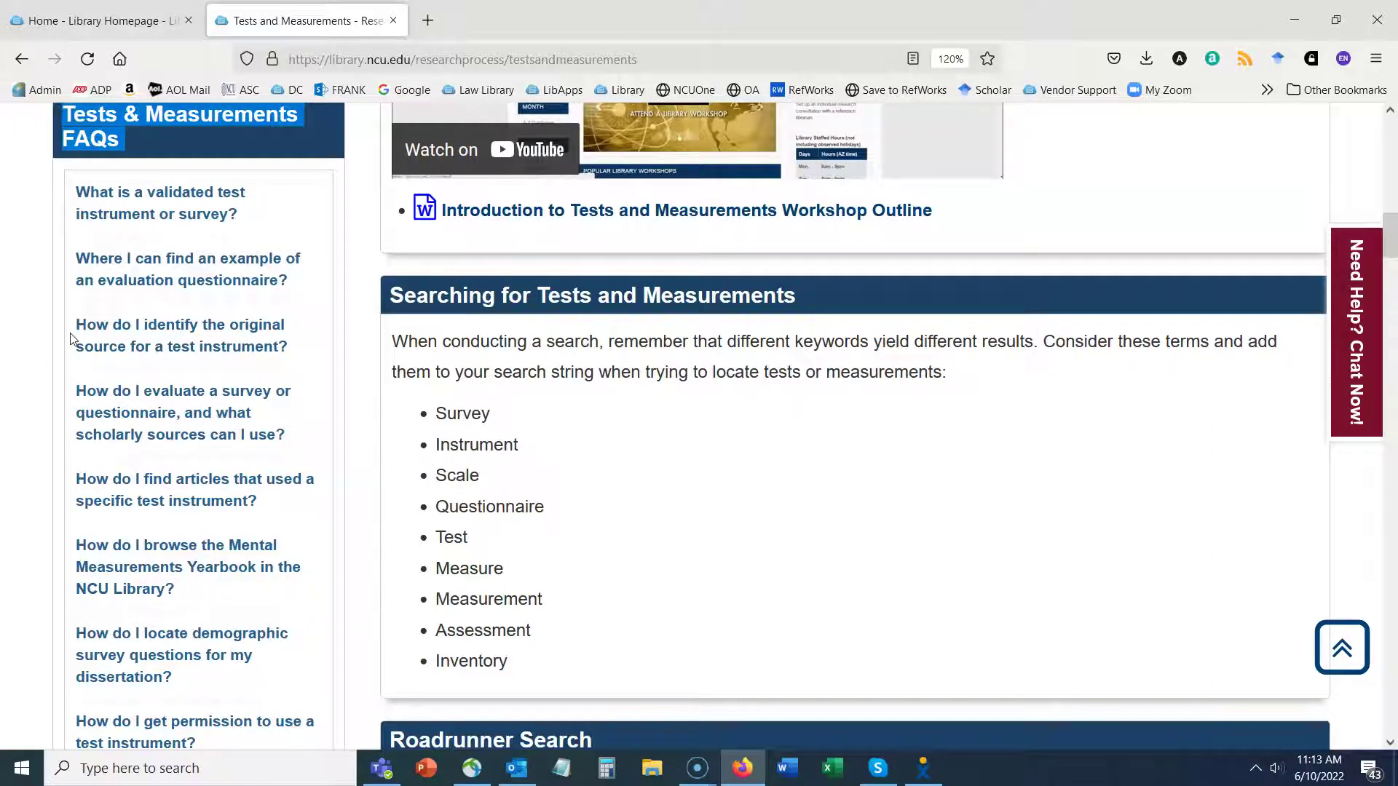
Review the guide's introduction, the Tests & Measurements workshop, the Library Databases list and the Roadrunner Search instructions.
scroll(243, 352, up, 15)
scroll(259, 353, down, 4)
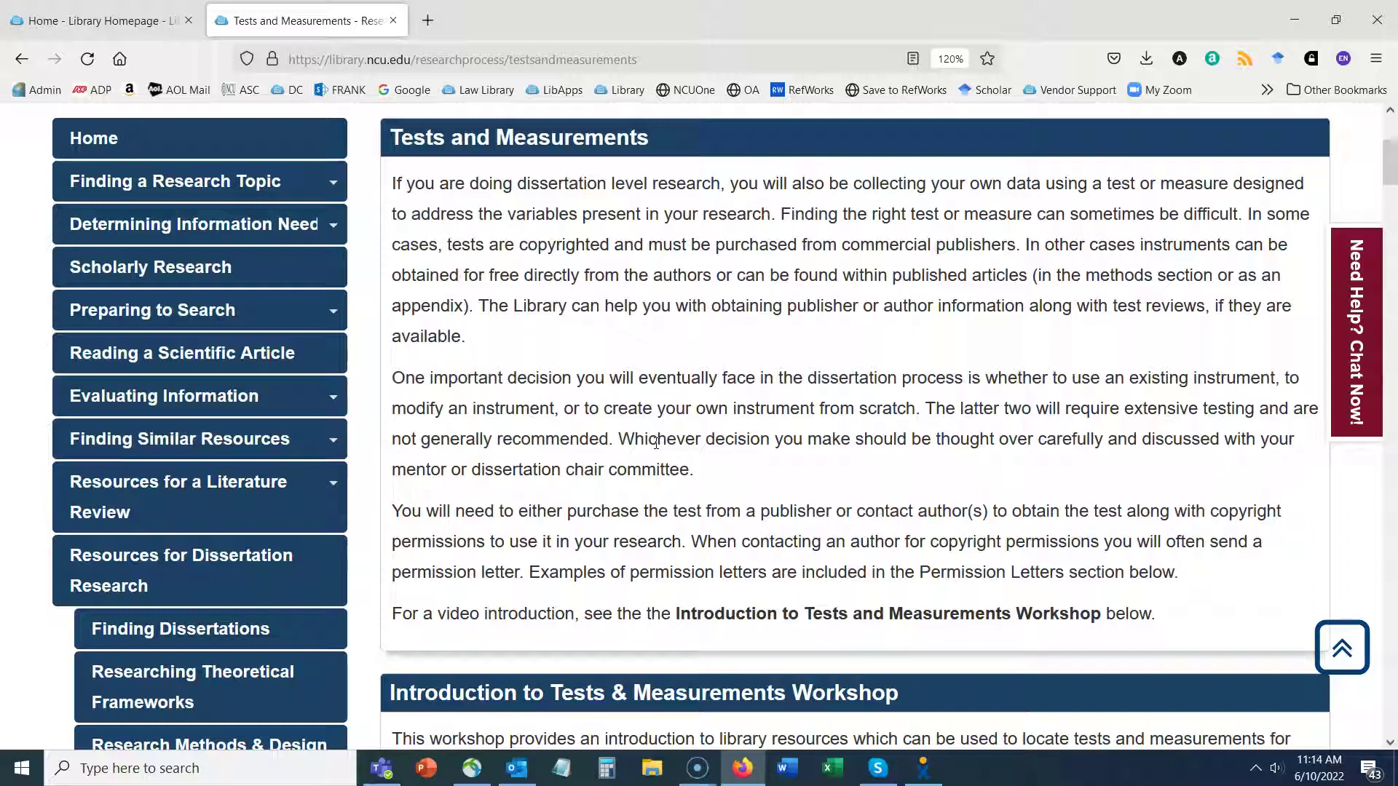
scroll(884, 518, down, 4)
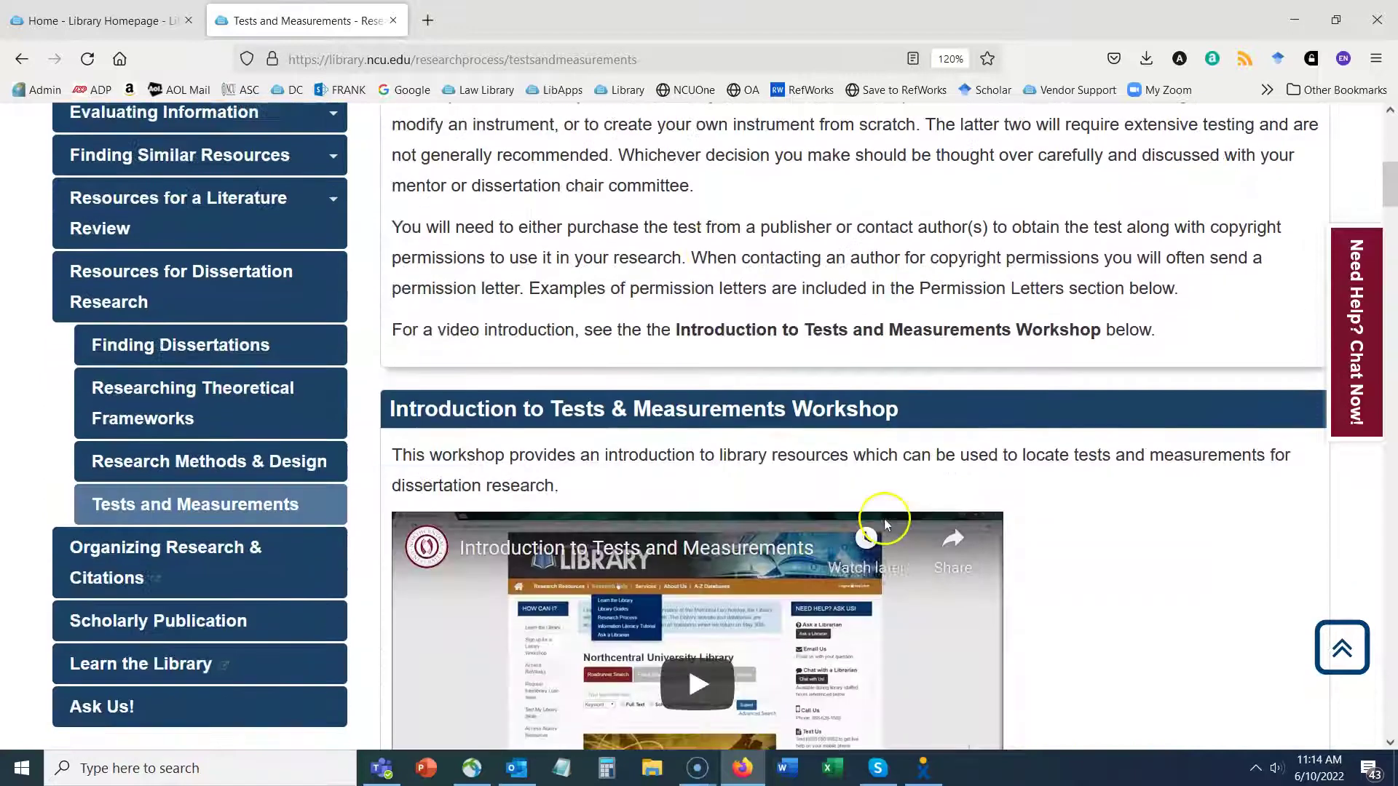
scroll(883, 518, down, 20)
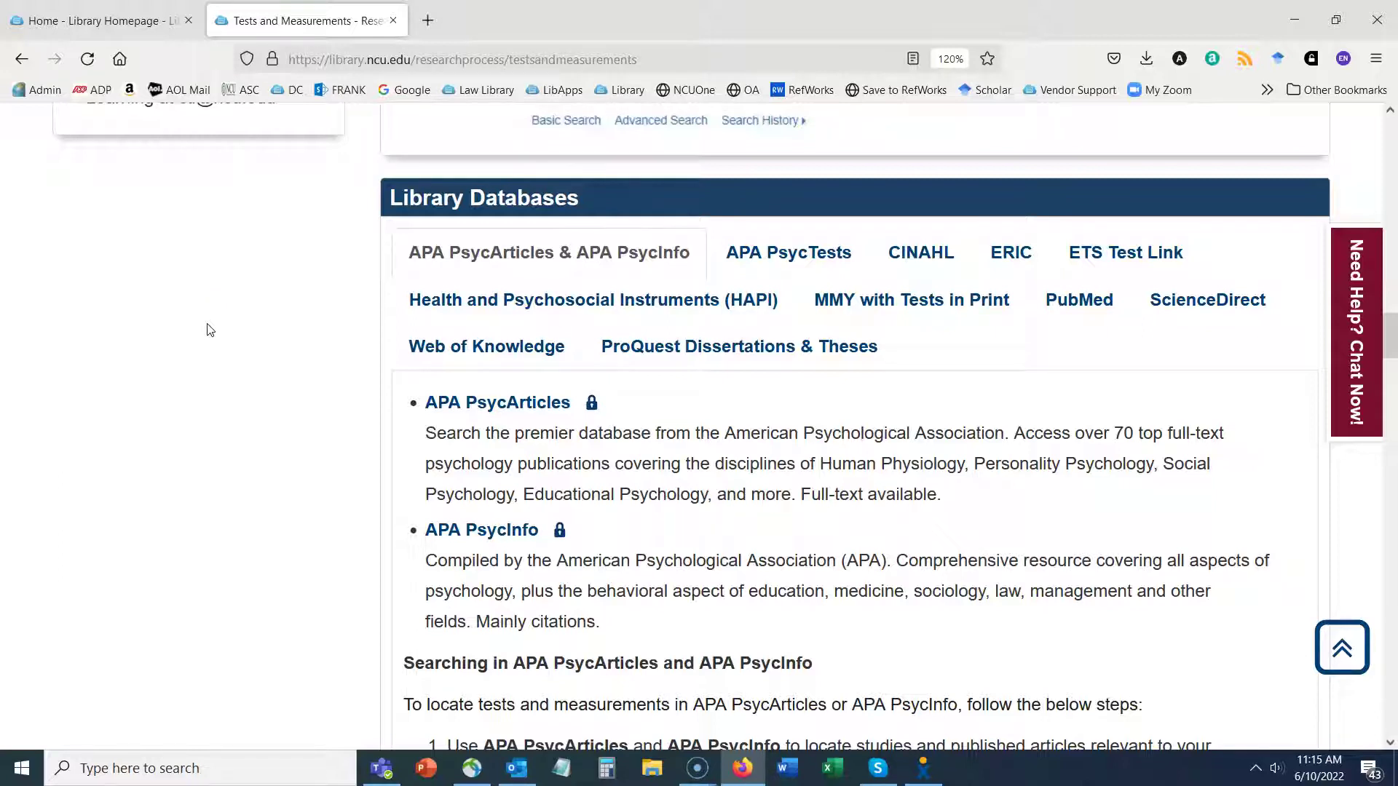
scroll(284, 338, down, 10)
scroll(287, 335, up, 4)
scroll(290, 344, down, 4)
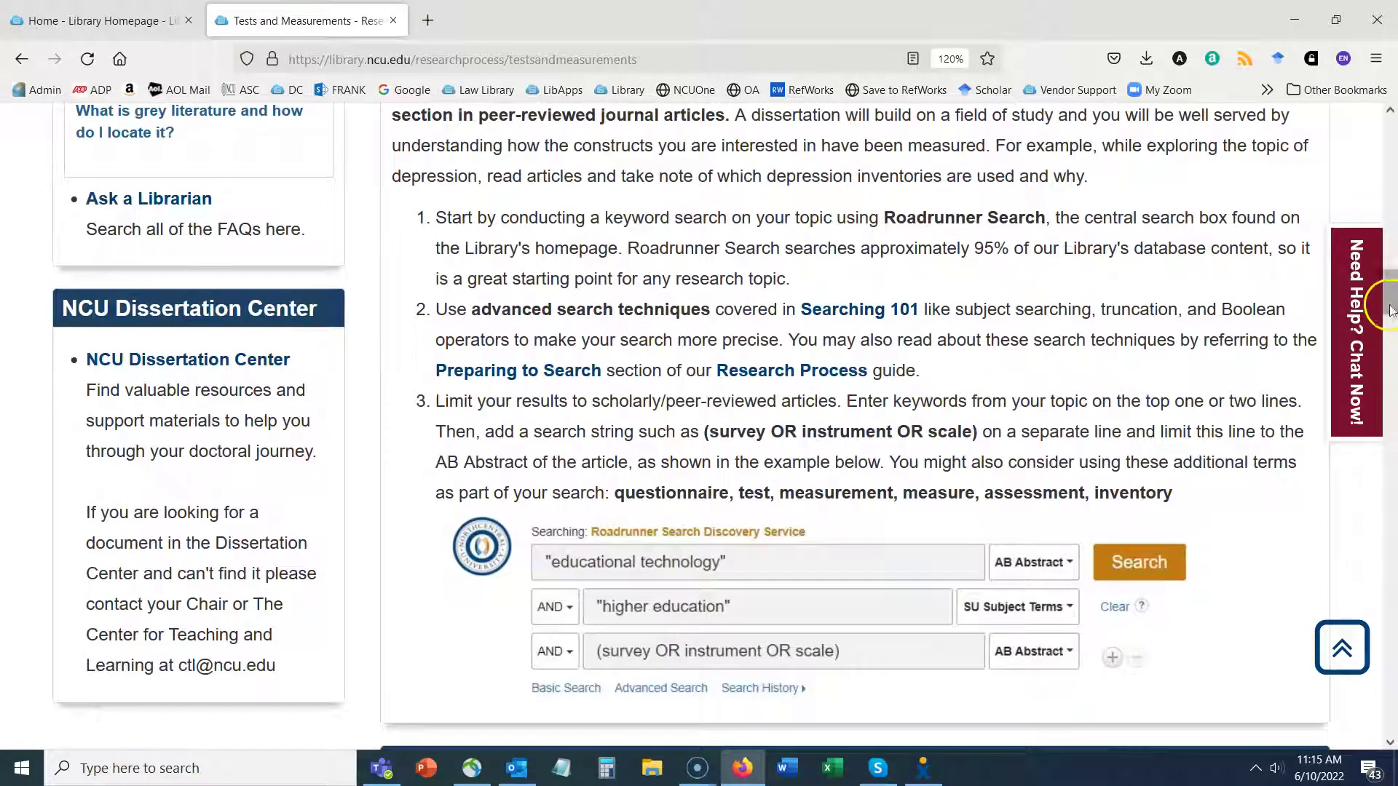
Return to the library homepage, open Roadrunner's advanced search and sign in with the university account.
scroll(930, 210, up, 4)
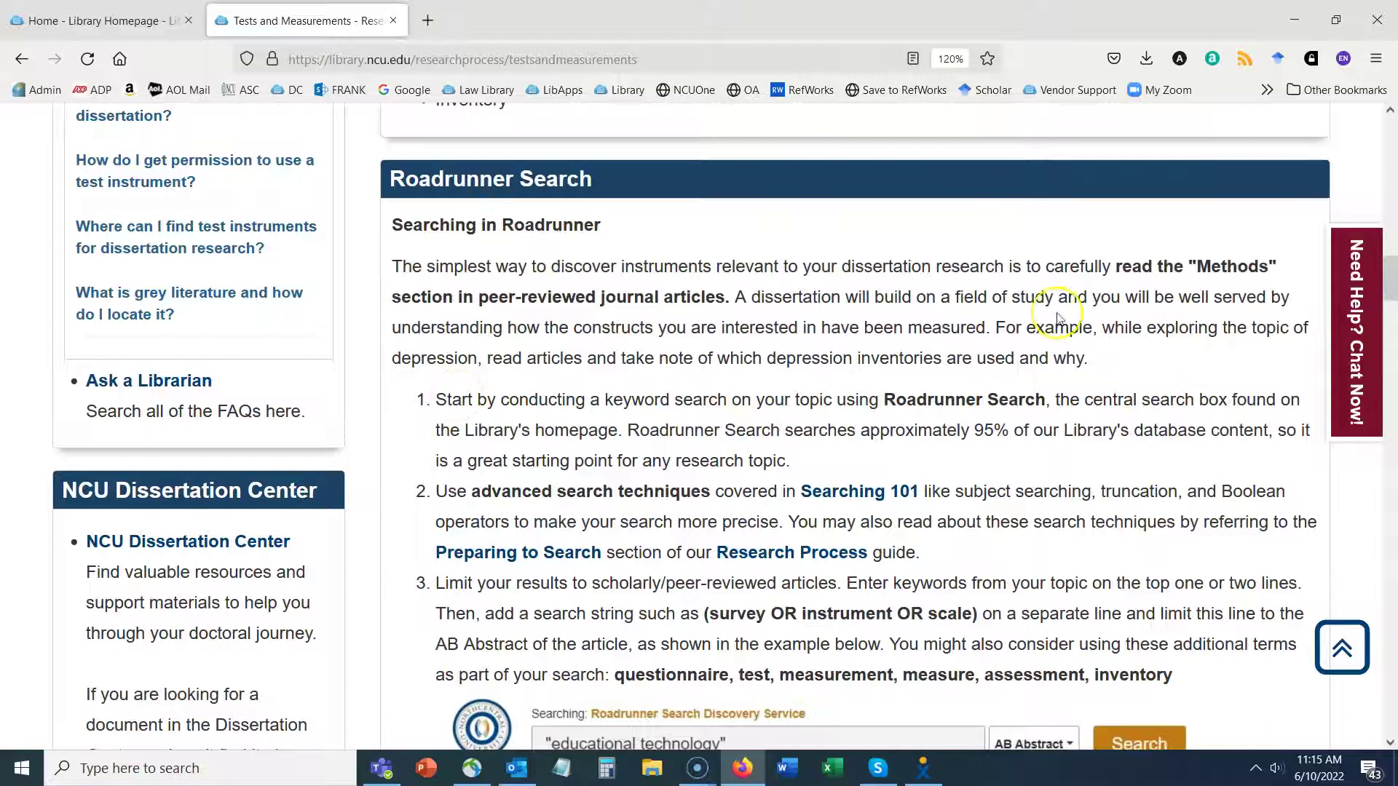
scroll(889, 378, down, 7)
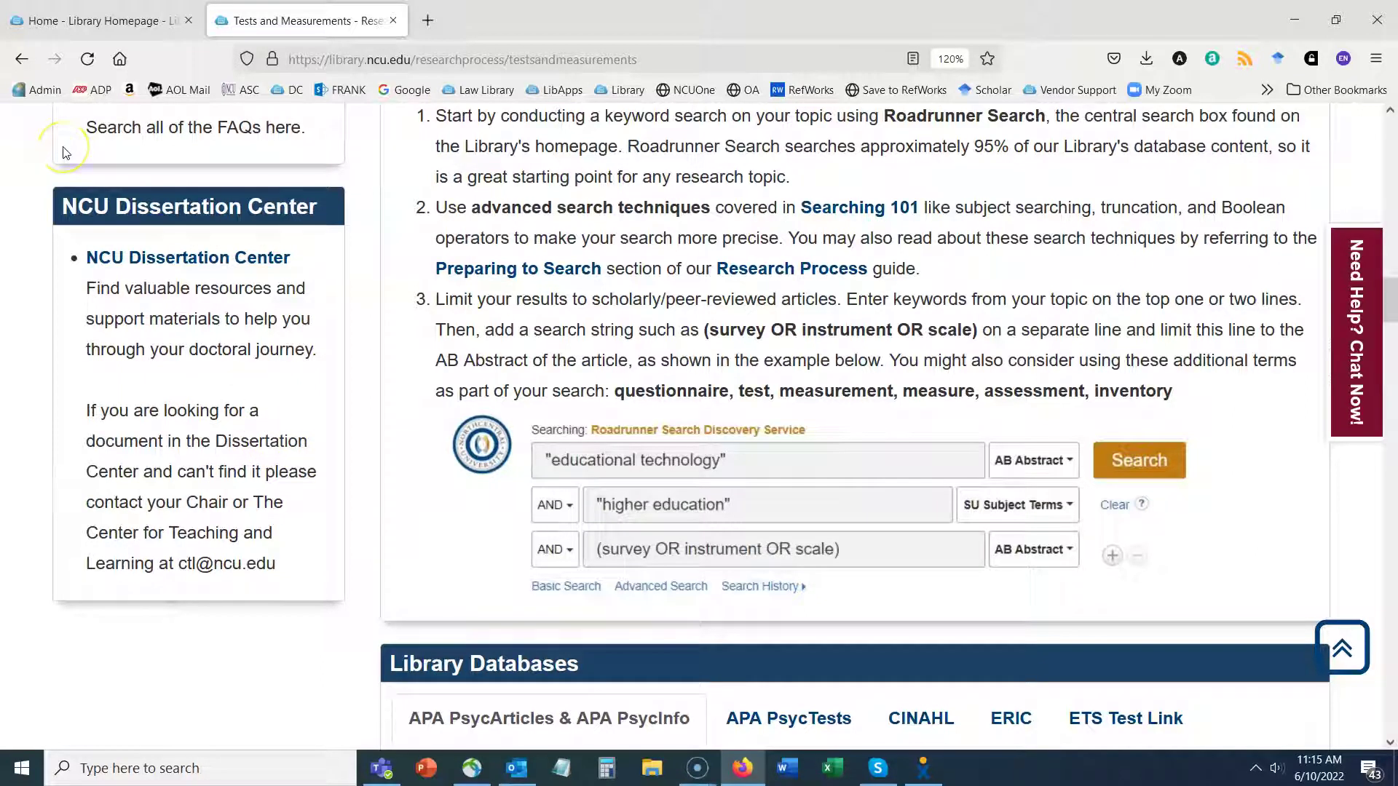
click(94, 20)
scroll(903, 299, down, 4)
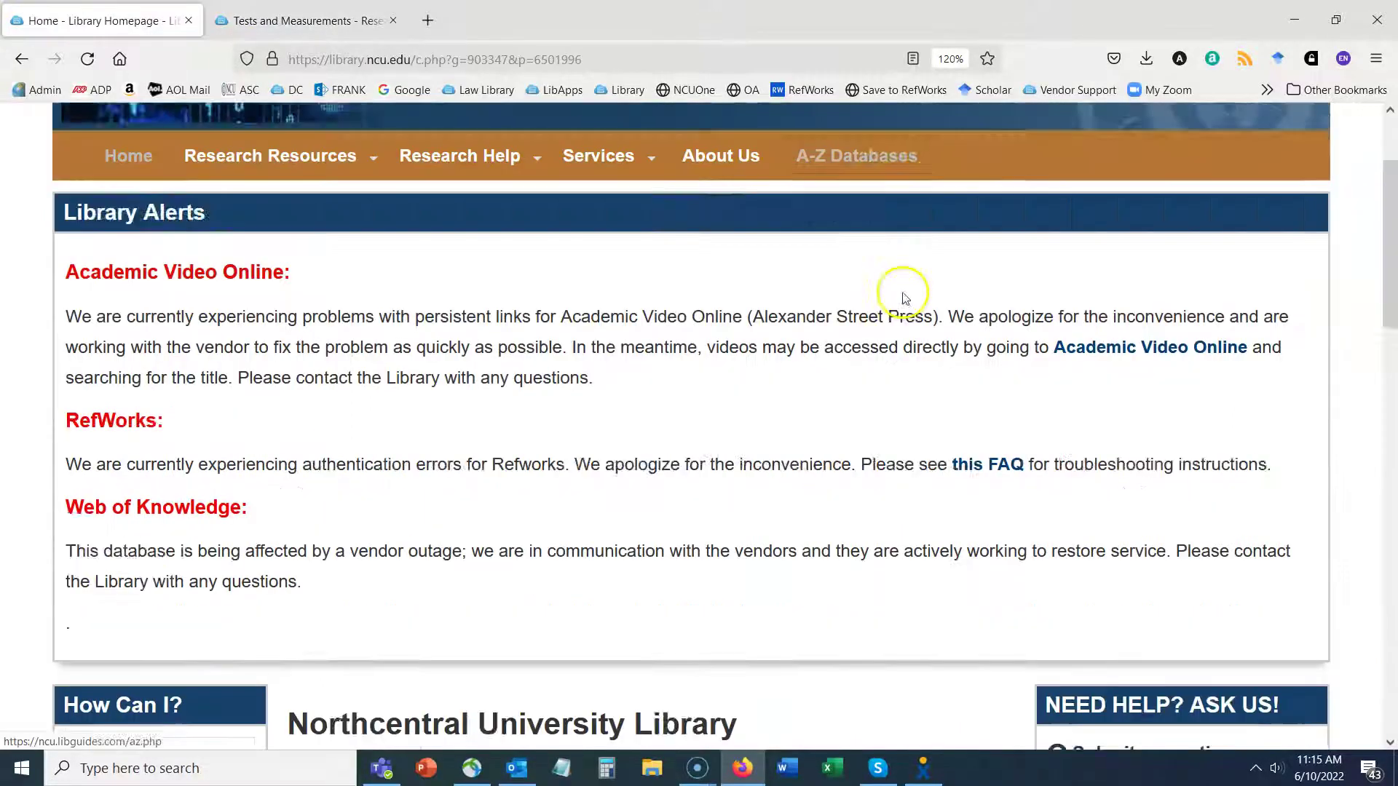
scroll(1392, 281, down, 5)
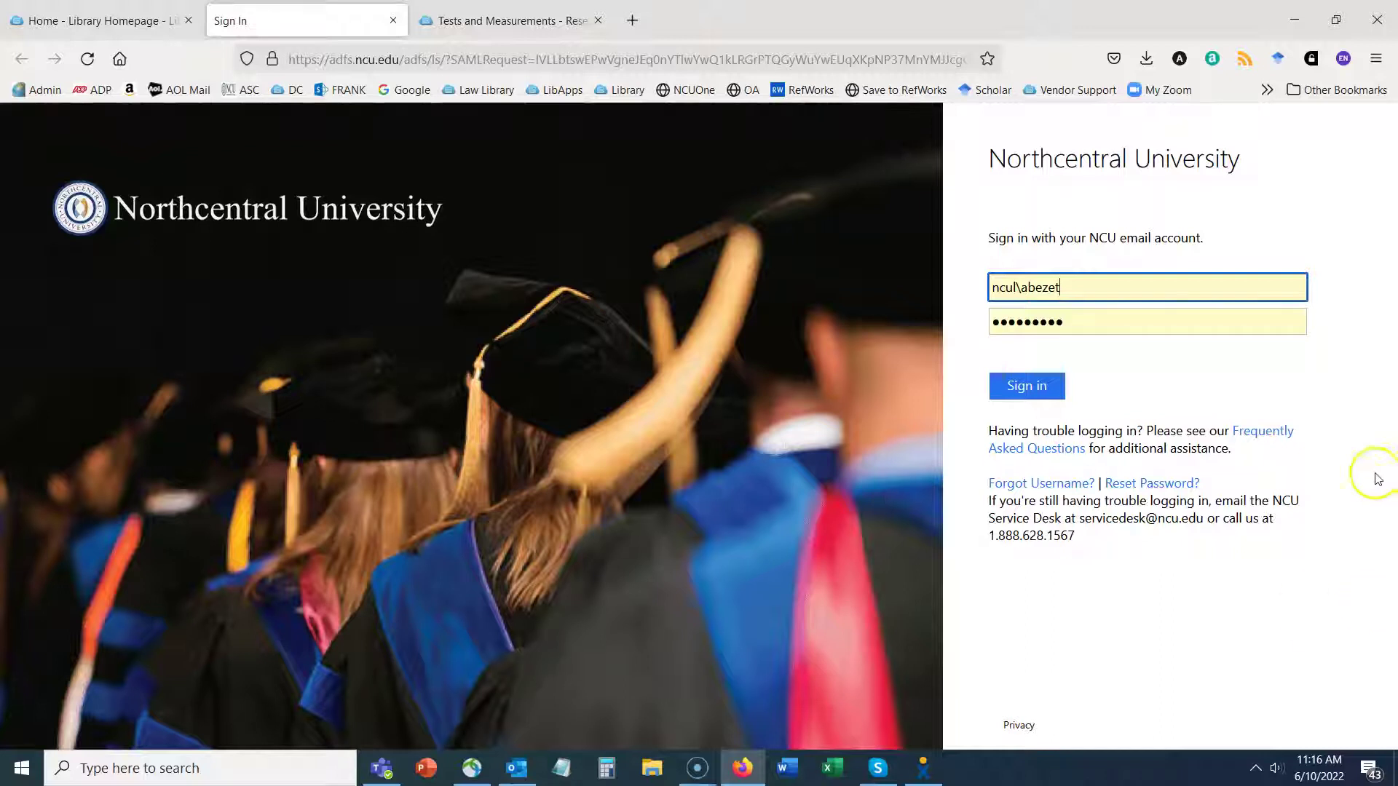
click(1052, 396)
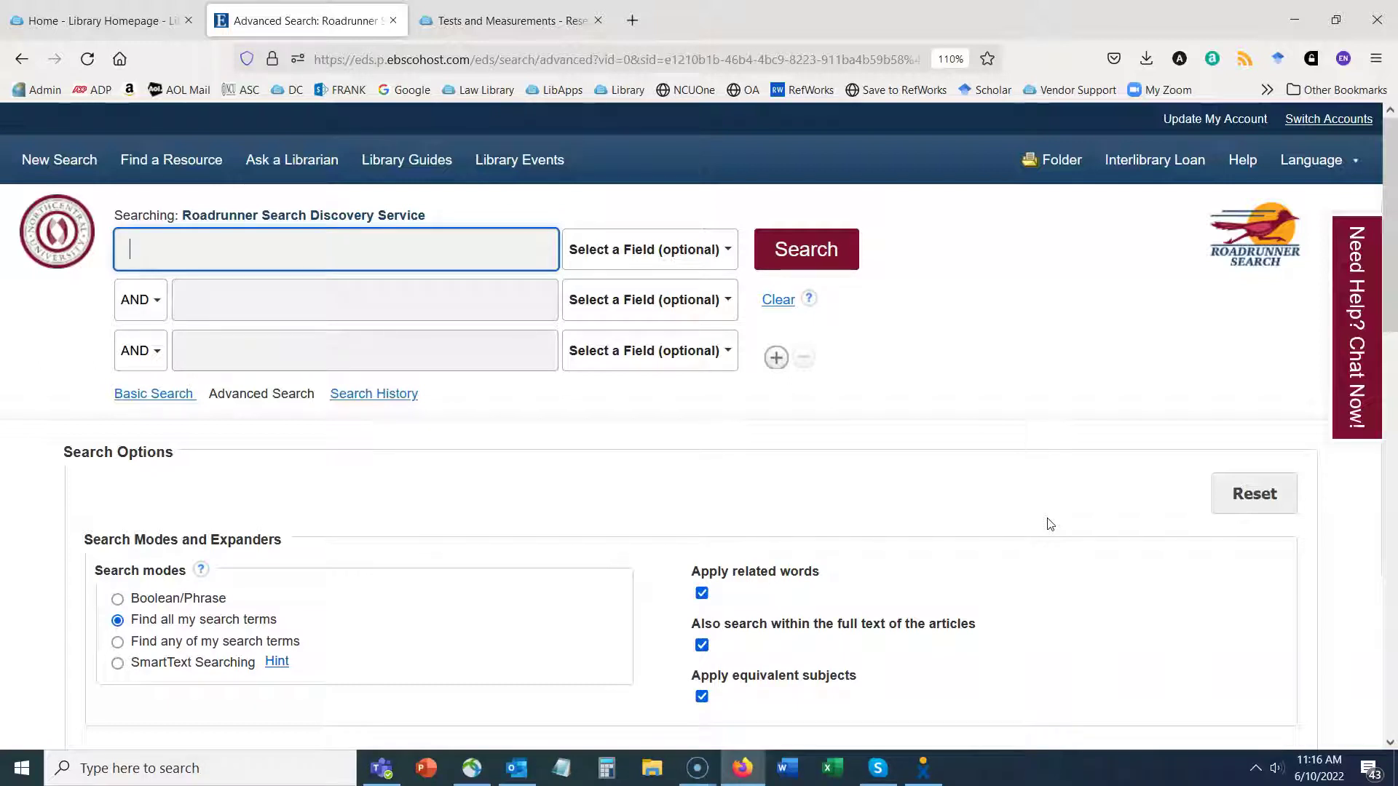
Enter communication as the first search term and the quoted phrase "vitual teams" as the second.
text(communication)
click(364, 299)
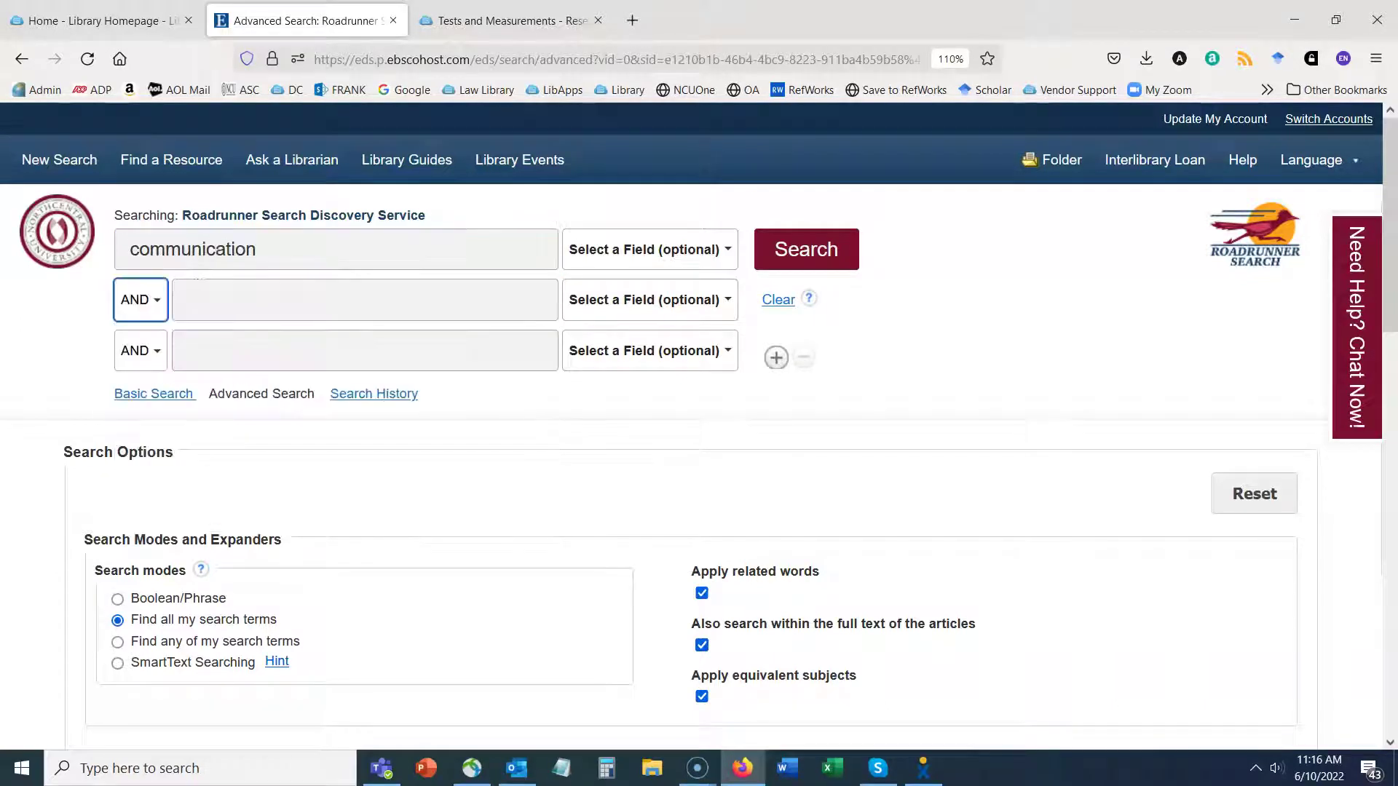
text(")
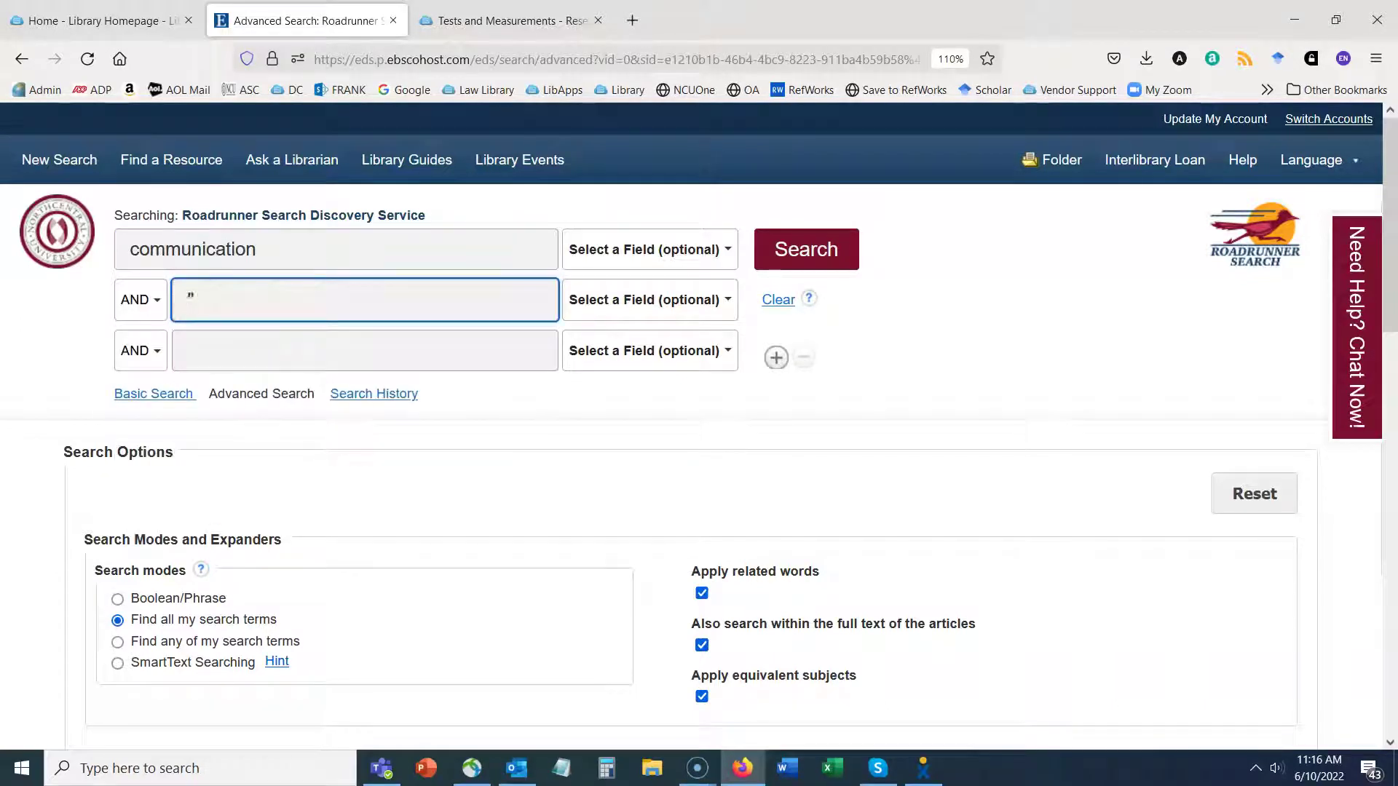
text(vitual teams)
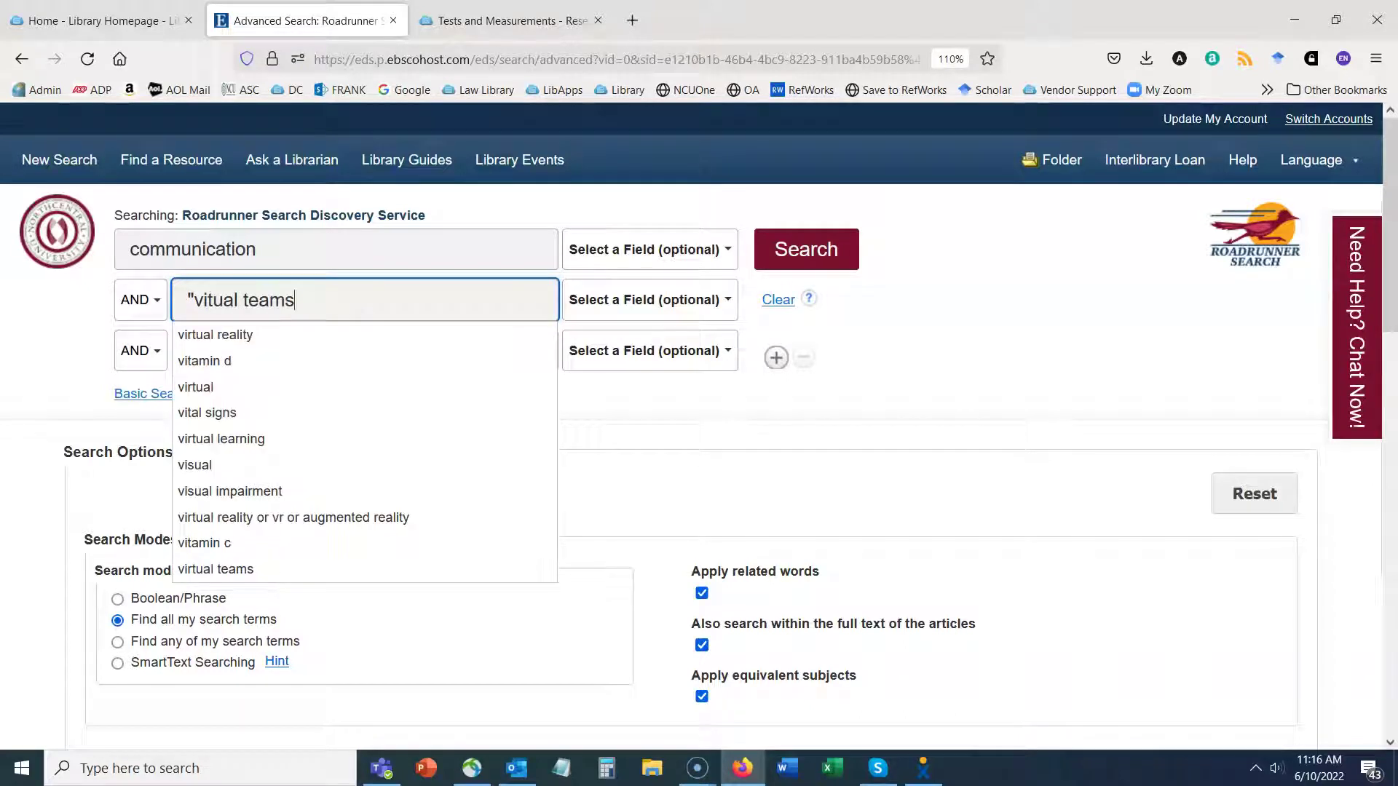
text(")
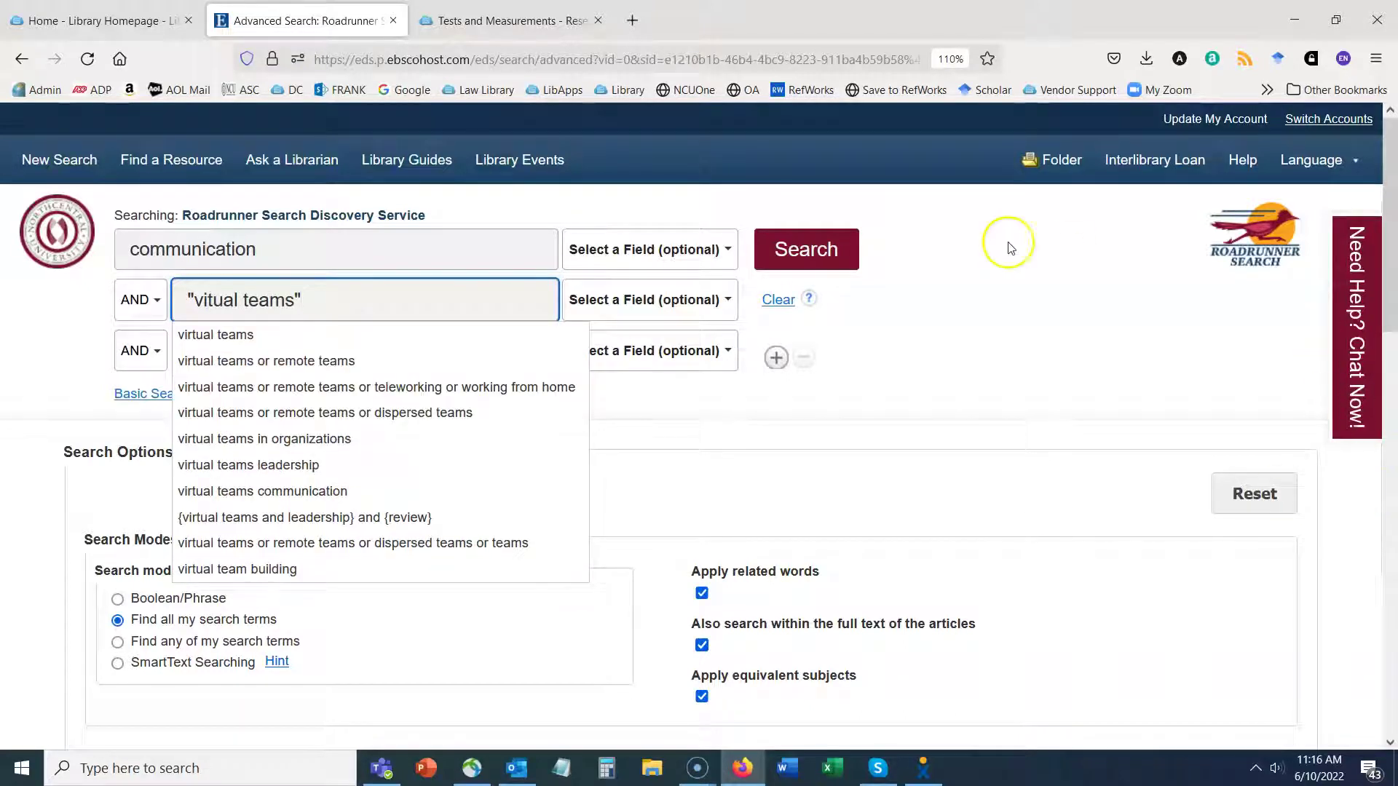
click(1010, 248)
Fill the third search line with the suggested string "survey or questionnaire or instrument or measure or assessment or scale".
click(208, 348)
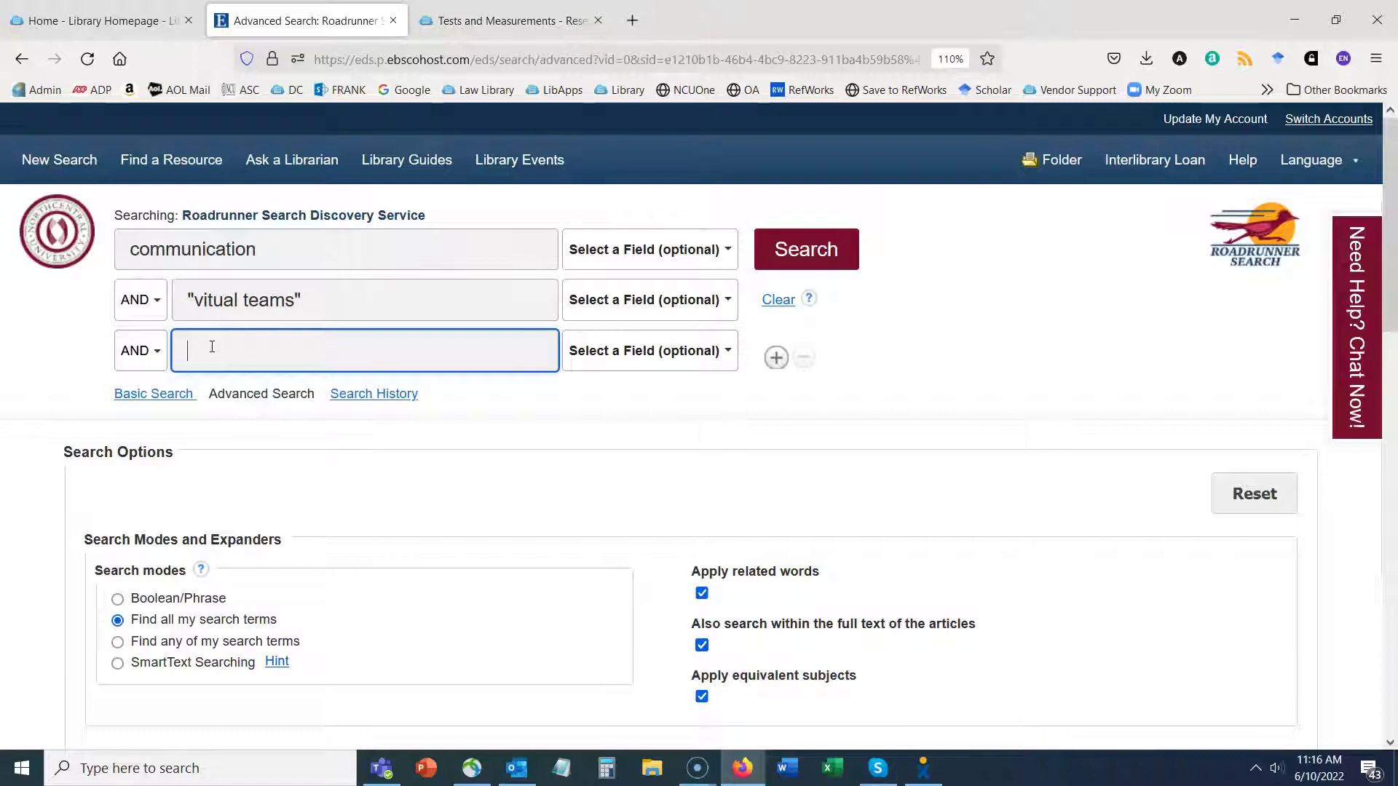
text(surve)
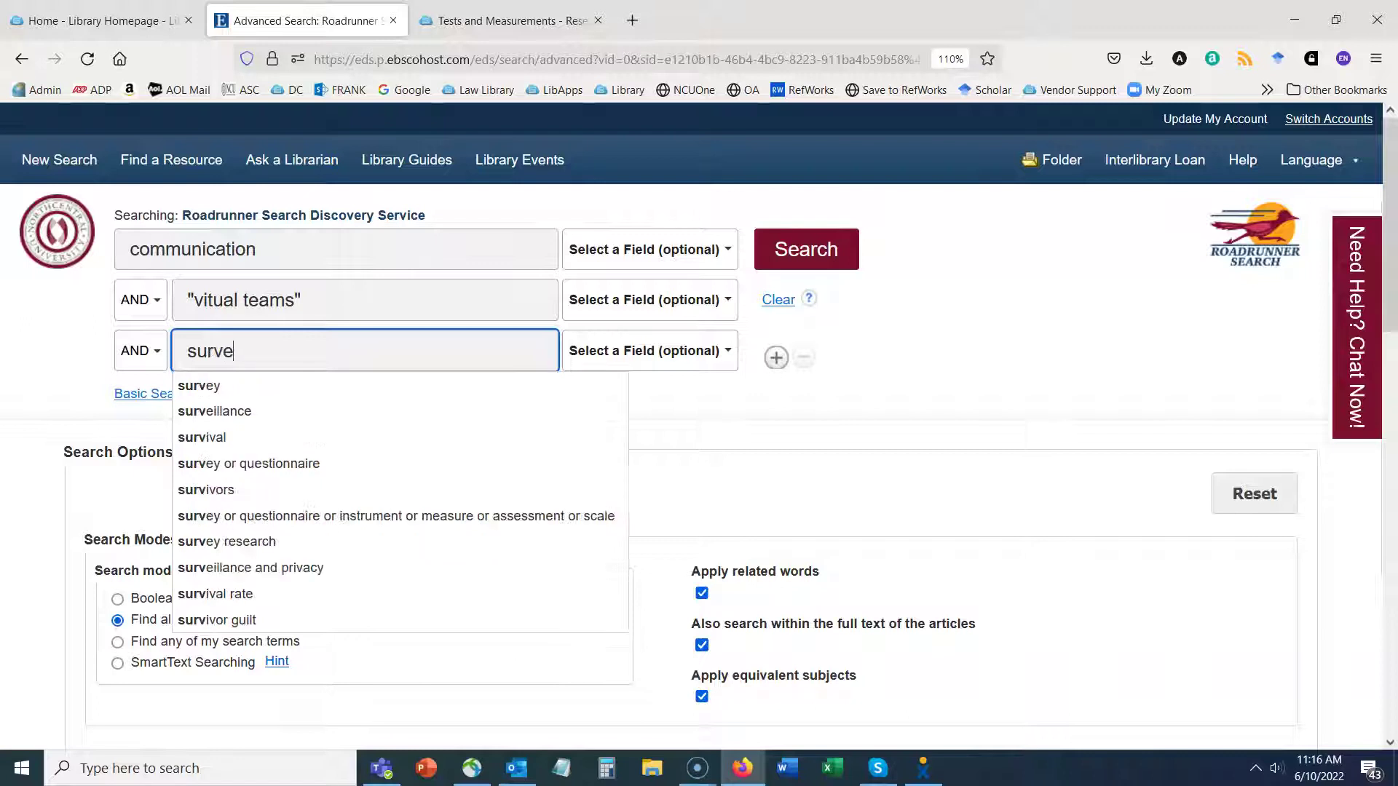
text(y)
click(1091, 351)
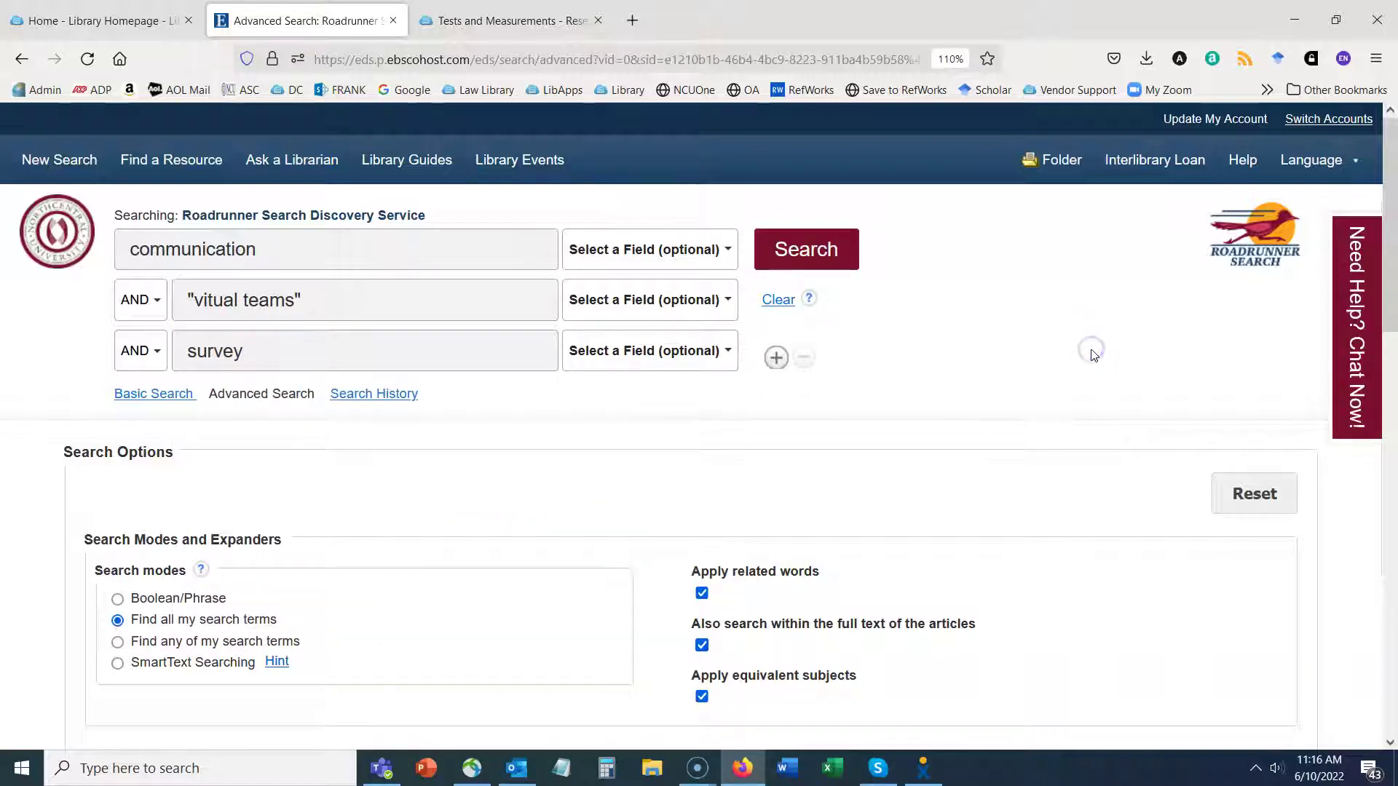
click(263, 350)
drag(264, 351, 188, 350)
click(187, 351)
text(()
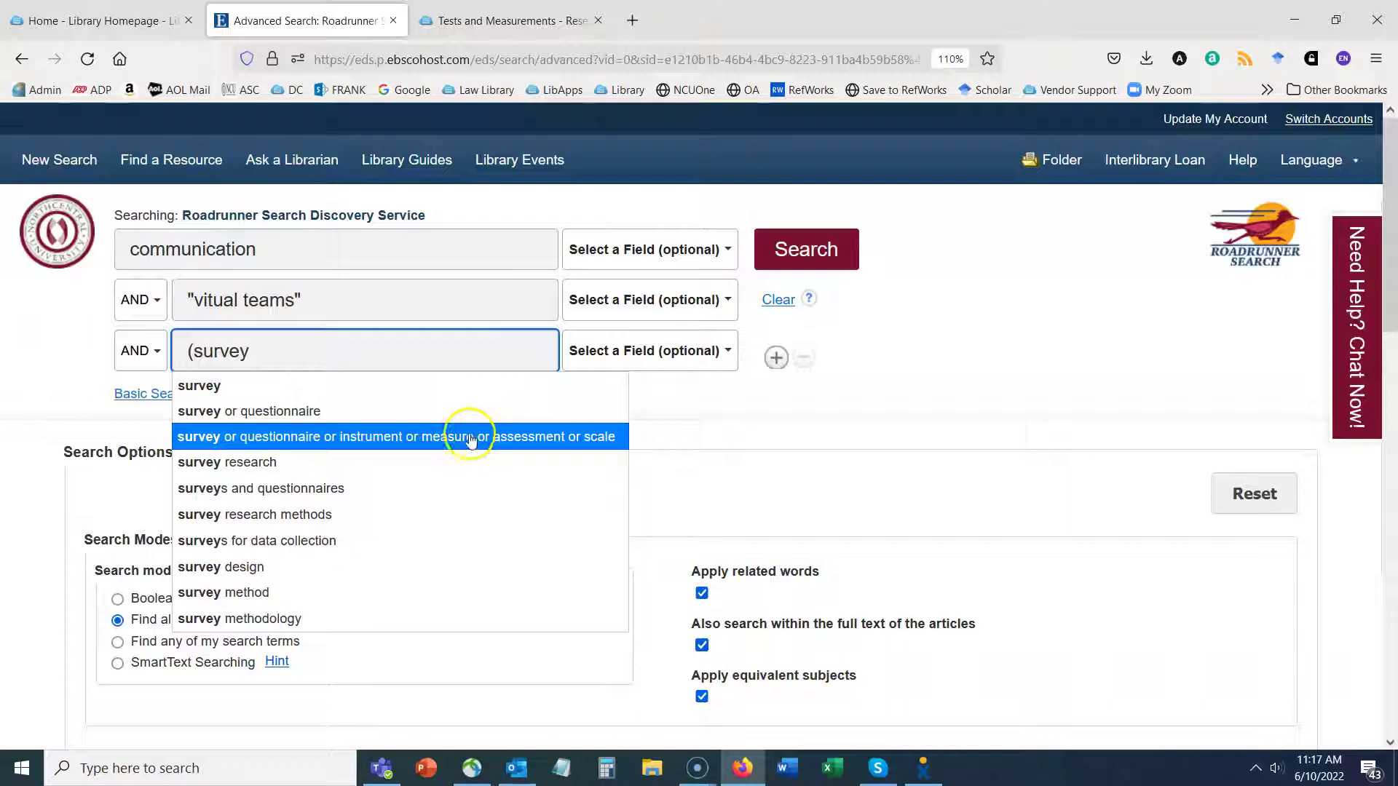
click(496, 445)
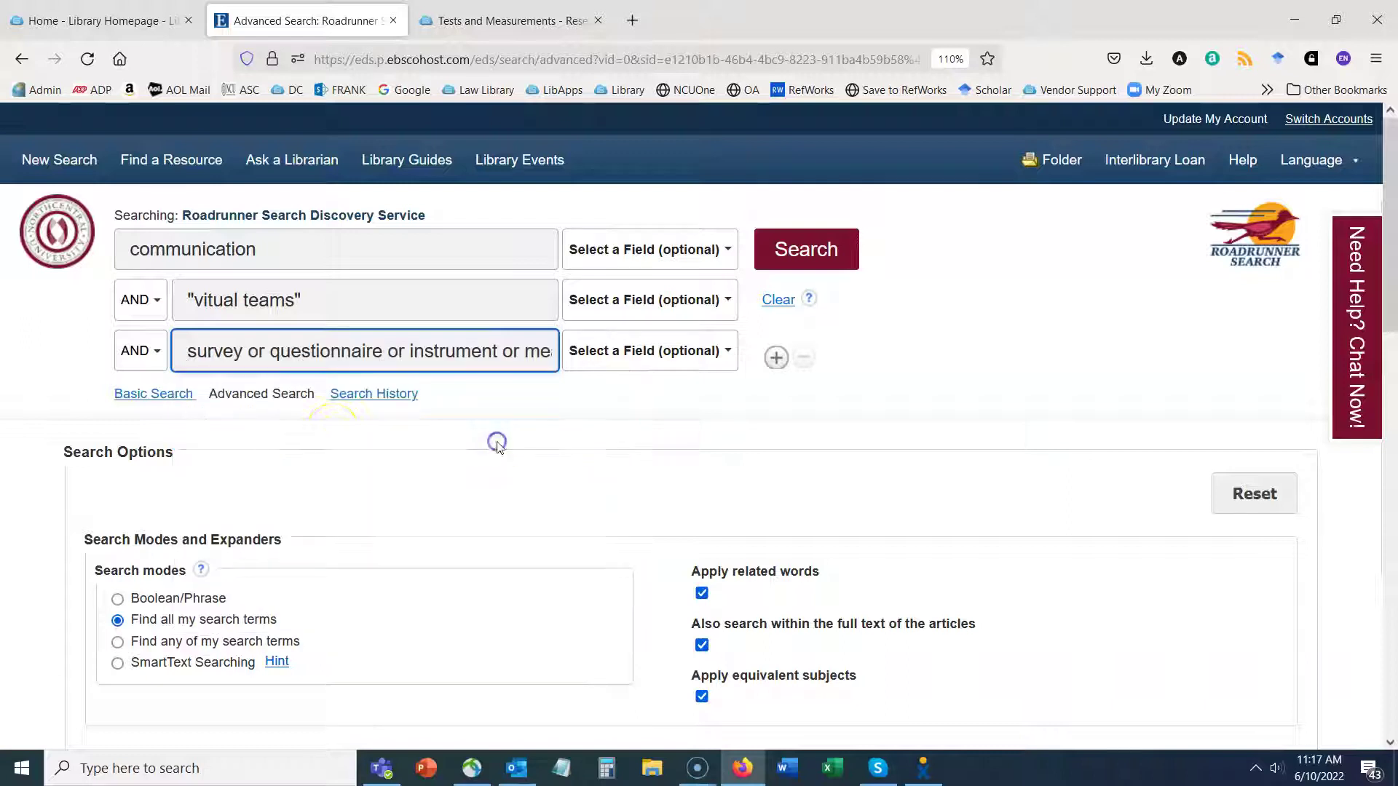
Remove "measure or" from the search string on the third line.
drag(536, 350, 559, 351)
click(405, 350)
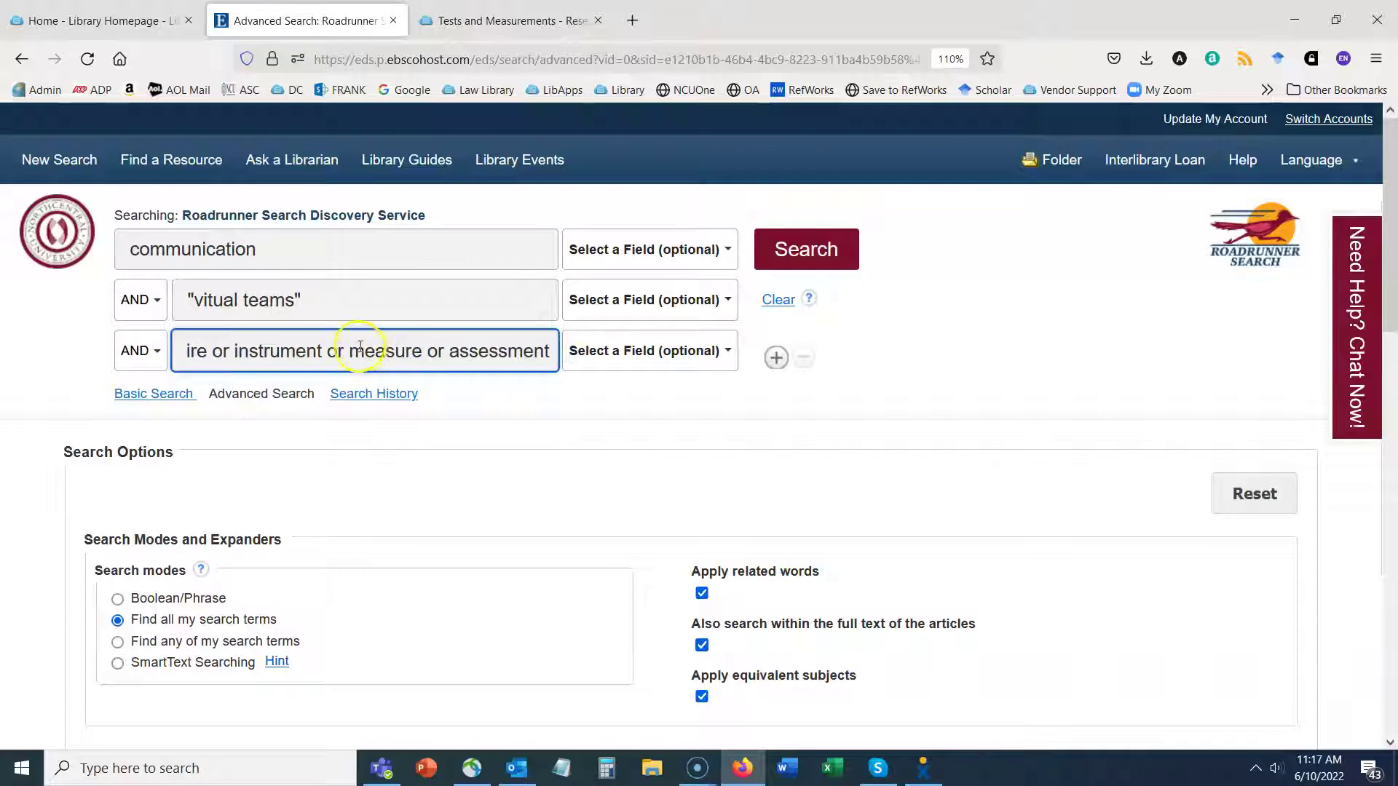
drag(350, 350, 452, 339)
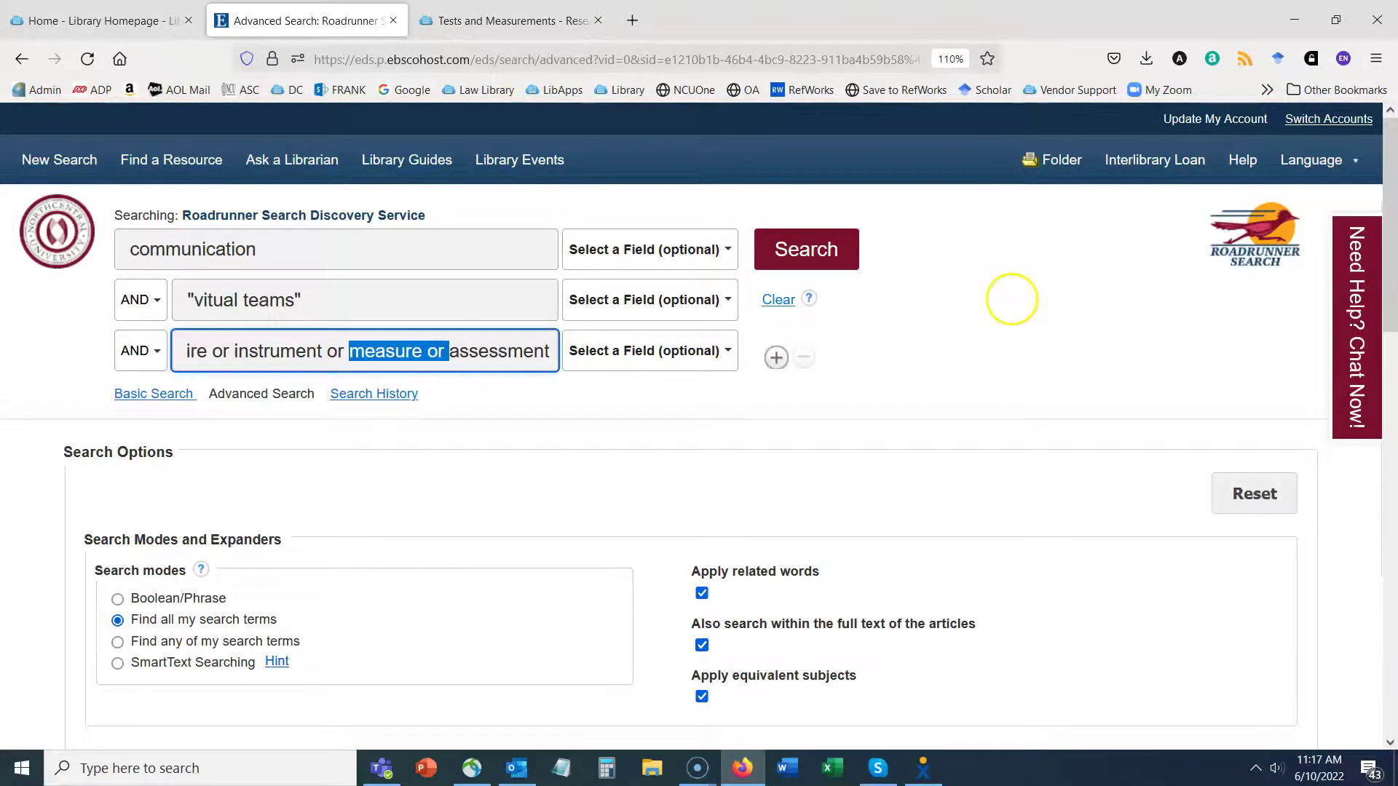
key(BackSpace)
click(1007, 298)
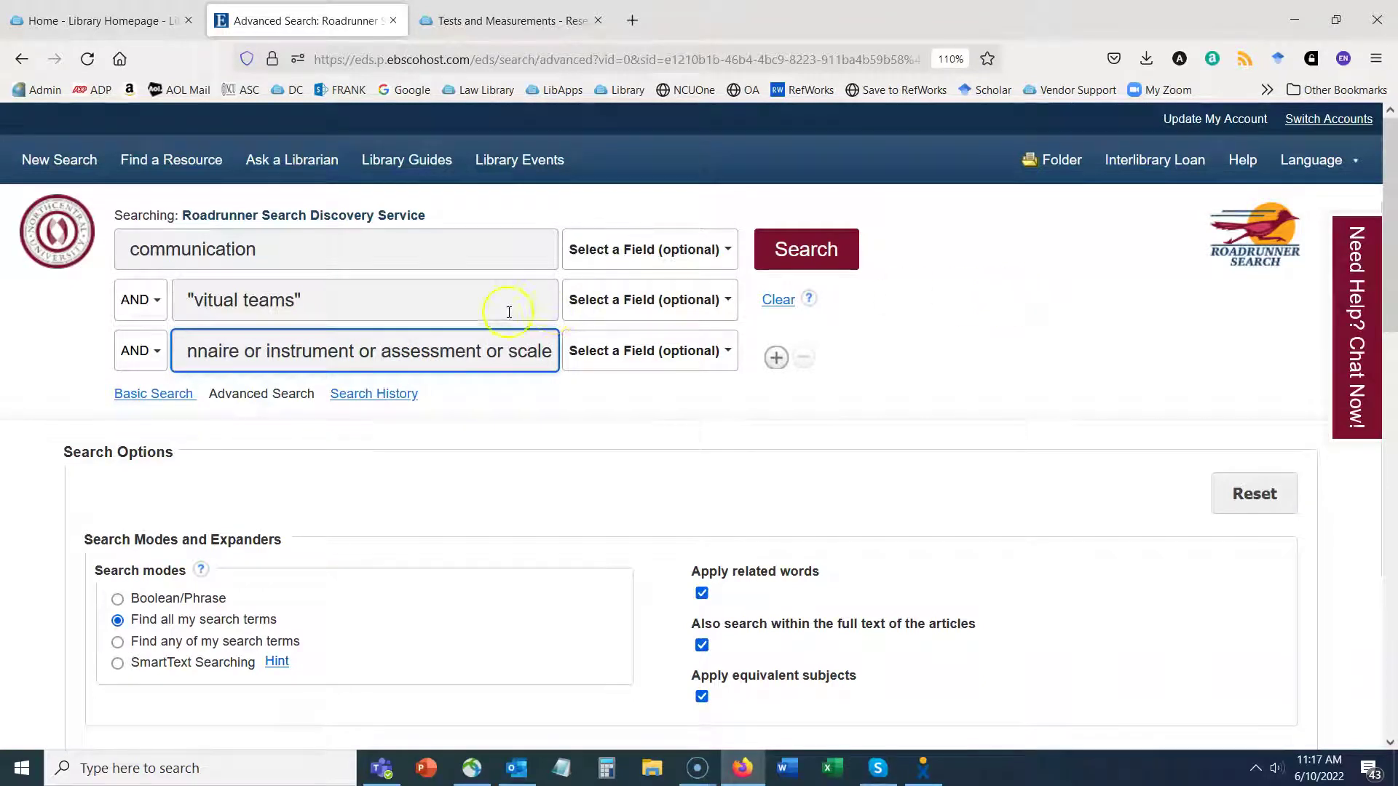
Enclose the third line's whole search string in parentheses and add a fourth search line.
click(511, 346)
drag(337, 347, 188, 344)
click(188, 344)
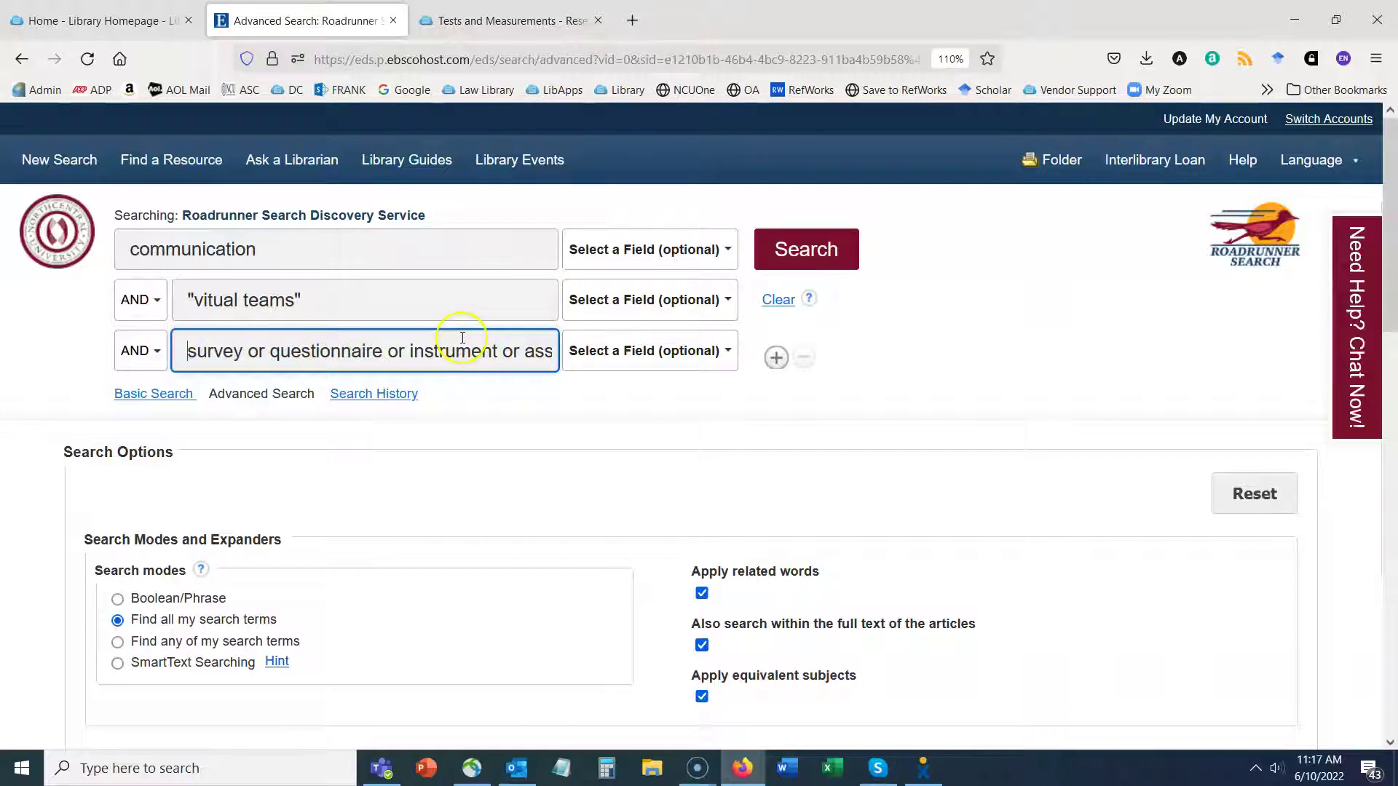
text(()
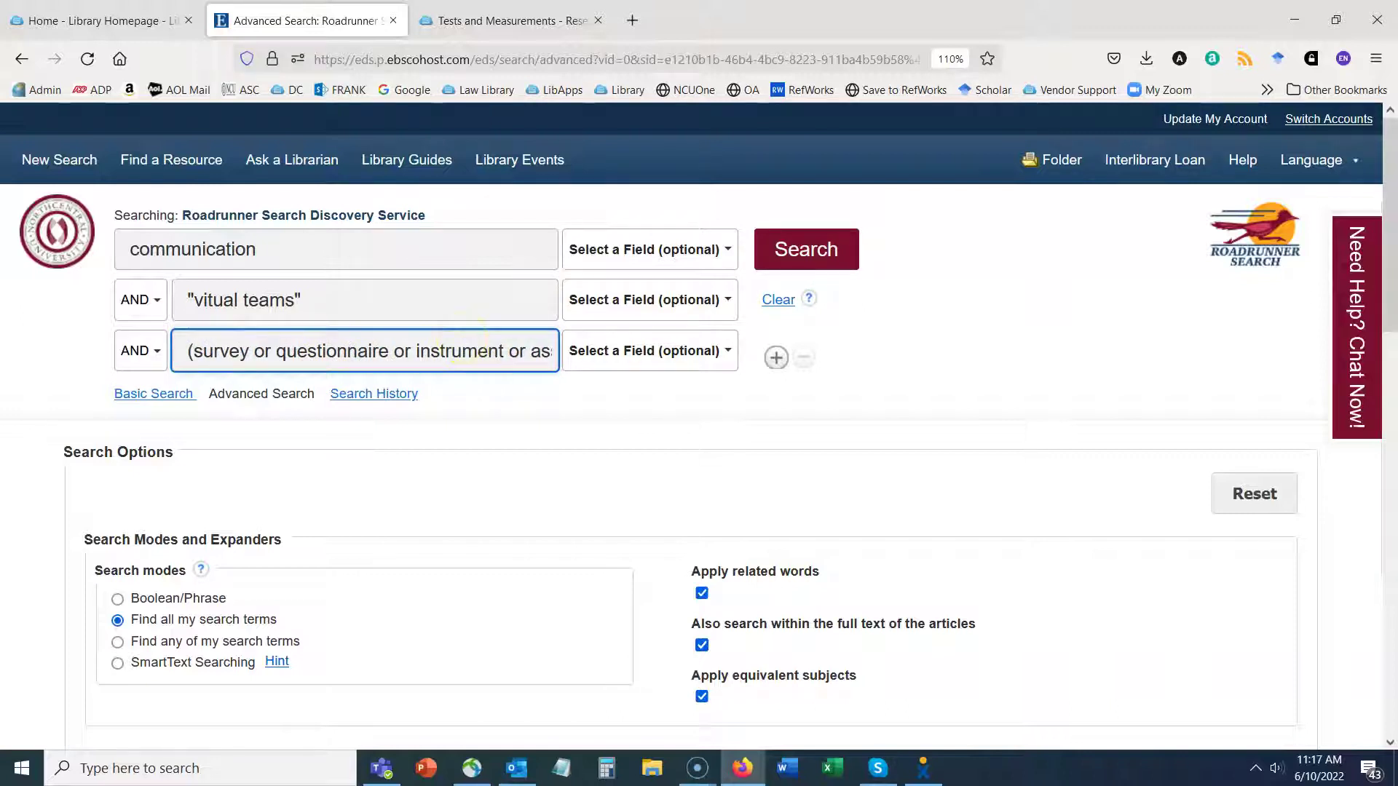
click(399, 350)
drag(414, 351, 561, 348)
click(557, 348)
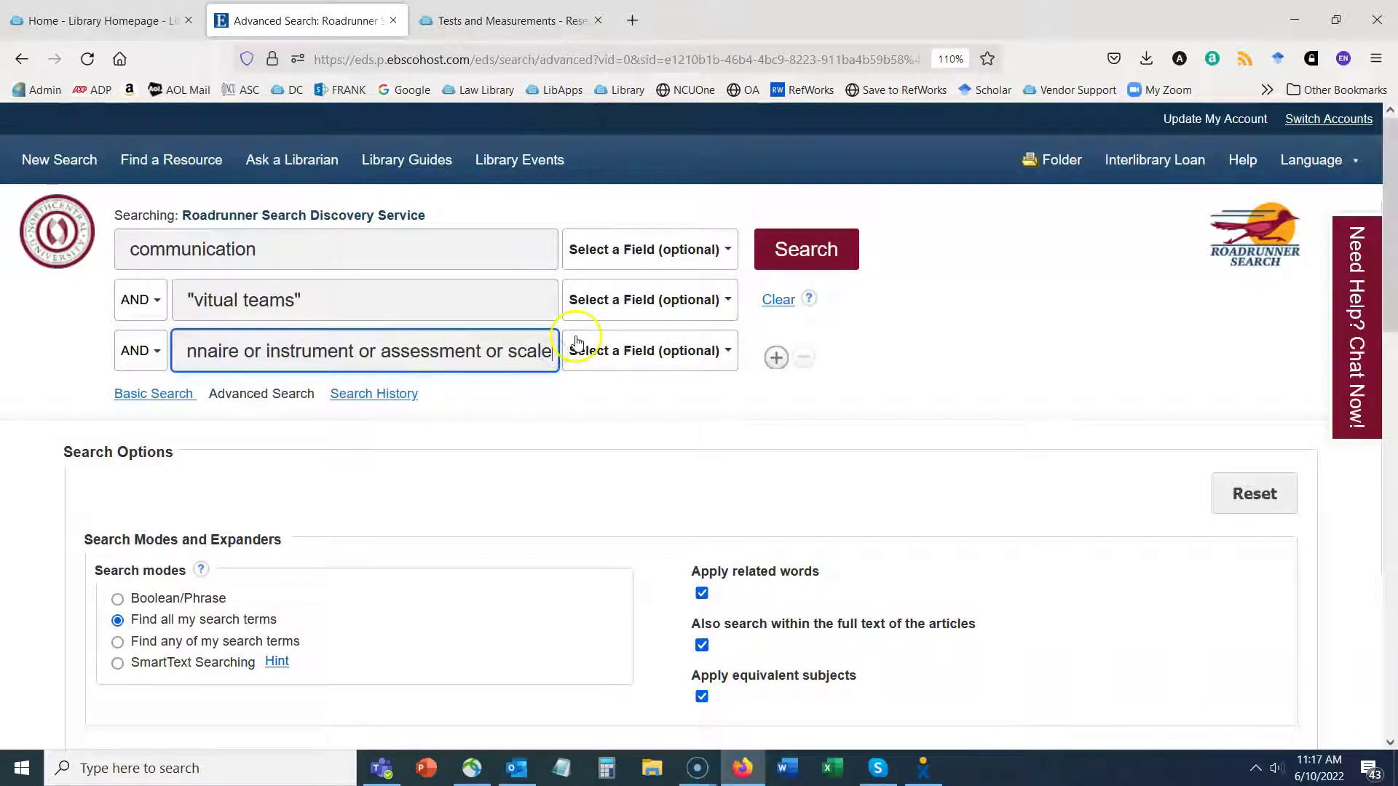
text())
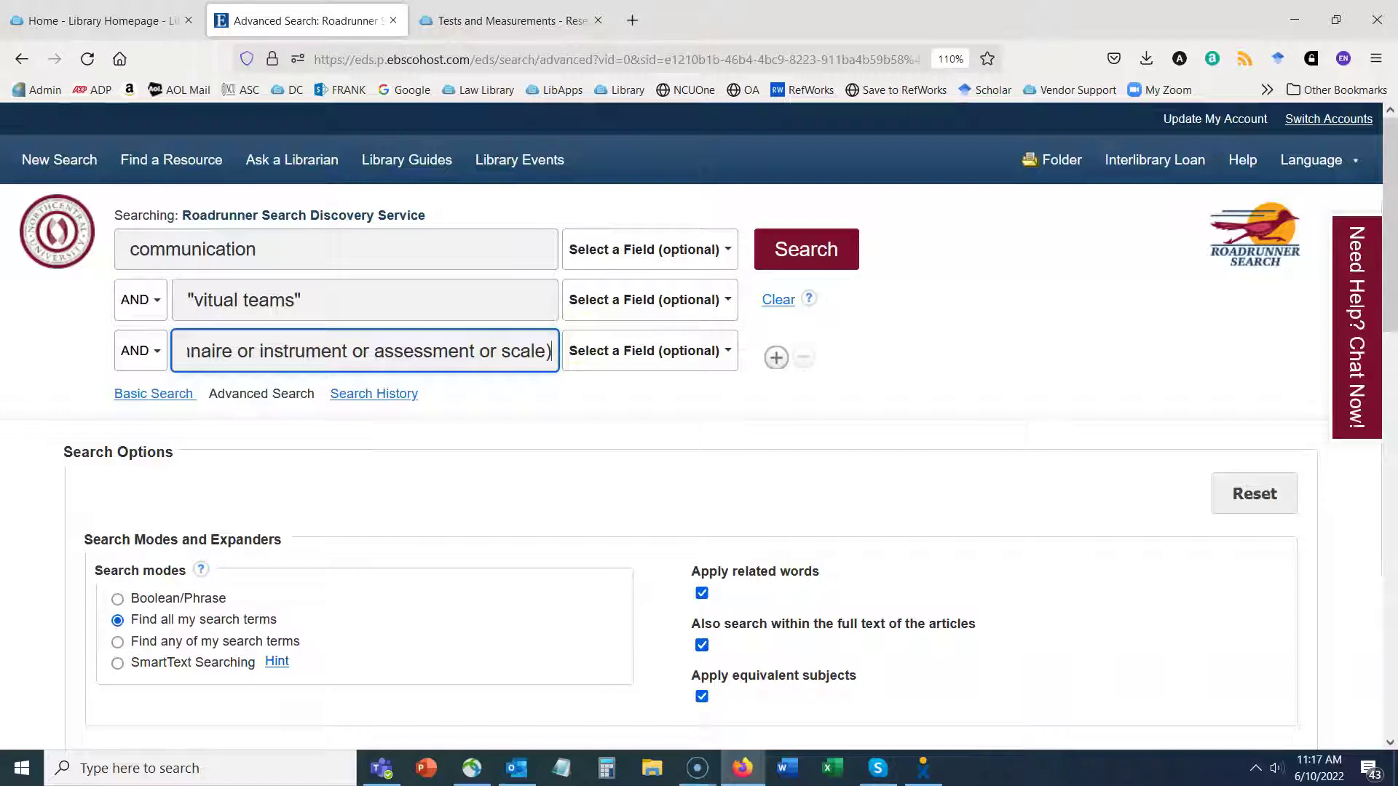
click(776, 357)
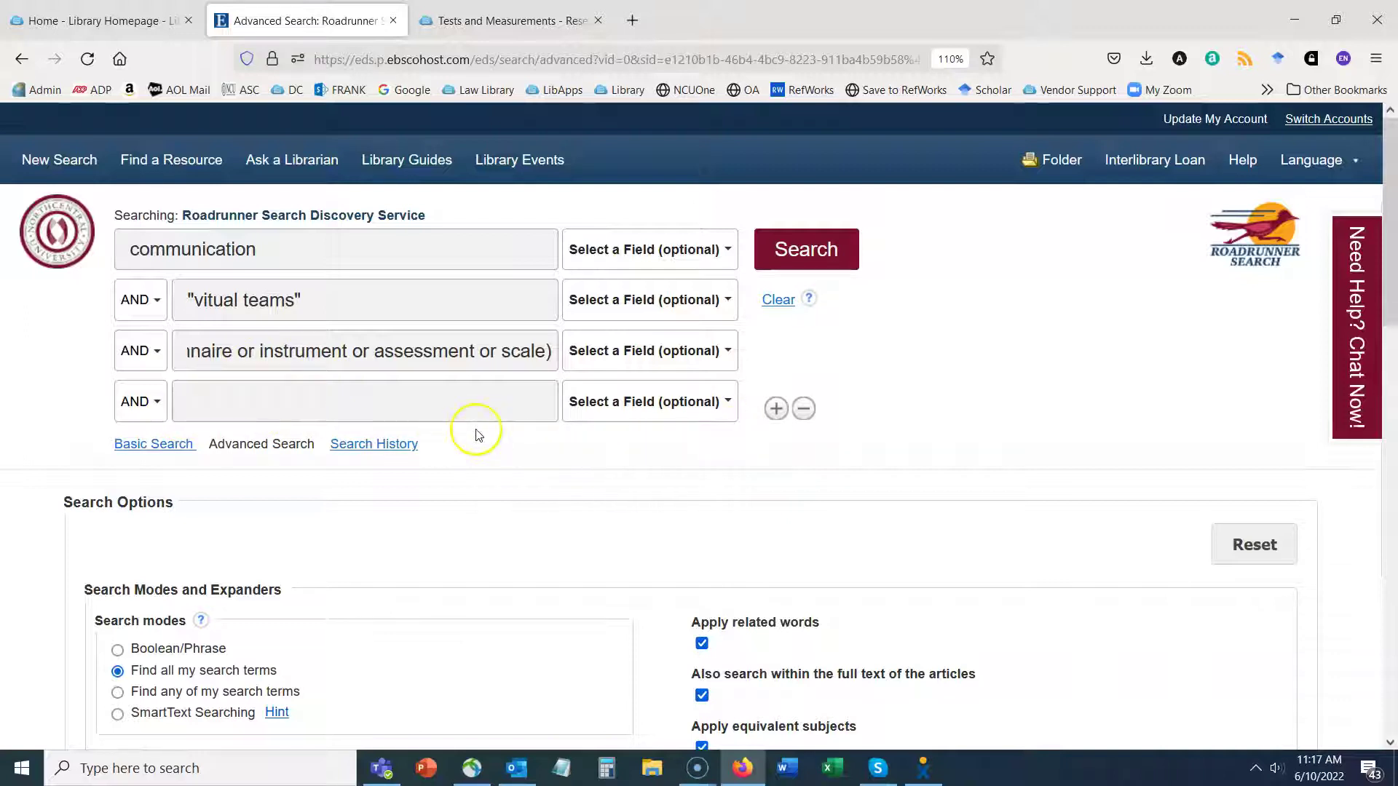
Review the parenthesized search string on the third line and remove "assessment or" from it.
drag(226, 352, 97, 351)
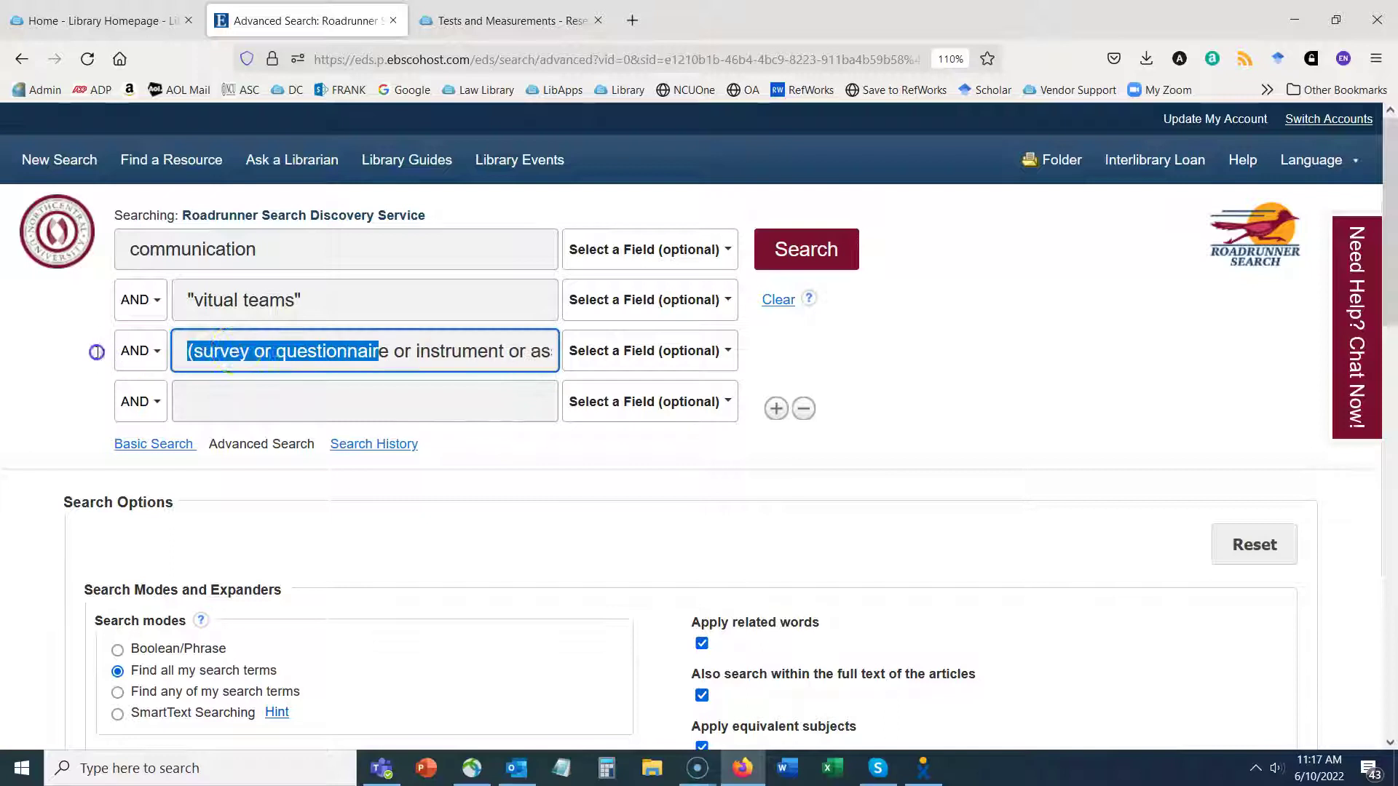
click(308, 352)
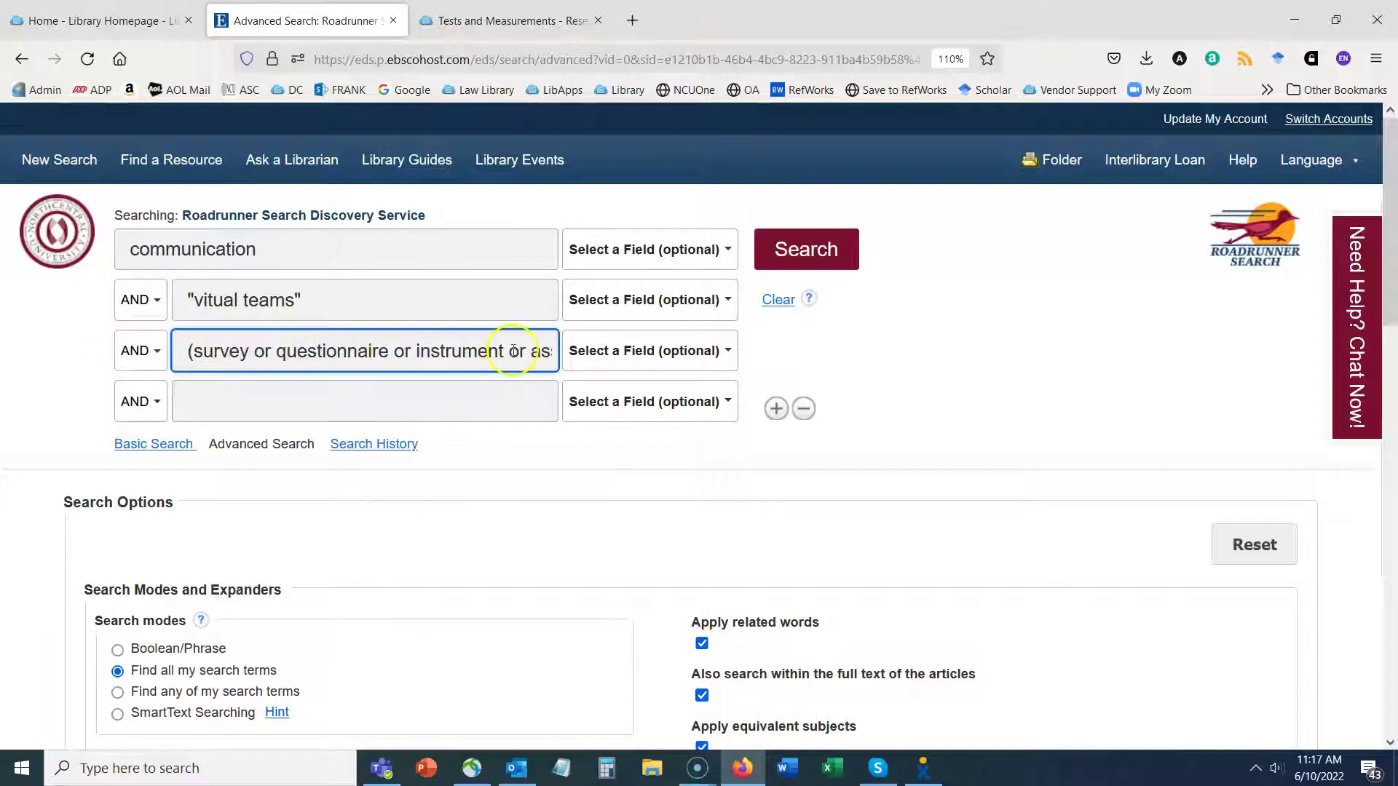
drag(532, 351, 572, 351)
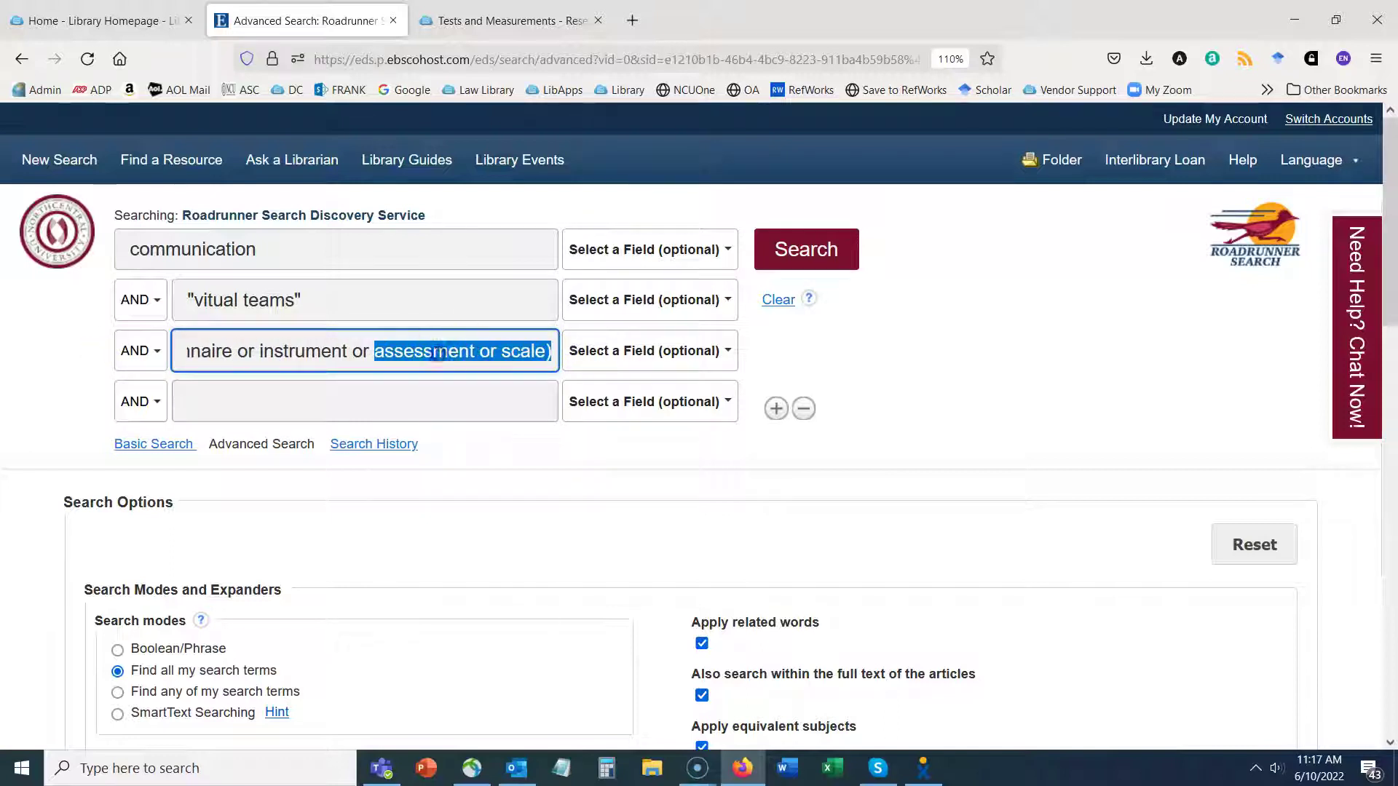
click(380, 352)
drag(380, 353, 485, 349)
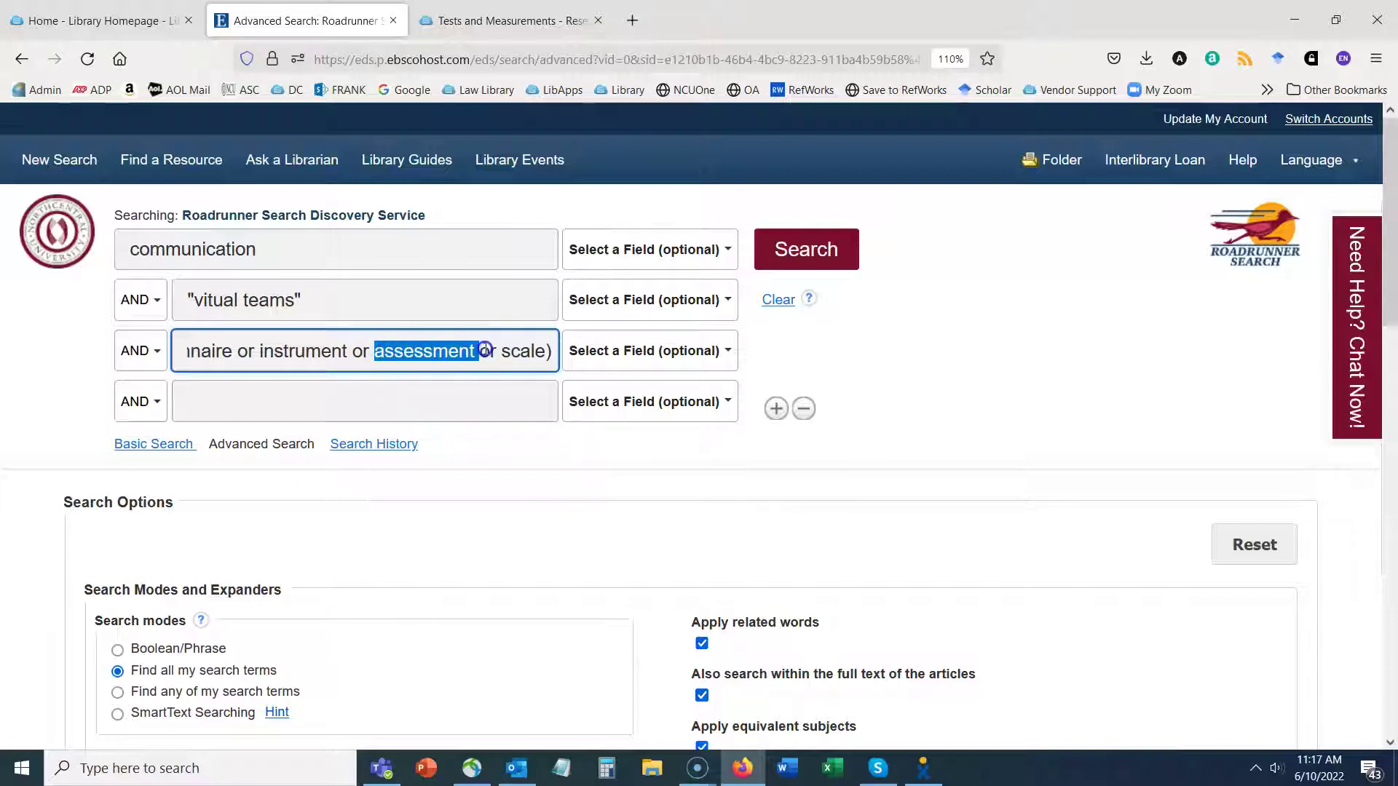
click(477, 338)
key(Delete)
key(BackSpace)
key(BackSpace)
key(BackSpace)
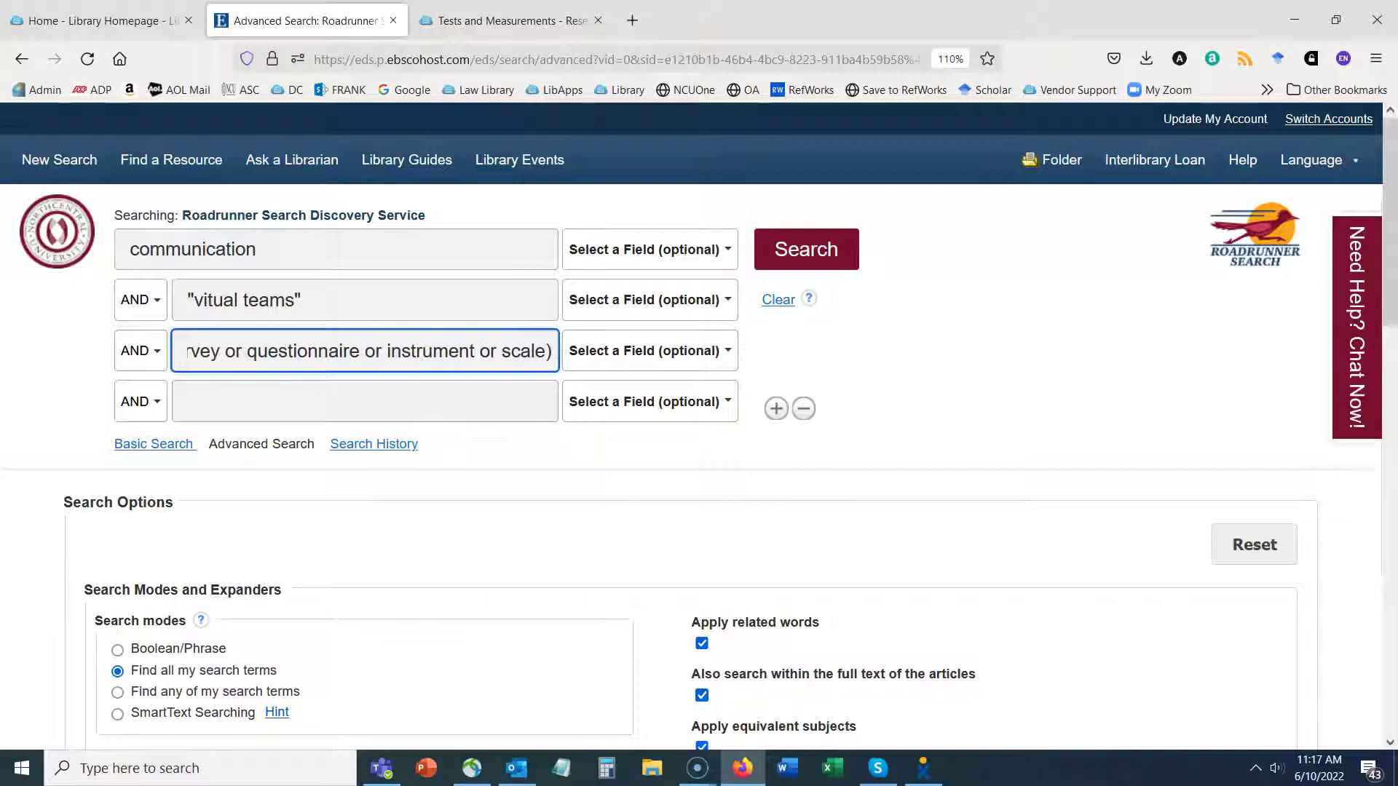
Extend the third line's string with or "focus group" or interview inside the closing parenthesis, and select the whole string.
click(547, 352)
text(or )
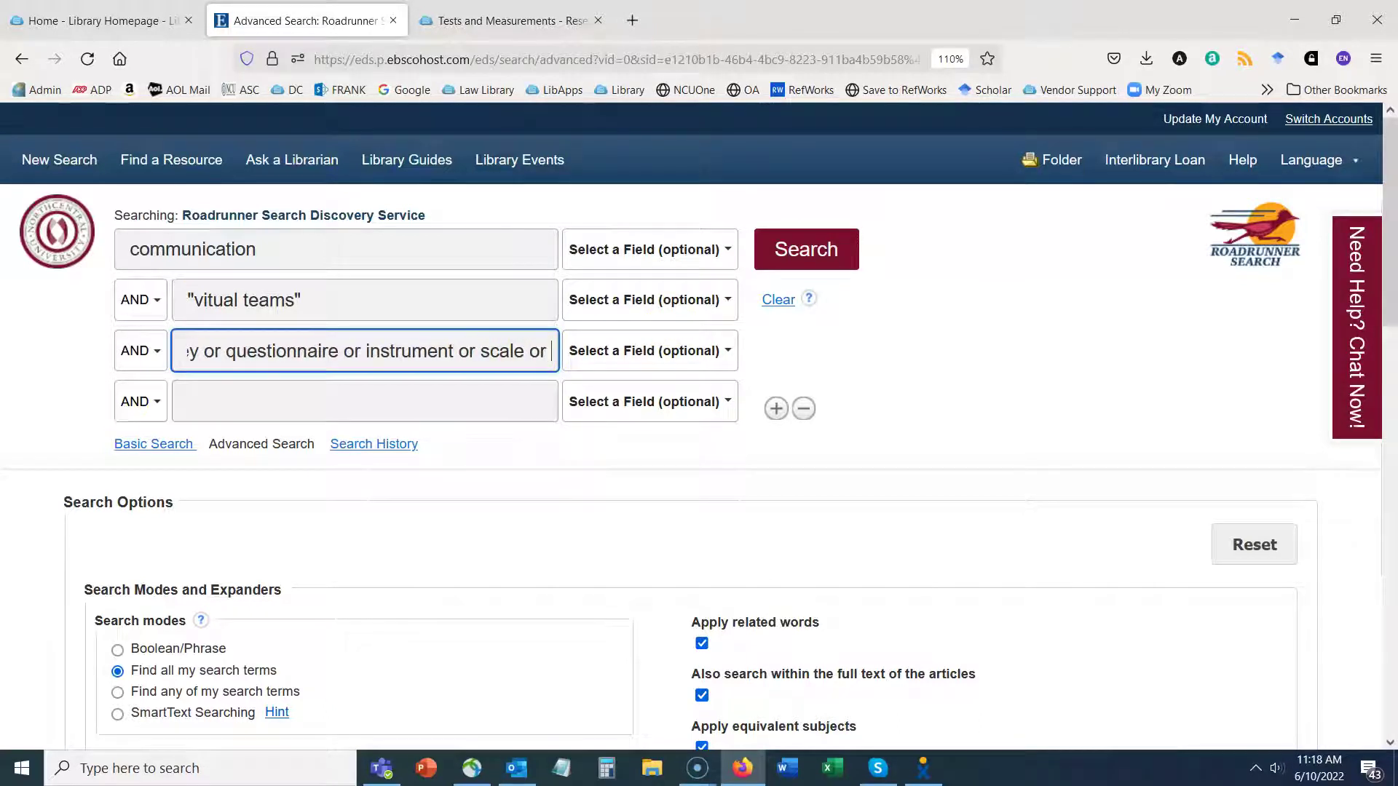
text("fo)
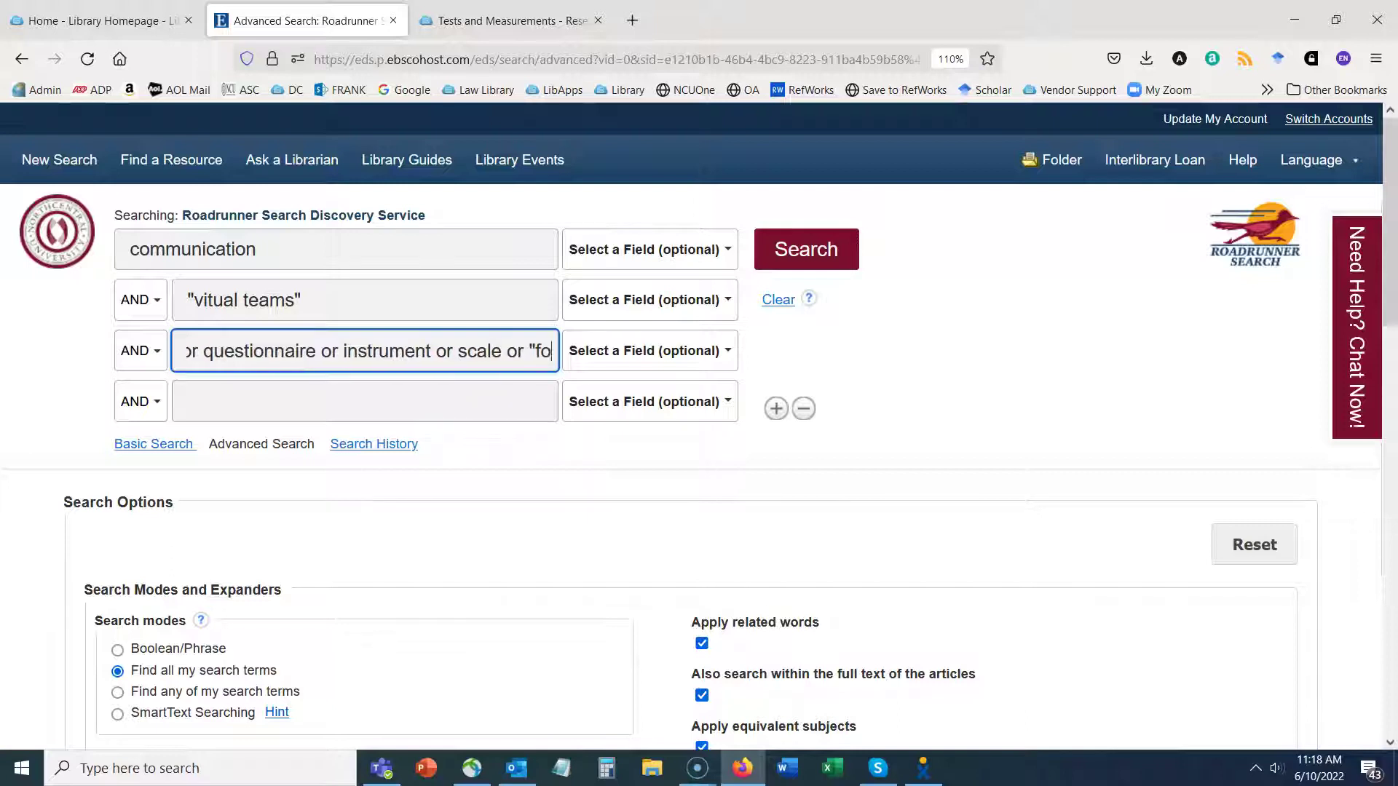
text(cus g)
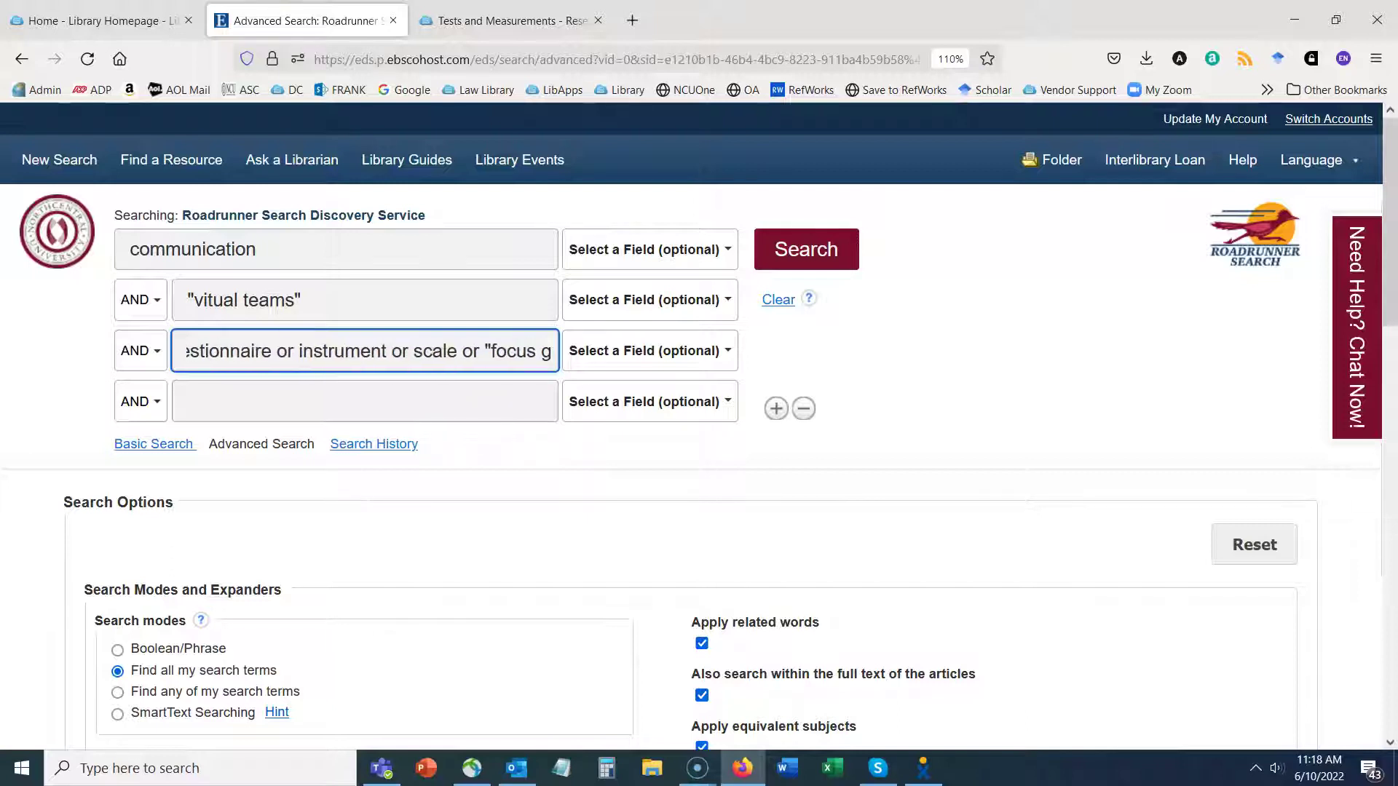
text(roup")
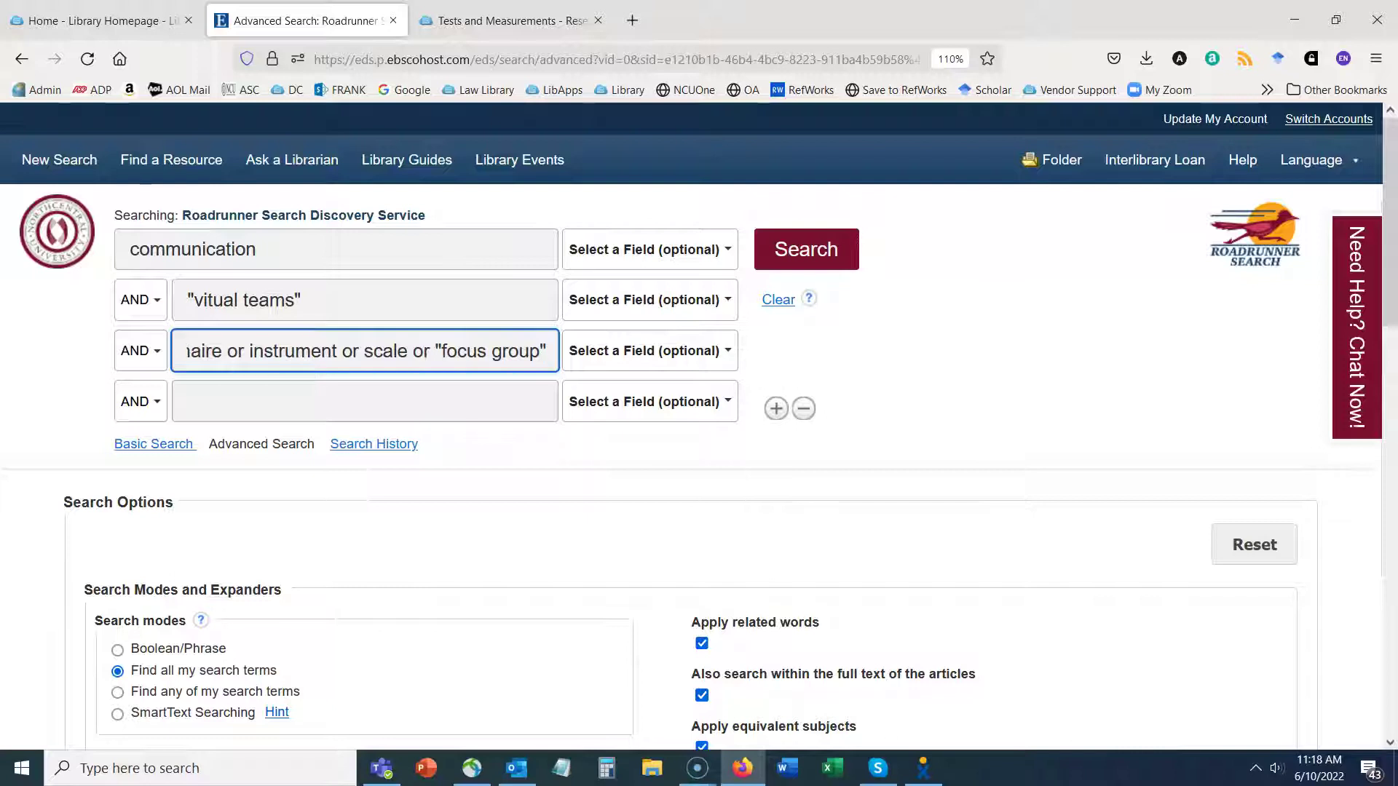
text( or )
text())
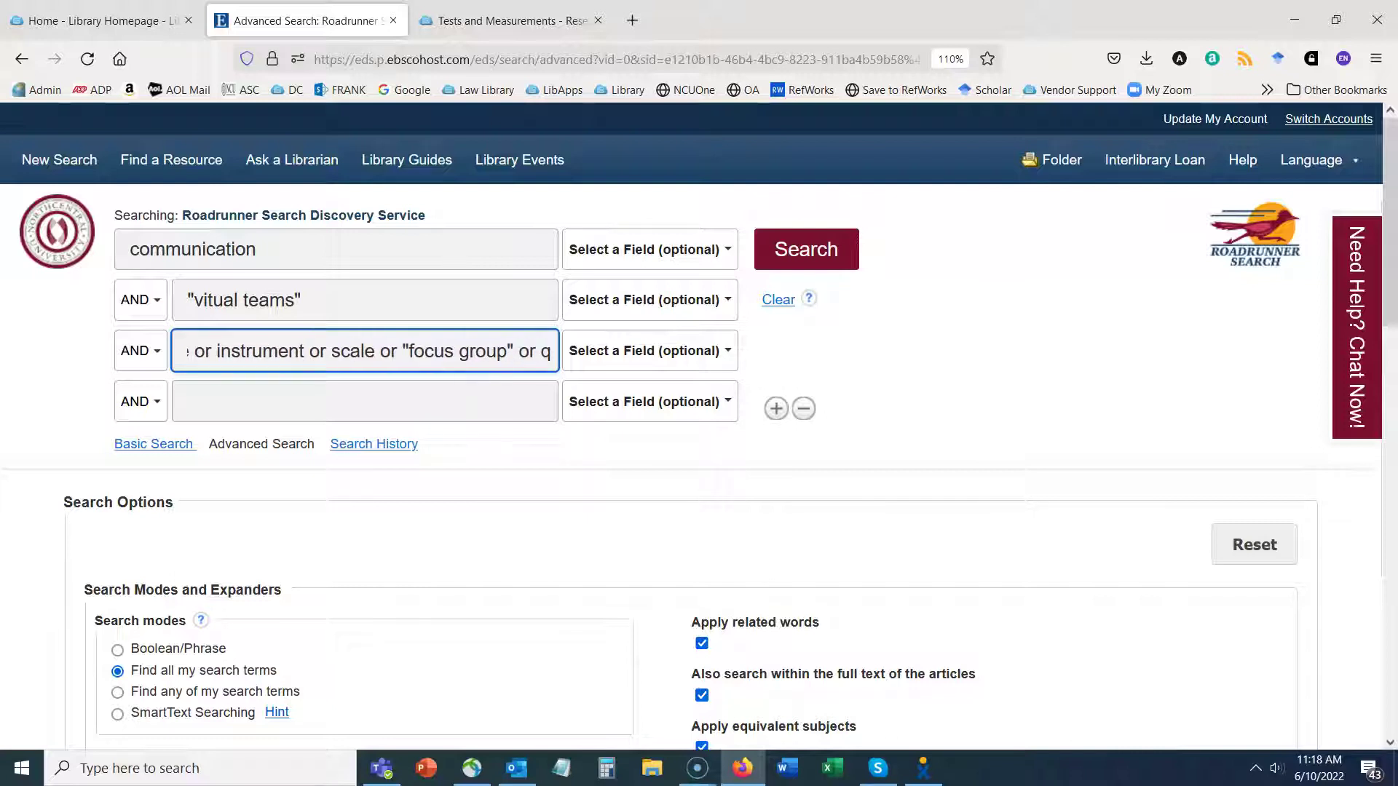
text(interview)
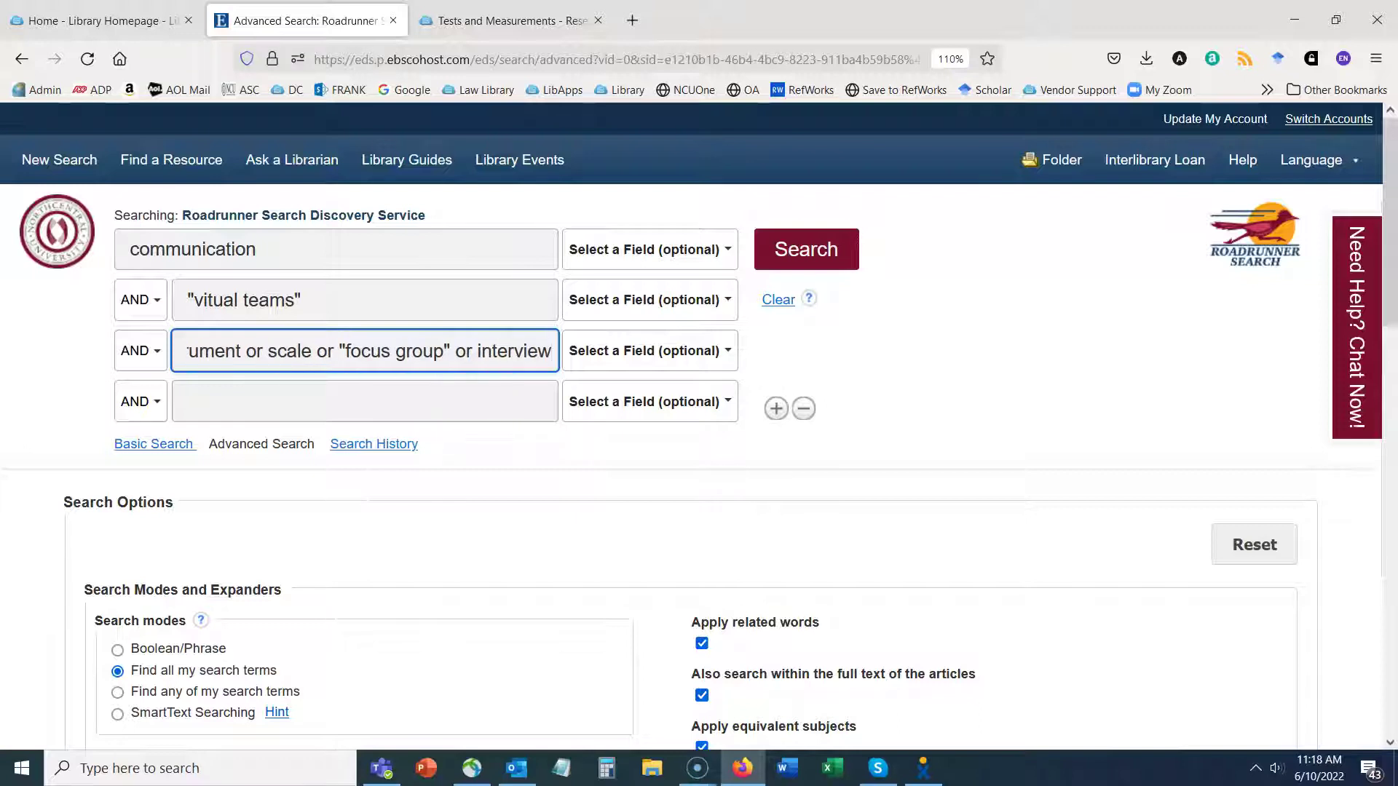
key(End)
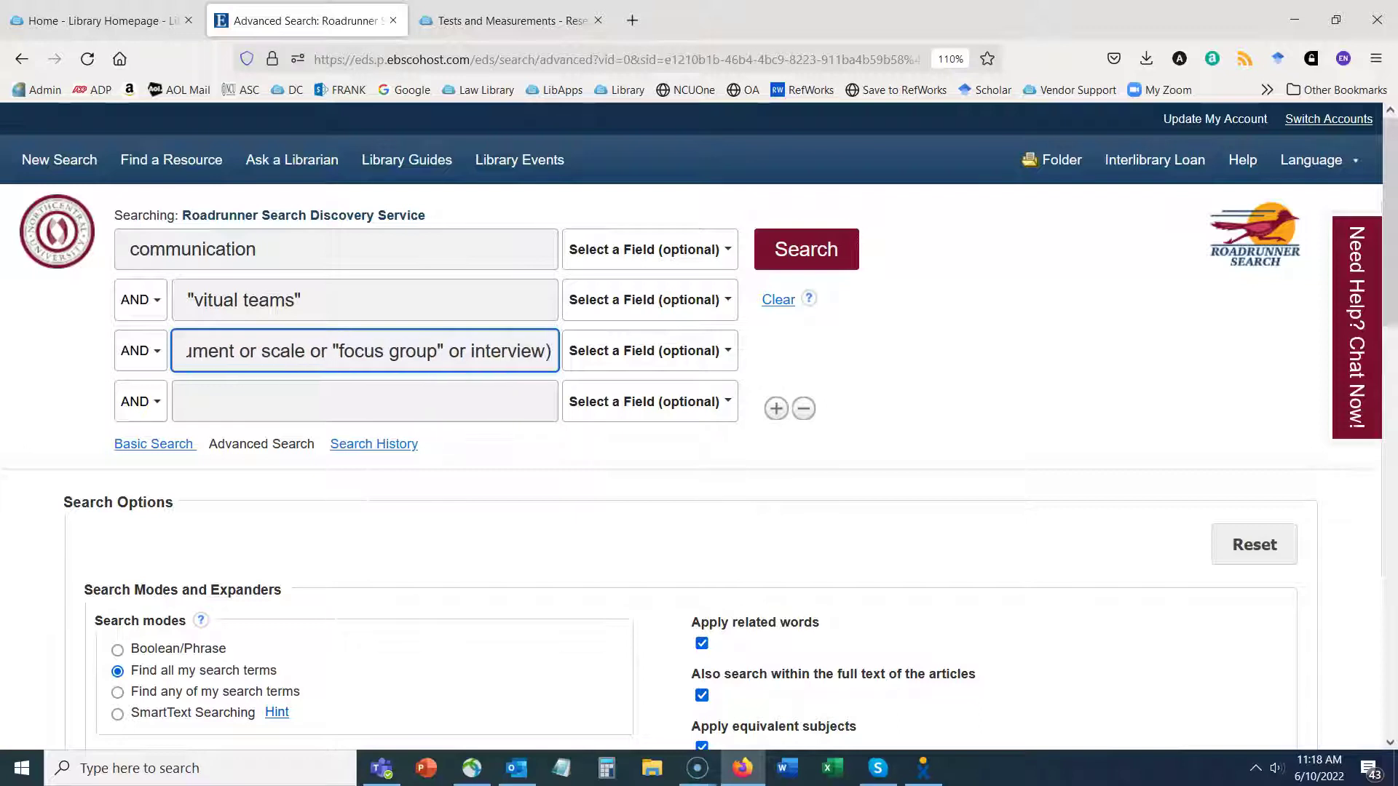
drag(551, 353, 62, 350)
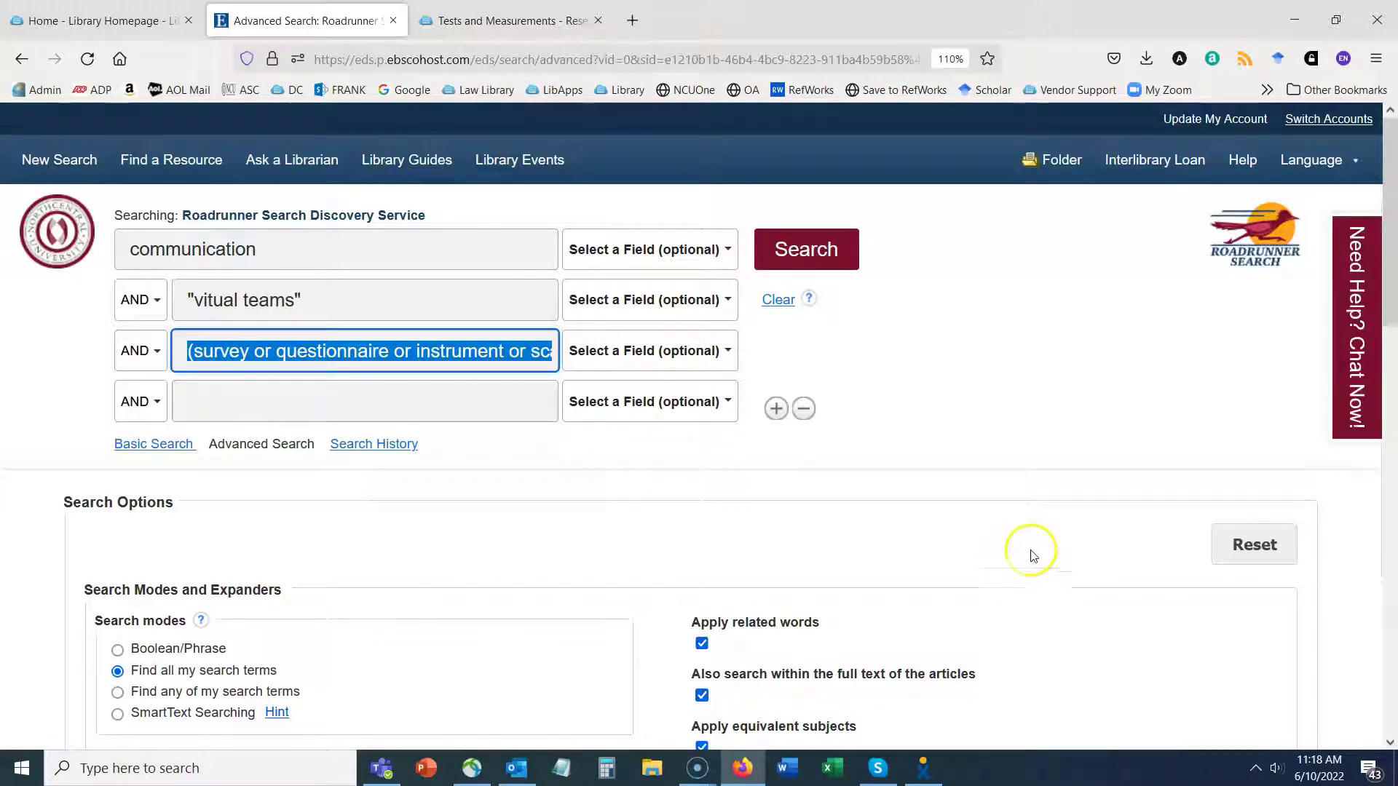
Restrict the communication, virtual teams and instrument-type search lines to the AB Abstract field, and check the third line's full string.
click(672, 254)
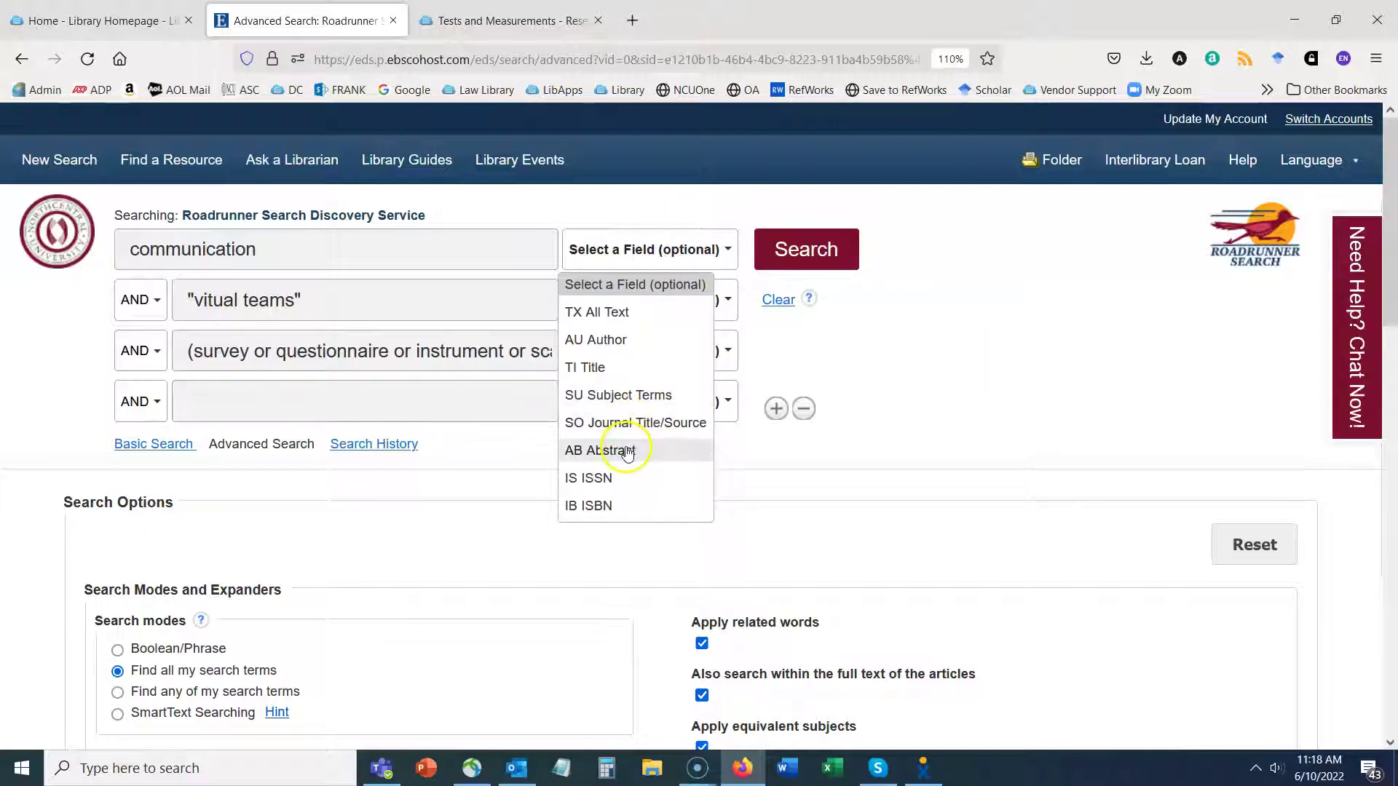
click(624, 447)
click(661, 319)
click(637, 500)
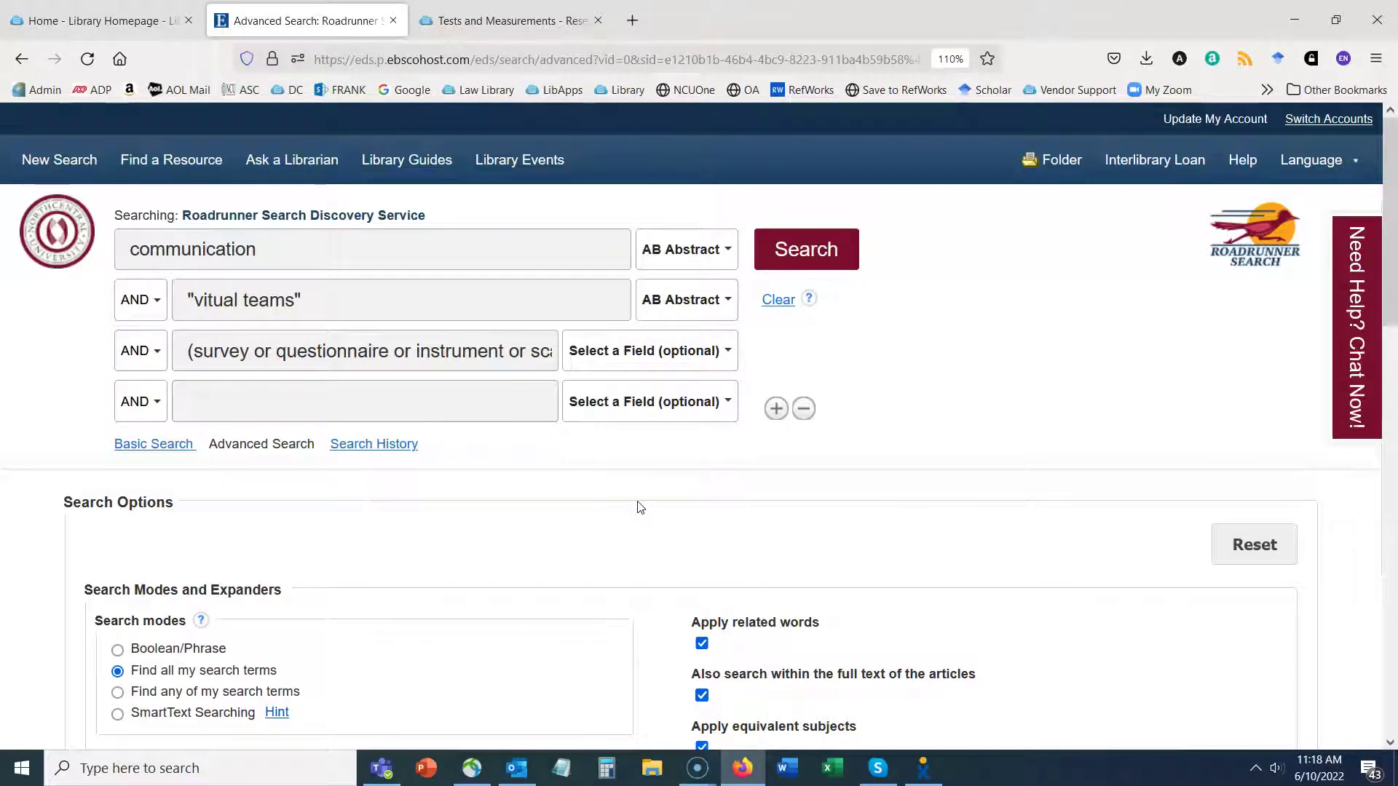
drag(181, 351, 586, 357)
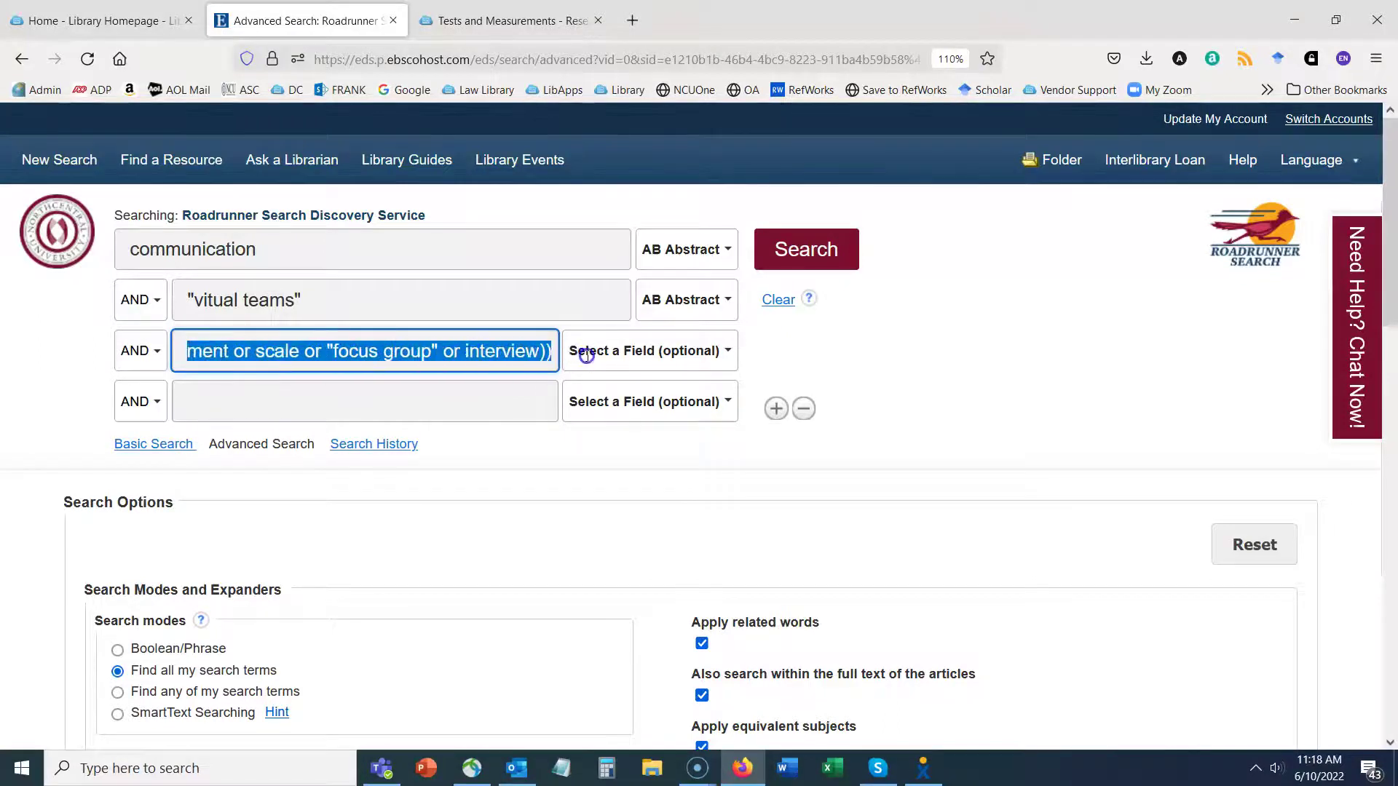
click(702, 369)
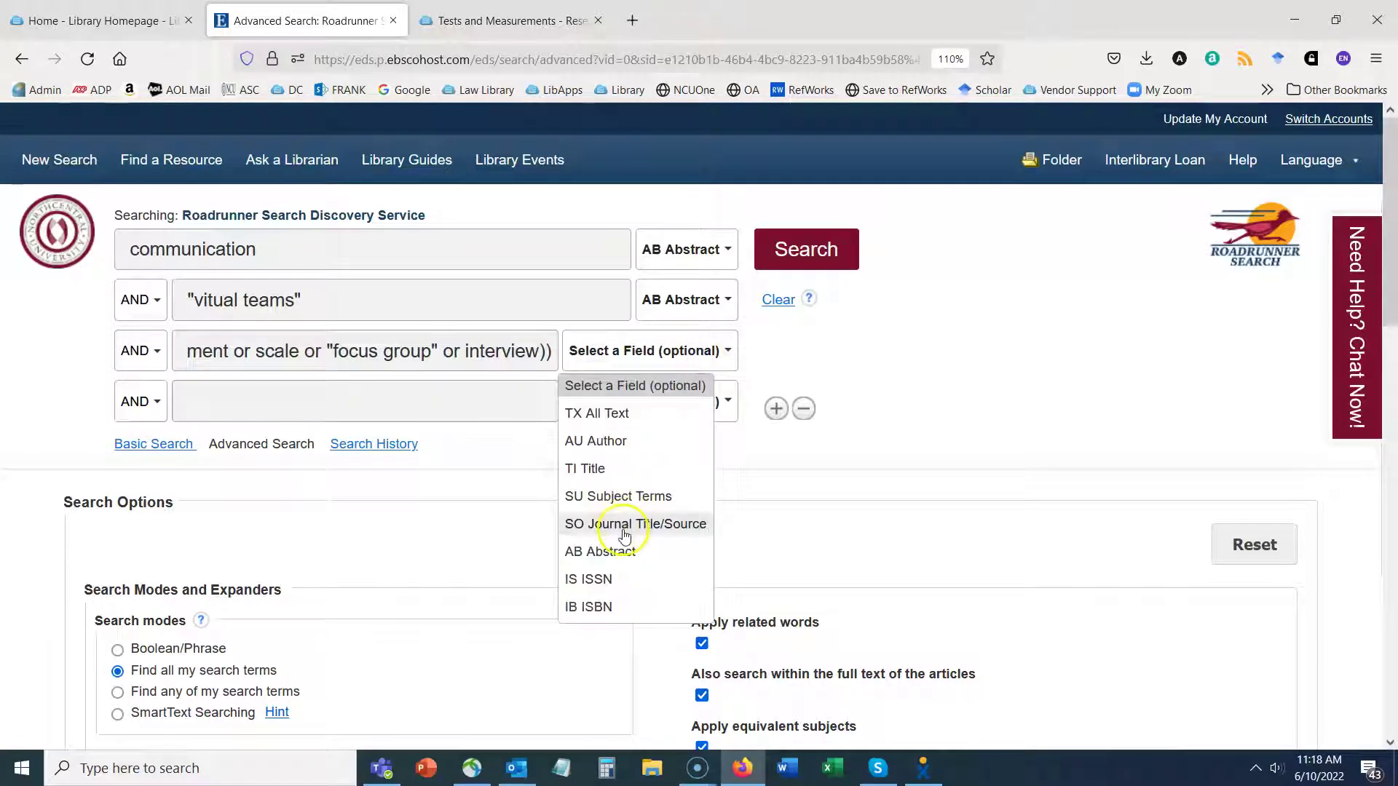
click(619, 553)
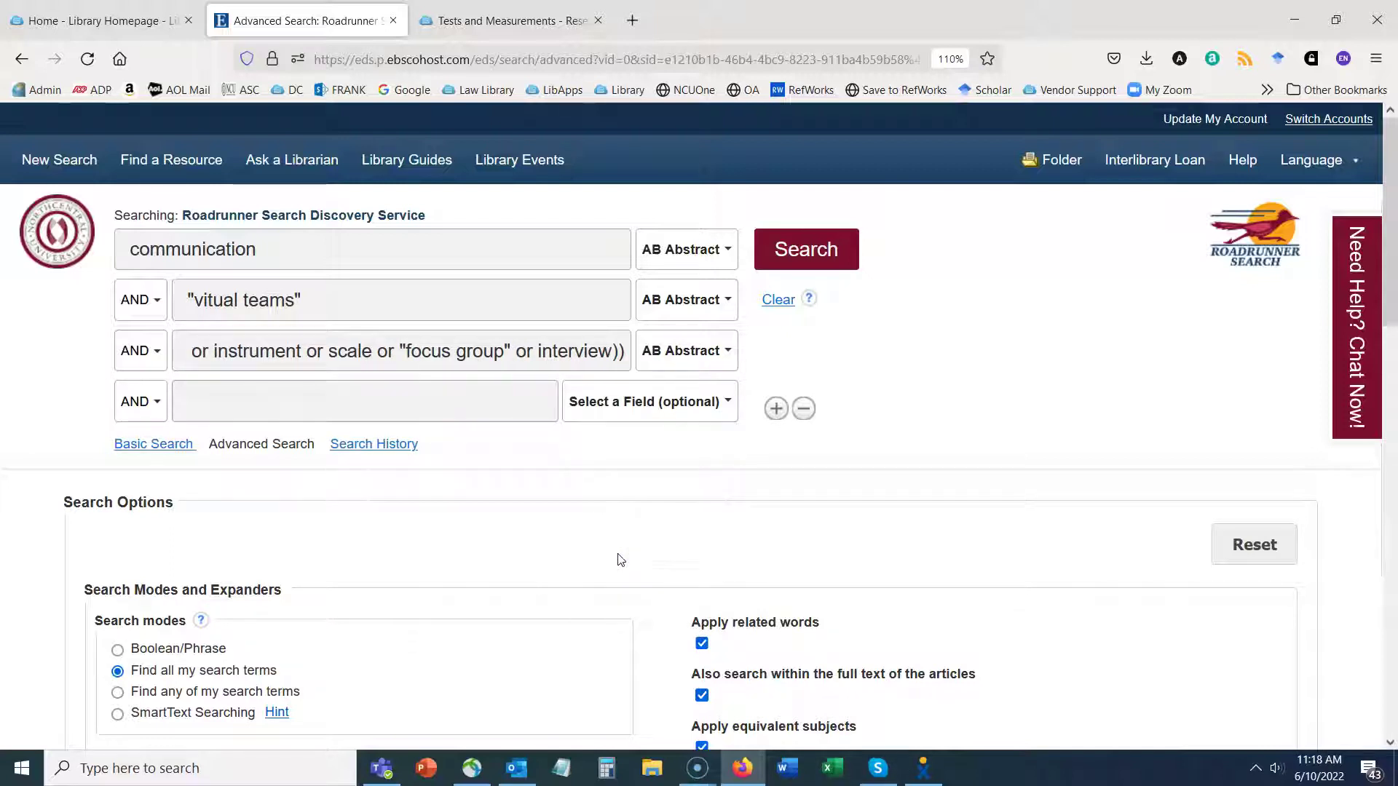
click(467, 337)
click(623, 355)
click(366, 389)
Limit the results to Scholarly (Peer Reviewed) Journals and run the three-line search.
scroll(367, 394, down, 3)
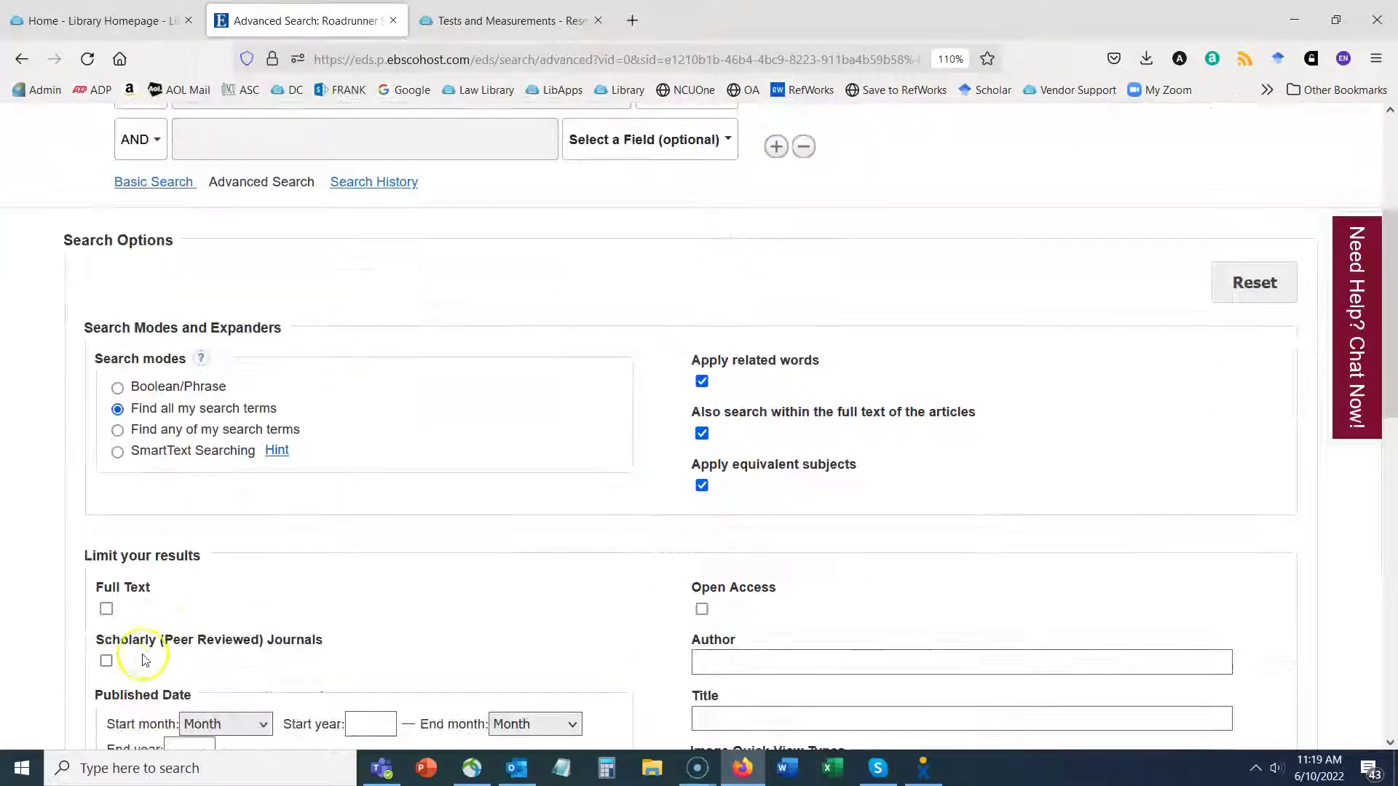
click(107, 663)
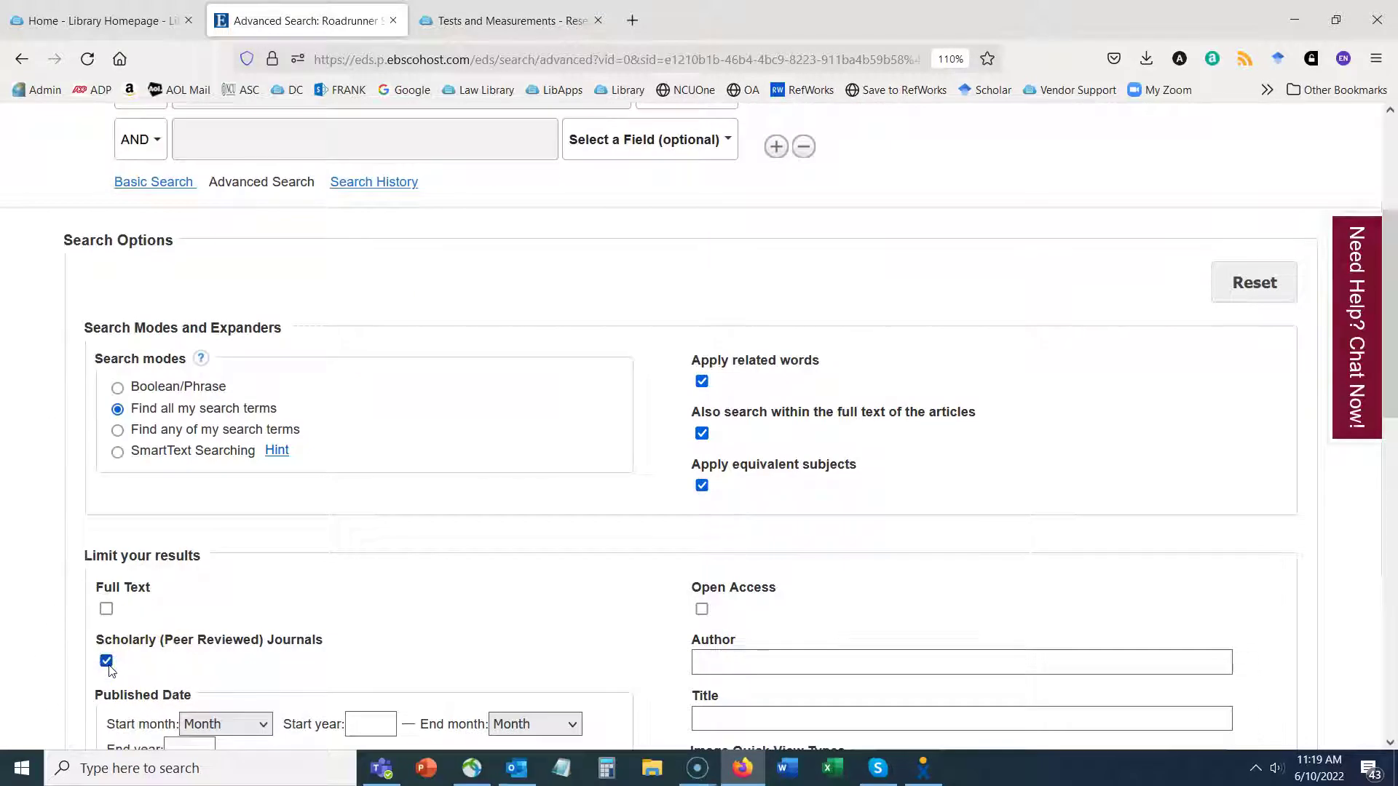
click(296, 664)
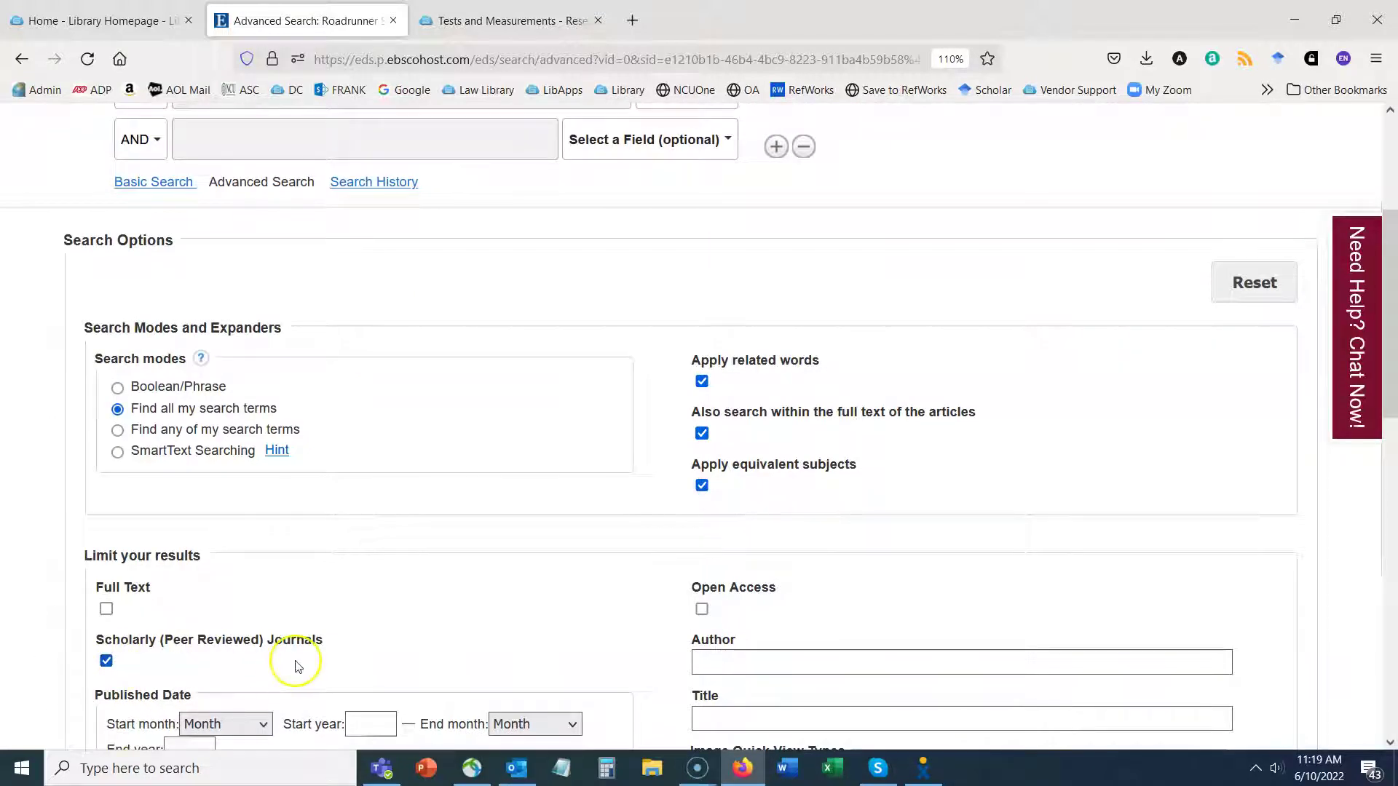
scroll(1380, 364, down, 3)
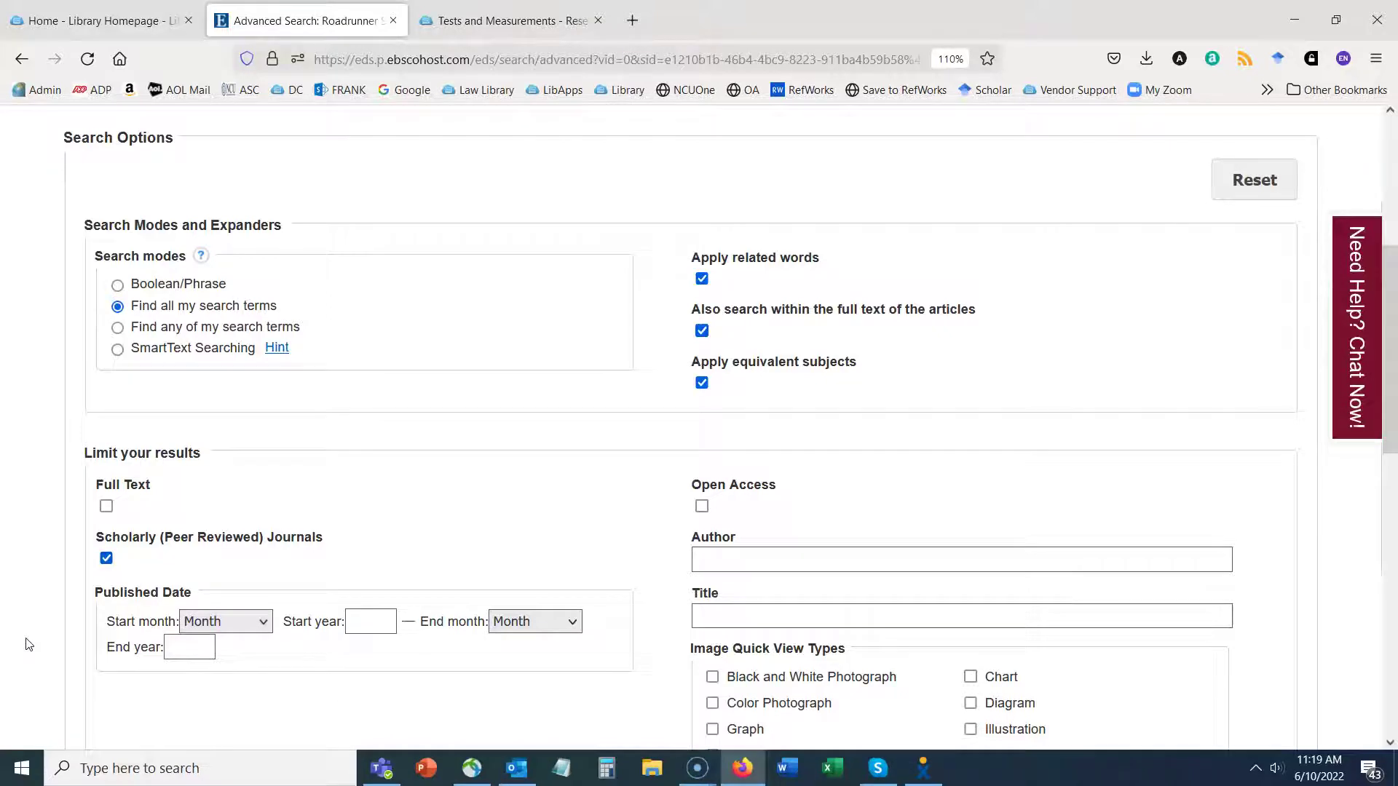
scroll(25, 644, up, 5)
click(826, 255)
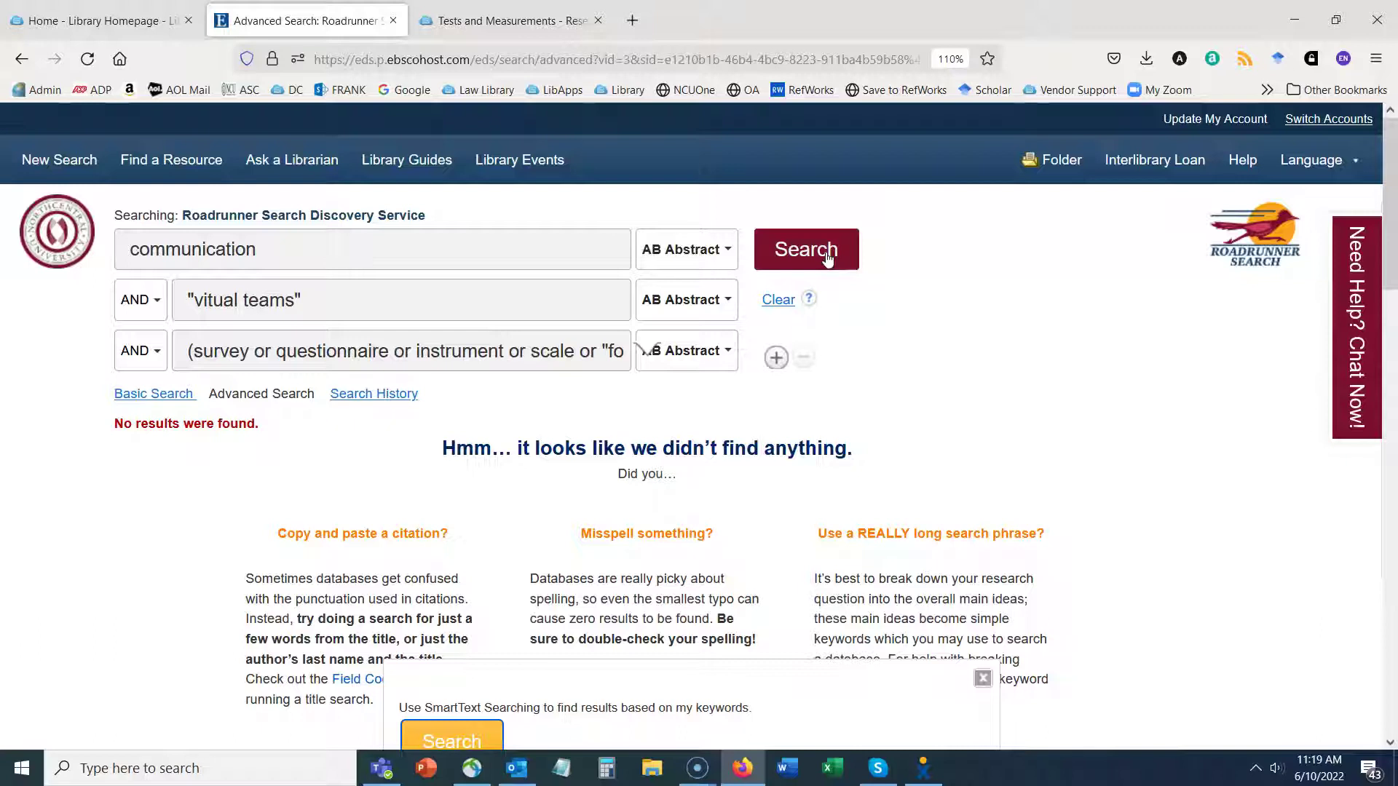
Correct the second line's misspelled phrase to "virtual teams" and rerun the search.
click(208, 303)
text(r)
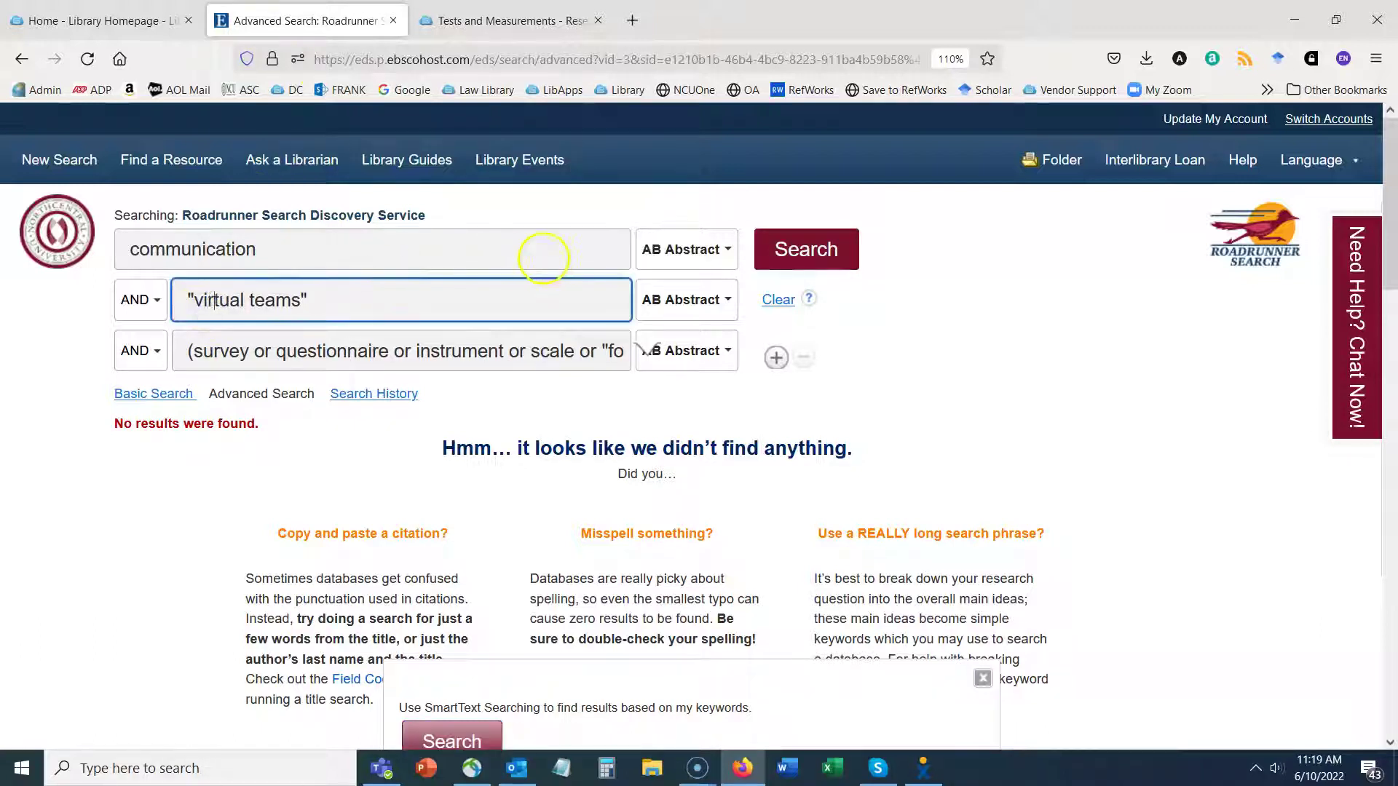
click(945, 270)
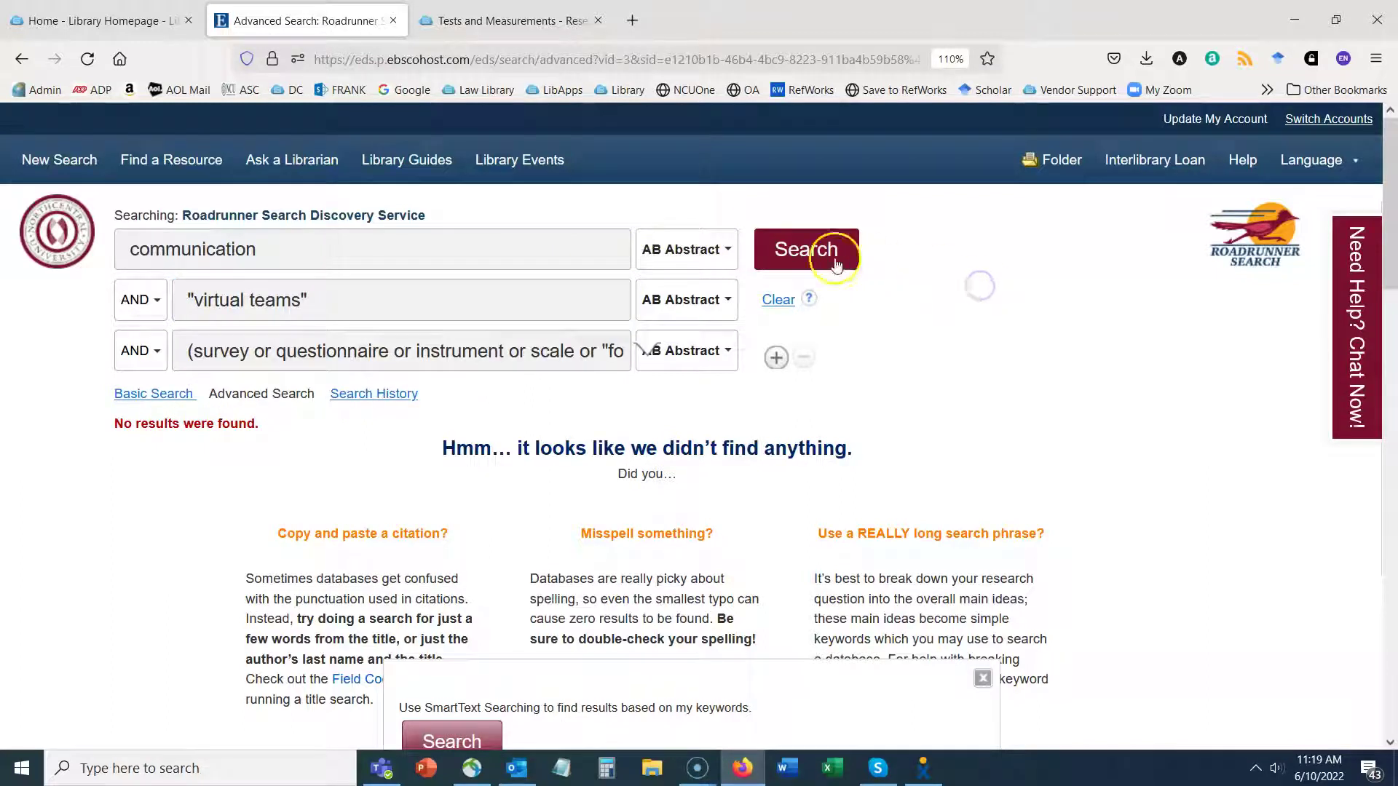
click(814, 253)
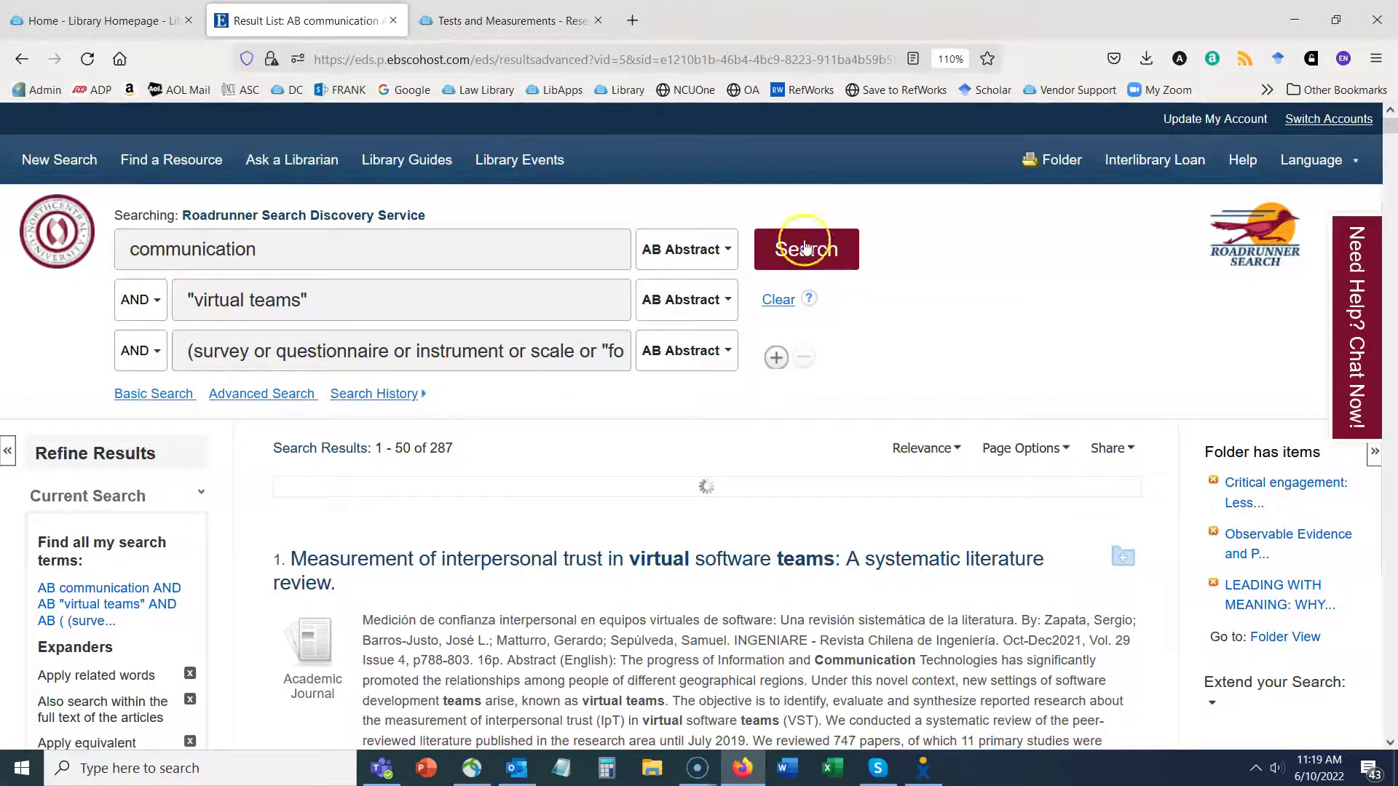
Examine the abstracts of the first three results for mentions of interviews, questionnaires and surveys, highlighting the relevant passages.
scroll(1387, 236, down, 4)
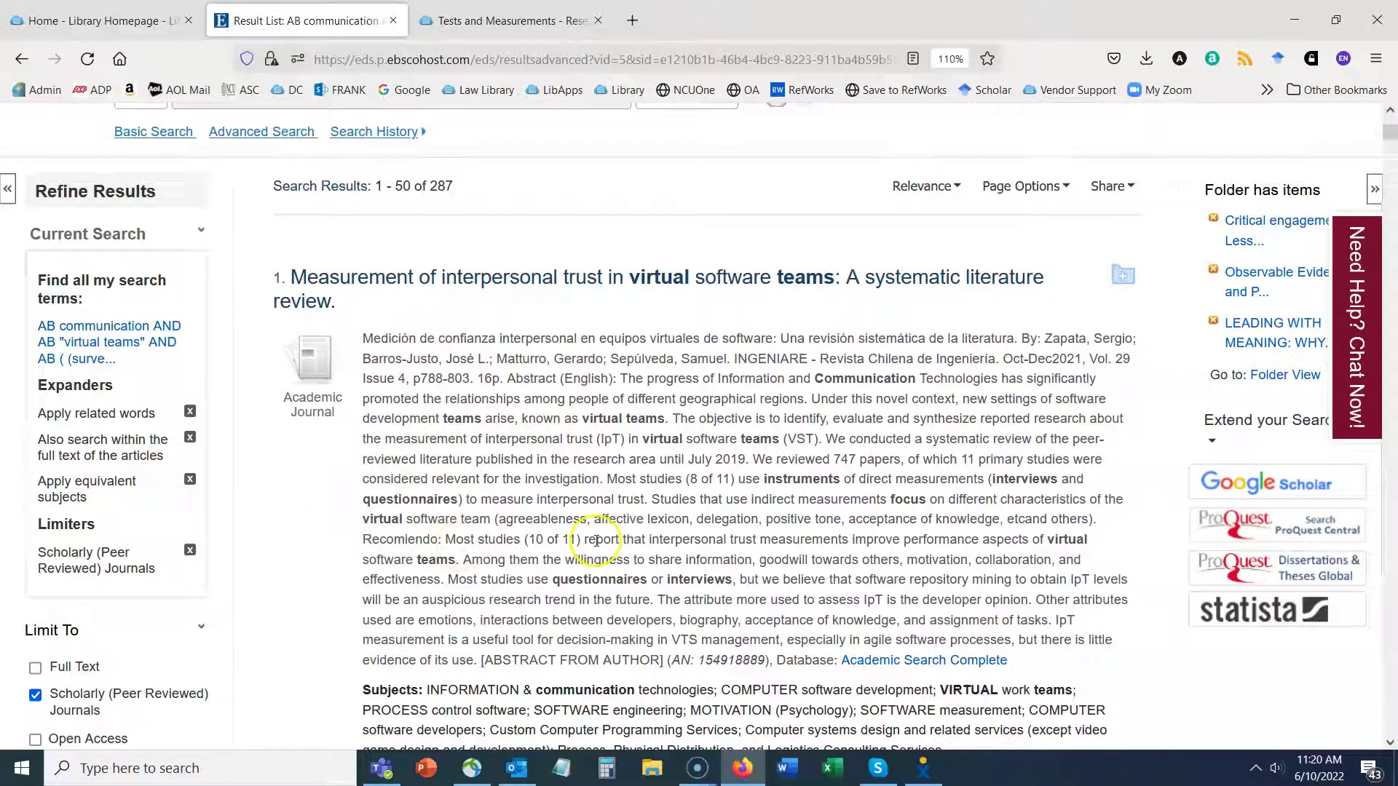
drag(606, 480, 755, 599)
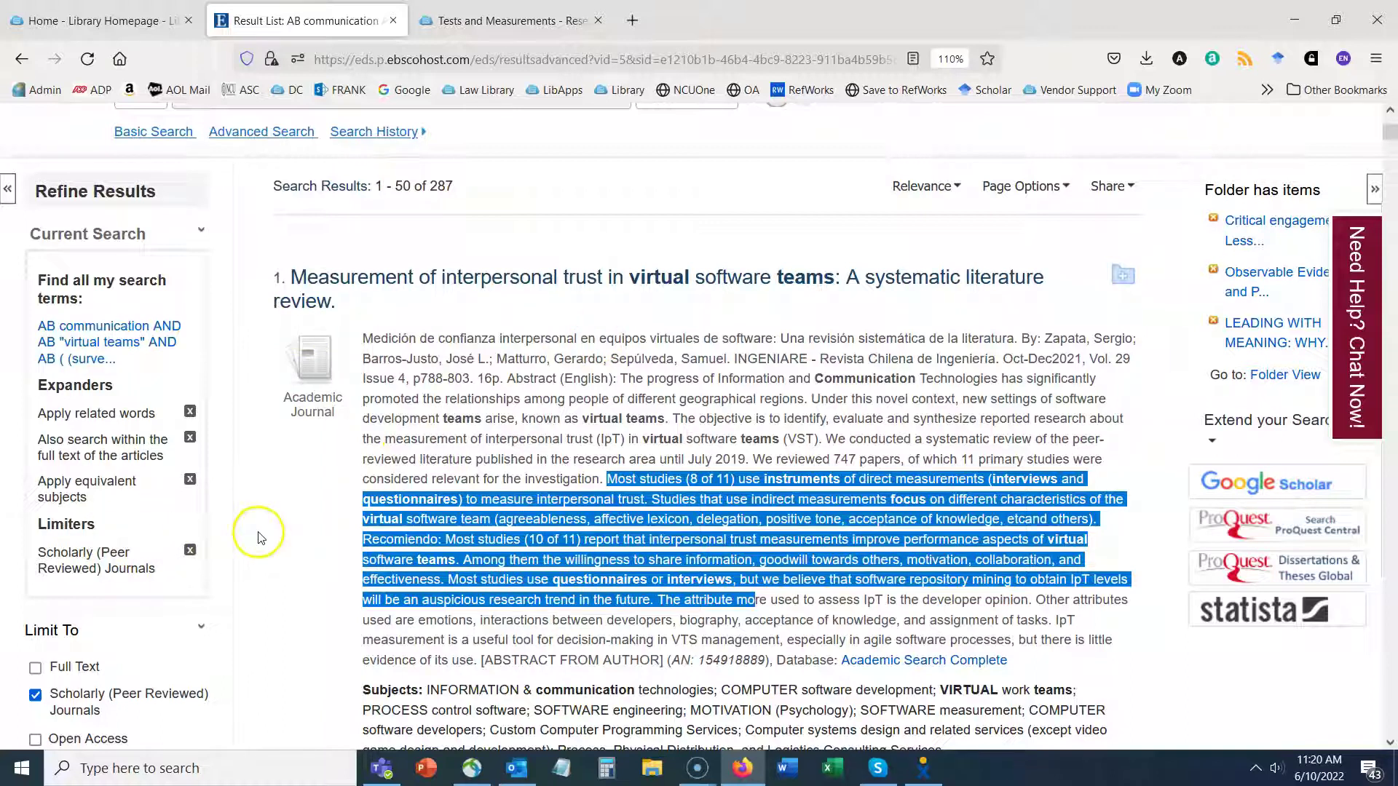
scroll(384, 502, down, 6)
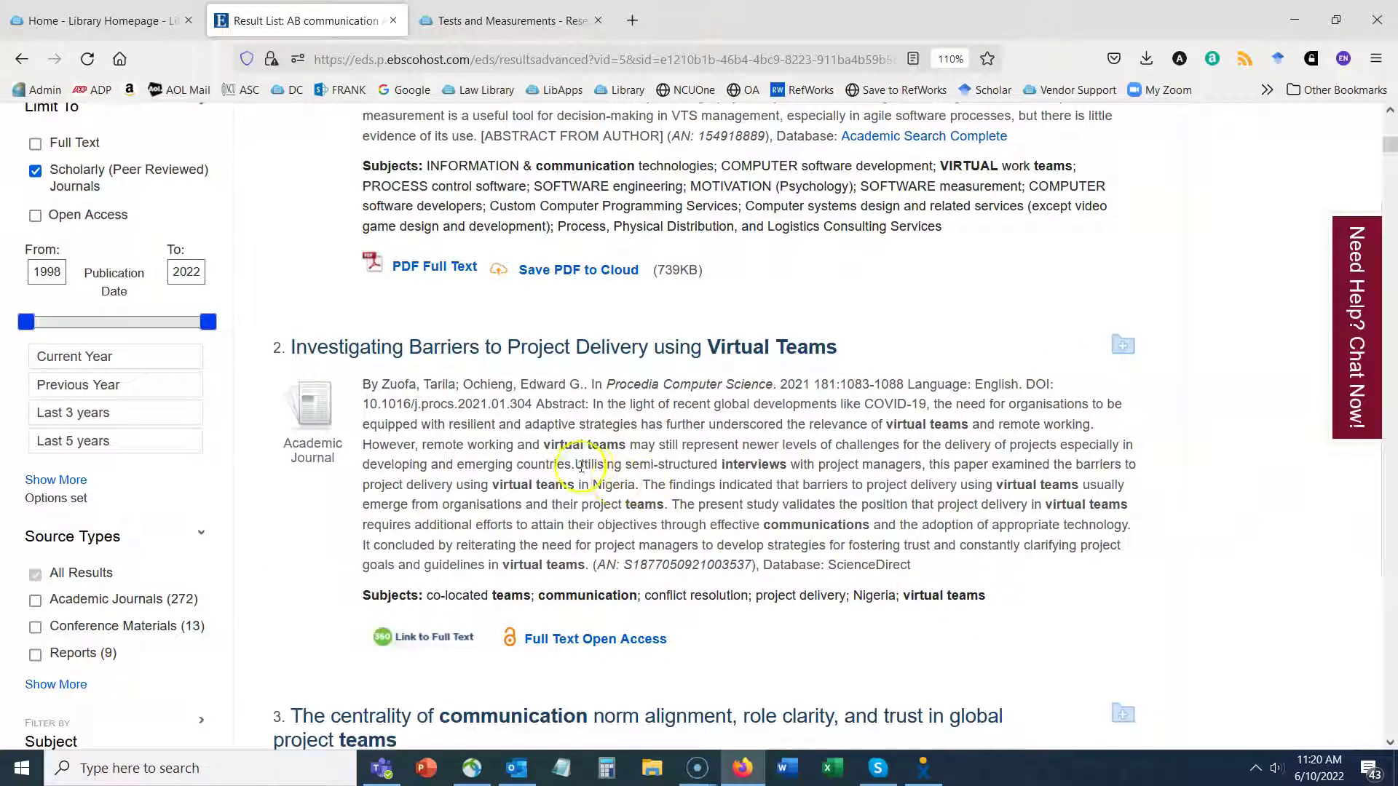
drag(626, 464, 790, 464)
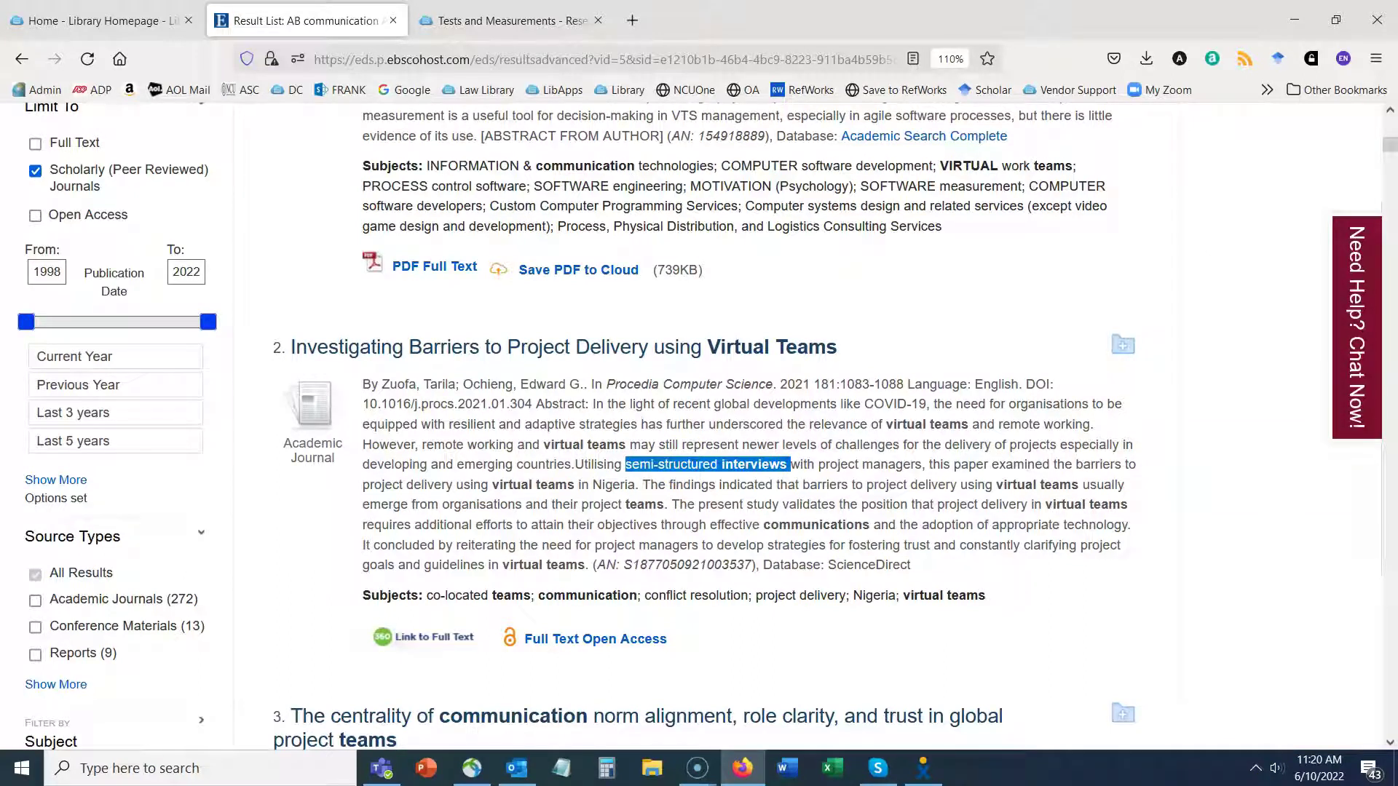
scroll(1217, 668, down, 4)
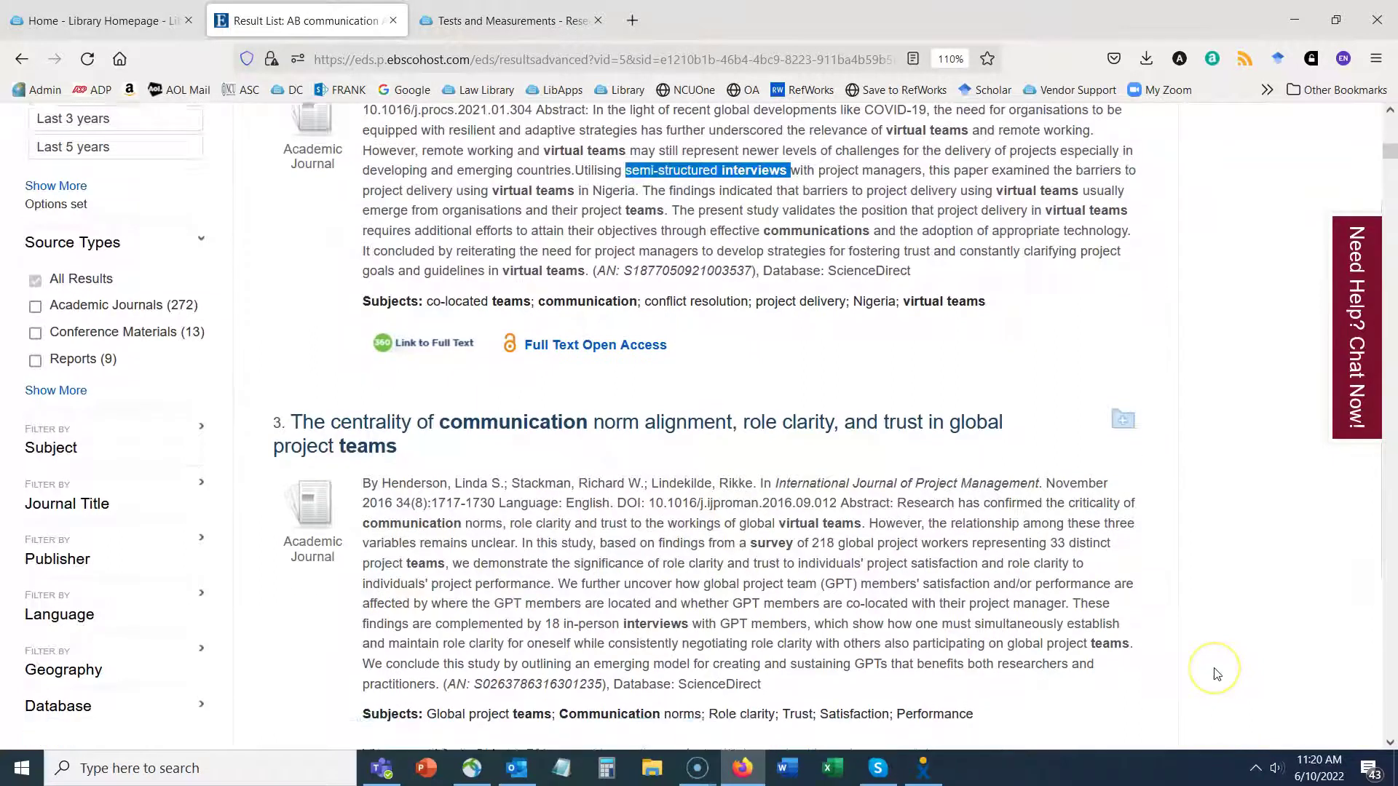
scroll(1217, 673, down, 3)
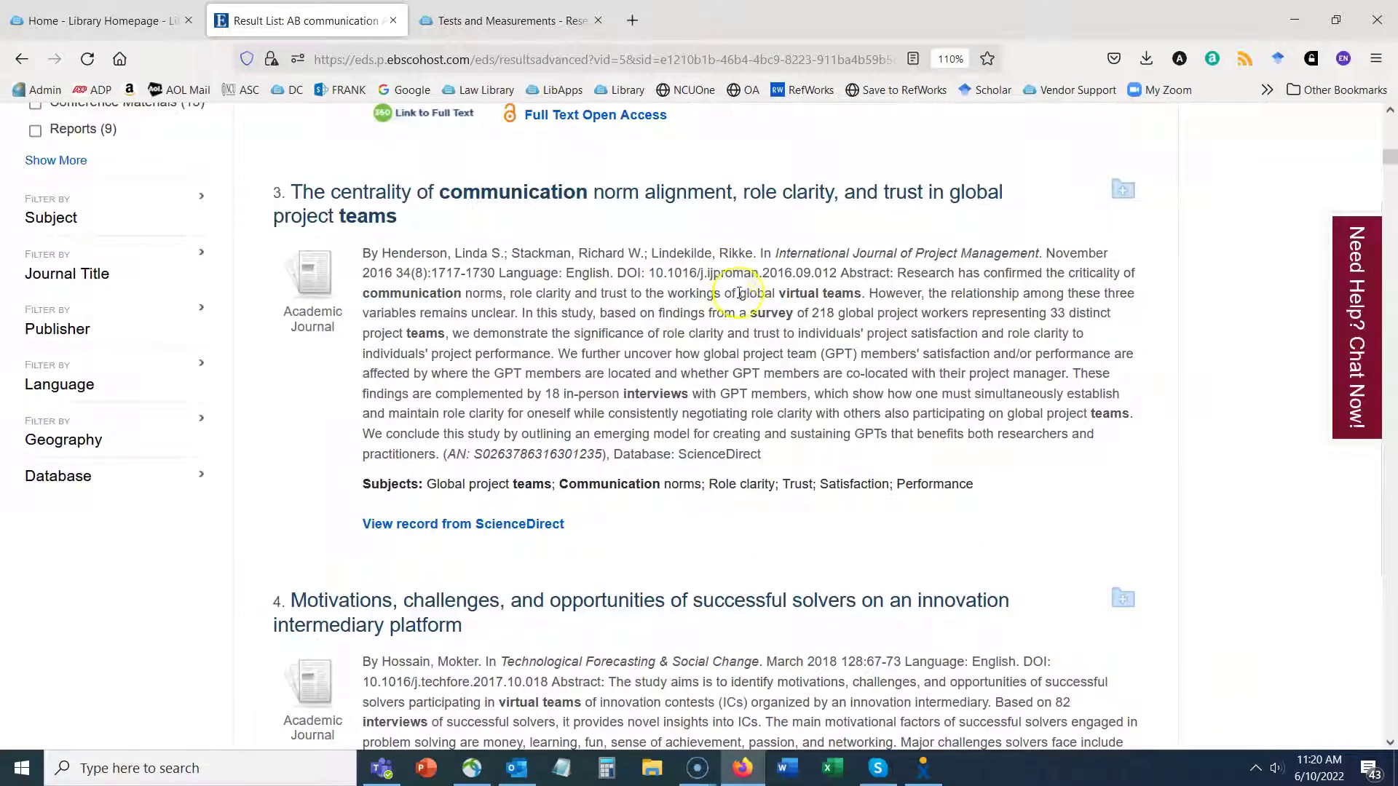
drag(747, 313, 975, 313)
Examine the abstracts of results four to seven for instruments, highlighting the mixed-methods survey passage in "Diversity and Communication in Virtual Project Teams".
scroll(1122, 509, down, 4)
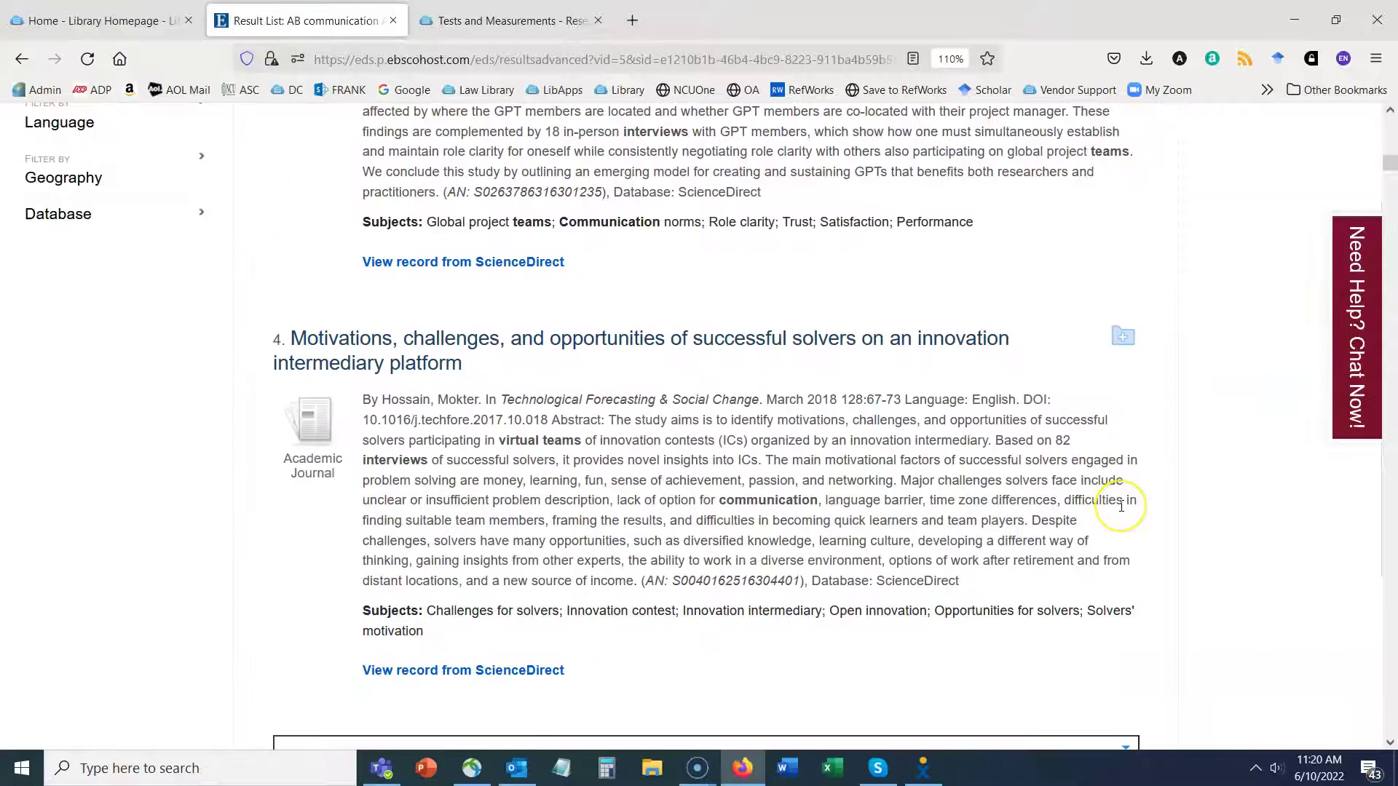
scroll(1121, 505, down, 10)
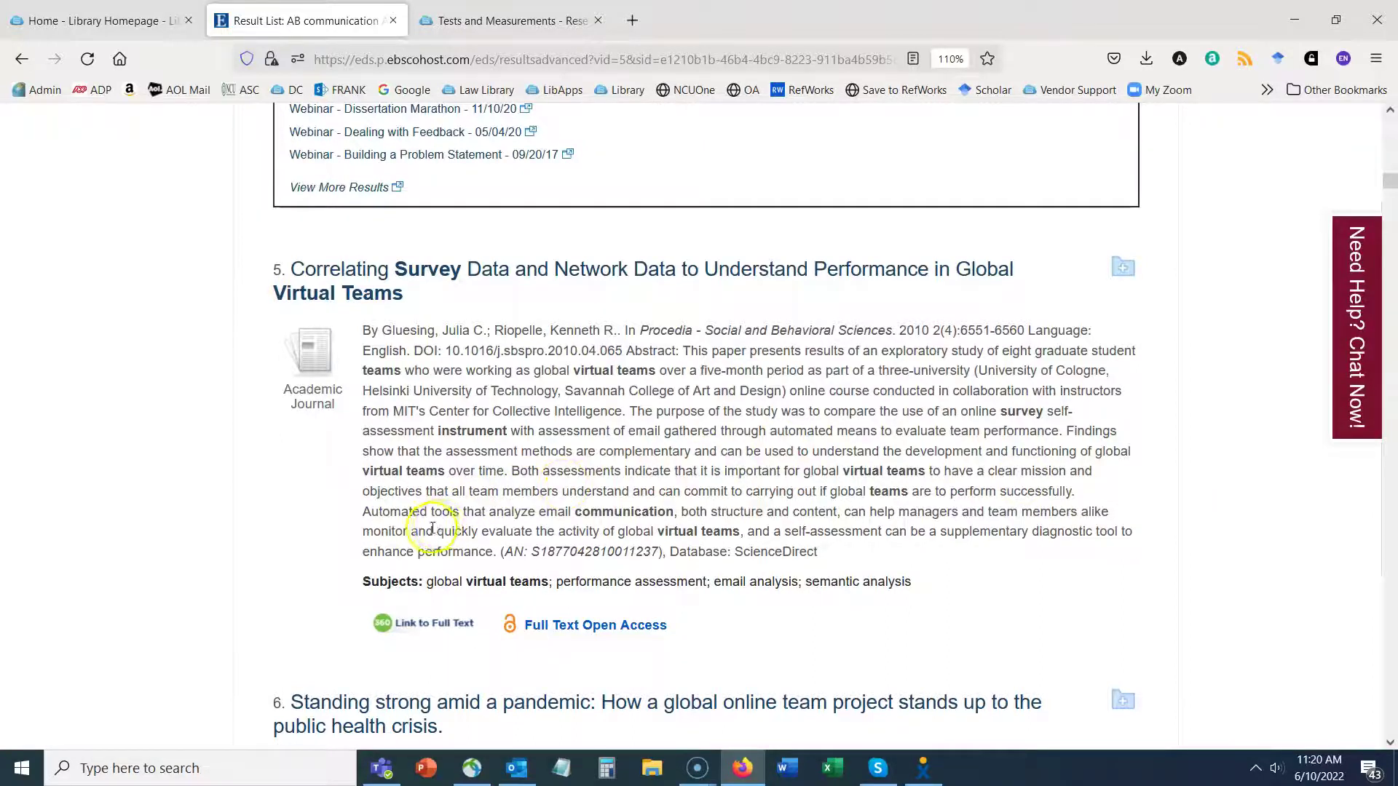
scroll(727, 503, down, 3)
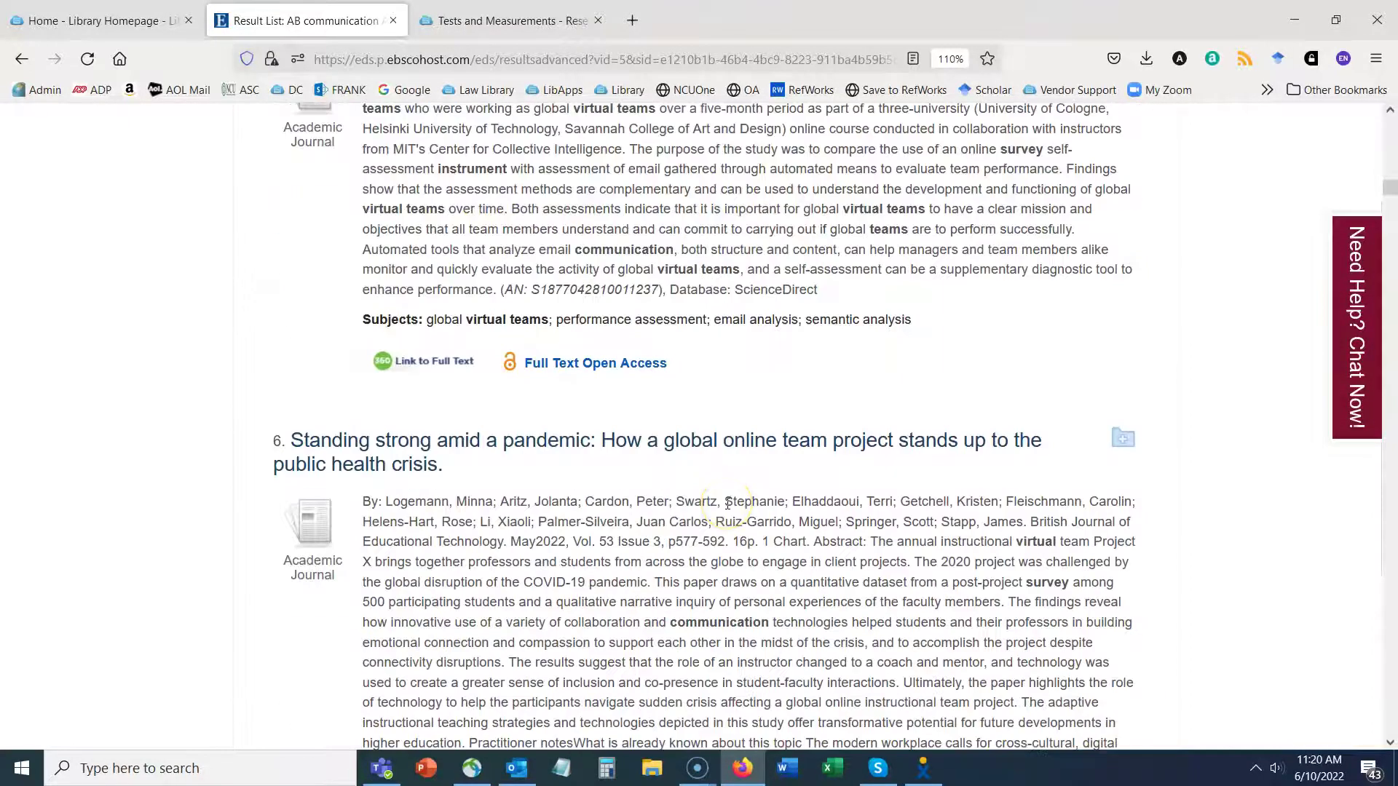
scroll(727, 503, down, 3)
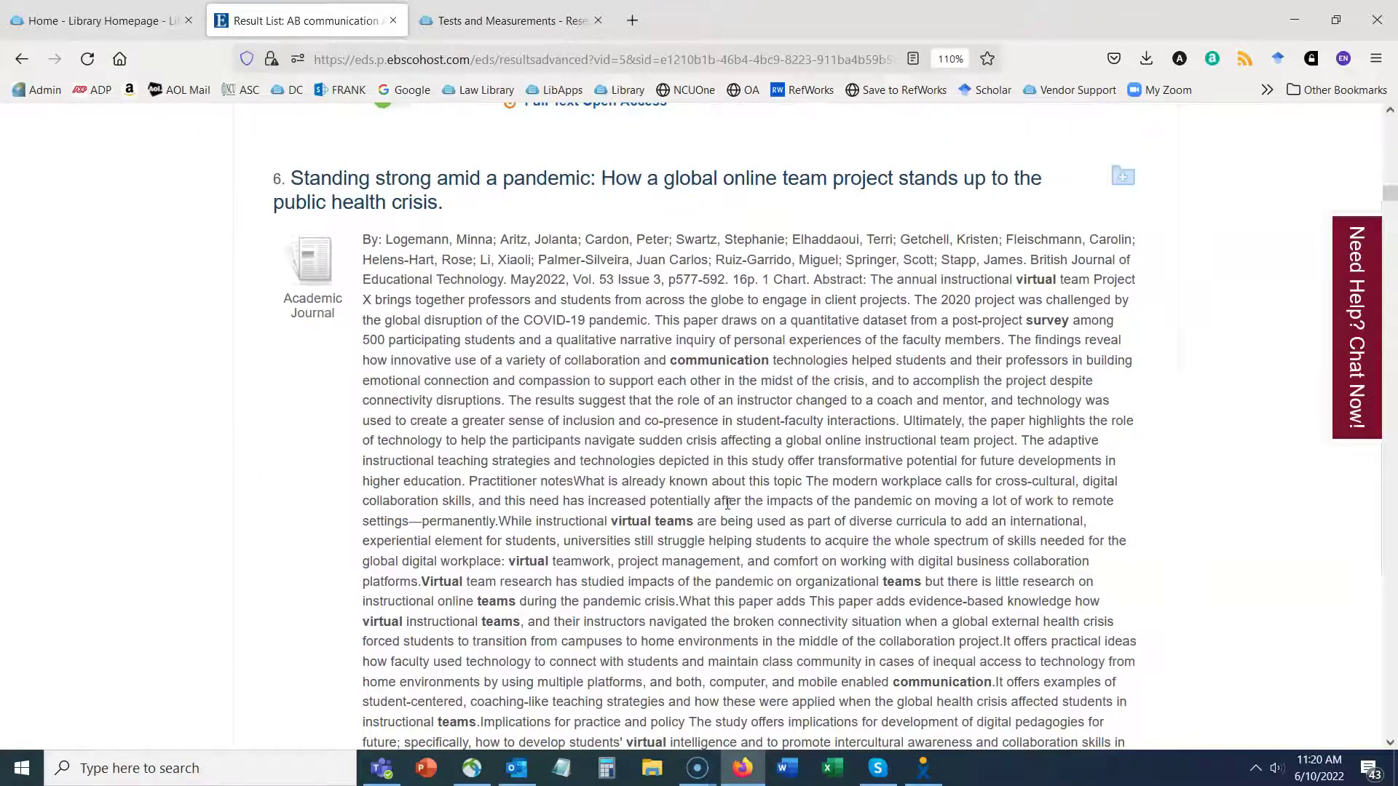
scroll(727, 503, down, 3)
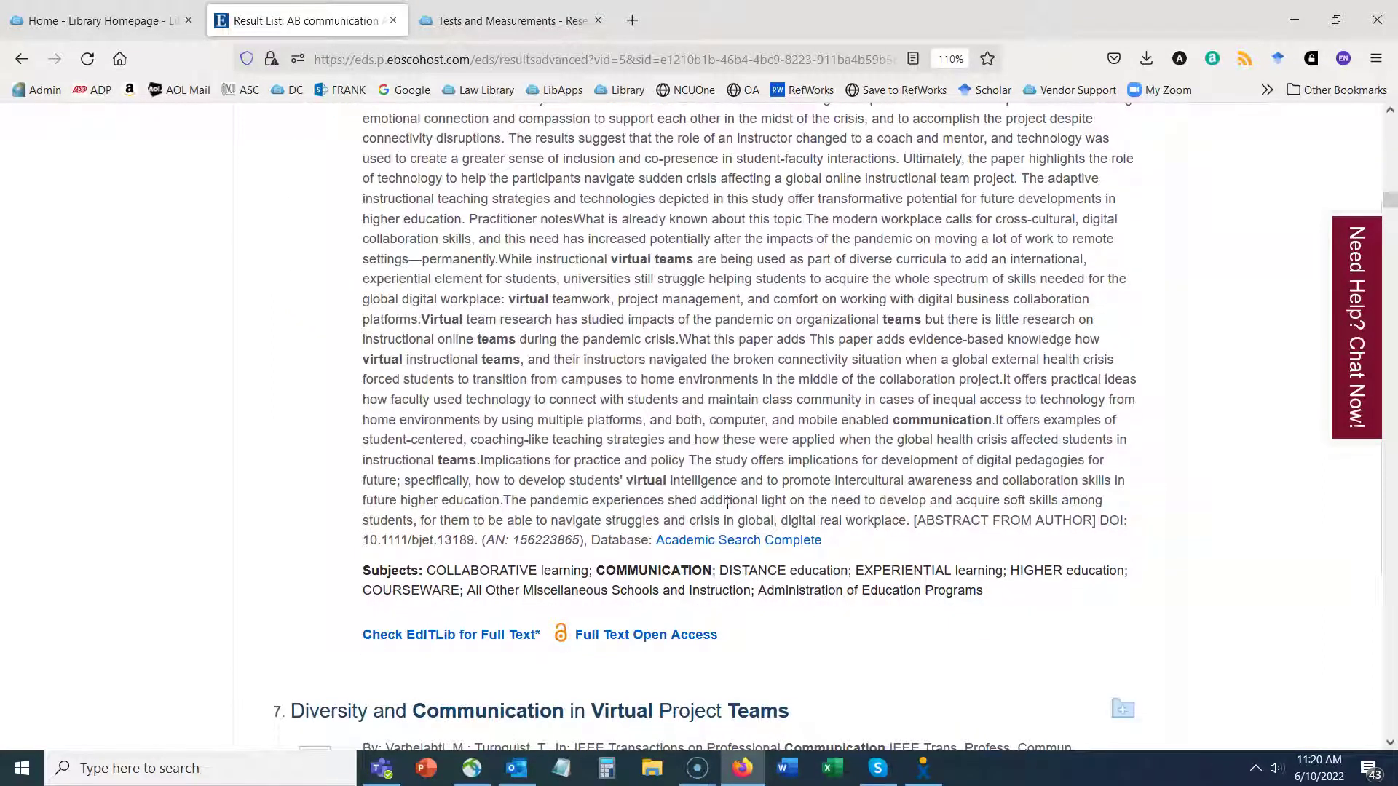
scroll(727, 504, down, 6)
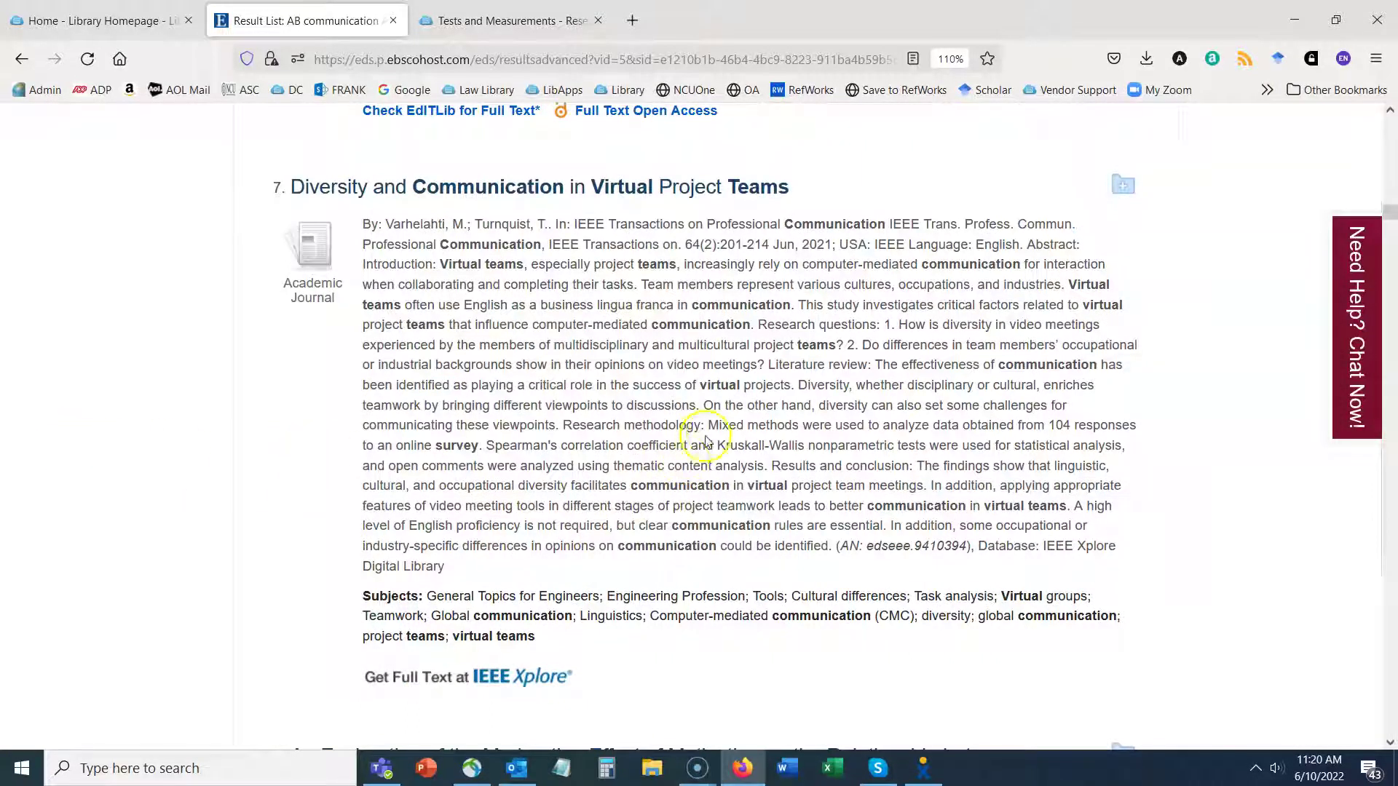
drag(707, 427, 489, 429)
Highlight "Virtual Teams Survey" in the eighth result's abstract, and open that article's full-text PDF from ERIC in Adobe Acrobat.
scroll(883, 495, down, 7)
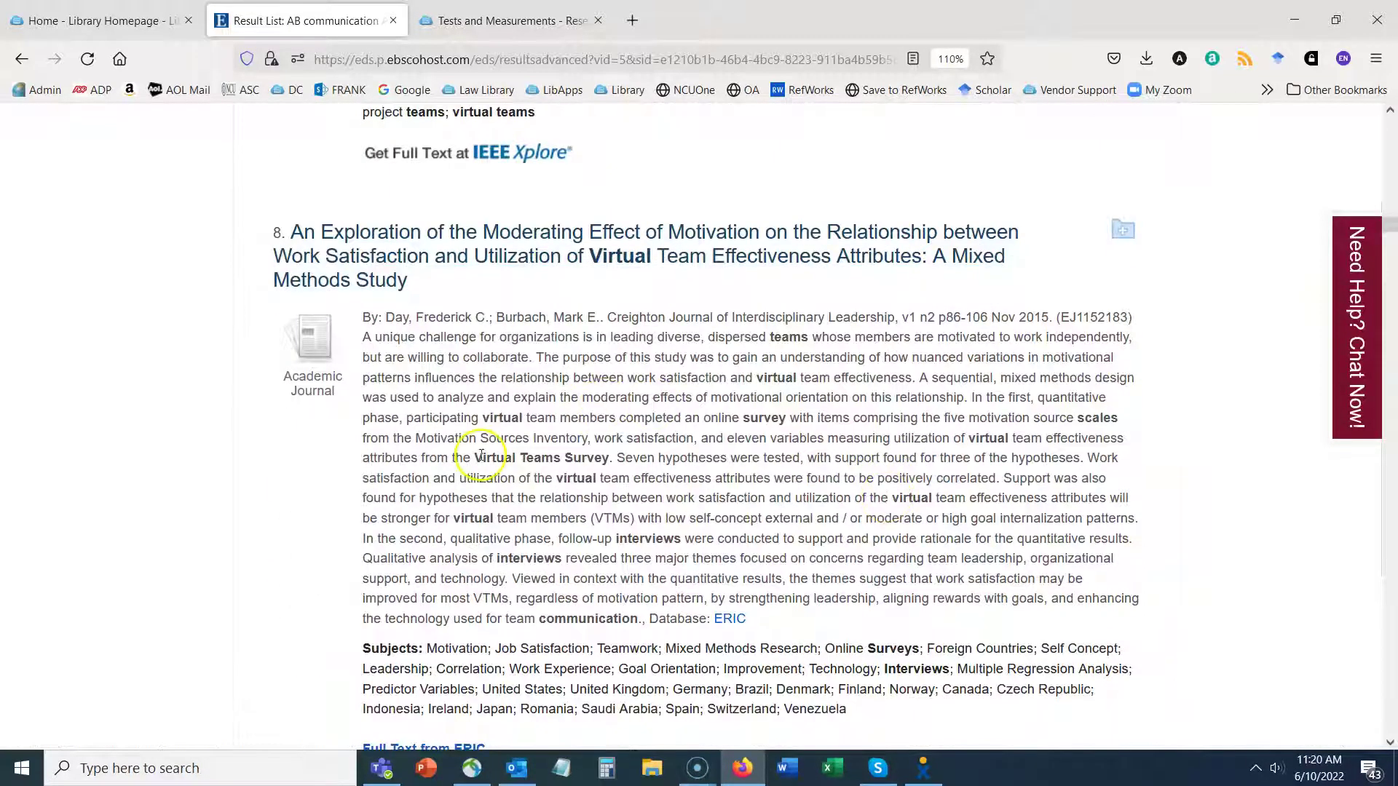
drag(476, 456, 610, 458)
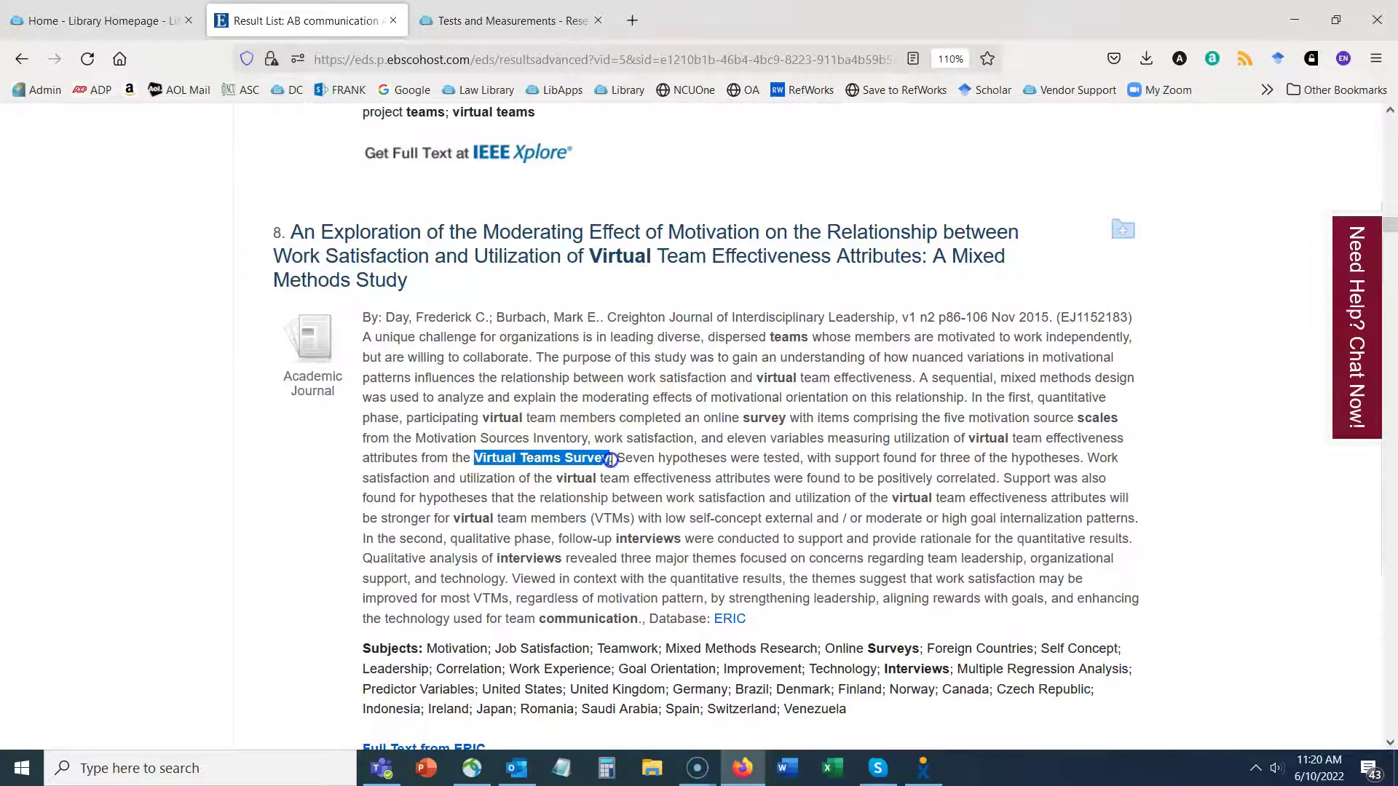
scroll(1179, 505, down, 5)
click(449, 486)
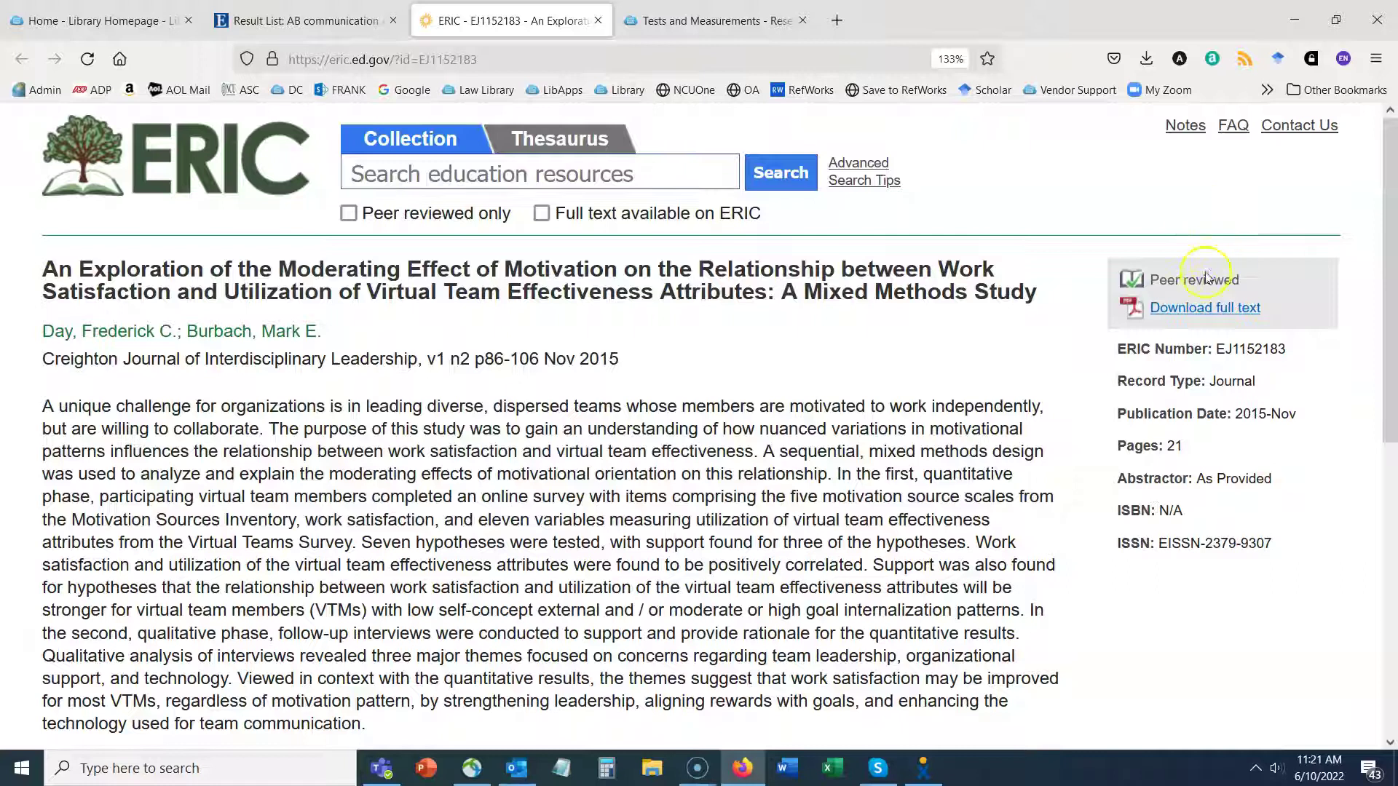
click(1169, 311)
click(833, 120)
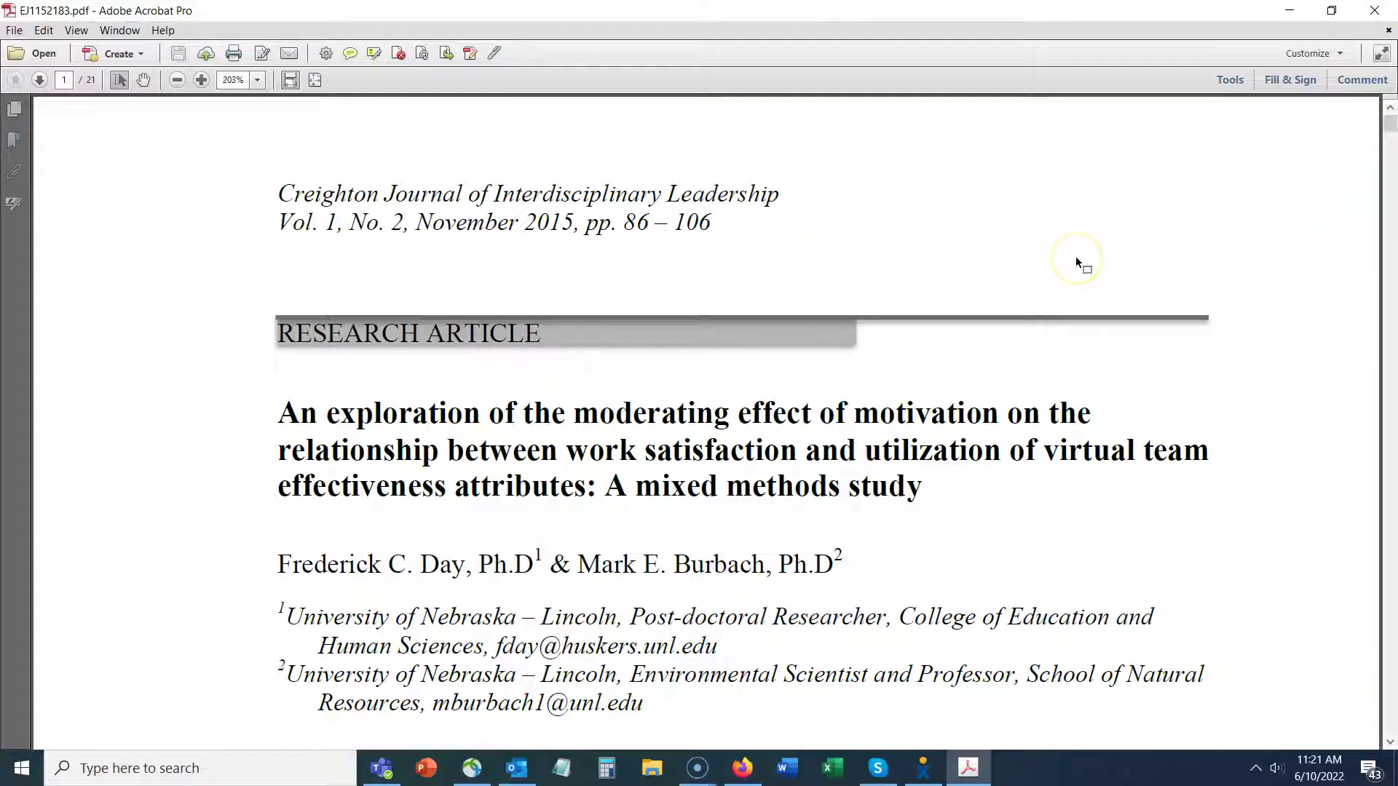
Read the article's Methods section, down to Quantitative methods, for the survey instruments used in the study.
scroll(1075, 256, down, 5)
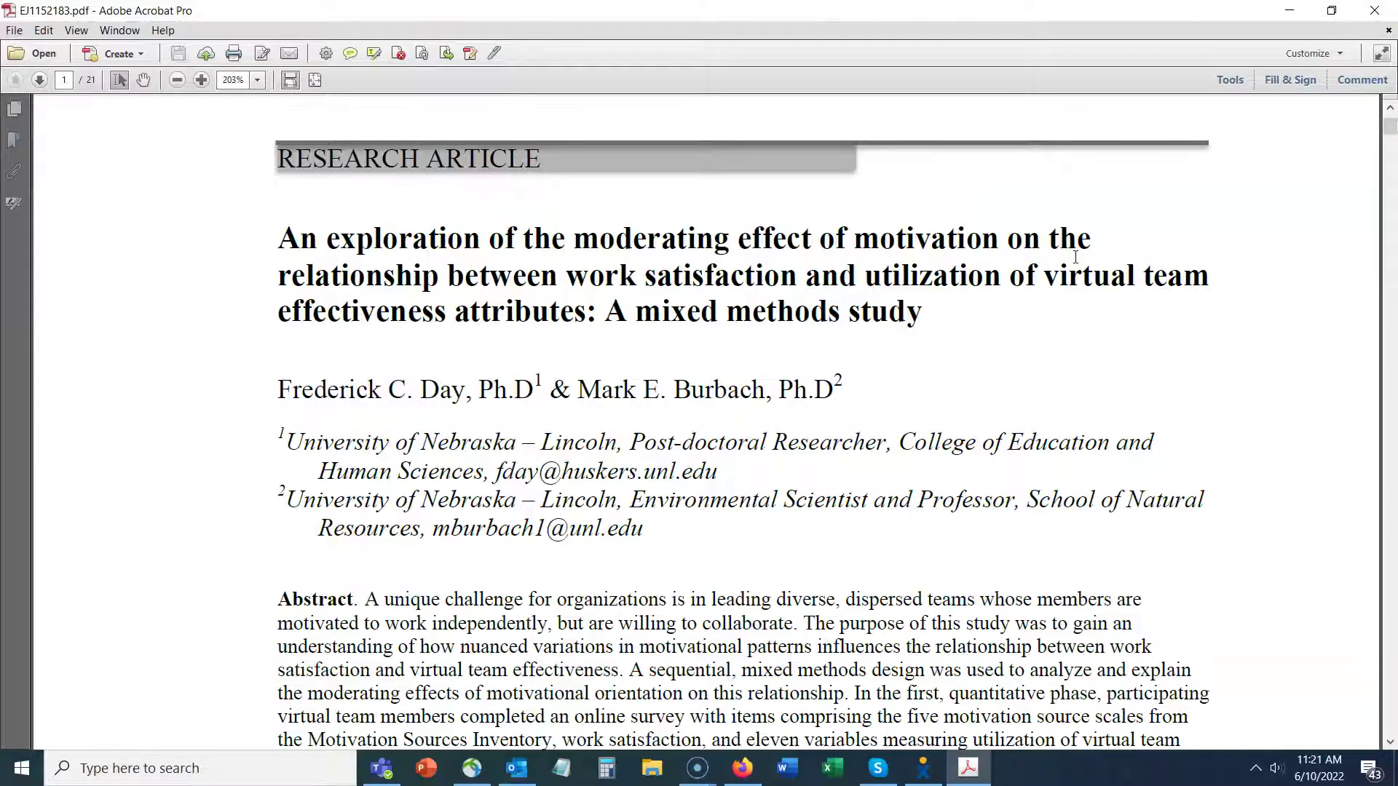
scroll(1075, 256, down, 20)
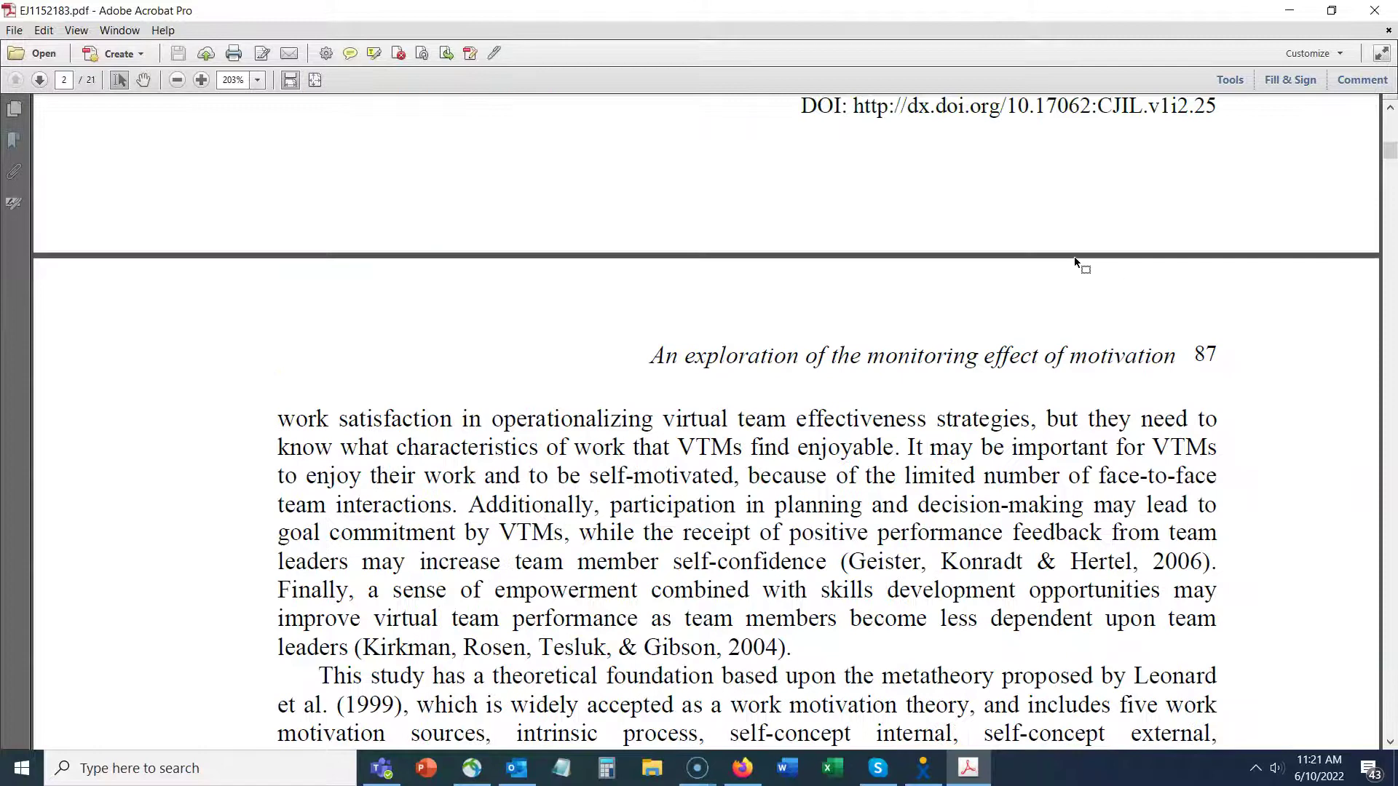
scroll(1075, 256, down, 20)
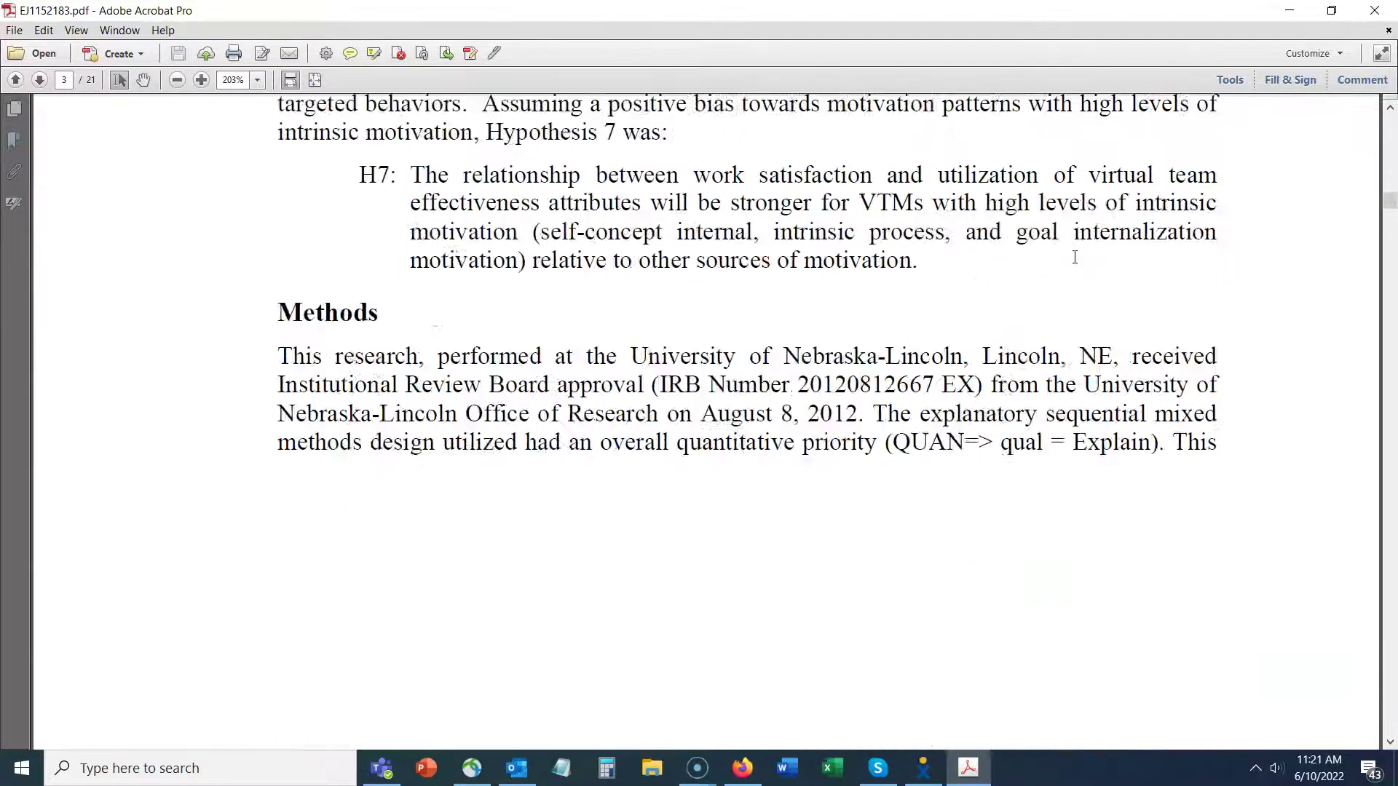
scroll(1074, 258, up, 3)
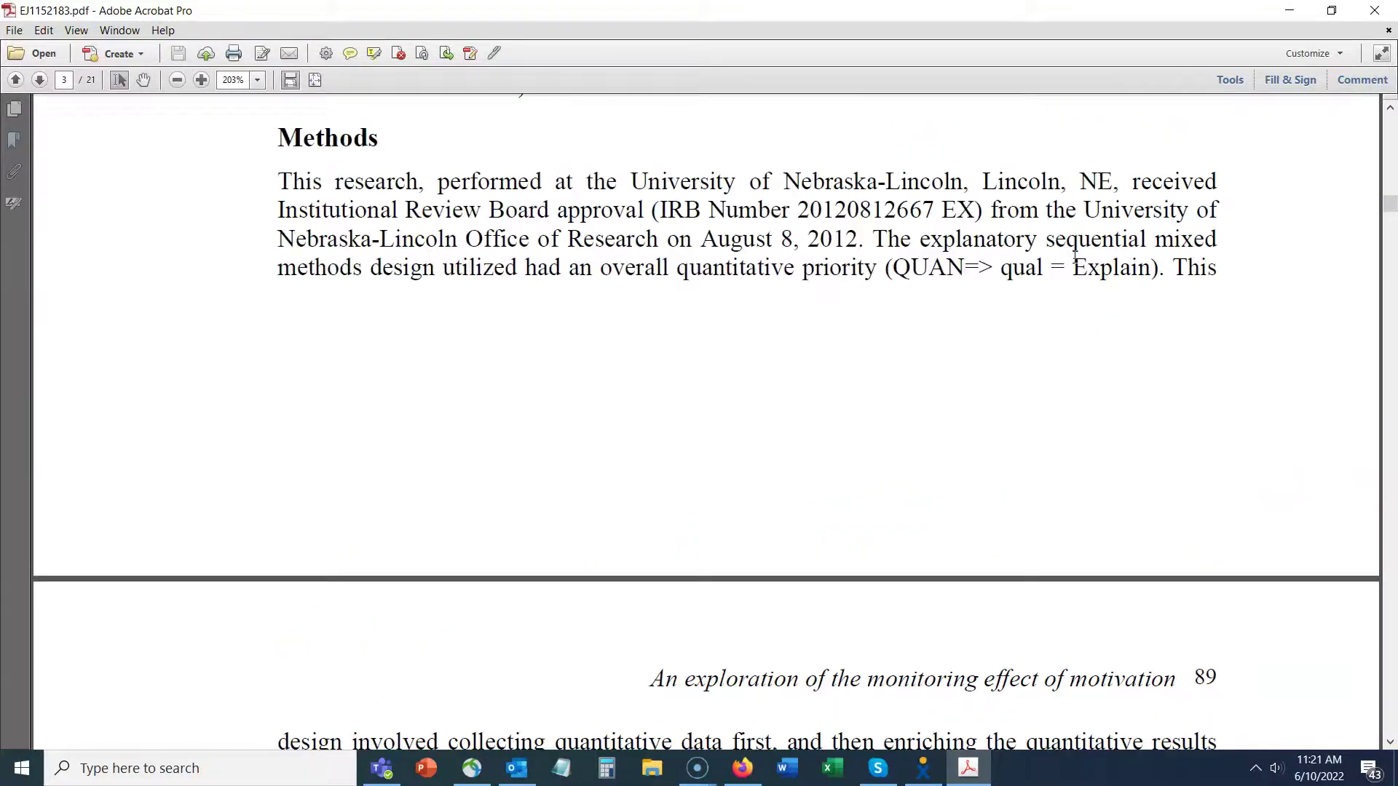
scroll(1074, 256, down, 6)
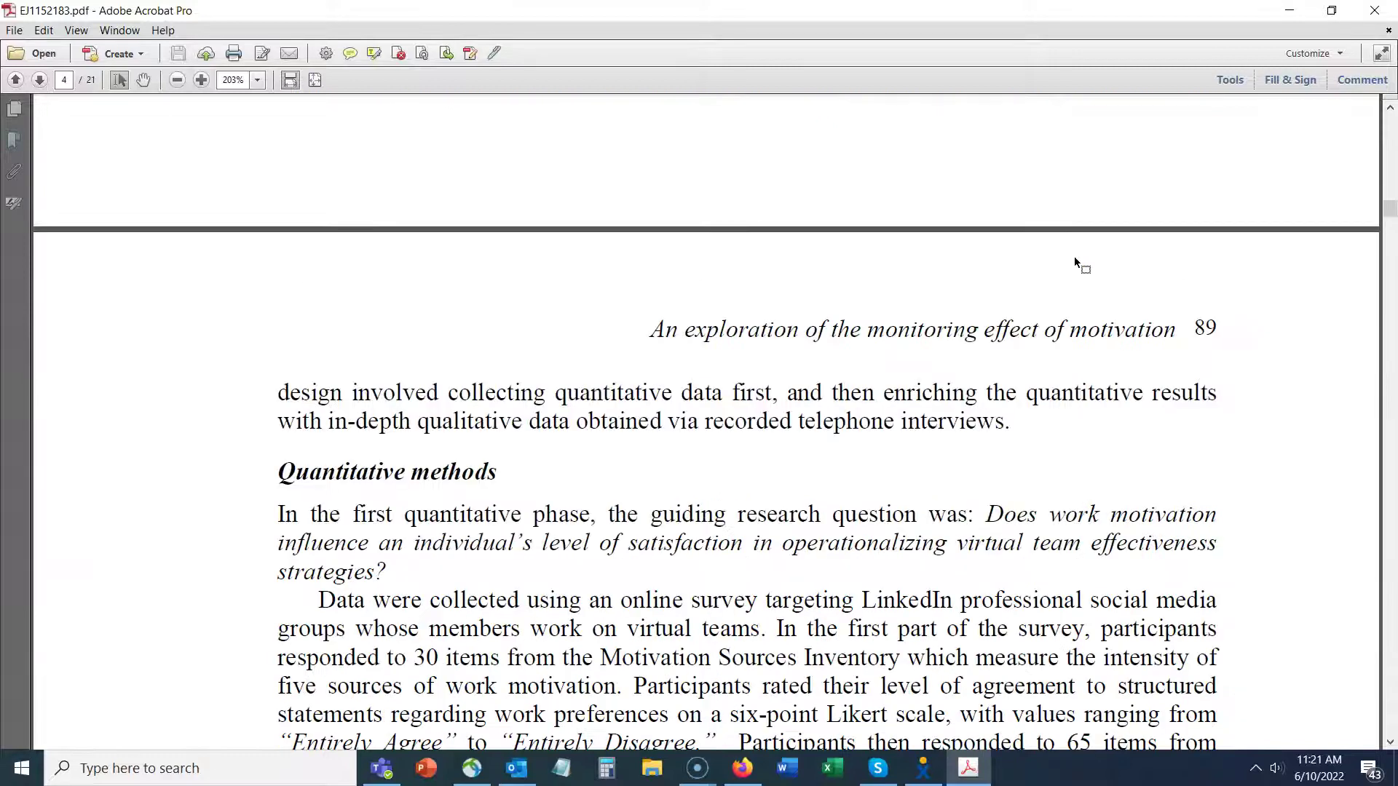
scroll(1074, 262, down, 3)
scroll(1074, 259, down, 3)
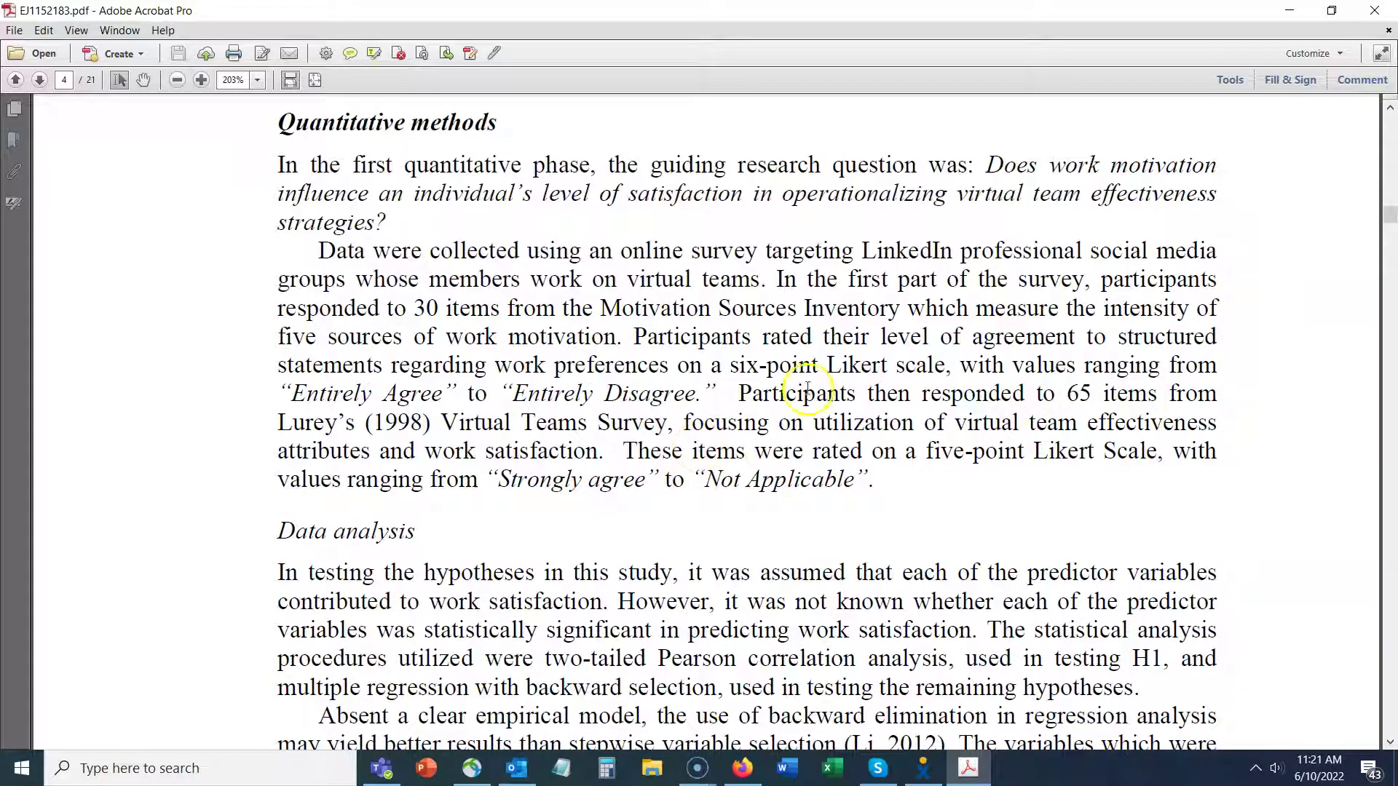
Highlight the Virtual Teams Survey sentence, its 1998 citation, and "six-point Likert scale" in the Quantitative methods section.
drag(733, 393, 626, 427)
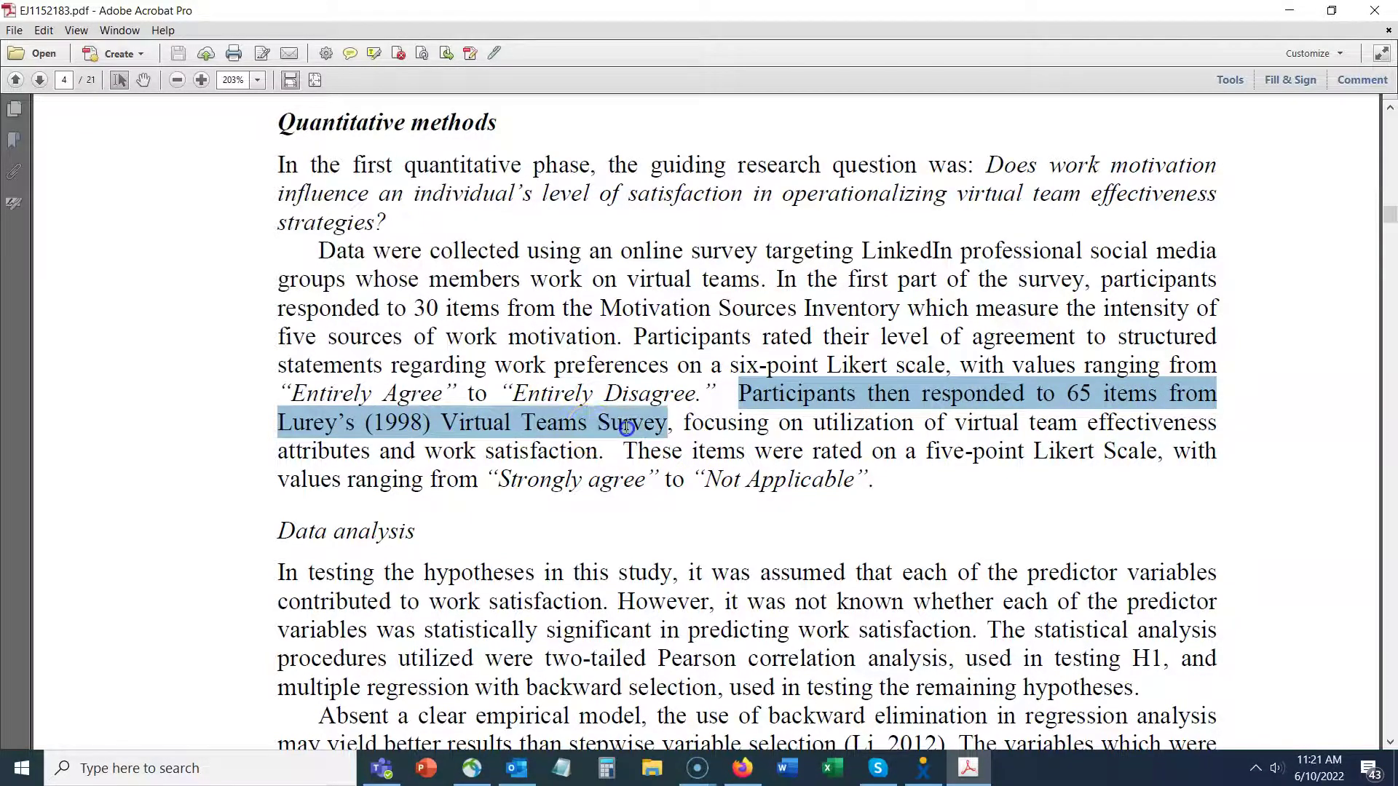
click(379, 425)
drag(384, 423, 421, 428)
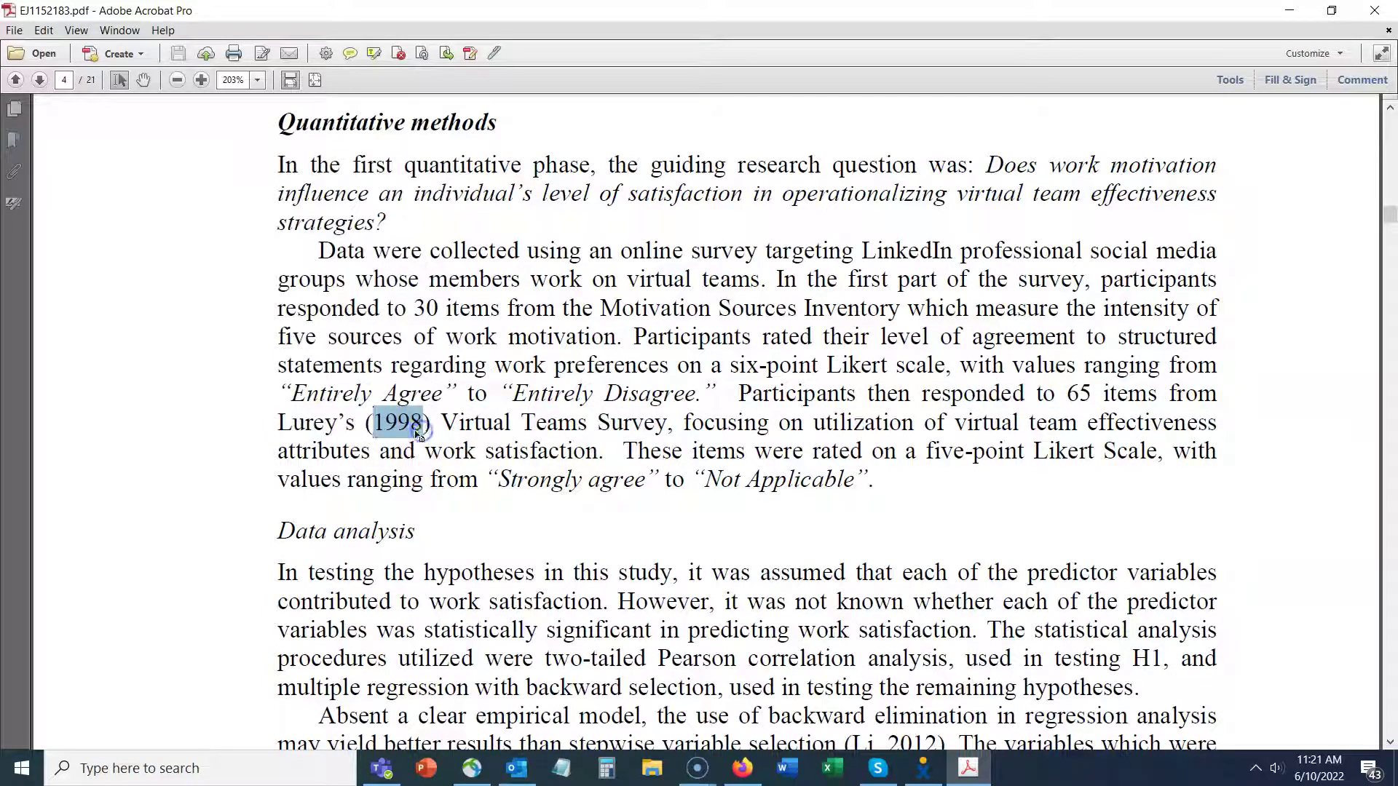
click(299, 423)
drag(282, 420, 430, 422)
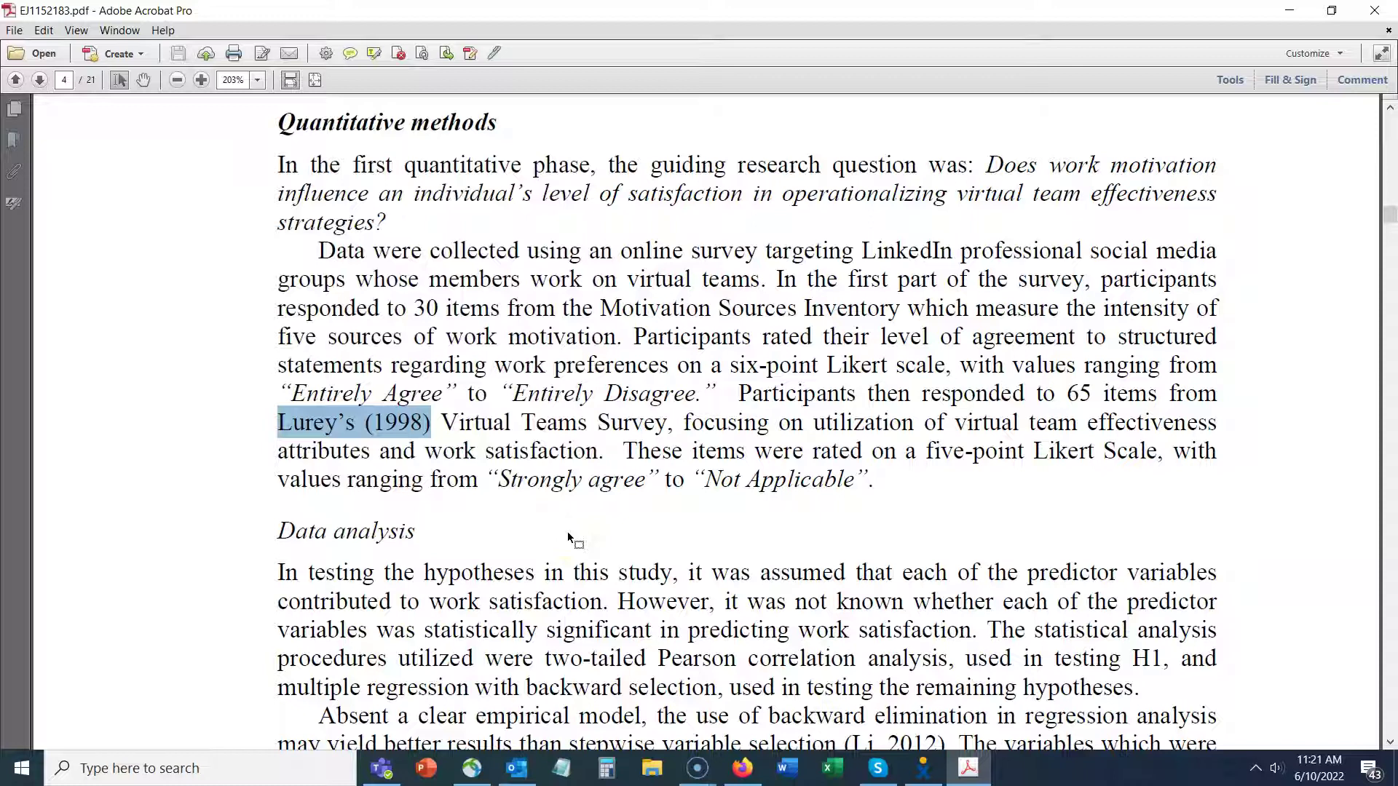
click(753, 370)
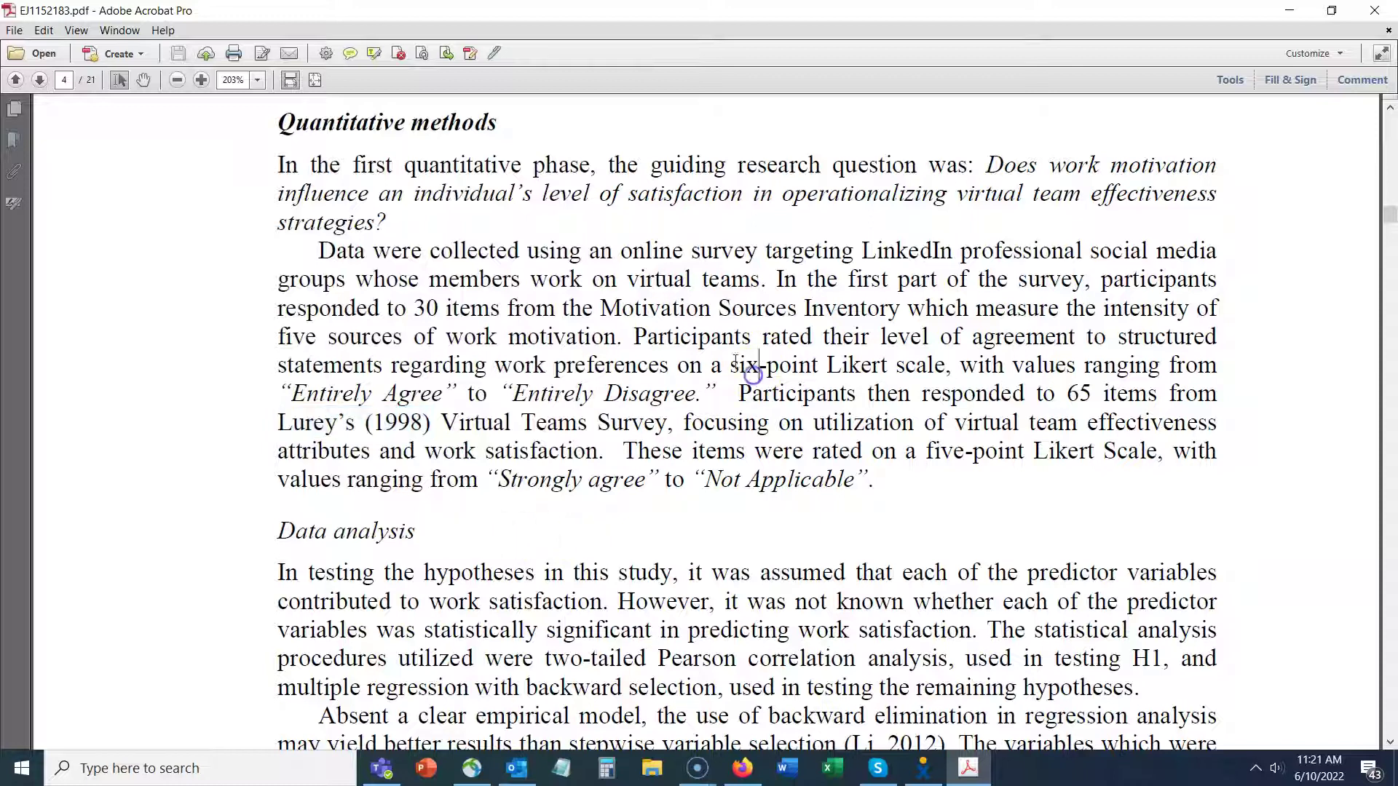
drag(733, 362, 921, 368)
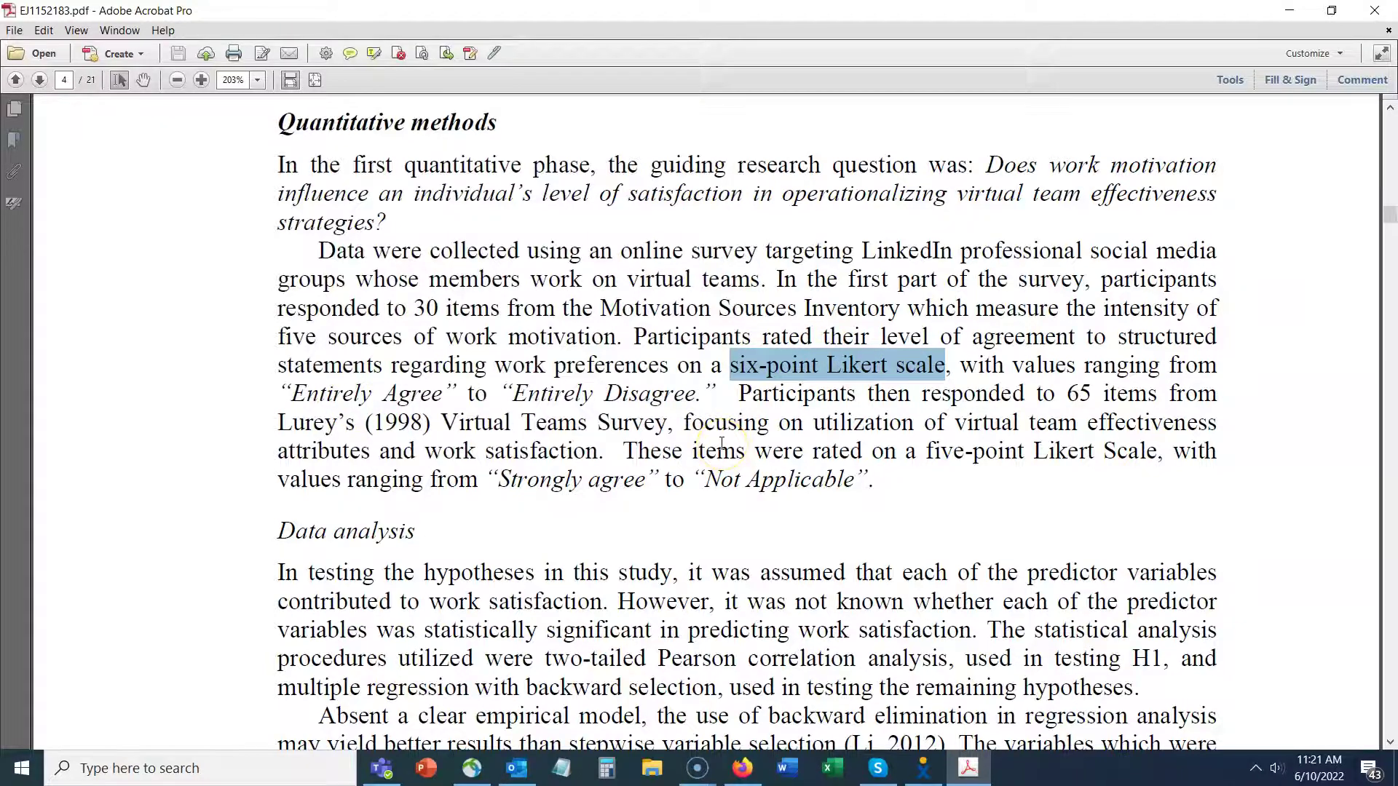
Look through the article's data analysis, results tables, qualitative themes, discussion and limitations for a reproduced copy of the survey instrument.
scroll(721, 443, down, 15)
scroll(721, 443, down, 20)
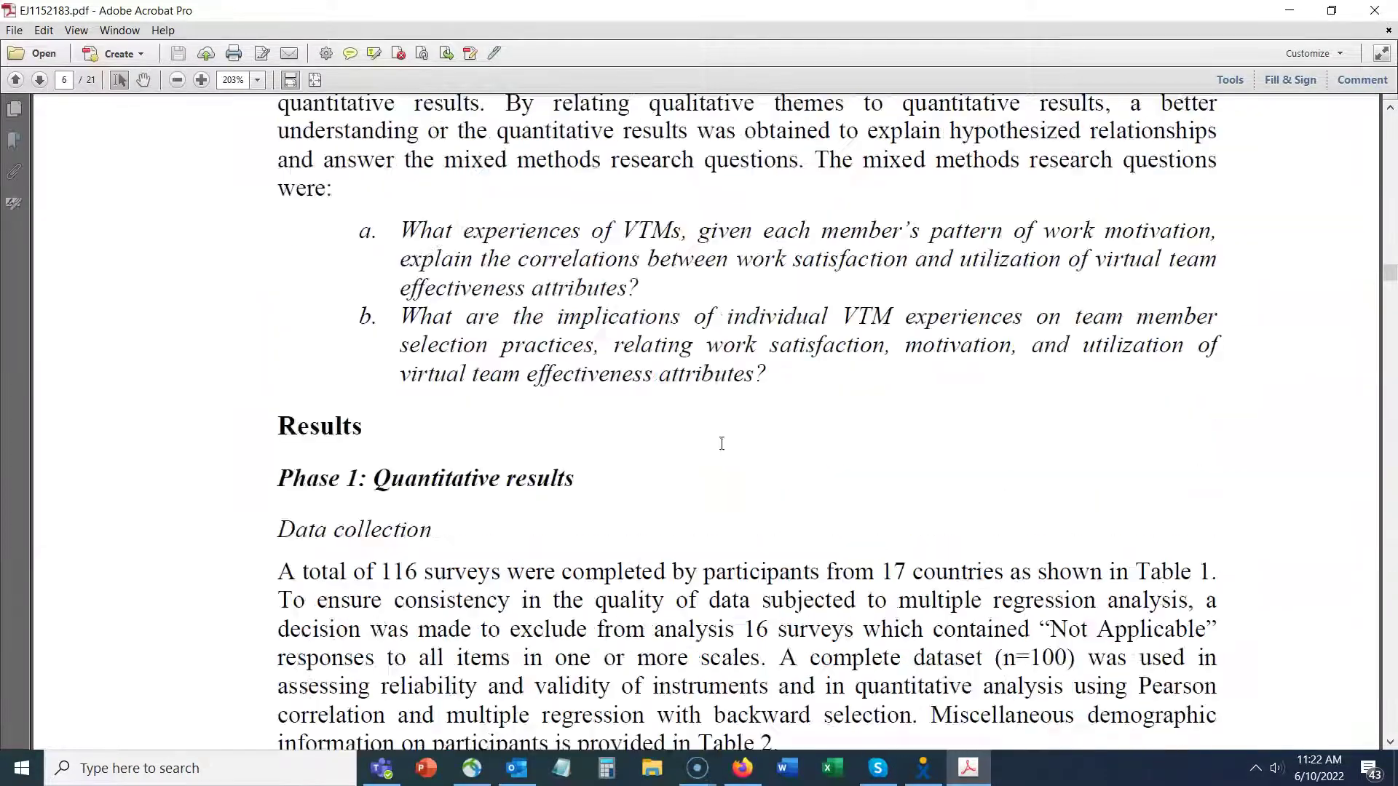
scroll(721, 443, down, 15)
scroll(721, 442, up, 6)
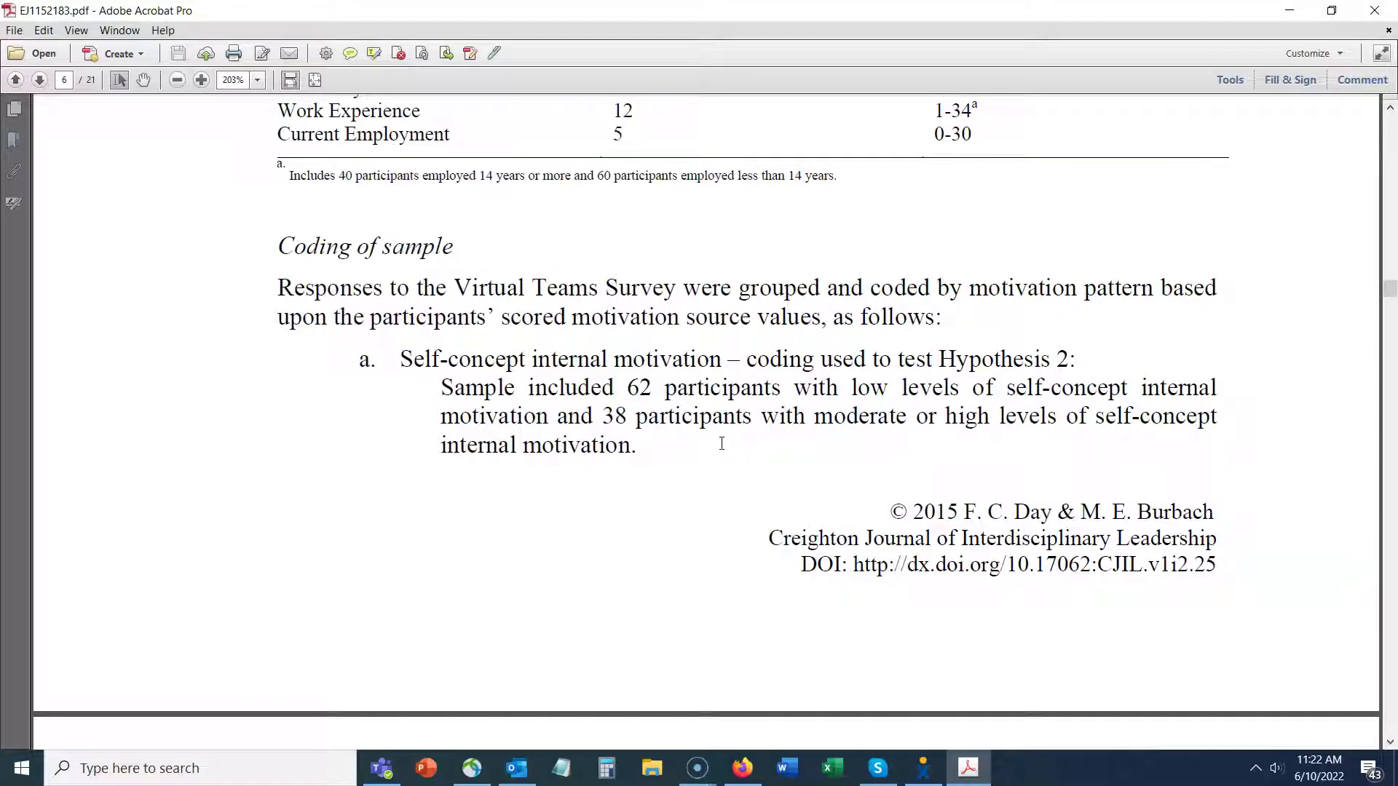
scroll(721, 443, down, 9)
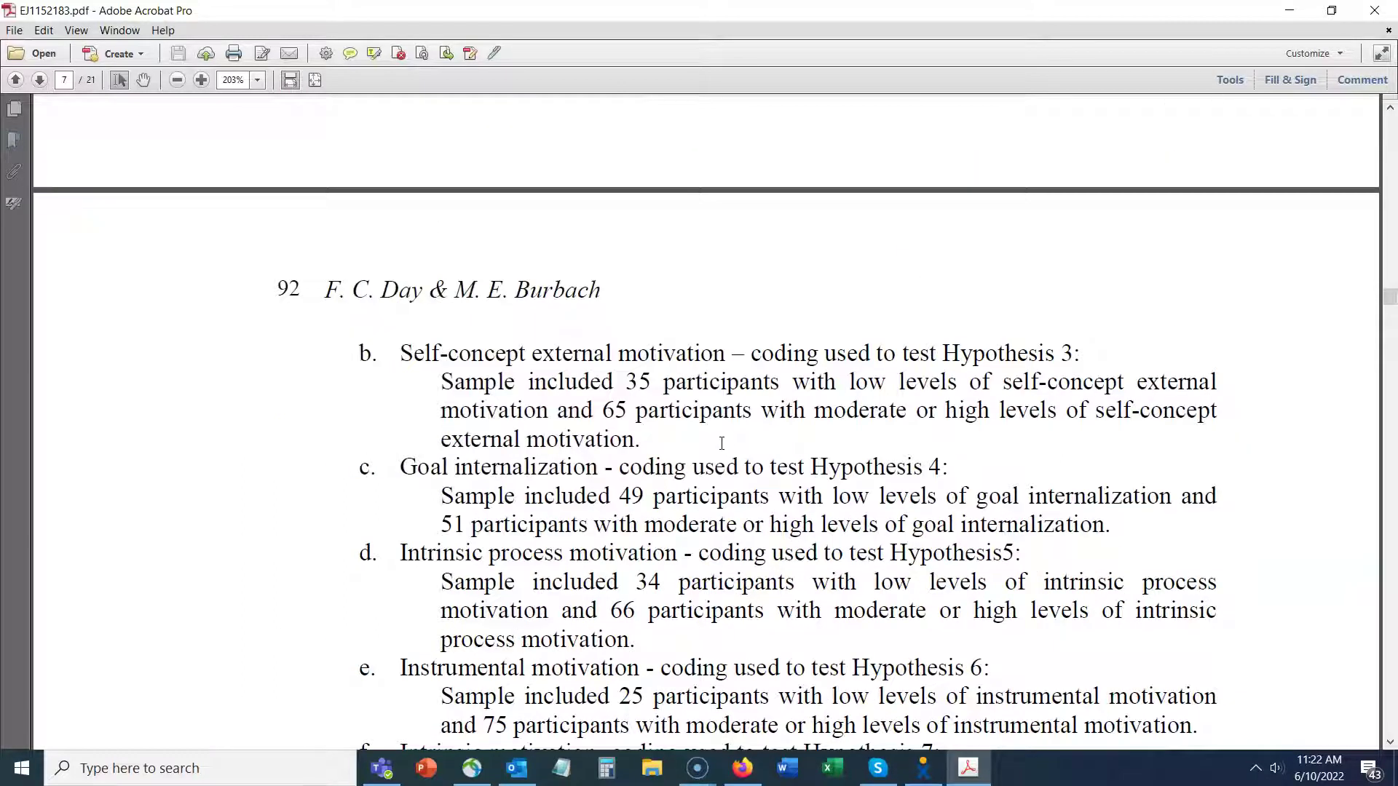
scroll(721, 443, down, 20)
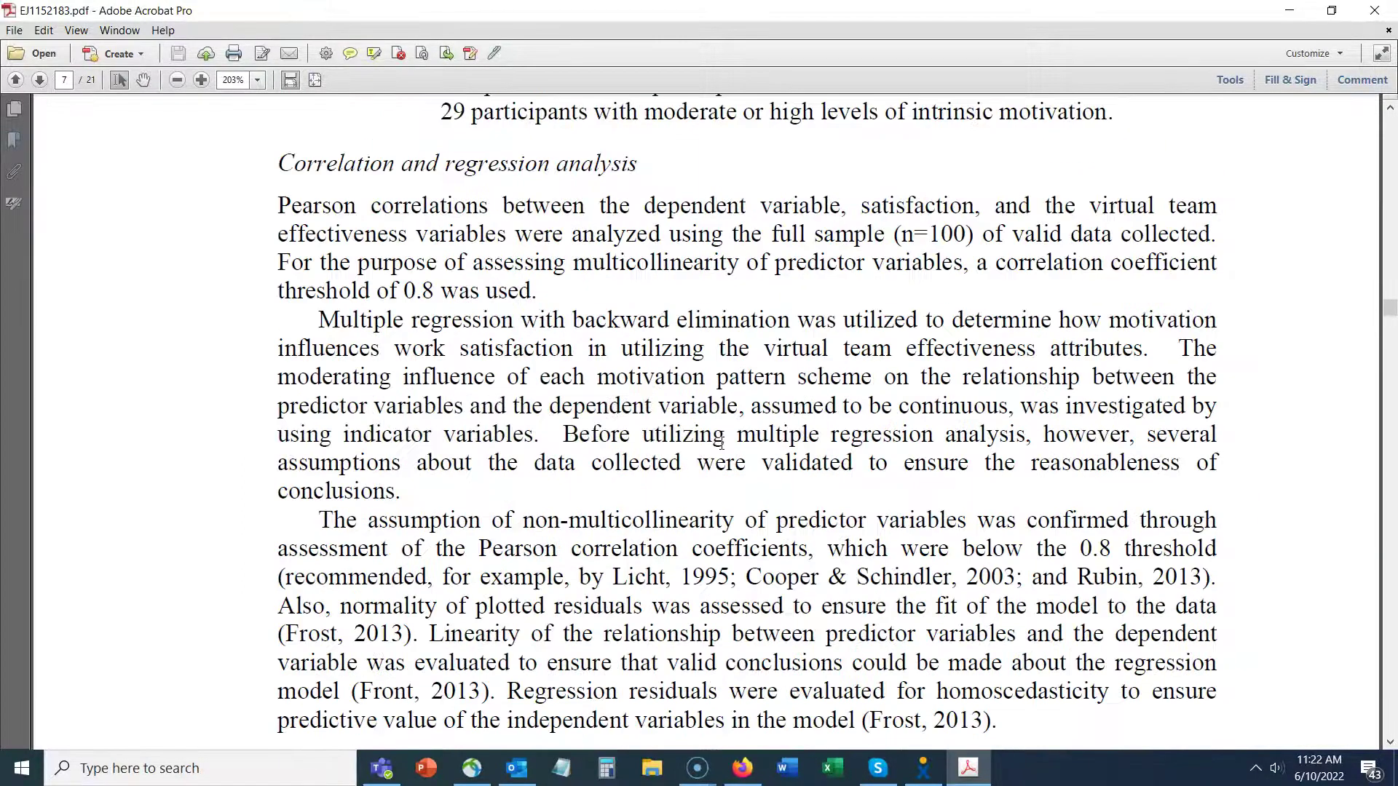
scroll(721, 443, down, 6)
scroll(721, 443, down, 11)
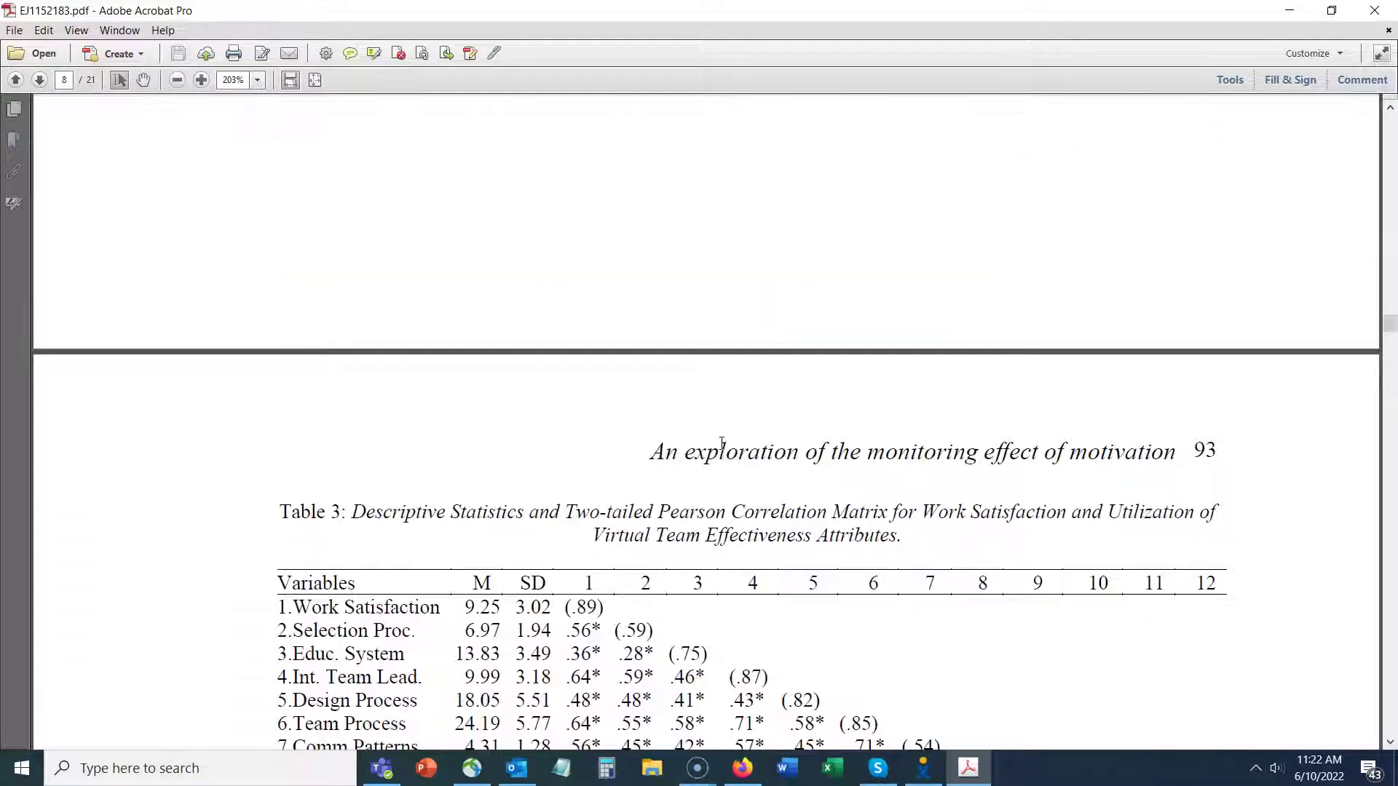
scroll(721, 443, down, 20)
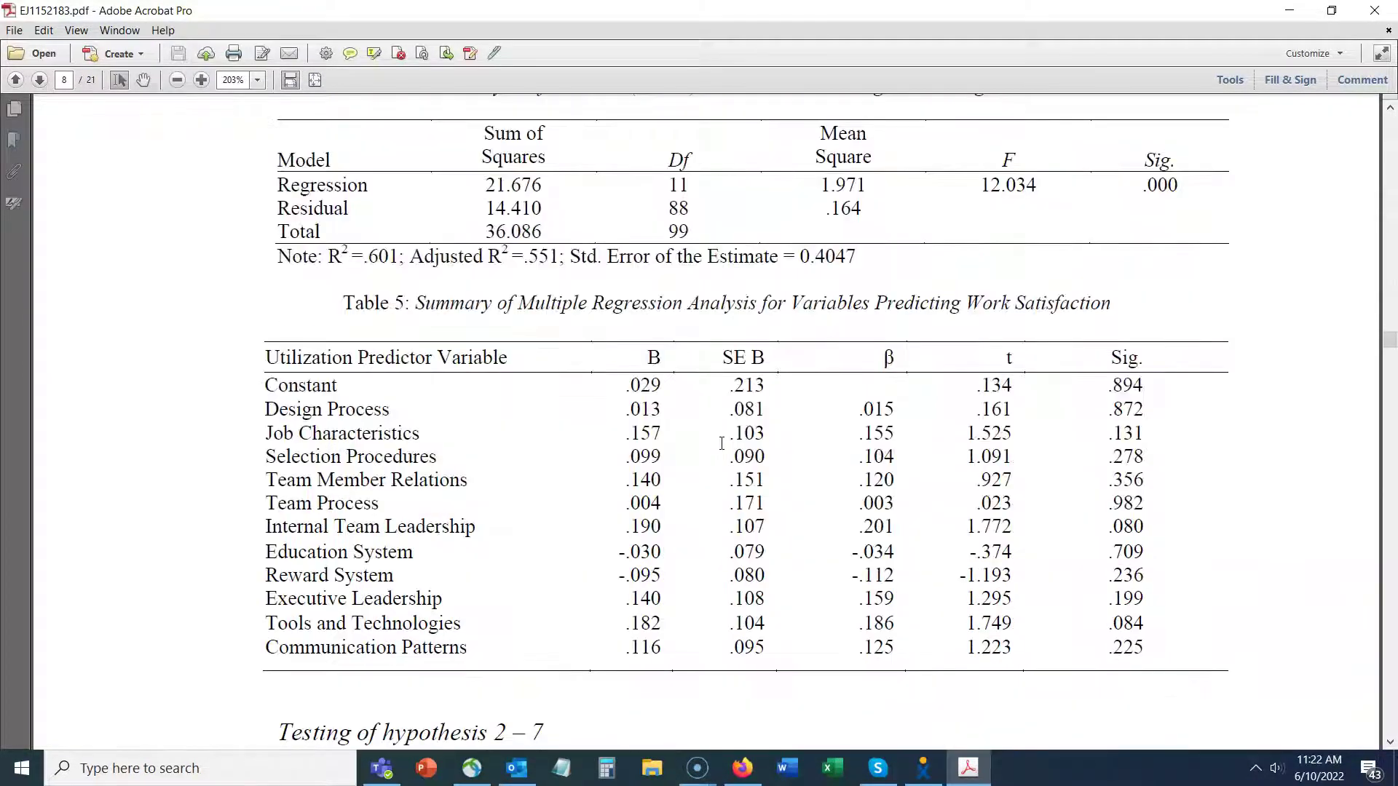
scroll(720, 443, down, 20)
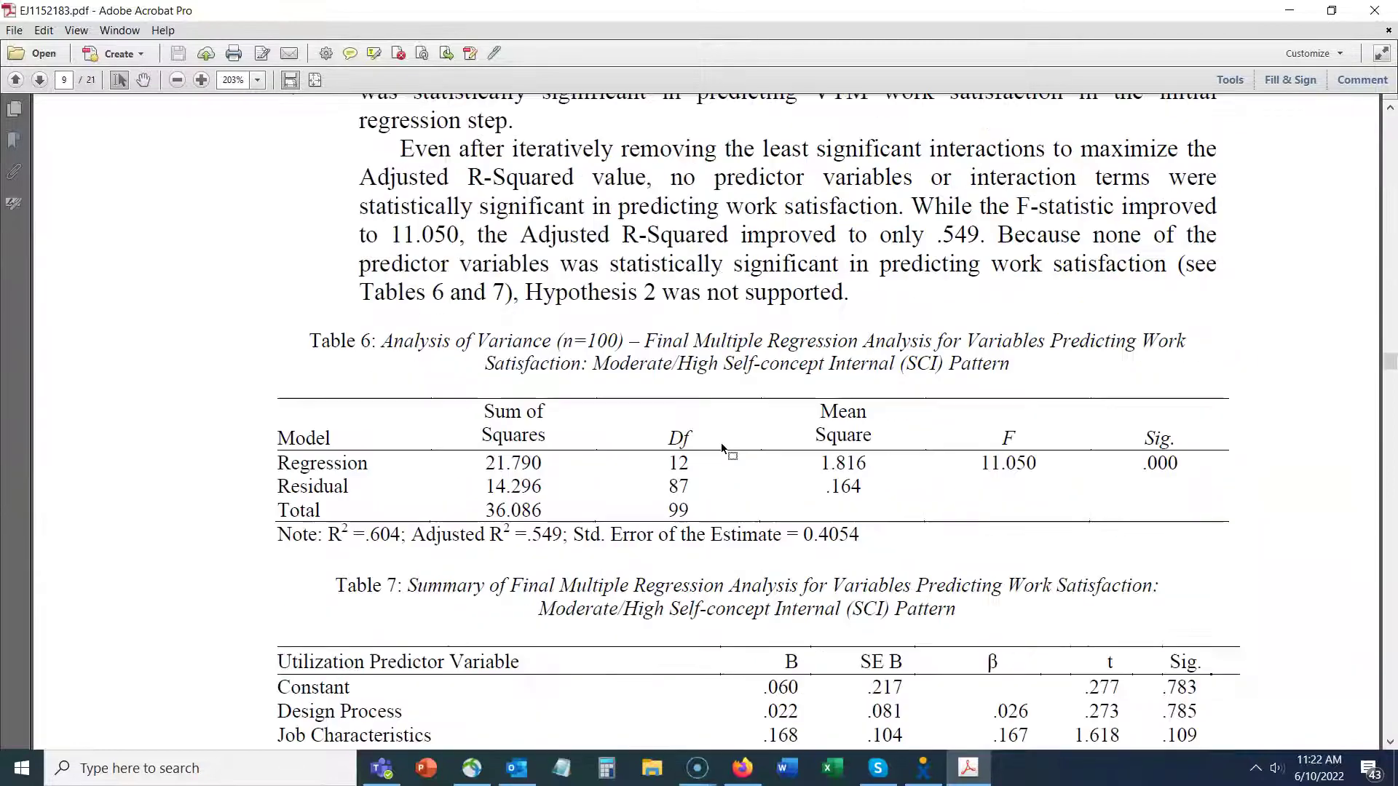
scroll(721, 443, down, 18)
scroll(720, 442, down, 7)
scroll(721, 442, down, 14)
scroll(721, 443, down, 6)
scroll(721, 446, down, 20)
scroll(721, 447, down, 20)
scroll(721, 446, down, 20)
scroll(721, 443, down, 20)
scroll(721, 443, down, 20)
scroll(720, 444, down, 20)
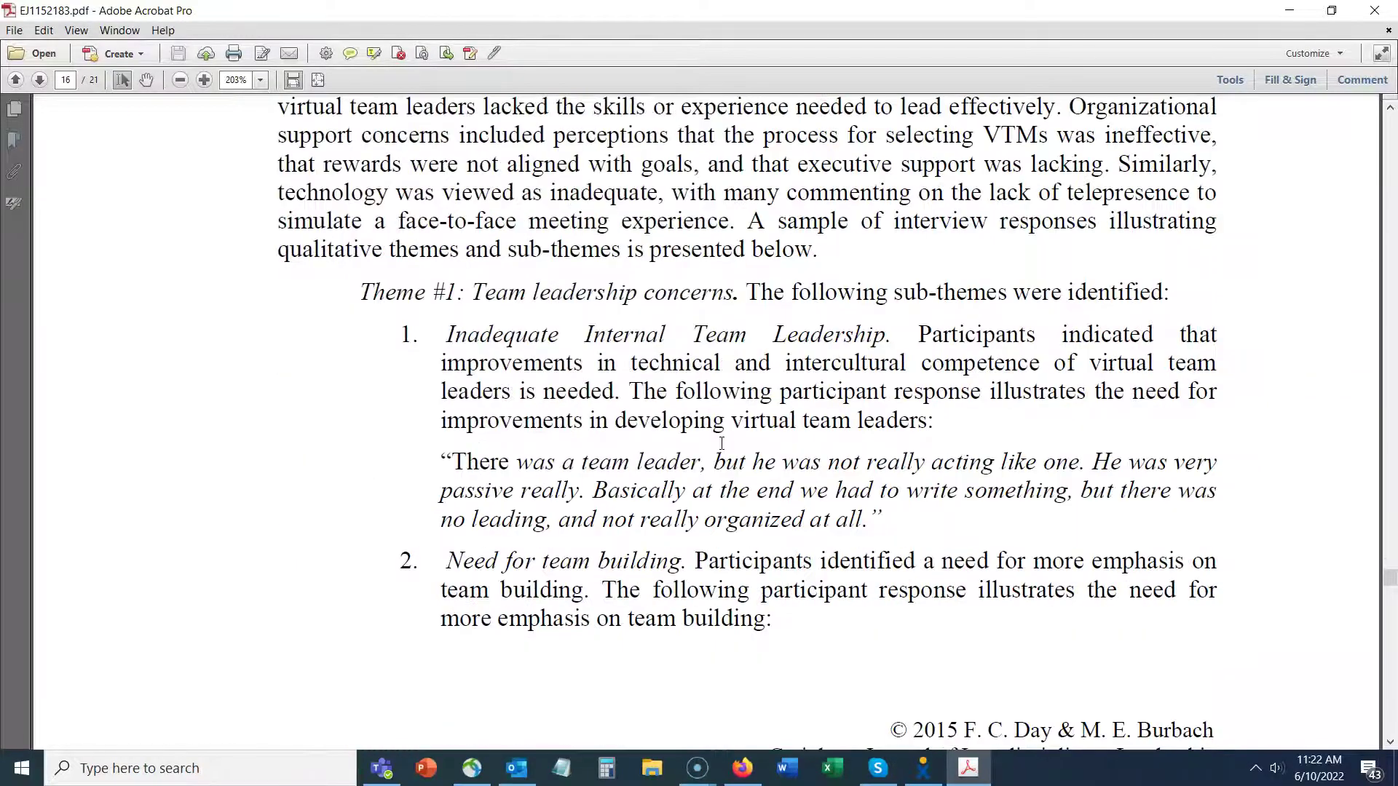
scroll(721, 443, down, 20)
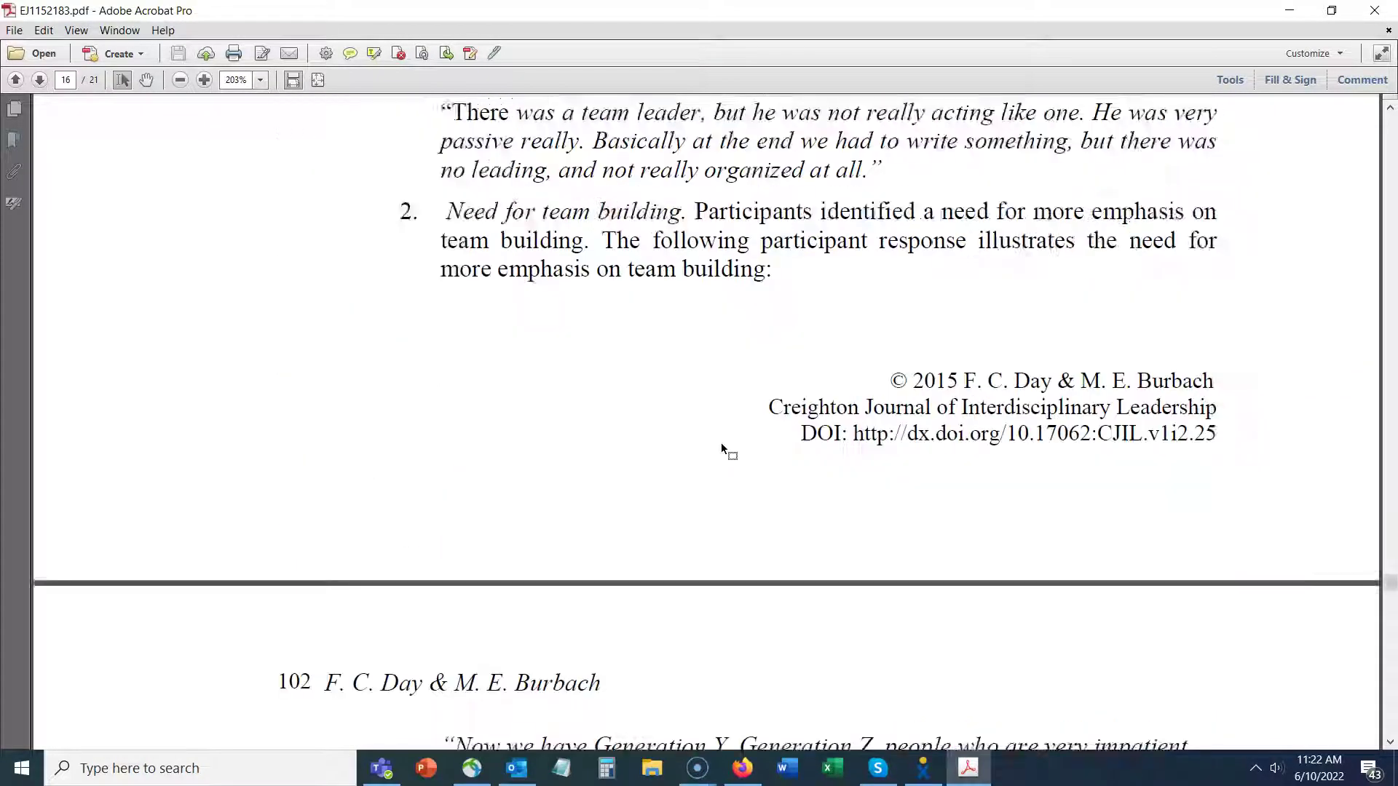
scroll(720, 442, down, 20)
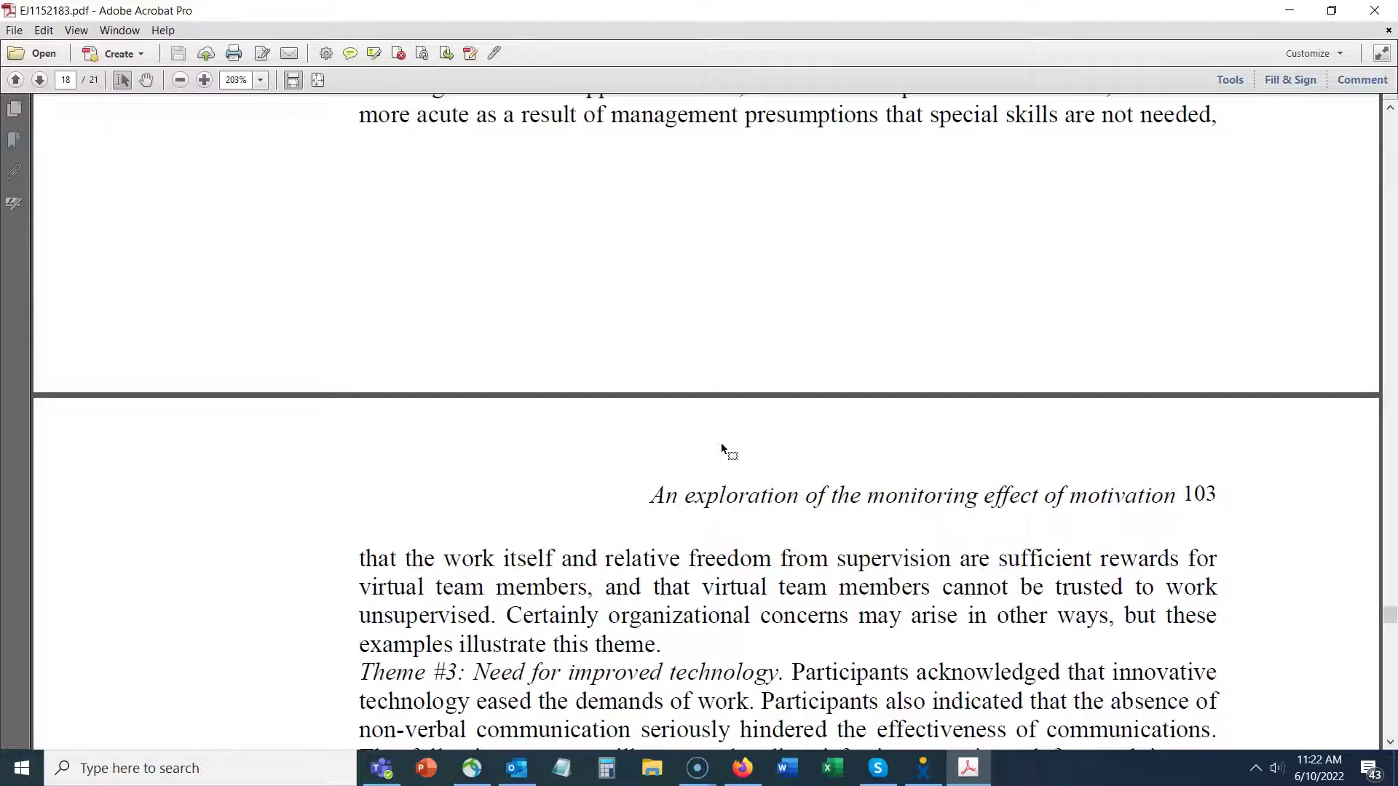
scroll(721, 442, down, 20)
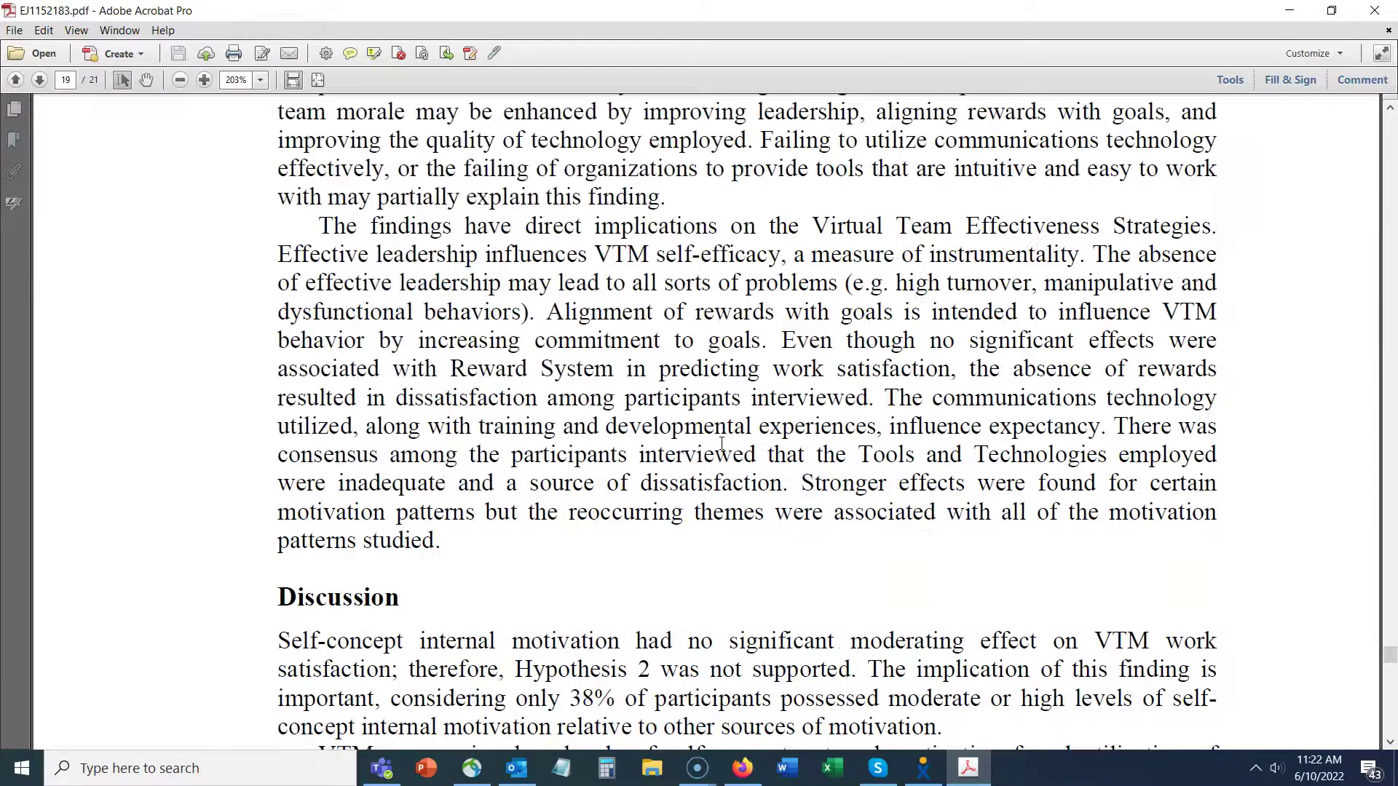
scroll(721, 442, down, 20)
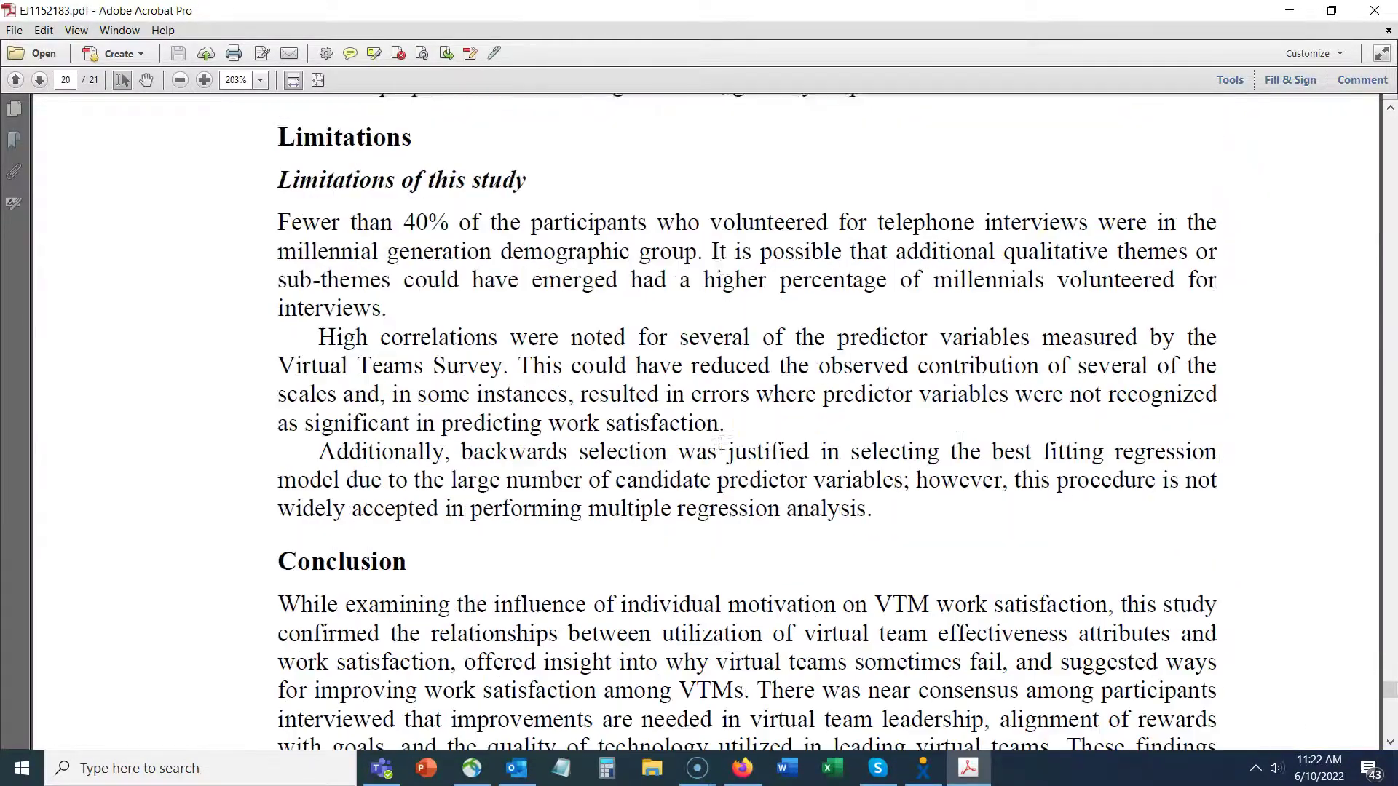
Examine the article's reference list for the 1998 source of the Virtual Teams Survey.
scroll(720, 443, down, 6)
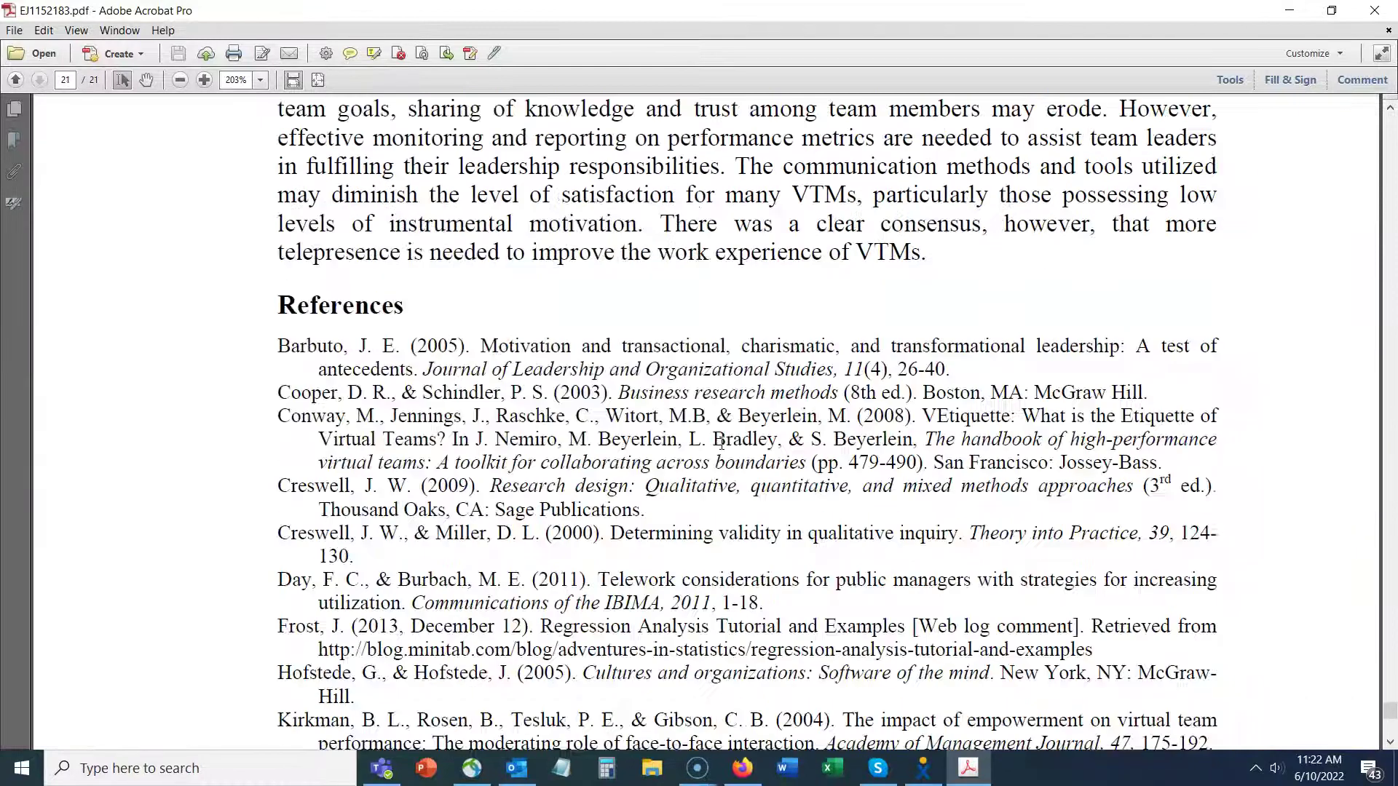
scroll(720, 442, down, 12)
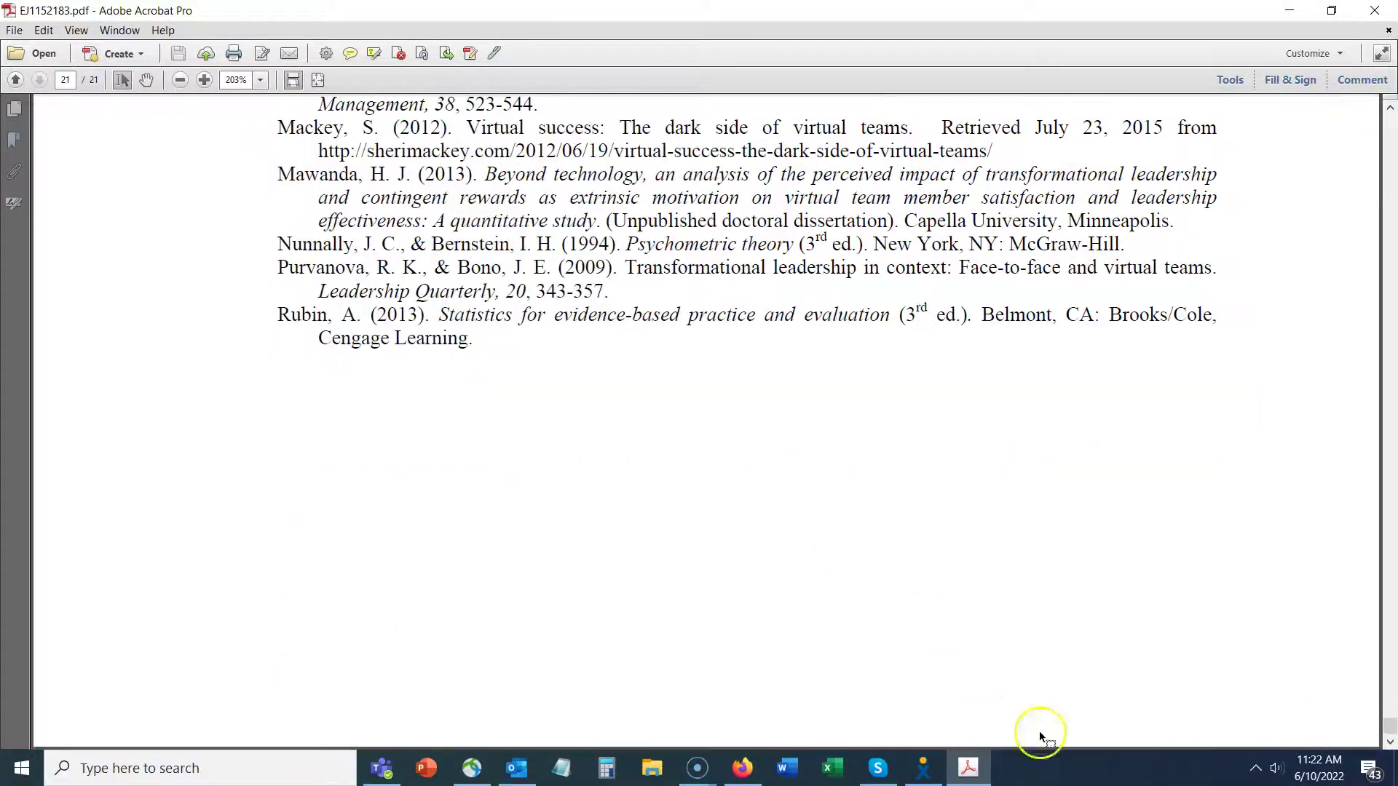
drag(1390, 728, 1391, 723)
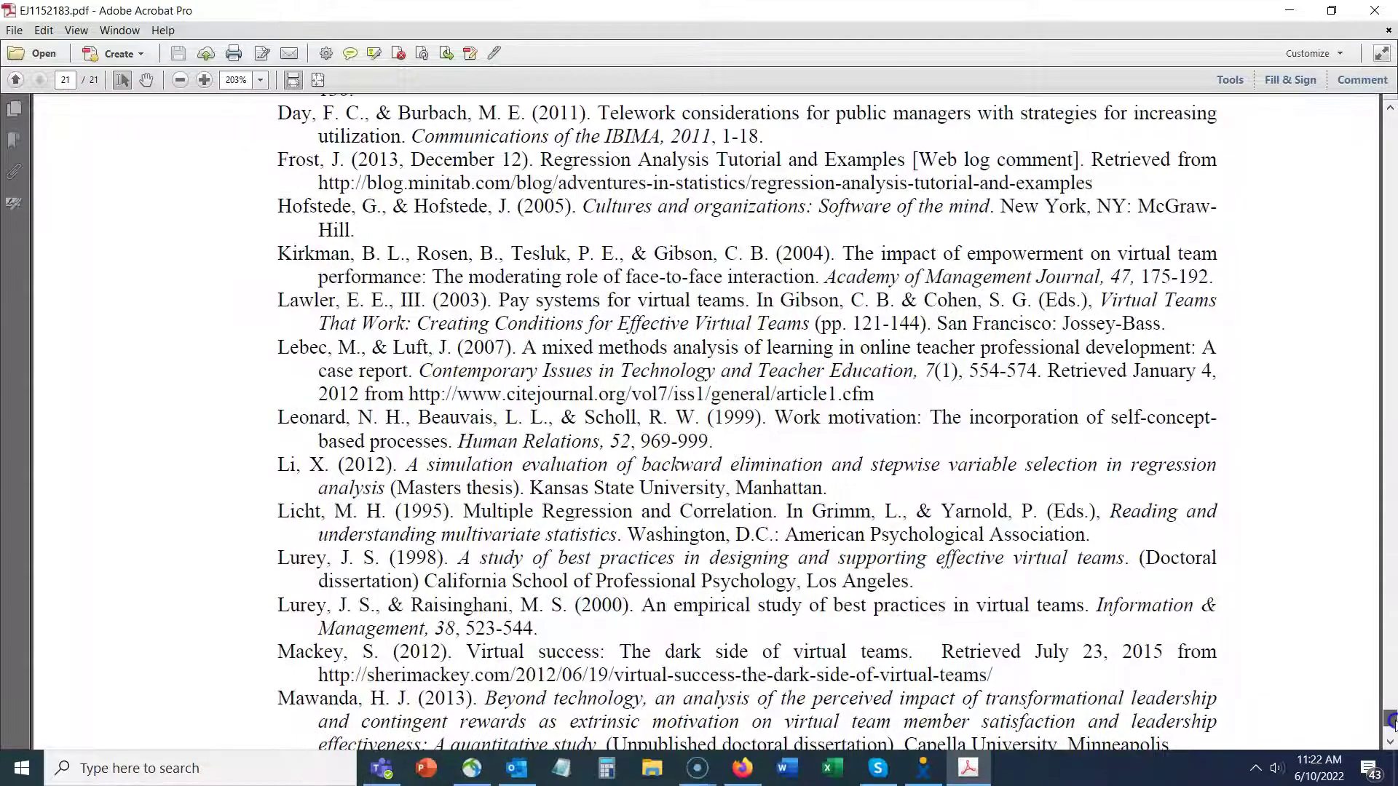
Return to the article's first page and open the first author's contact e-mail link.
drag(1390, 720, 1391, 107)
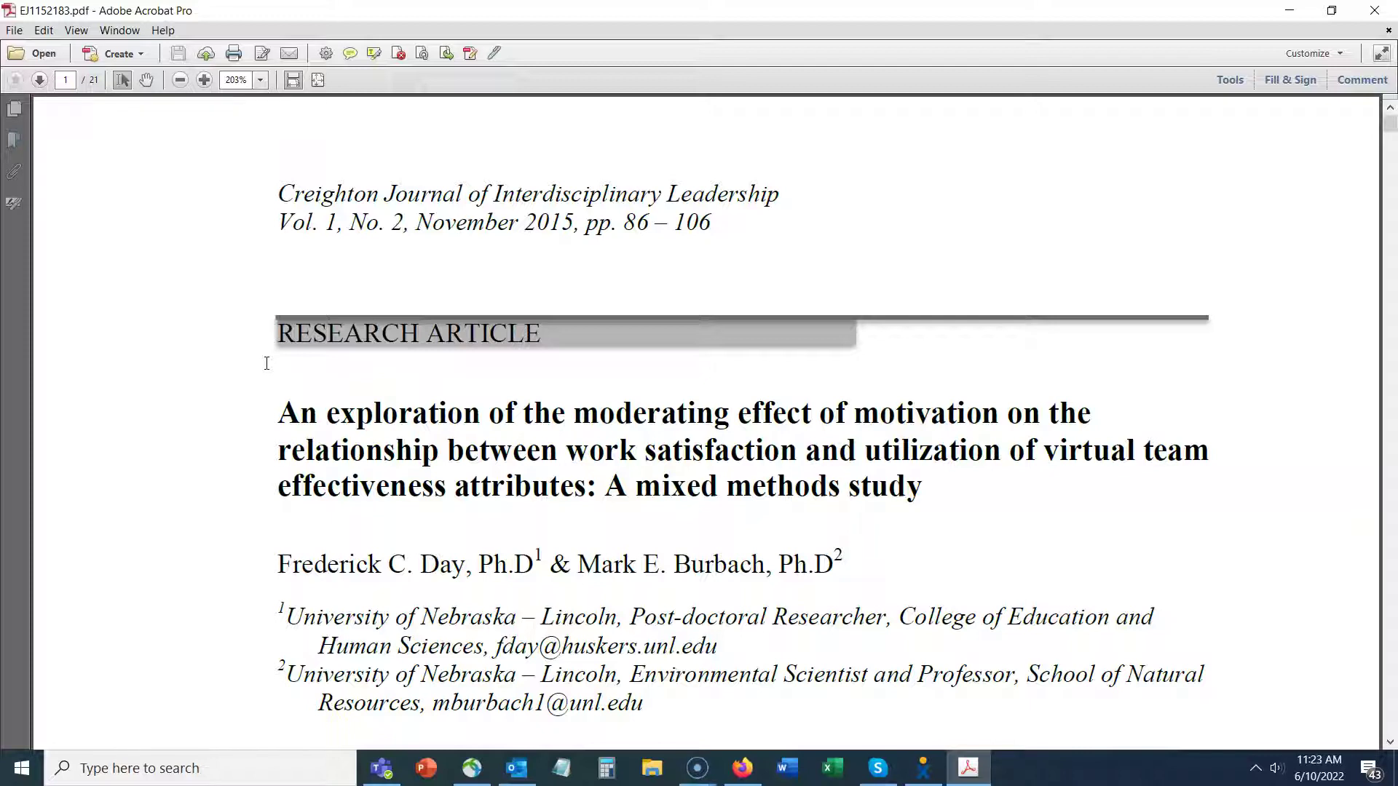
click(284, 362)
click(710, 647)
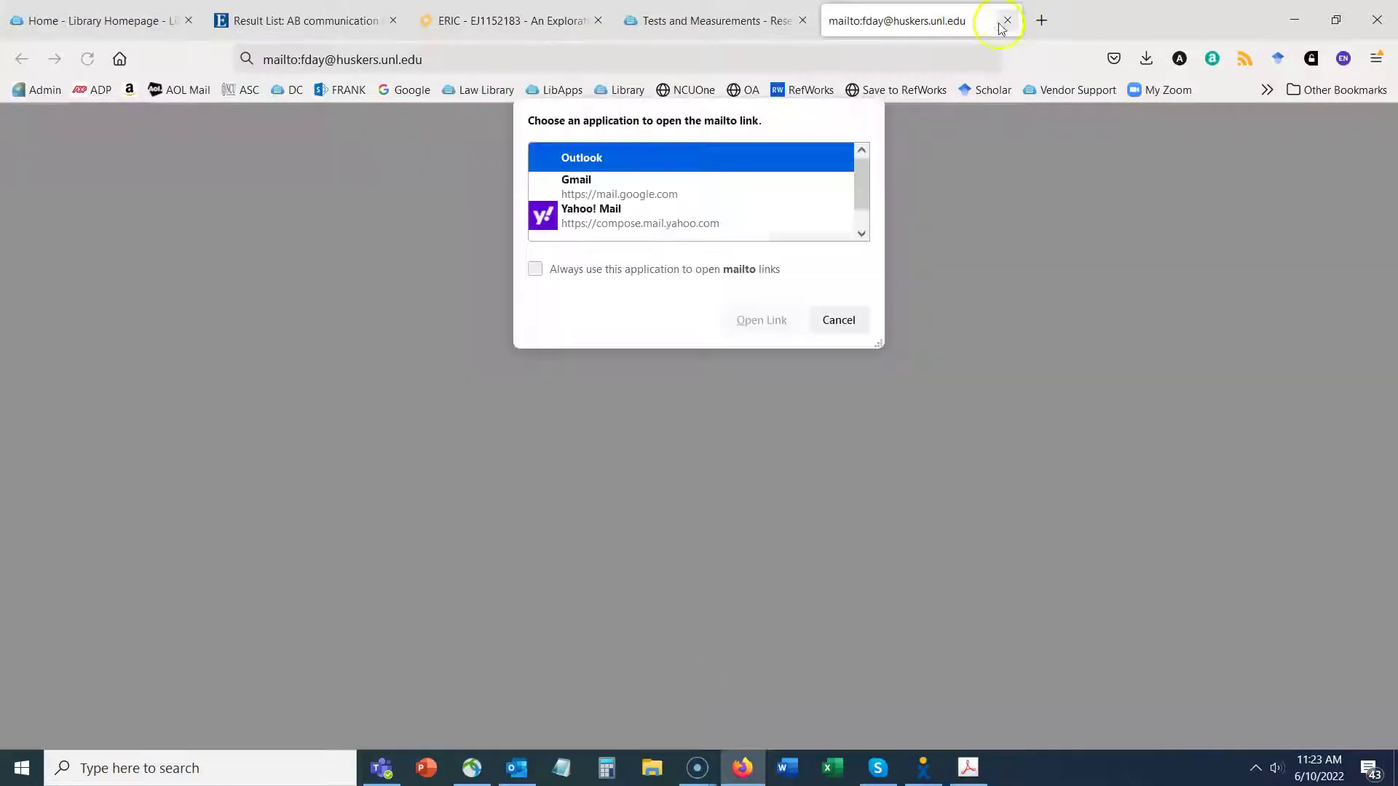
Close the e-mail link page and the ERIC article record, and return to the Roadrunner result list.
click(1007, 21)
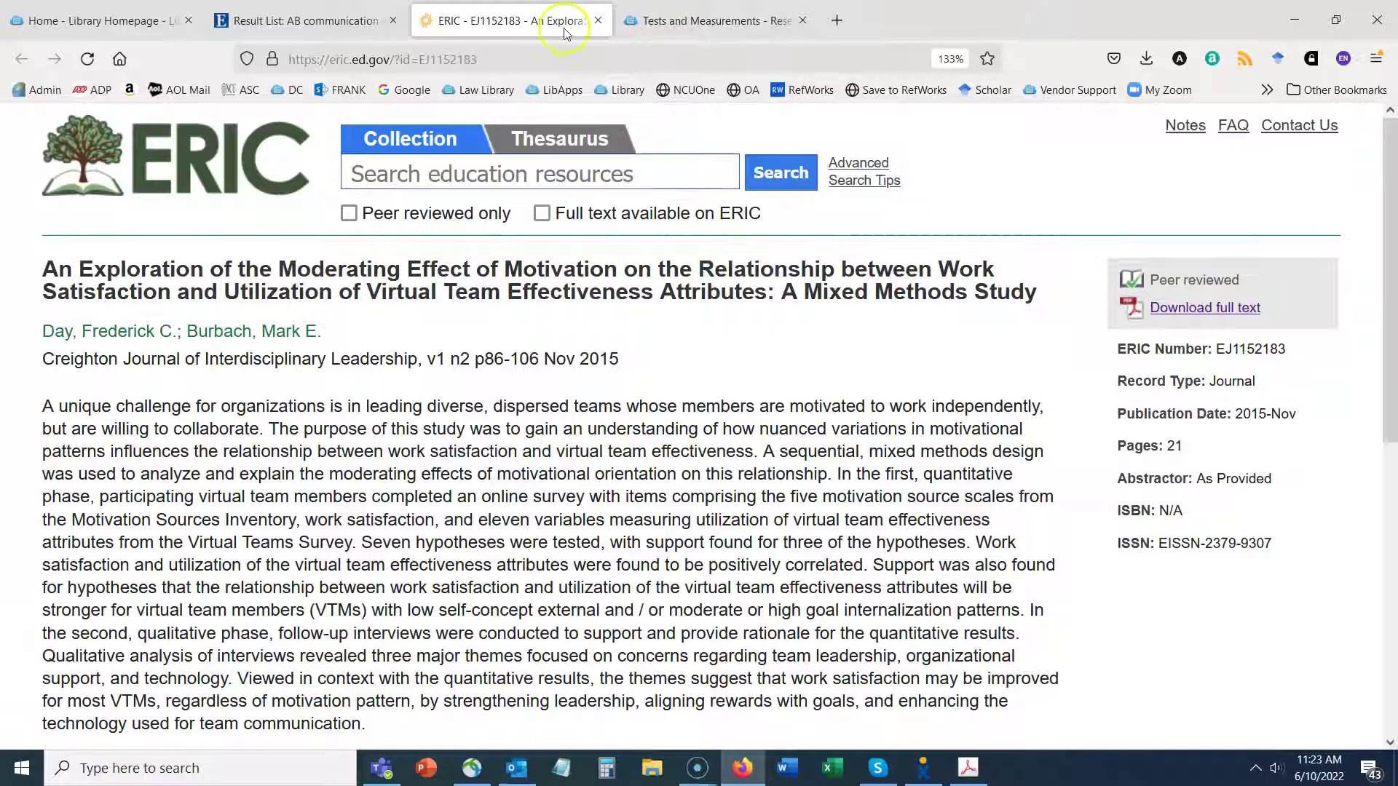
click(597, 20)
click(305, 21)
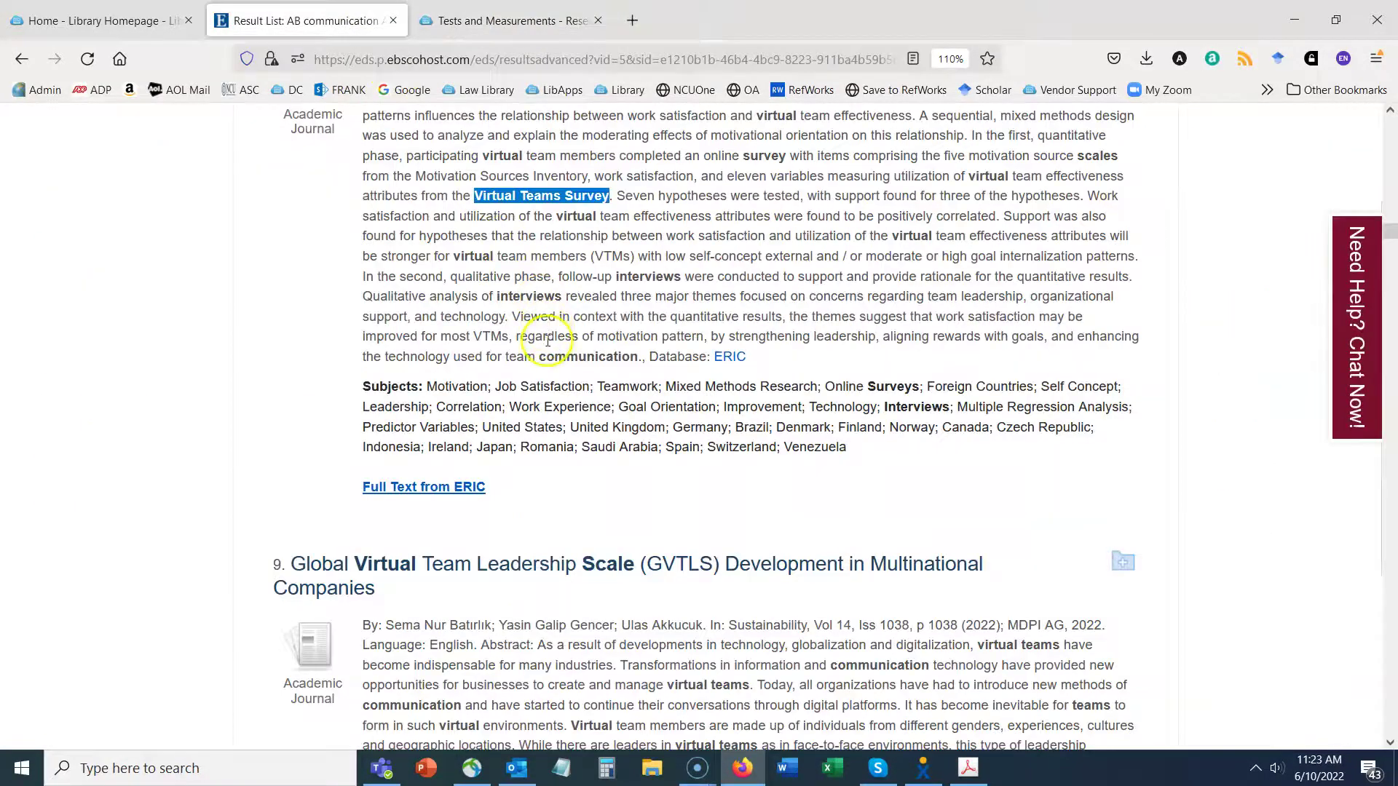
Review the third search row of the Roadrunner query, highlighting its survey, questionnaire, instrument, scale, focus group and interview terms.
scroll(586, 360, down, 10)
scroll(586, 361, up, 15)
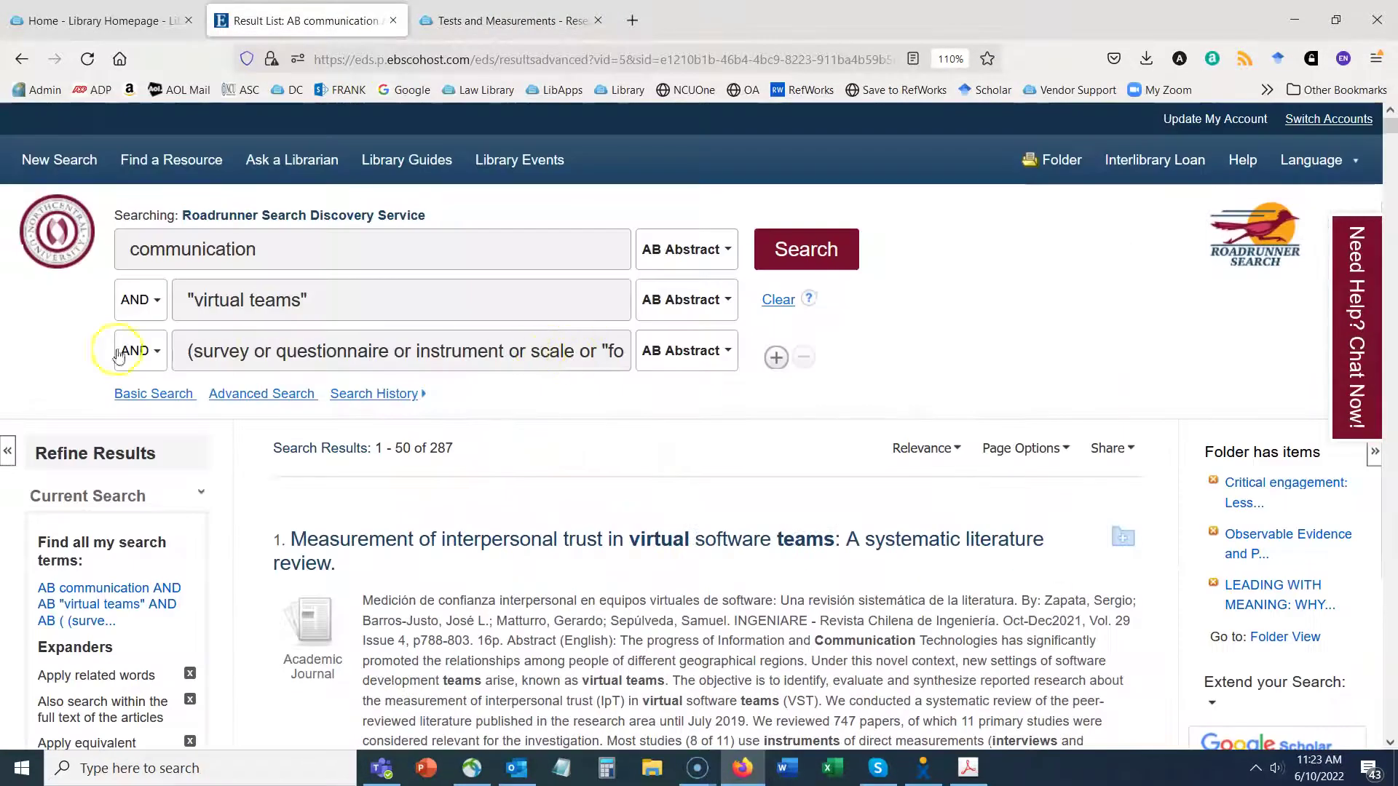
click(186, 351)
drag(185, 350, 692, 349)
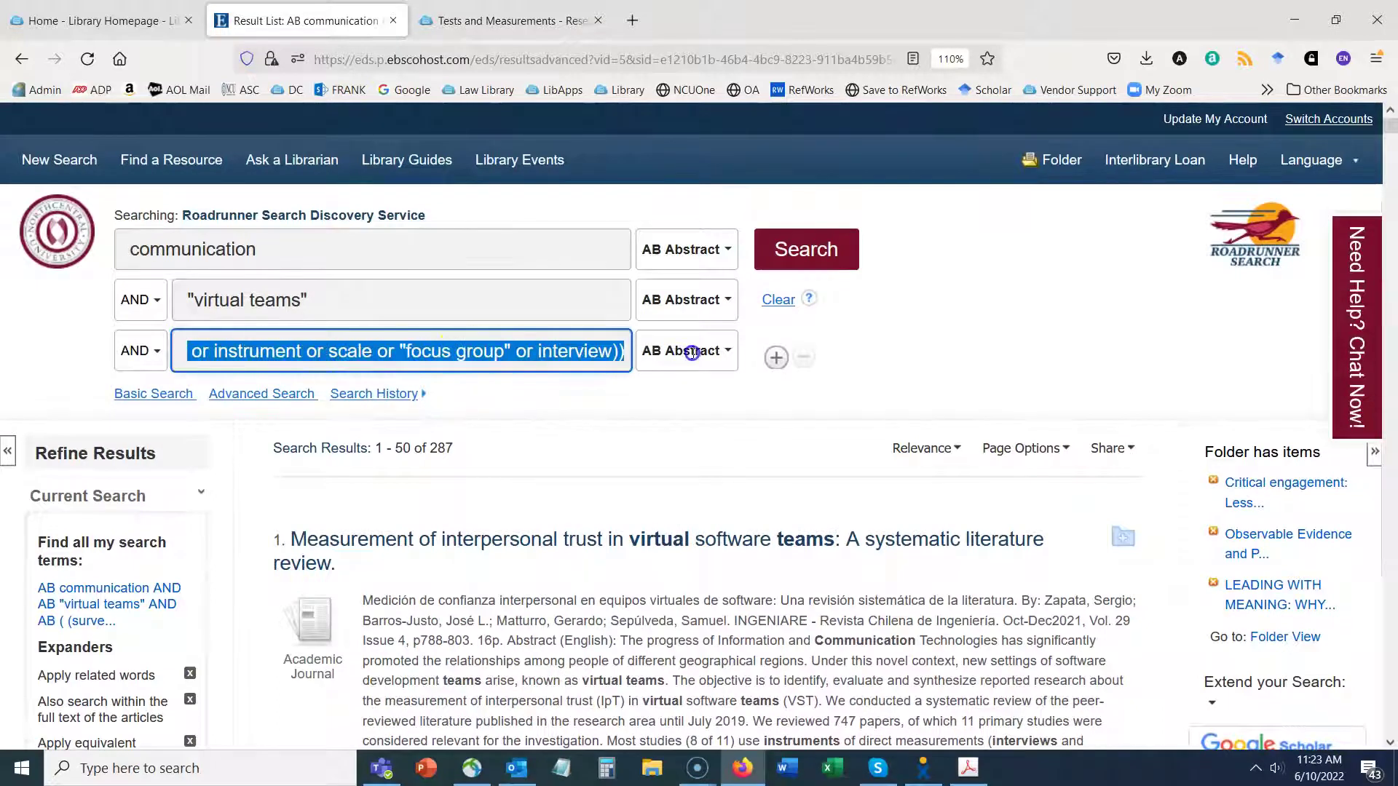
click(664, 429)
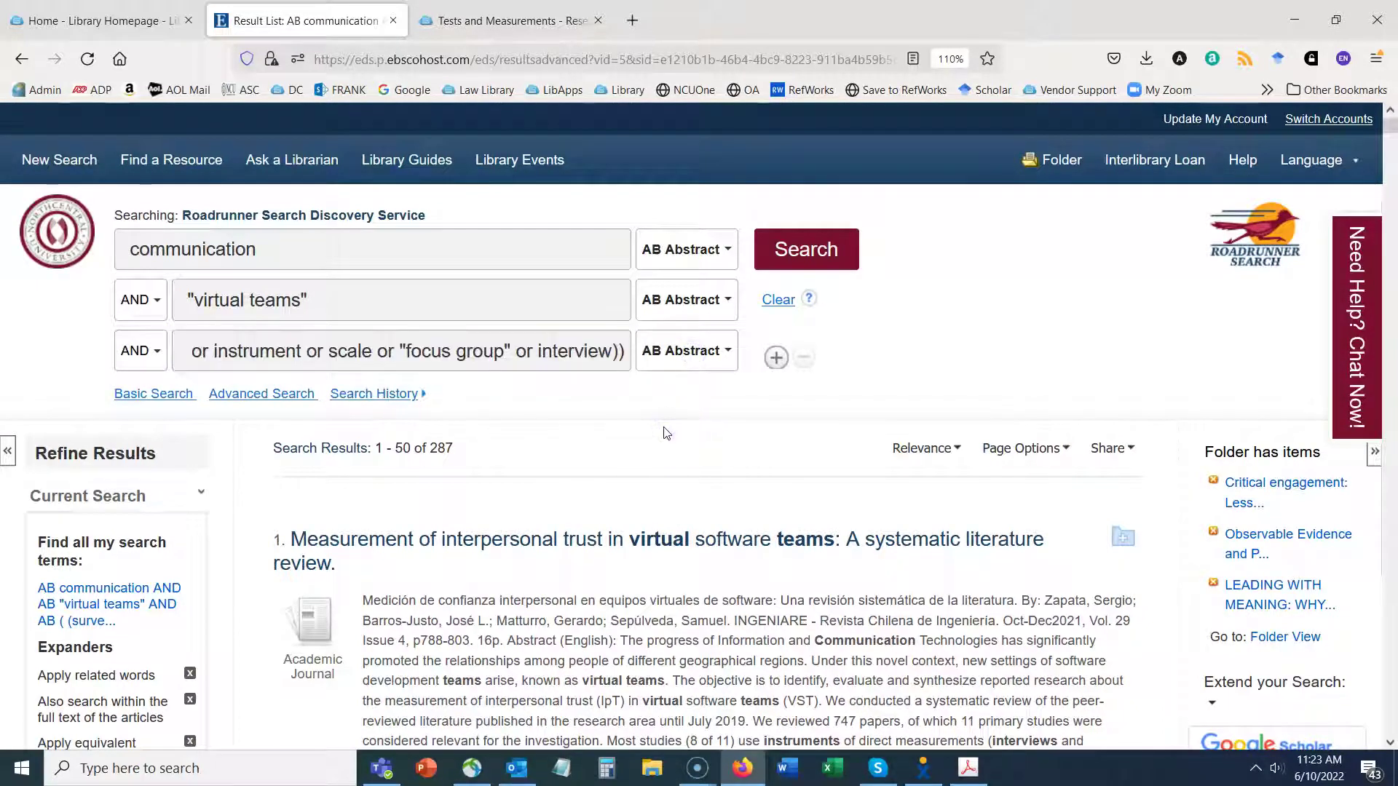
click(666, 426)
Open Google Scholar in a new browser tab and bring up its advanced search form.
click(632, 21)
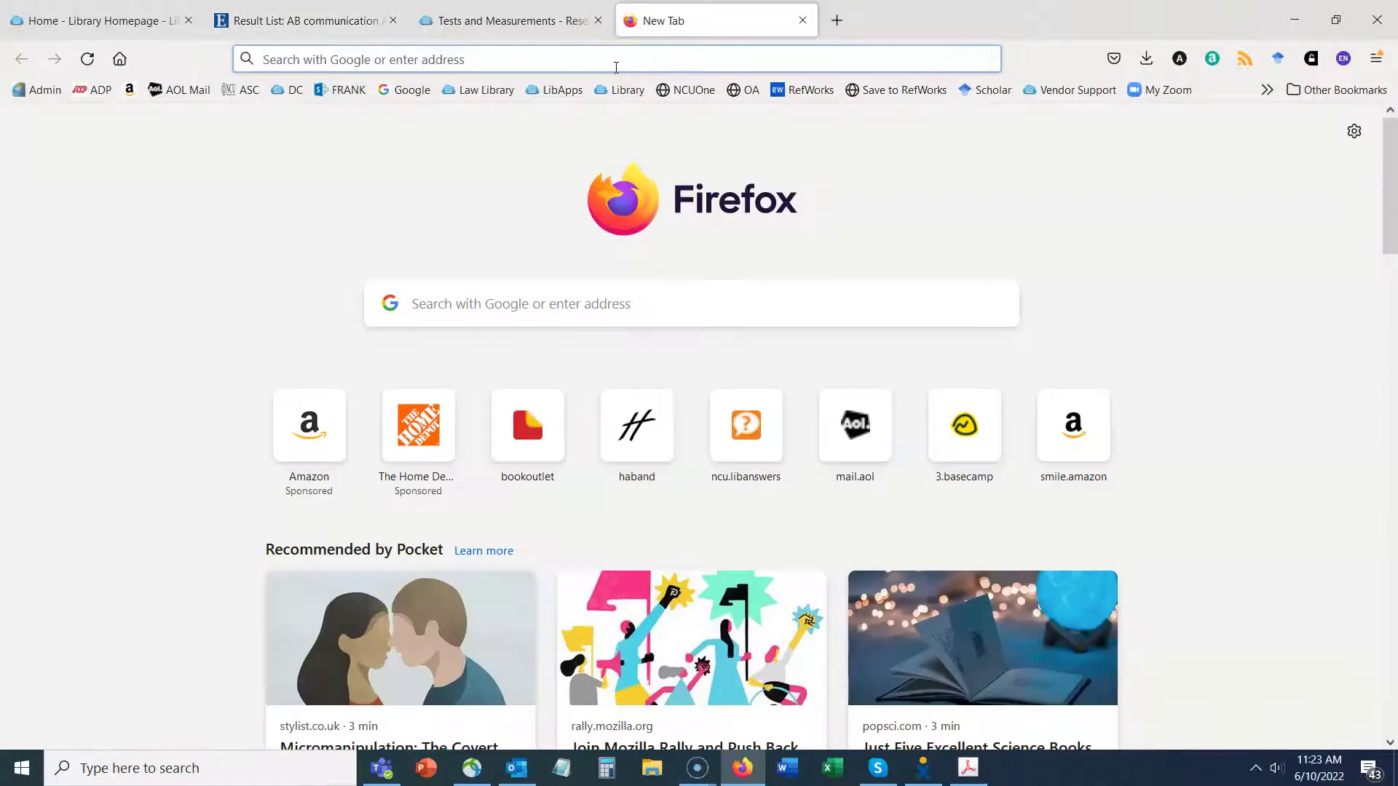
click(977, 89)
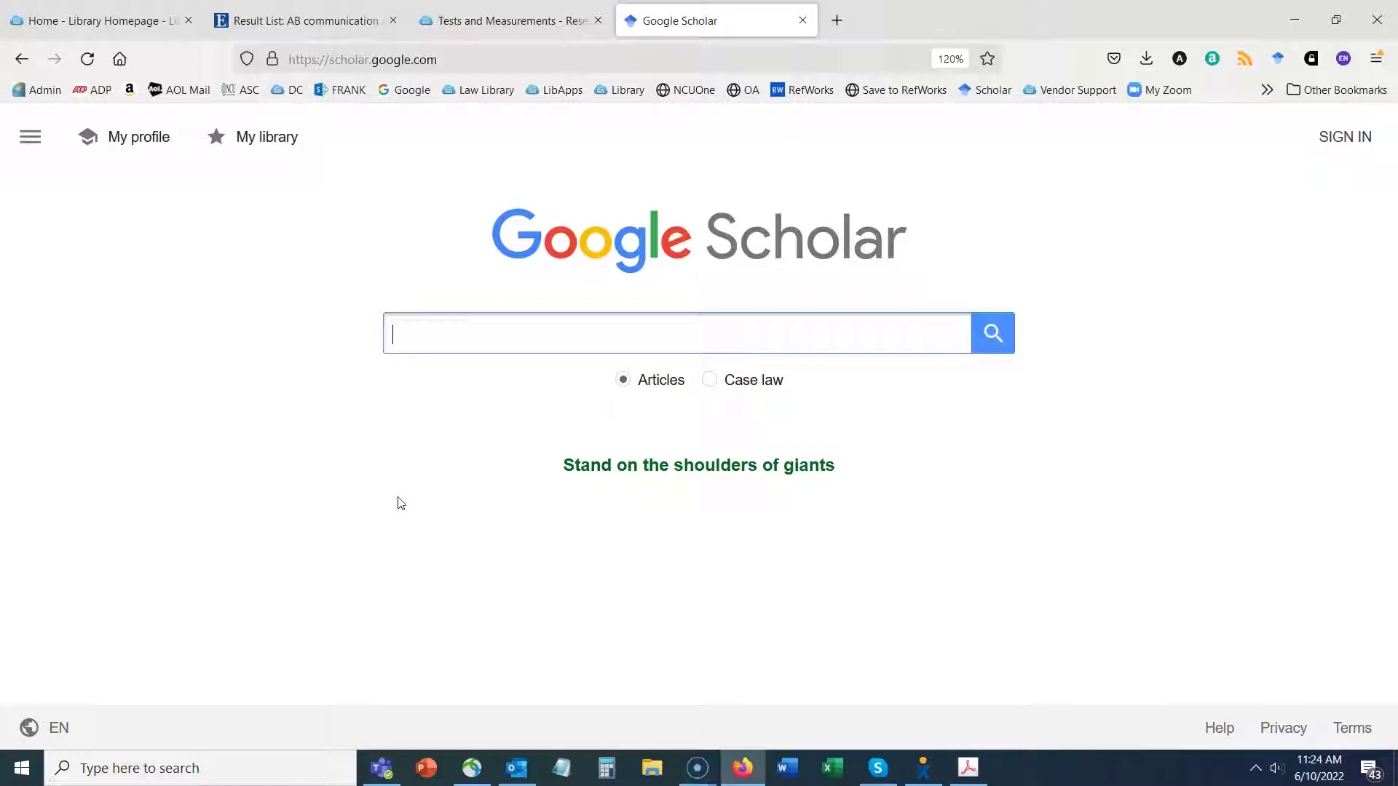
click(27, 142)
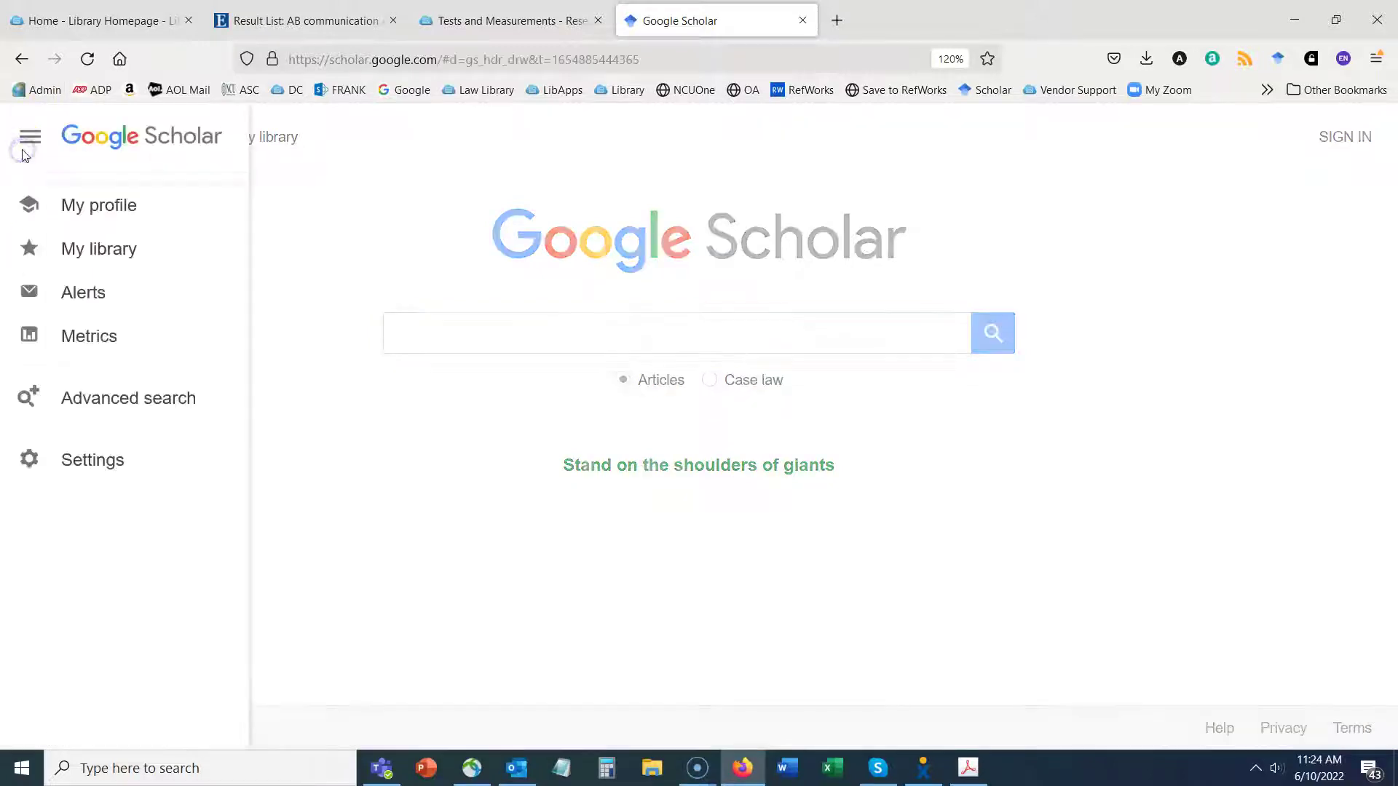
click(168, 408)
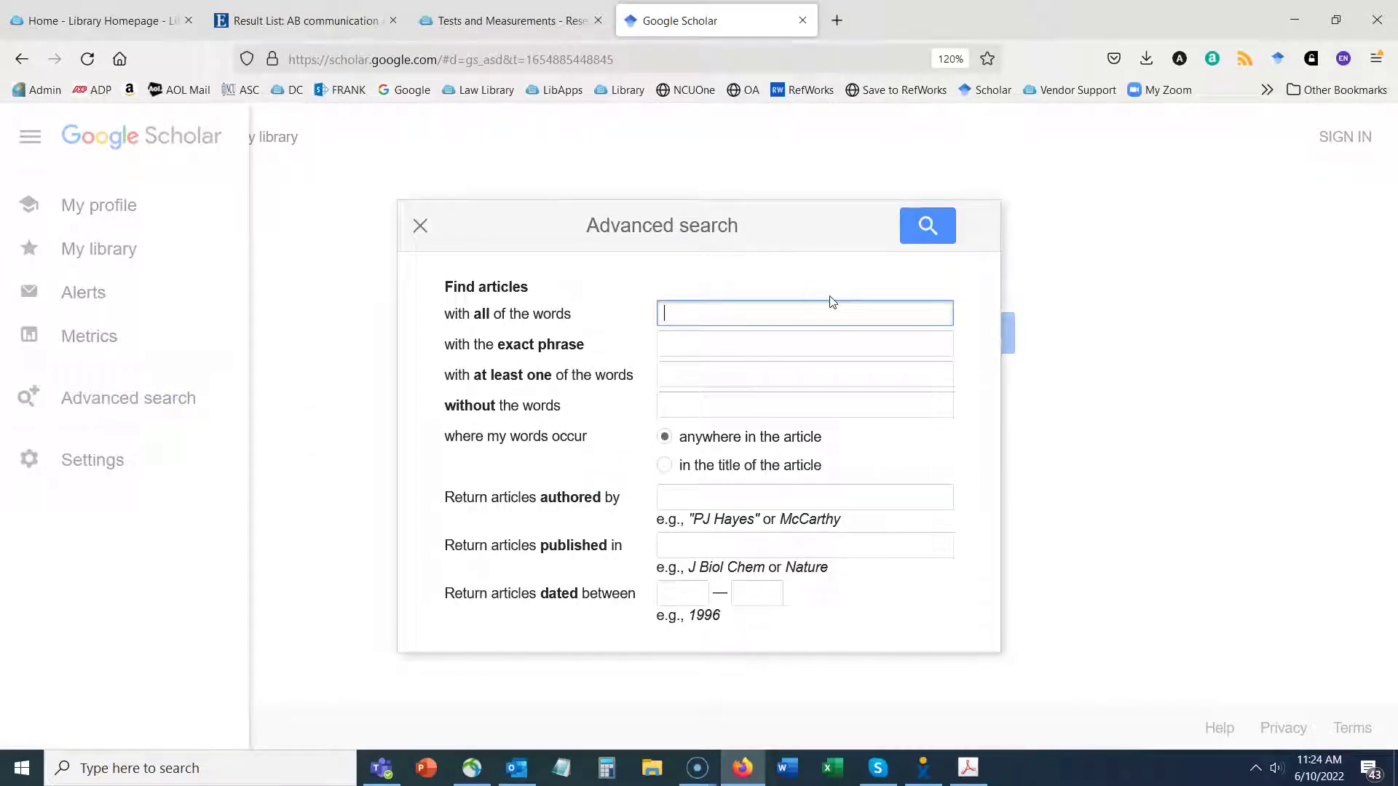
Set the advanced search to require the word "communication" and the exact phrase "virtual teams".
click(759, 306)
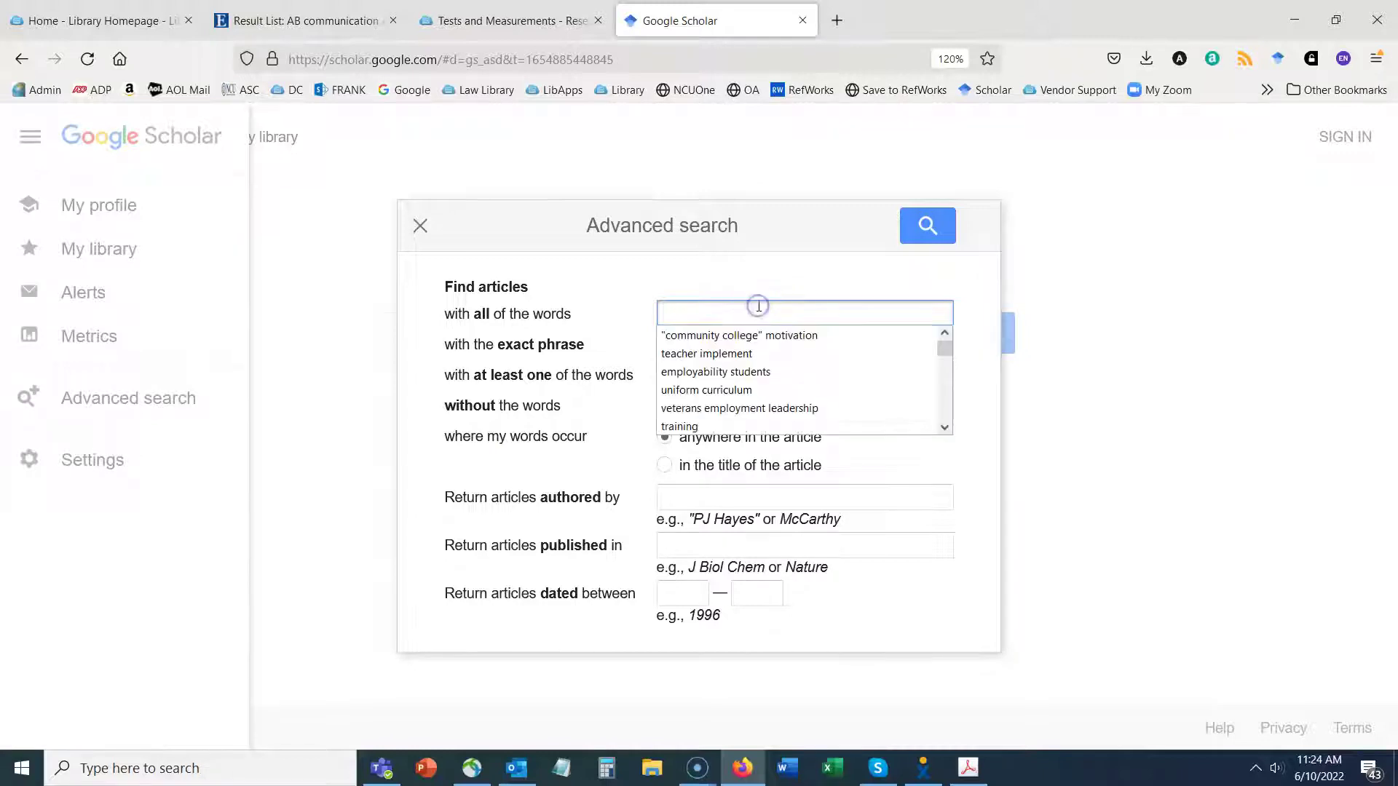
text(commu)
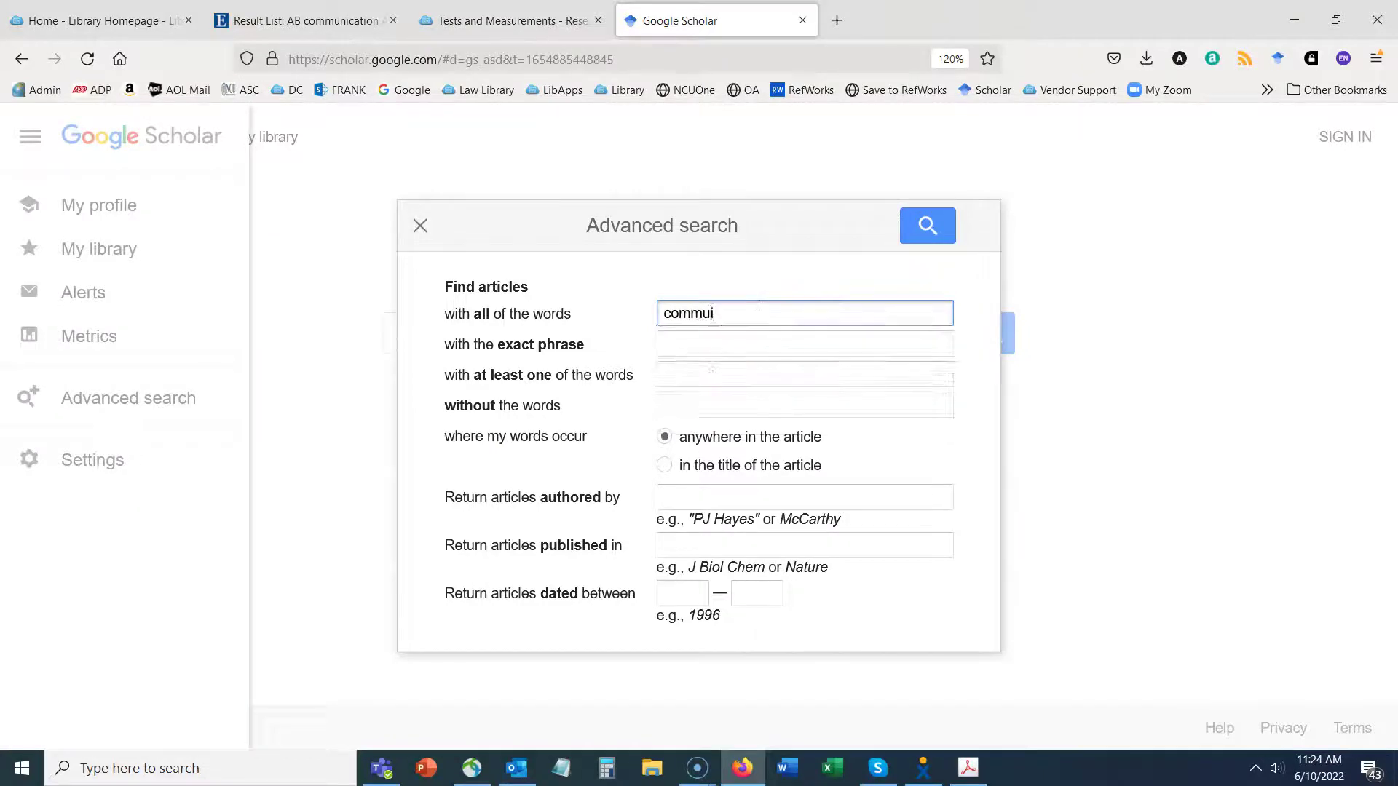
text(nication)
key(Tab)
key(Tab)
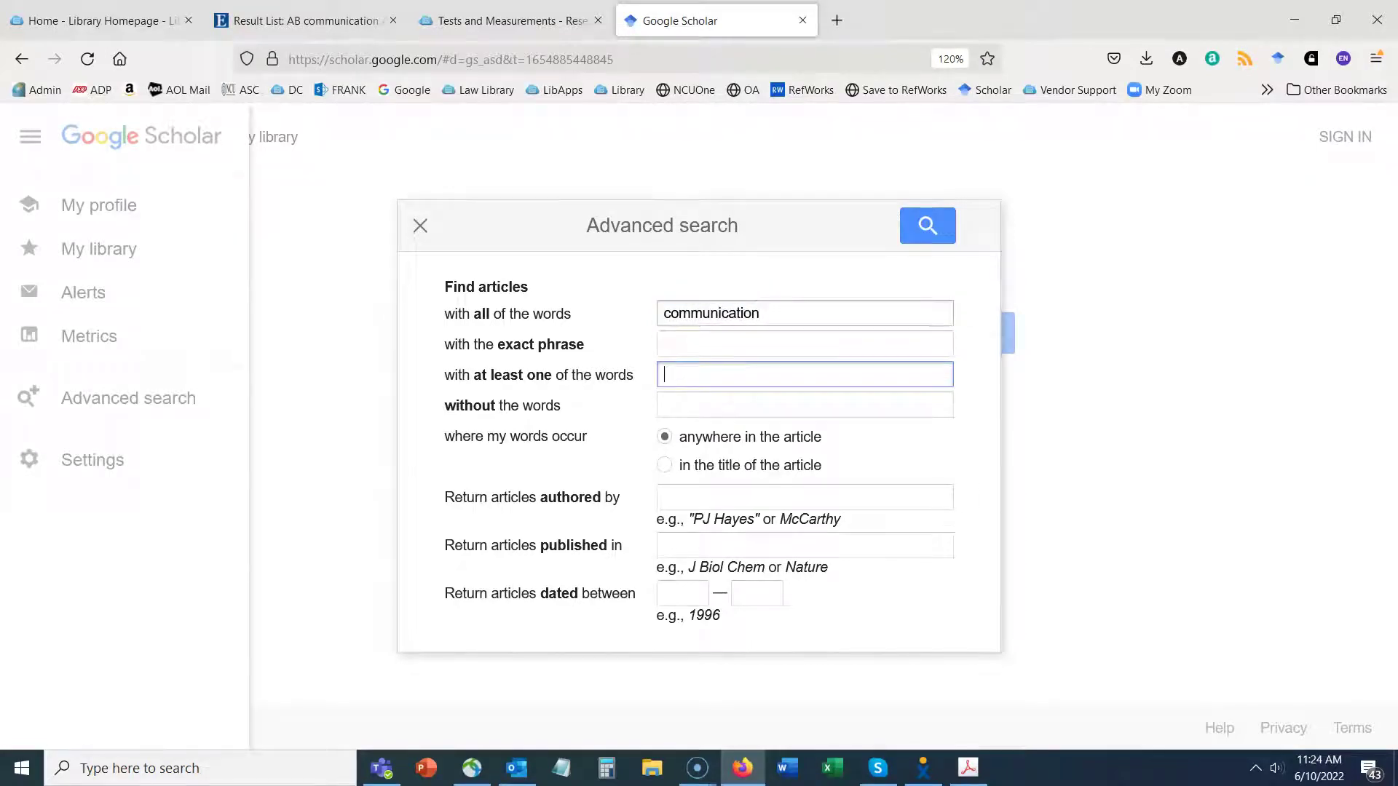
click(708, 340)
text(virtua)
click(698, 366)
click(702, 374)
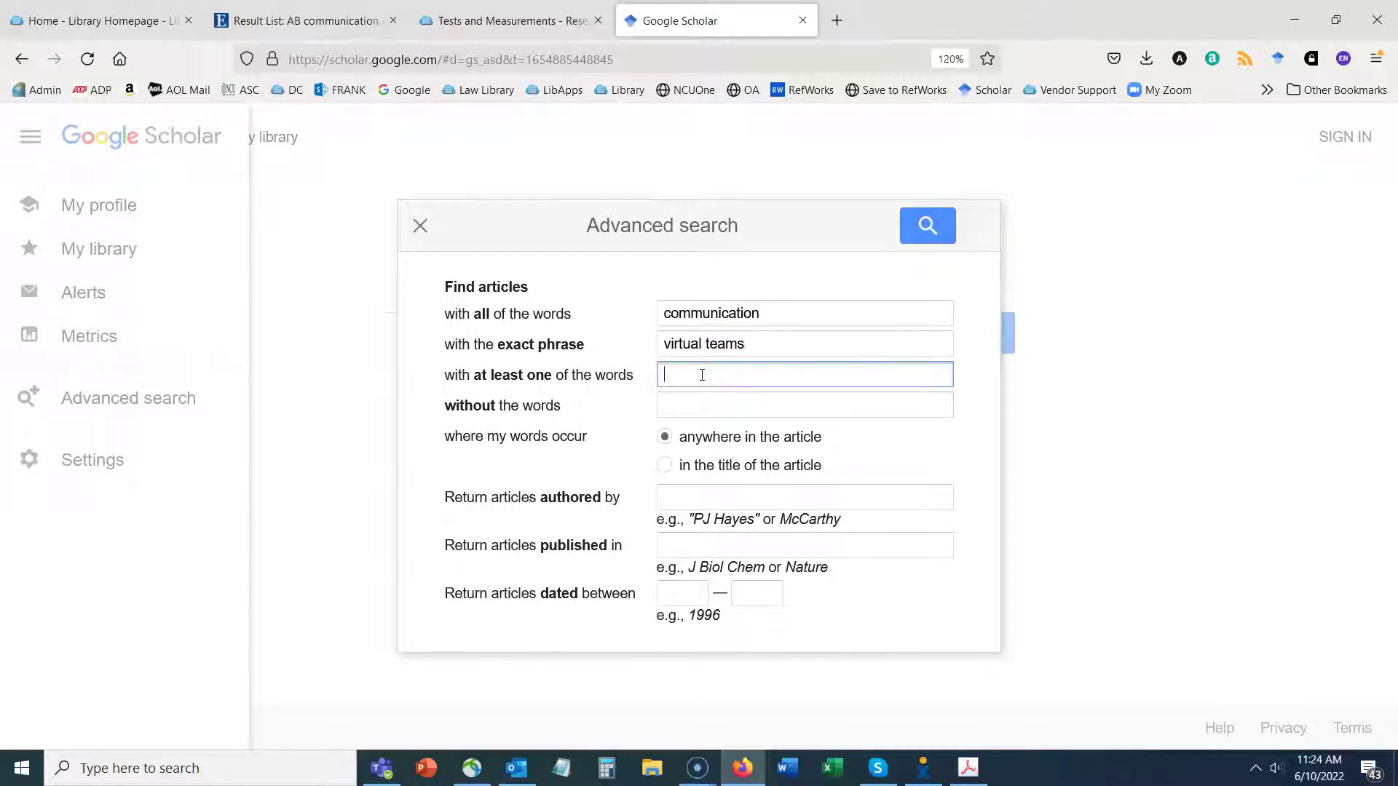
Require at least one of the words questionnaire, instrument, survey, scale, test, measurement or "focus group" in the advanced search.
text(in)
key(BackSpace)
key(BackSpace)
text(surv)
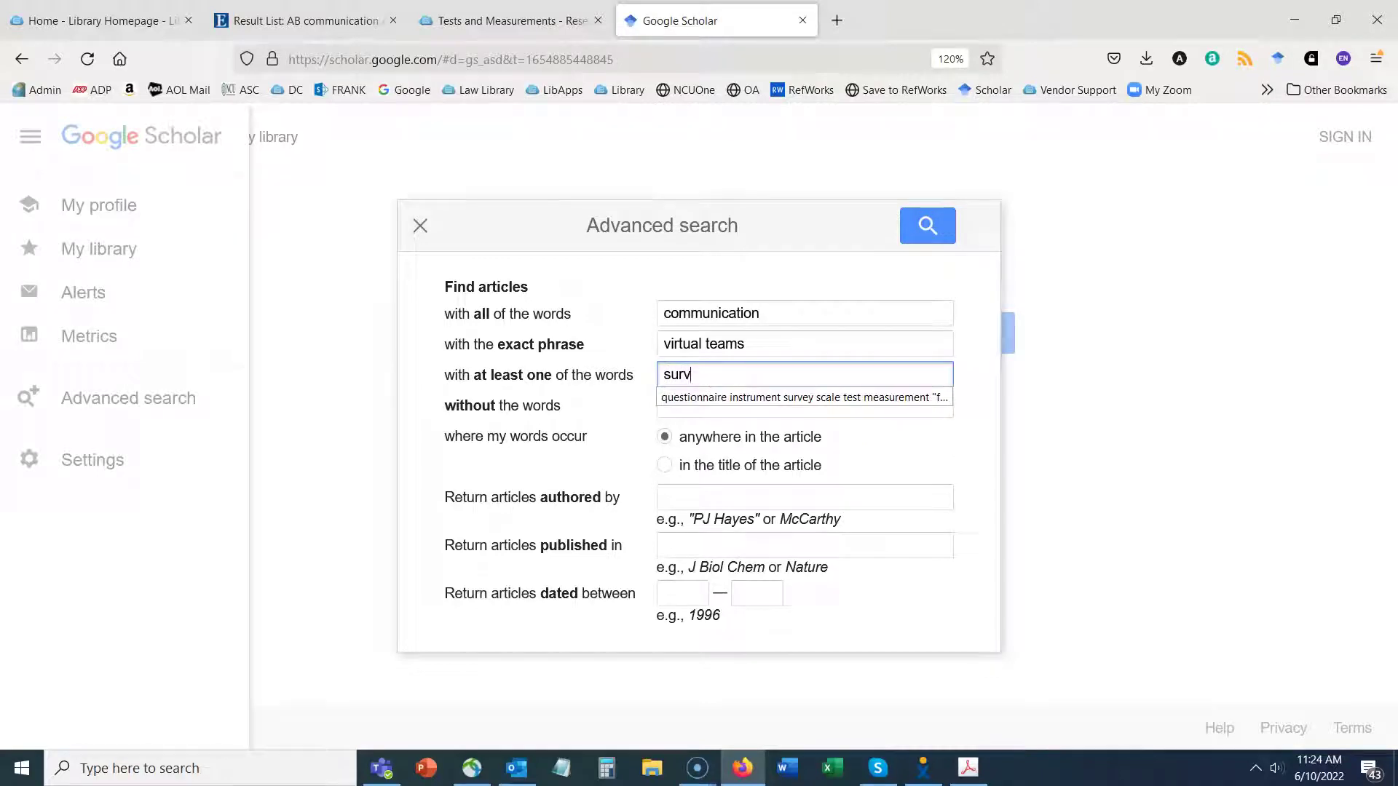
click(733, 397)
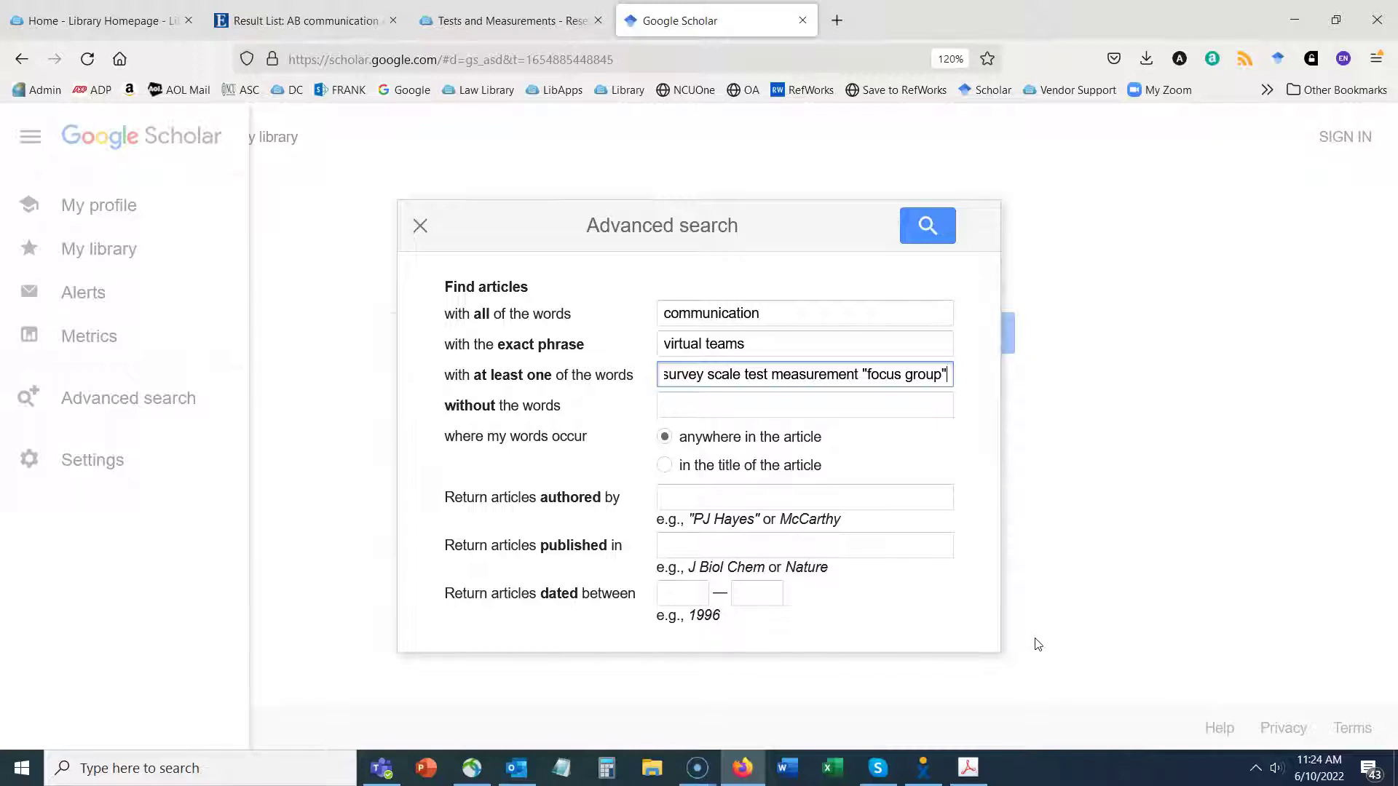
Review the terms in the all-words, exact-phrase and at-least-one fields, highlighting them, and run the advanced search.
drag(767, 314, 668, 311)
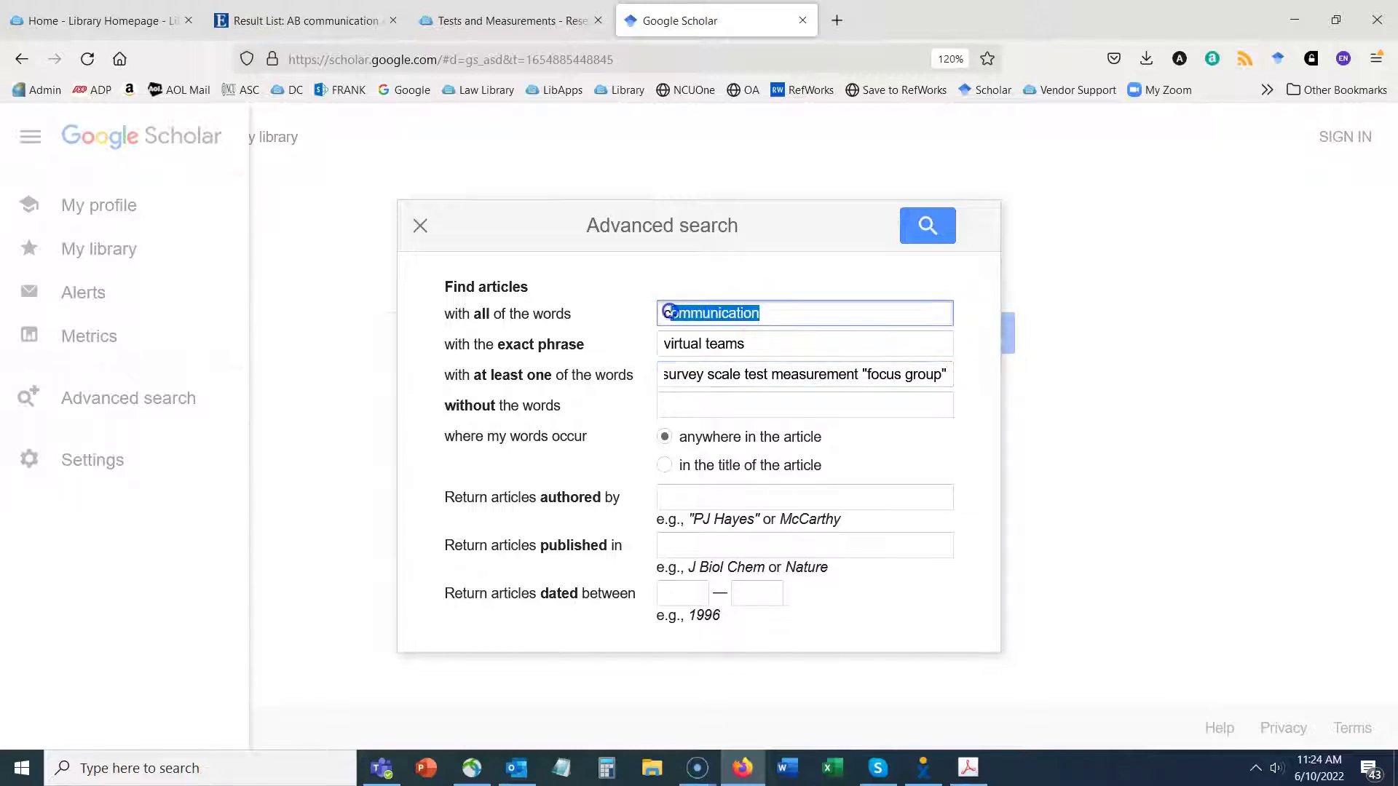
drag(770, 345, 658, 342)
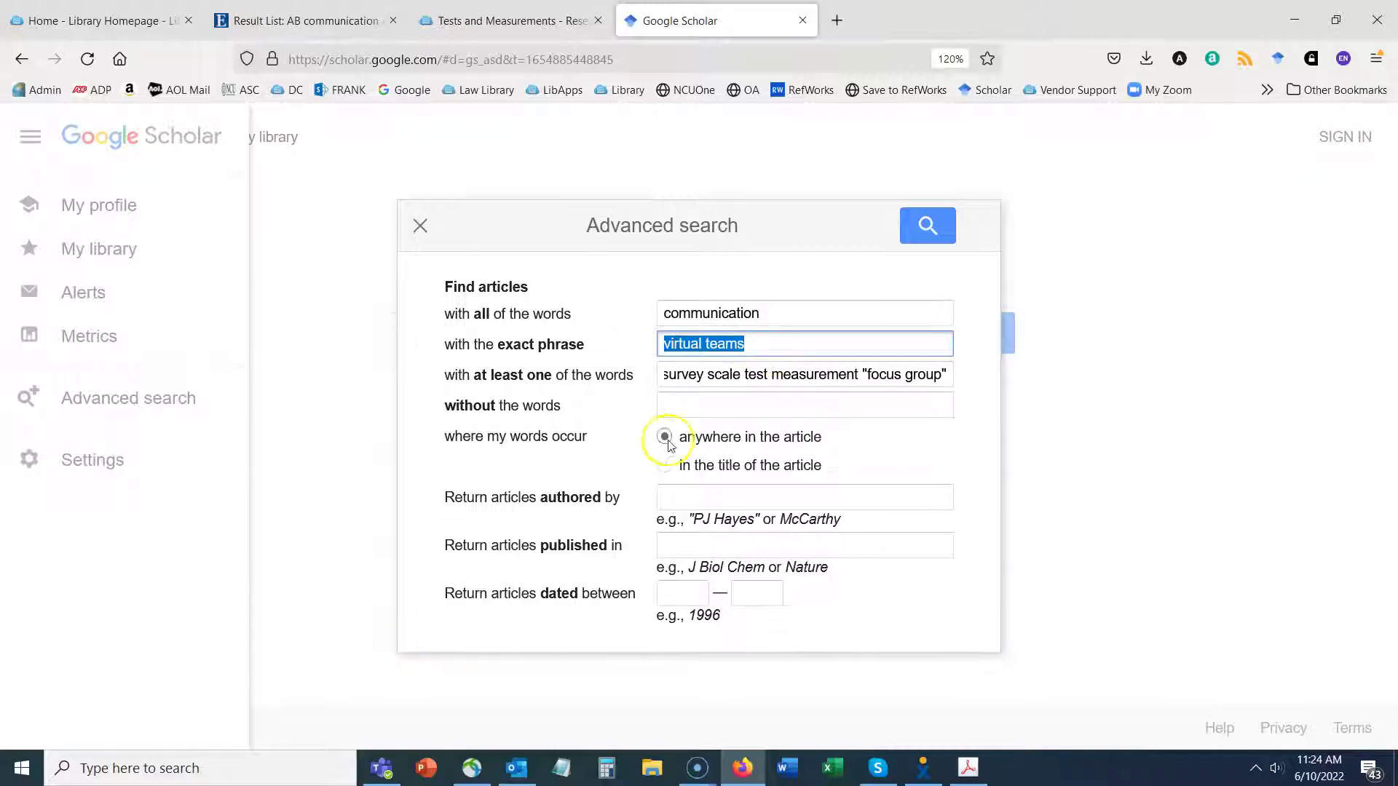
drag(471, 375, 535, 382)
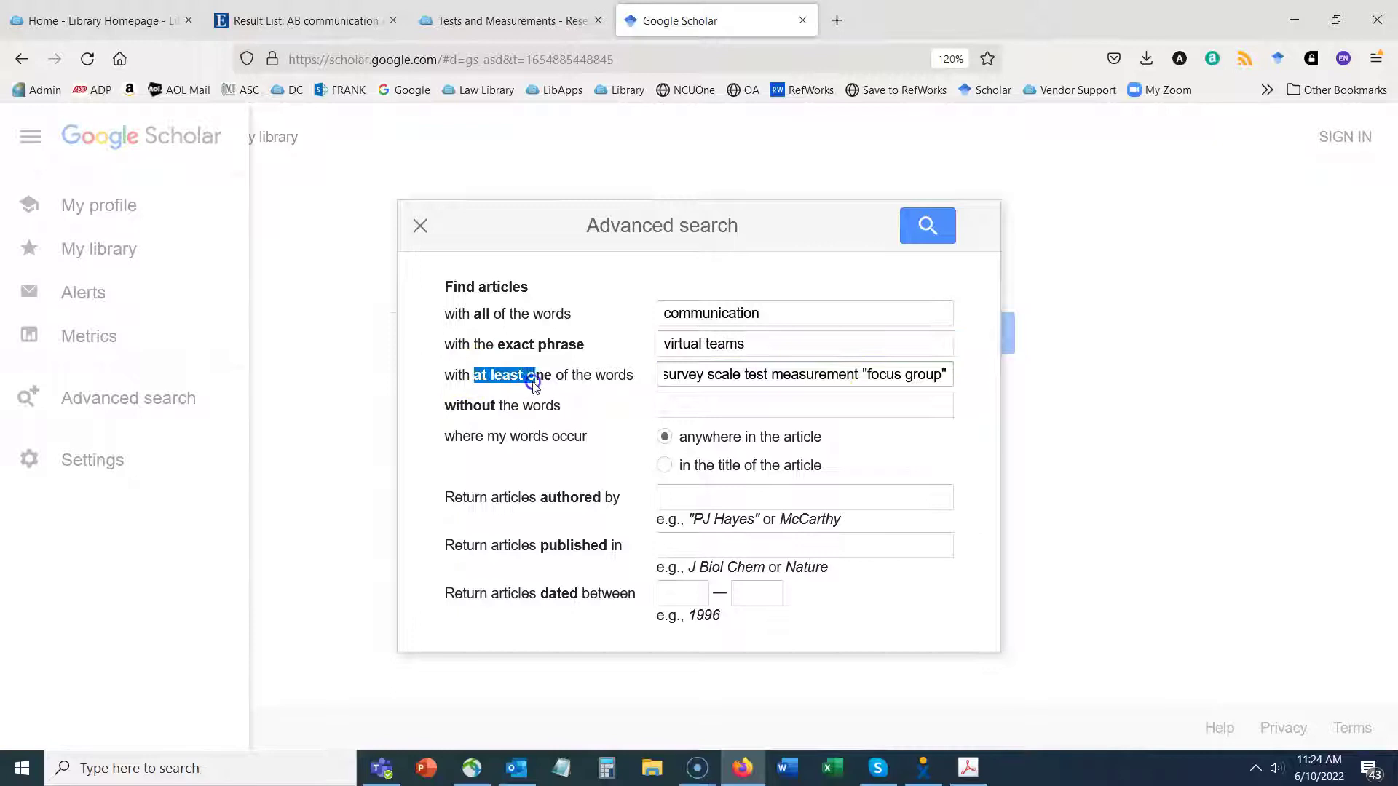
click(945, 374)
drag(945, 374, 621, 378)
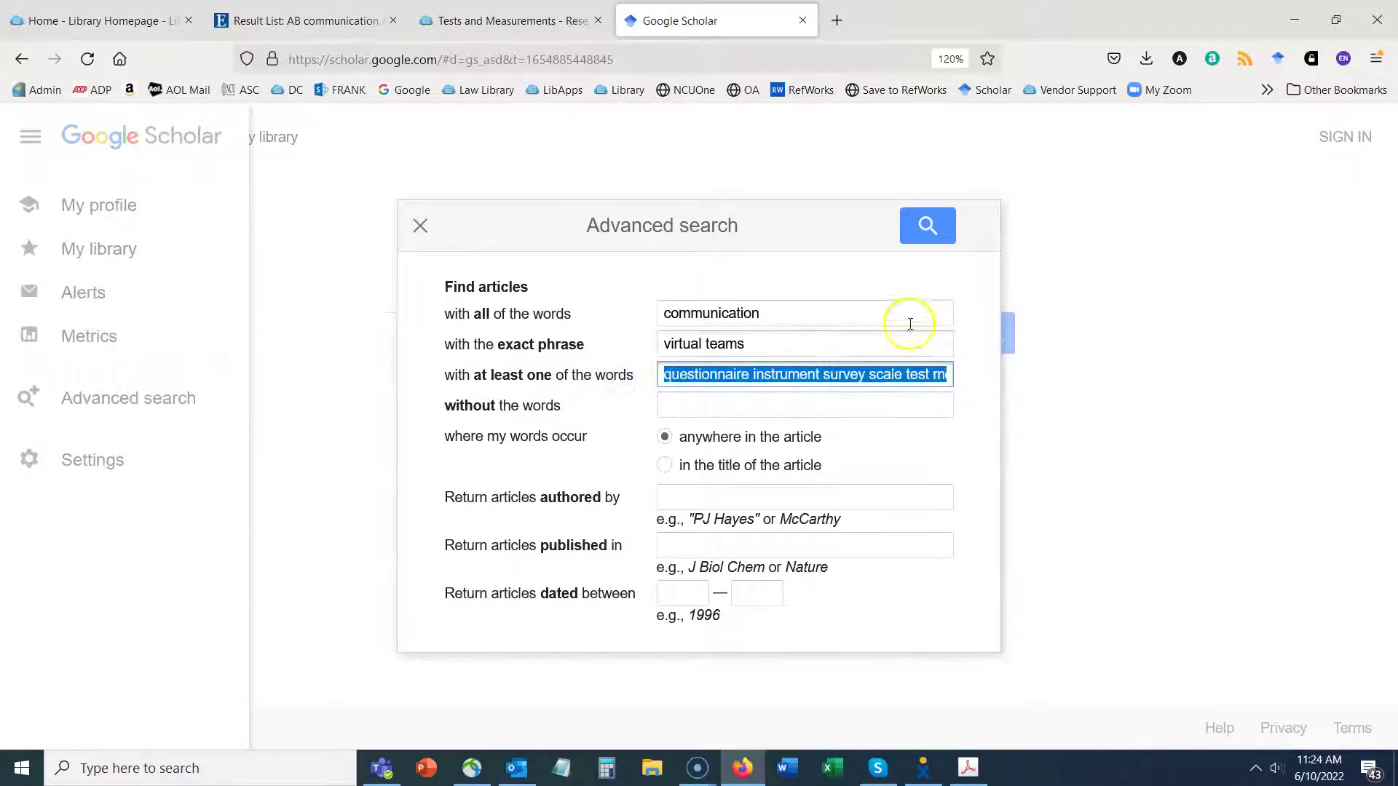
click(926, 225)
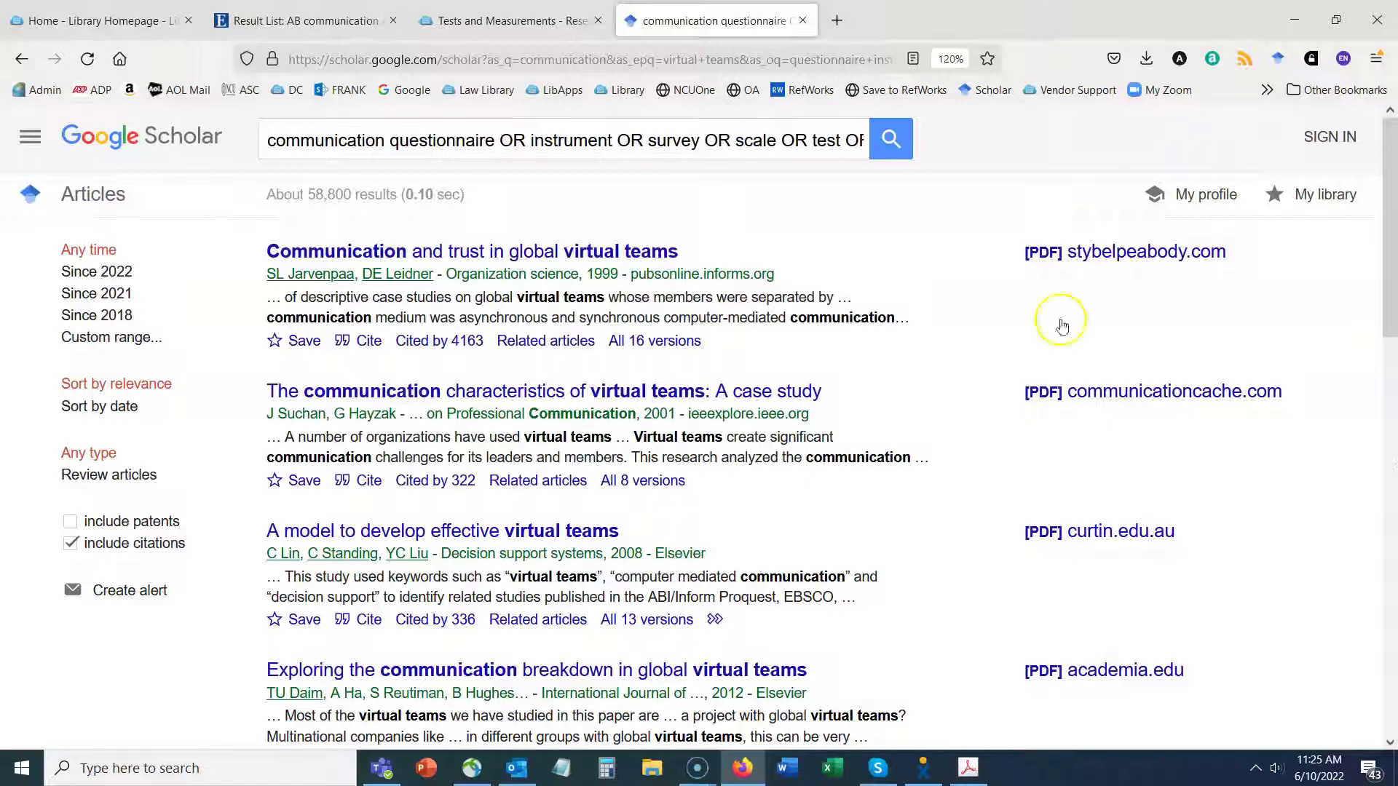
Look through the article results and open the library links section of the Google Scholar settings.
drag(1390, 280, 1390, 117)
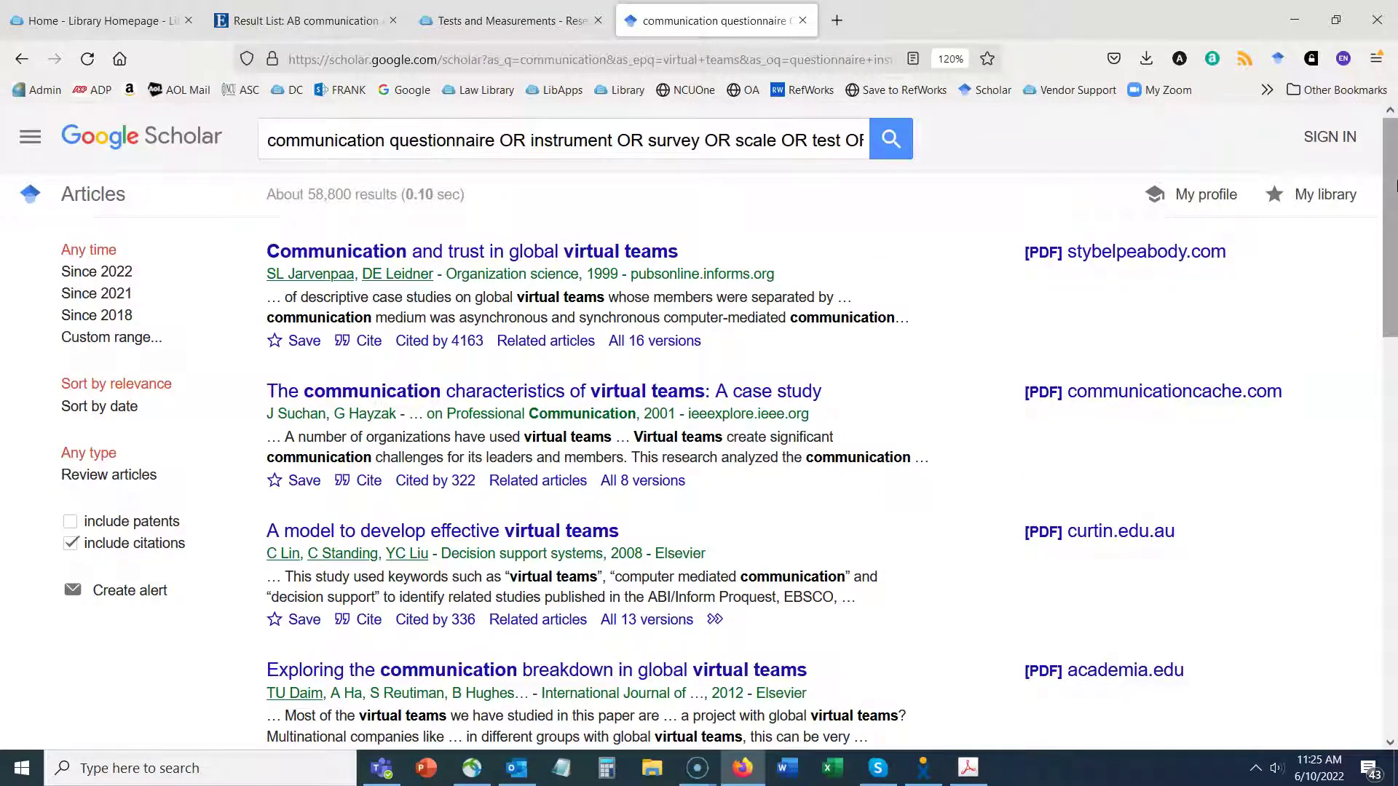
drag(1393, 188, 1392, 413)
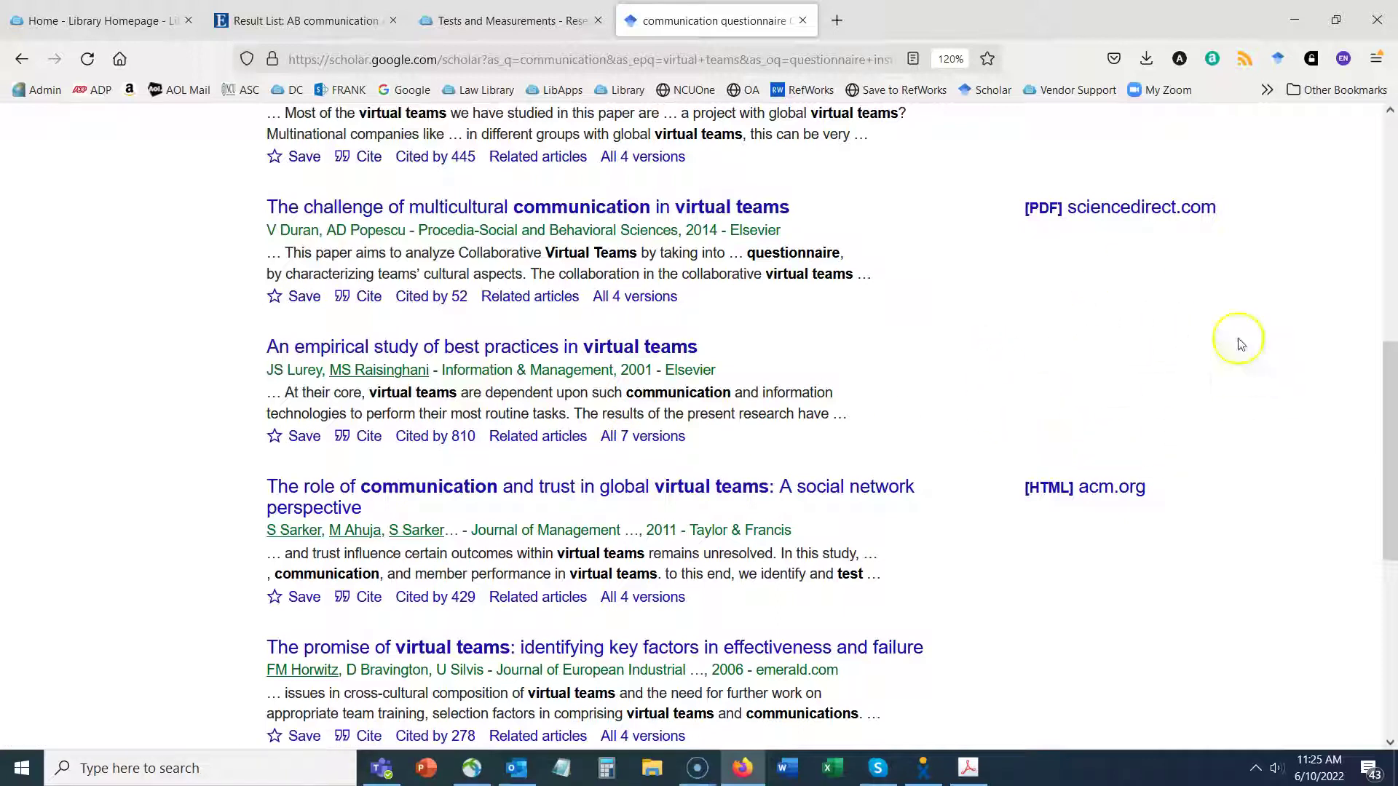
drag(1392, 417, 1392, 512)
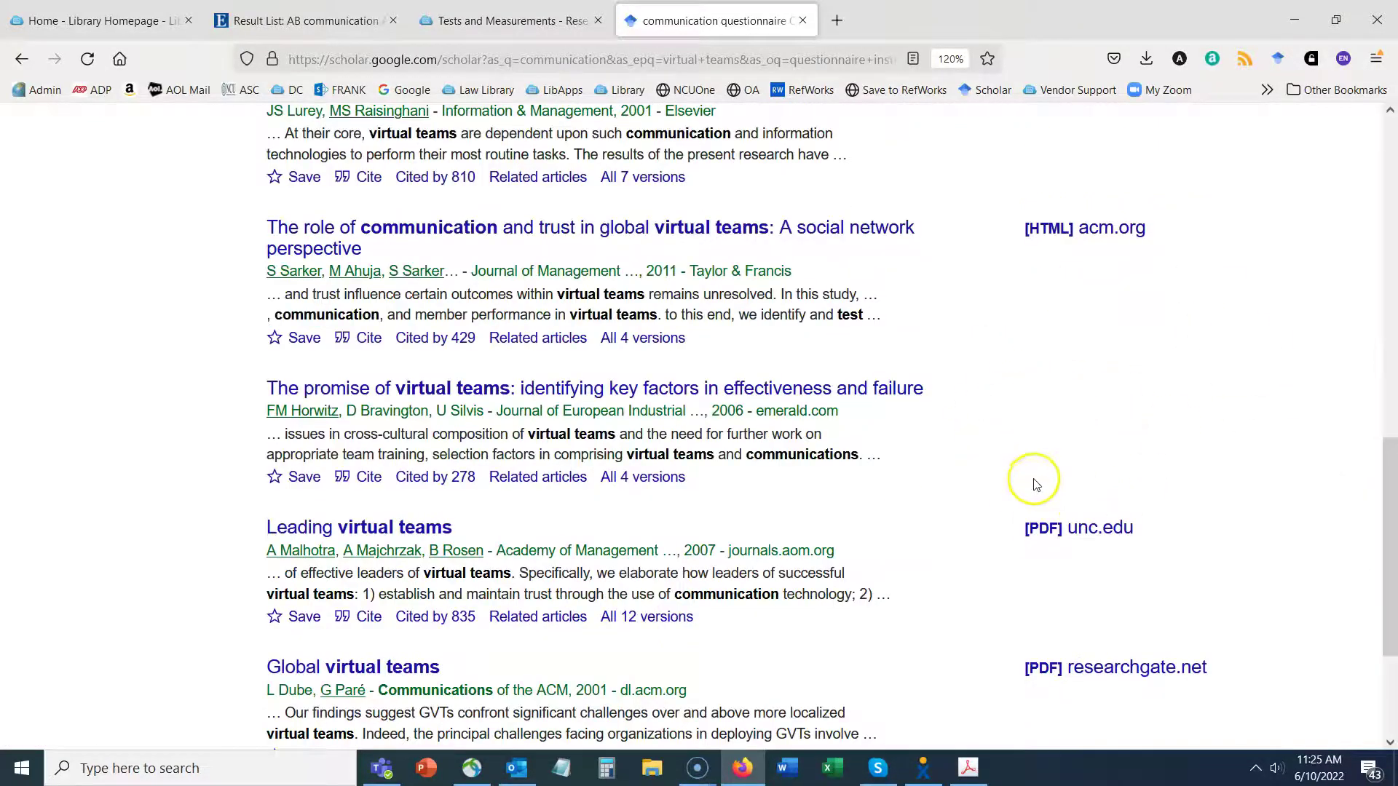
scroll(1392, 361, up, 1)
drag(1392, 361, 1391, 188)
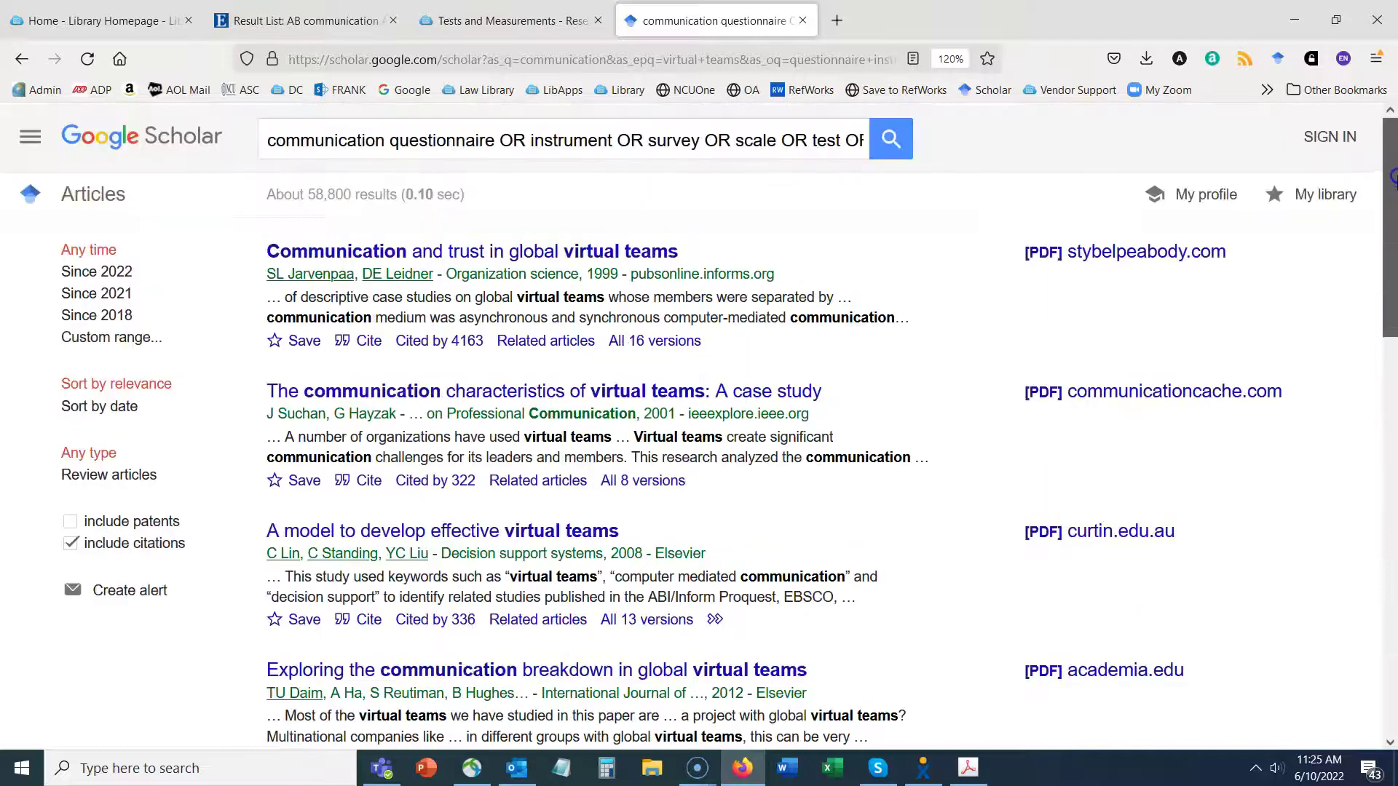
click(30, 138)
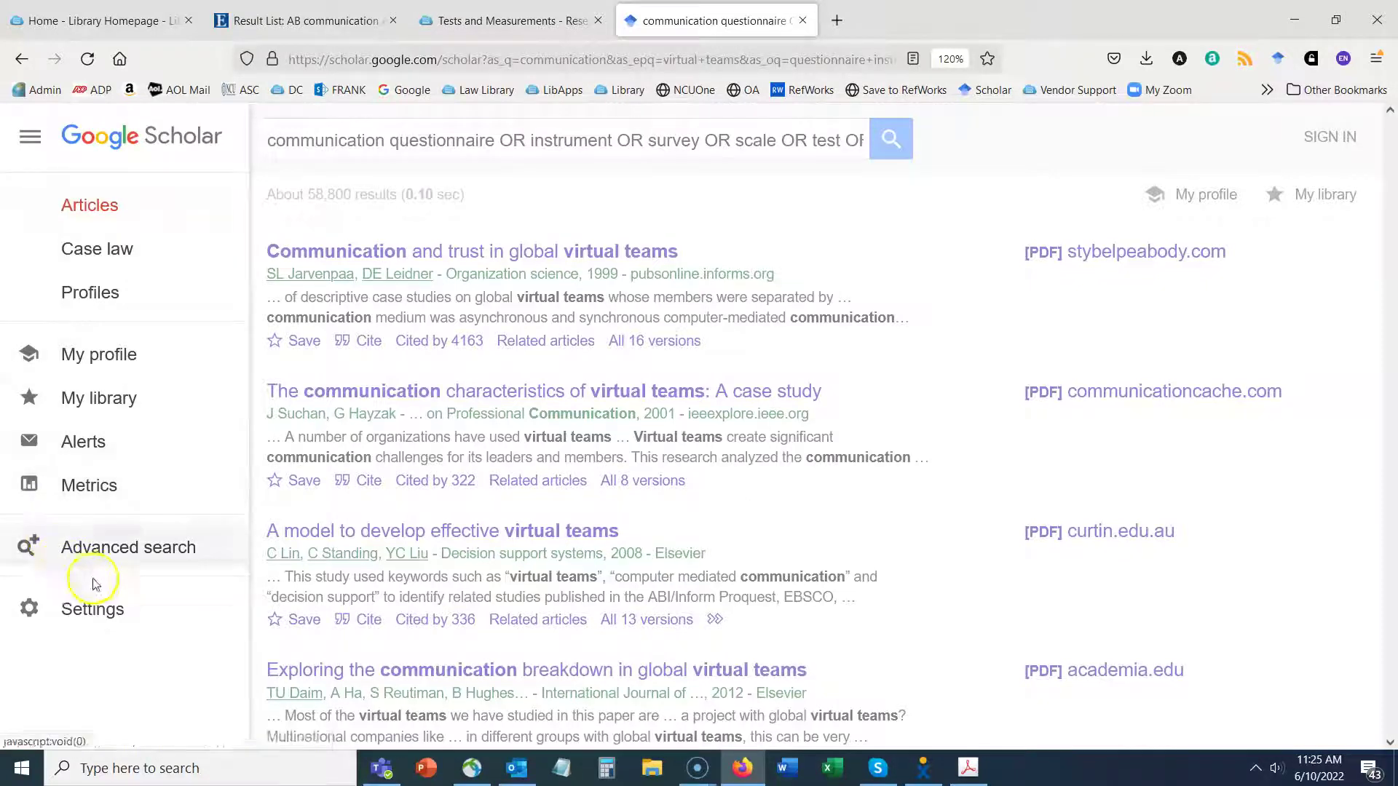
click(100, 605)
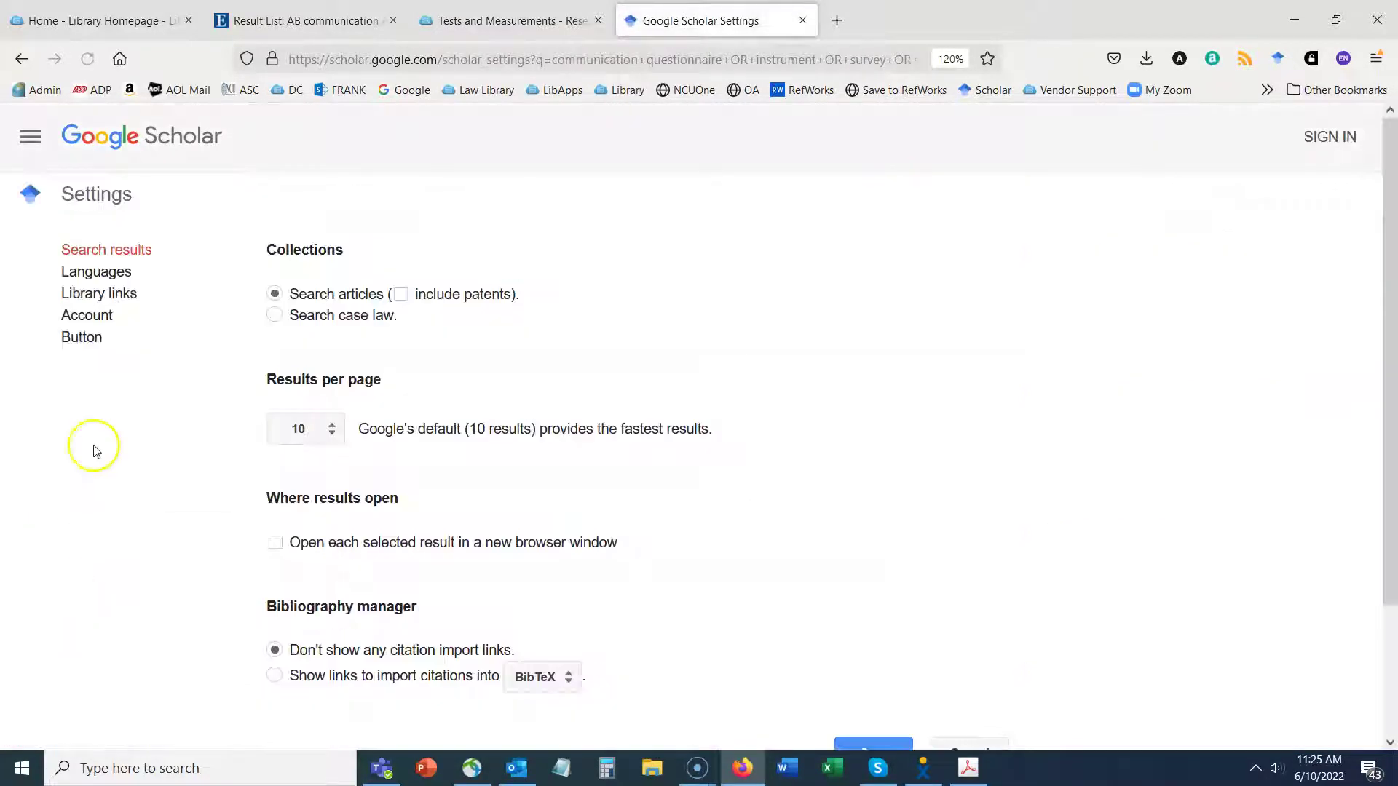
click(109, 297)
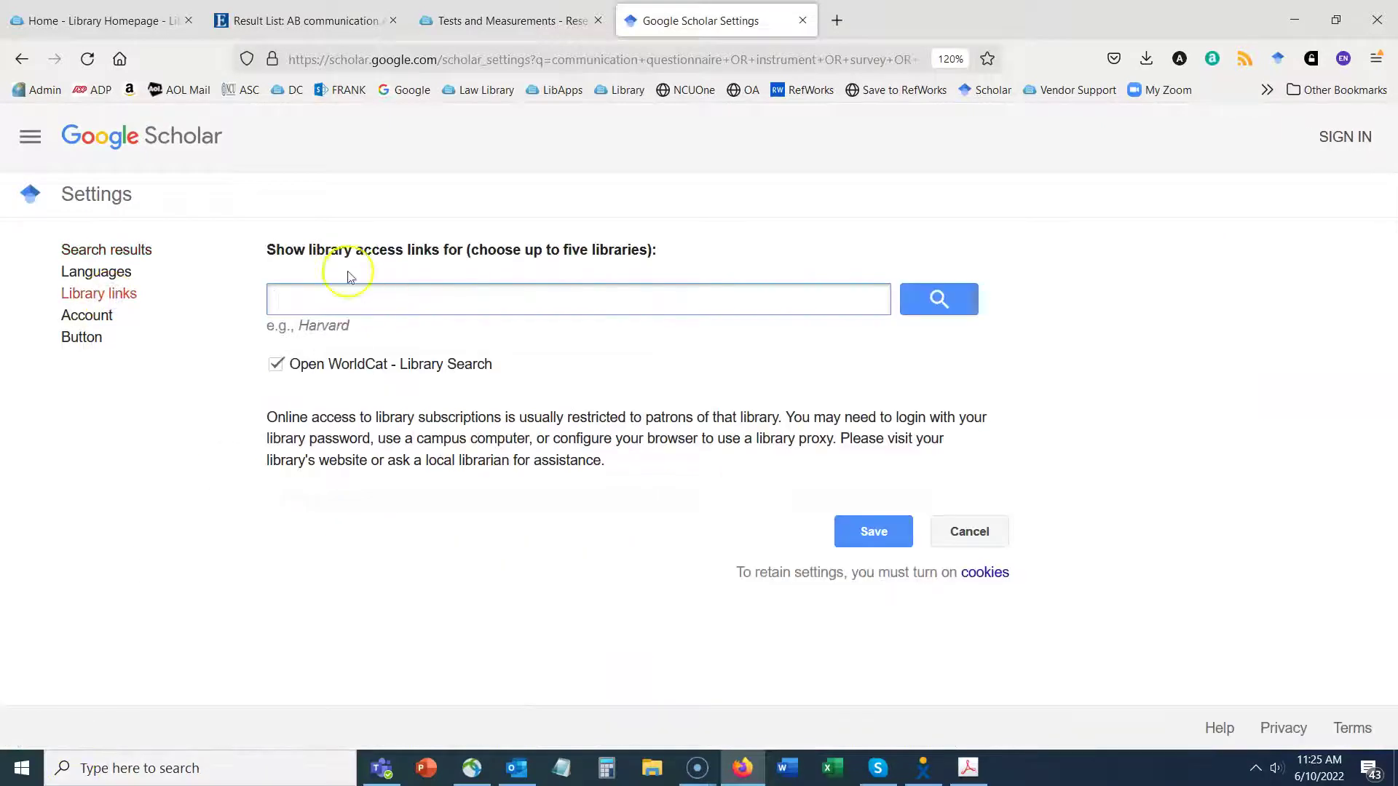
click(131, 247)
click(104, 298)
Find the "northcentral" library, enable the Northcentral University - Full Text @ NCU access links, and save the settings.
text(nor)
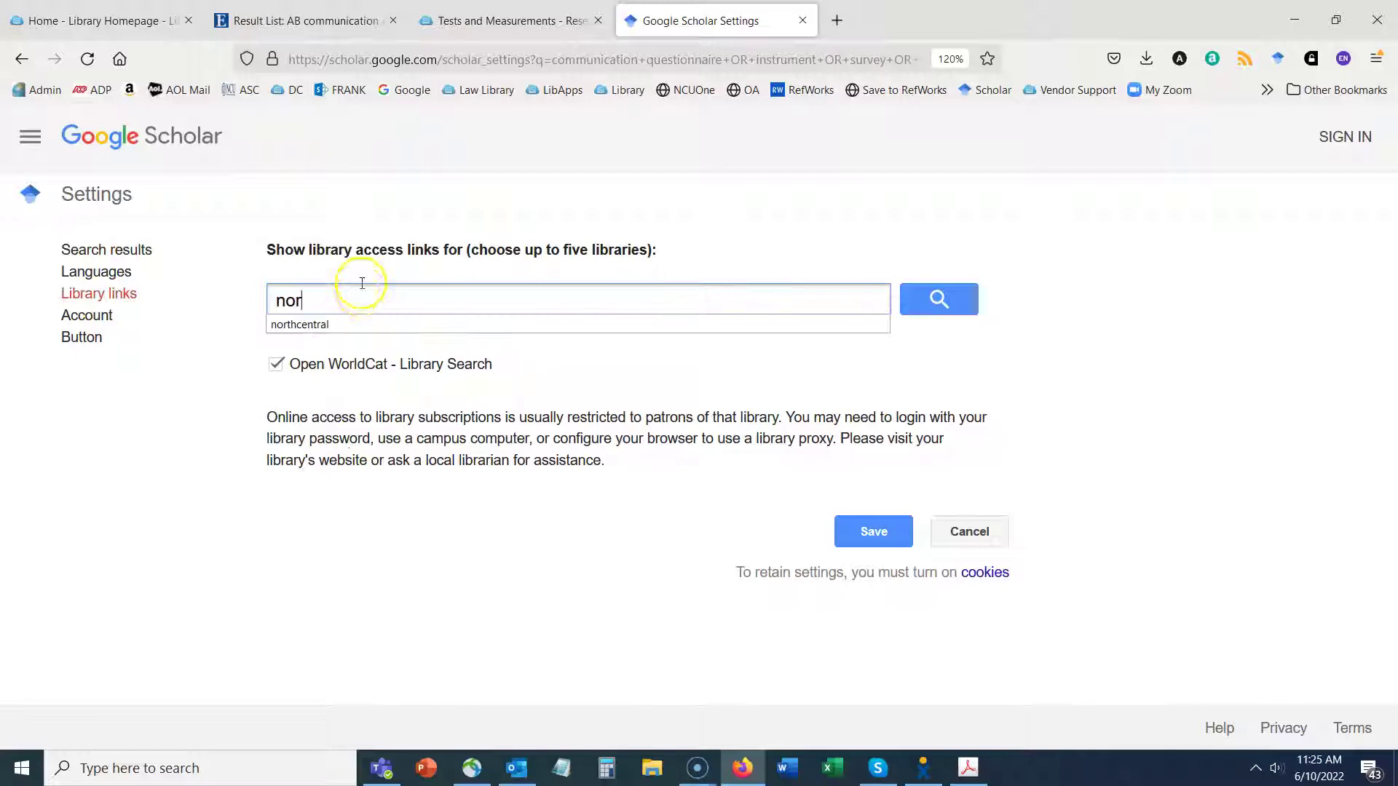
click(337, 323)
click(945, 300)
click(276, 408)
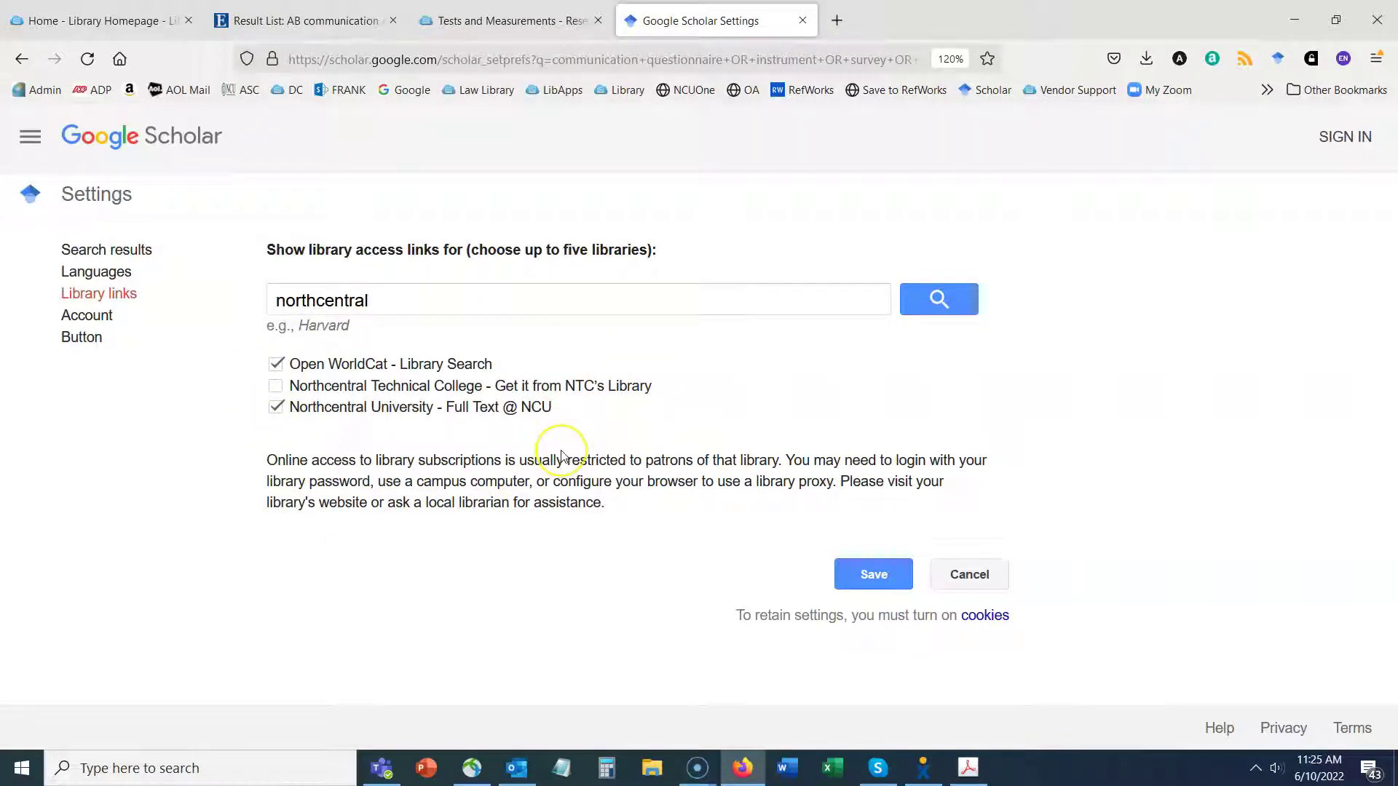
click(876, 574)
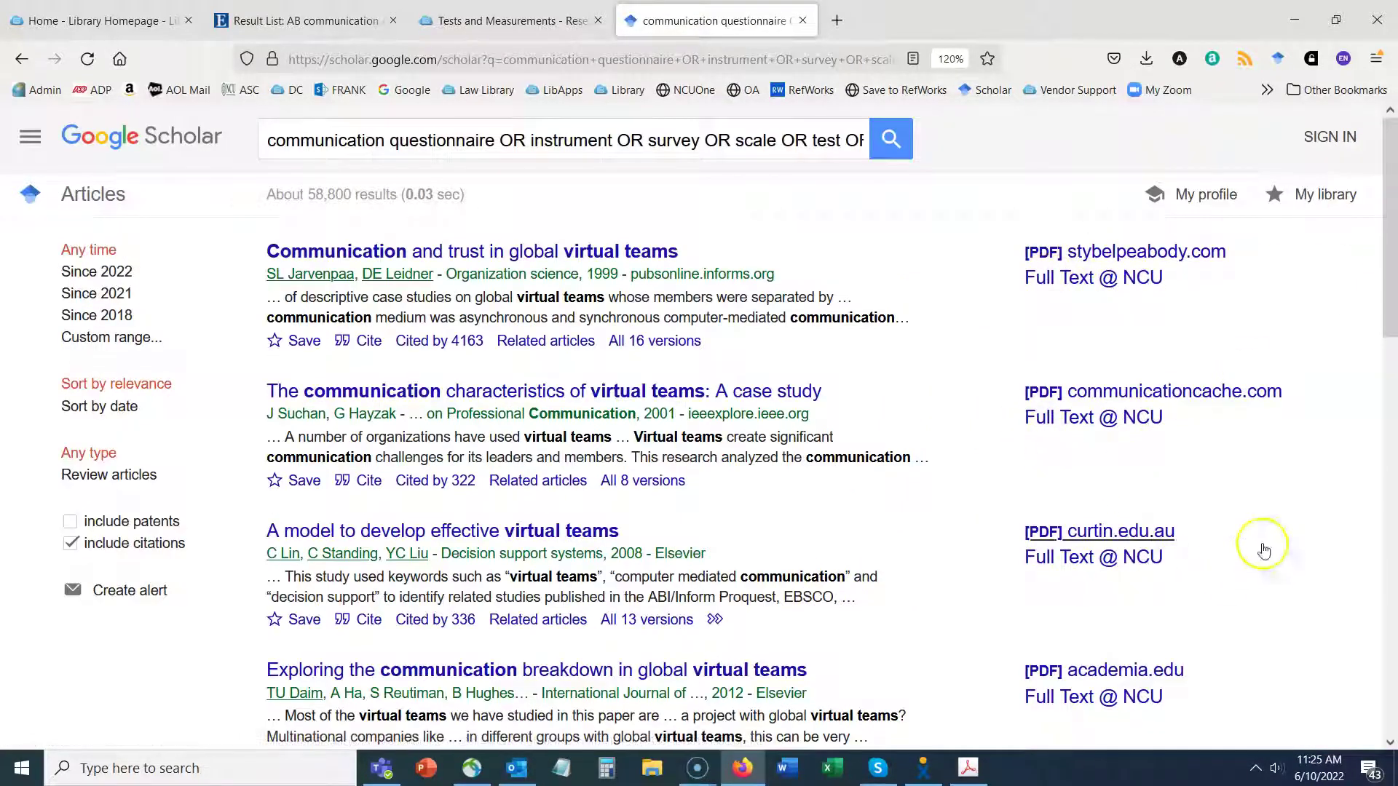
Examine the first page of article results for Full Text @ NCU and other full-text links.
scroll(1381, 313, down, 10)
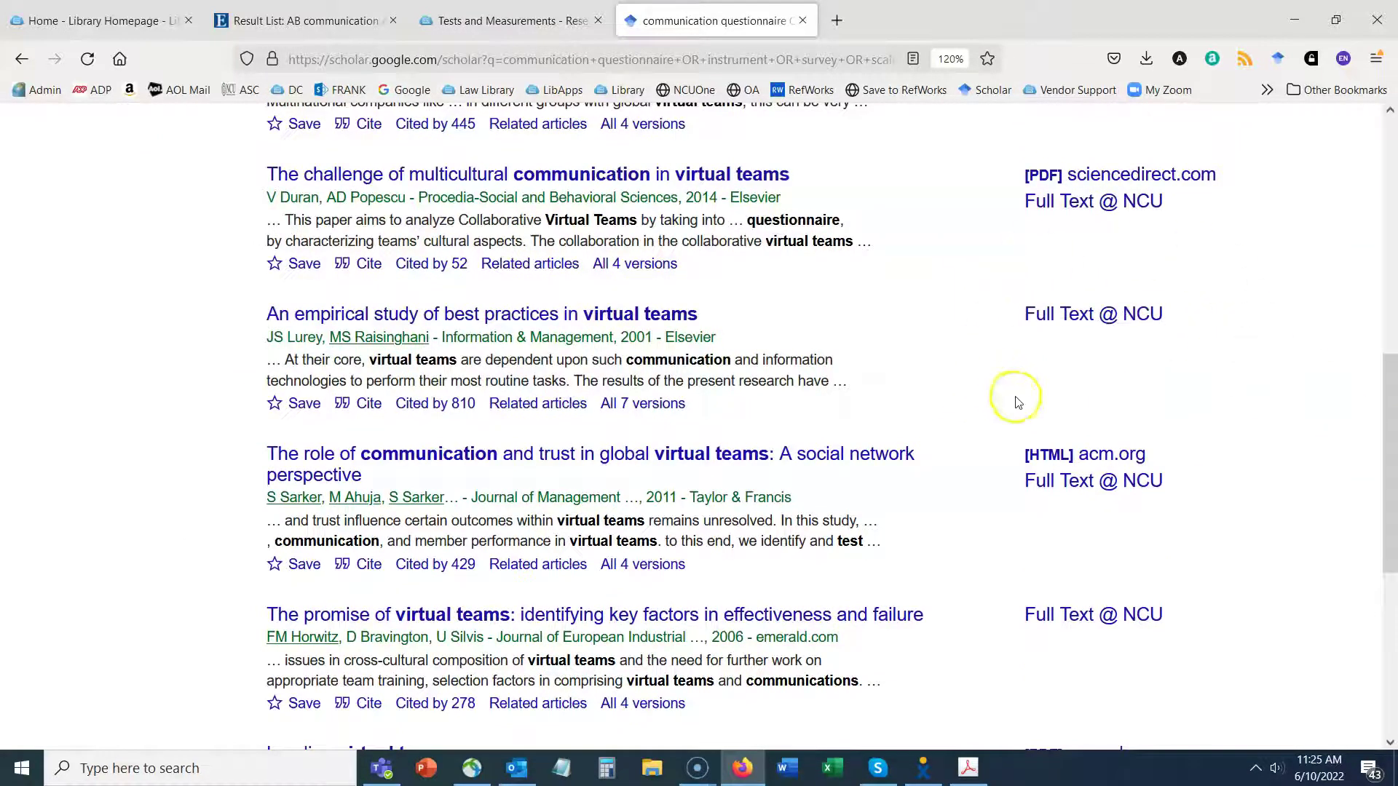
scroll(1381, 390, down, 3)
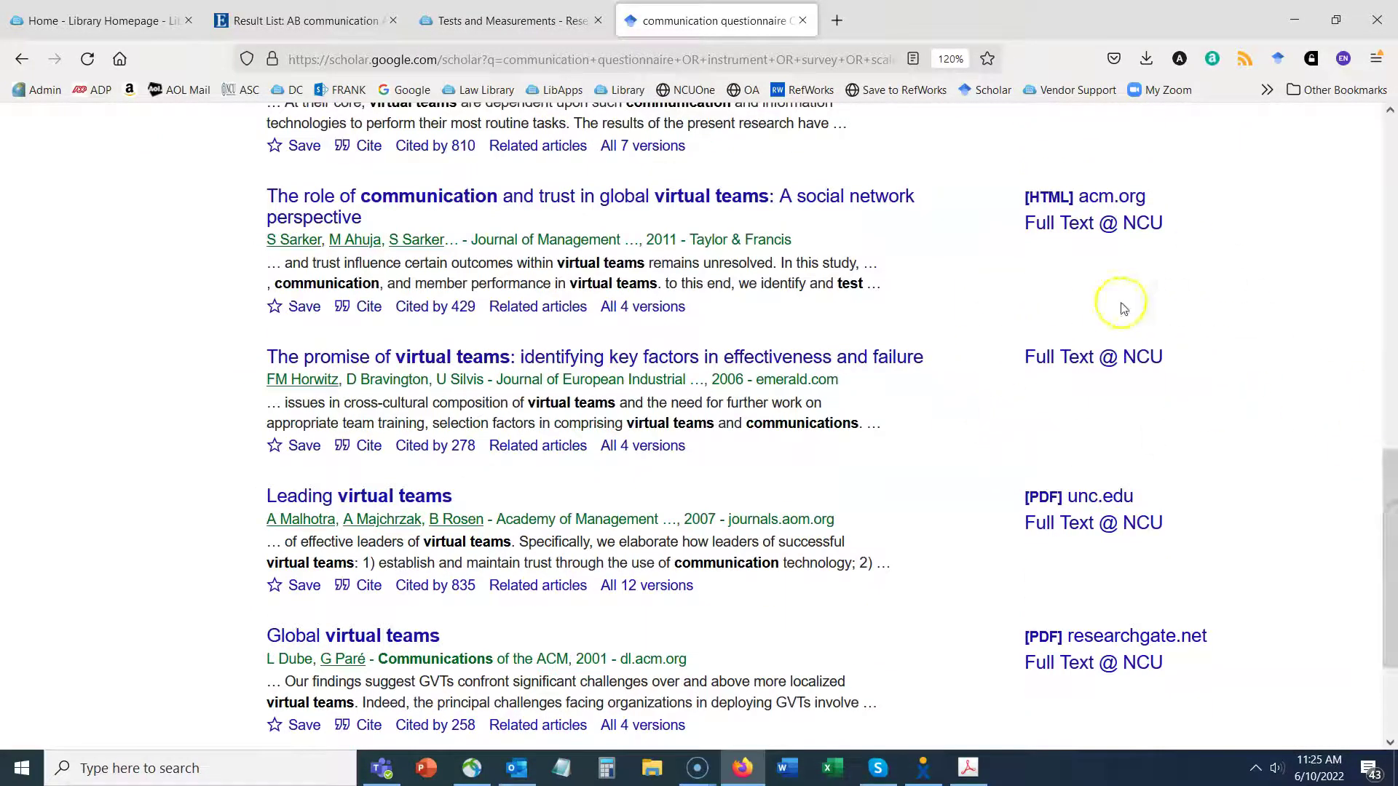
drag(1389, 560, 1392, 616)
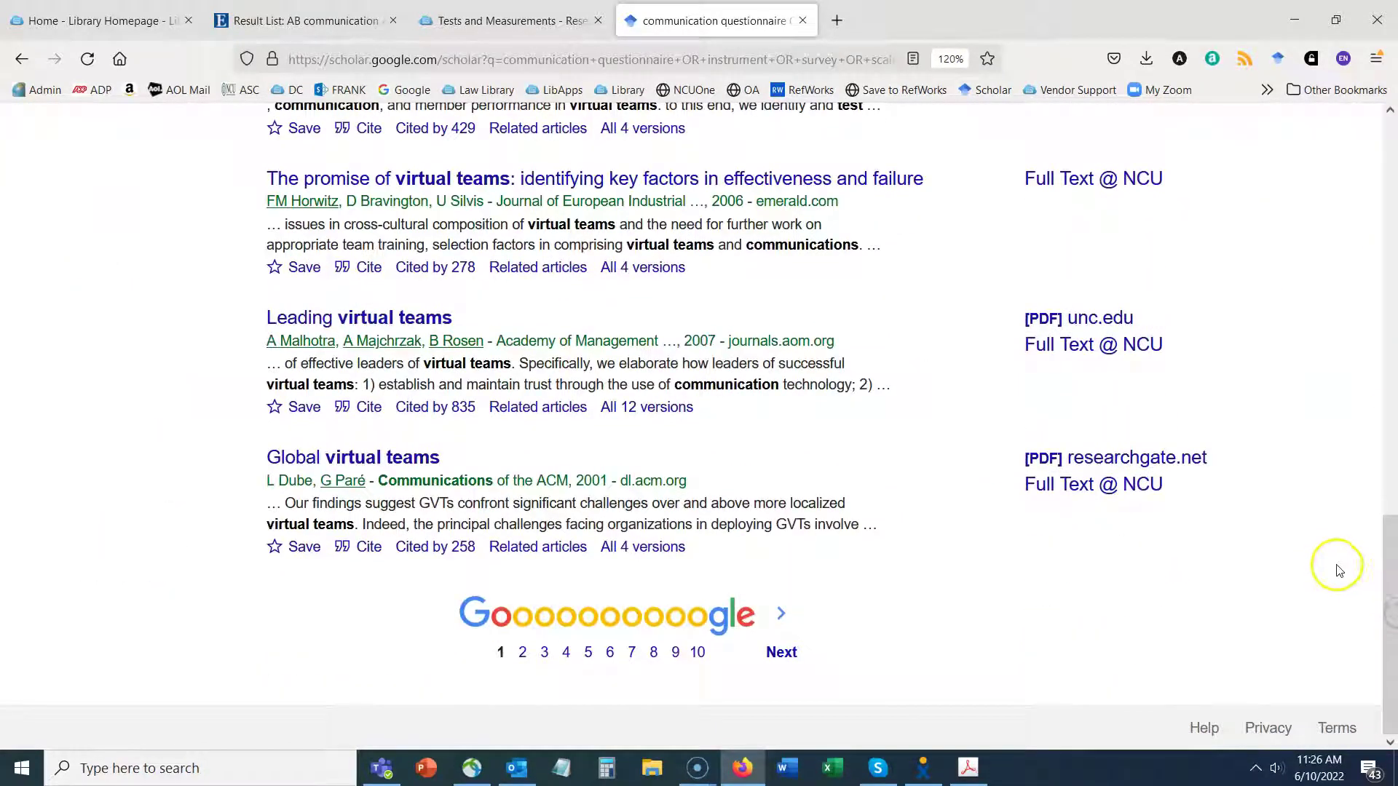
drag(1390, 584, 1392, 583)
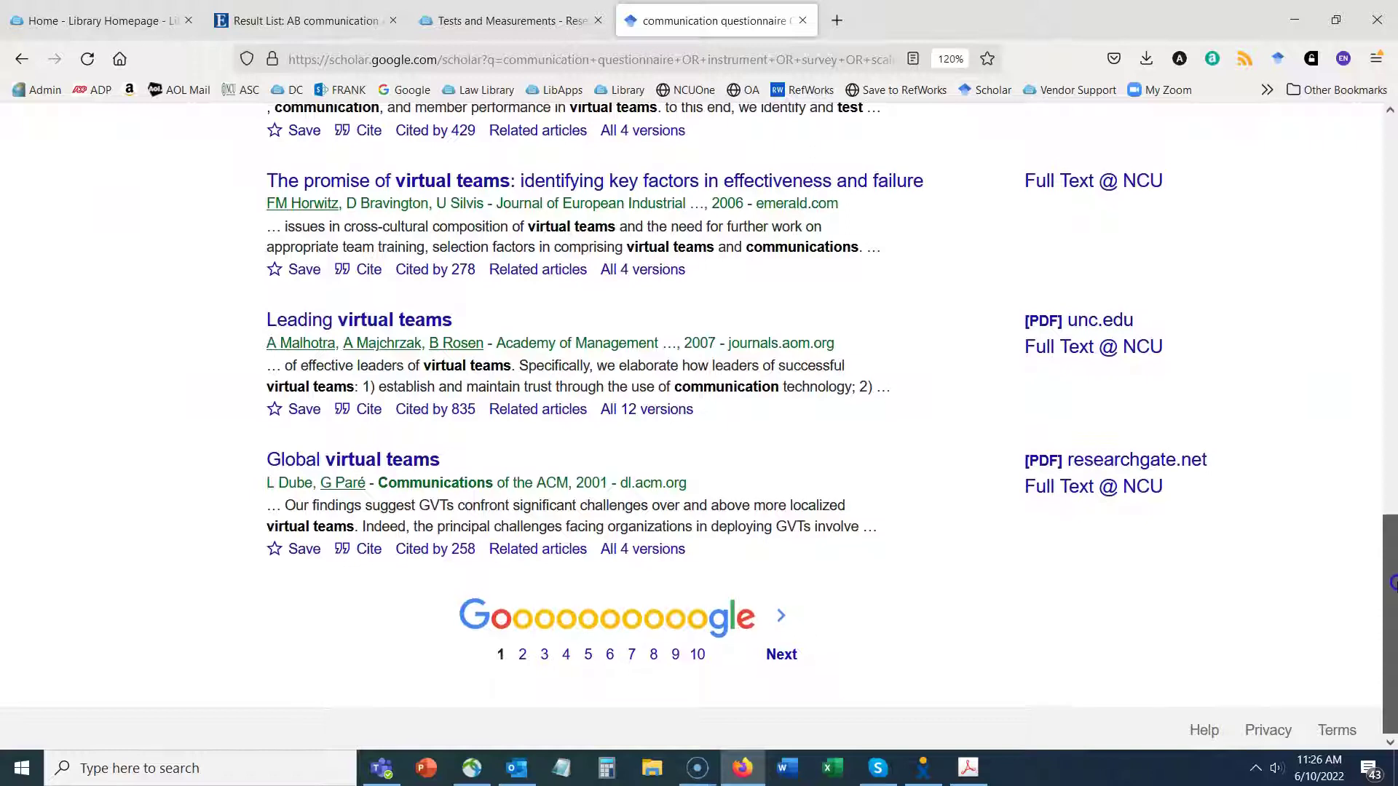
drag(1385, 251, 1391, 197)
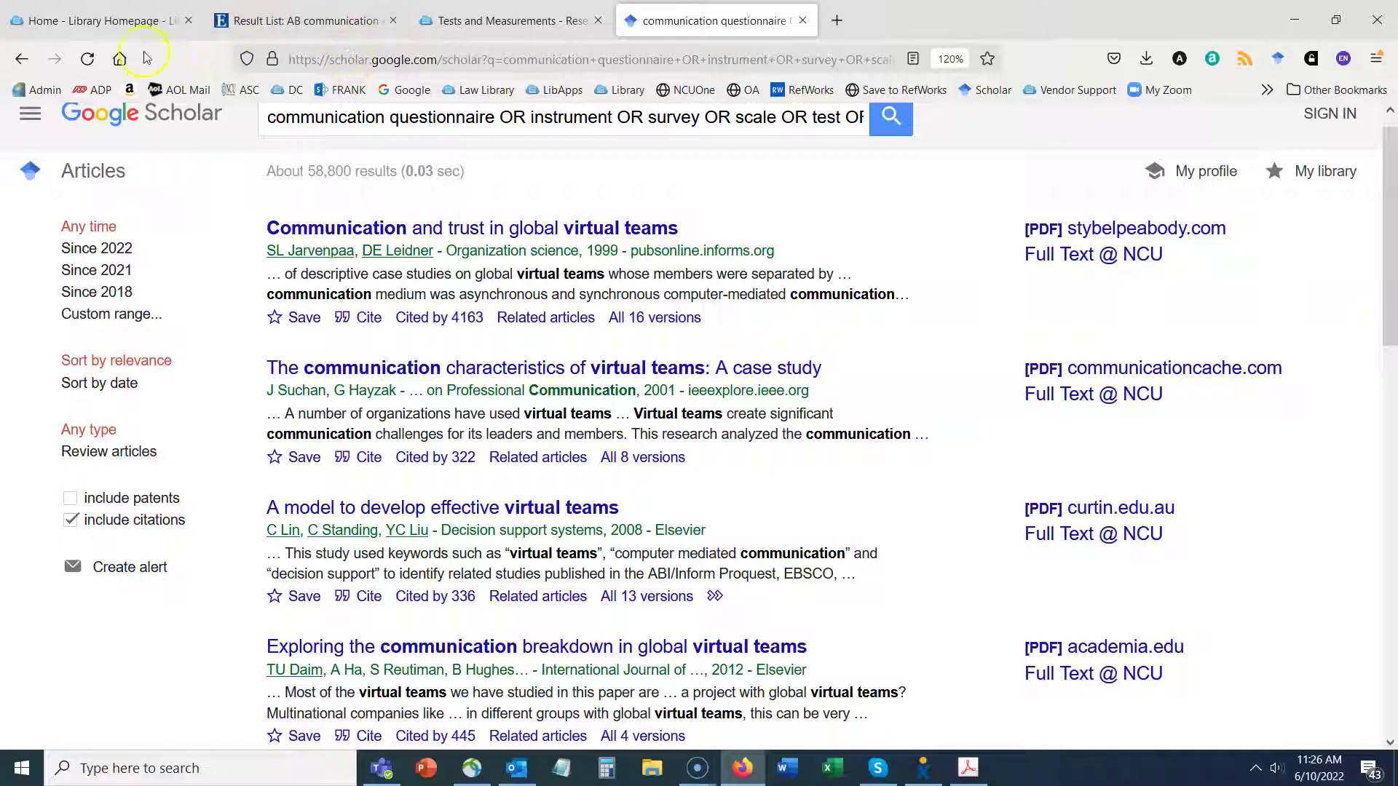
Return to the library's Tests and Measurements guide and open ProQuest Dissertations & Theses Global from its list of databases.
click(127, 21)
click(306, 20)
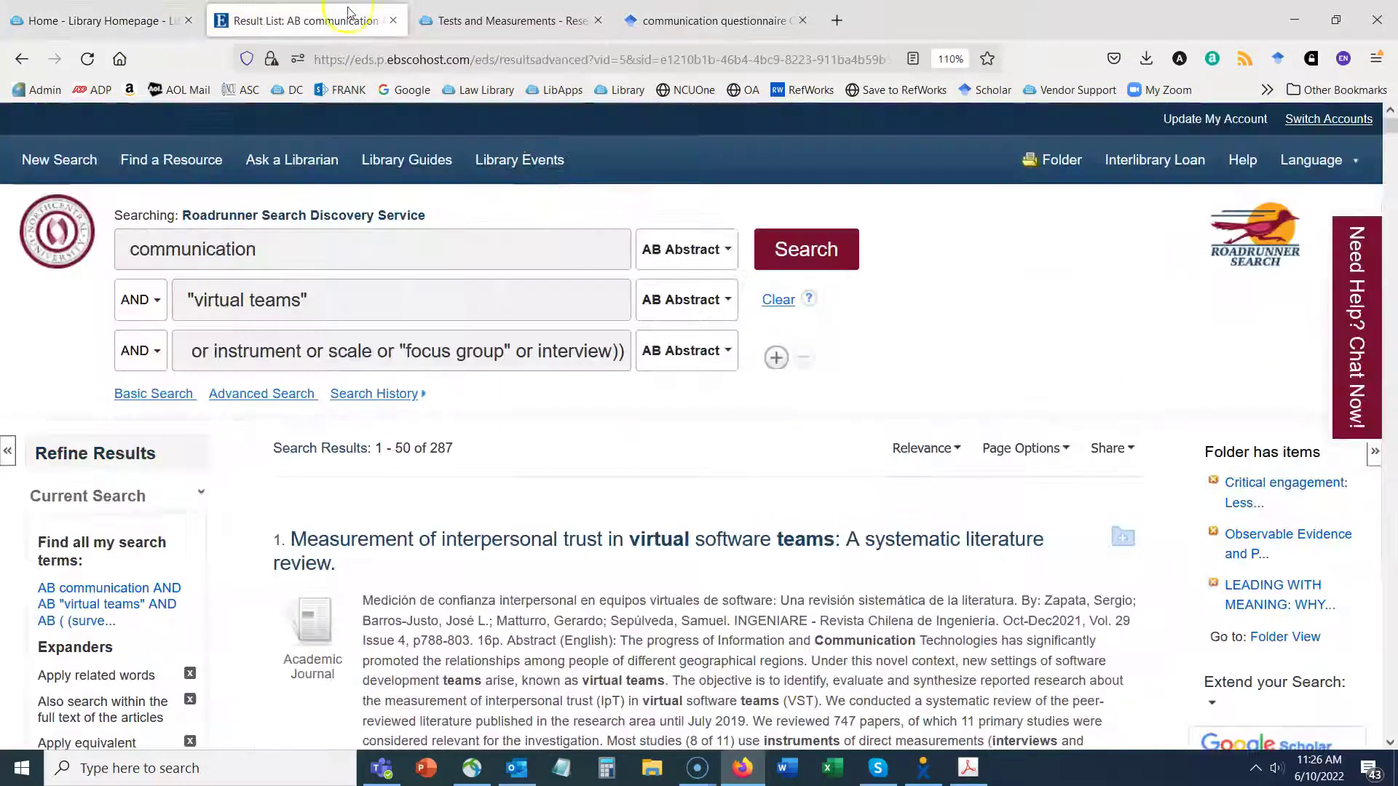
key(ctrl+Tab)
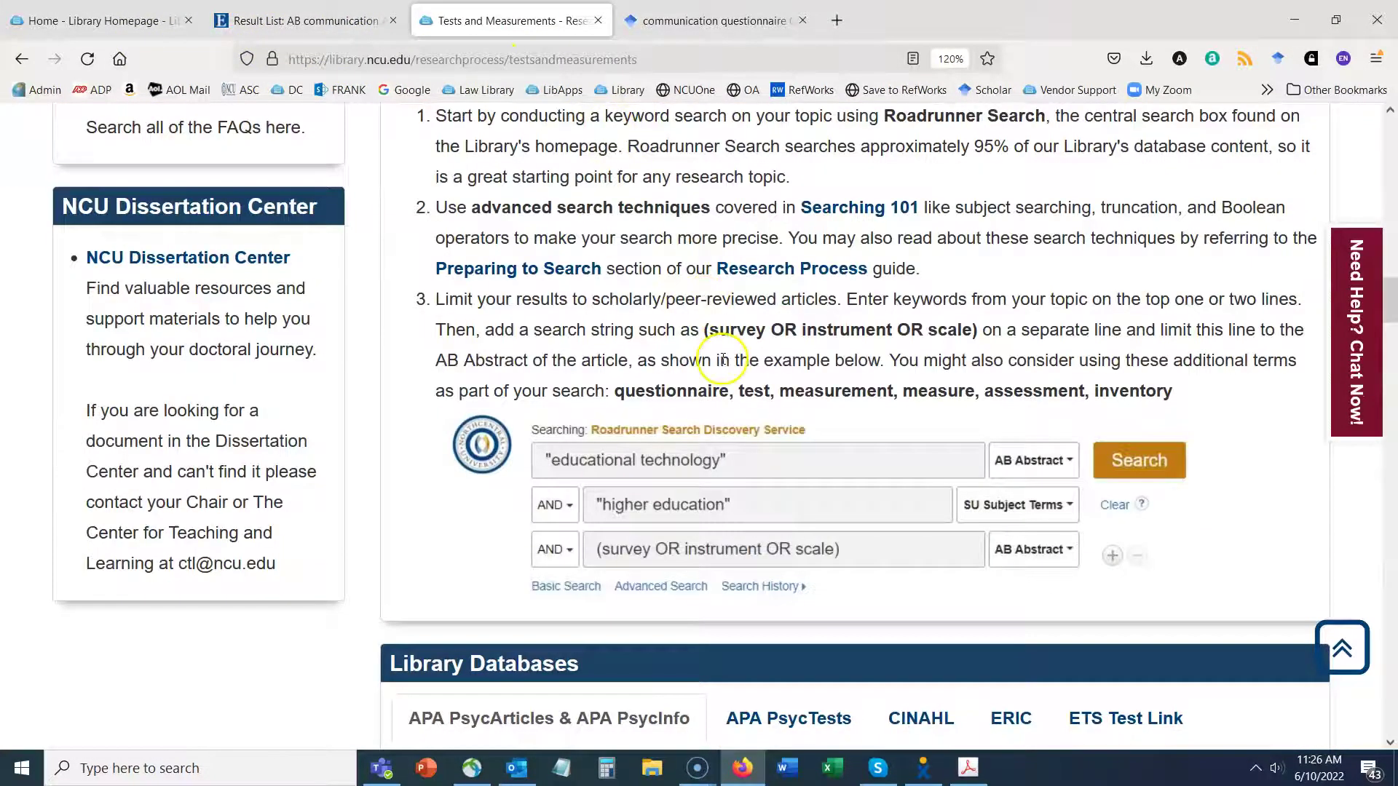
scroll(717, 350, down, 4)
scroll(722, 359, down, 4)
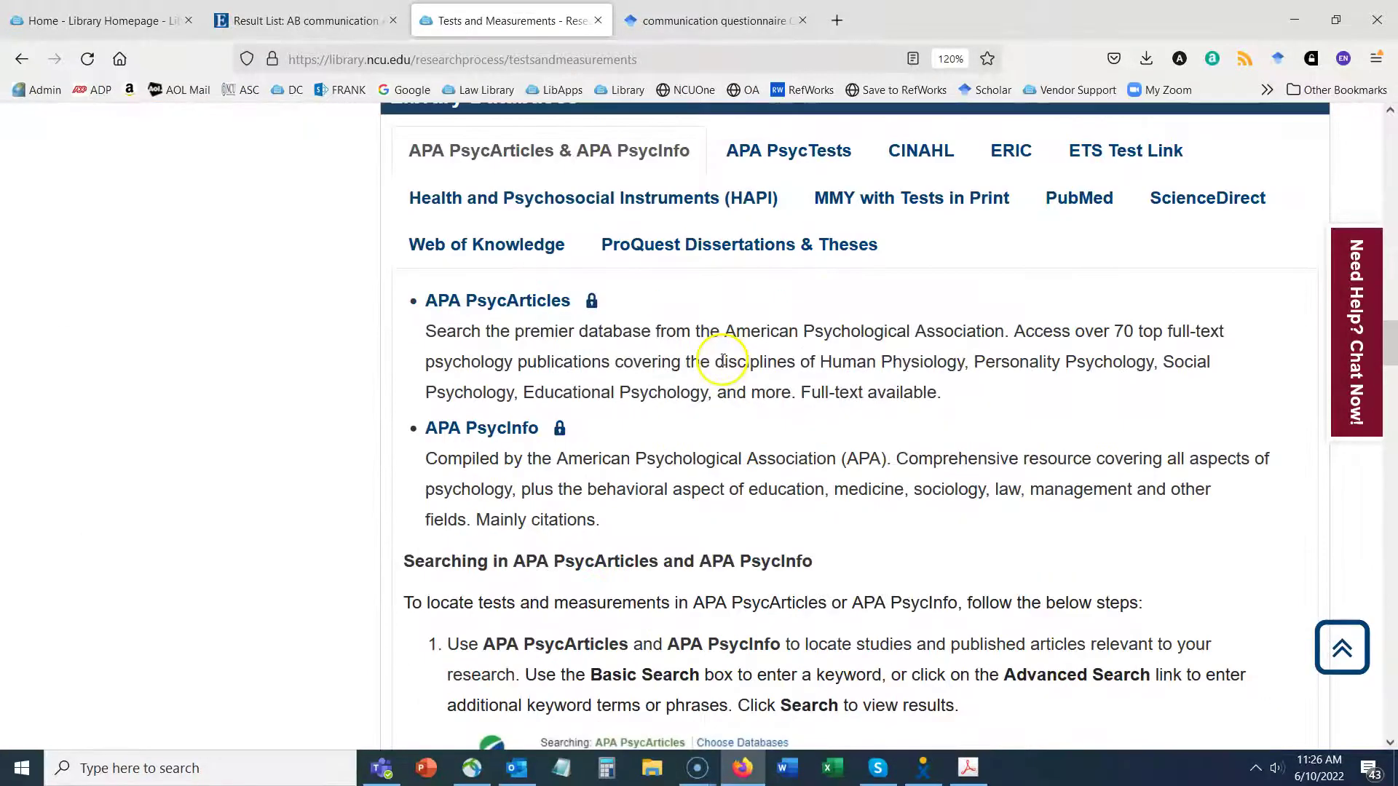
click(640, 246)
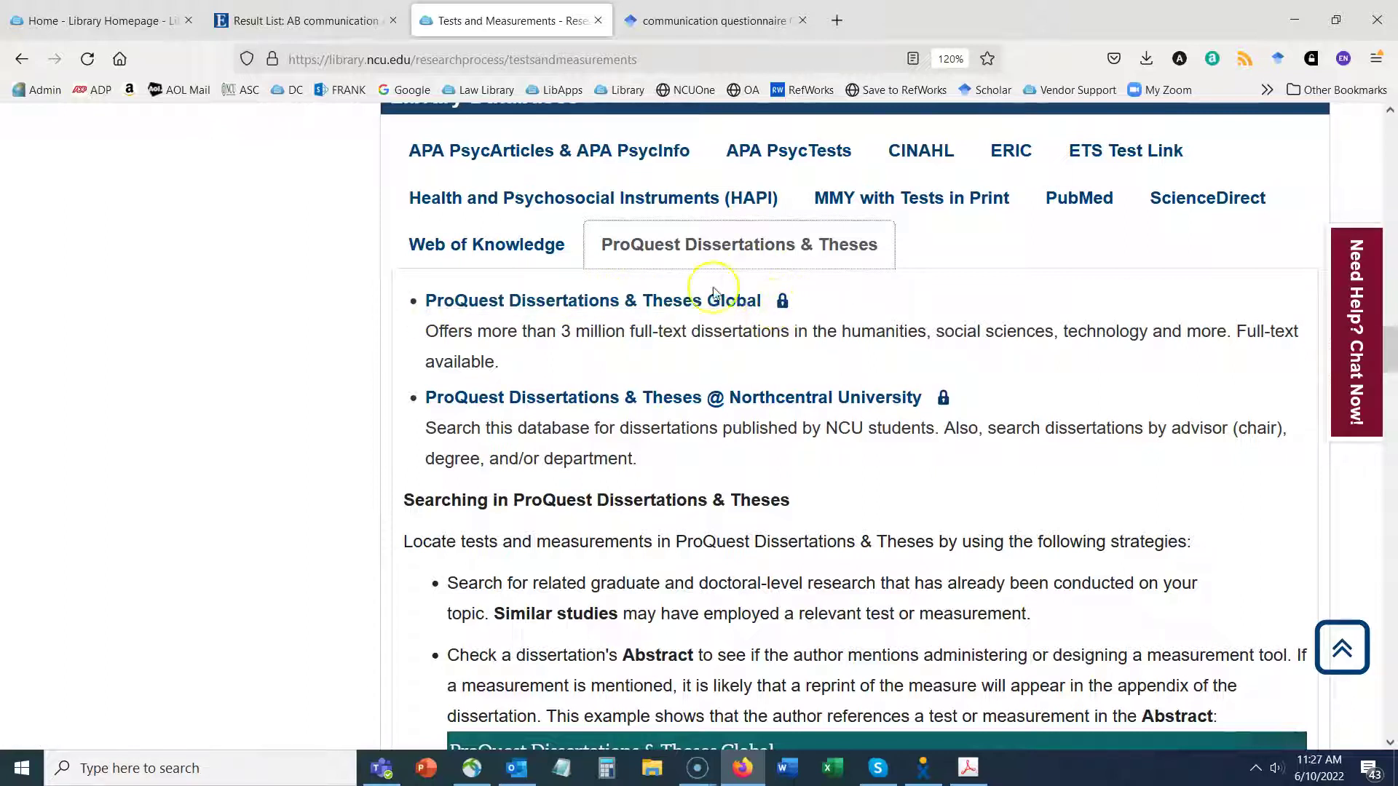
click(735, 302)
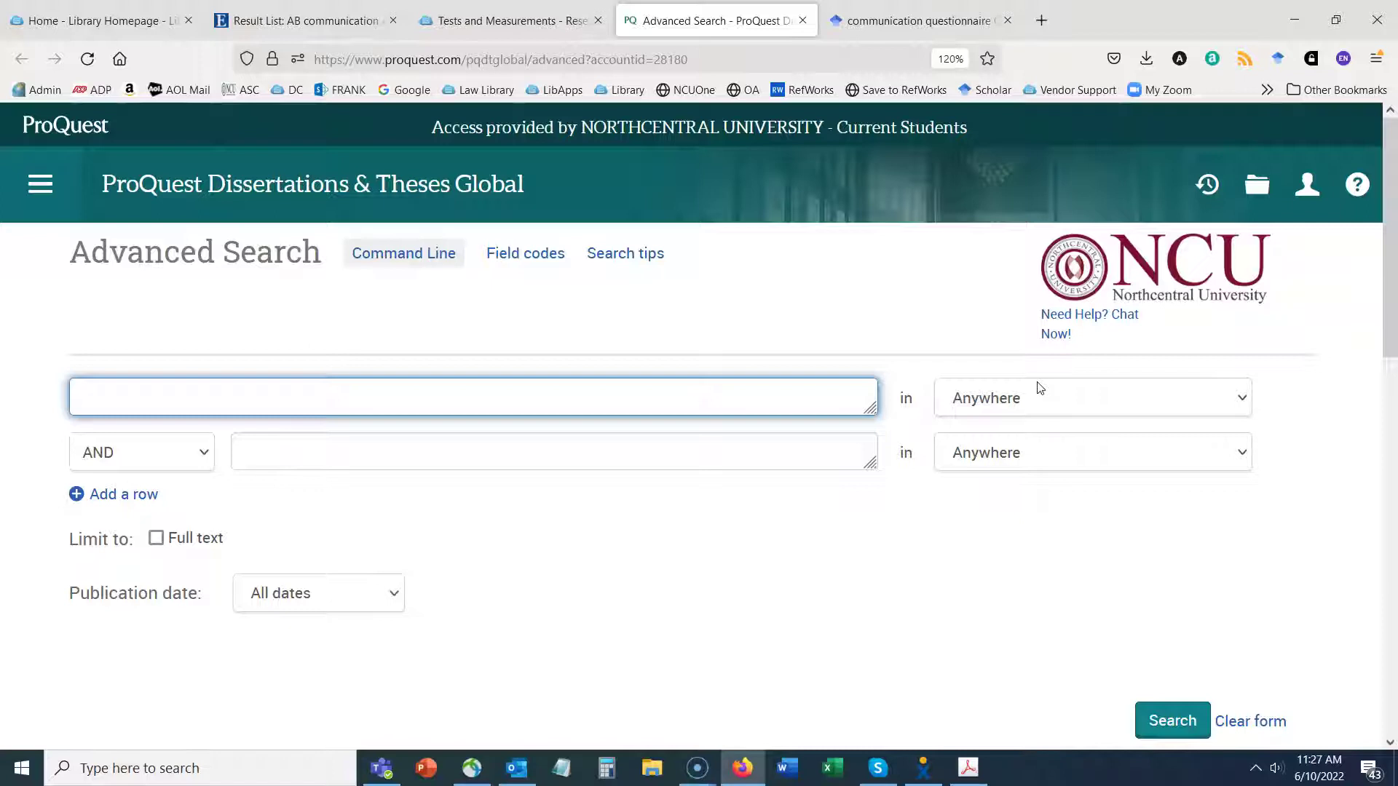
click(509, 20)
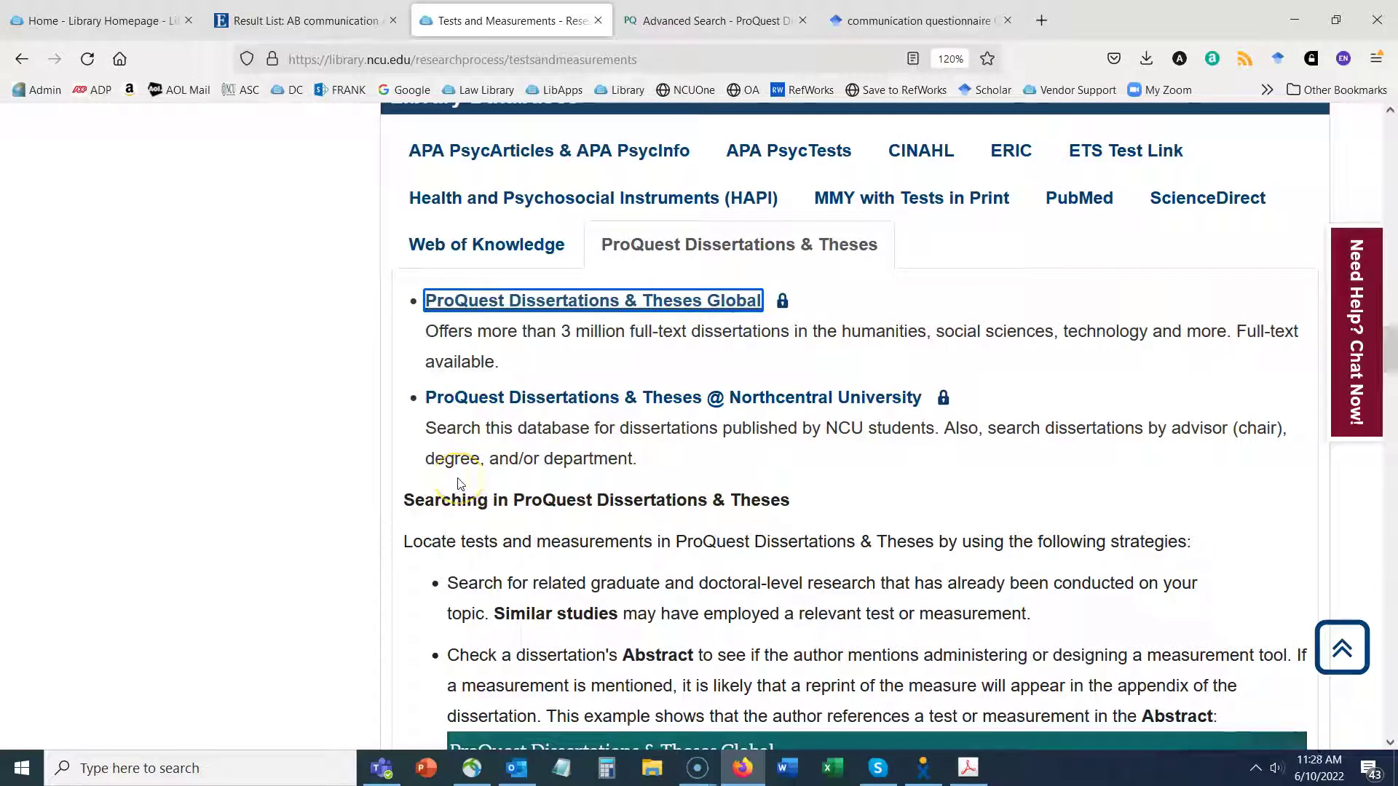
click(622, 26)
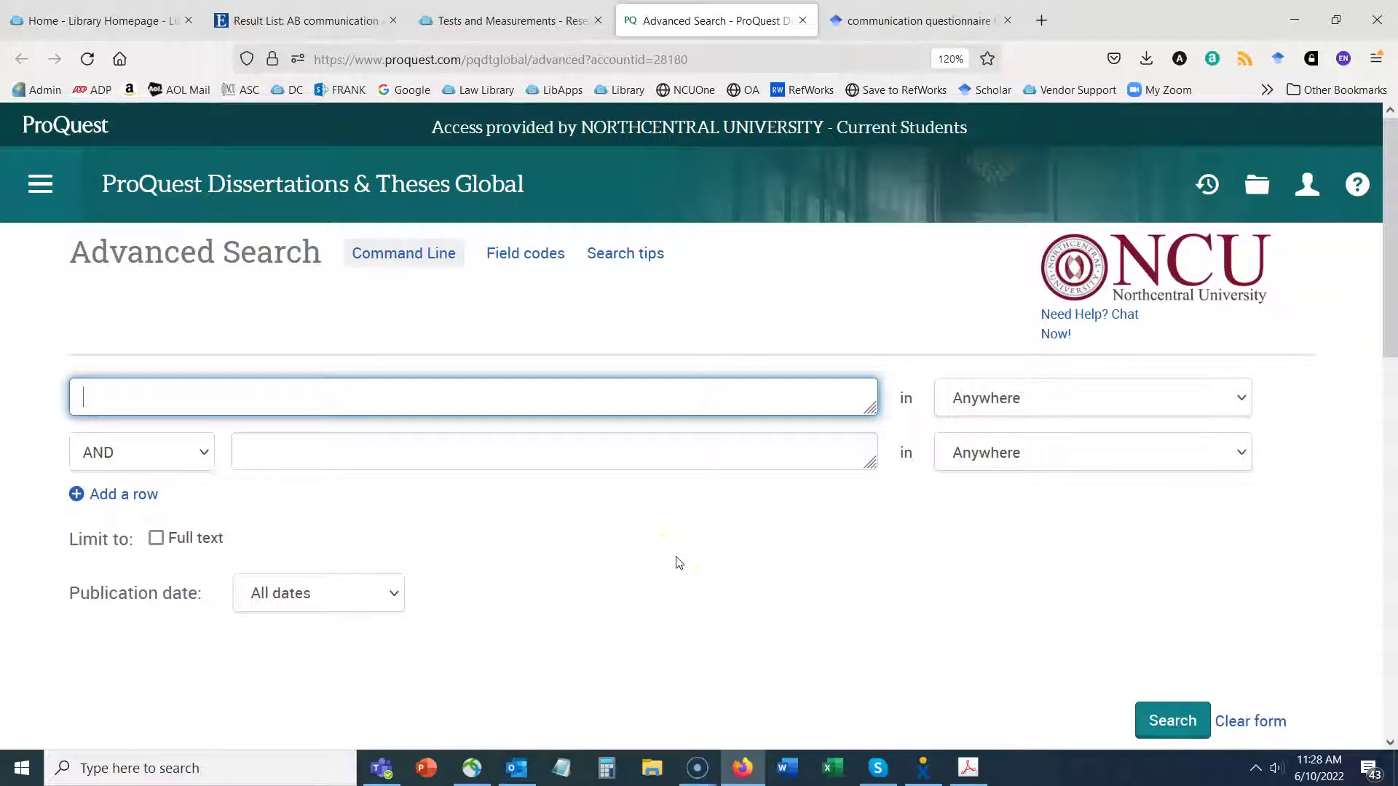
Set the first ProQuest search row to "communication", limited to Document title — TI.
text(")
key(BackSpace)
text(co )
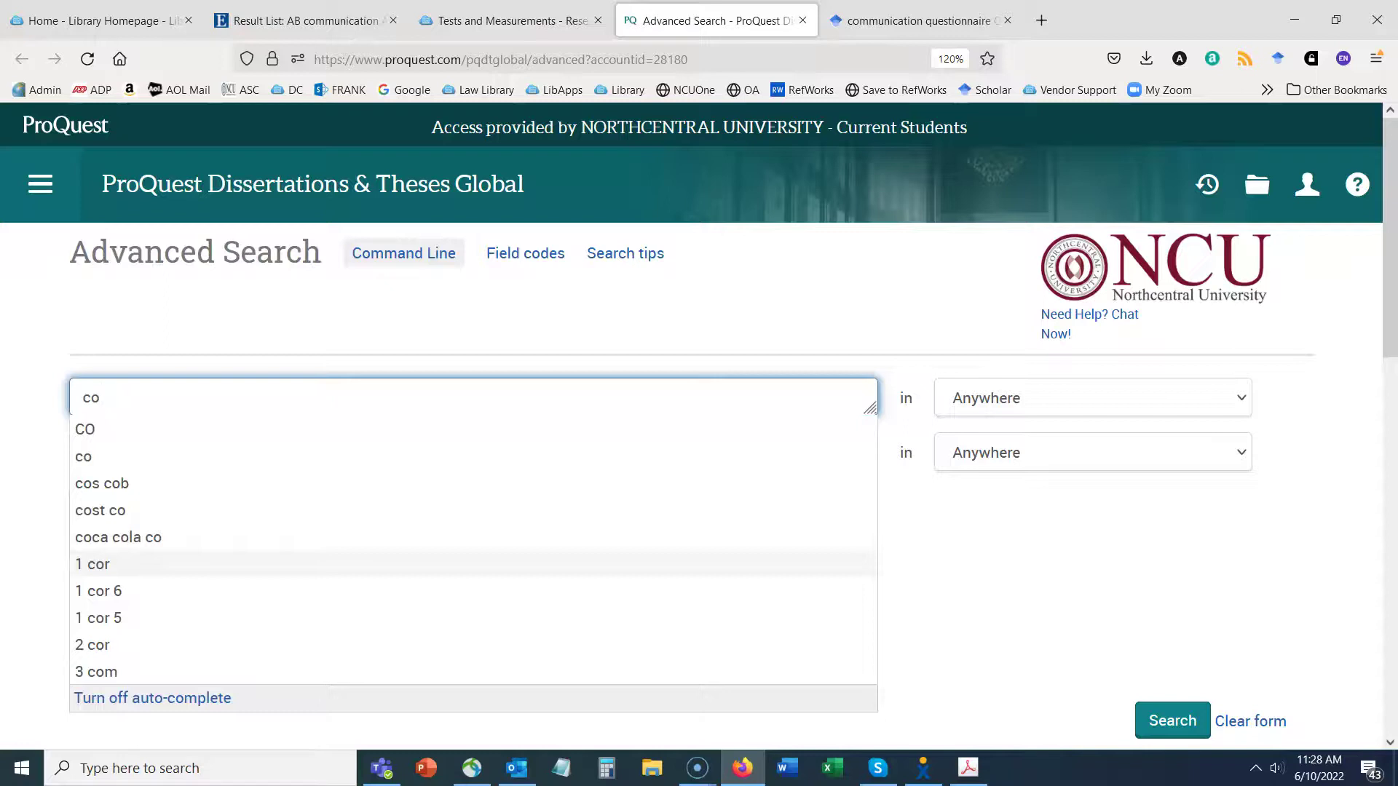
text(mmunication)
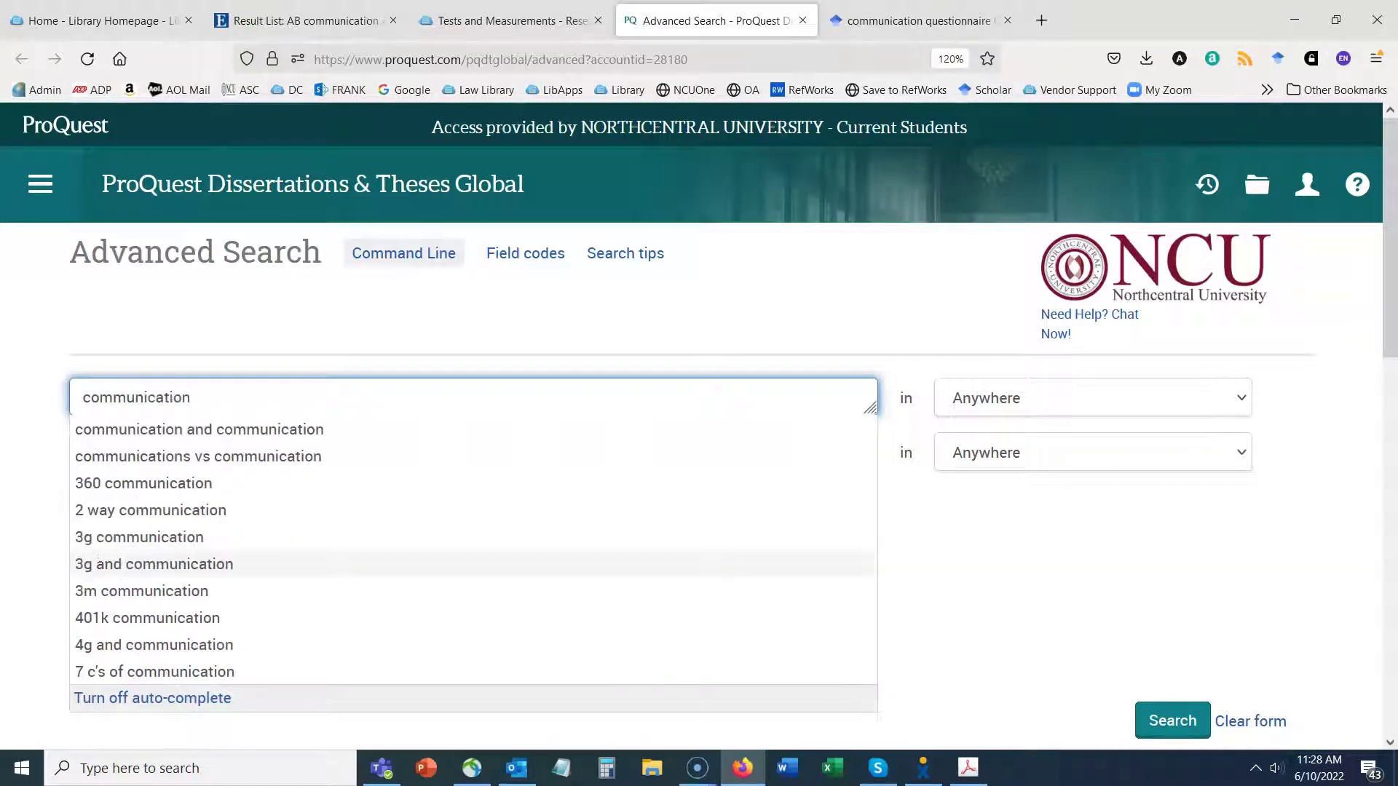
click(961, 397)
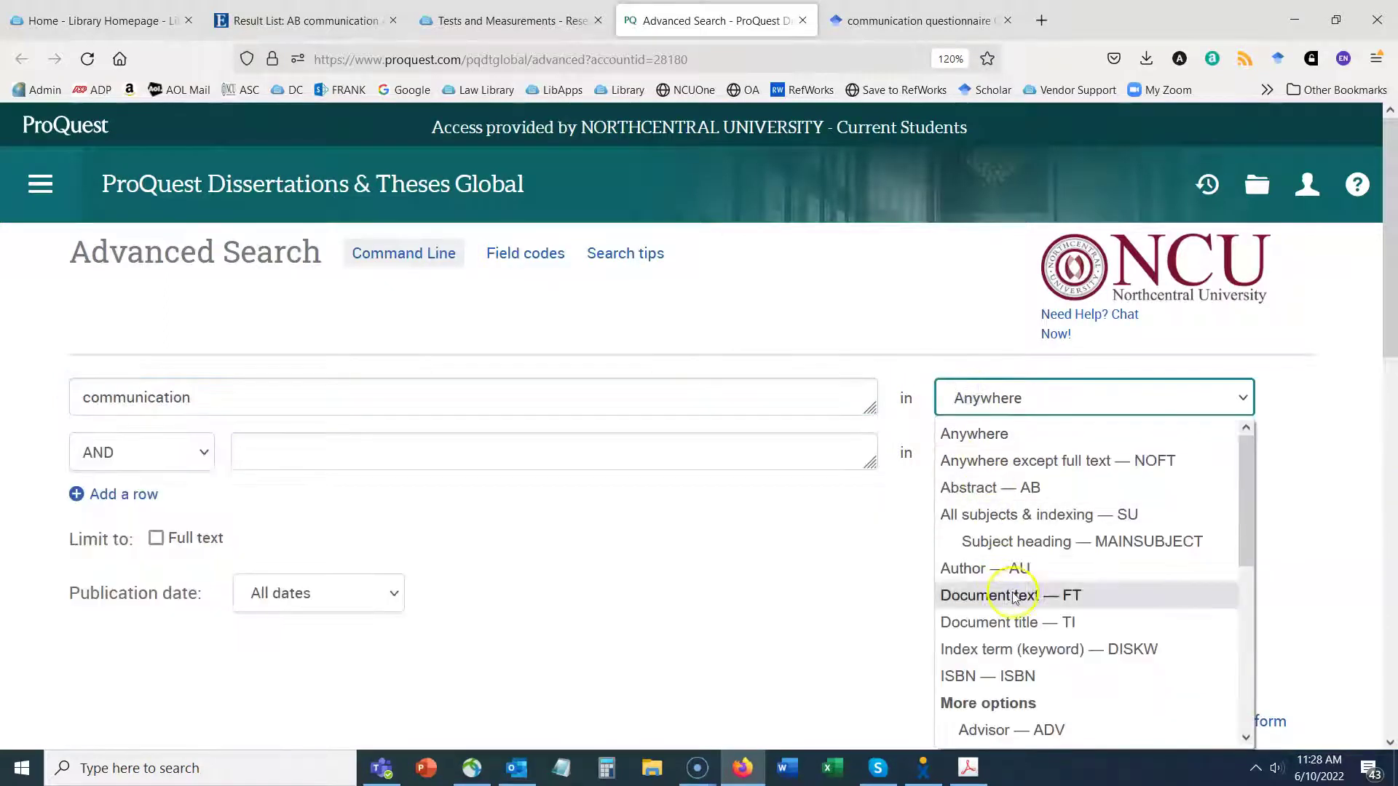
click(1017, 622)
Set the second search row to the quoted phrase "virtual teams", limited to Document title — TI.
click(417, 456)
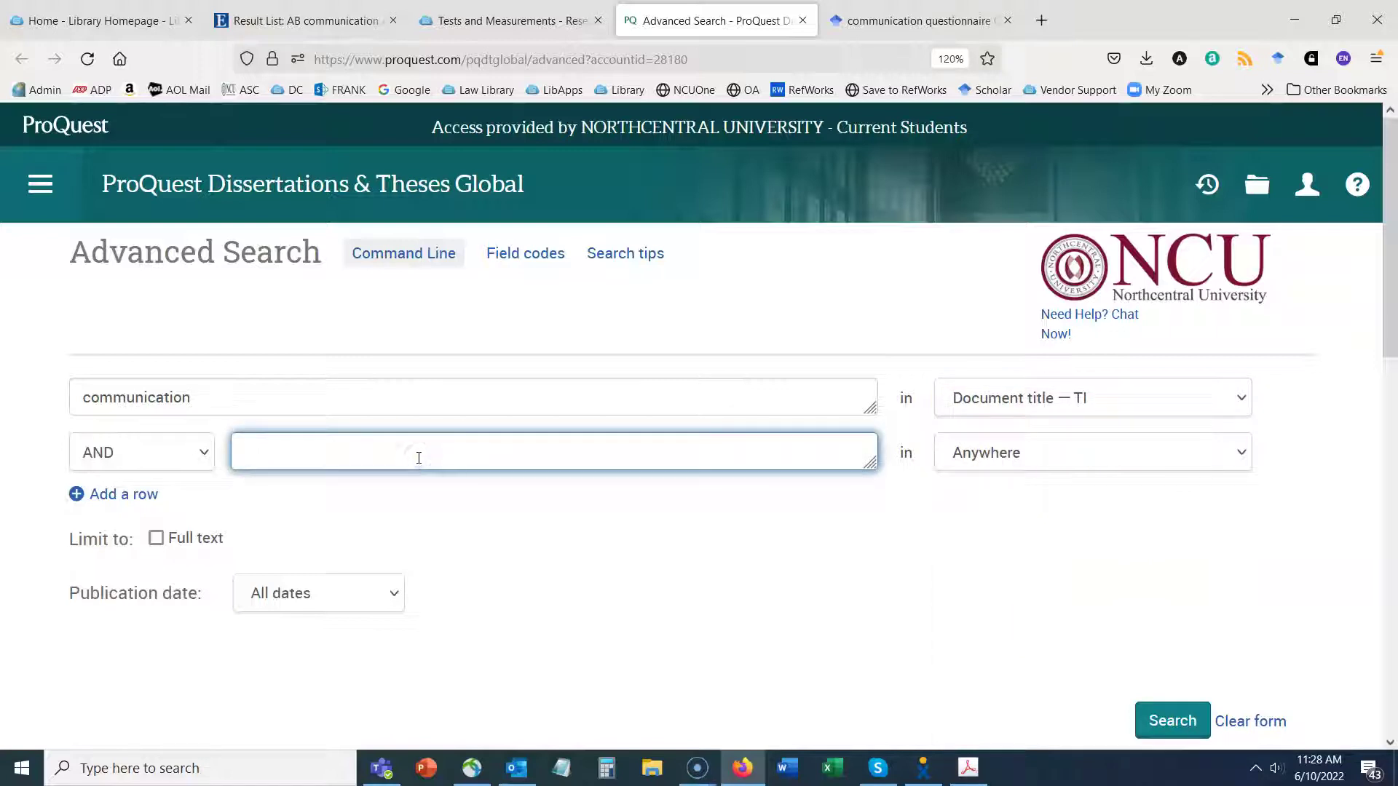
text("virtual teams")
click(1086, 453)
click(1054, 306)
click(908, 634)
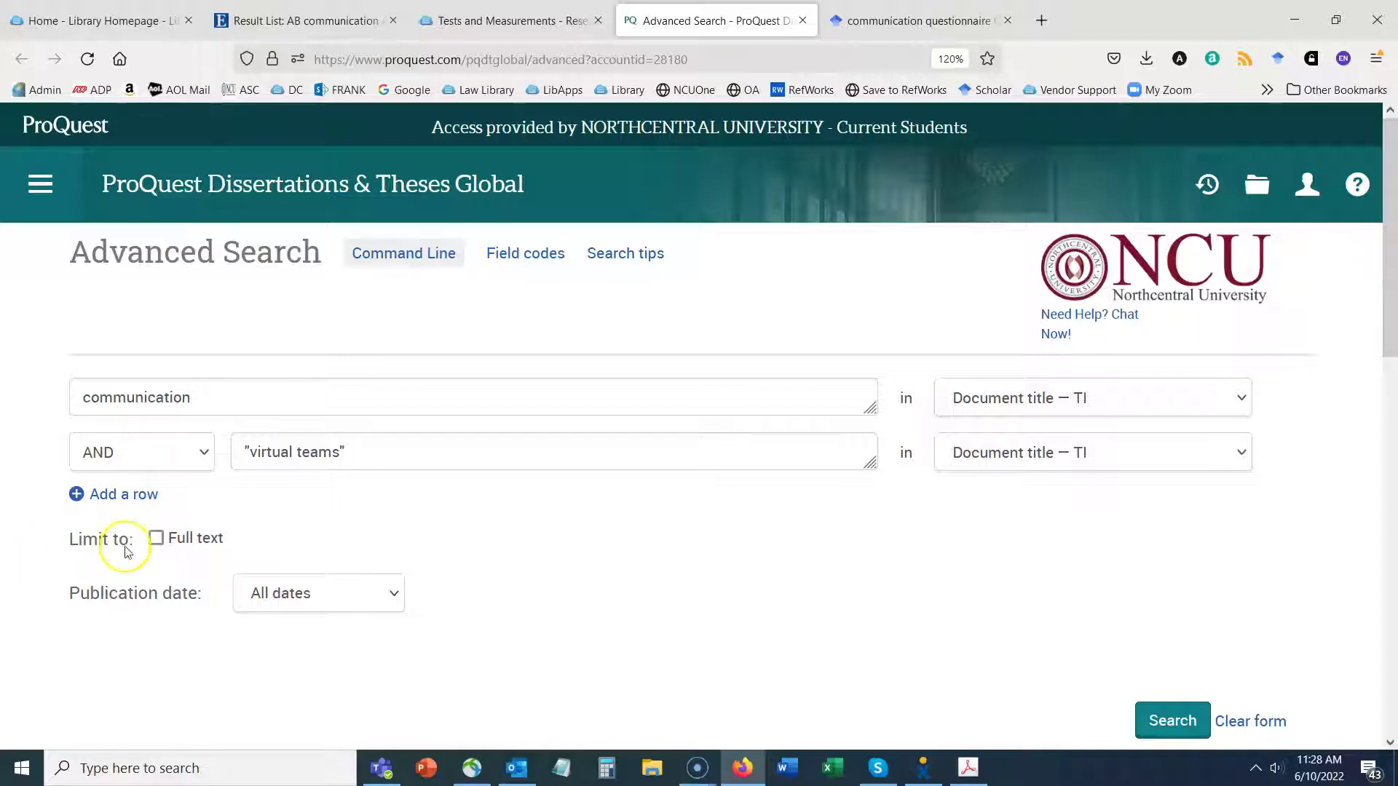
Add a blank third search row and run the search limited to the Doctoral dissertations manuscript type.
click(124, 494)
click(321, 502)
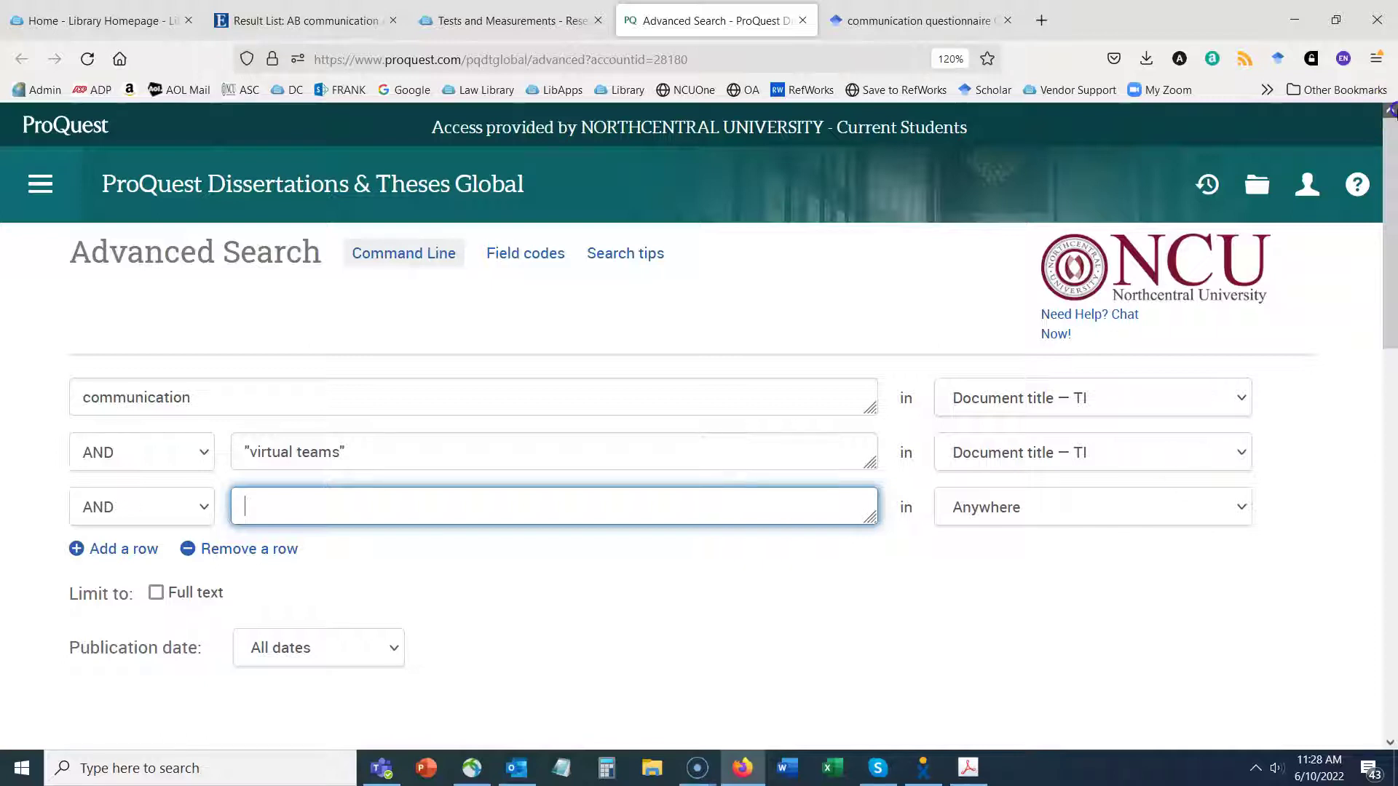
drag(1392, 175, 1392, 462)
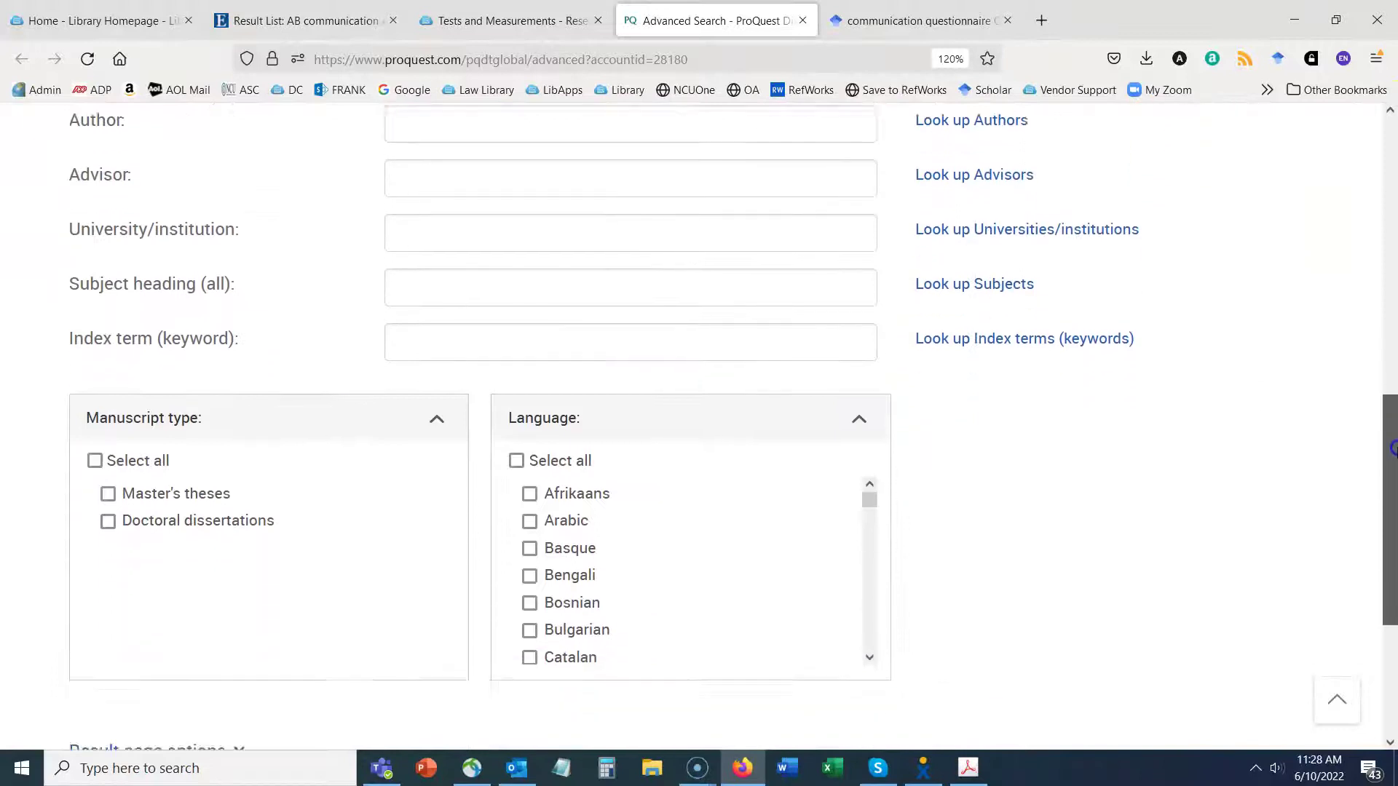
click(110, 513)
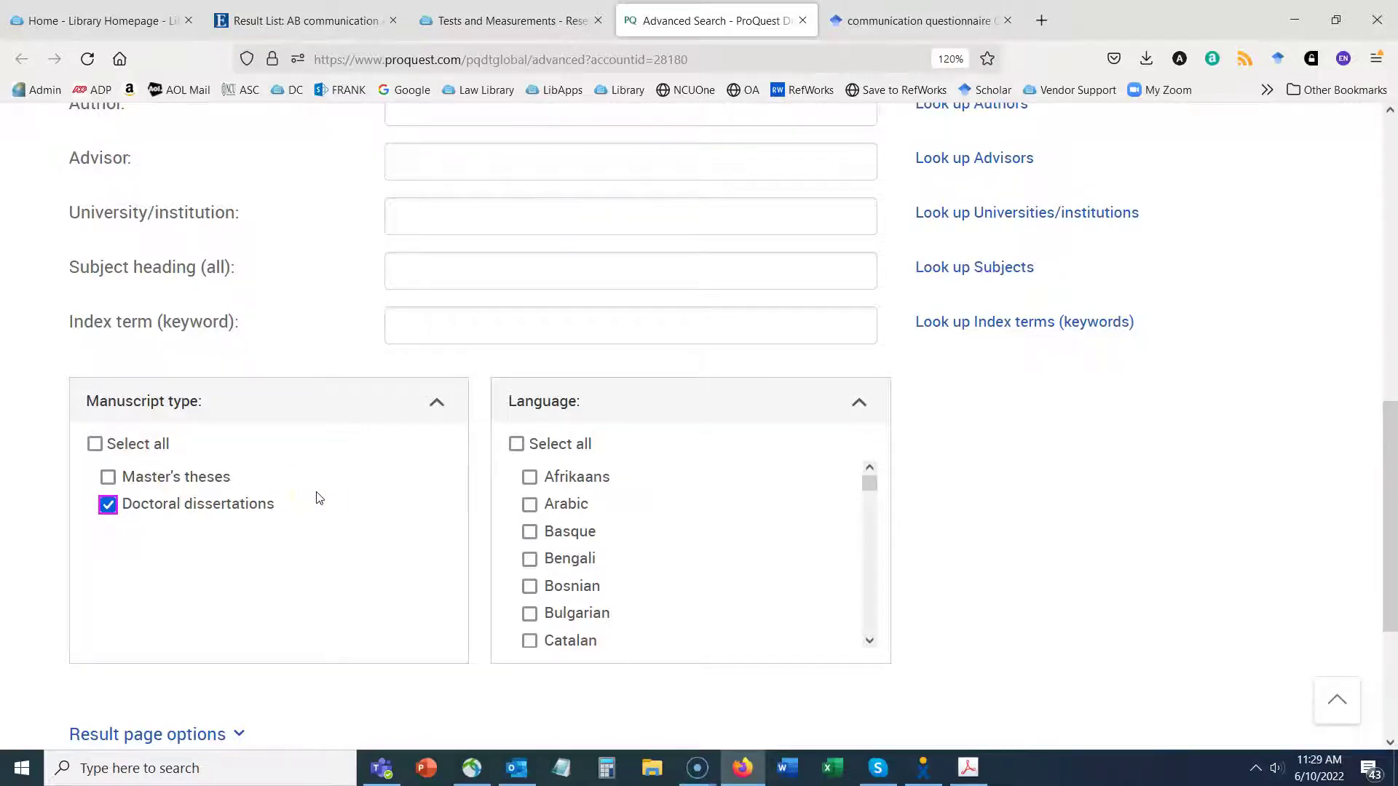
scroll(394, 492, up, 10)
scroll(915, 474, down, 4)
click(1172, 492)
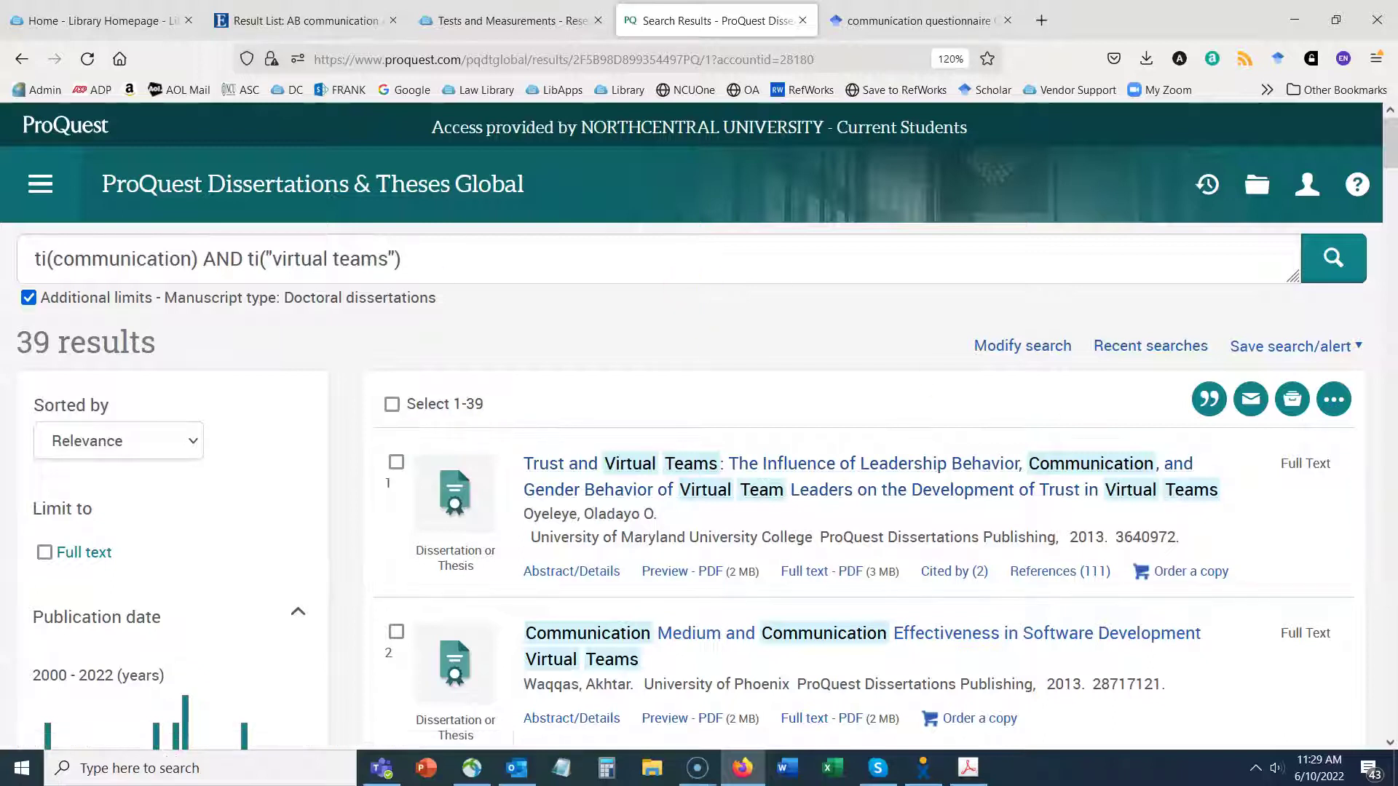
Sort the dissertation results by Most recent first.
drag(24, 334, 165, 337)
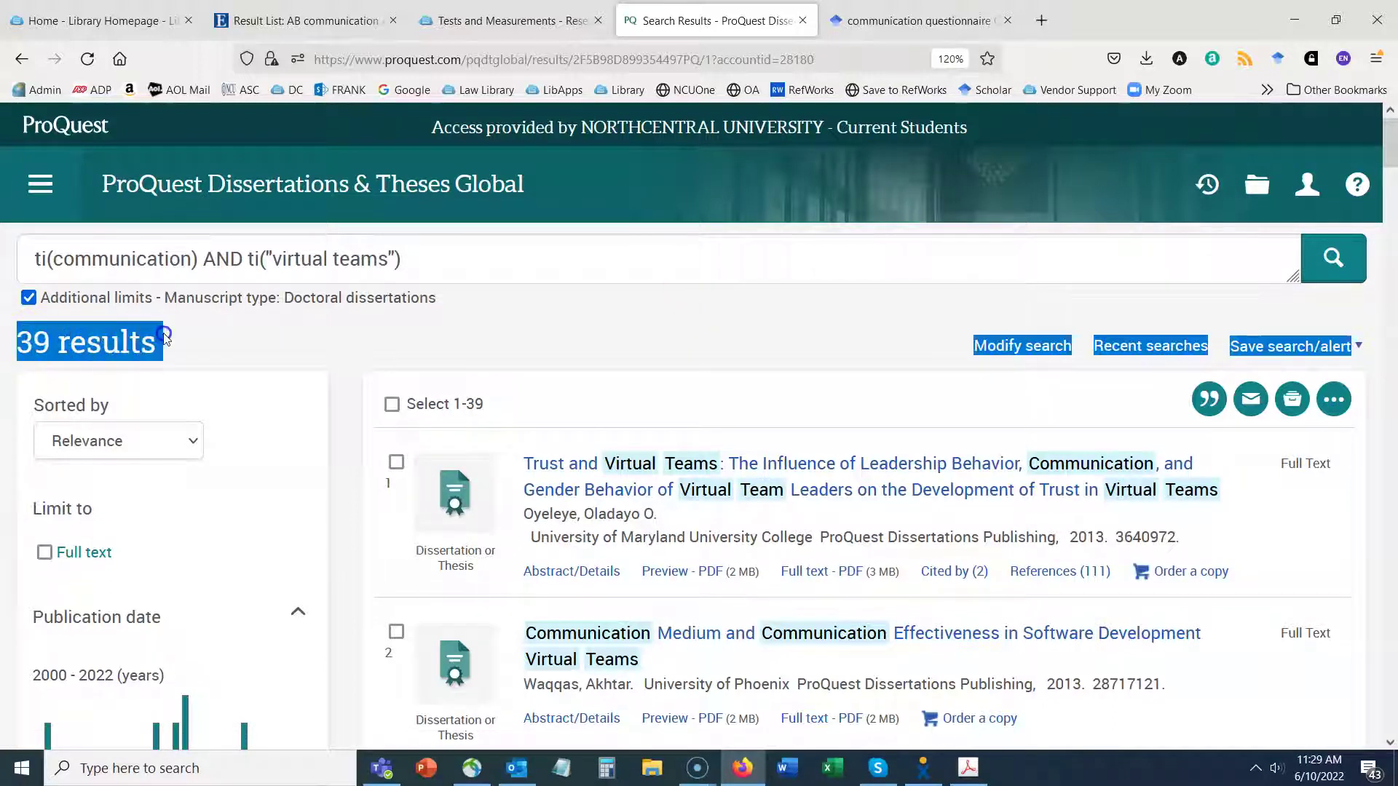
click(366, 339)
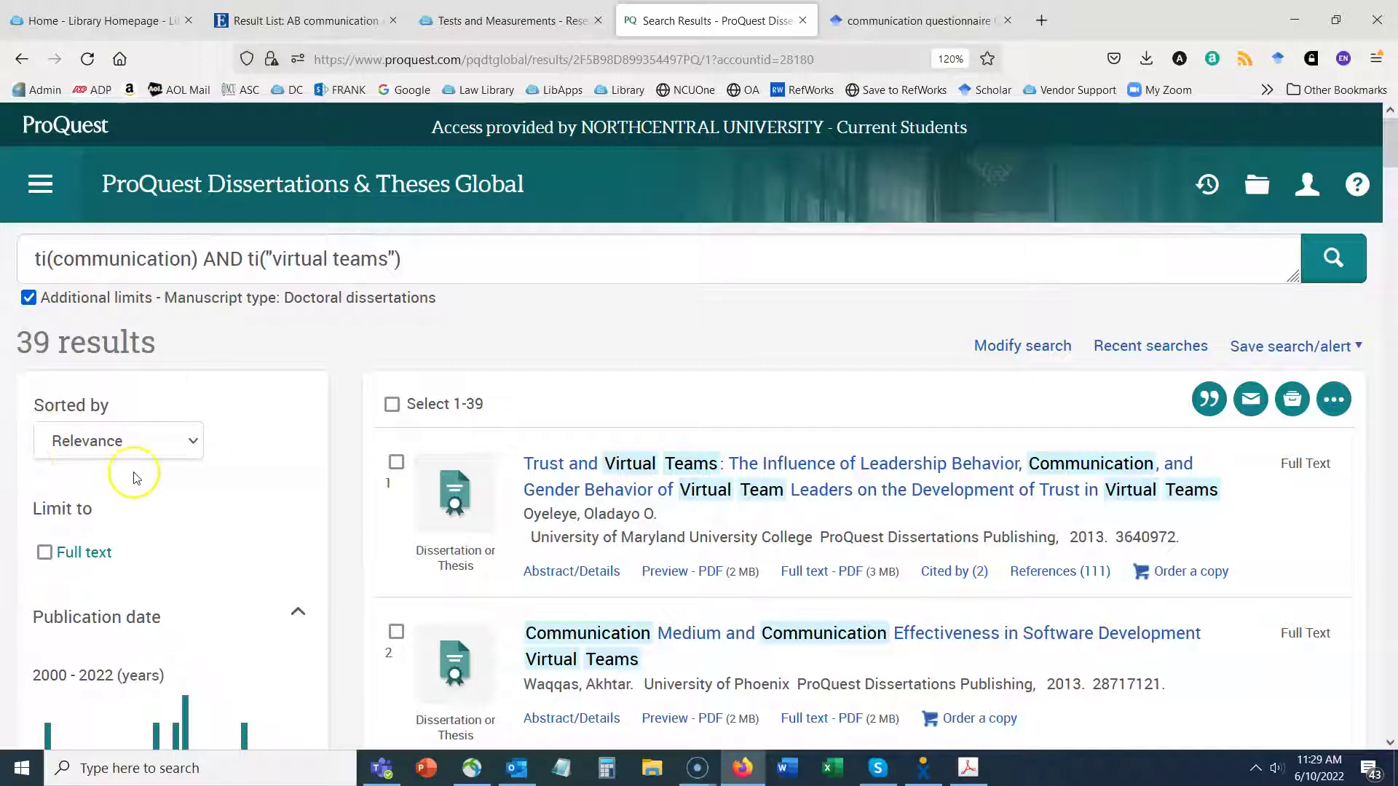
click(191, 441)
click(102, 532)
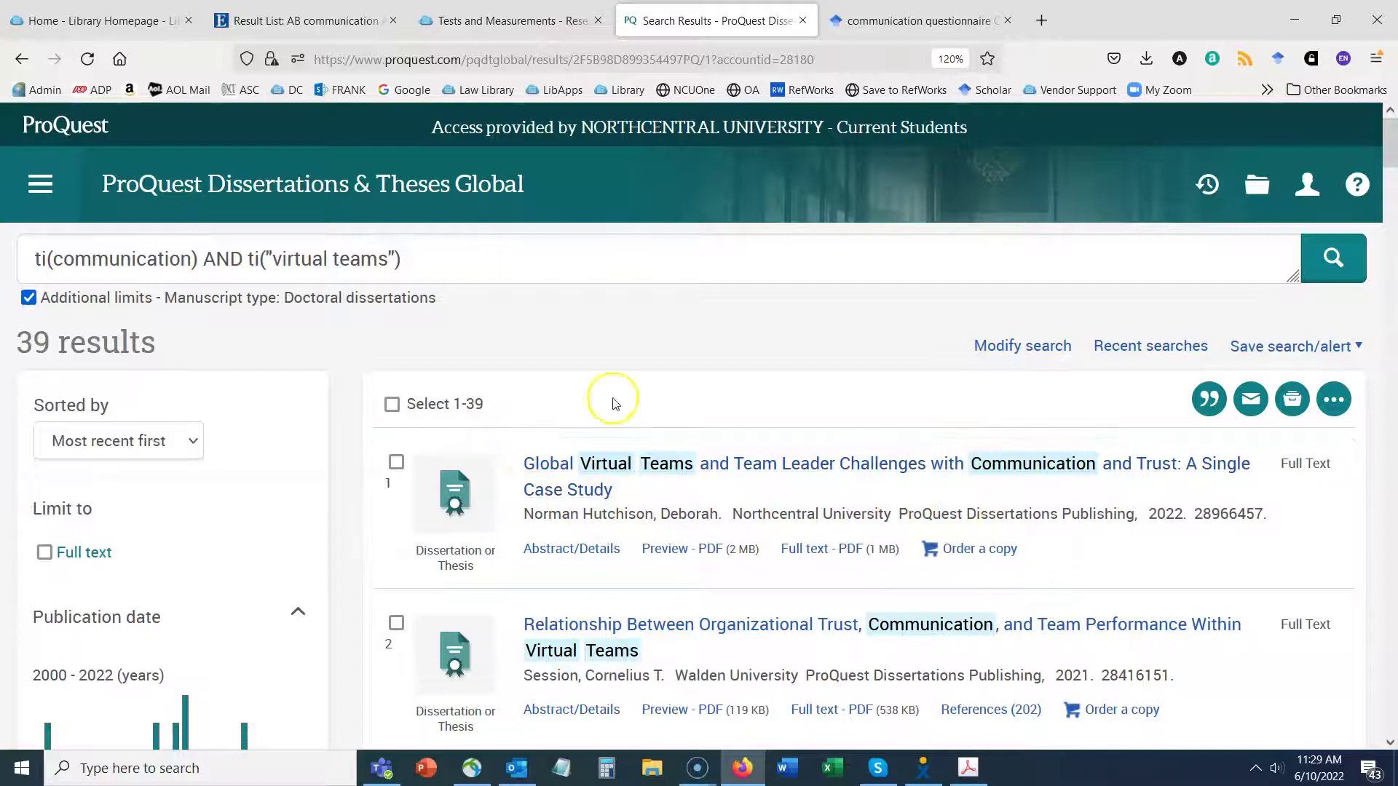
Open the abstract and details of the first dissertation, on global virtual teams and team leader challenges, and dismiss the introductory pop-ups.
drag(733, 514, 896, 507)
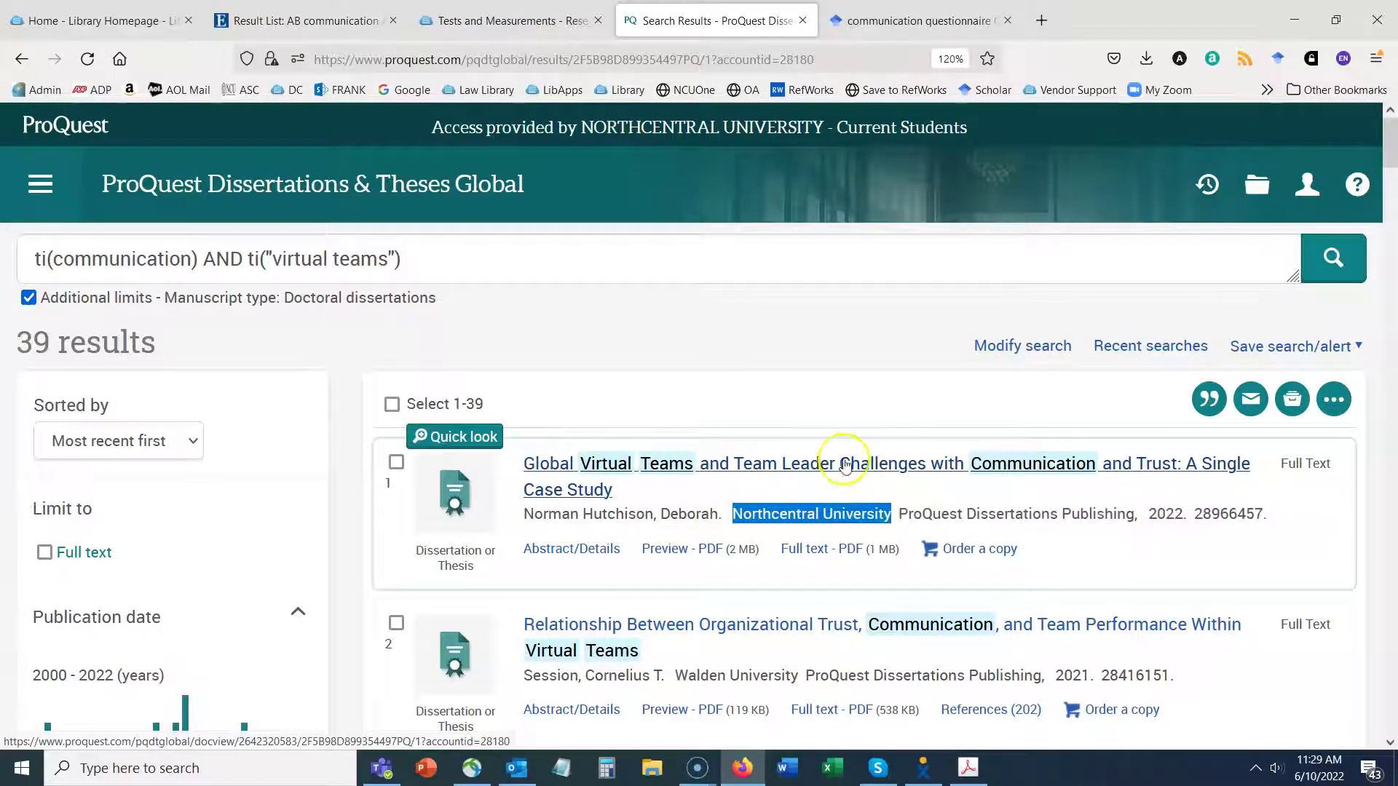
click(571, 551)
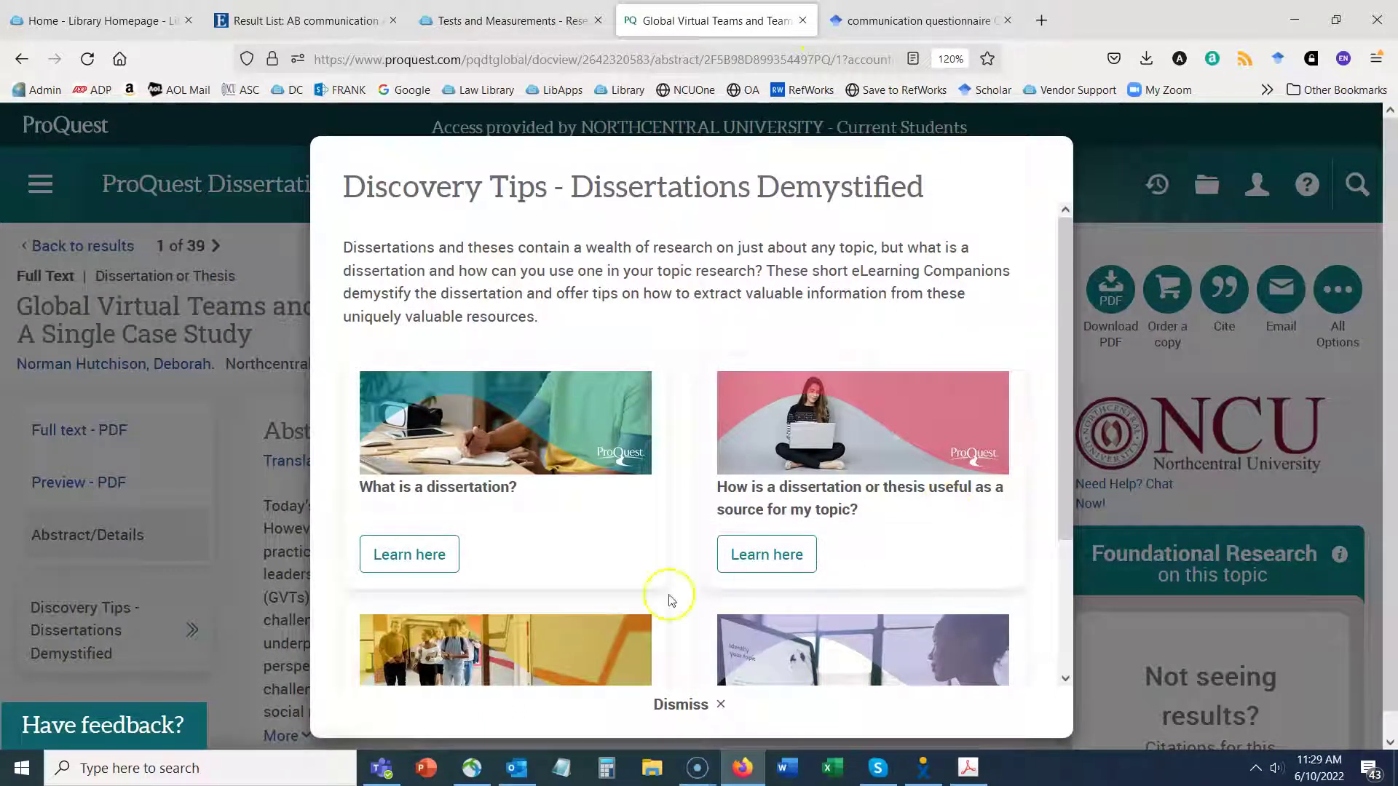
click(680, 705)
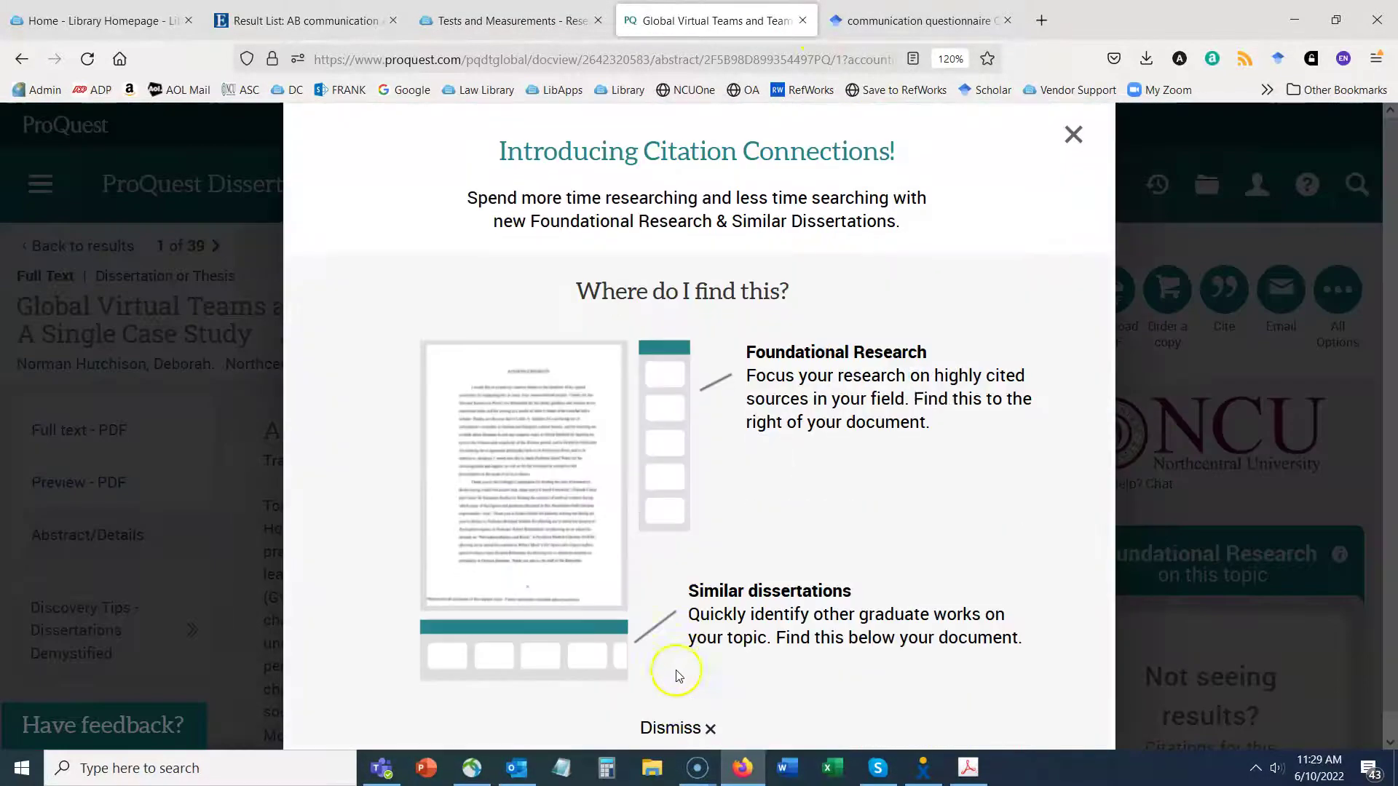
click(1073, 134)
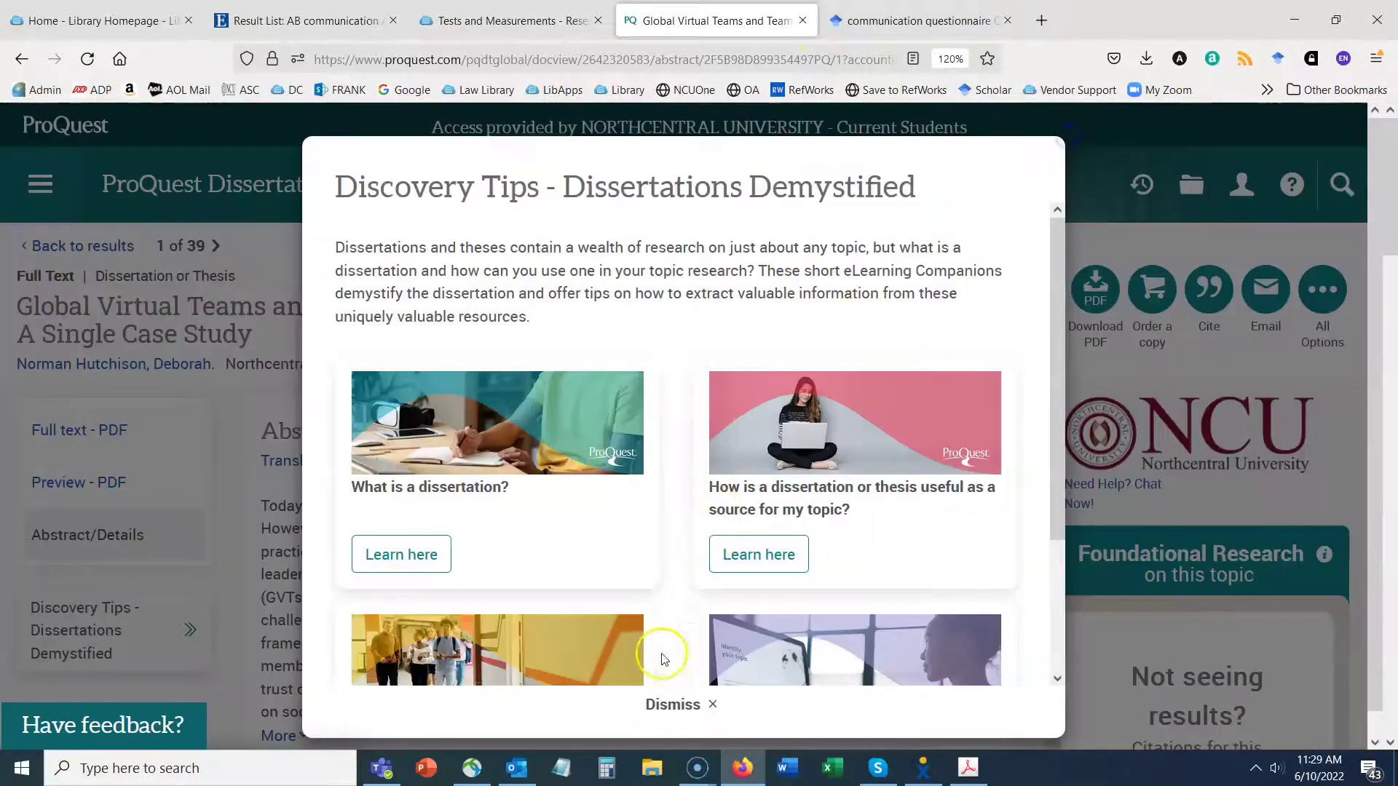
click(669, 705)
Expand the full abstract and highlight its mentions of the Zoom conference focus group and the one-on-one Zoom interview.
scroll(903, 501, down, 4)
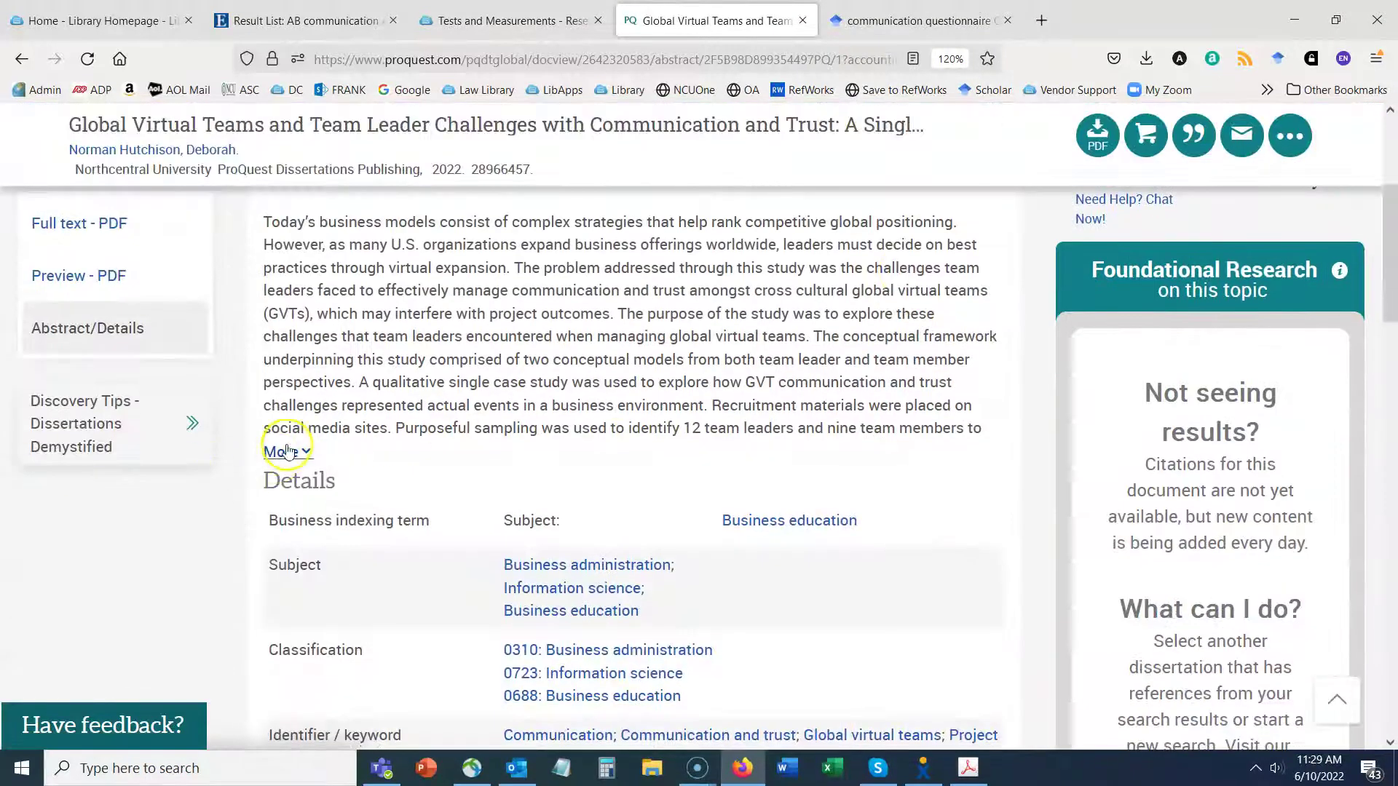
click(288, 449)
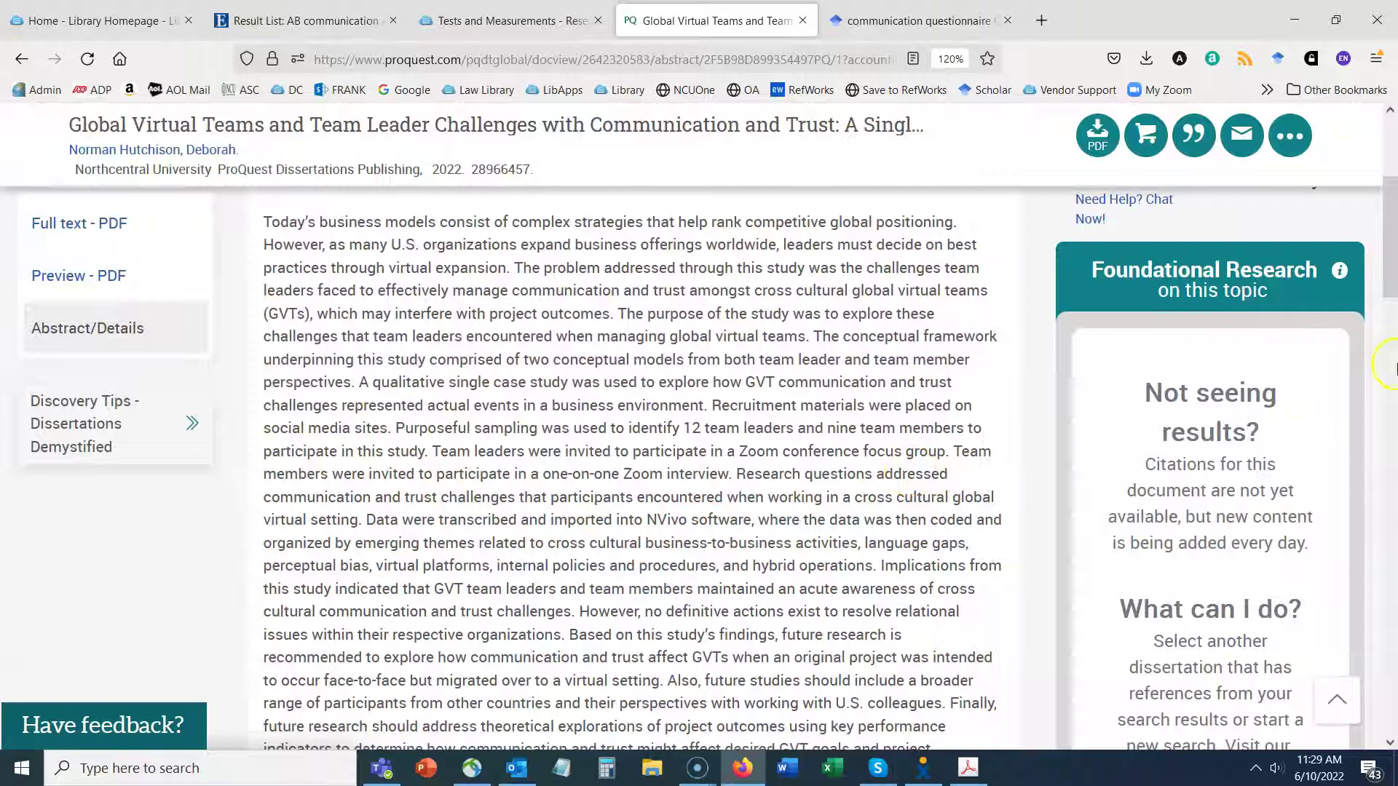
scroll(1387, 217, up, 2)
scroll(1389, 216, down, 2)
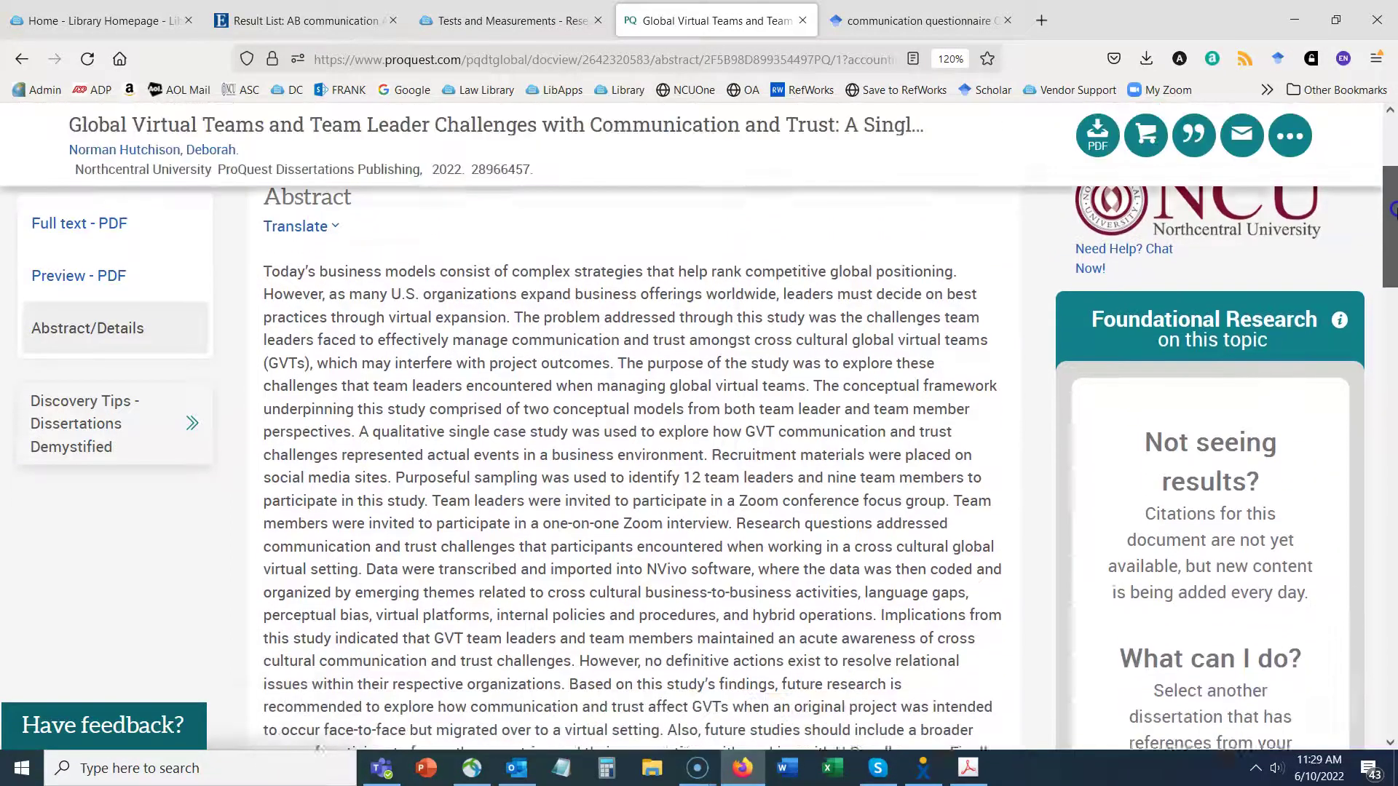
scroll(1390, 215, down, 1)
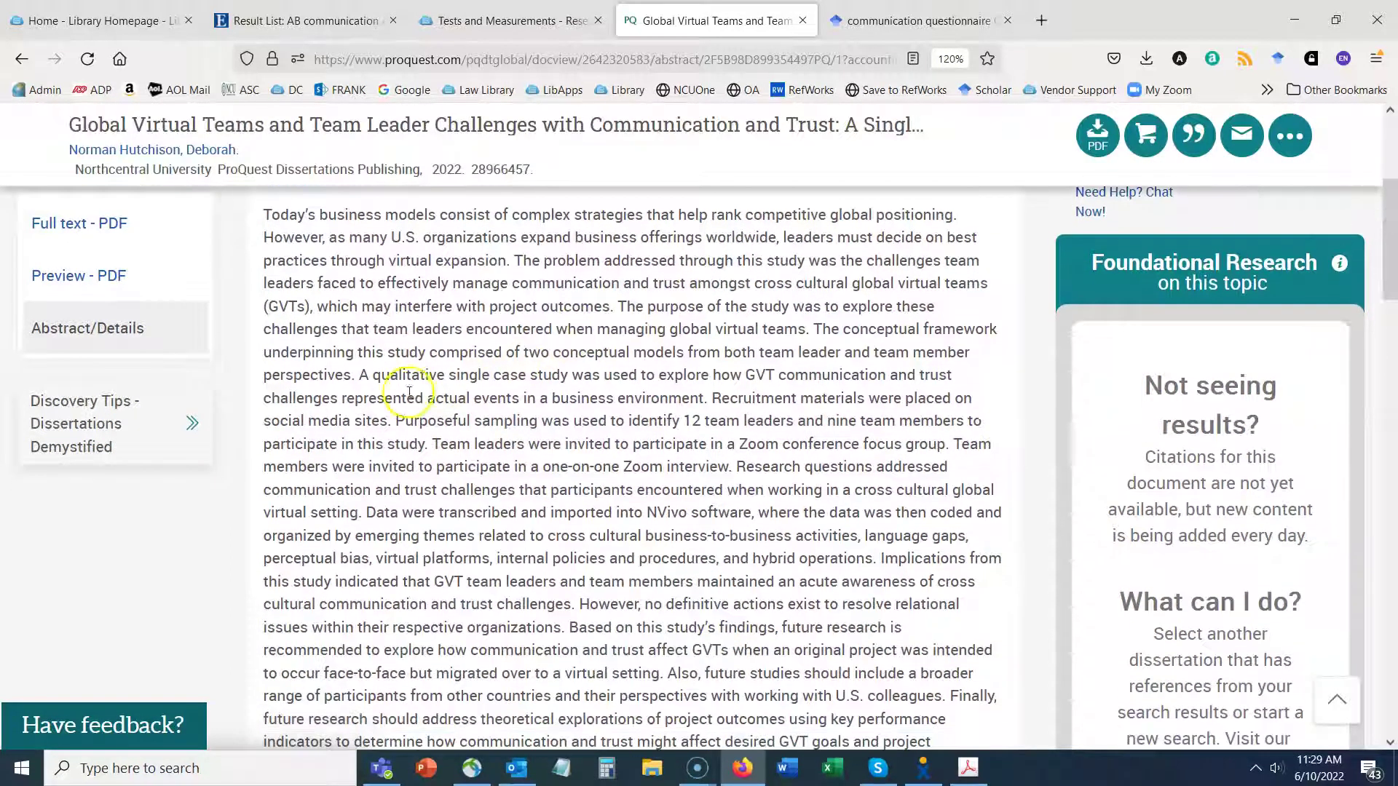
click(435, 444)
drag(435, 444, 955, 446)
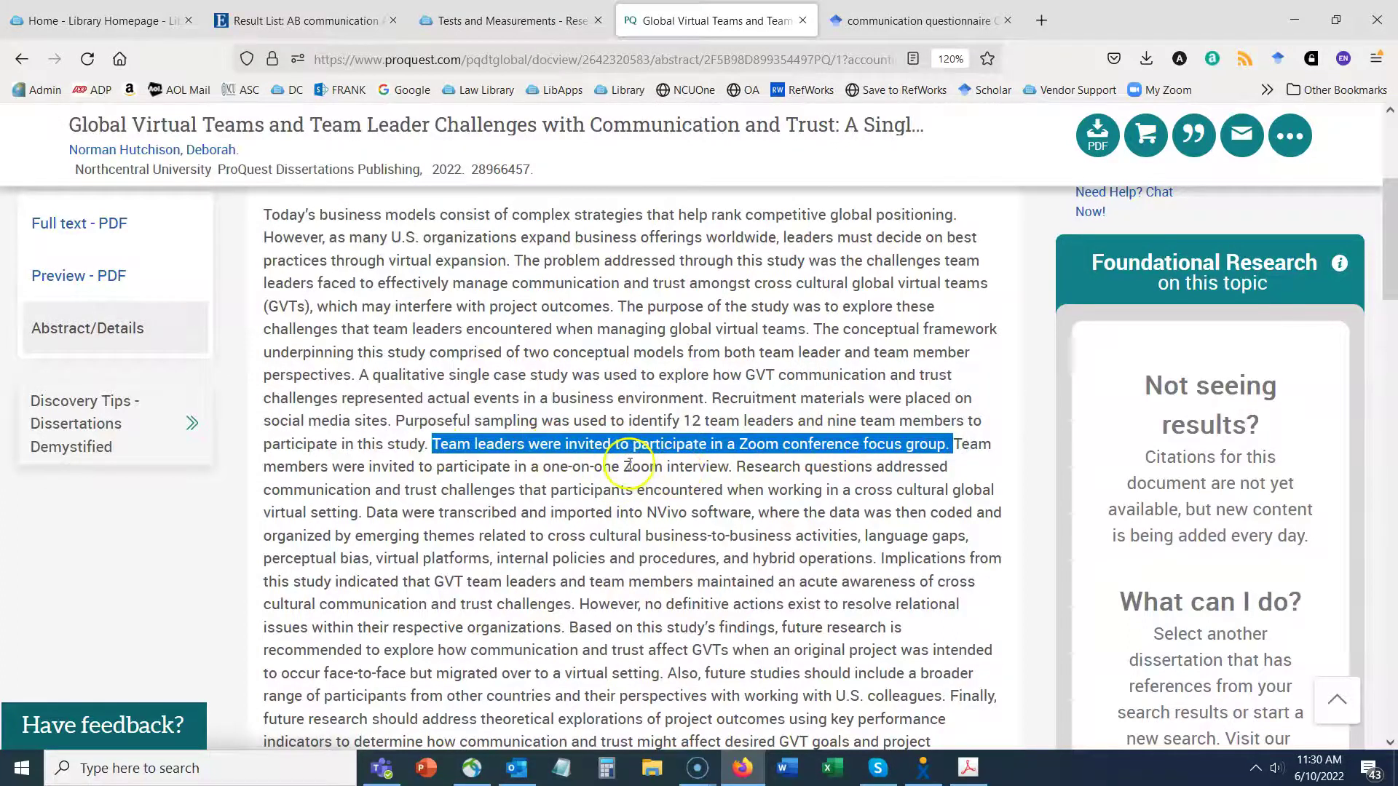
drag(540, 466, 739, 466)
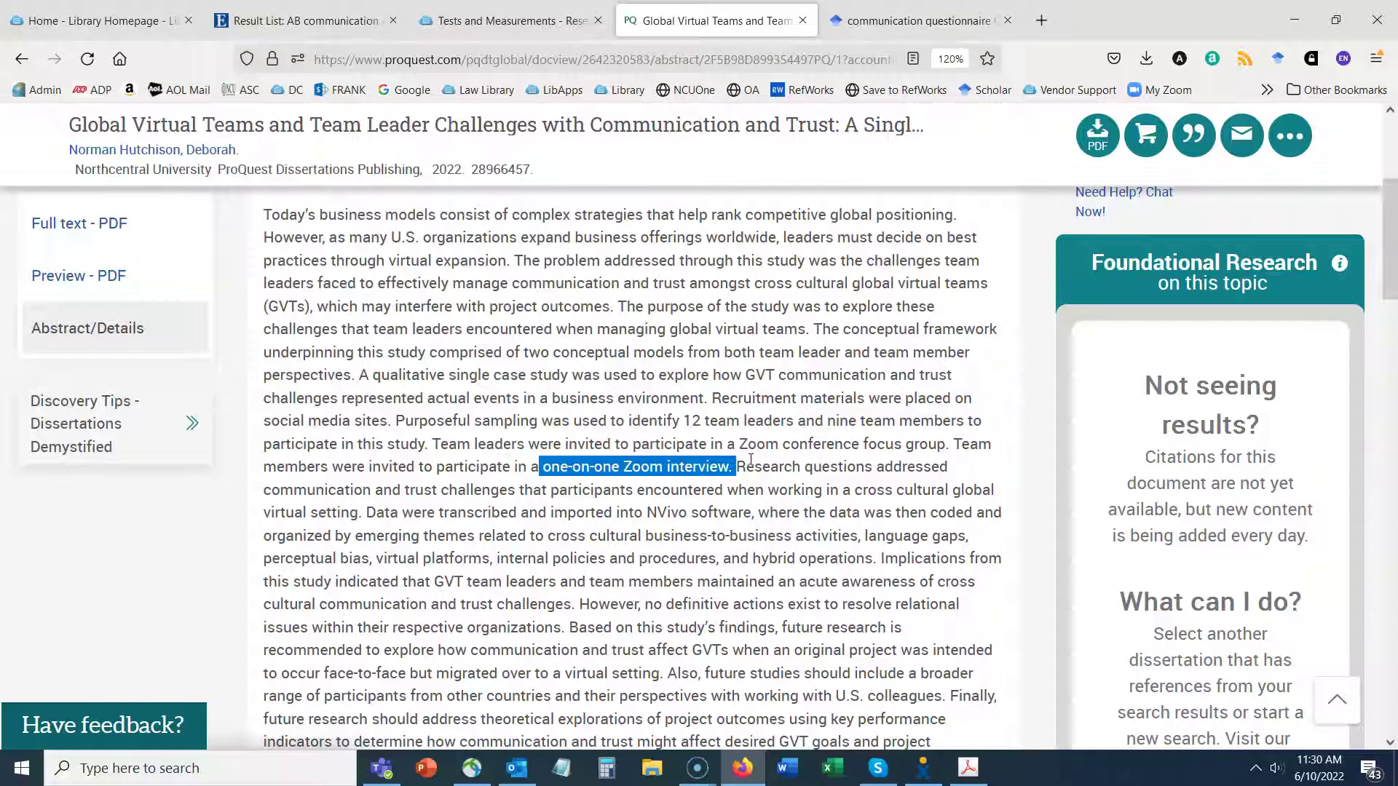
Display the dissertation's full-text PDF, download it, and open the downloaded file in Adobe Acrobat Pro.
scroll(352, 374, up, 5)
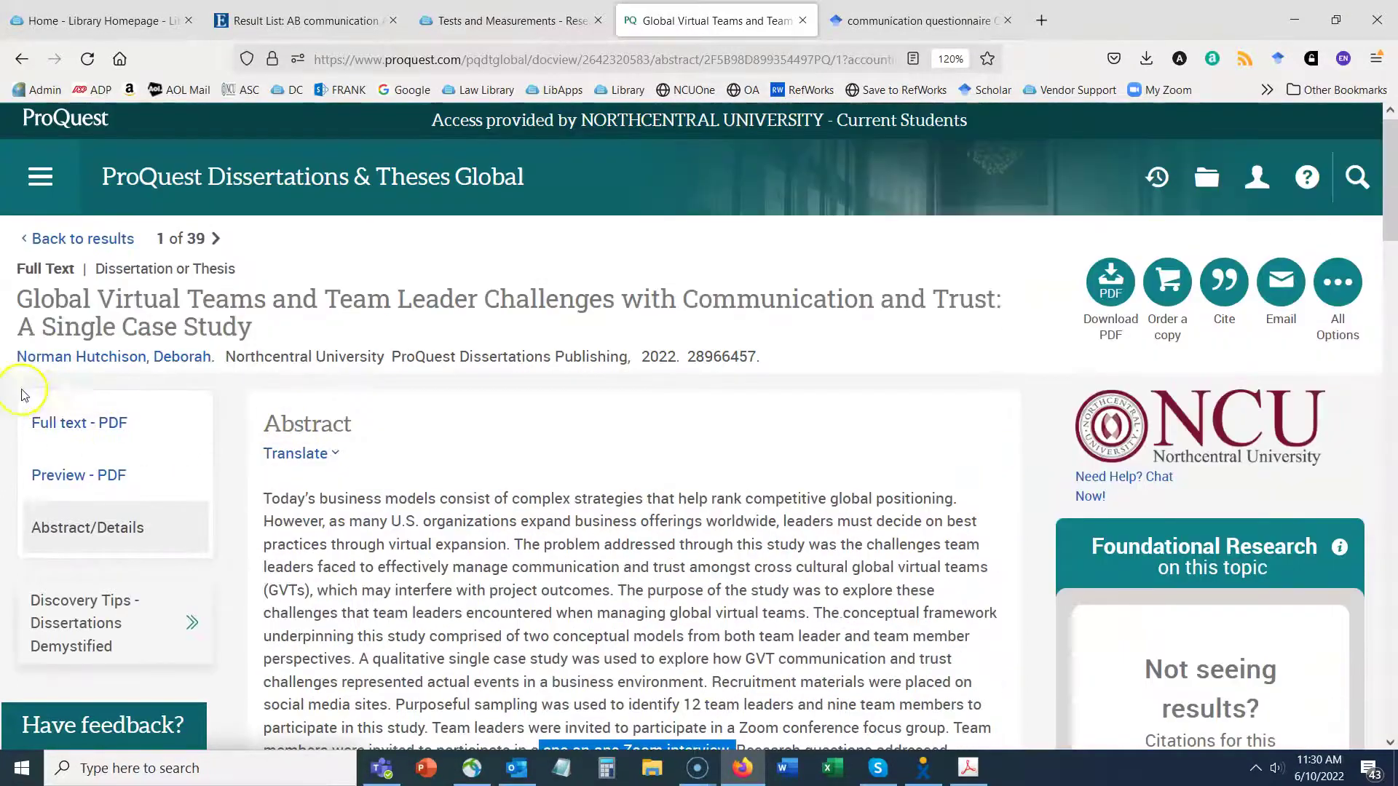
click(75, 423)
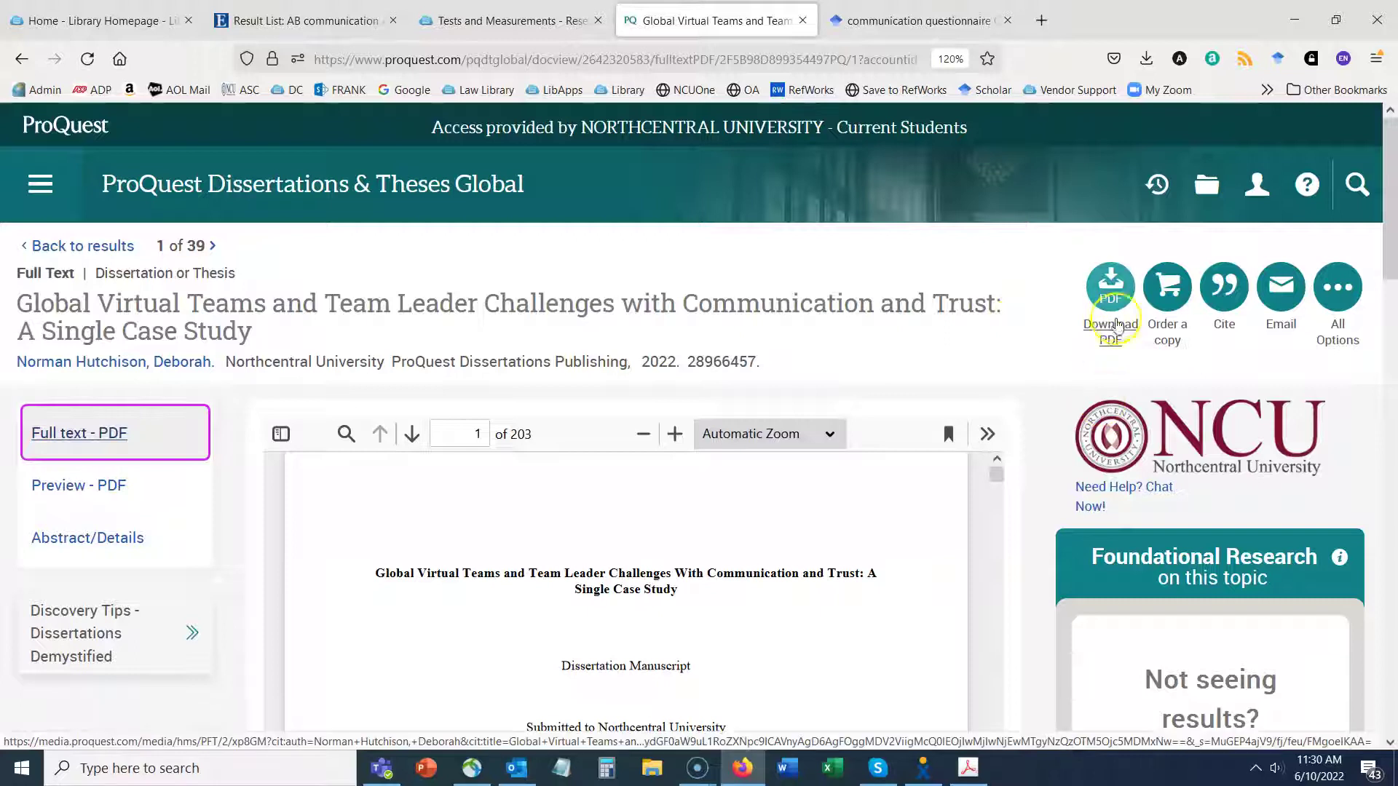
click(1110, 291)
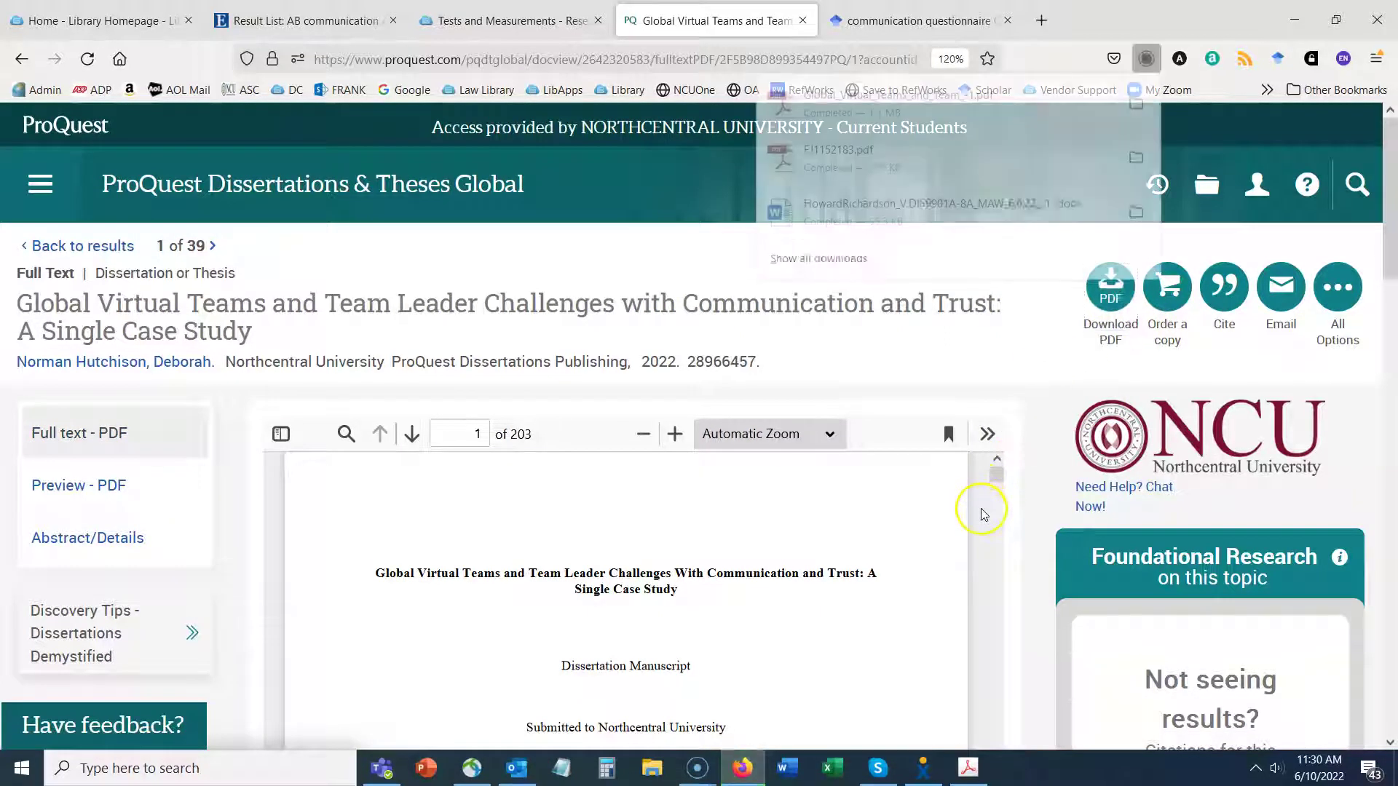
click(898, 109)
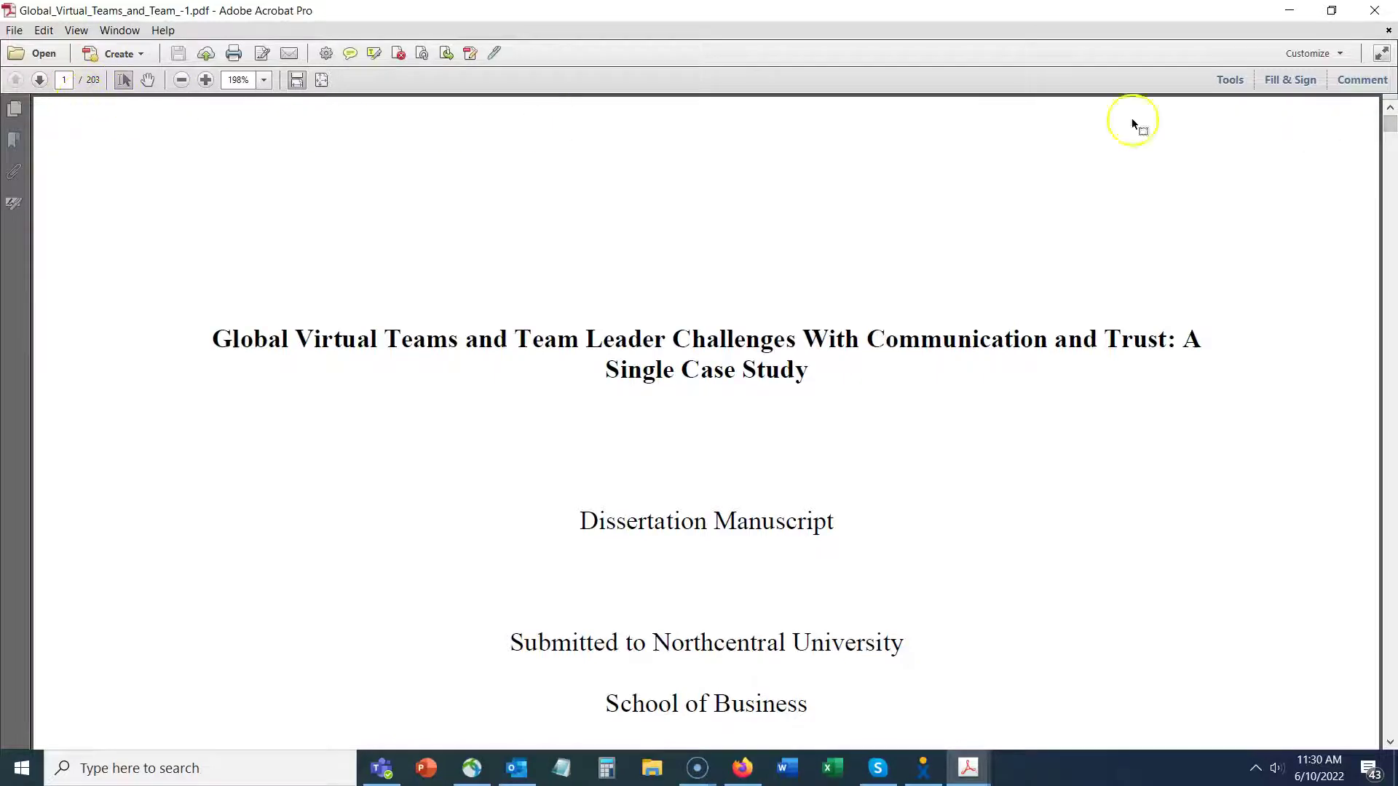
Locate Appendix B near the end of the dissertation and highlight the title of its one-on-one interview guide.
drag(1389, 122, 1389, 720)
scroll(1221, 690, up, 6)
scroll(1220, 694, up, 15)
scroll(1219, 691, up, 15)
scroll(1218, 691, up, 12)
scroll(1220, 697, up, 12)
scroll(1220, 697, up, 12)
scroll(1229, 697, up, 12)
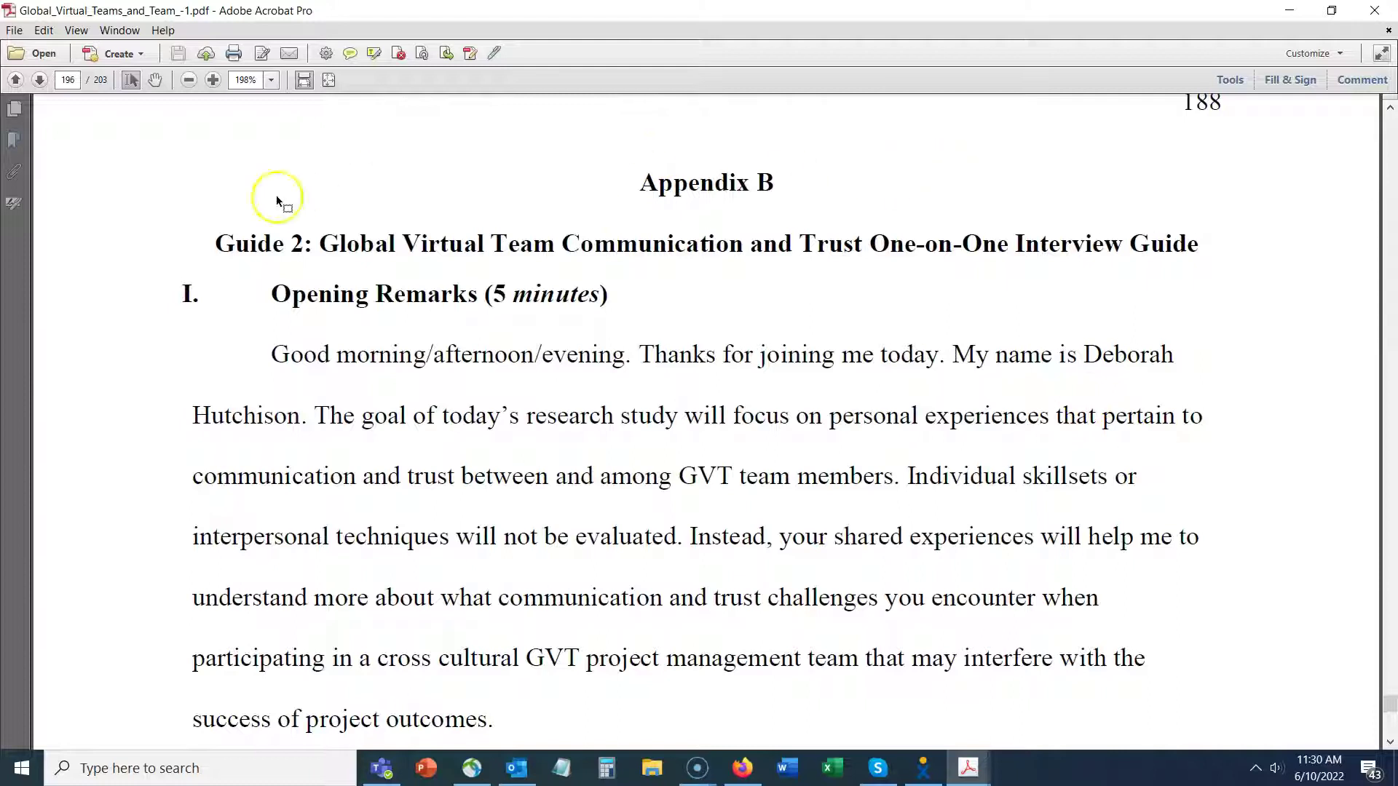
drag(318, 242, 1172, 245)
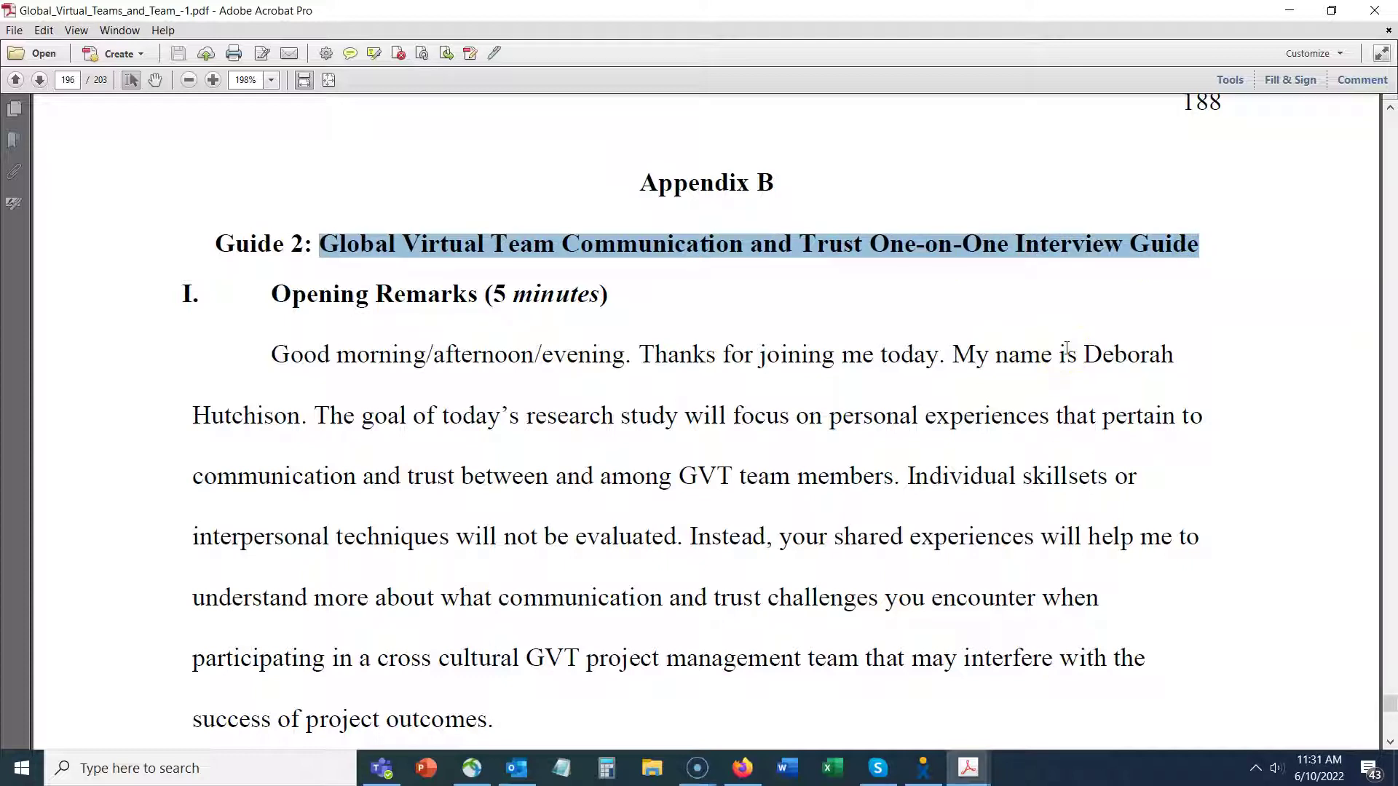
Examine the Appendix B interview guide, including its opening remarks, ground rules, introductory questions and key term definitions.
scroll(1067, 348, down, 3)
scroll(1068, 351, down, 4)
scroll(1068, 351, up, 11)
click(884, 393)
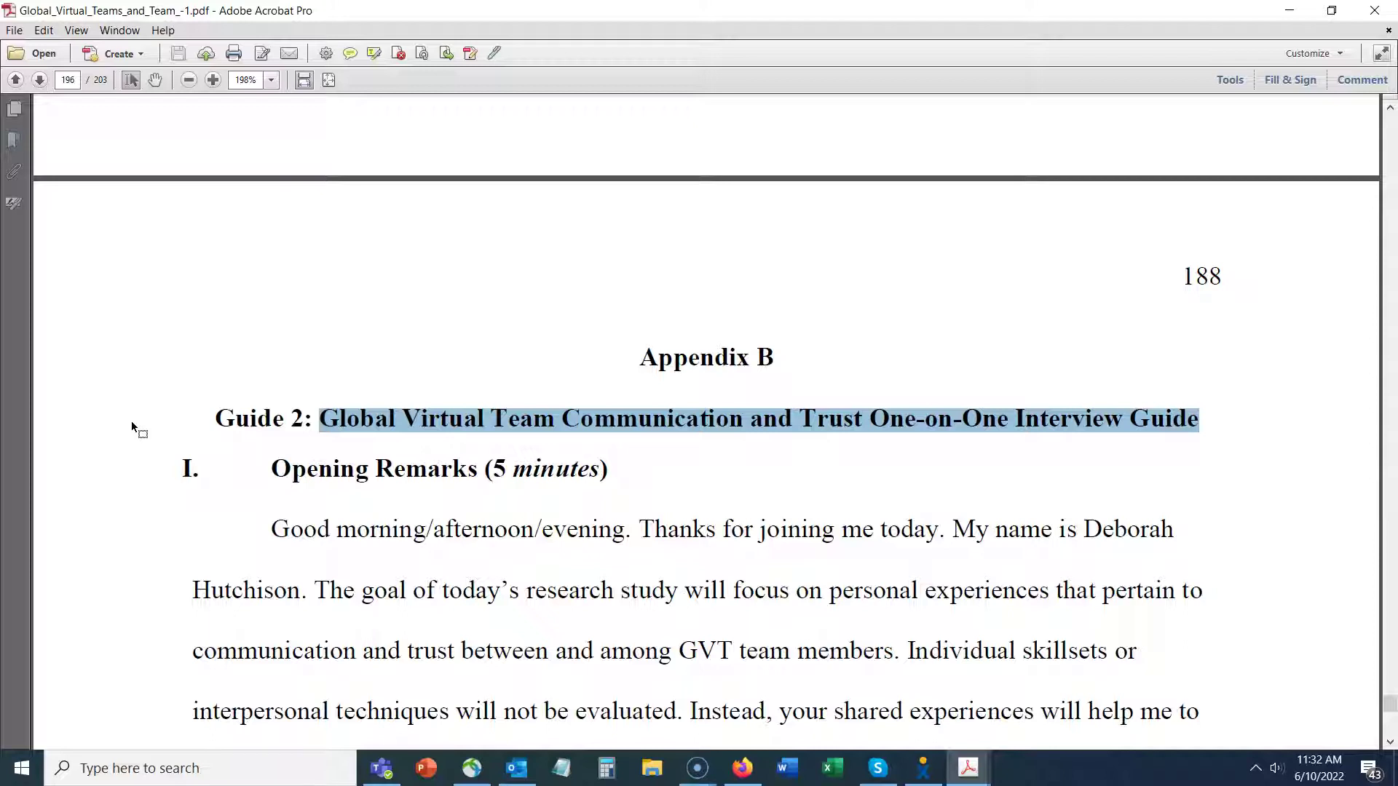
scroll(706, 428, down, 15)
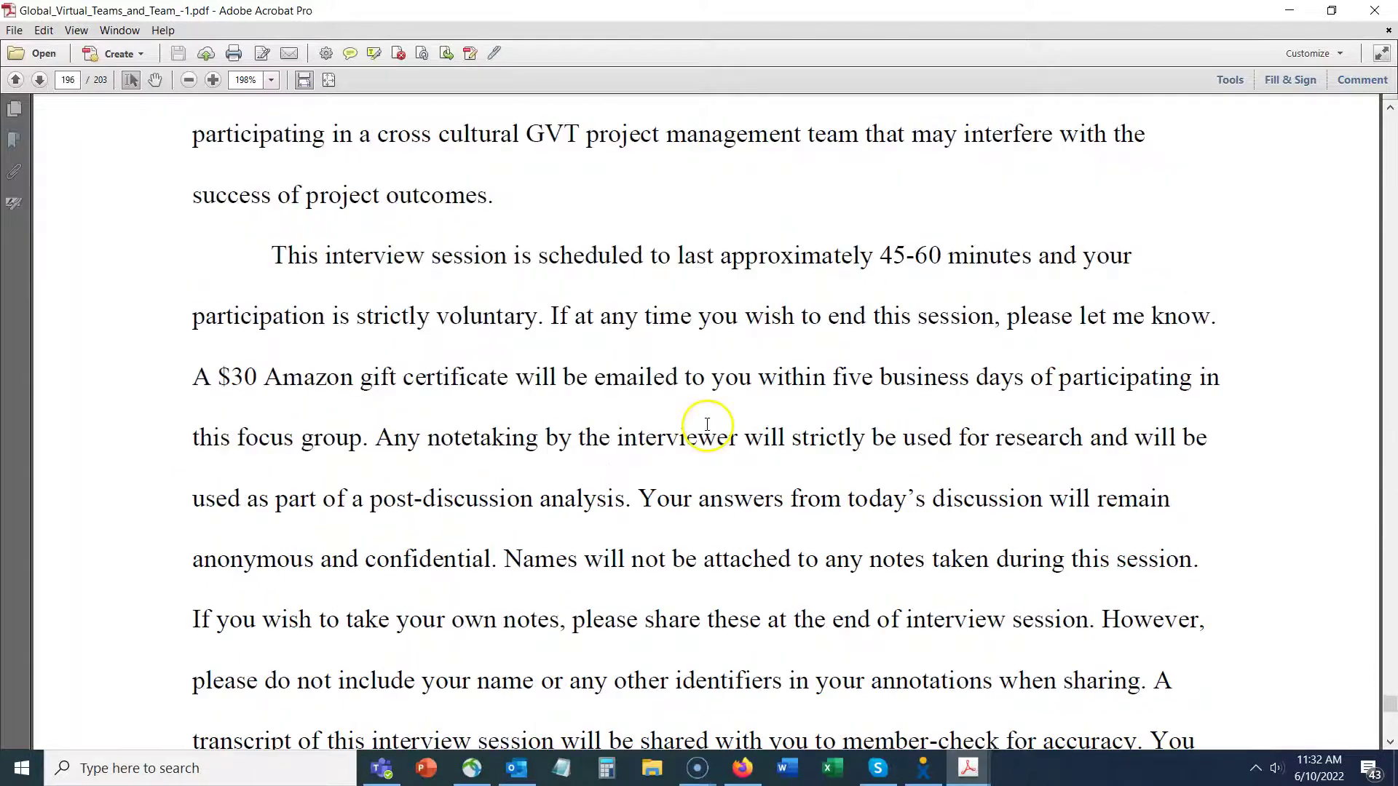
scroll(707, 429, down, 20)
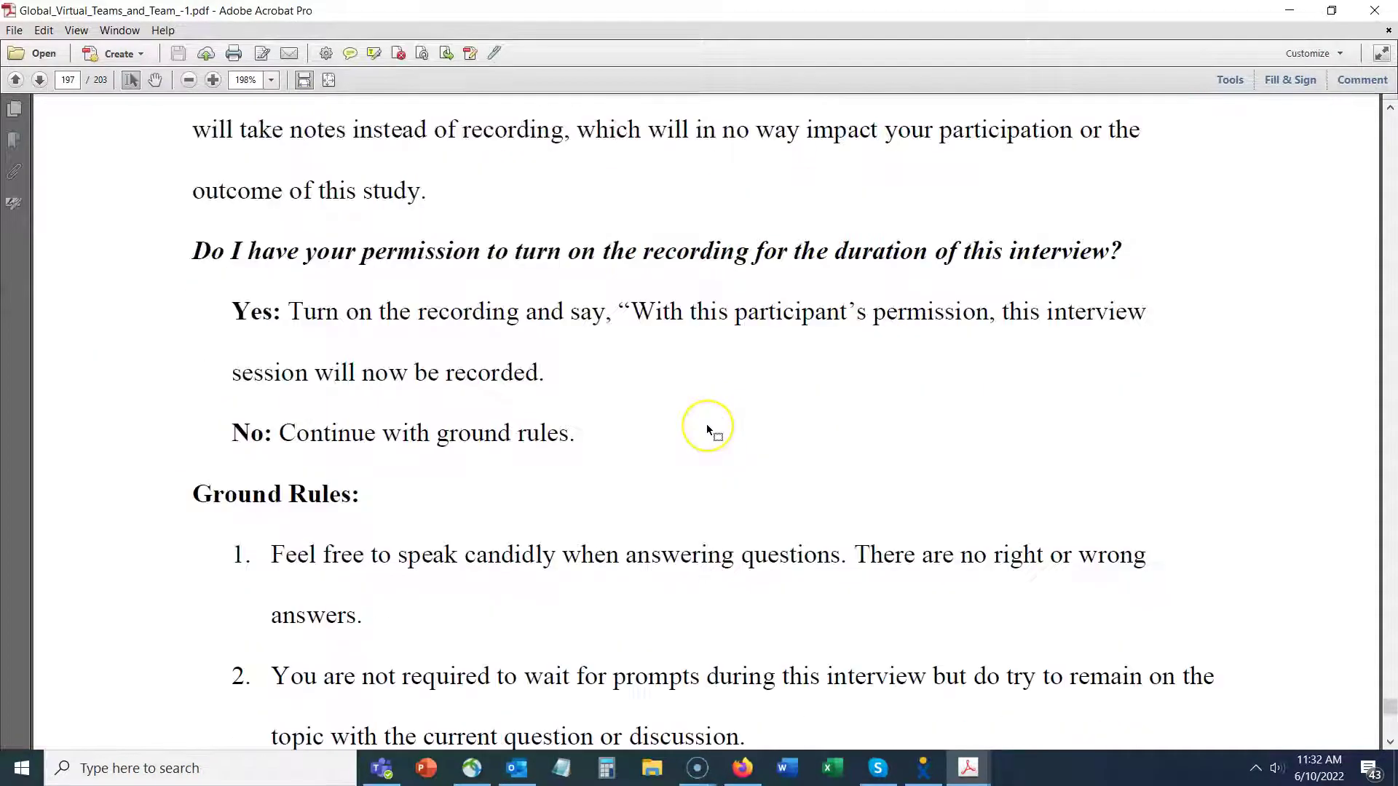
scroll(312, 546, down, 4)
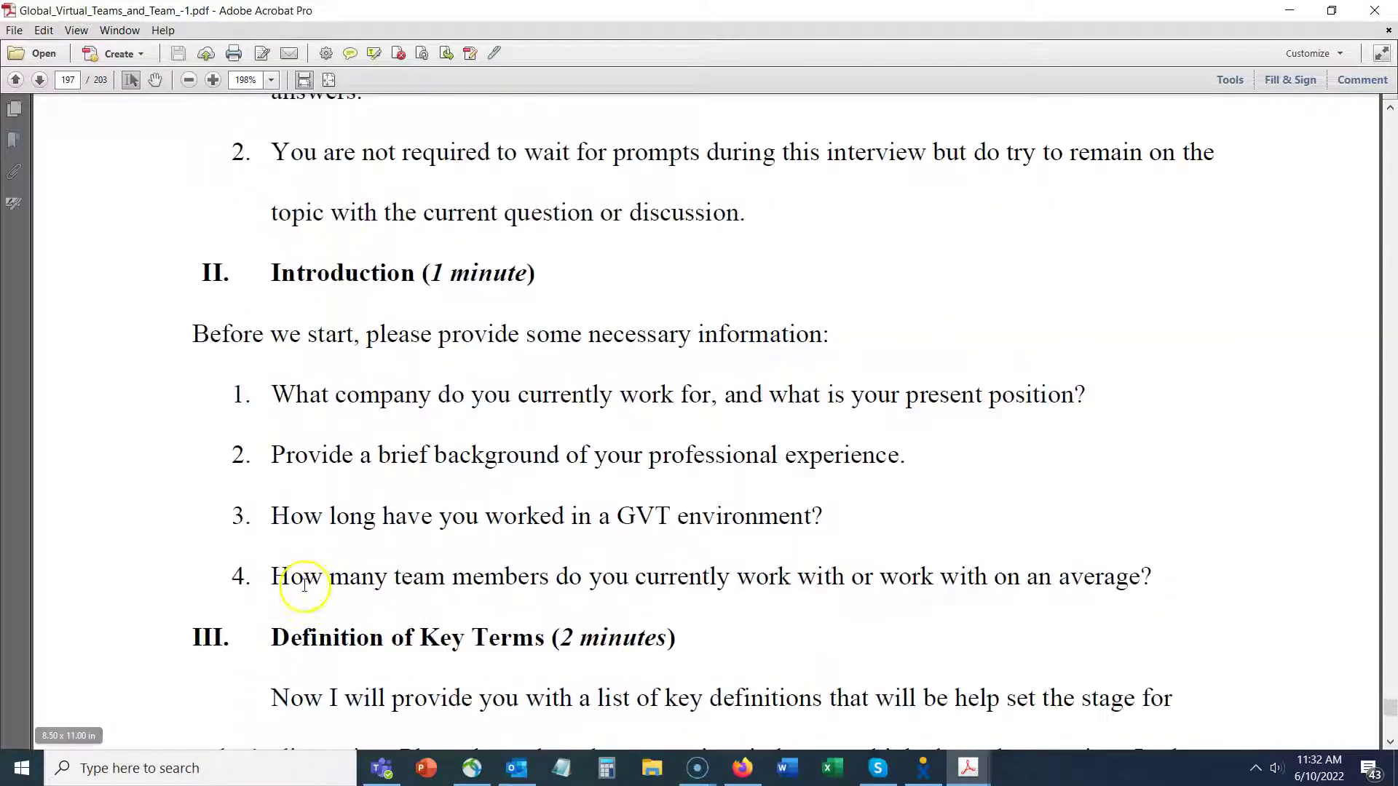
scroll(546, 608, down, 6)
scroll(534, 538, down, 20)
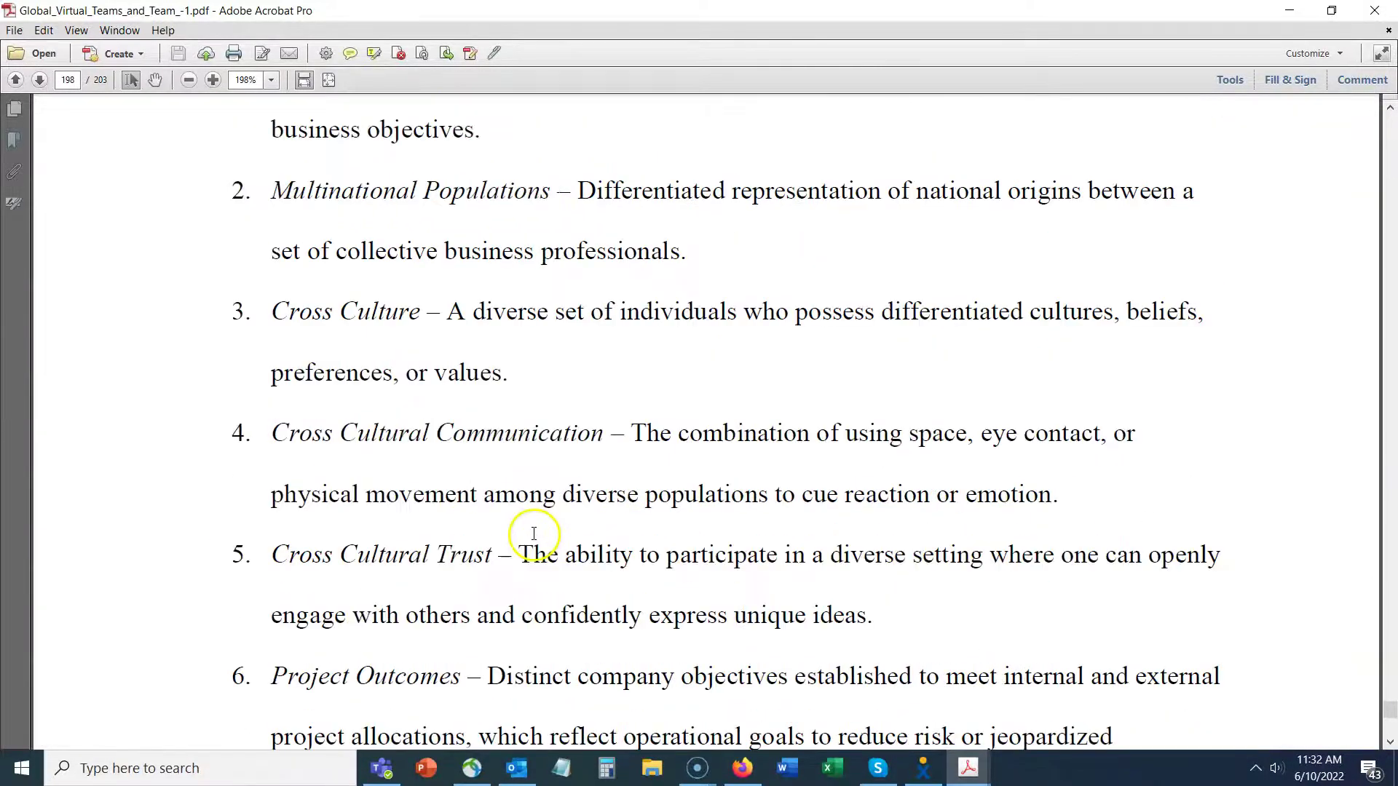
Close the PDF and return to the Tests and Measurements guide in Firefox, showing its APA PsycArticles & APA PsycInfo section.
click(1387, 9)
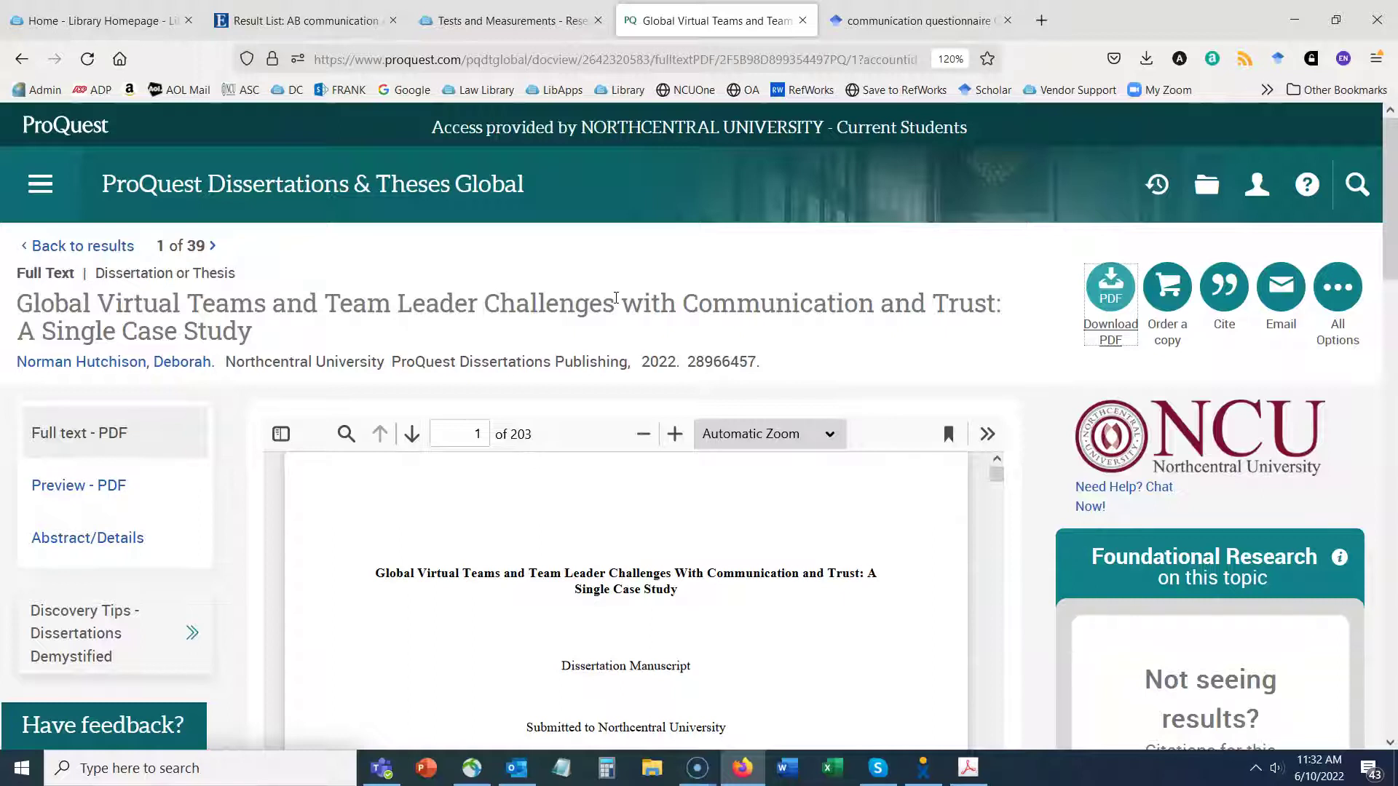
click(509, 20)
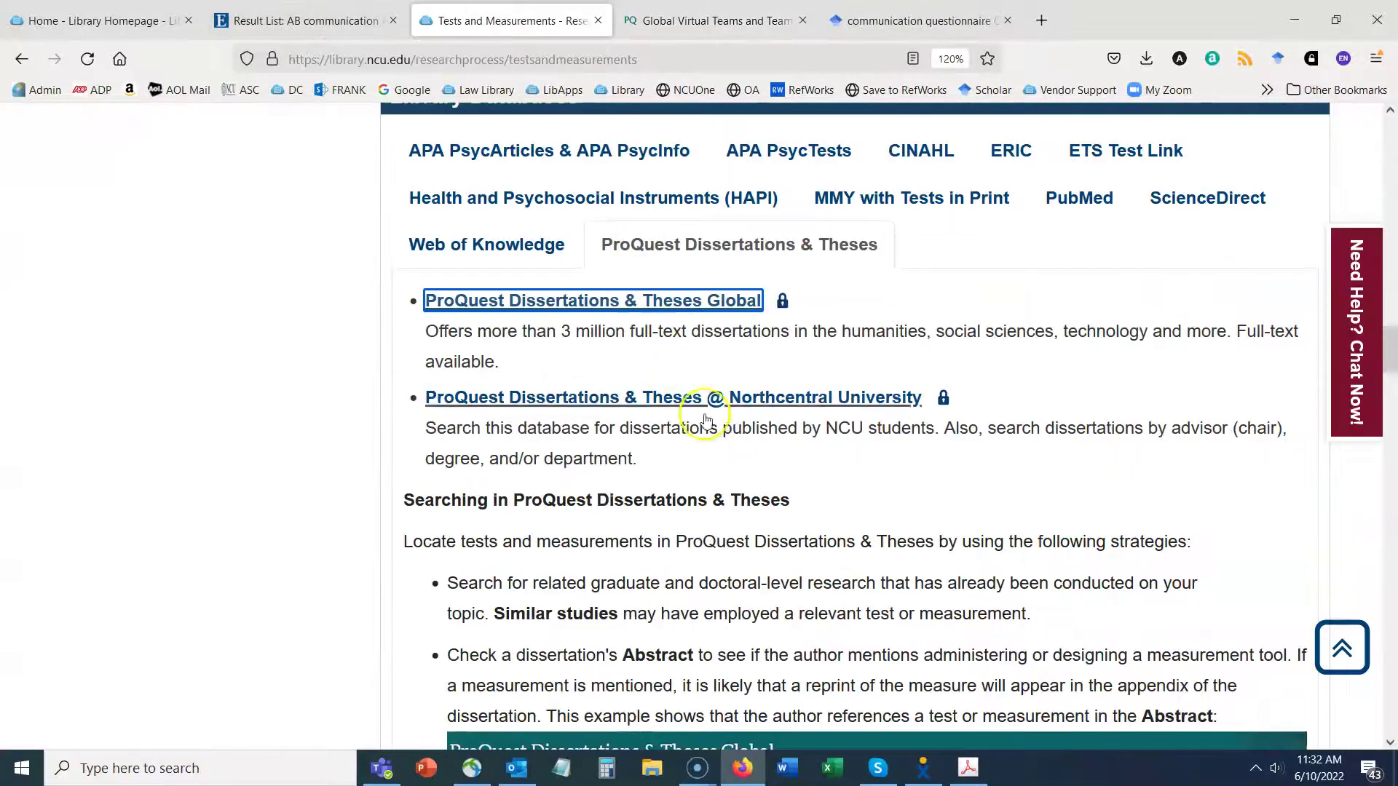
scroll(1143, 146, up, 1)
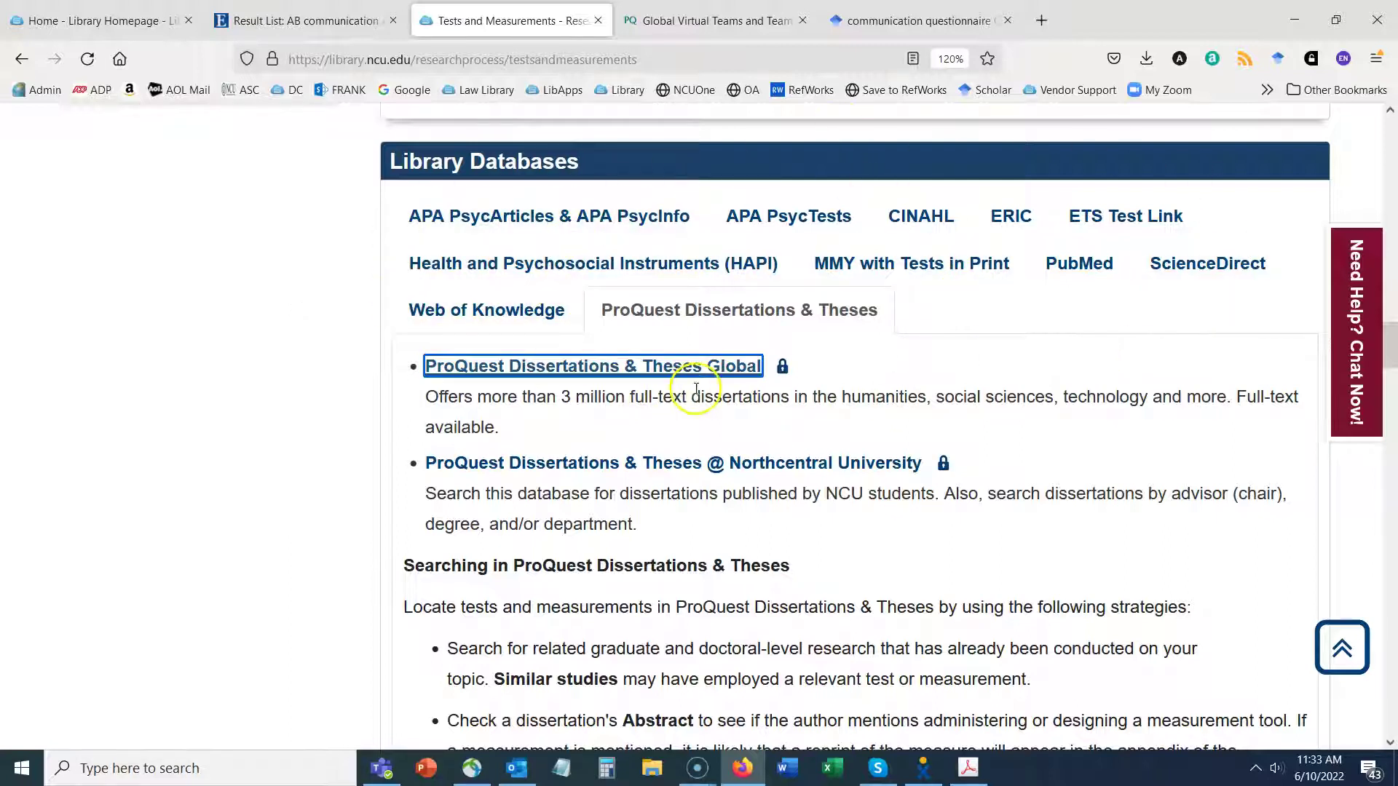
click(537, 216)
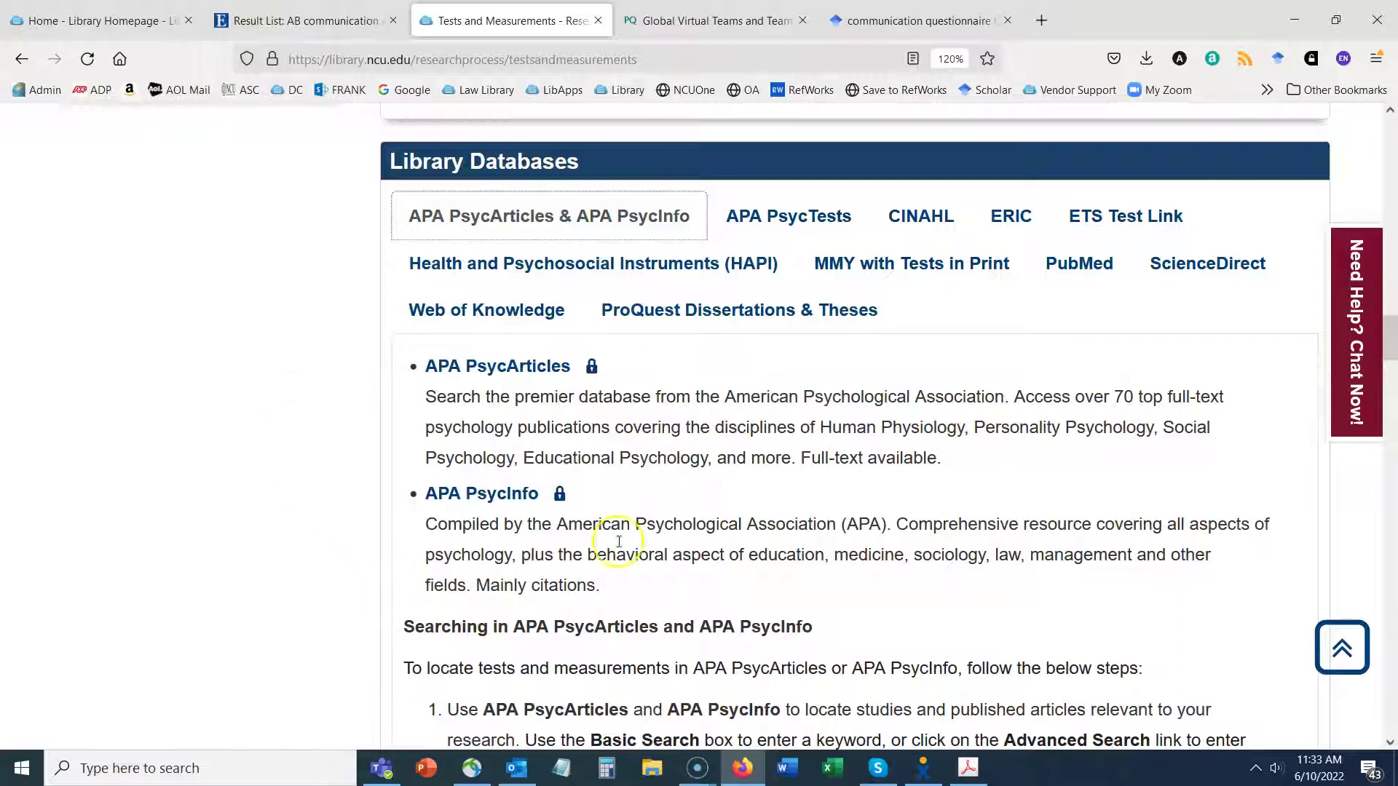
Open the APA PsycArticles database and go to the Tests & Measures limiter in its advanced search.
click(510, 368)
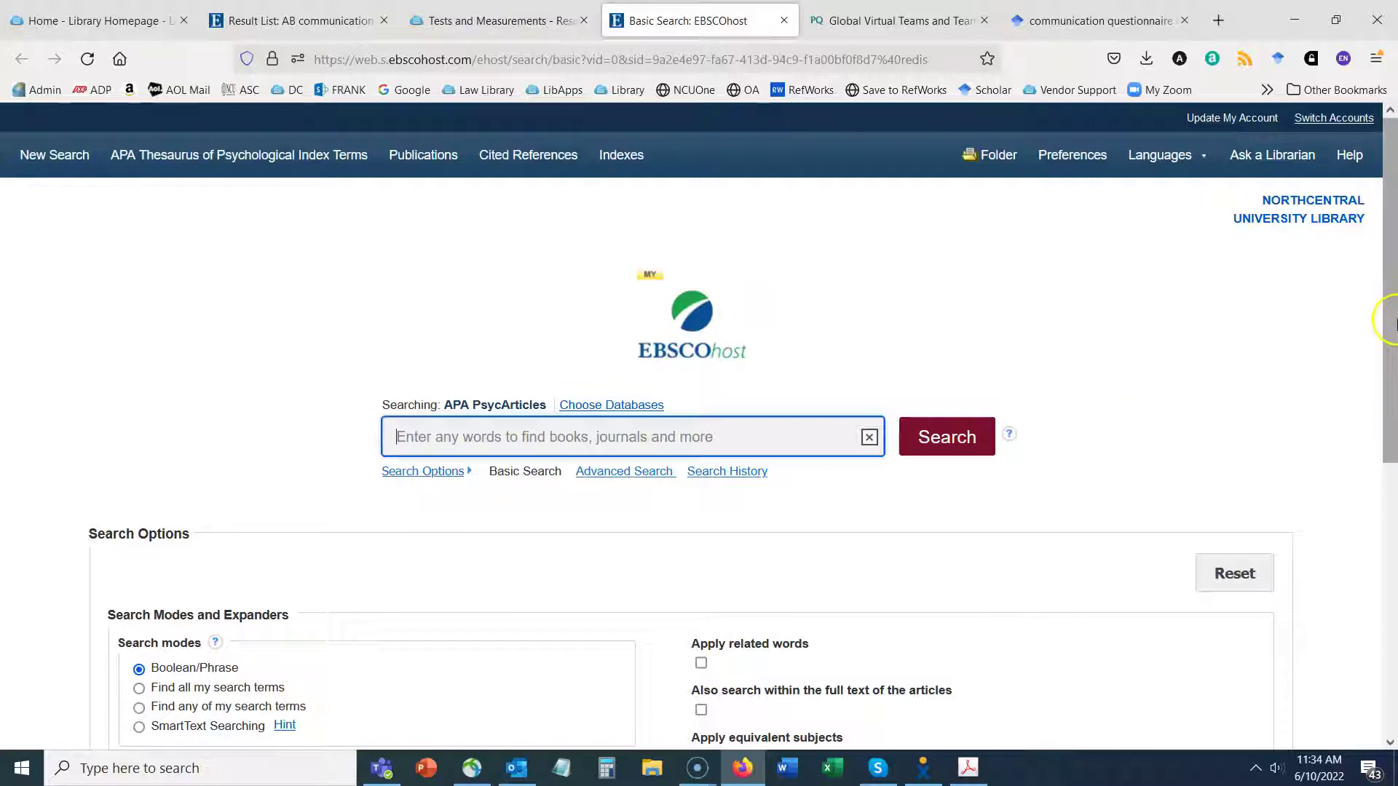
drag(1392, 312, 1375, 430)
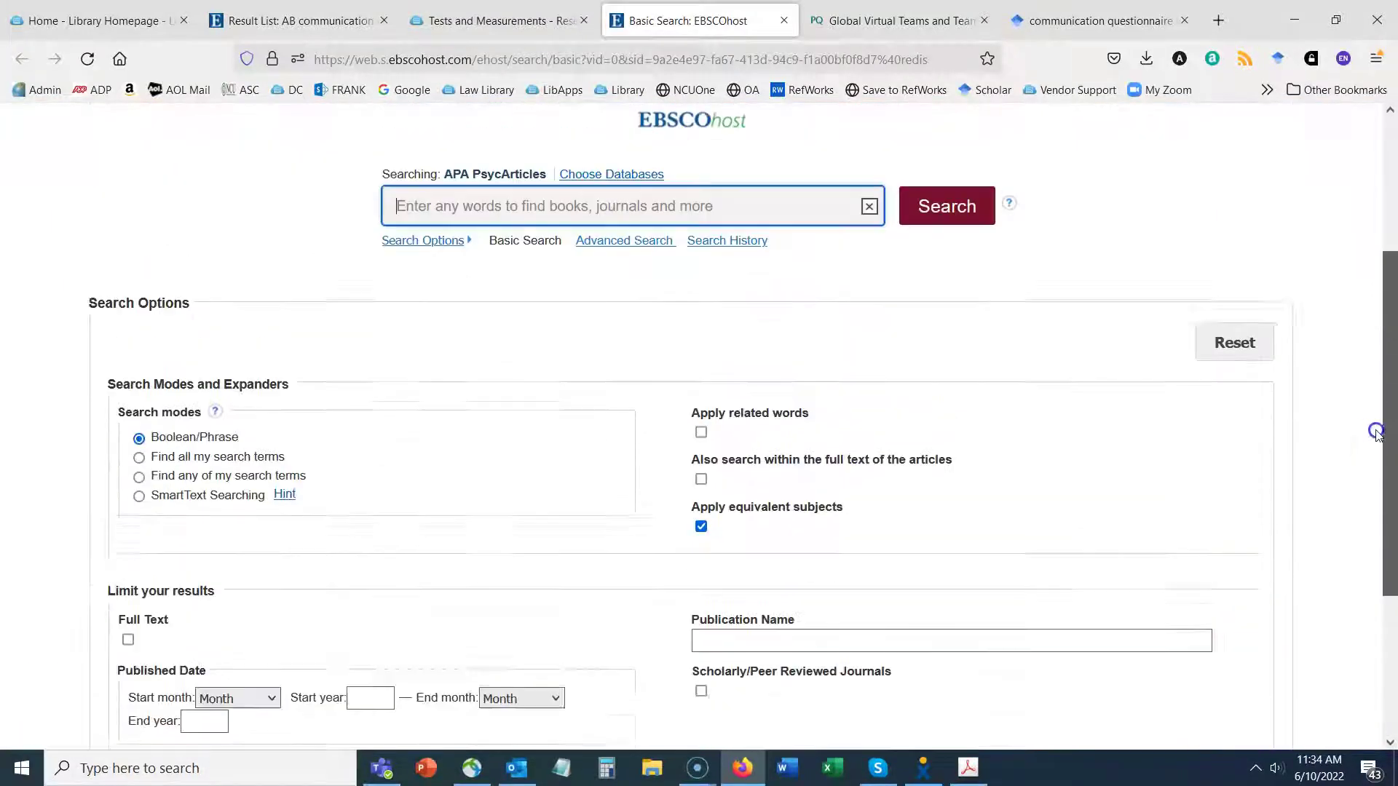
click(1242, 492)
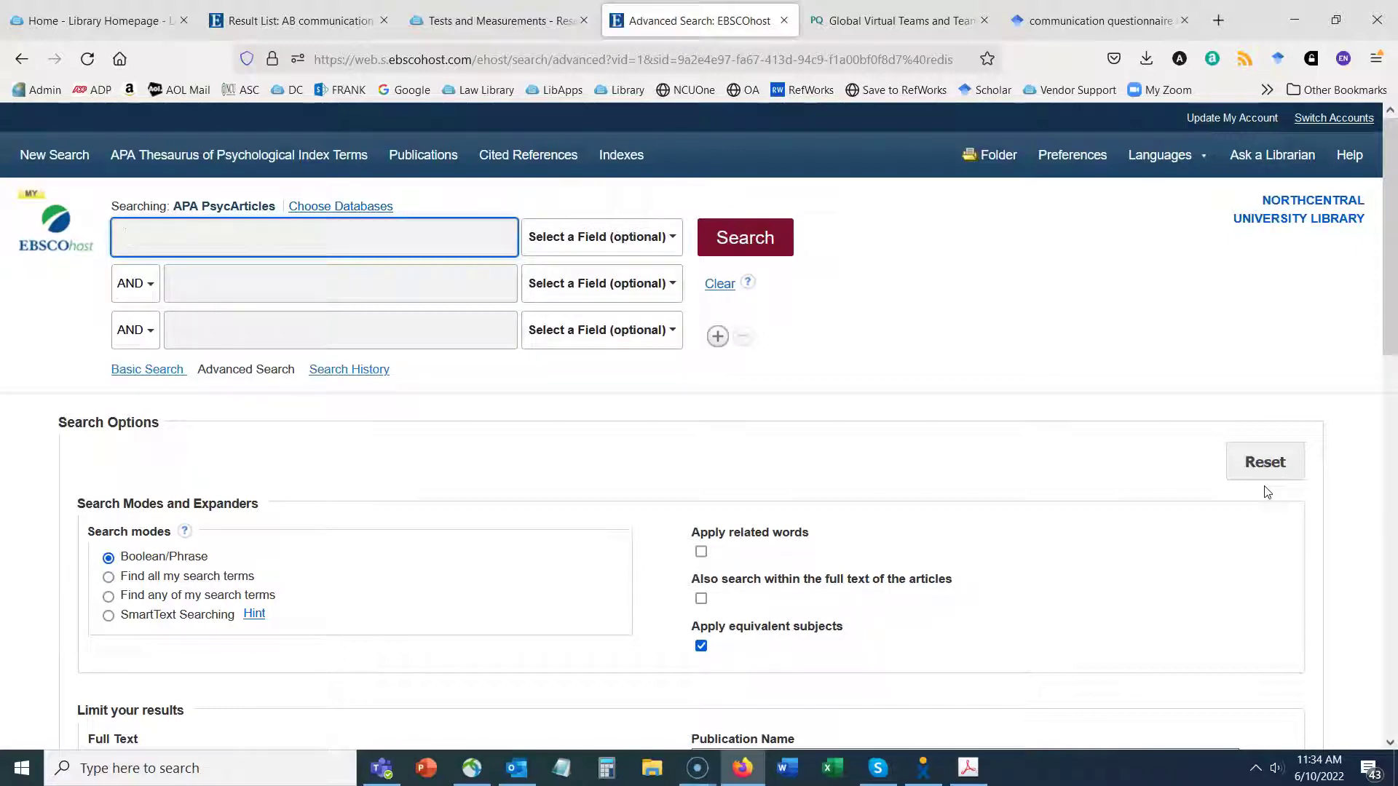
scroll(1238, 465, down, 5)
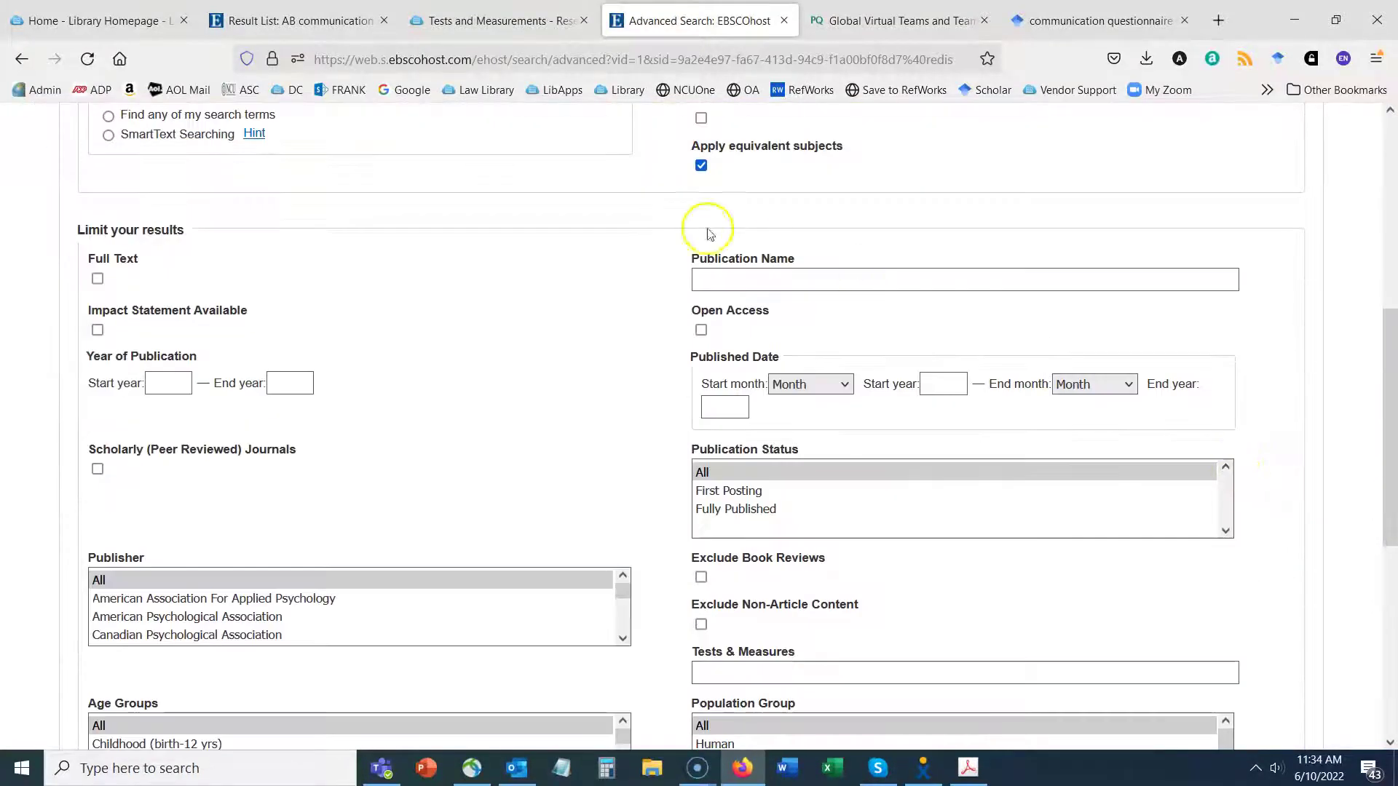
scroll(197, 465, down, 3)
drag(799, 413, 662, 428)
click(661, 432)
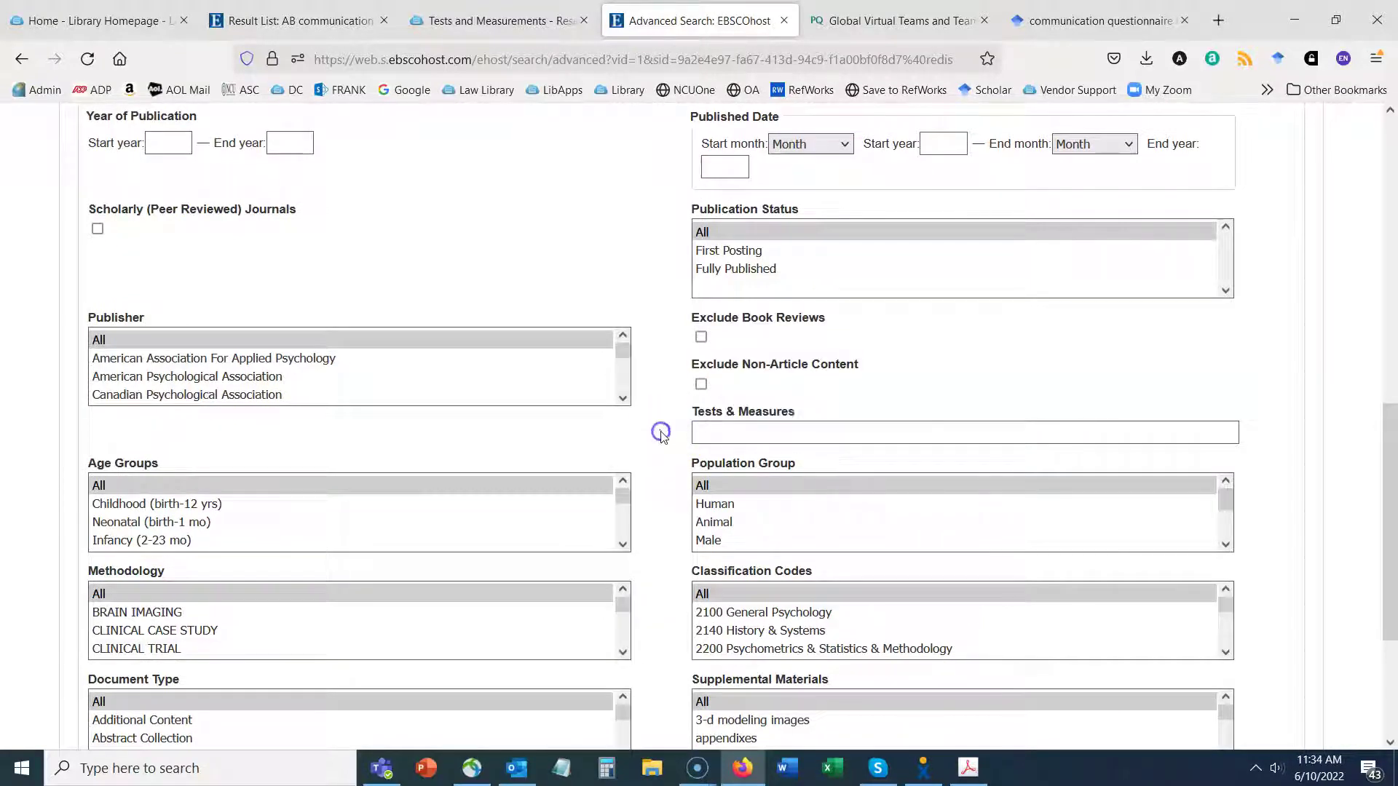
Run a search limited to the "clark beck obsessive compulsive inventory" under Tests & Measures.
click(765, 435)
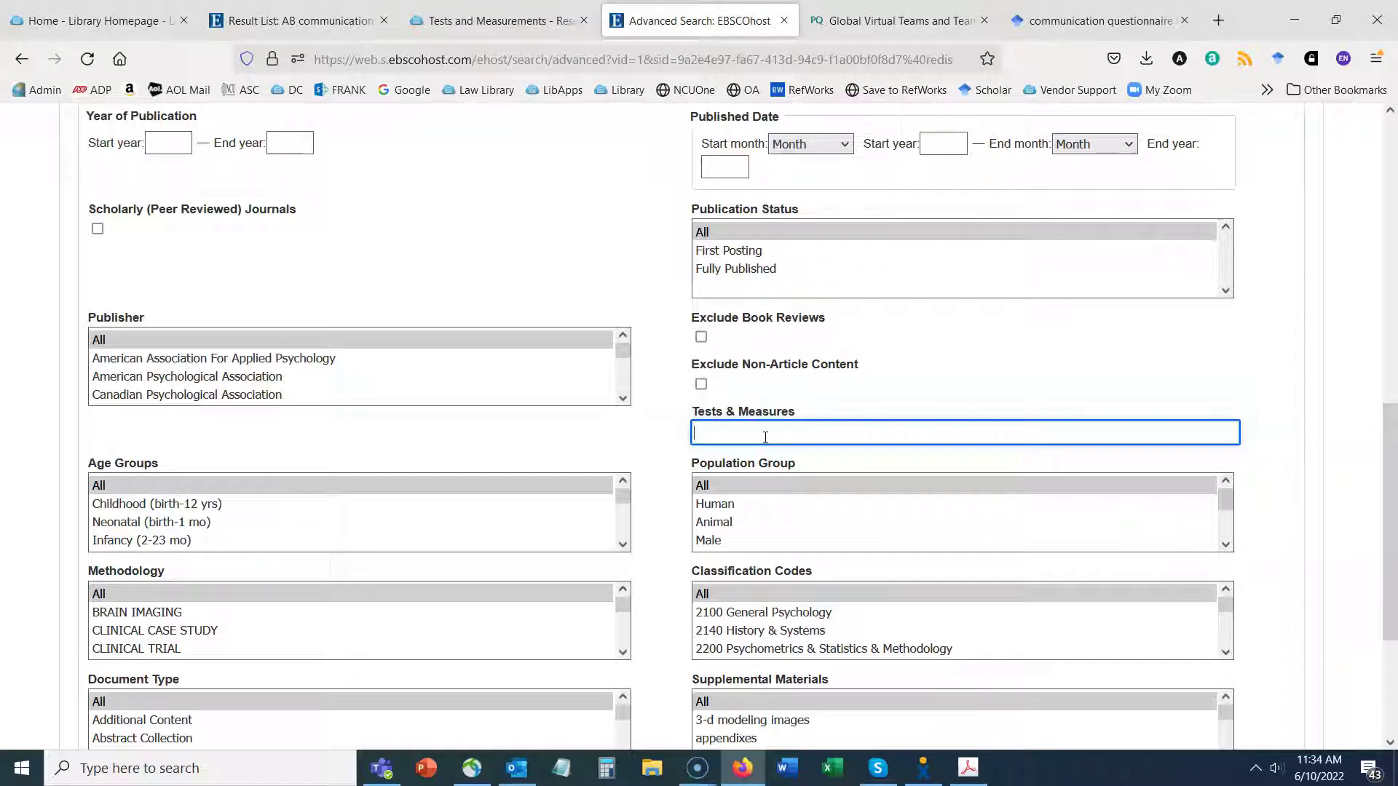
text(C)
key(BackSpace)
text(c)
key(BackSpace)
text(cl)
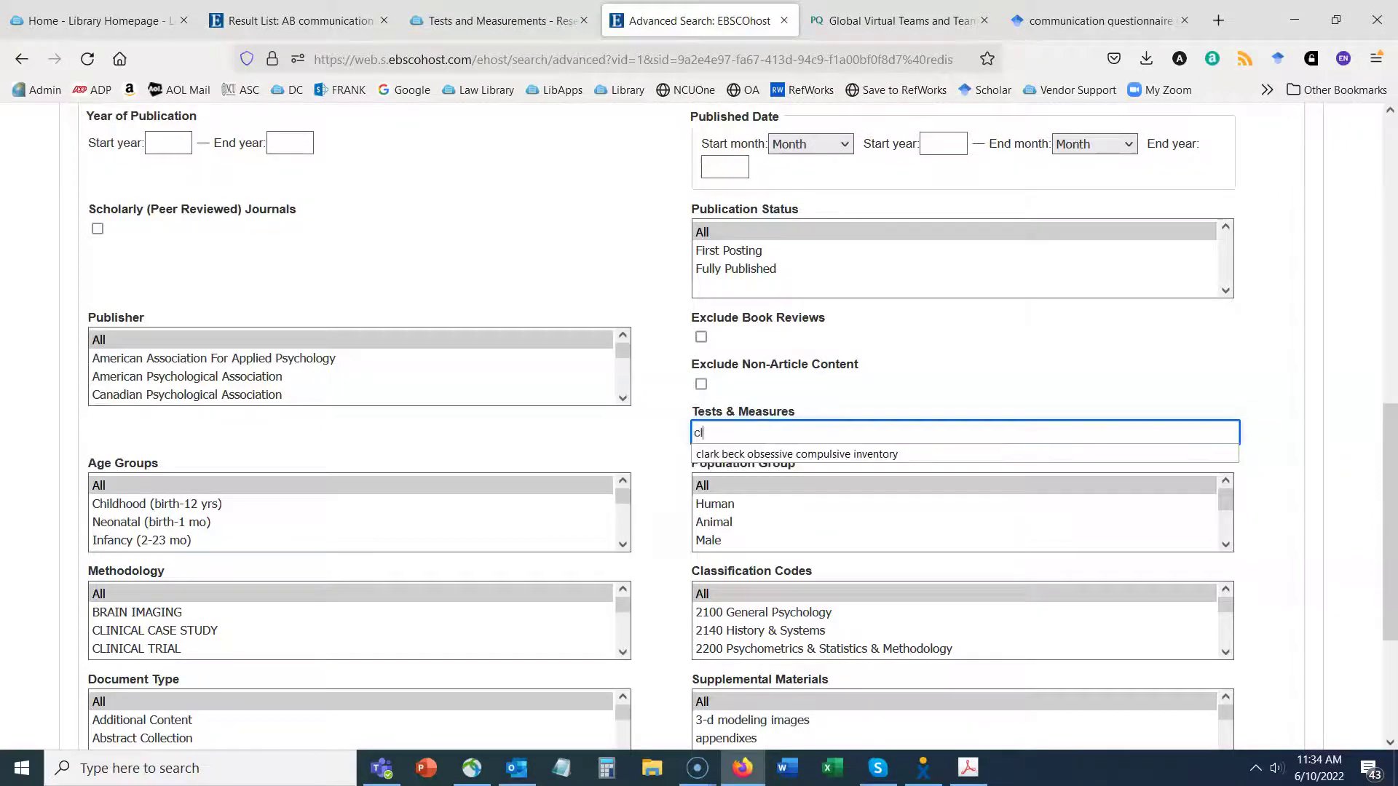
click(883, 454)
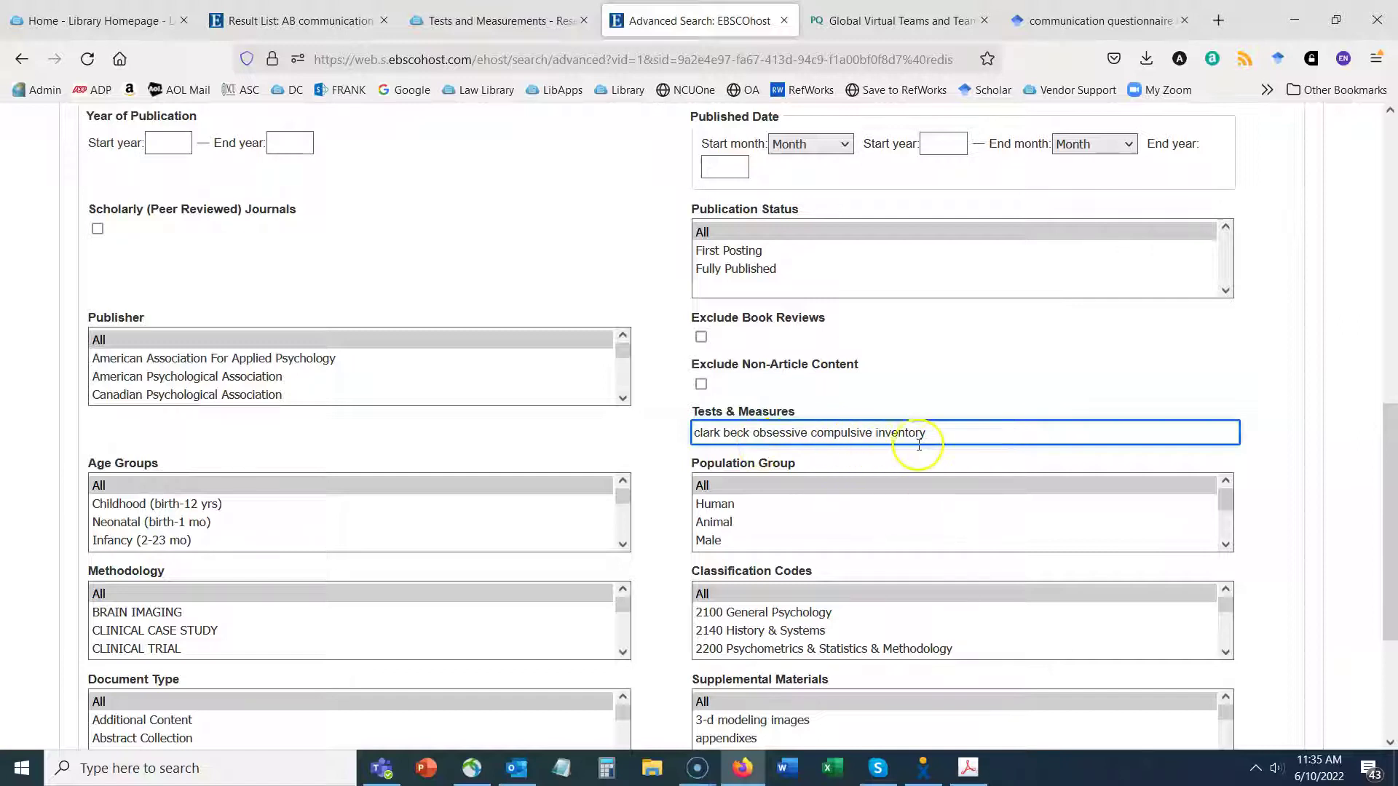
scroll(919, 444, up, 10)
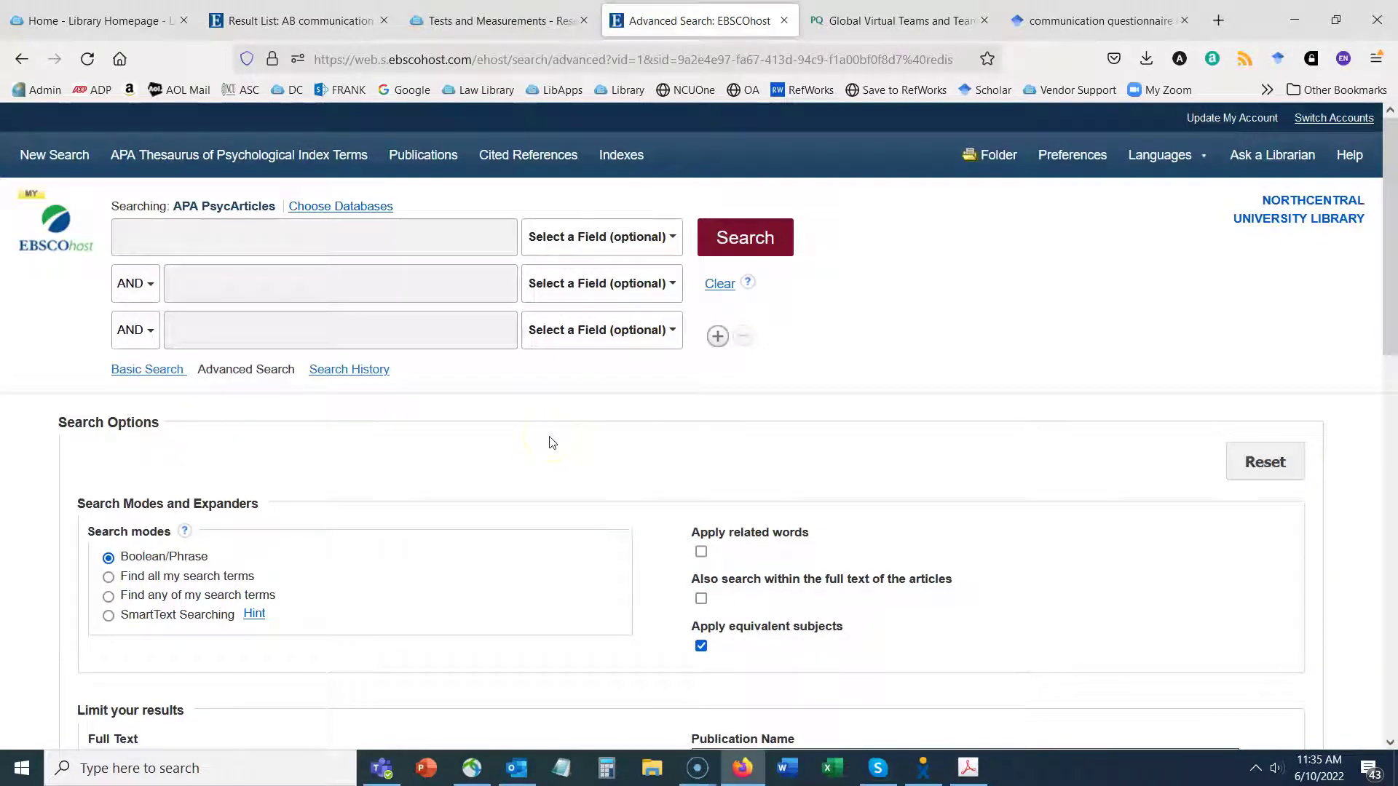
click(757, 239)
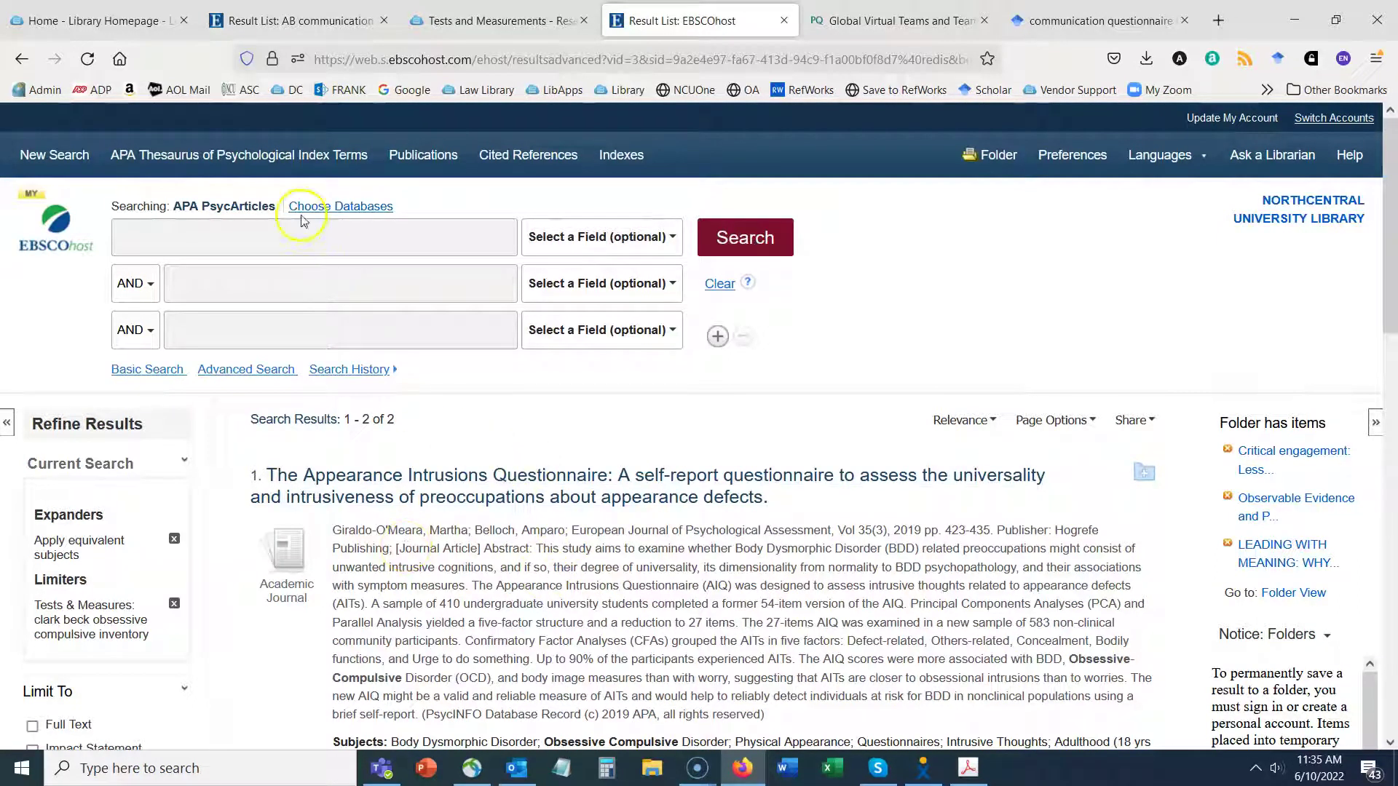
Add APA PsycInfo to the searched databases alongside APA PsycArticles and show the full database selection.
click(329, 209)
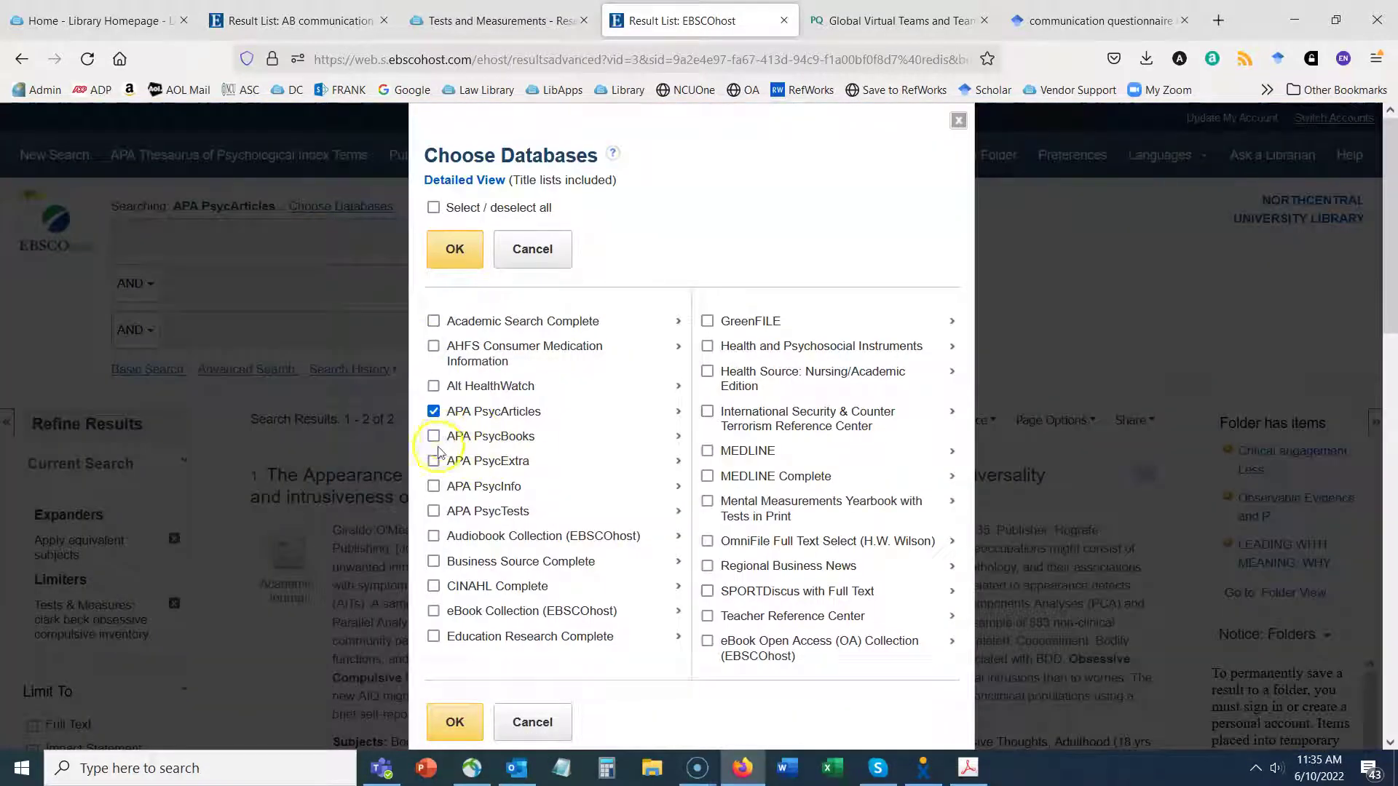
click(433, 486)
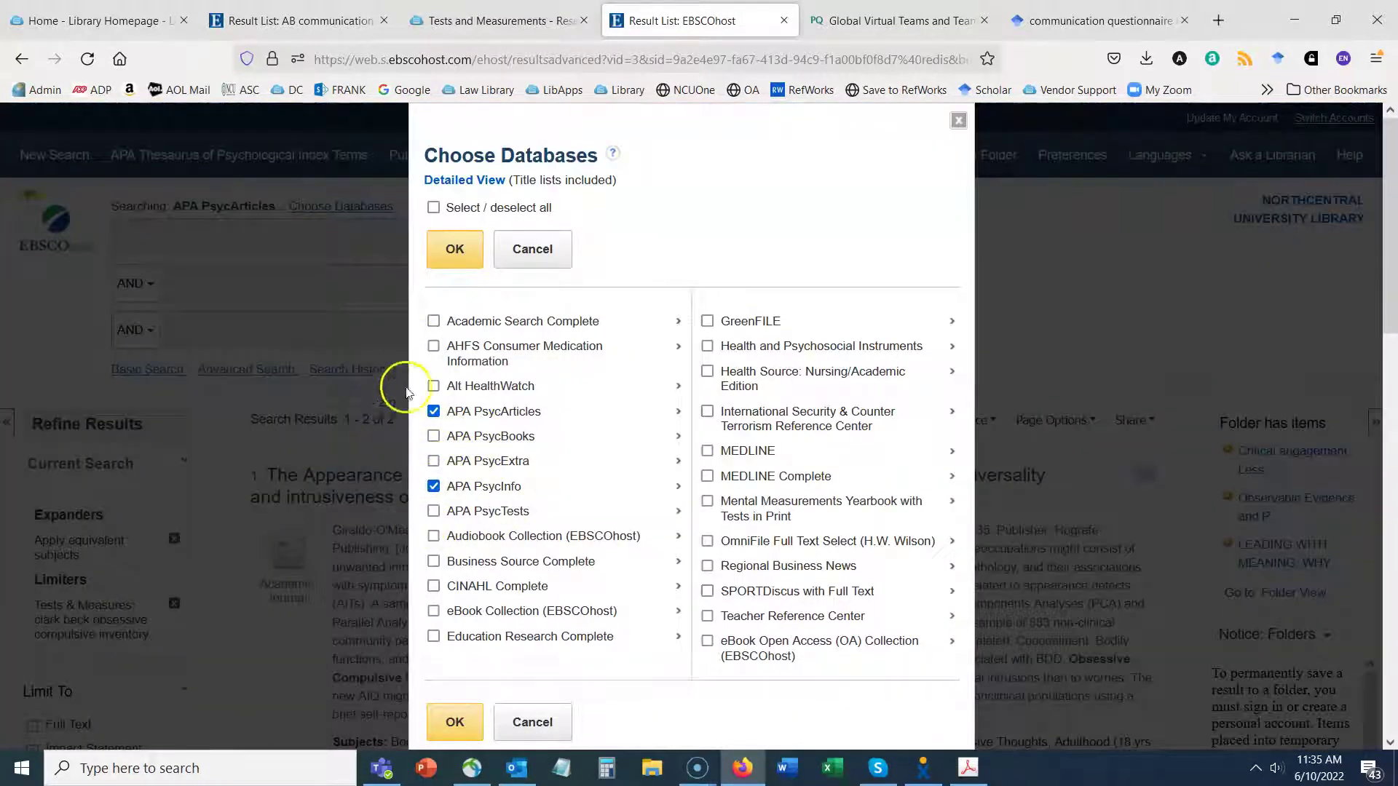
click(455, 724)
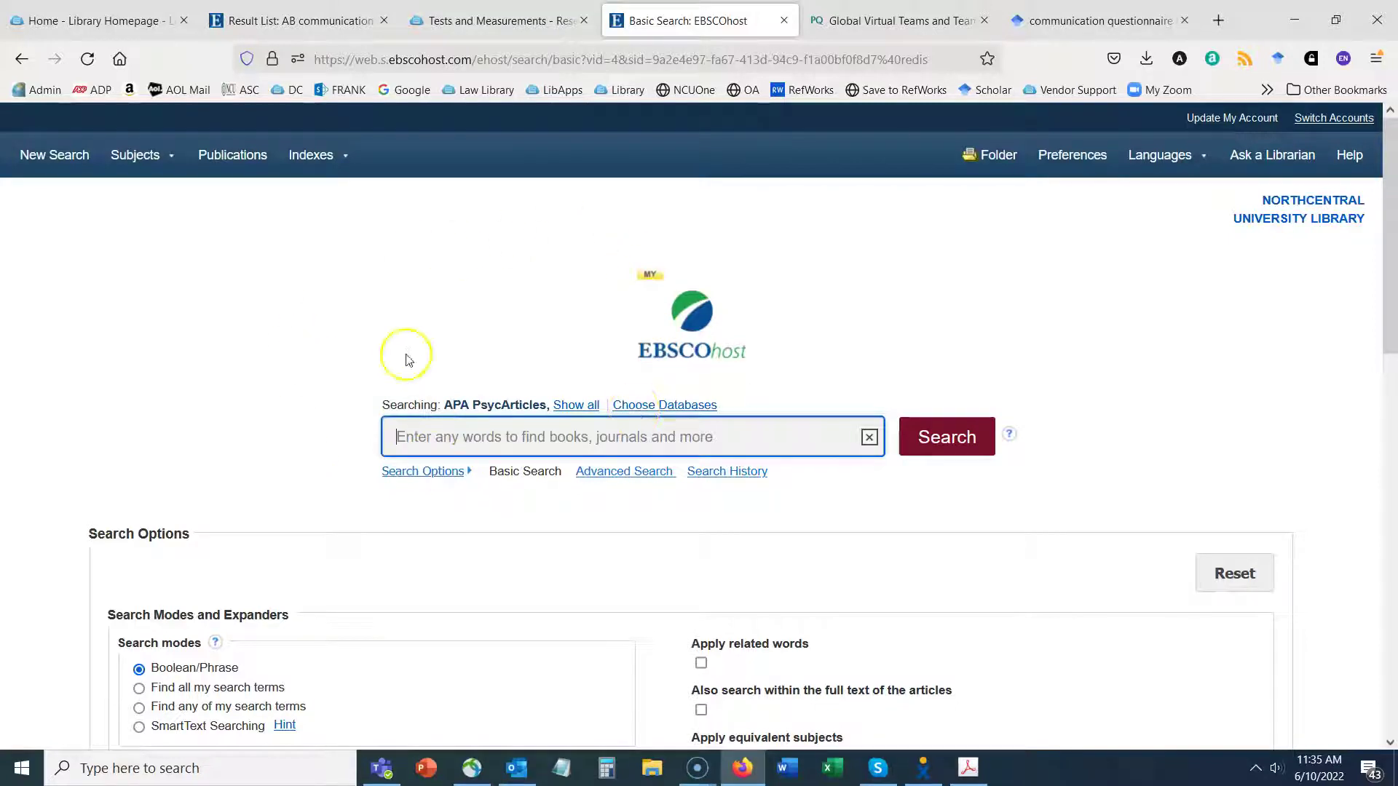
click(571, 405)
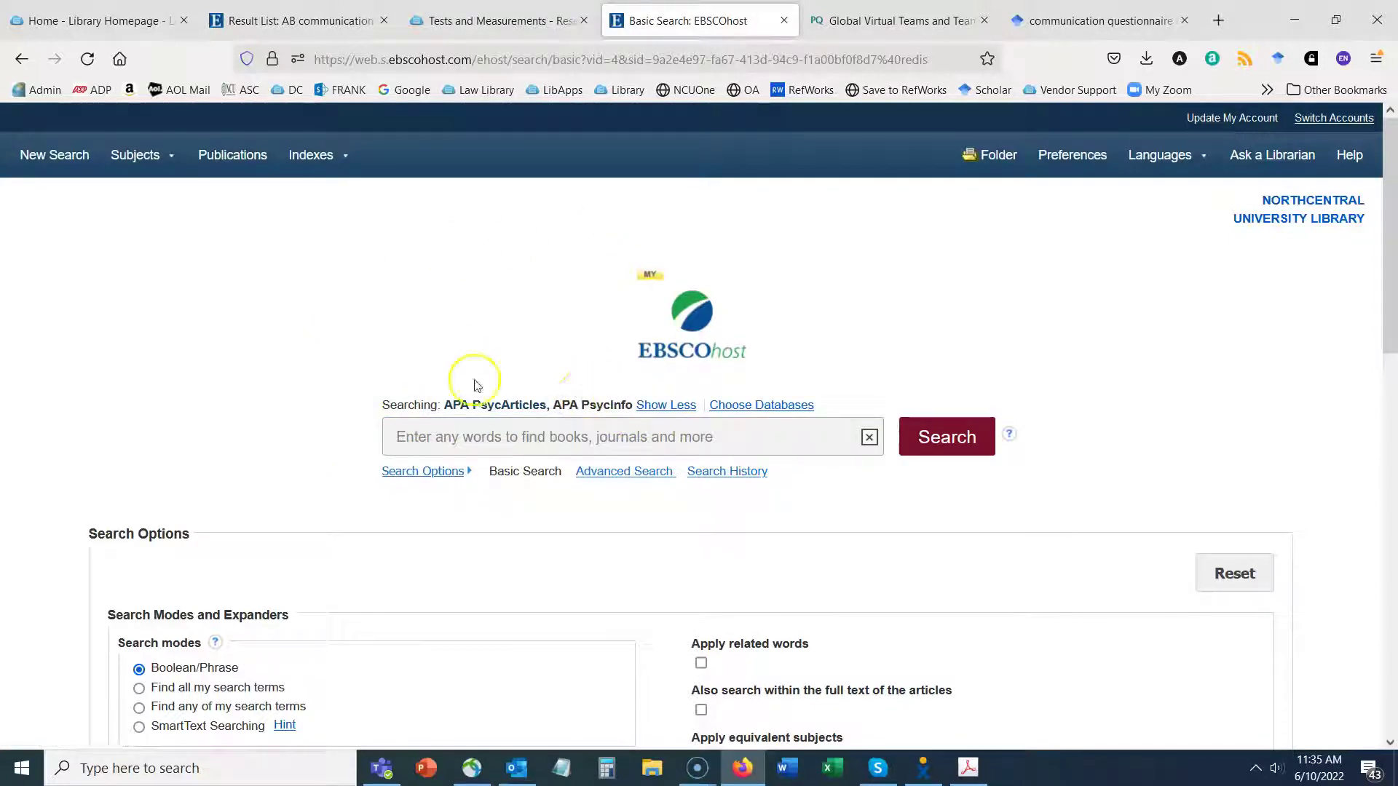
Check the basic search limiters for the combined databases and switch to the advanced search.
scroll(570, 524, down, 10)
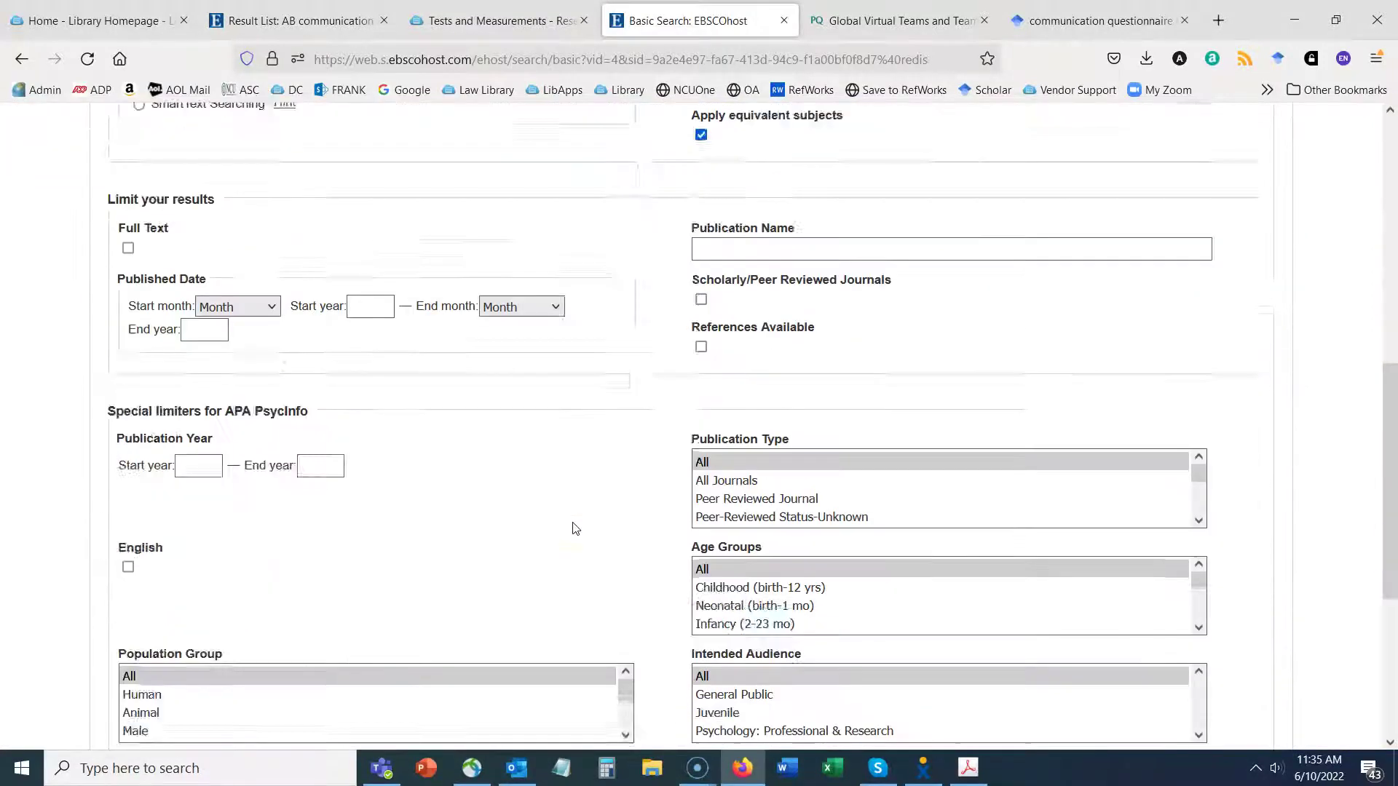
scroll(572, 530, down, 3)
scroll(557, 517, up, 10)
click(590, 228)
scroll(893, 459, down, 3)
scroll(894, 459, down, 3)
scroll(894, 459, up, 5)
scroll(894, 458, down, 3)
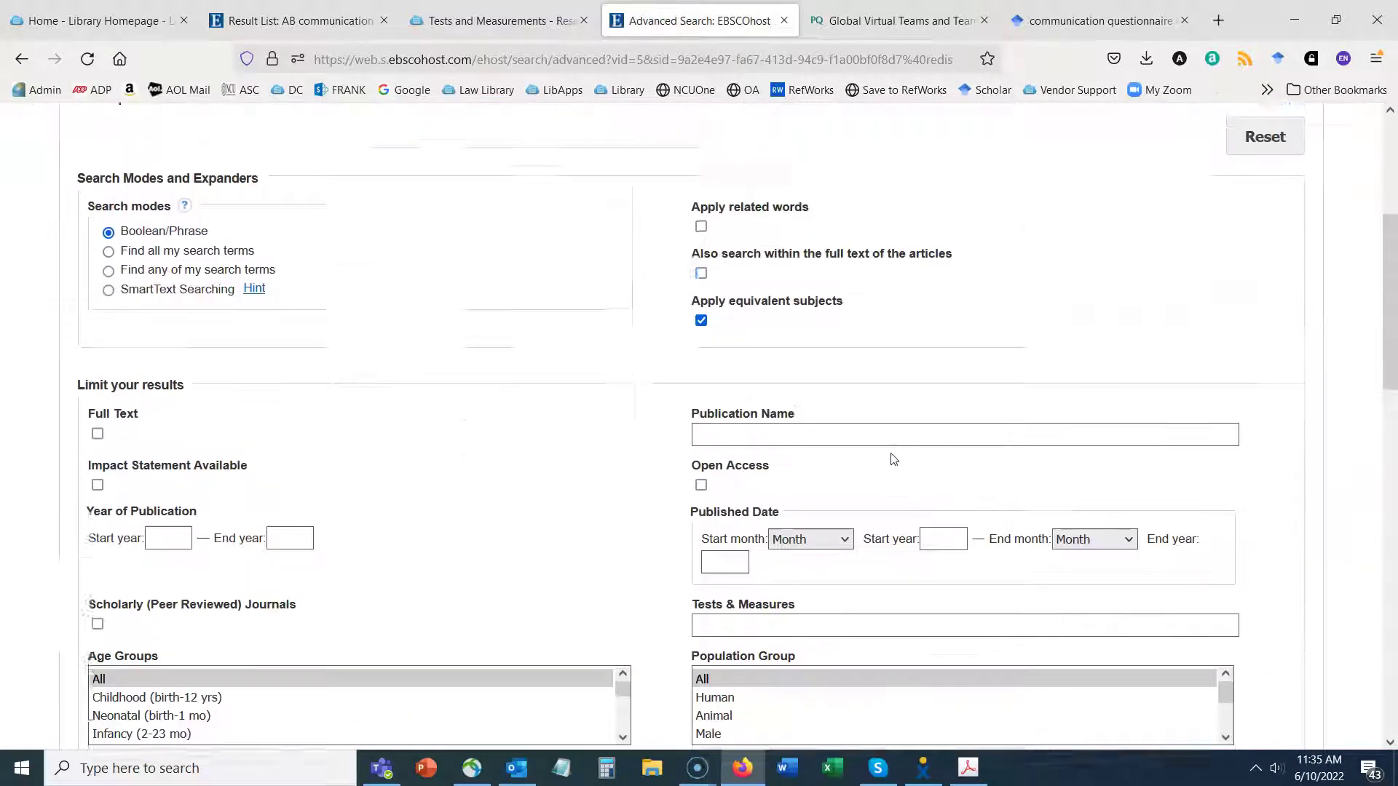
Limit Tests & Measures to "clark beck obsessive compulsive inventory" and run the search across both databases.
scroll(894, 459, down, 7)
scroll(888, 459, up, 4)
click(763, 359)
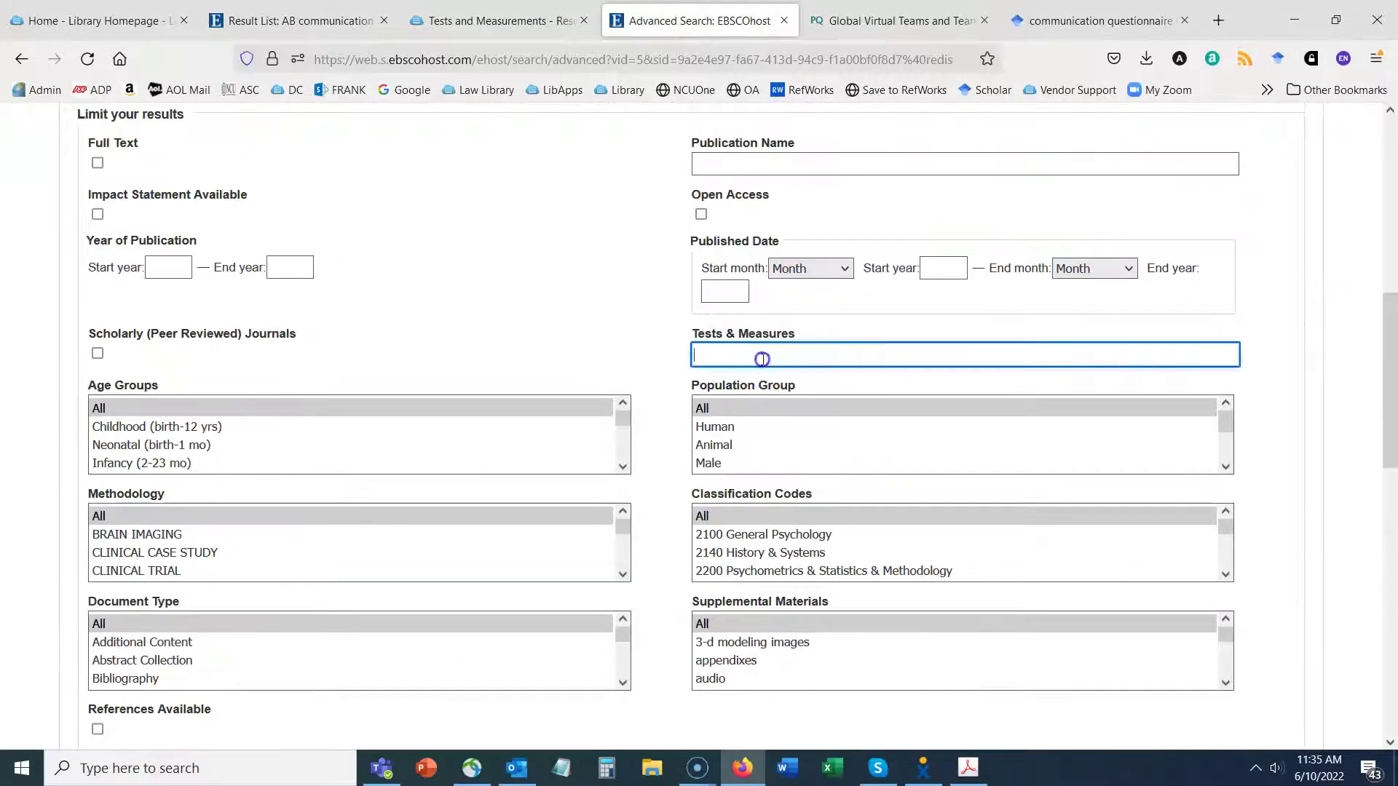
text(c)
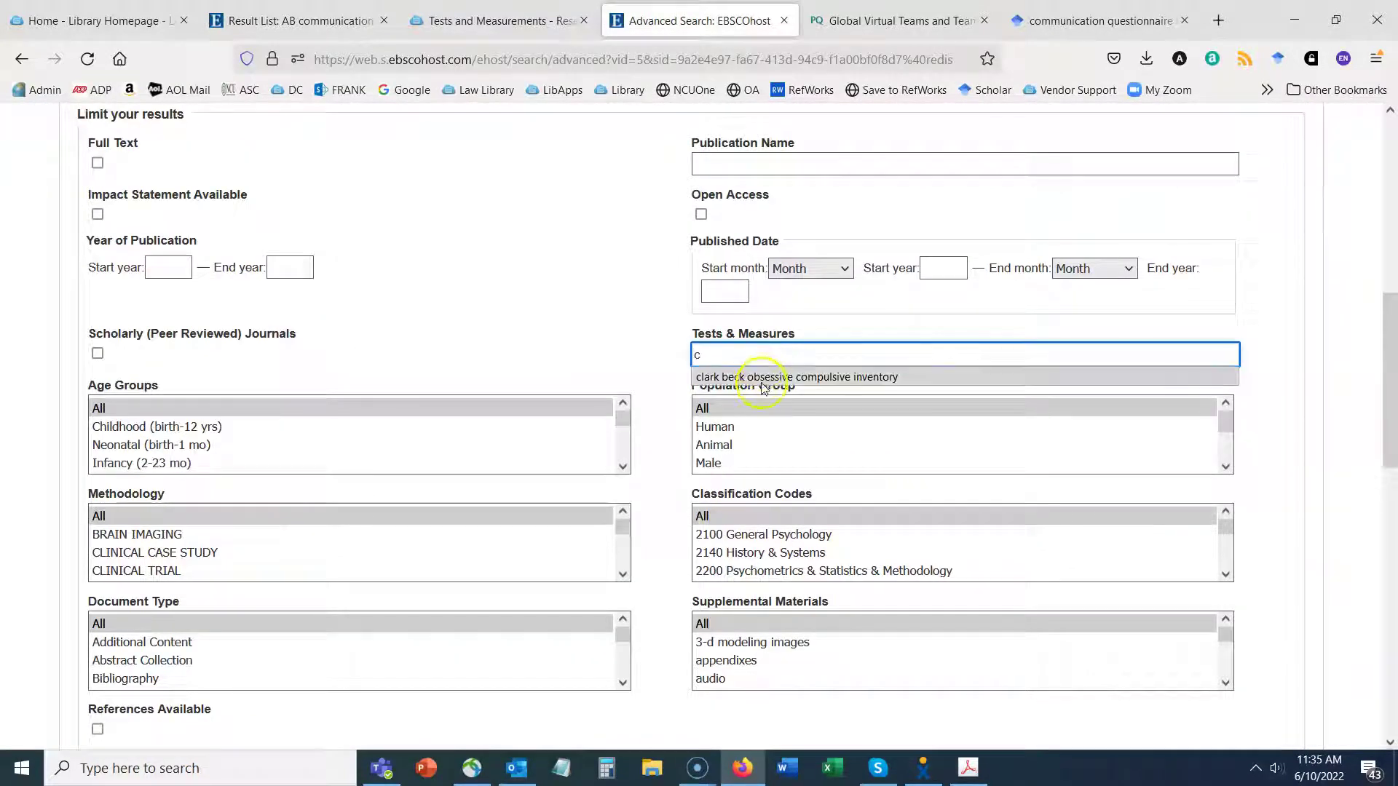
click(761, 380)
scroll(1098, 525, down, 2)
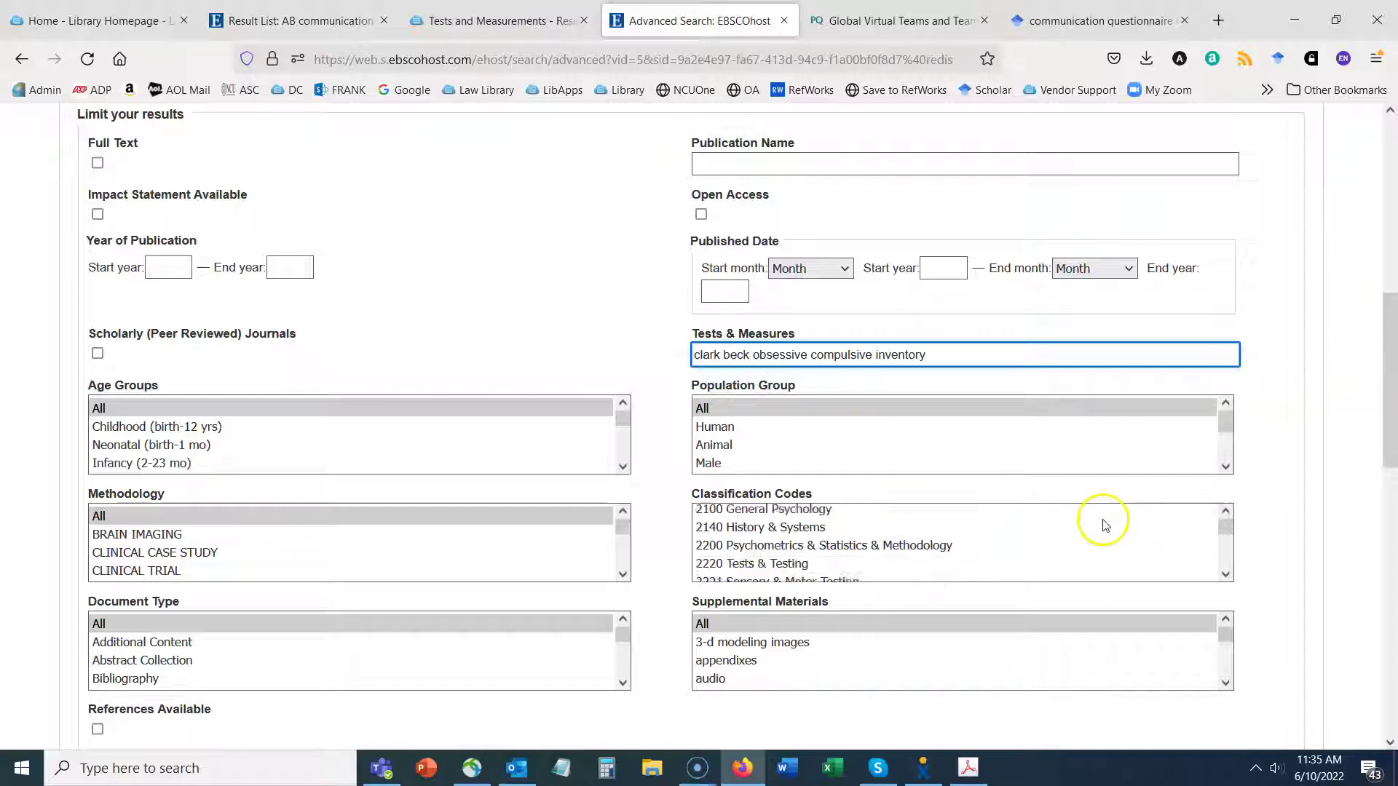
scroll(1046, 519, up, 3)
scroll(1347, 658, up, 8)
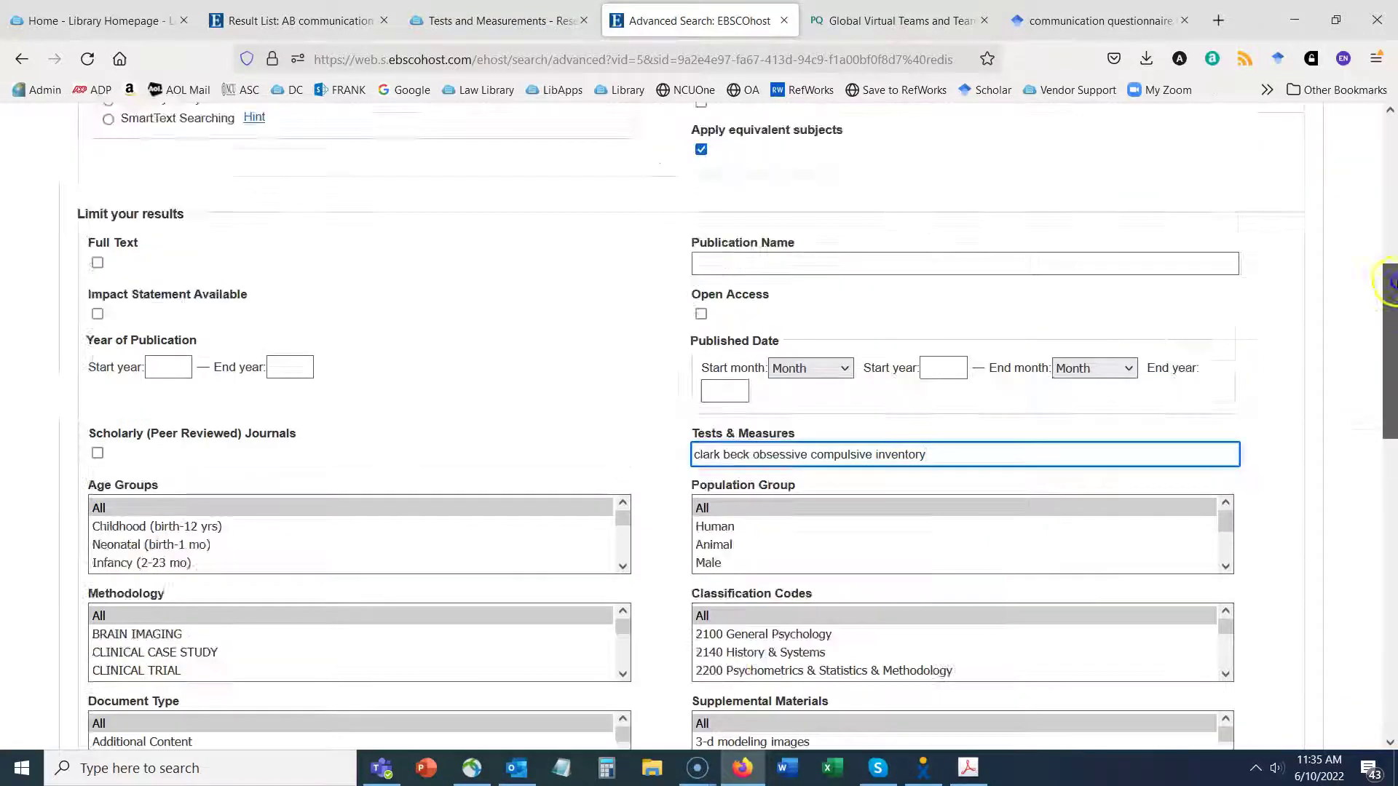
click(747, 246)
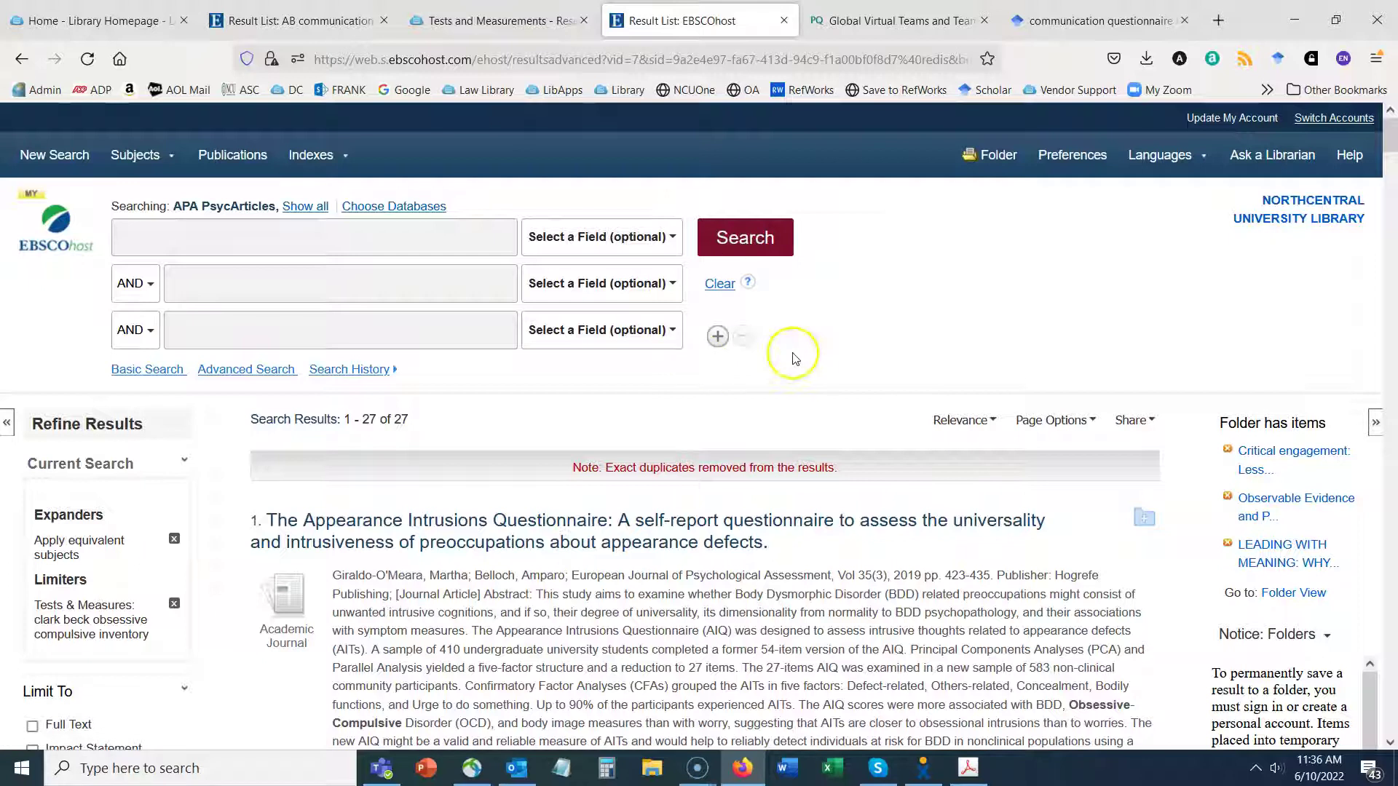
Open the detailed record of the first result, "The Appearance Intrusions Questionnaire", and go to its Tests & Measures field.
scroll(789, 352, down, 3)
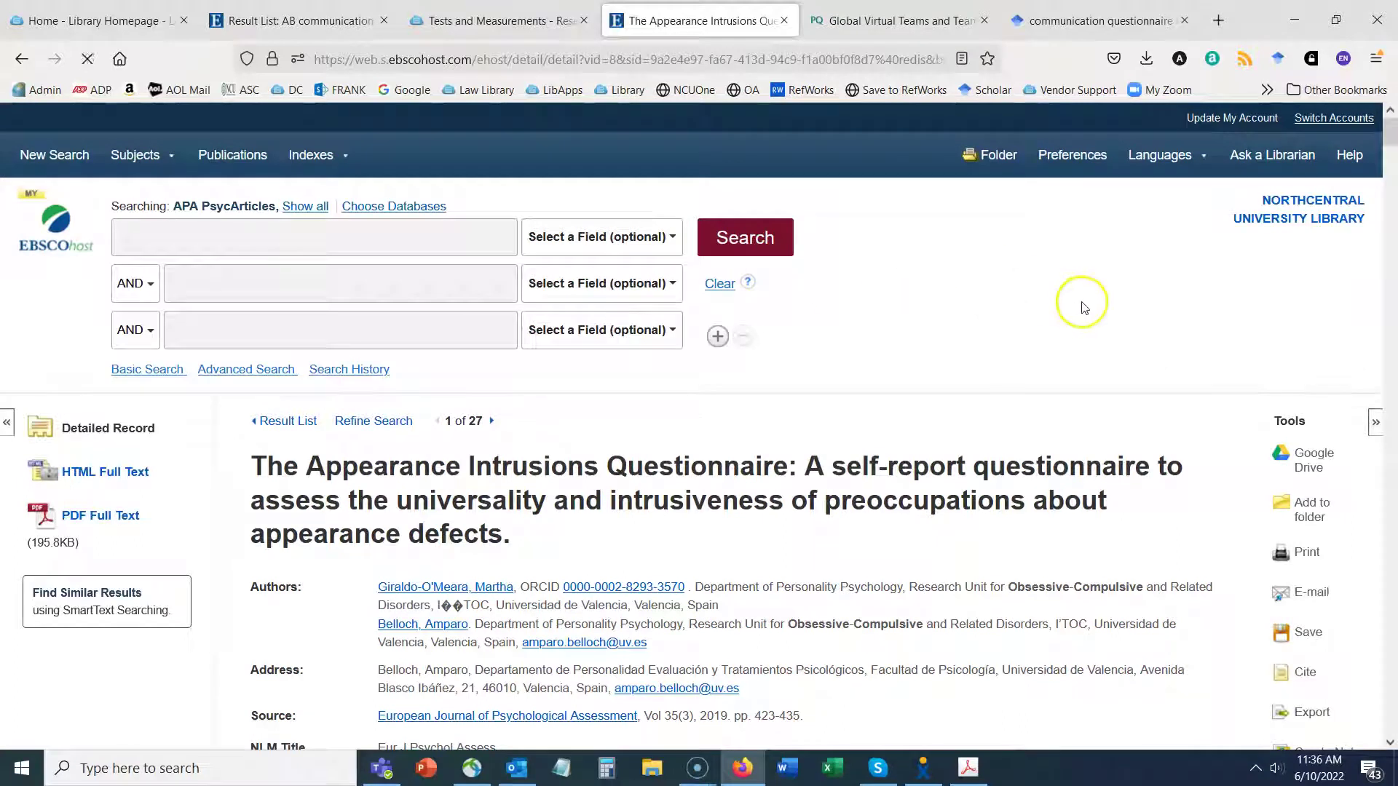
scroll(1017, 324, down, 2)
scroll(1017, 321, up, 2)
scroll(680, 437, down, 9)
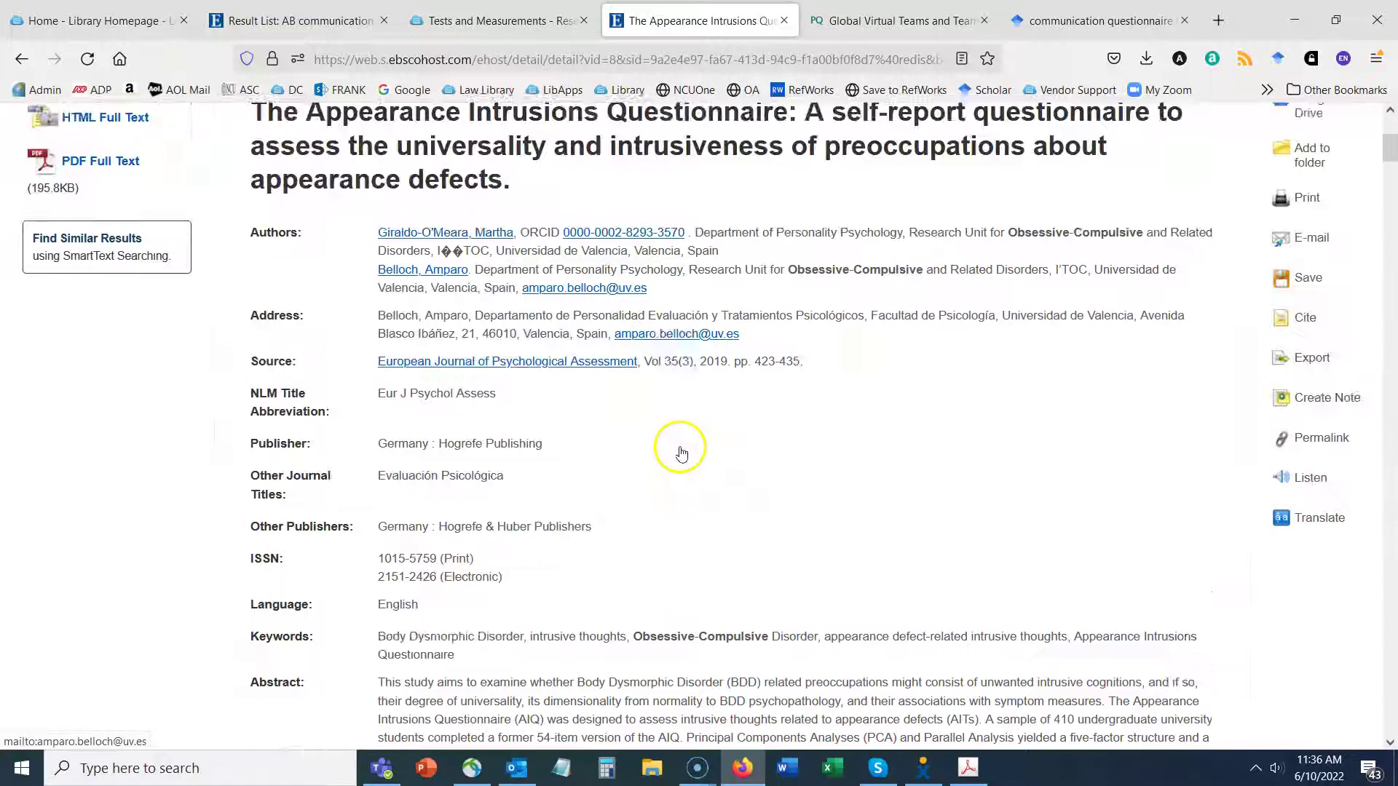
scroll(703, 444, down, 4)
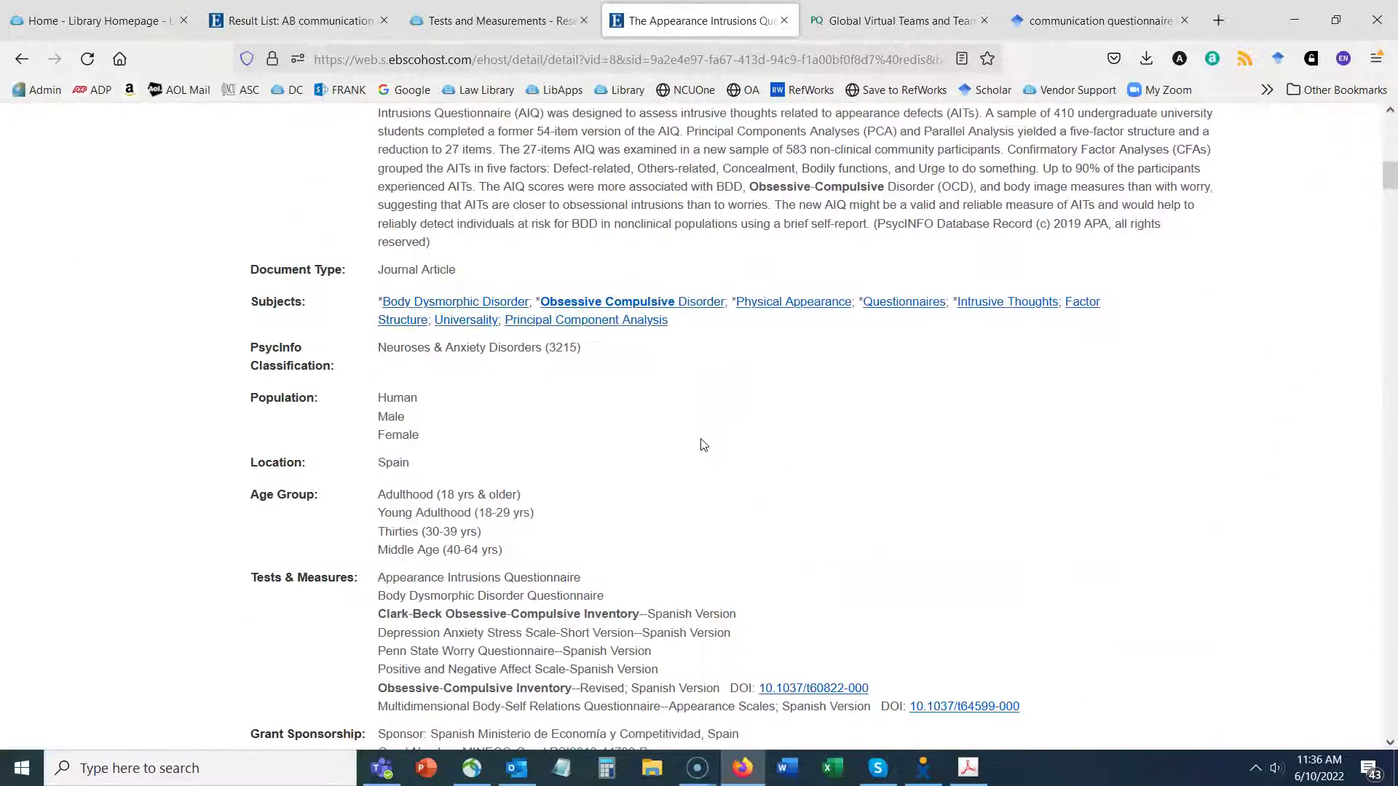
scroll(399, 431, down, 3)
Examine the Tests & Measures listed in the article record, including the Clark-Beck entry, and the record's full-text options.
drag(302, 336, 593, 376)
click(335, 408)
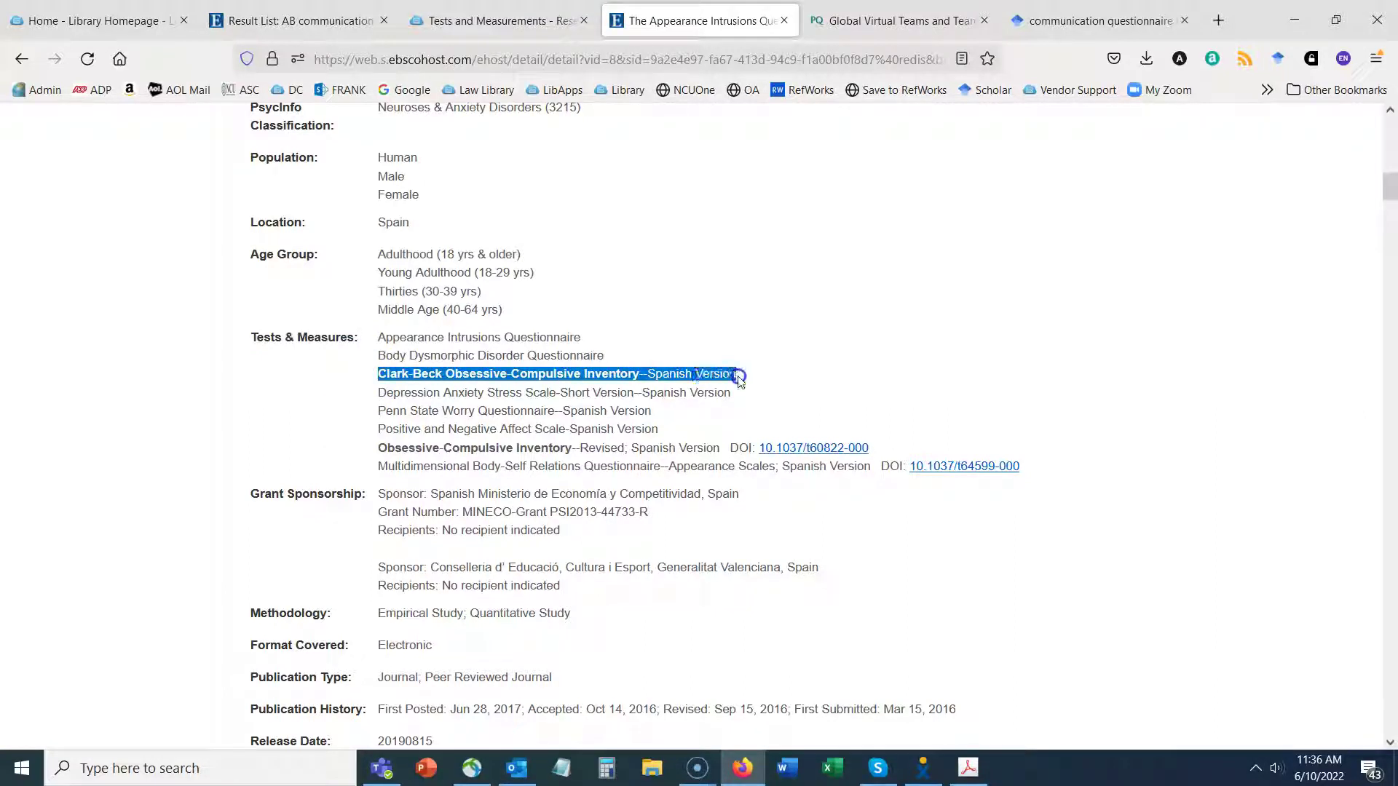
click(840, 355)
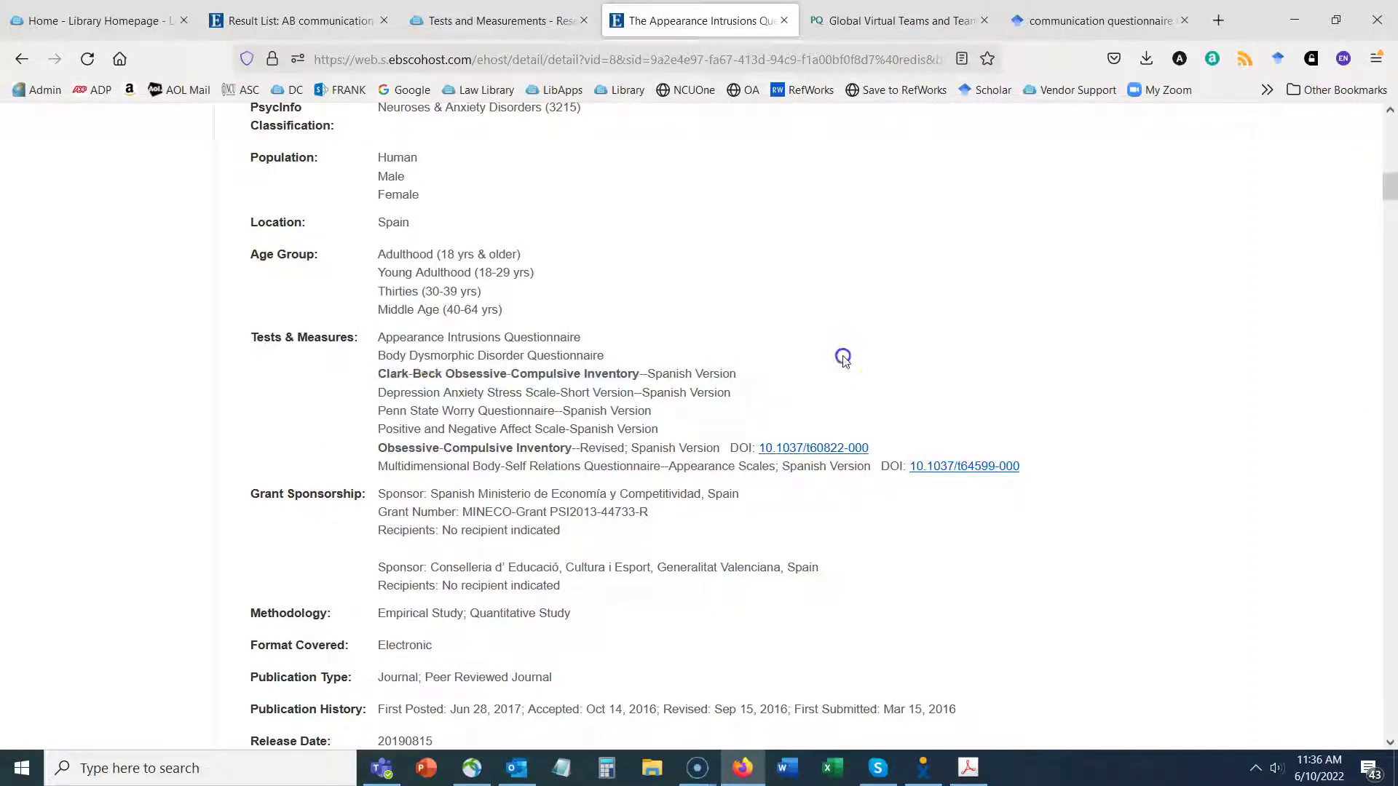
drag(405, 337, 1029, 468)
click(1103, 570)
scroll(452, 386, up, 15)
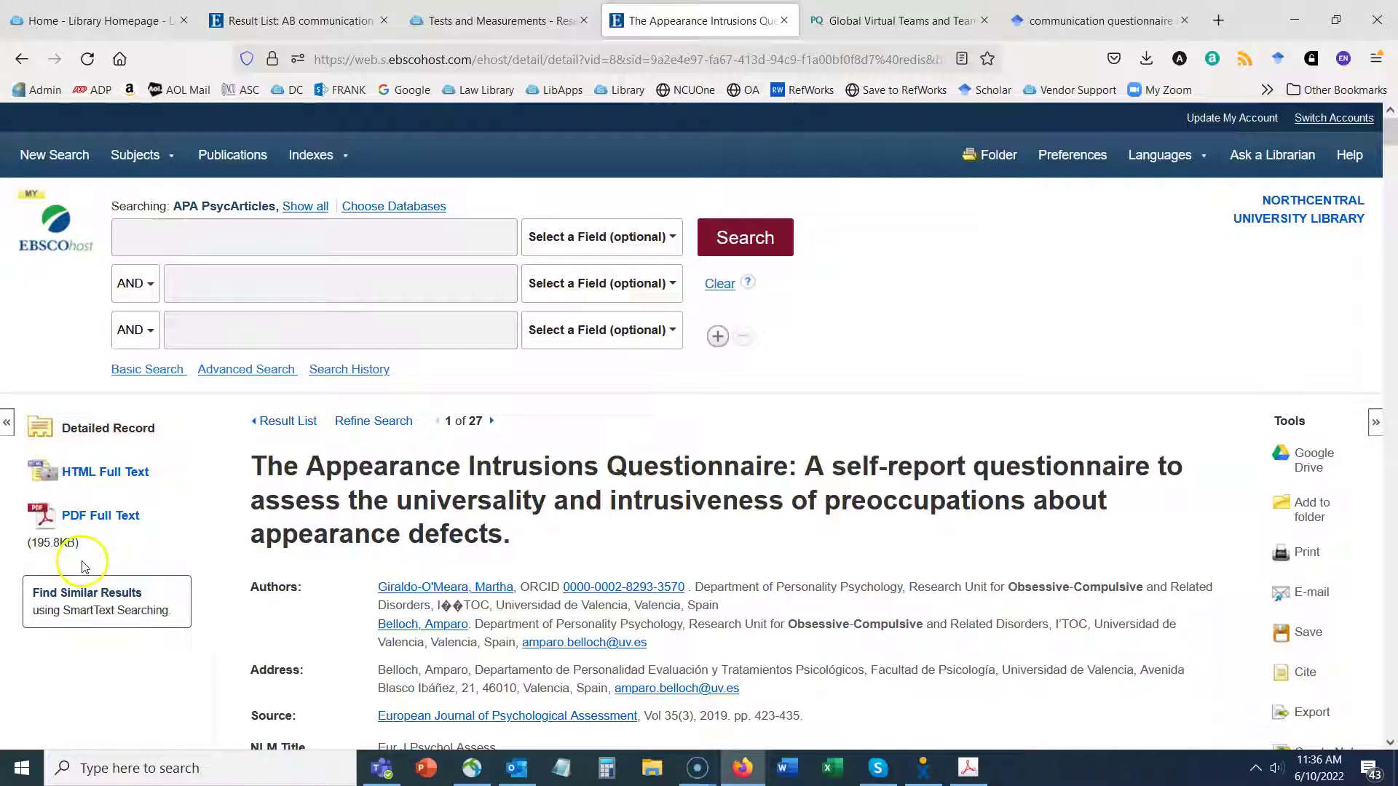
scroll(83, 566, down, 3)
scroll(84, 566, up, 3)
Start a new advanced search for communication AND "virtual teams" and run it.
click(54, 155)
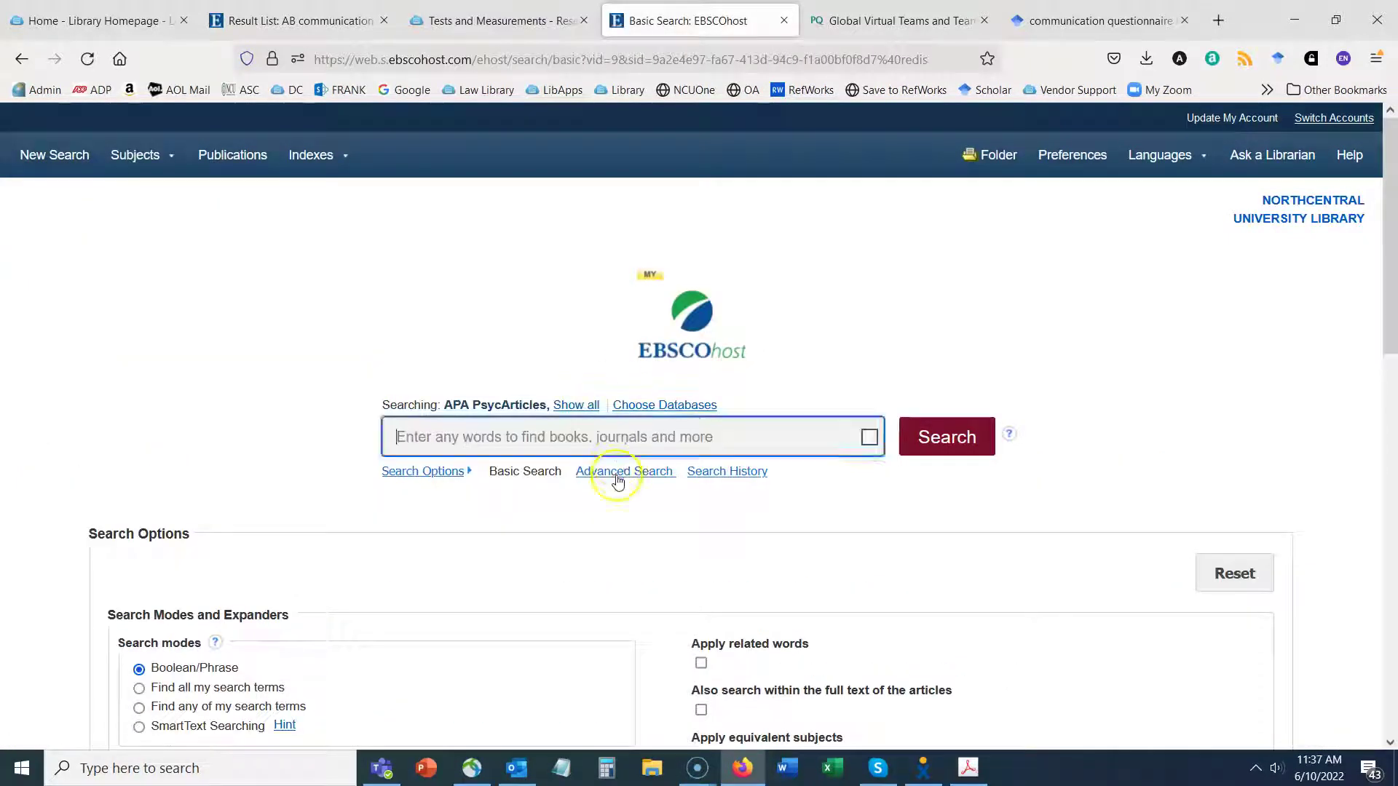
click(618, 481)
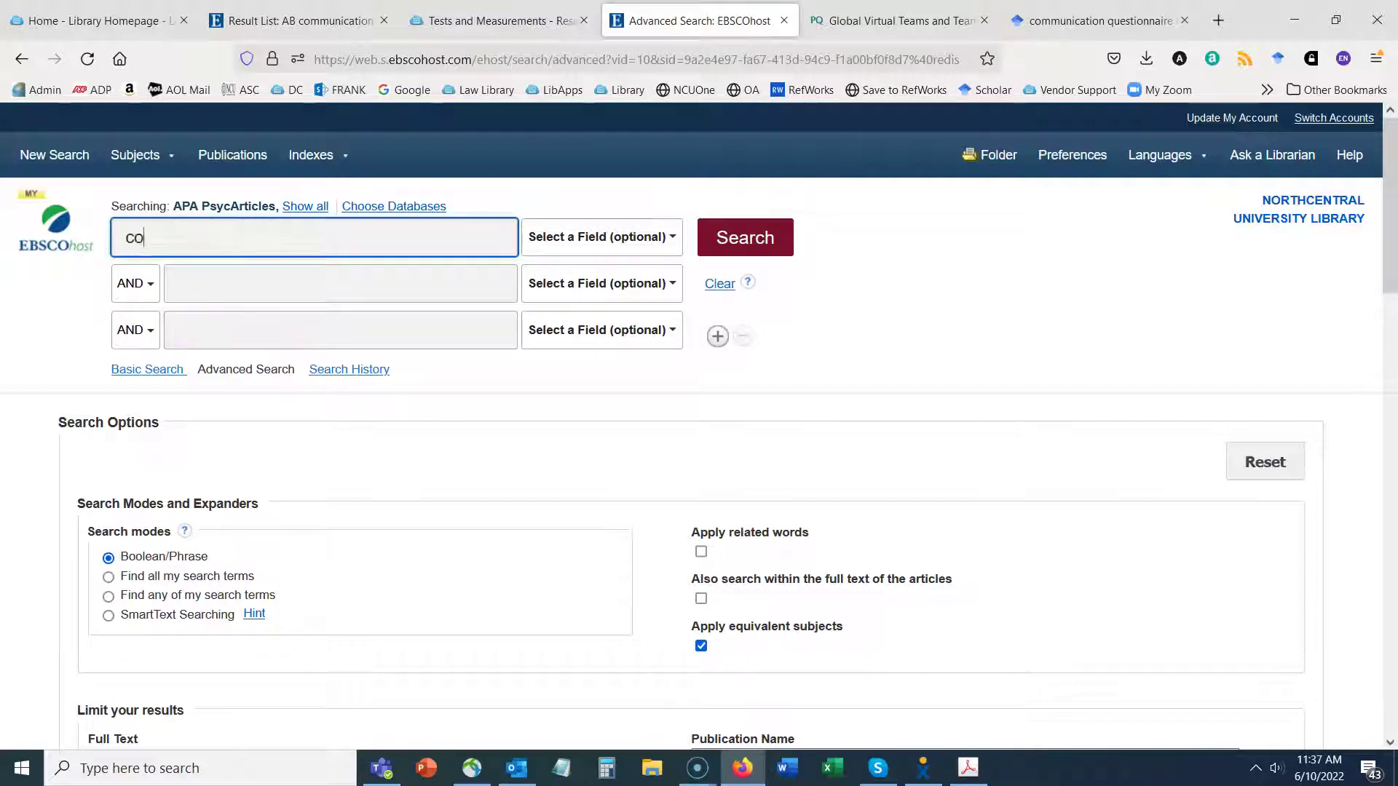
text(mmunication)
key(Tab)
key(Tab)
key(Tab)
text("virtual te)
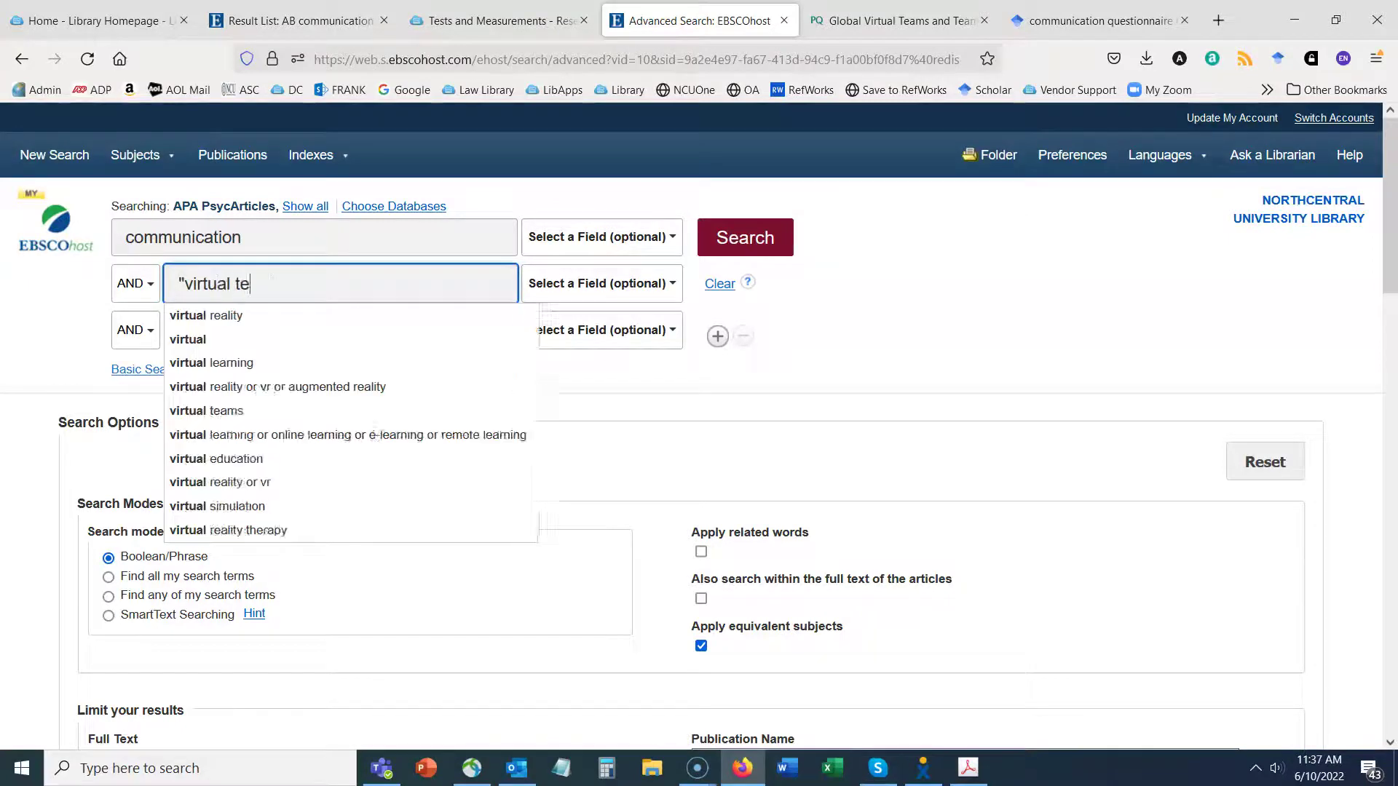
text(ams")
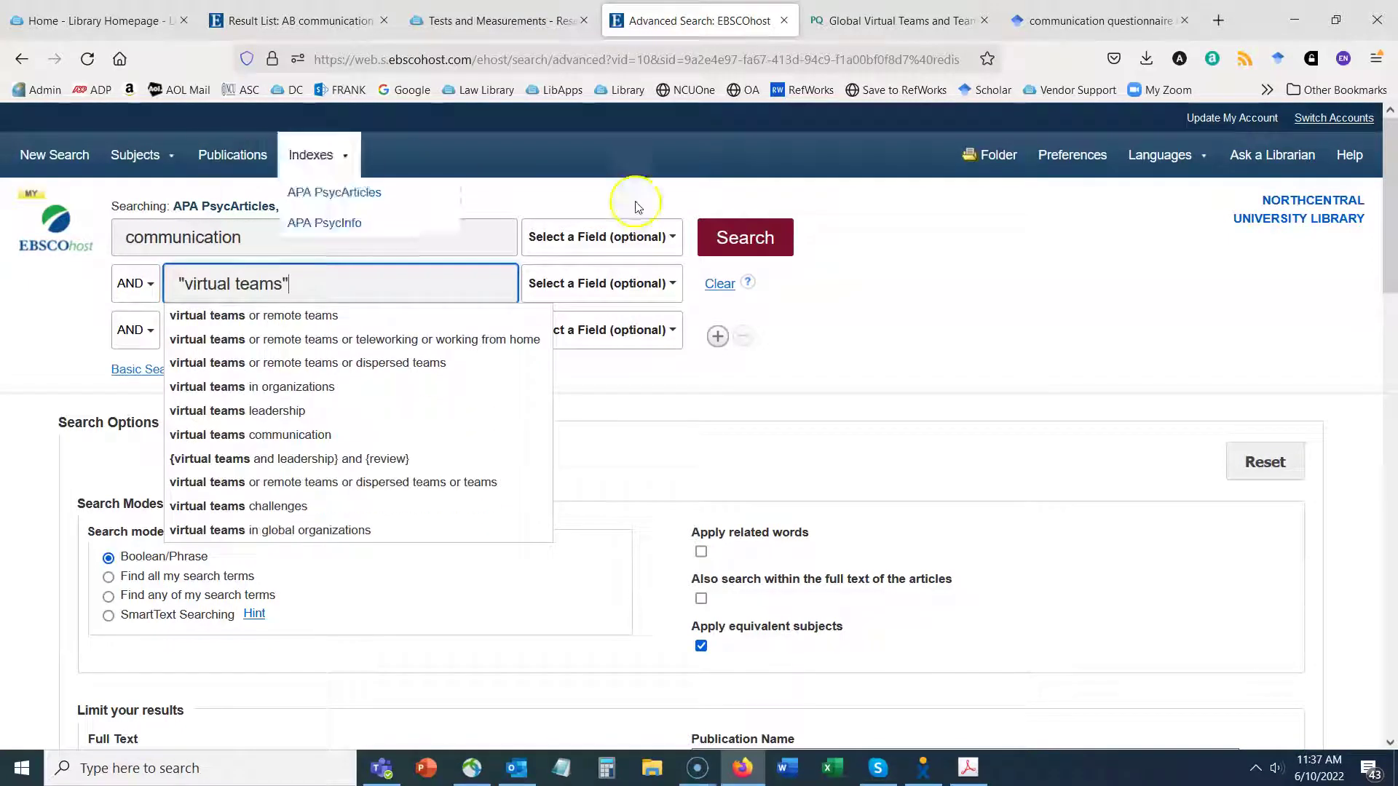
click(1090, 291)
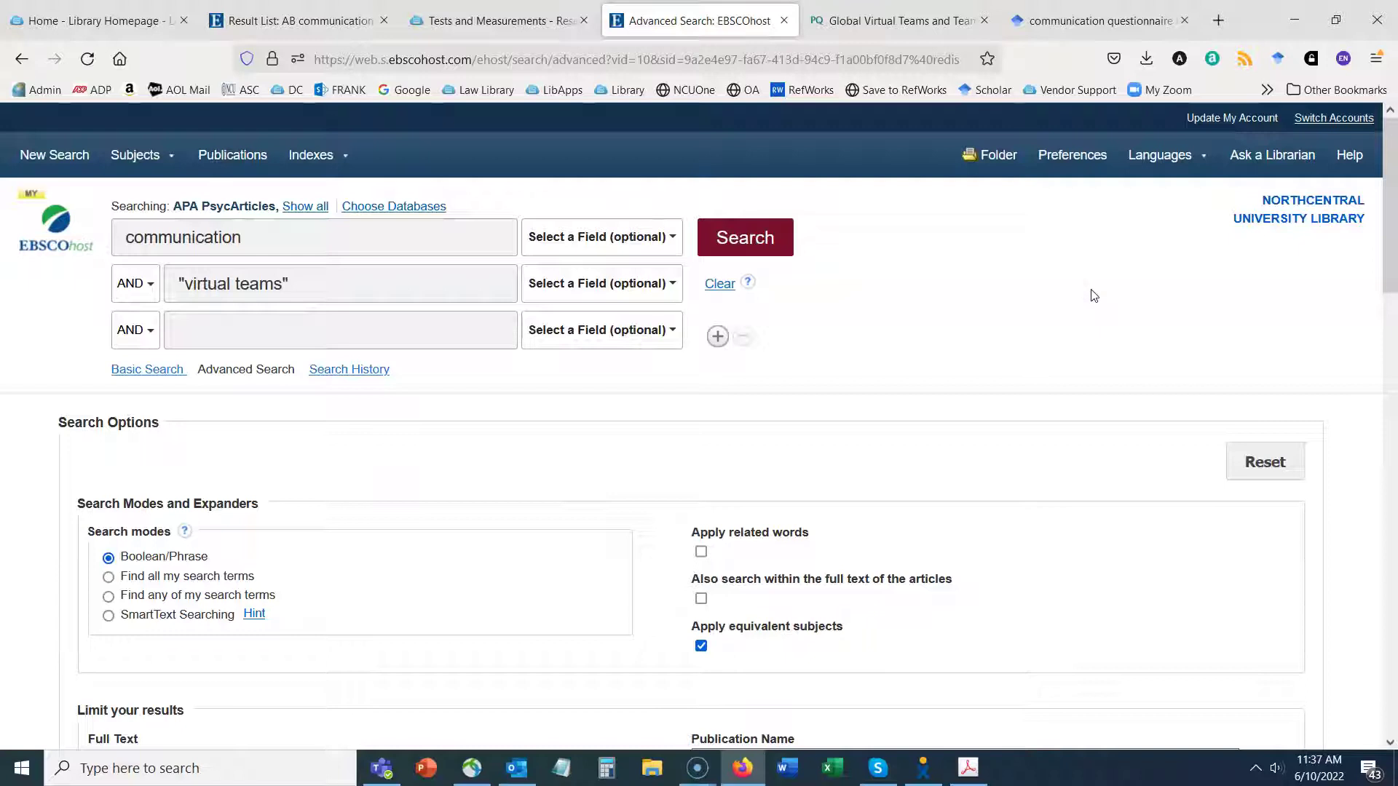
click(744, 237)
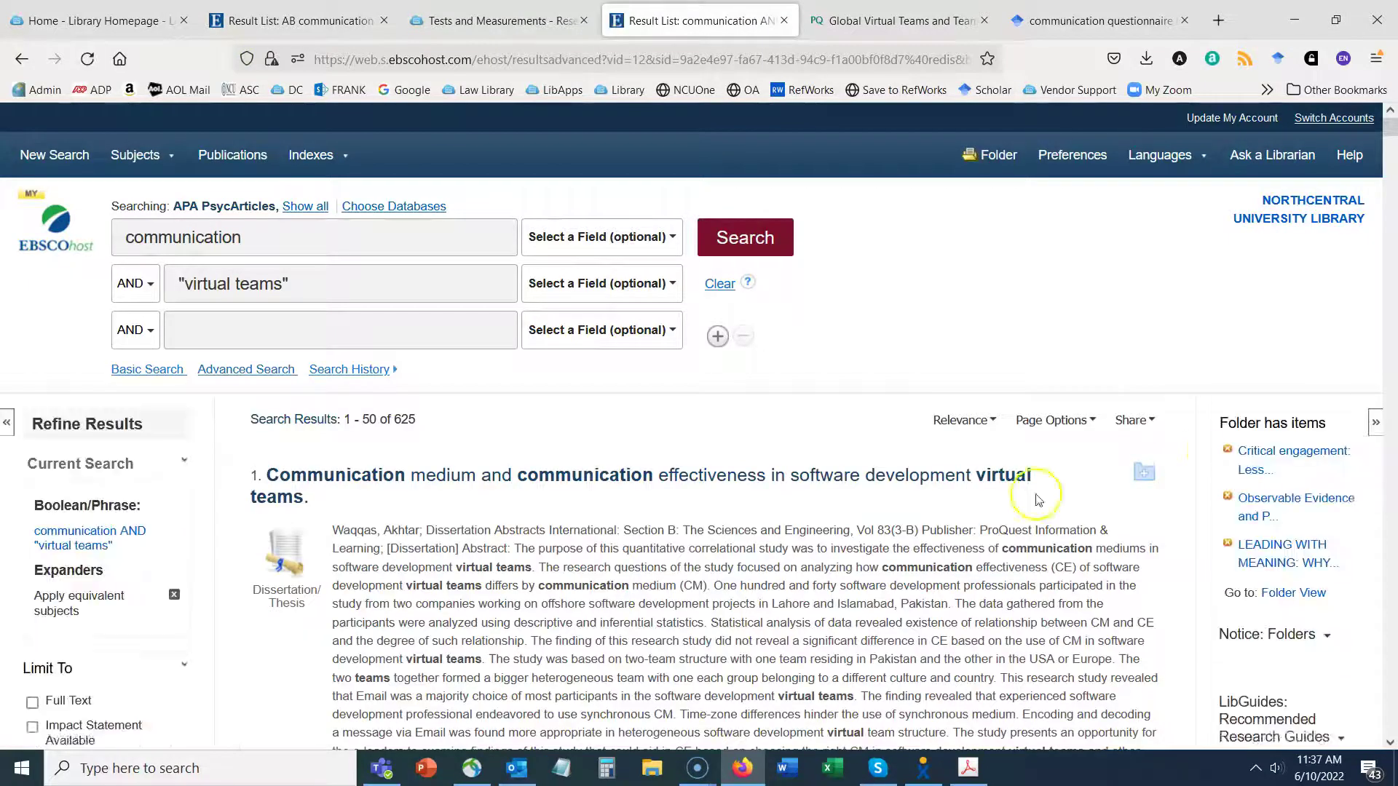
Limit the communication AND "virtual teams" results to the Academic Journals source type.
scroll(967, 493, down, 3)
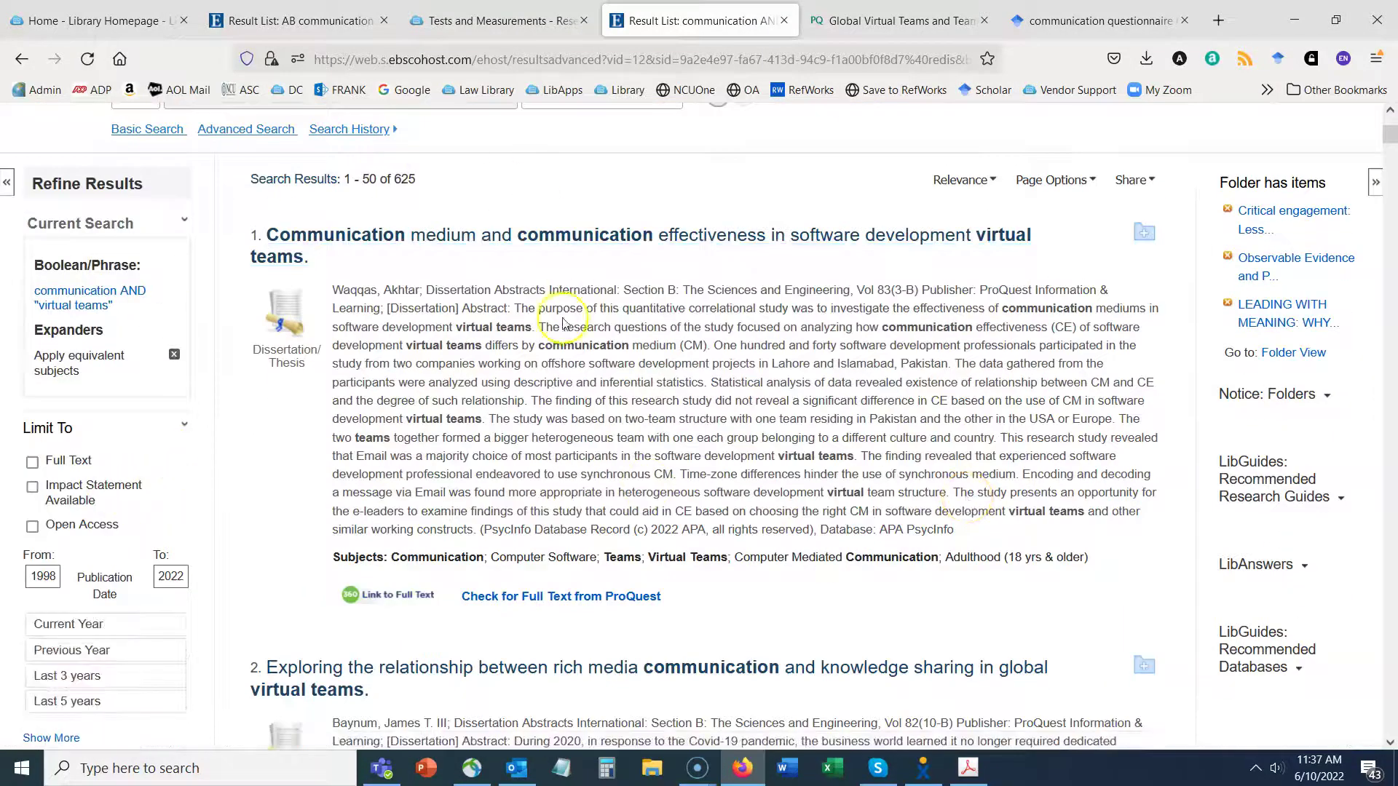
scroll(218, 422, down, 3)
scroll(226, 412, down, 3)
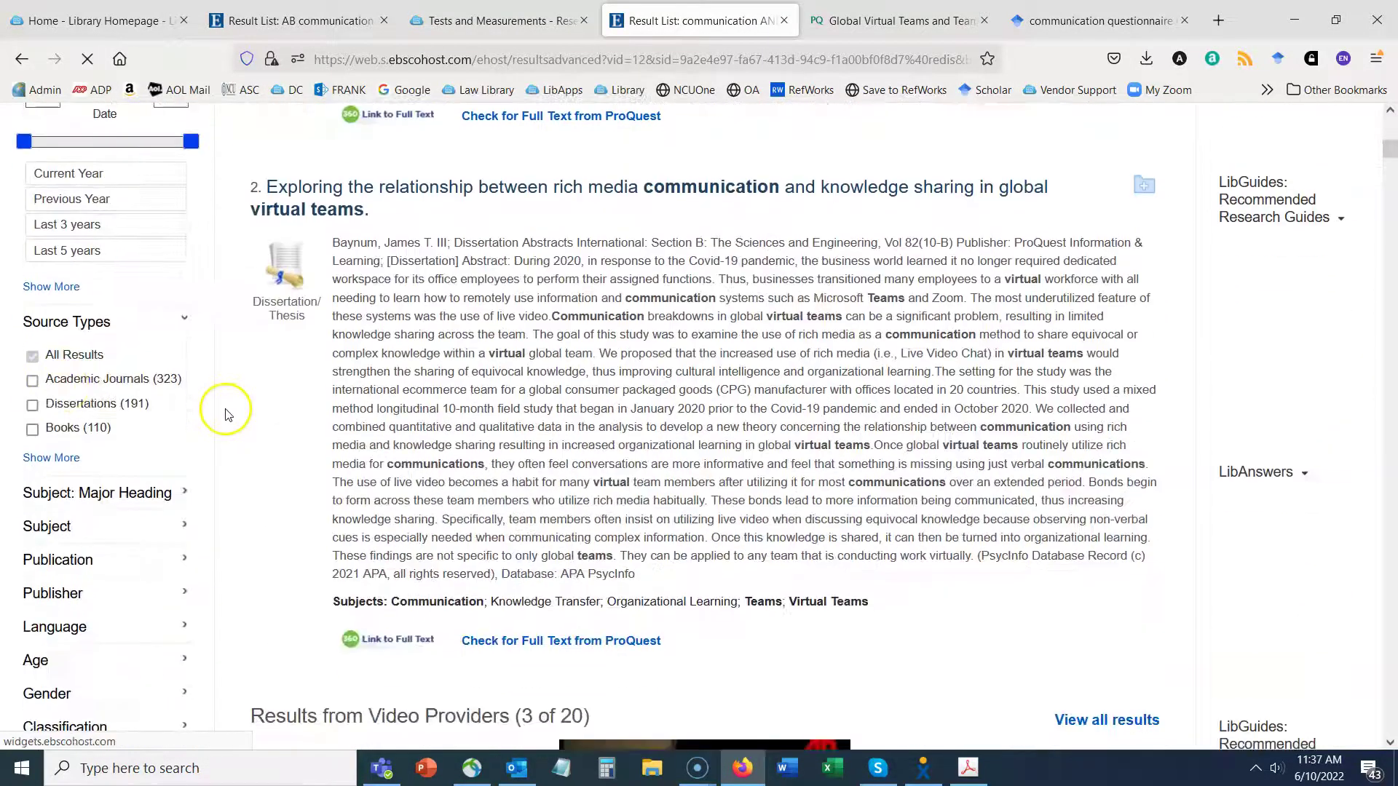
click(32, 382)
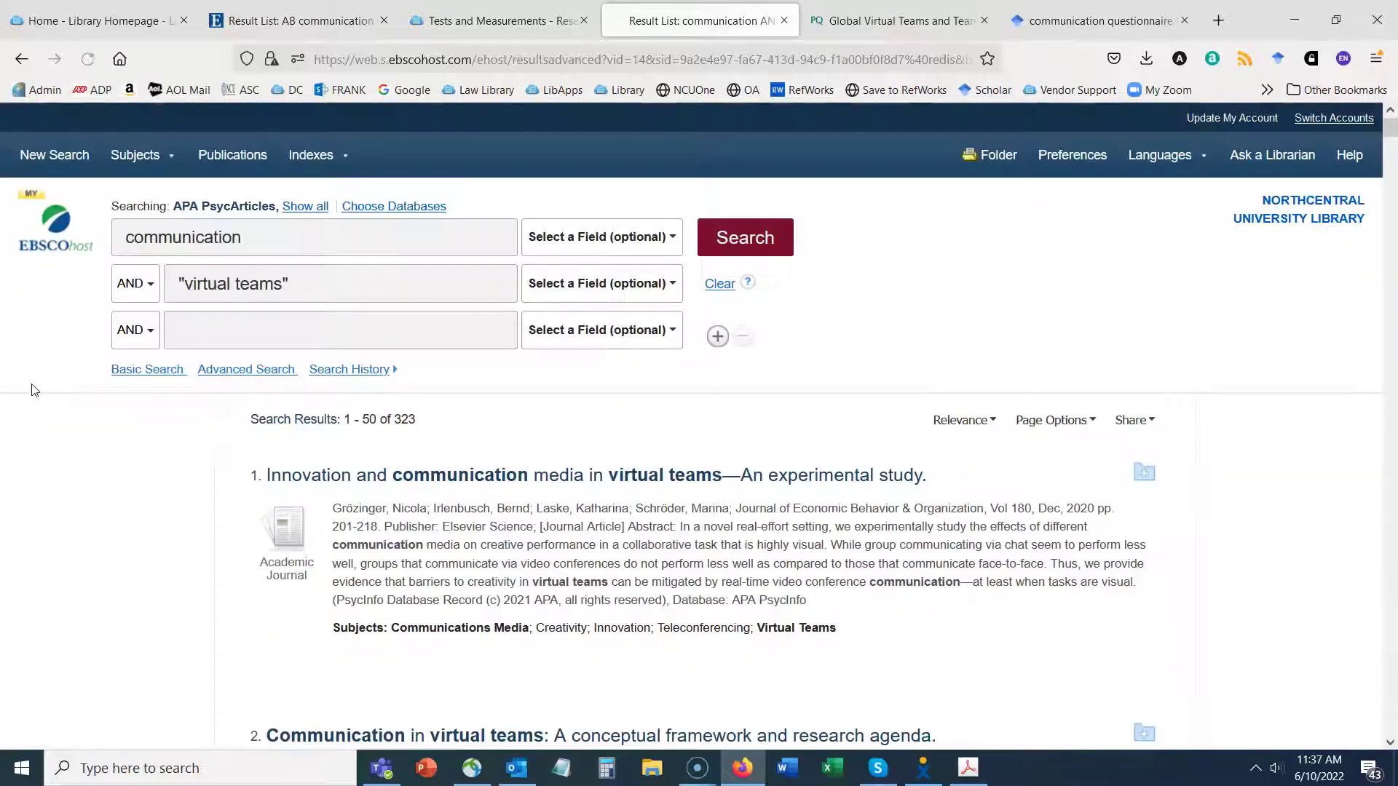
Open the detailed record of "Global virtual team communication, coordination, and performance across three peer feedback strategies" and go to its Tests & Measures field.
scroll(571, 387, down, 3)
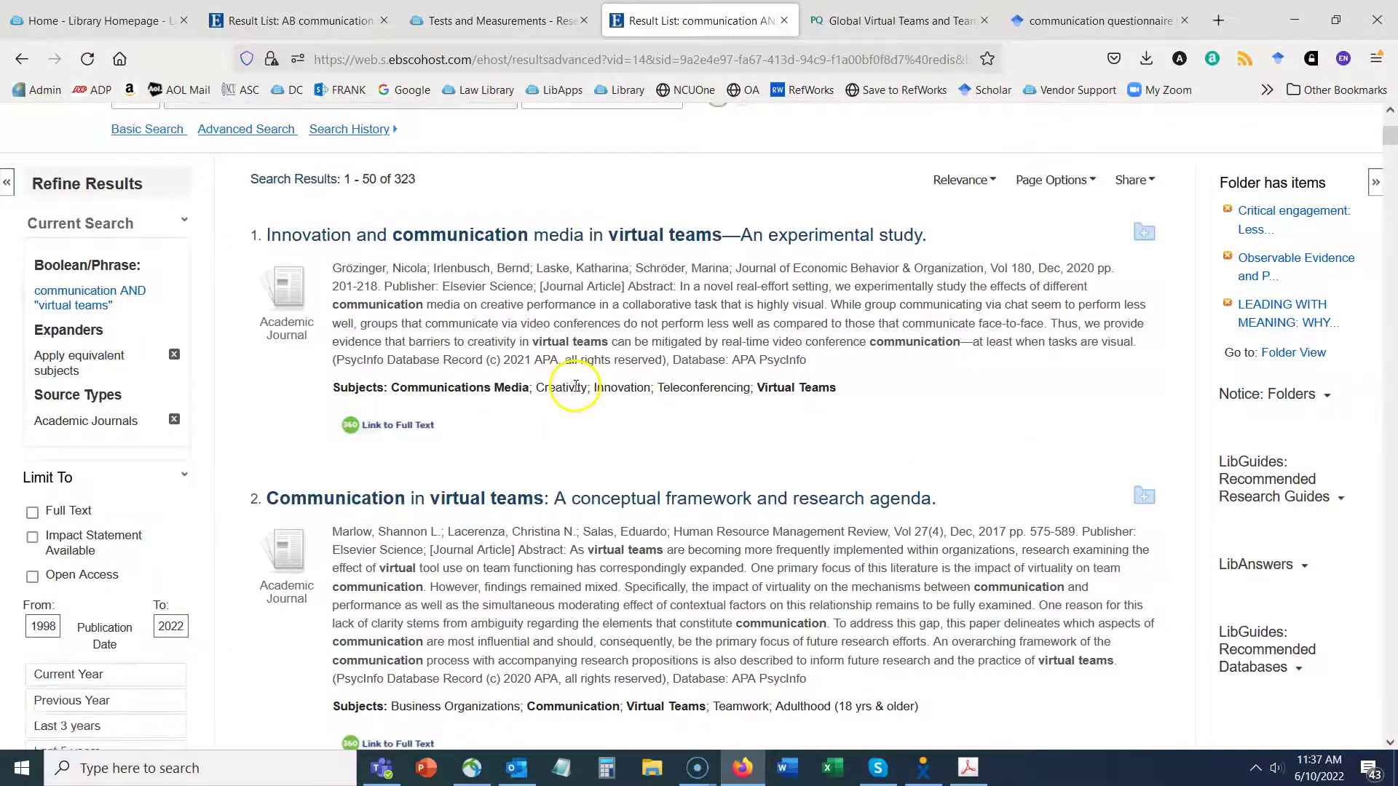
scroll(574, 387, down, 6)
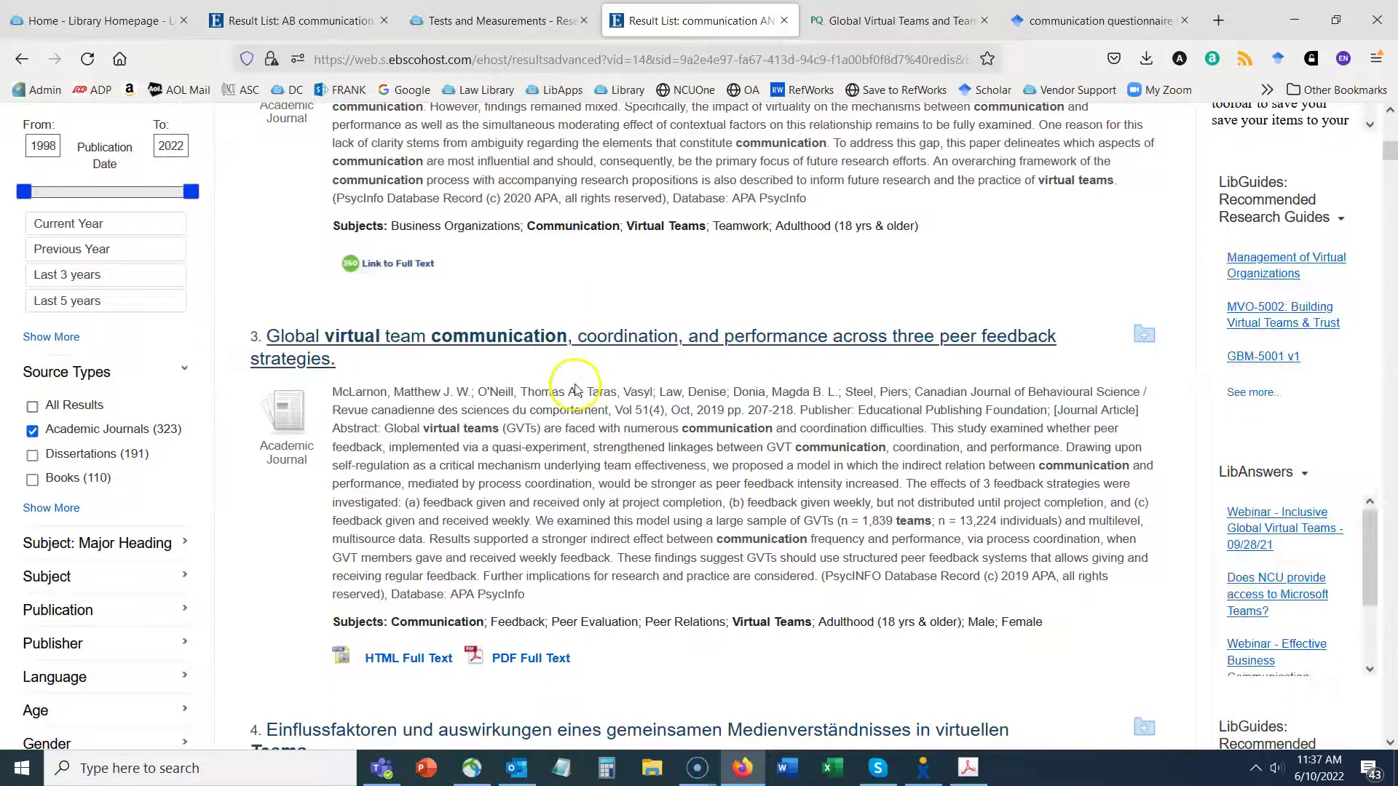
click(555, 337)
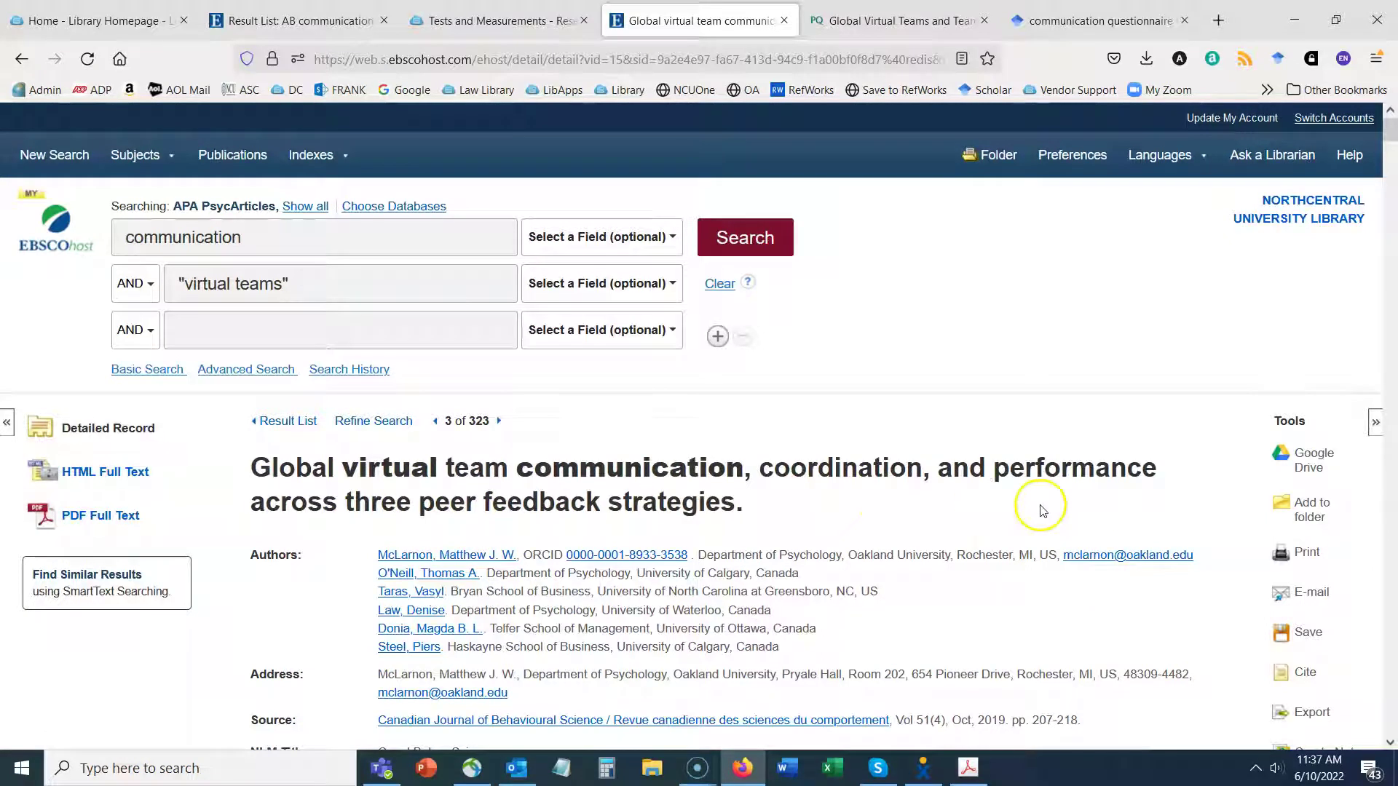
scroll(1165, 501, down, 6)
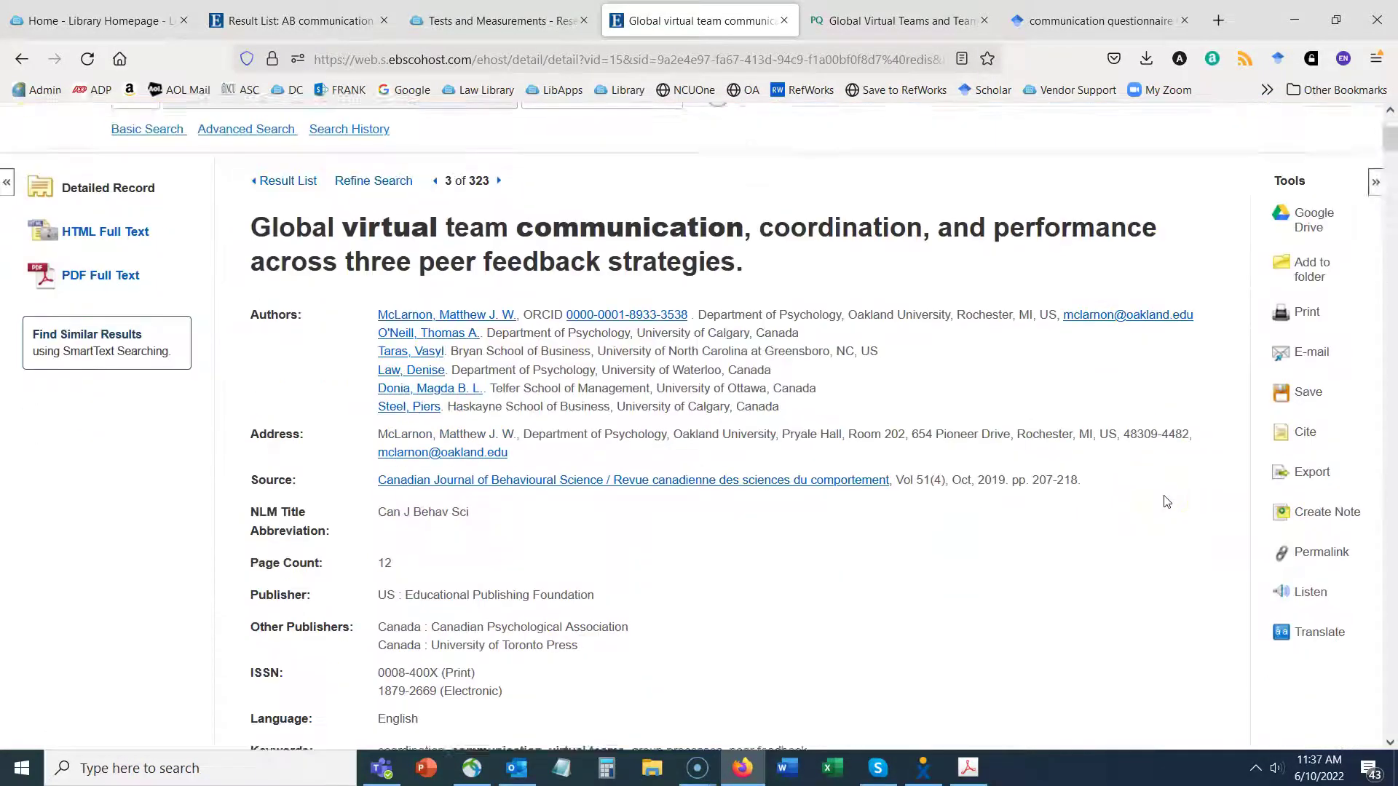
scroll(1165, 501, down, 10)
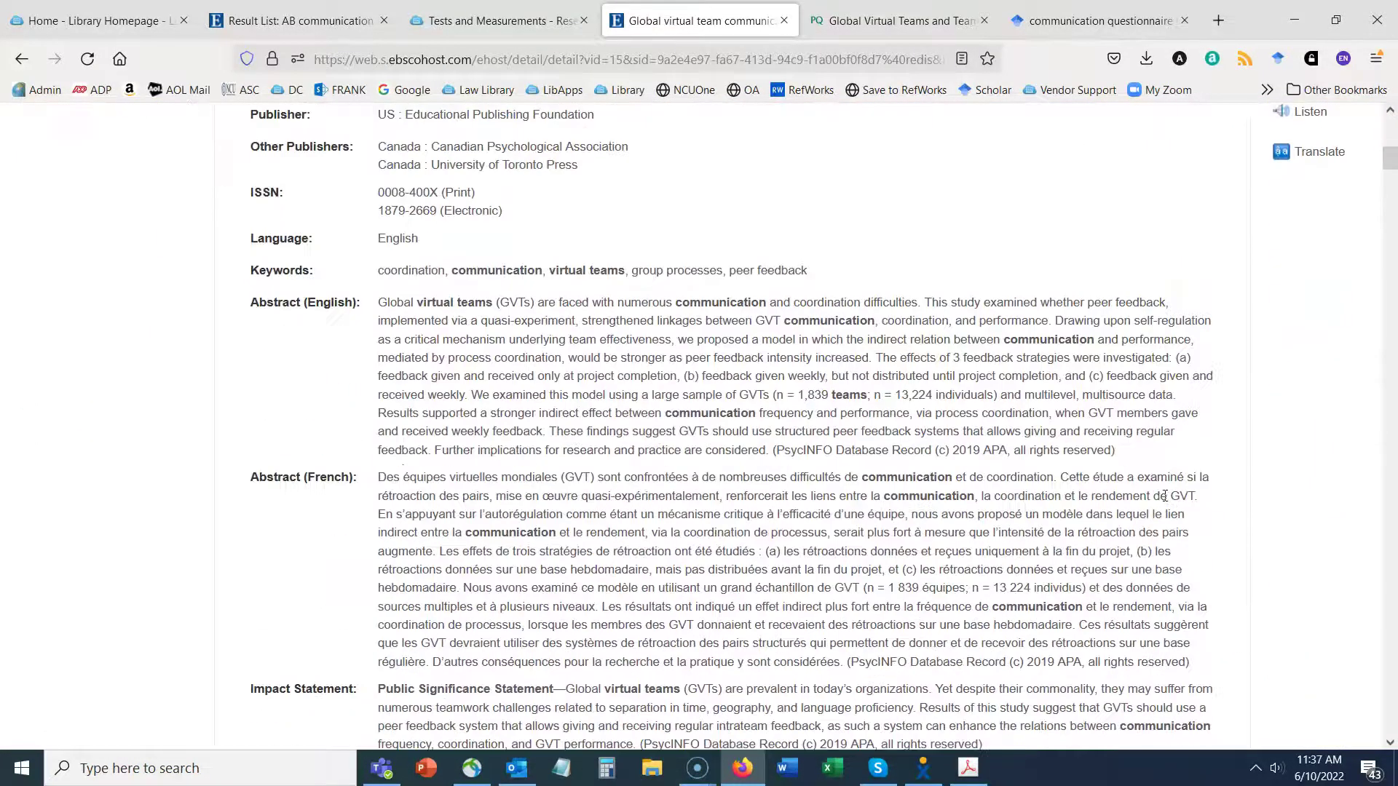
scroll(1166, 501, down, 4)
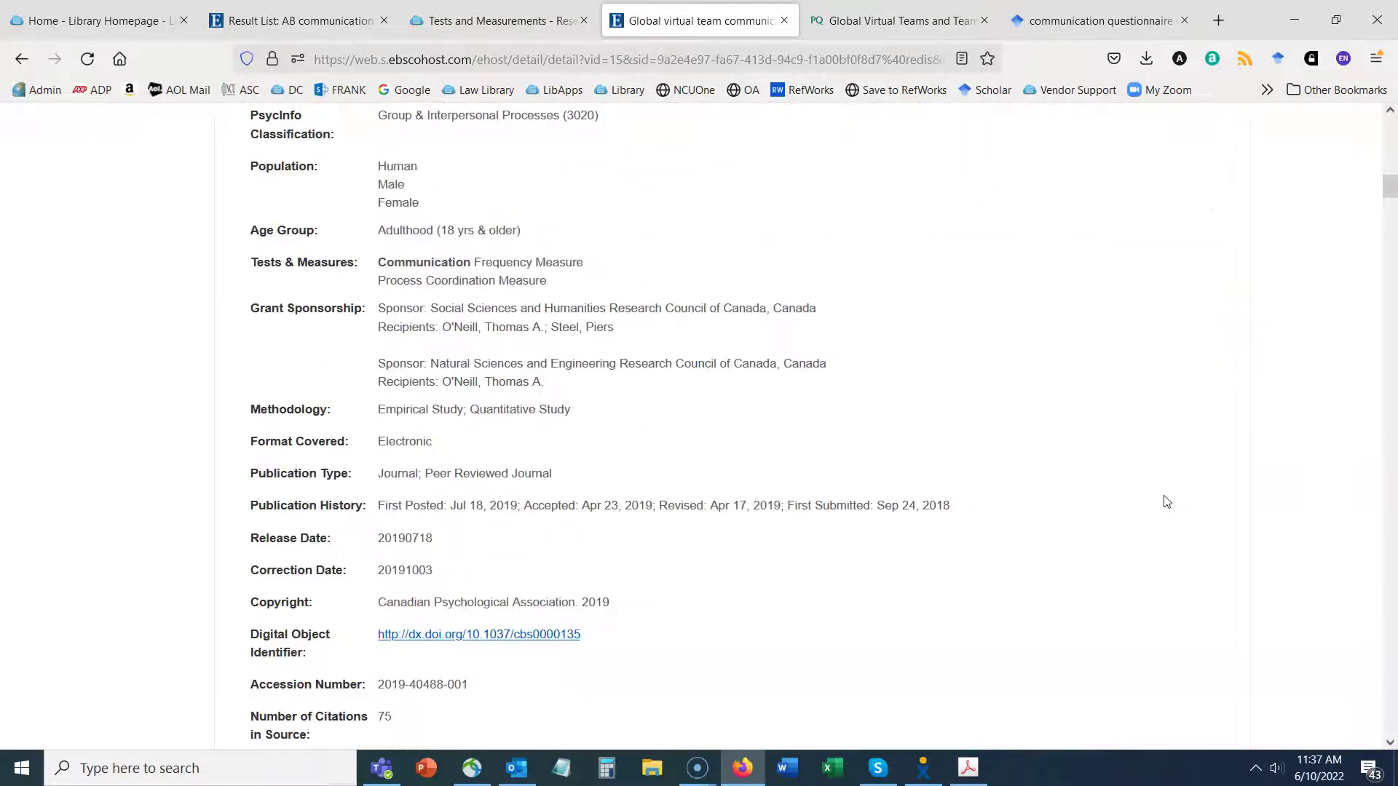
scroll(1166, 501, up, 6)
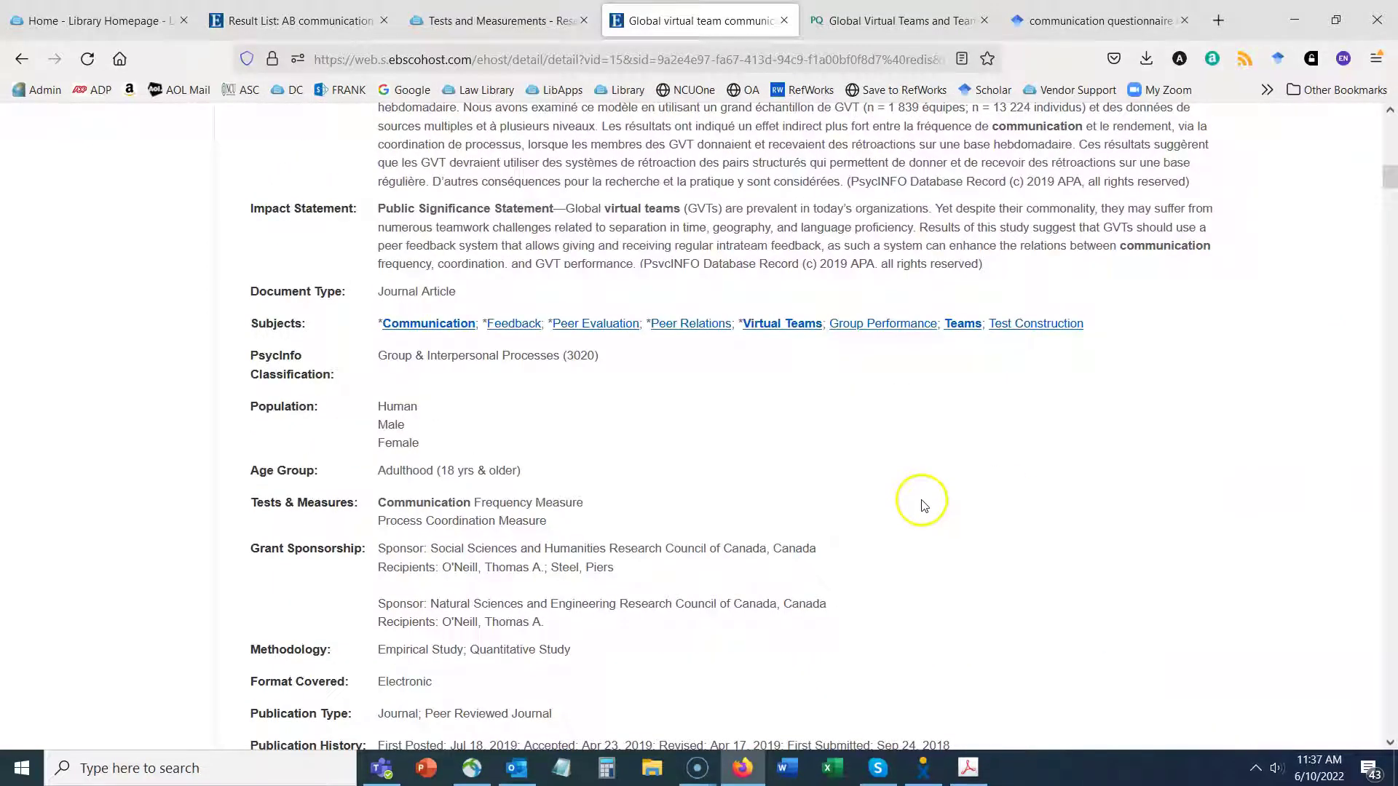
Highlight the Communication Frequency Measure and Process Coordination Measure under Tests & Measures and return to the start of the record.
mouse_move(386, 499)
mouse_down()
mouse_move(586, 504)
mouse_move(374, 521)
mouse_up()
click(612, 505)
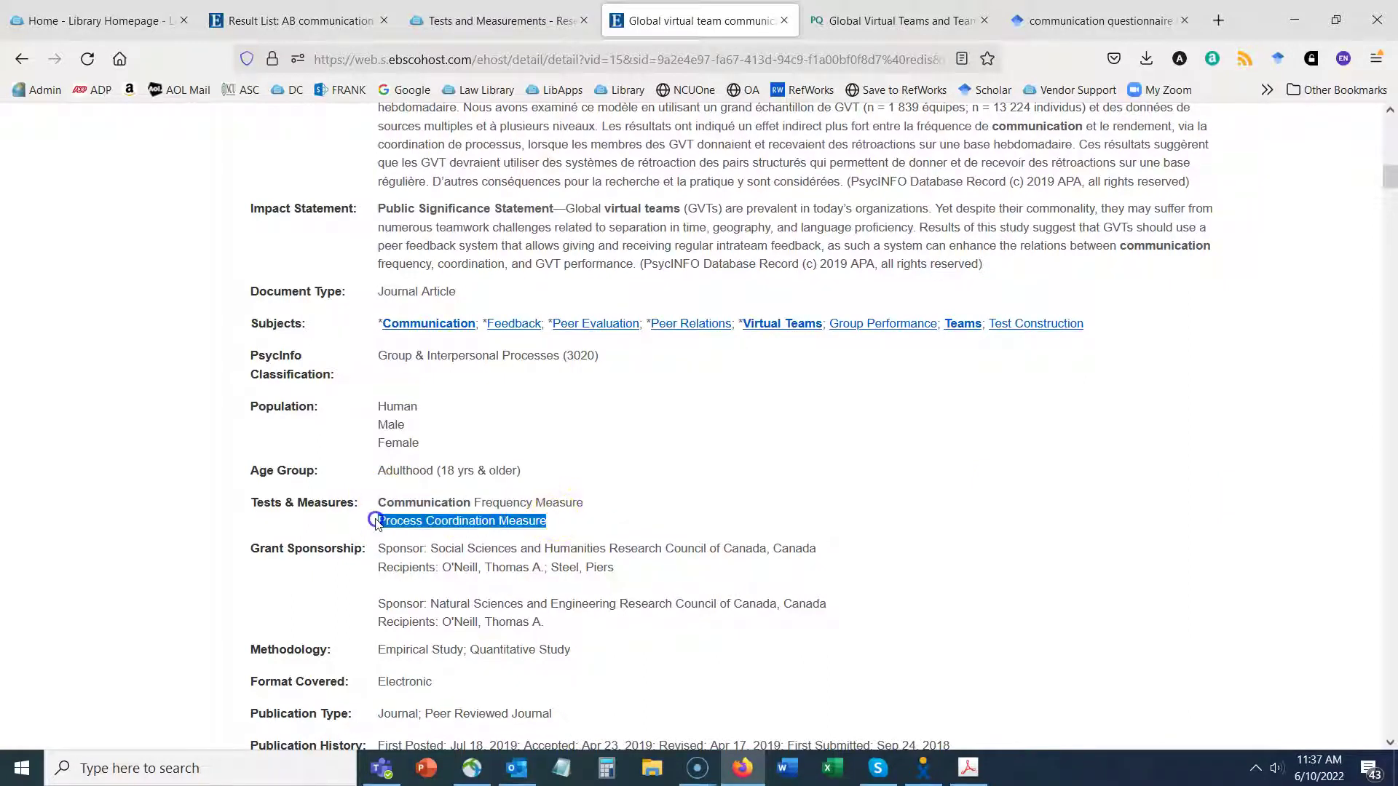
click(748, 514)
drag(548, 522, 378, 507)
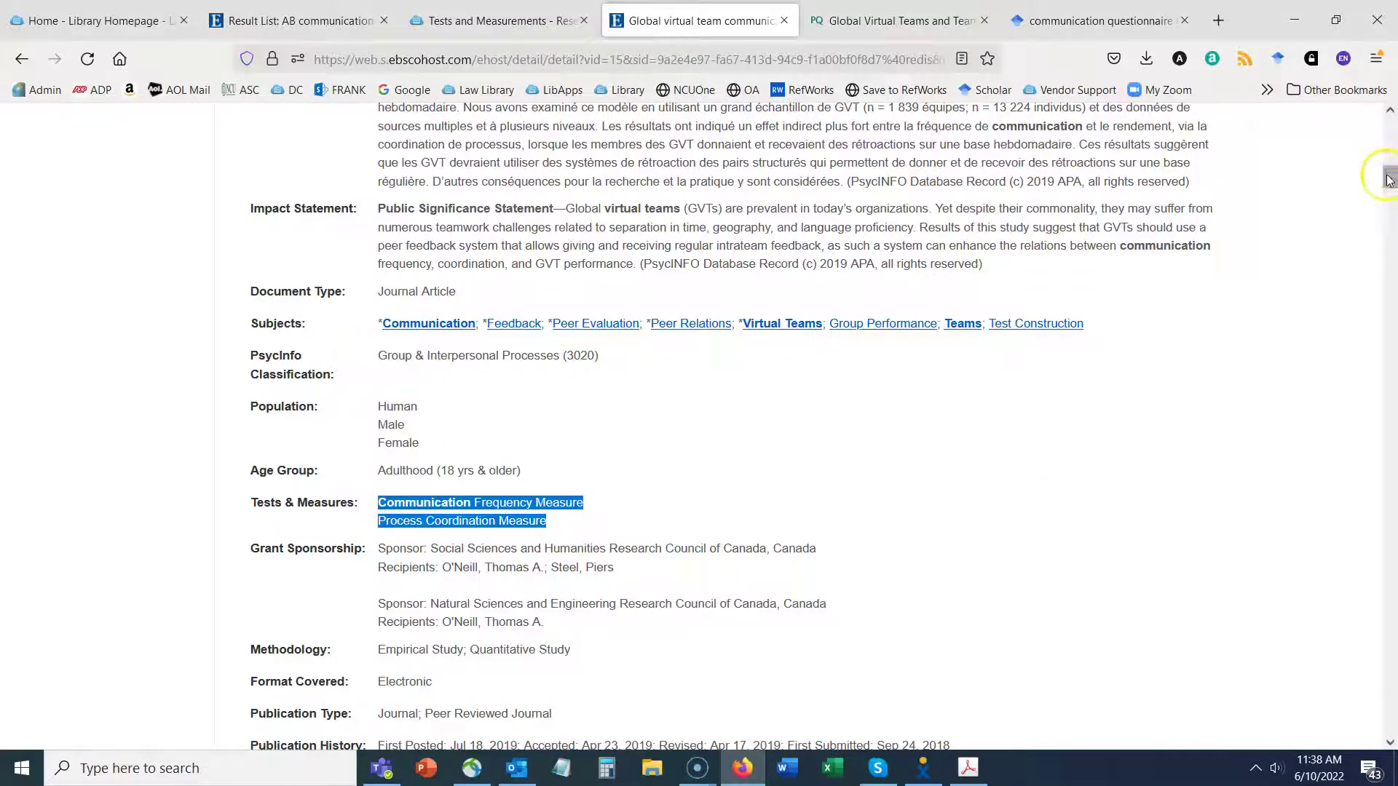
drag(1389, 180, 1389, 117)
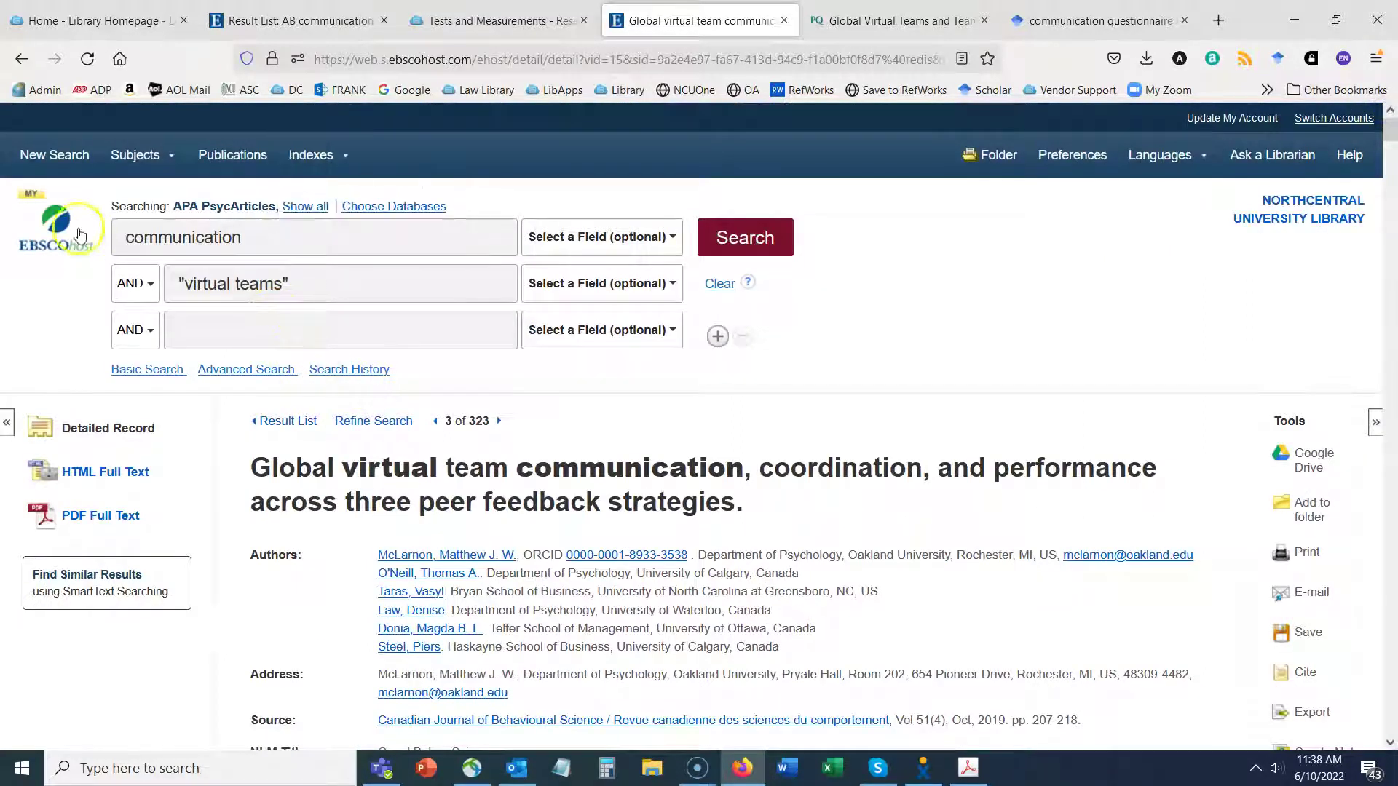
click(538, 280)
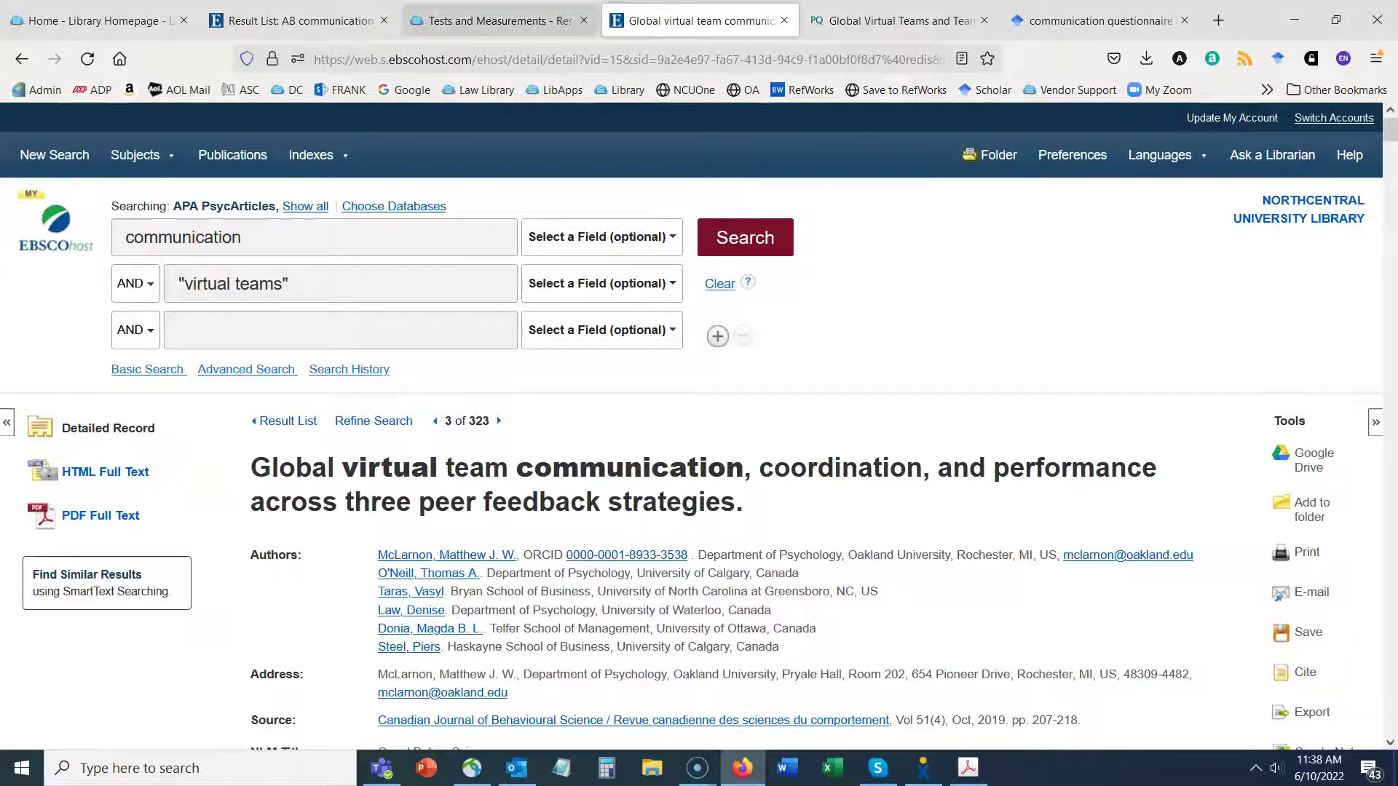
Return to the library's Tests and Measurements guide and open the APA PsycTests database in its advanced search.
click(495, 20)
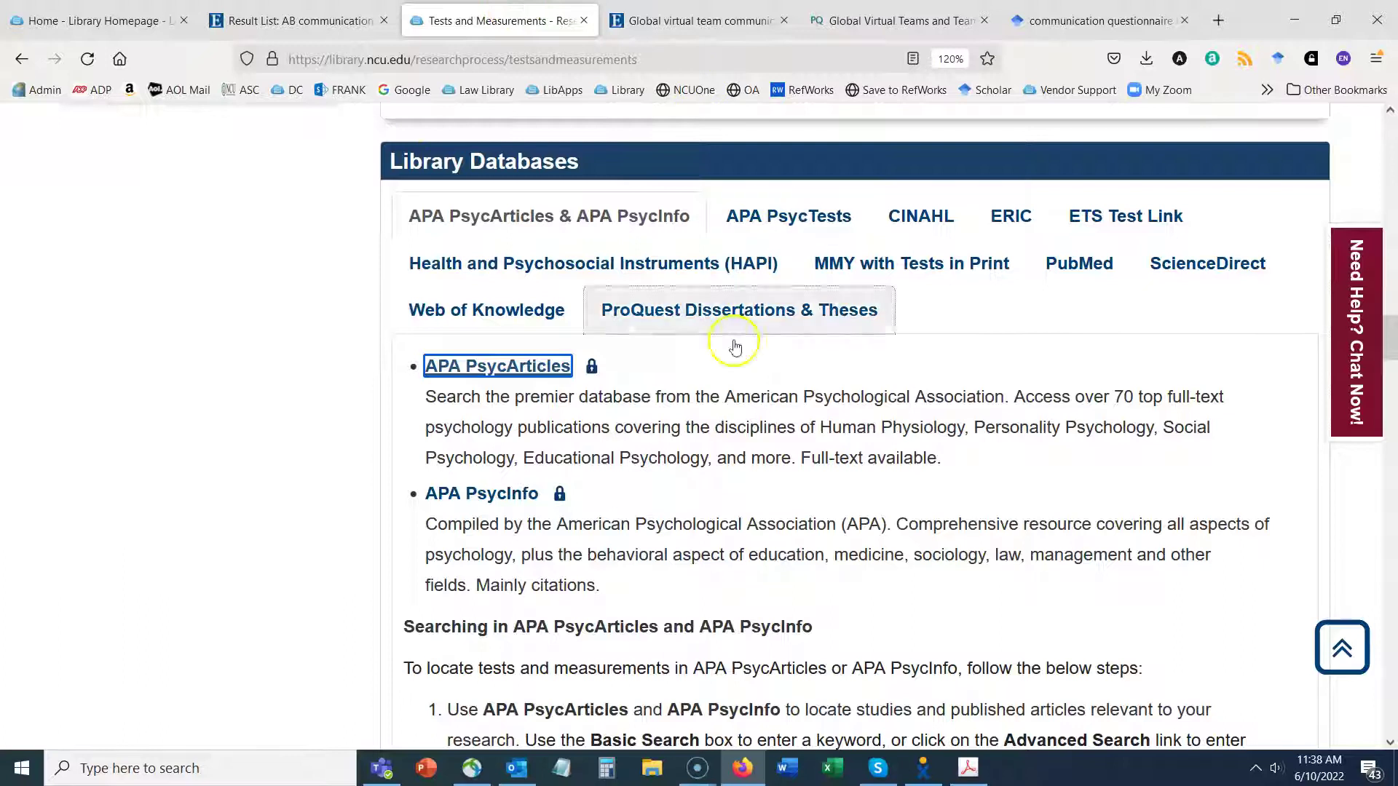
click(203, 386)
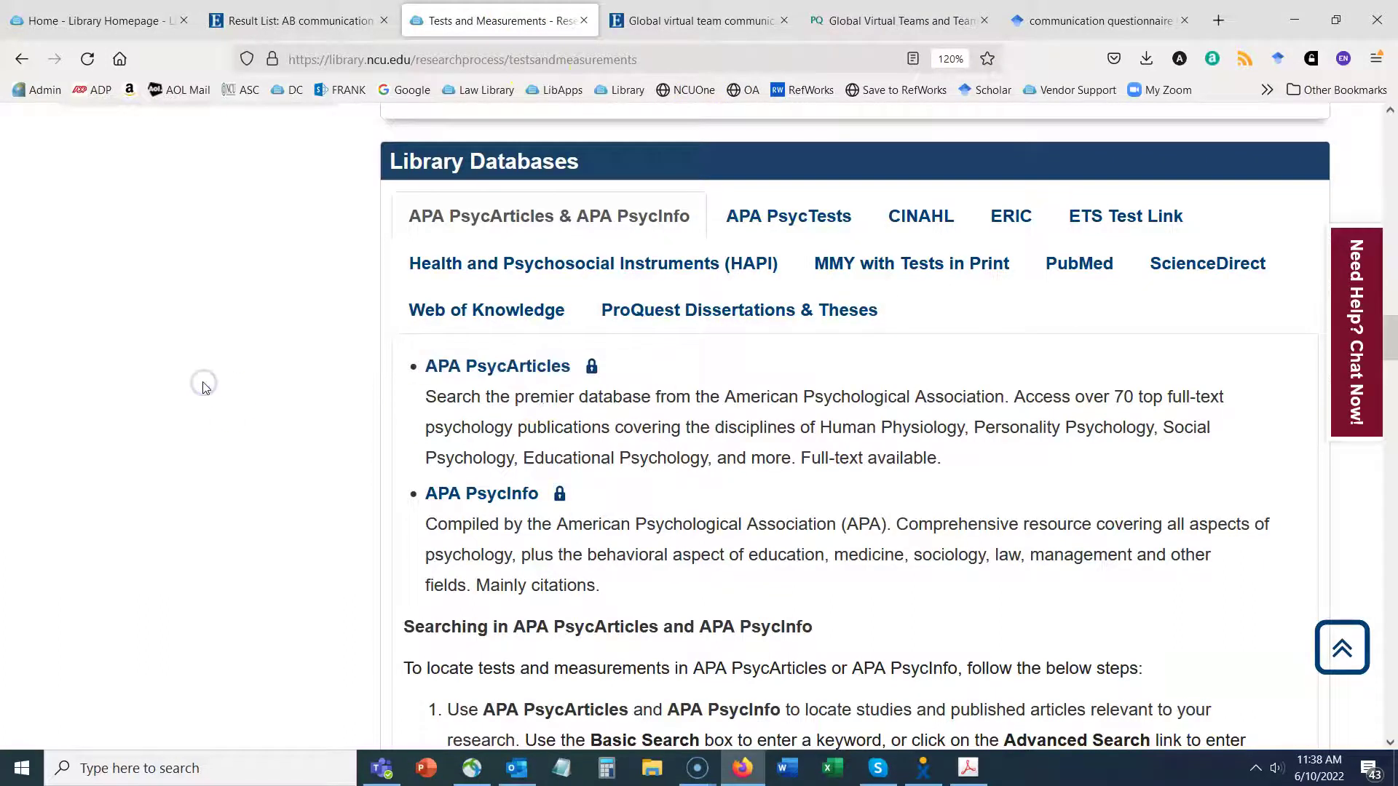
click(817, 217)
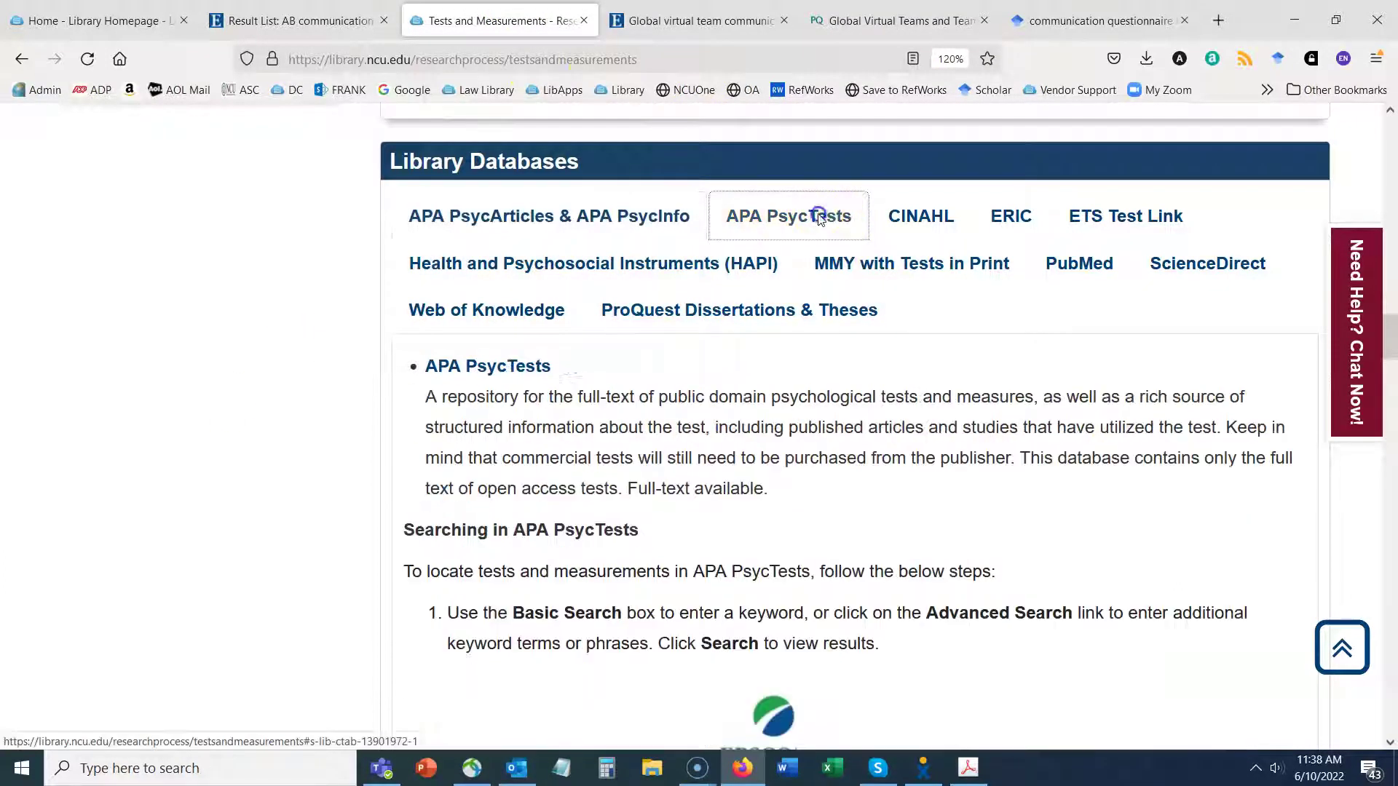
click(498, 367)
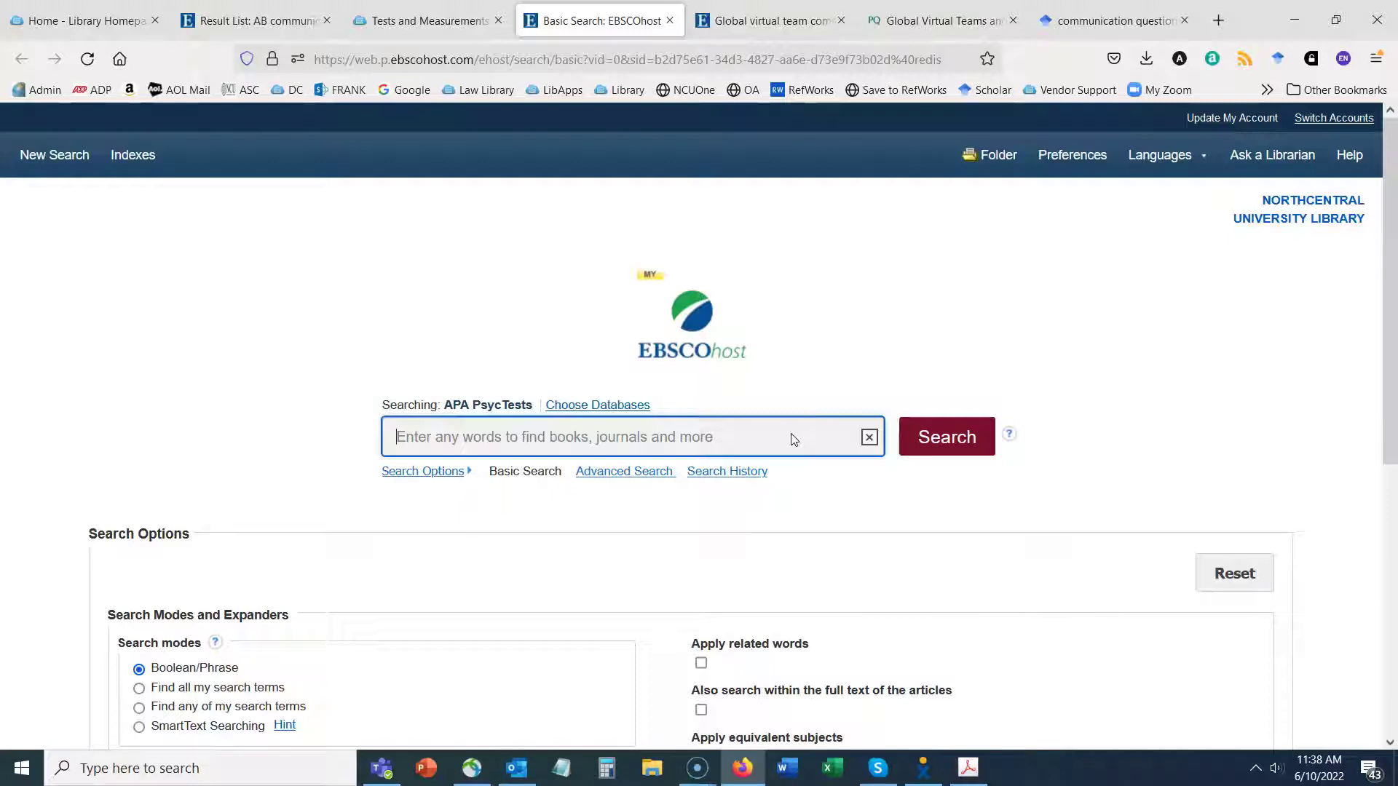
click(650, 472)
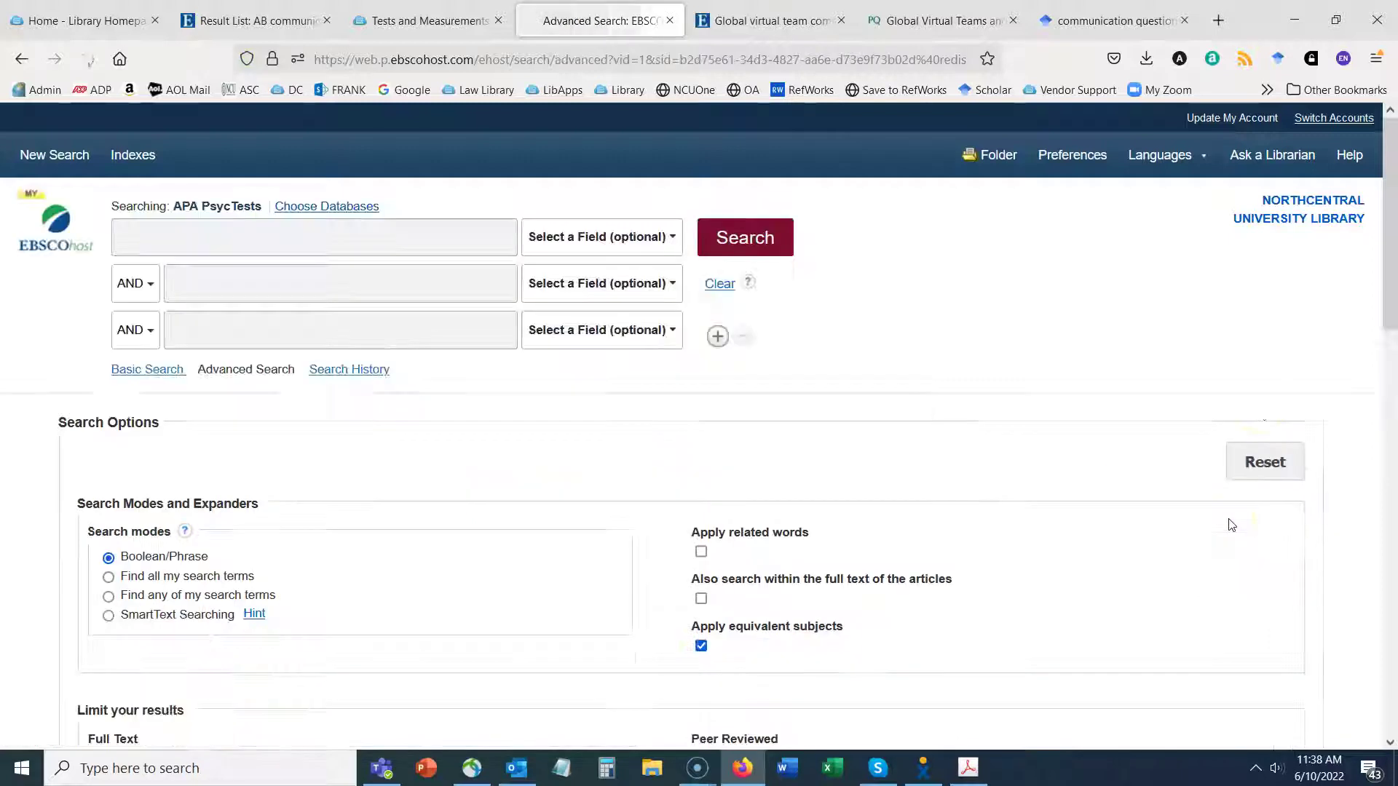
Search APA PsycTests for communication AND "virtual teams".
click(271, 235)
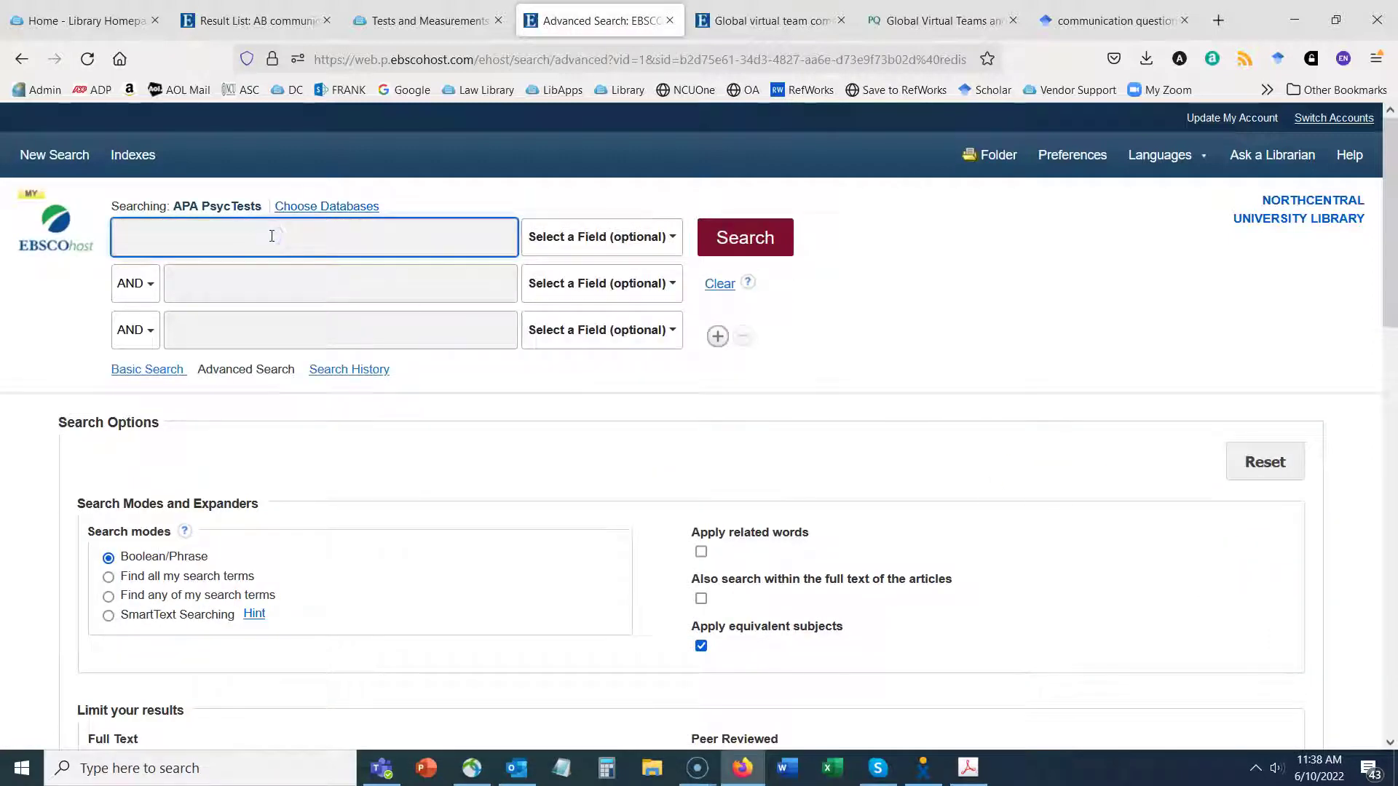
text(communication)
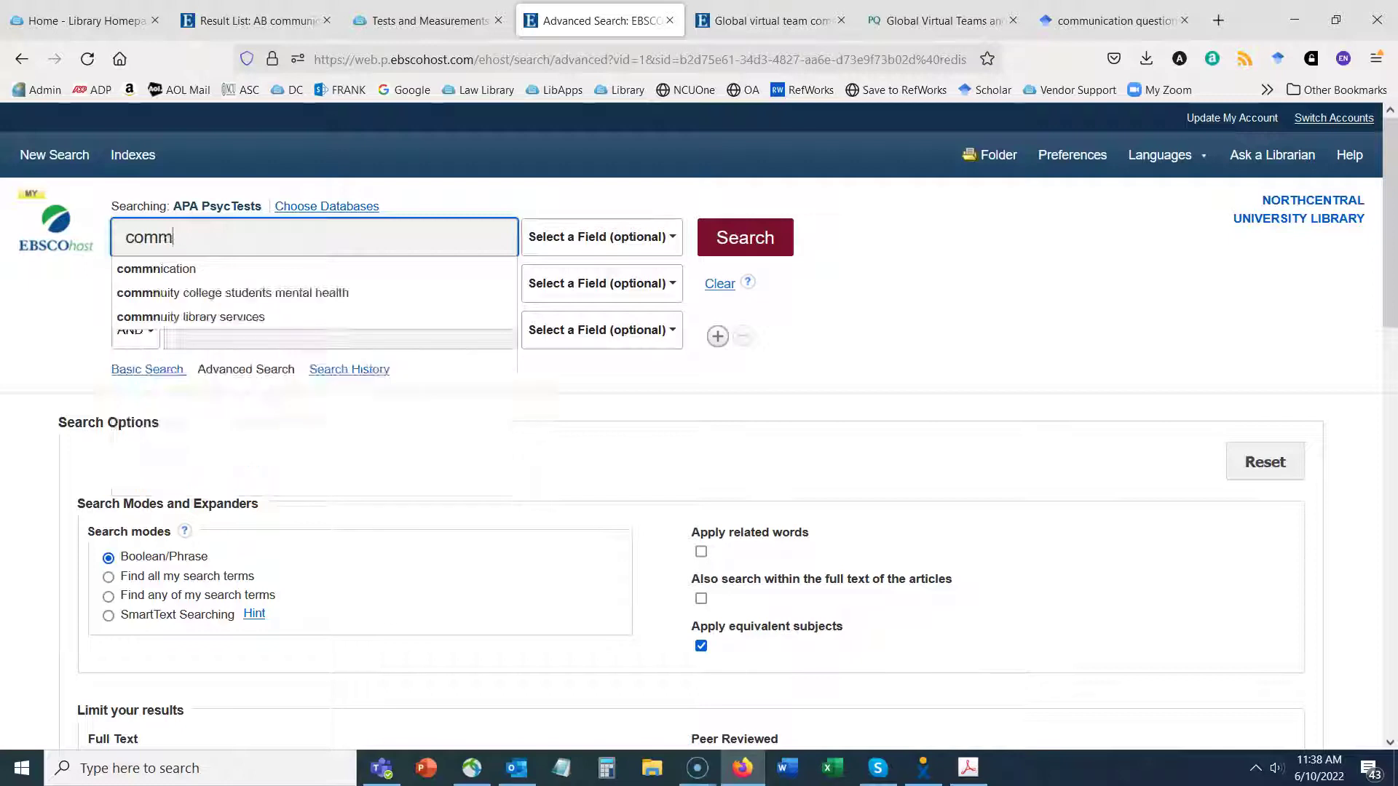
key(Tab)
key(Tab)
key(Tab)
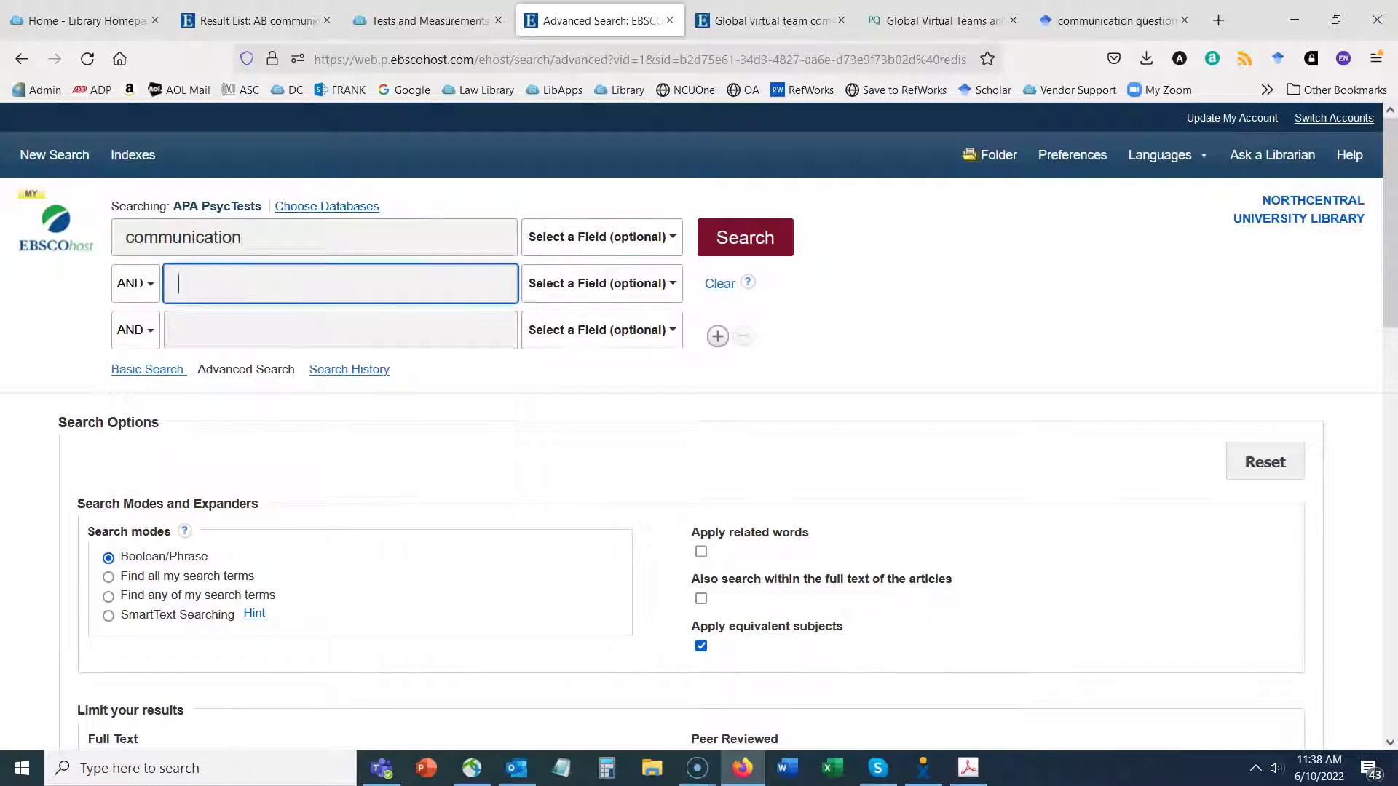
text("virtual teams")
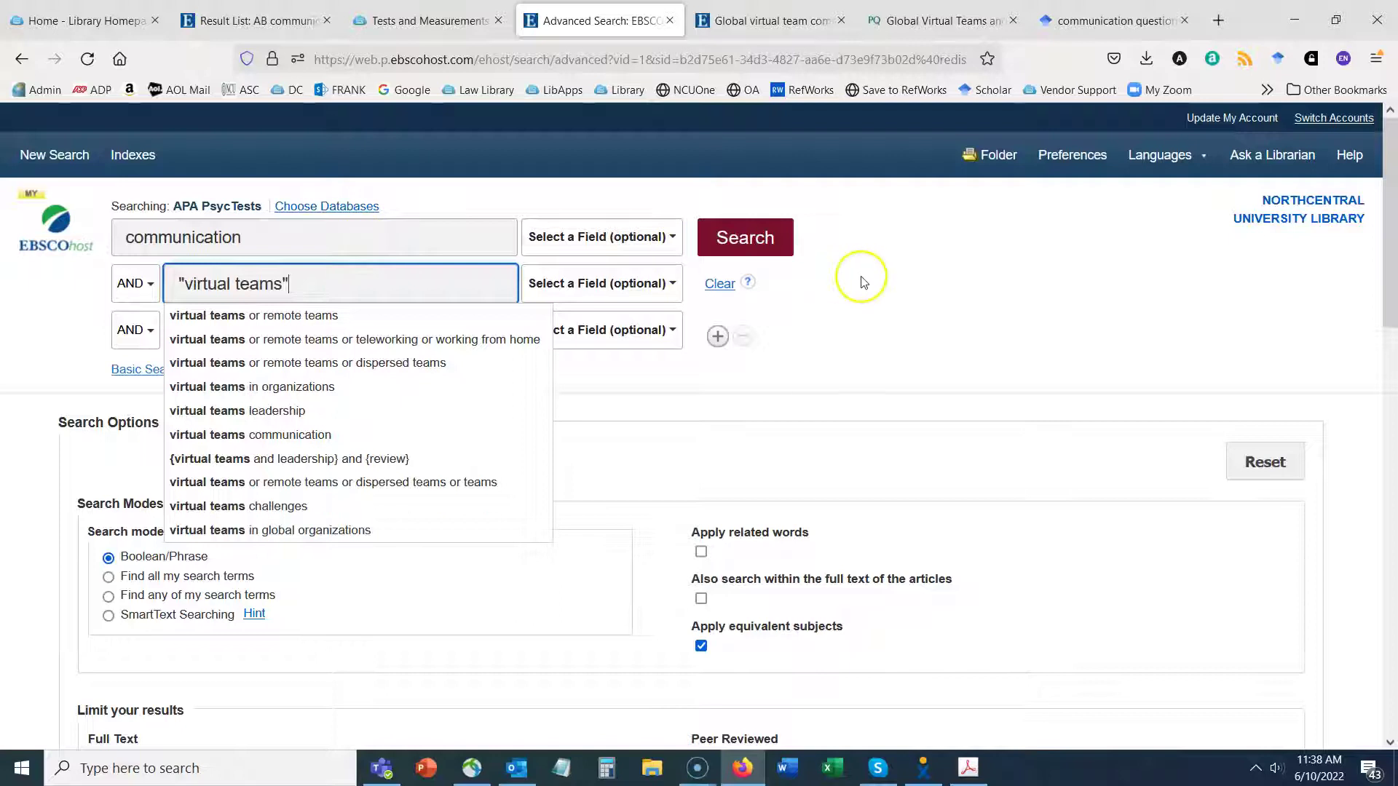
click(924, 294)
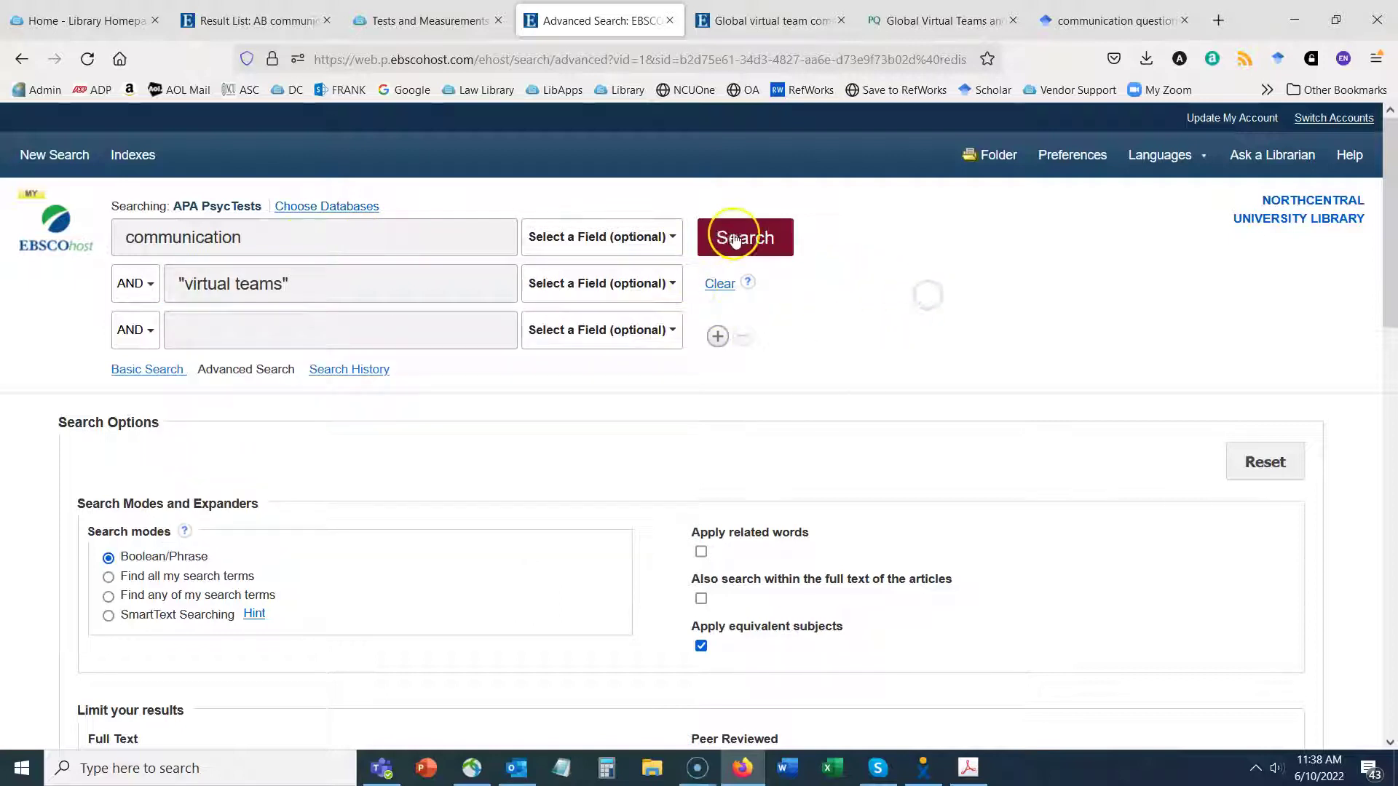
drag(173, 207, 246, 207)
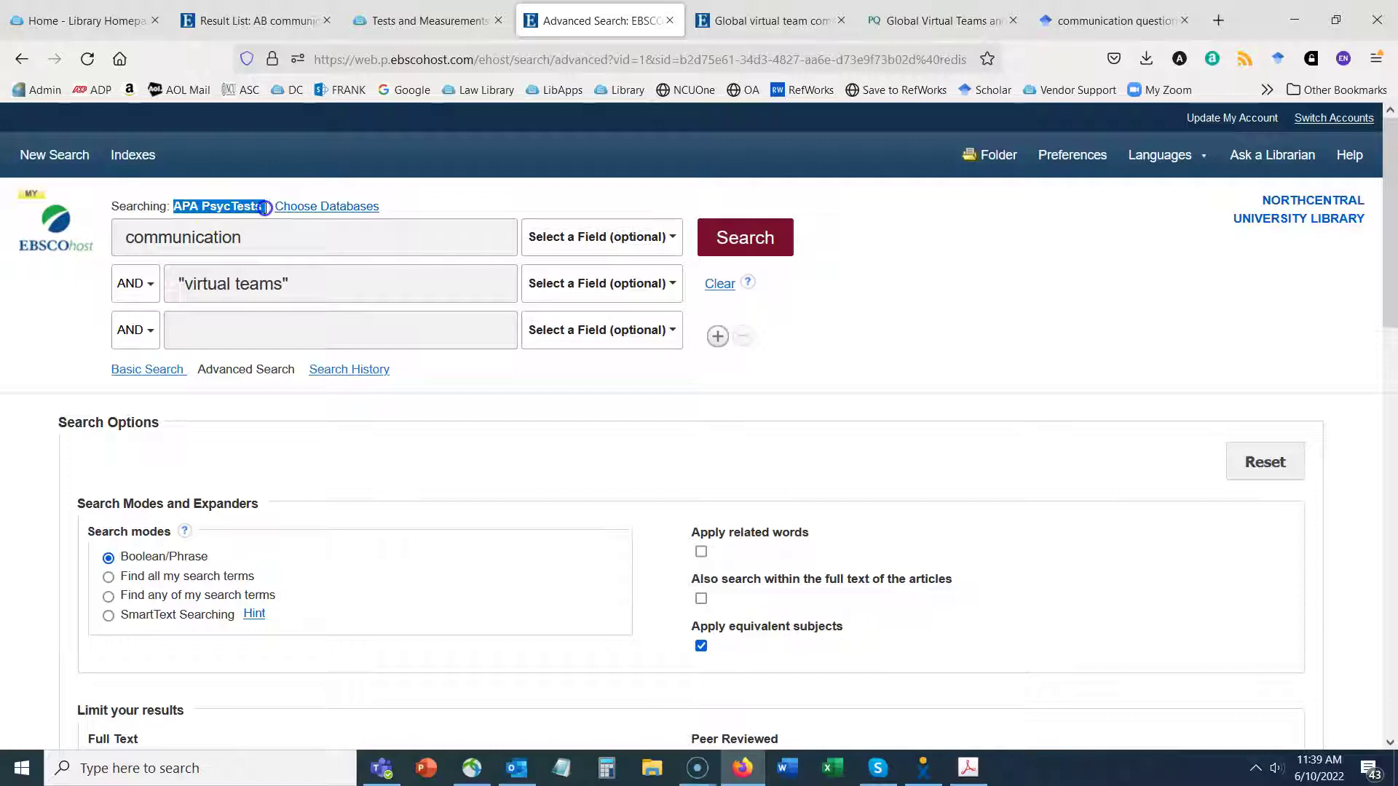
click(232, 175)
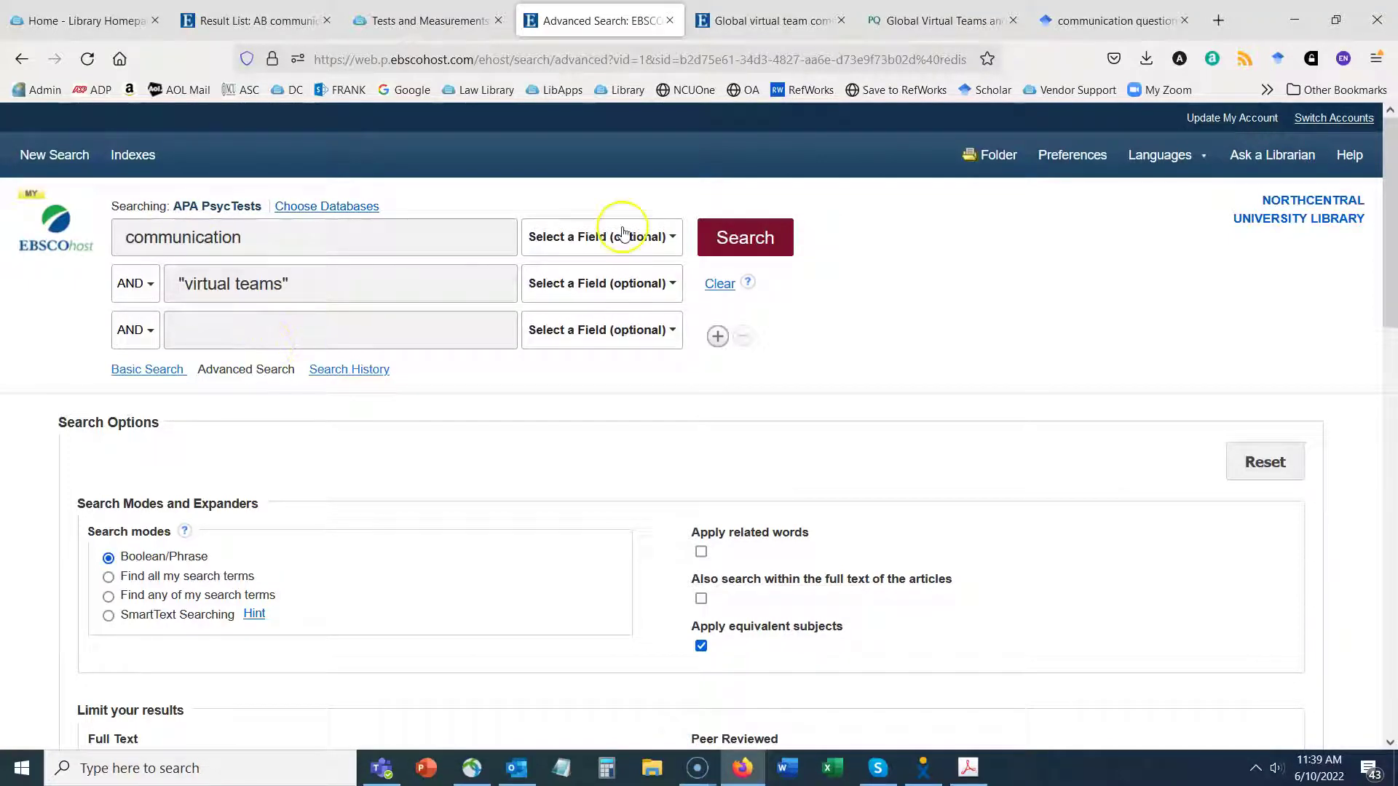
click(742, 237)
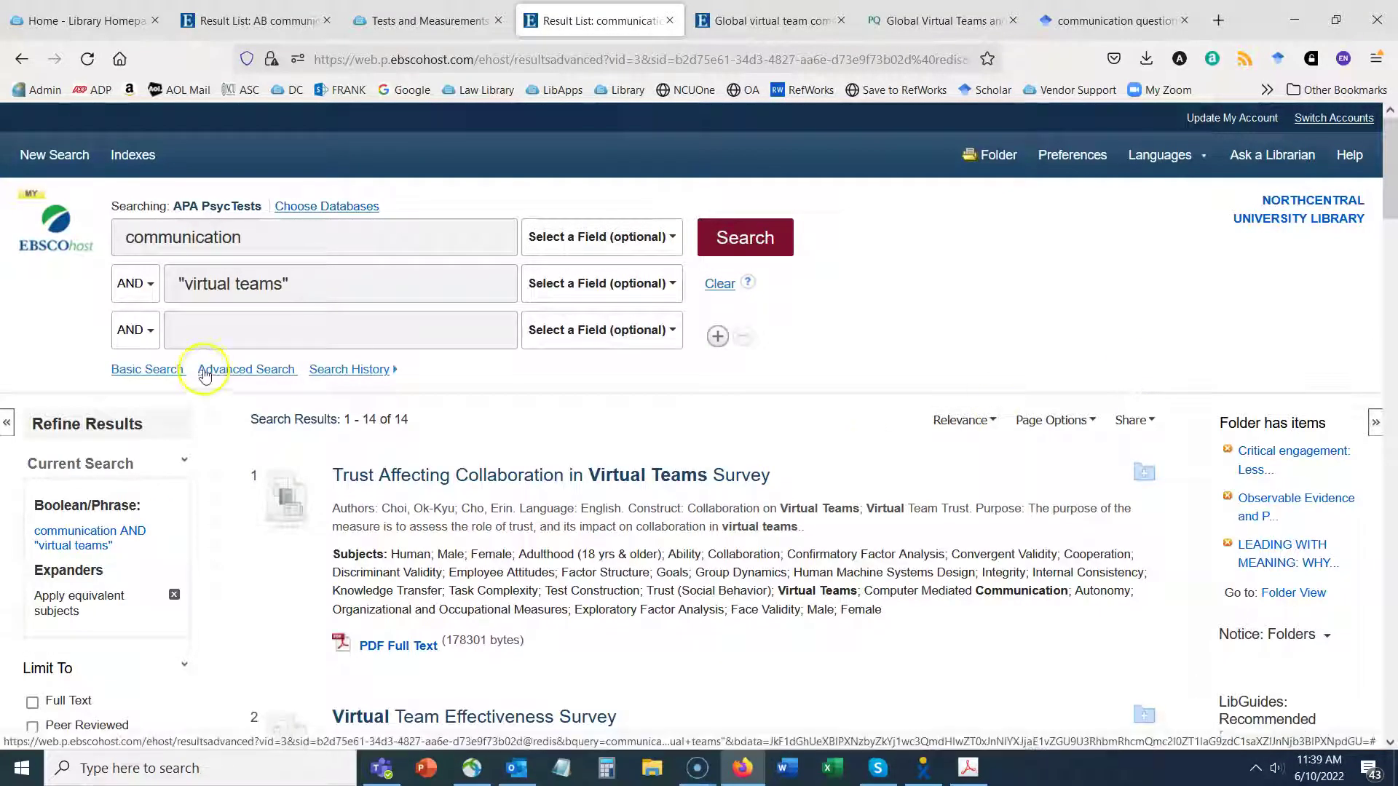
Narrow the search with the third term survey and open the detailed record of the Virtual Team Effectiveness Survey.
click(229, 331)
text(survey)
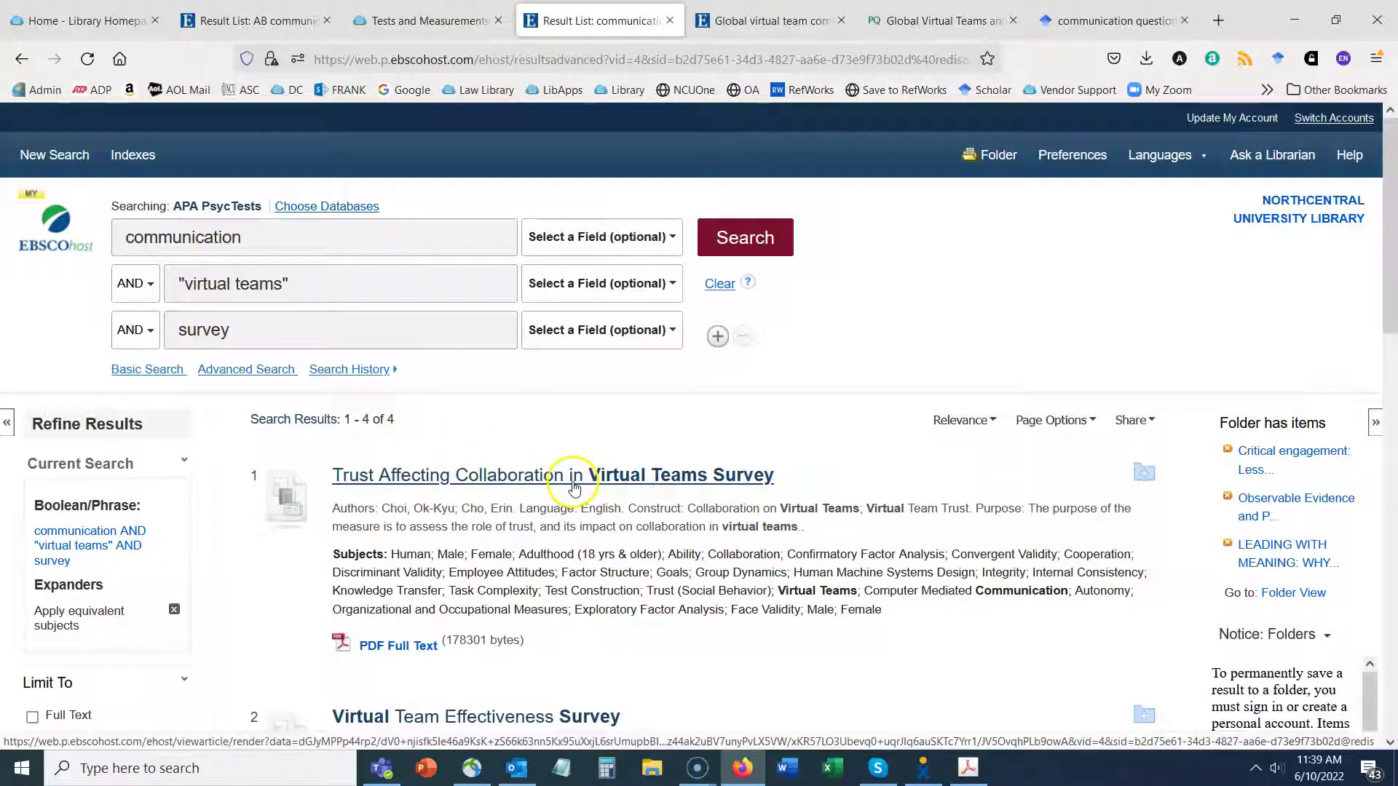
scroll(837, 597, down, 3)
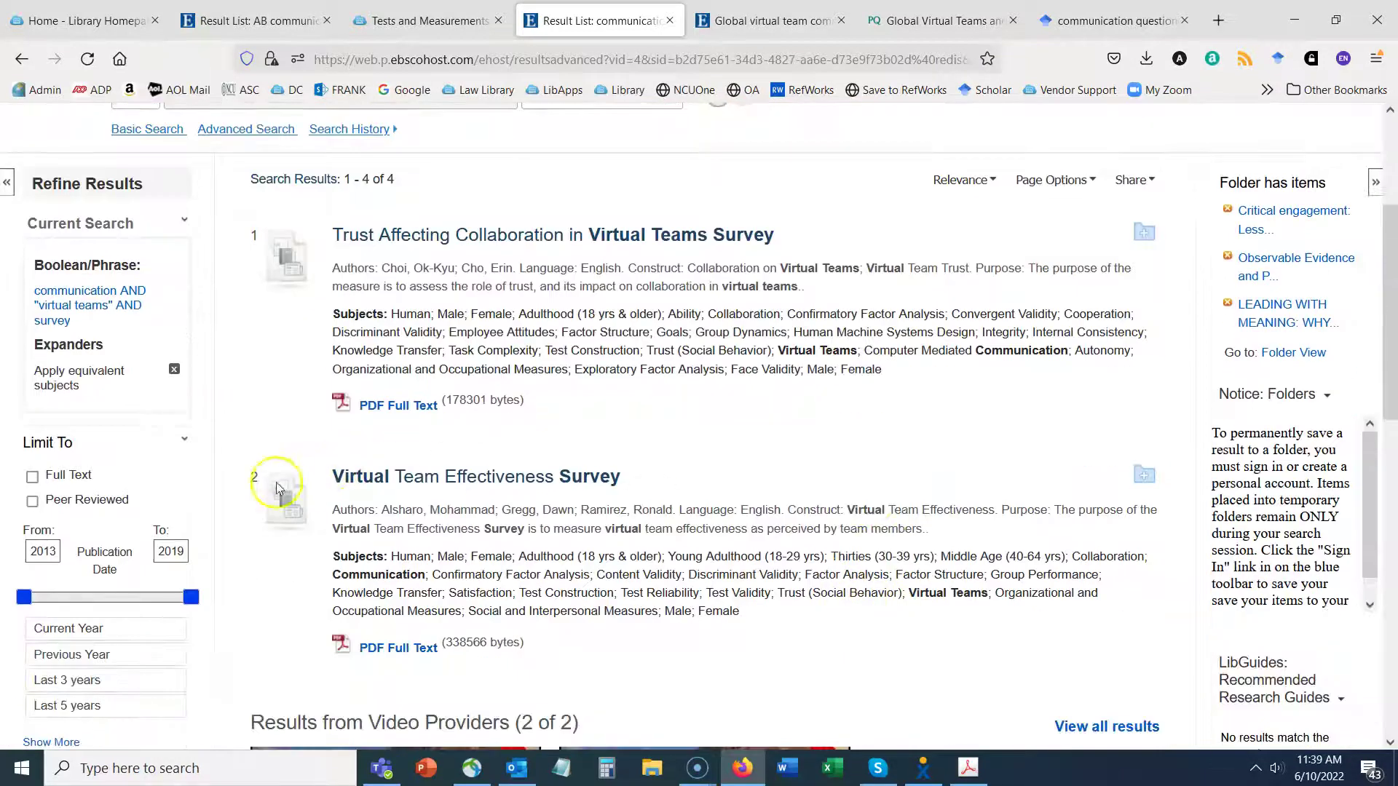
click(369, 492)
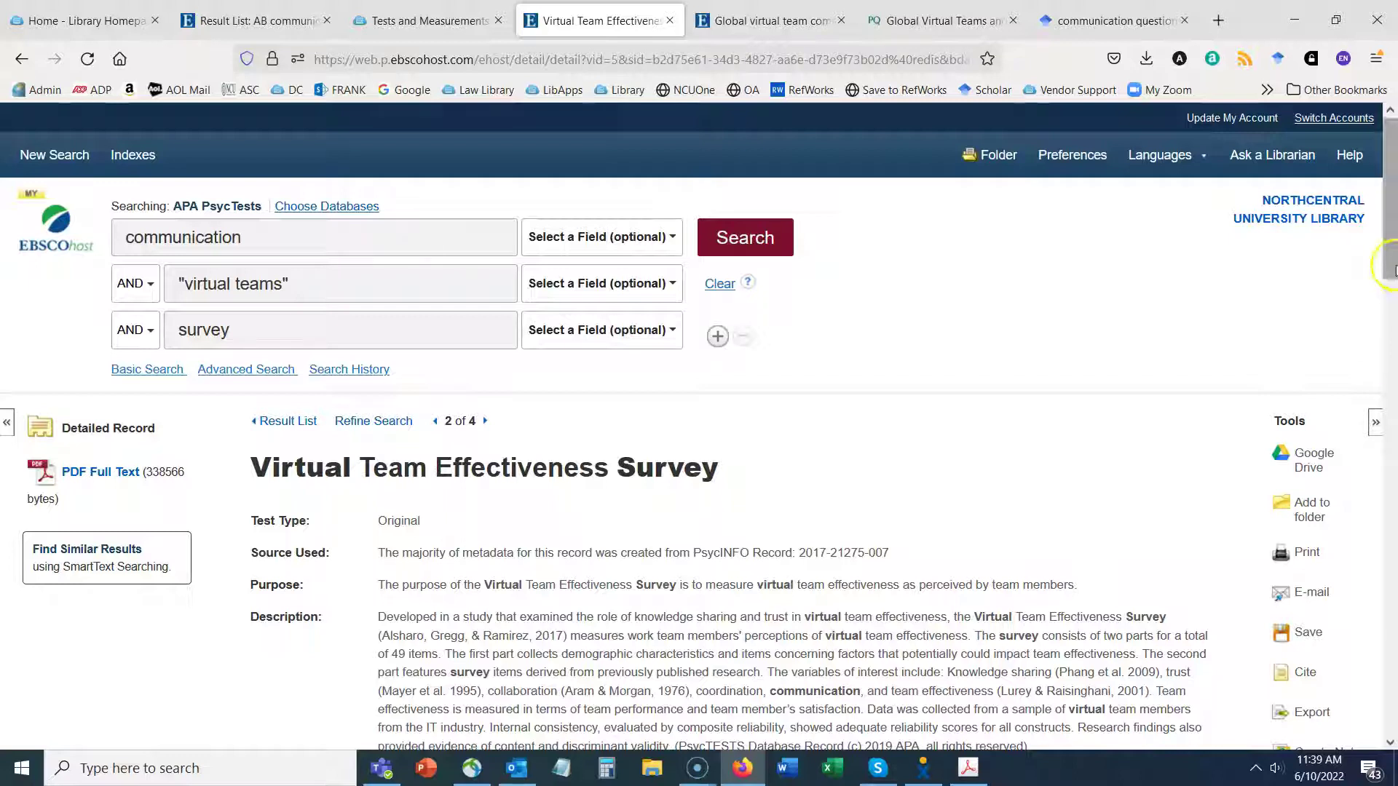
Examine the survey record's details, highlighting the Permissions field and reading on through reliability, validity, test location and source citation.
drag(1392, 237, 1371, 454)
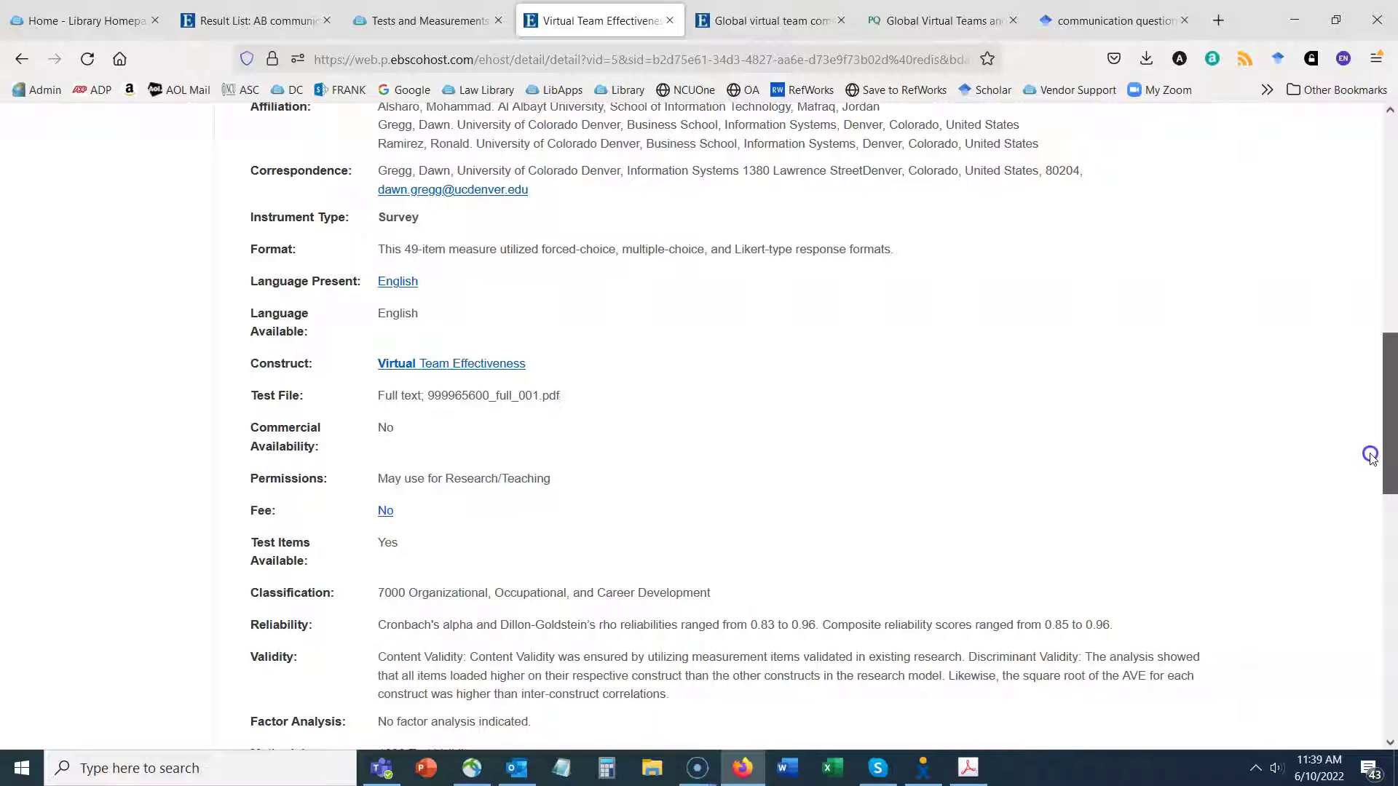
drag(1370, 455, 1373, 480)
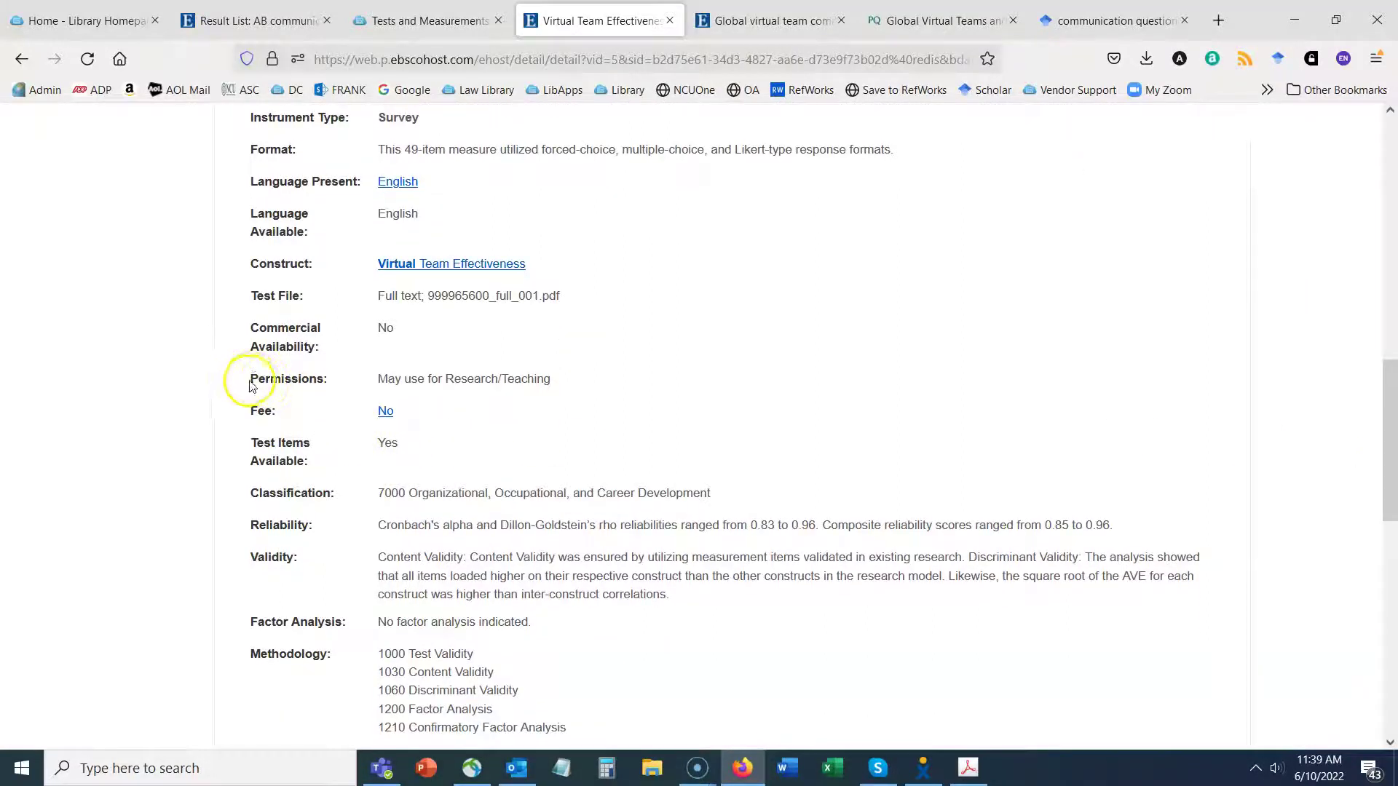
drag(251, 383, 578, 377)
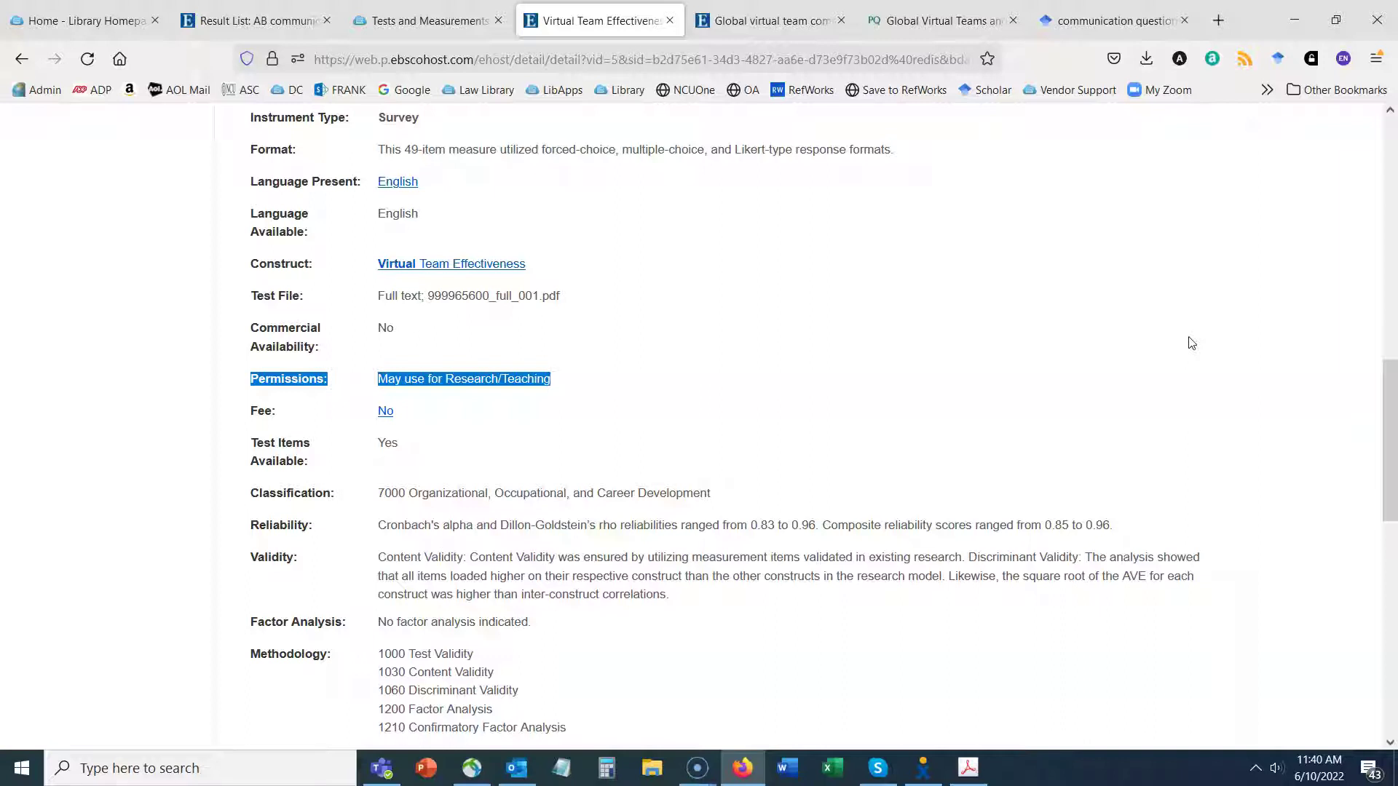
scroll(928, 316, down, 6)
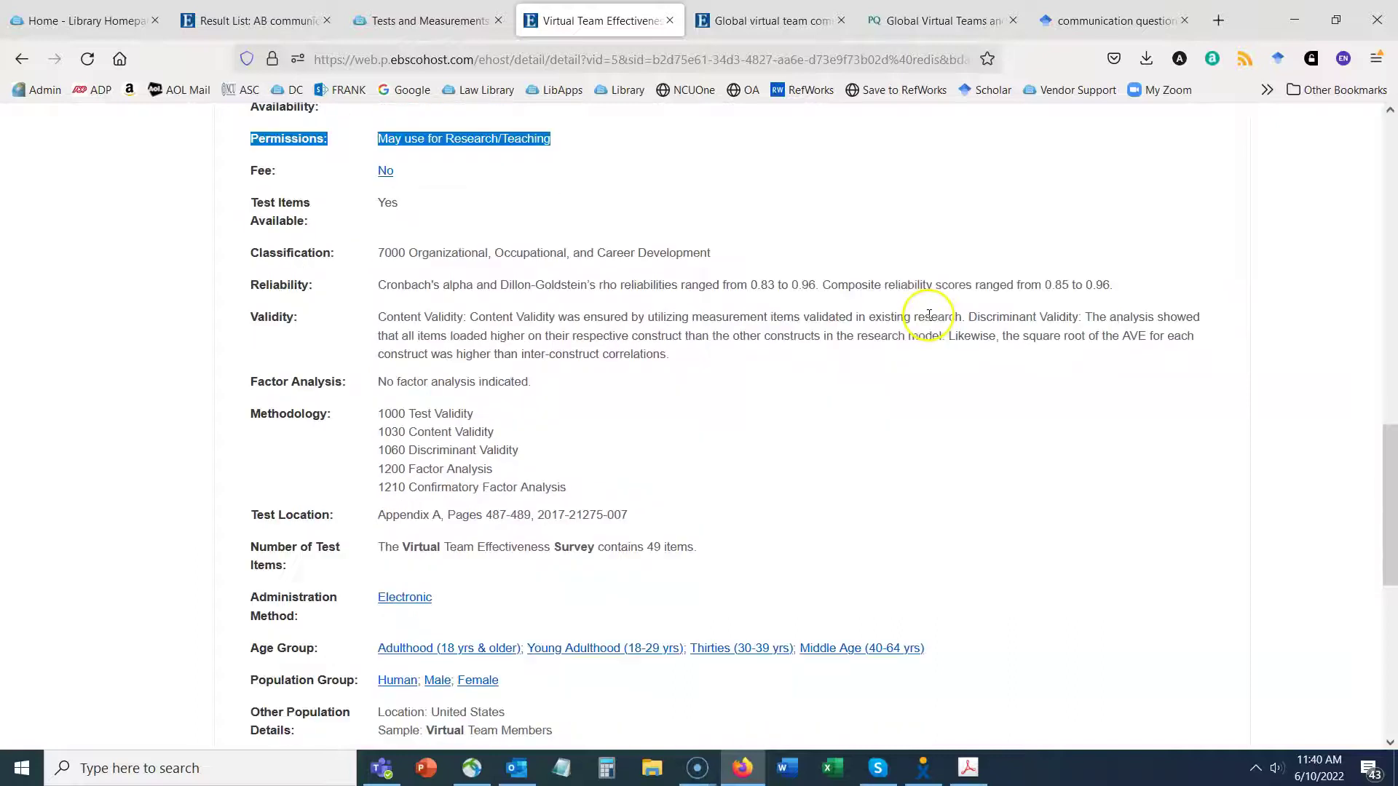
scroll(928, 320, down, 3)
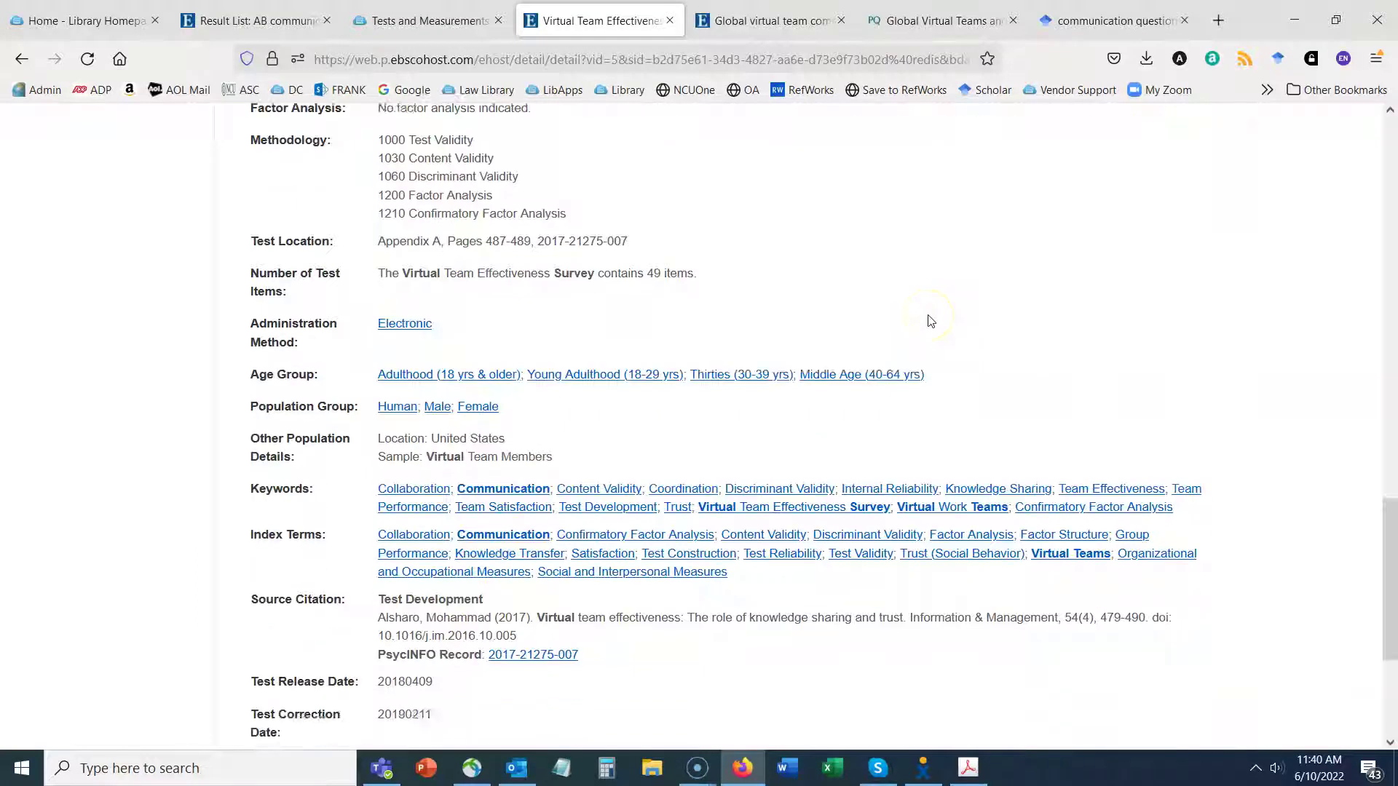
Examine the rest of the survey record, highlighting the Source Citation with its article reference and PsycINFO record link.
drag(244, 391, 631, 451)
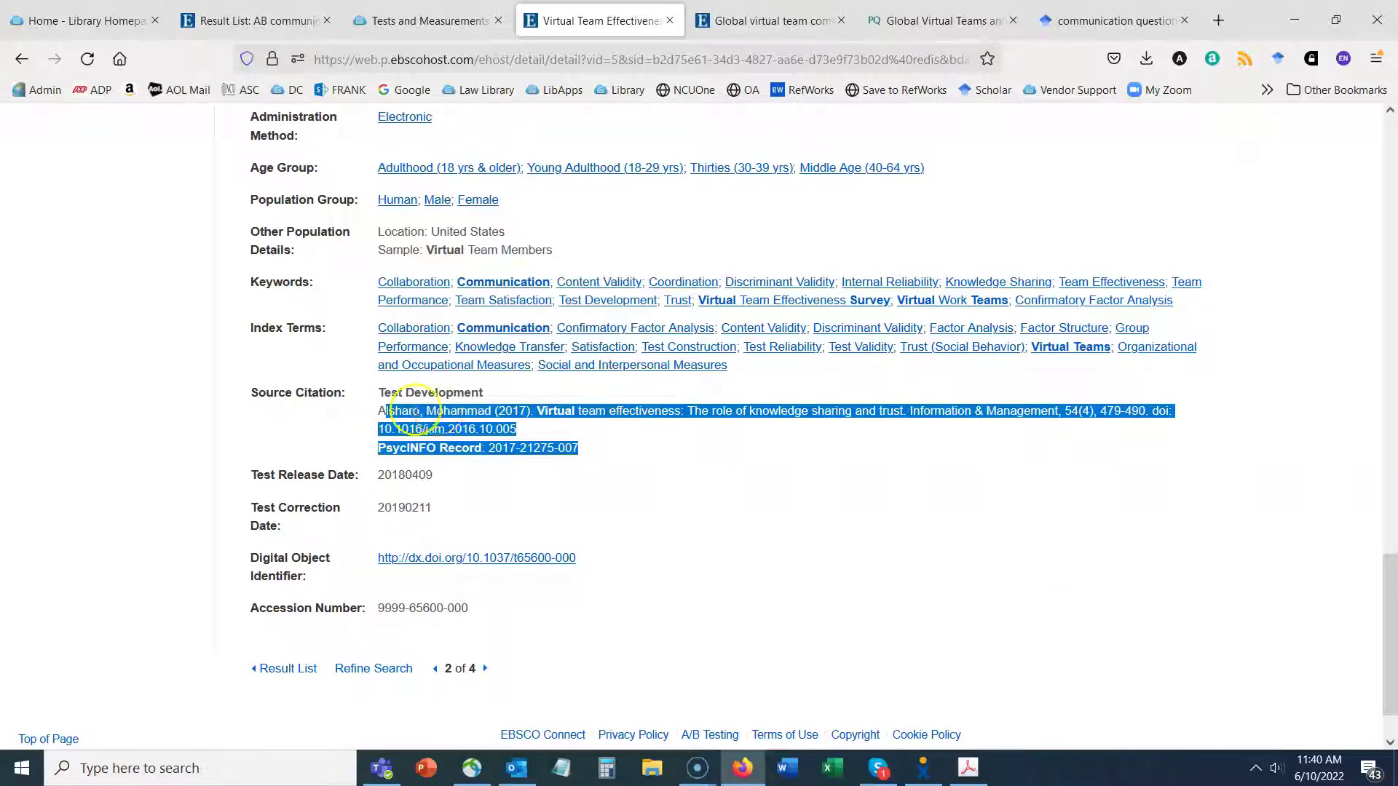
click(415, 409)
drag(378, 409, 636, 444)
click(944, 567)
click(932, 566)
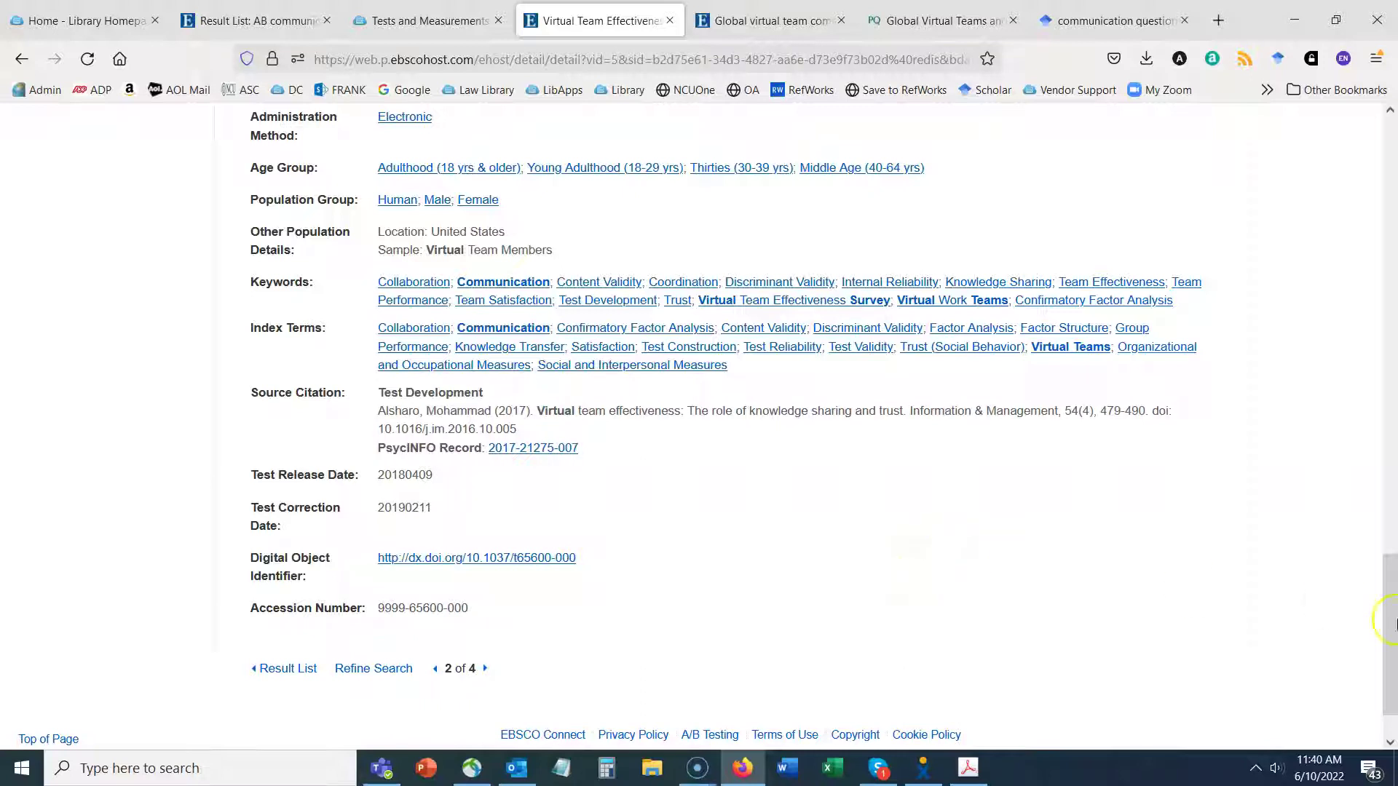
Open the full-text PDF of the Virtual Team Effectiveness Survey and read through its demographics questions and survey items.
drag(1392, 624, 1392, 190)
click(86, 473)
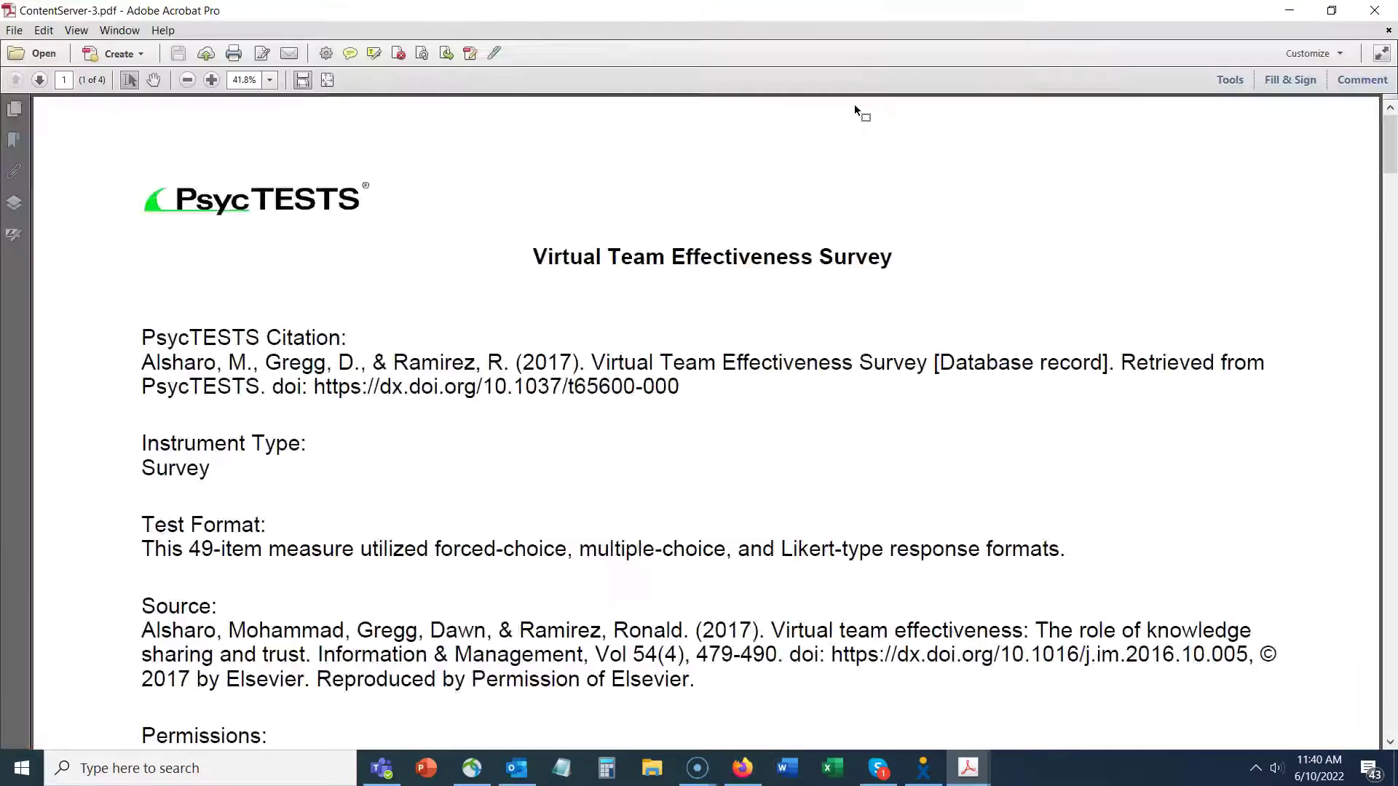
drag(1386, 102, 1392, 310)
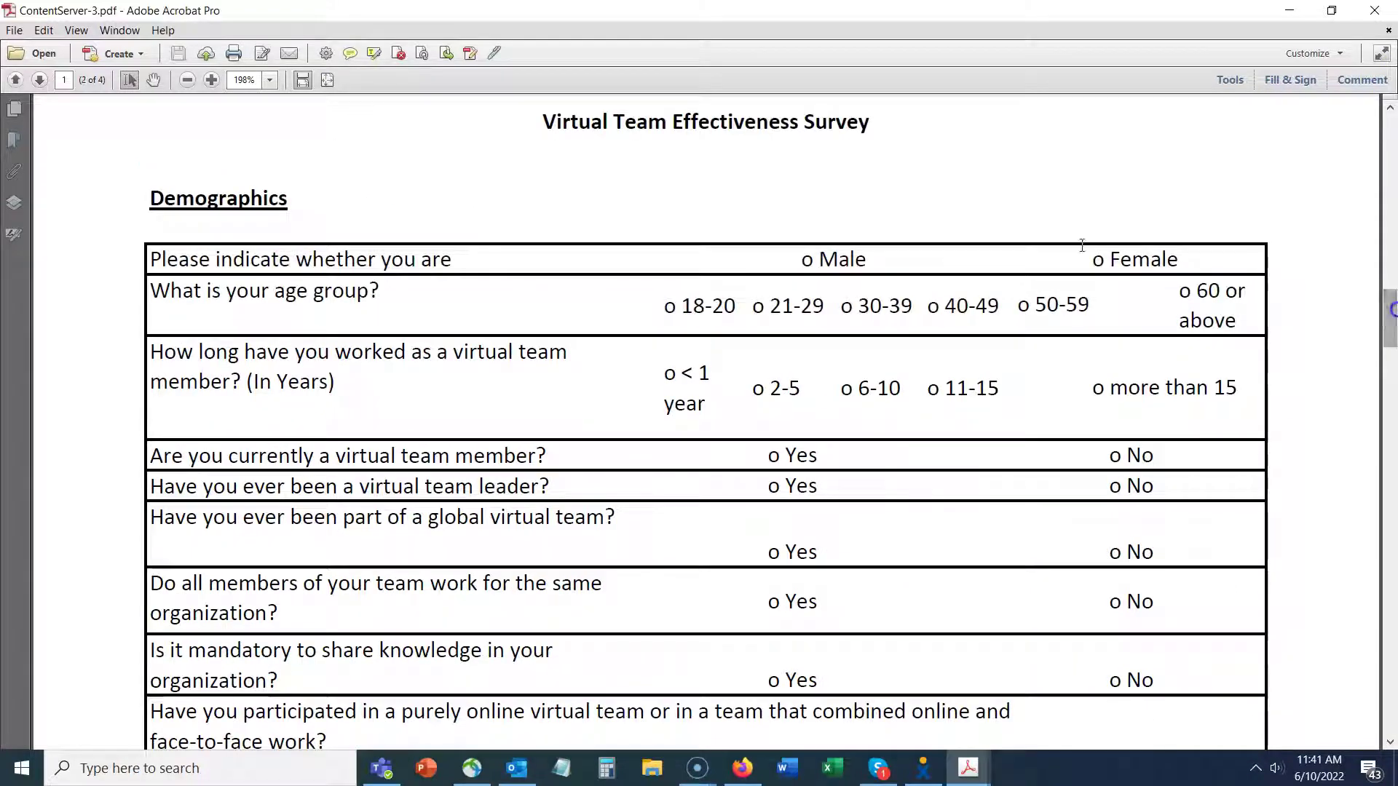
scroll(349, 233, down, 6)
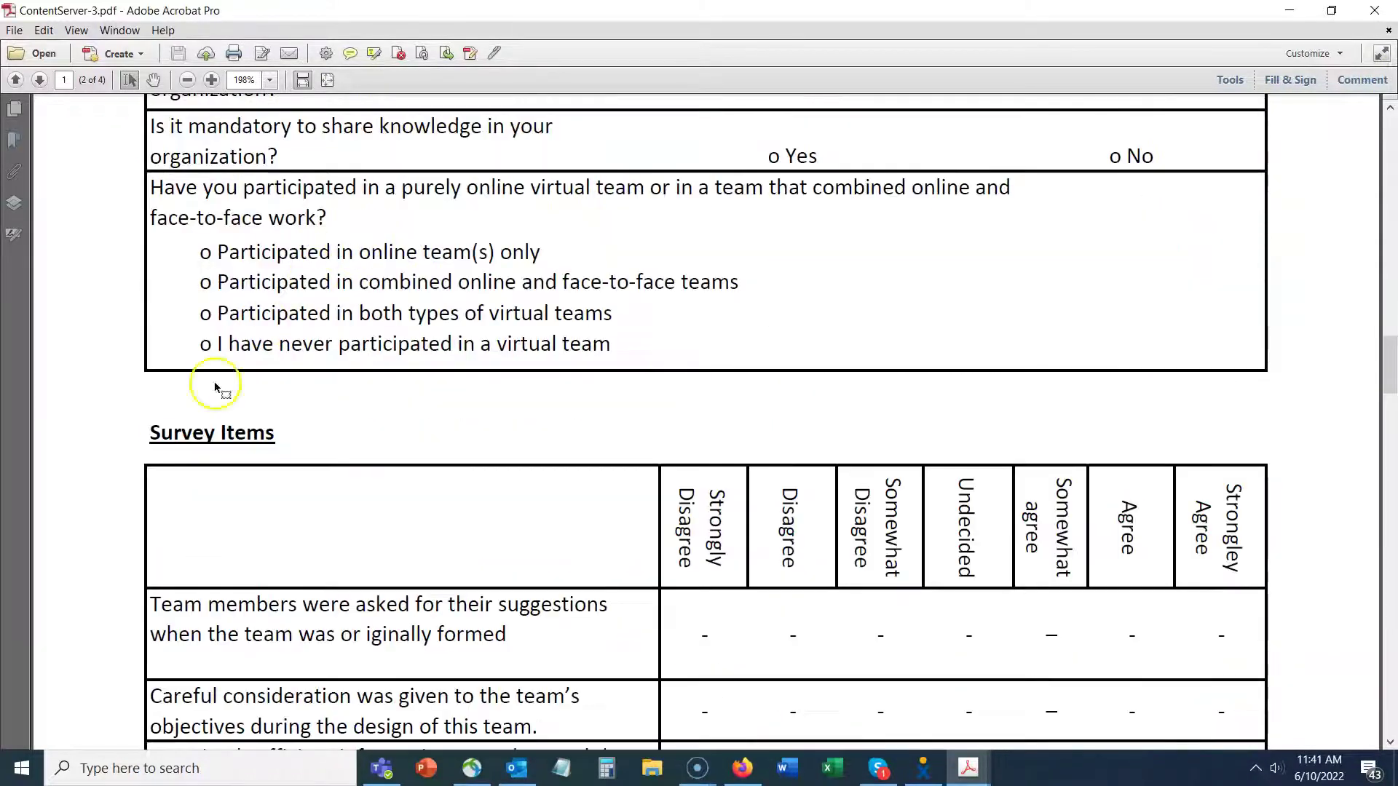
scroll(171, 471, down, 3)
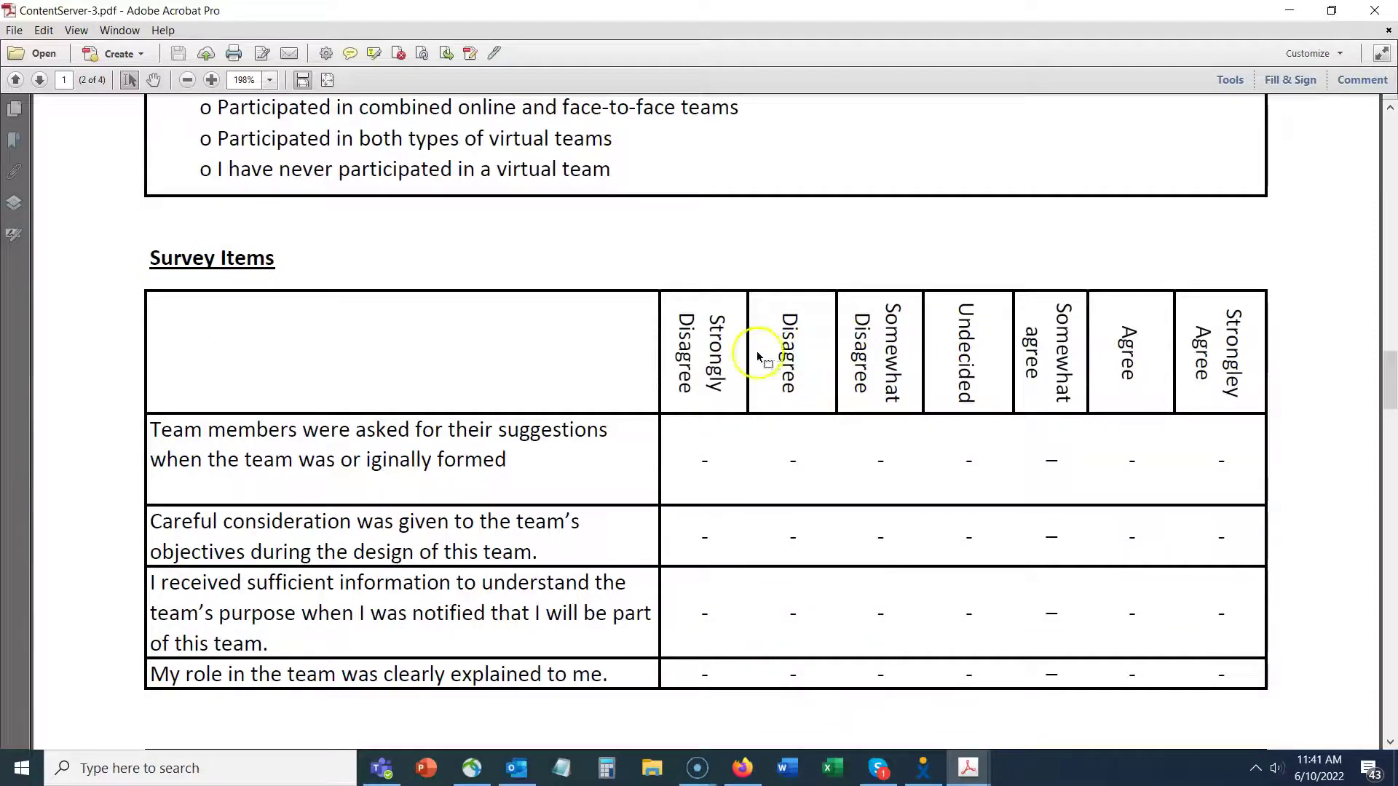
scroll(1114, 333, down, 20)
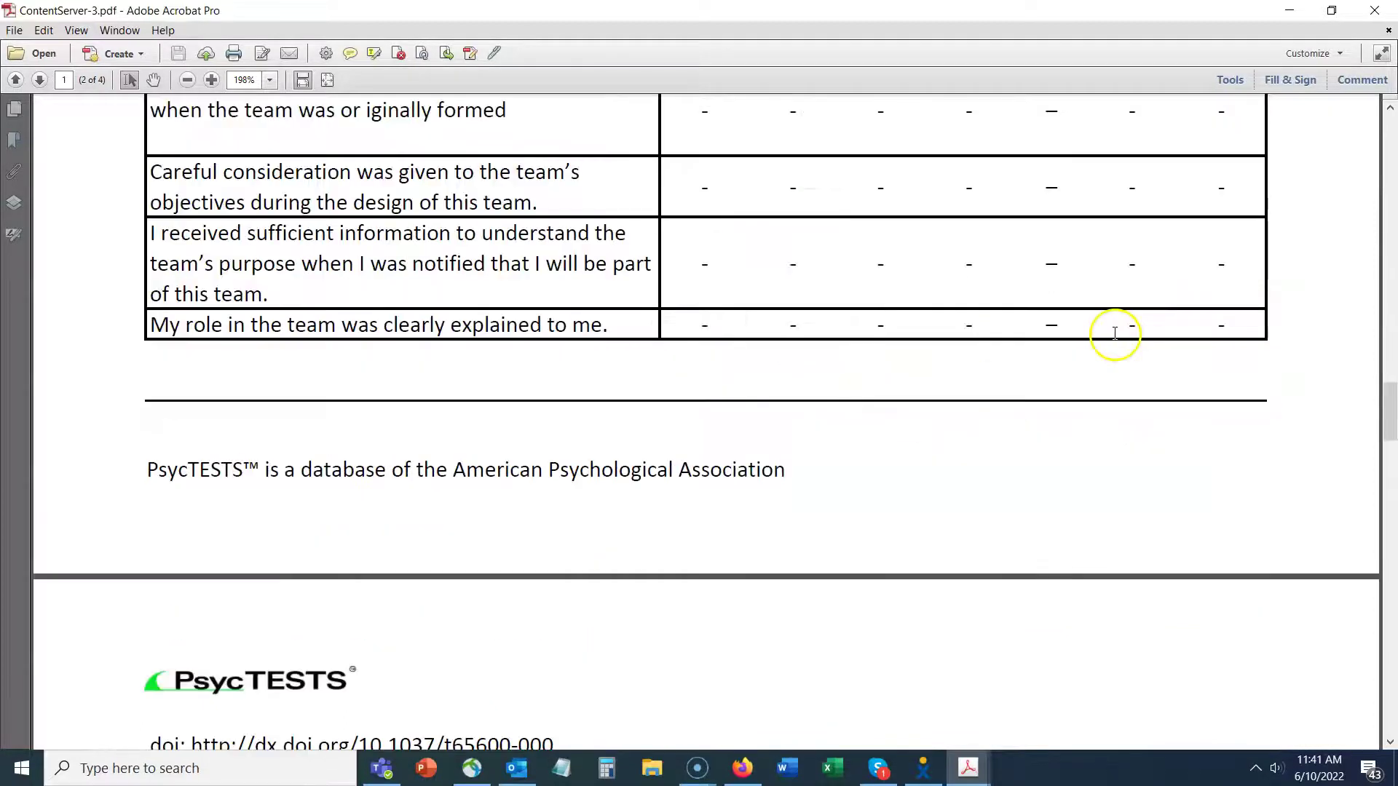
scroll(1113, 333, down, 20)
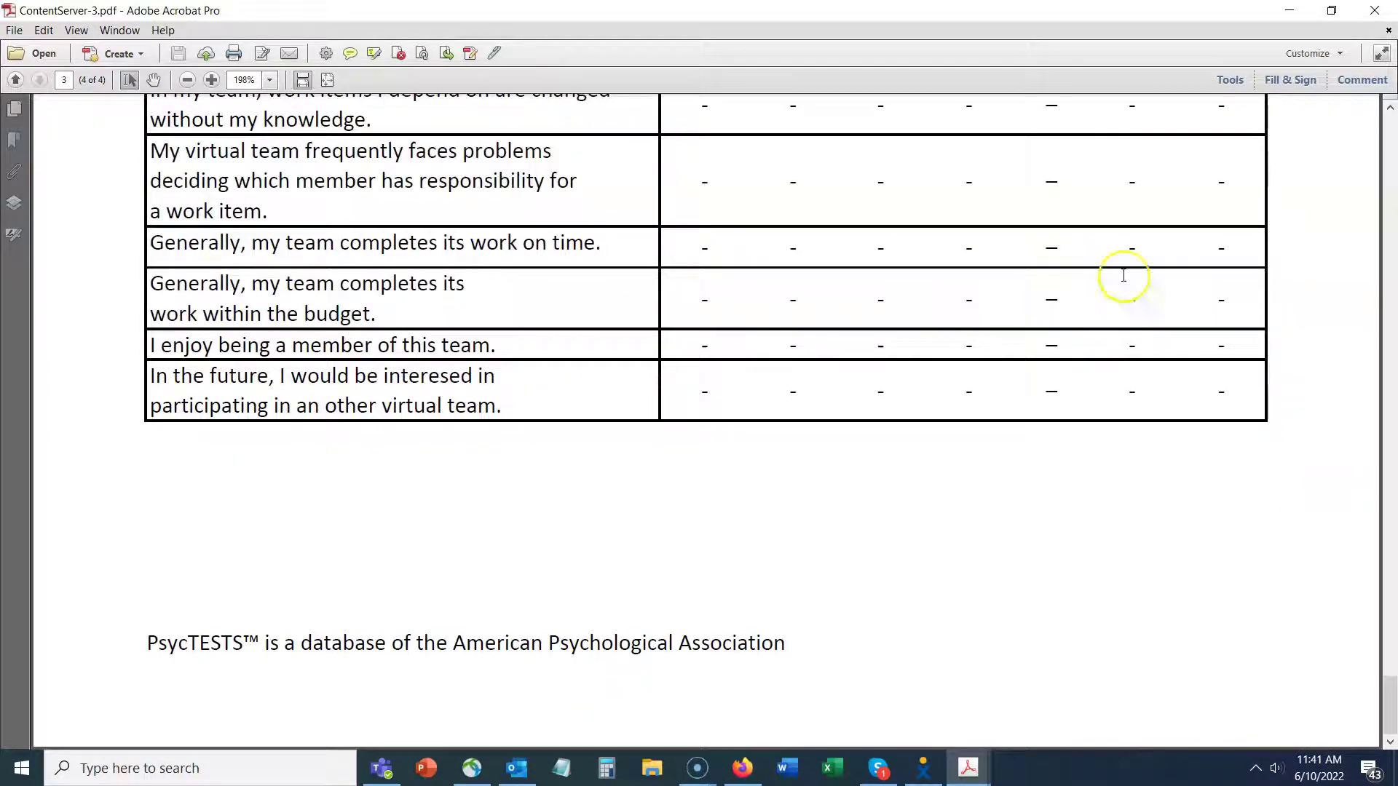
Leave the PDF, return to the survey's detailed record and highlight the source article reference once more.
click(1289, 11)
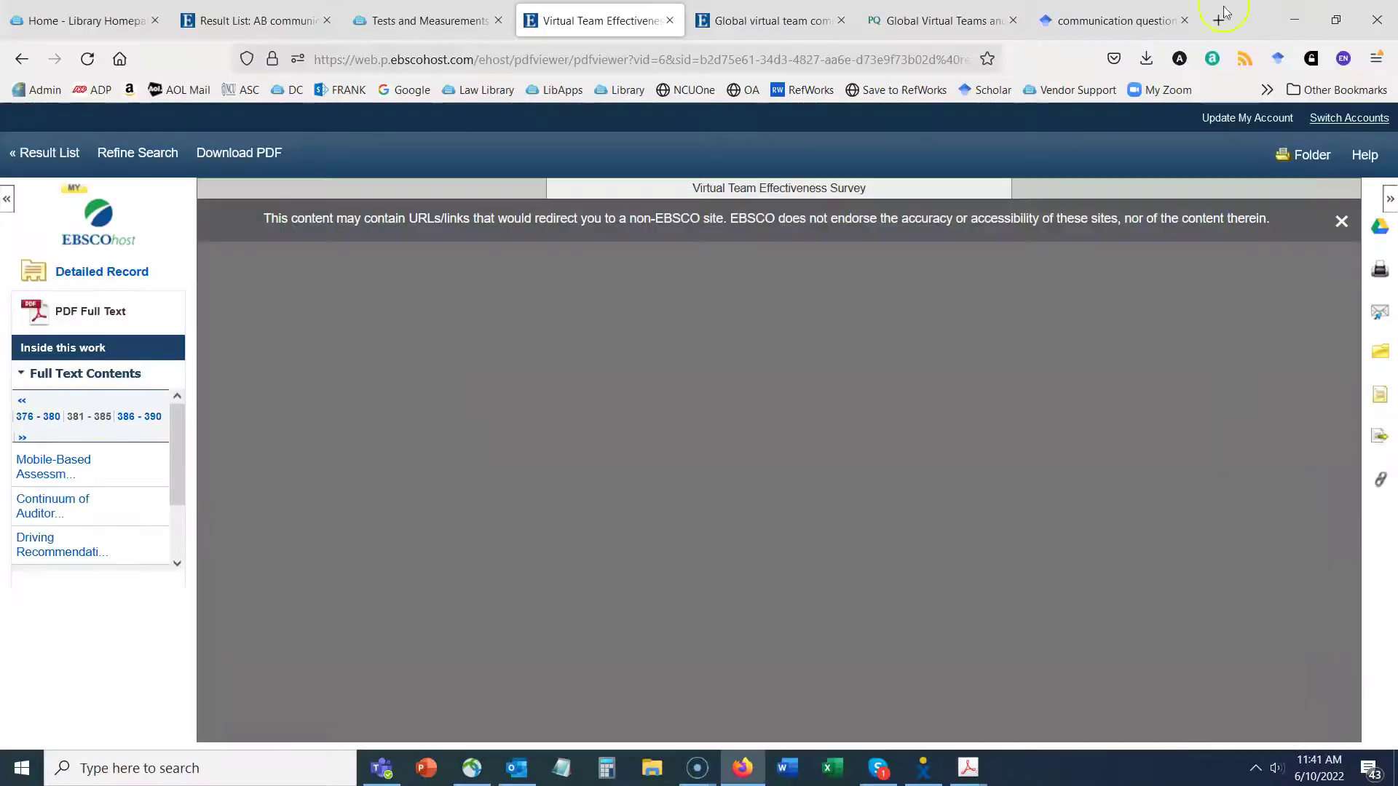
click(102, 272)
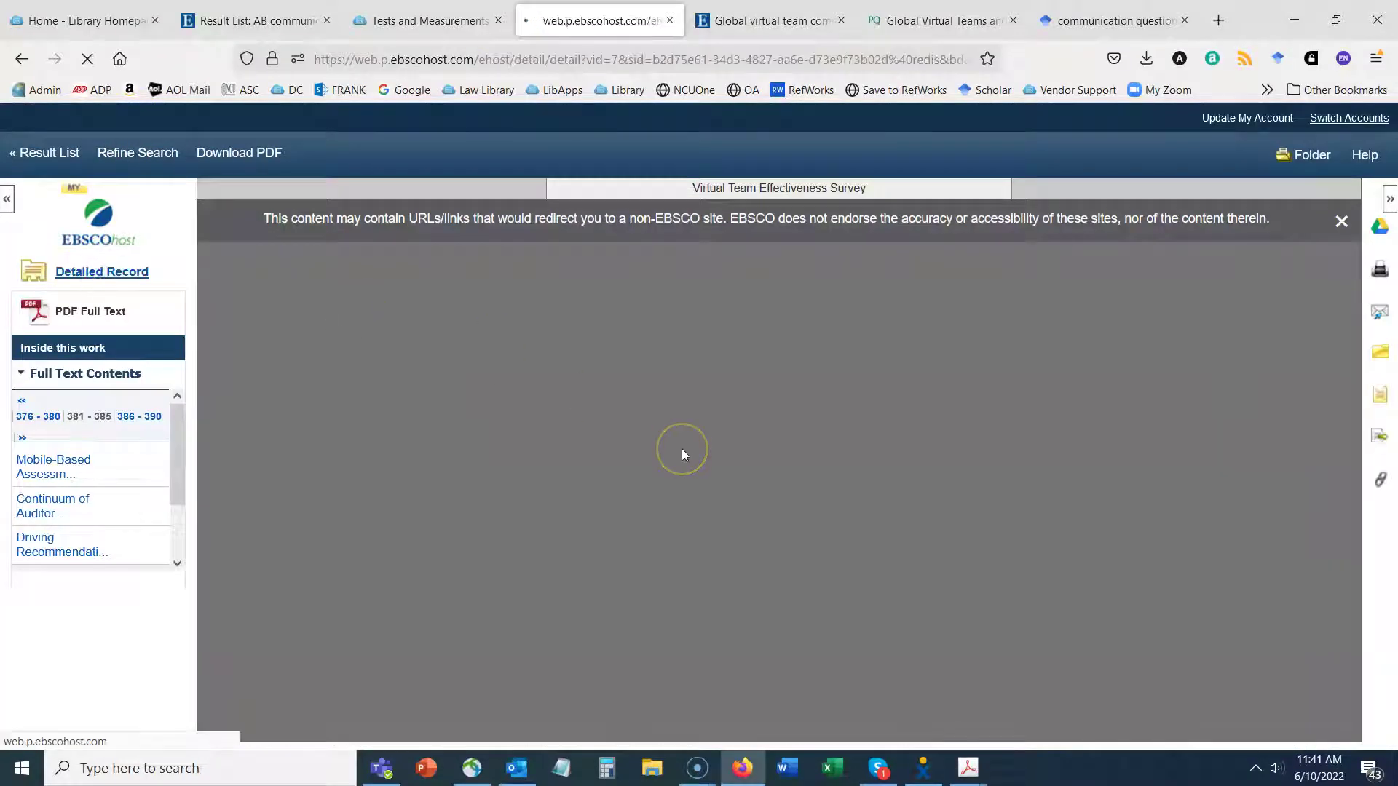
scroll(670, 488, down, 15)
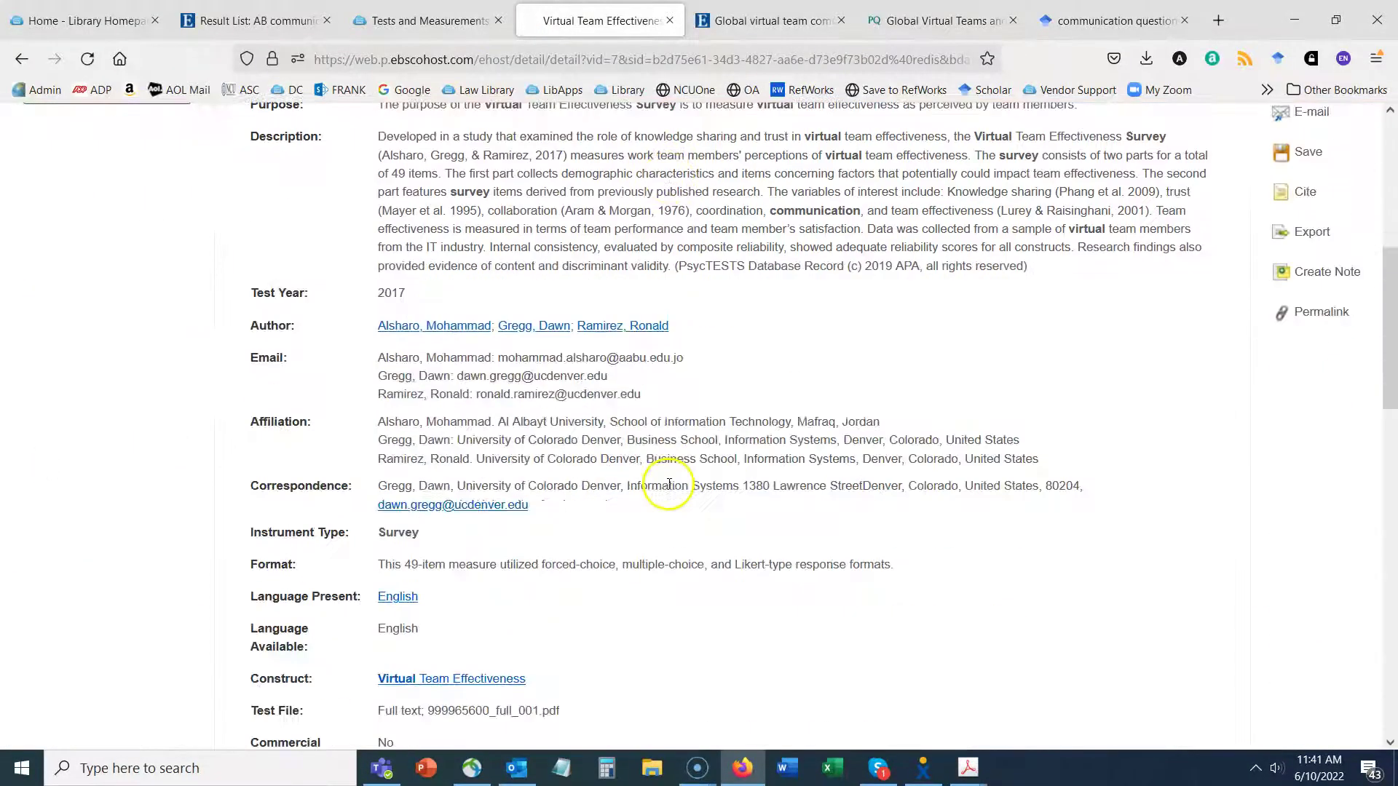
scroll(670, 486, down, 5)
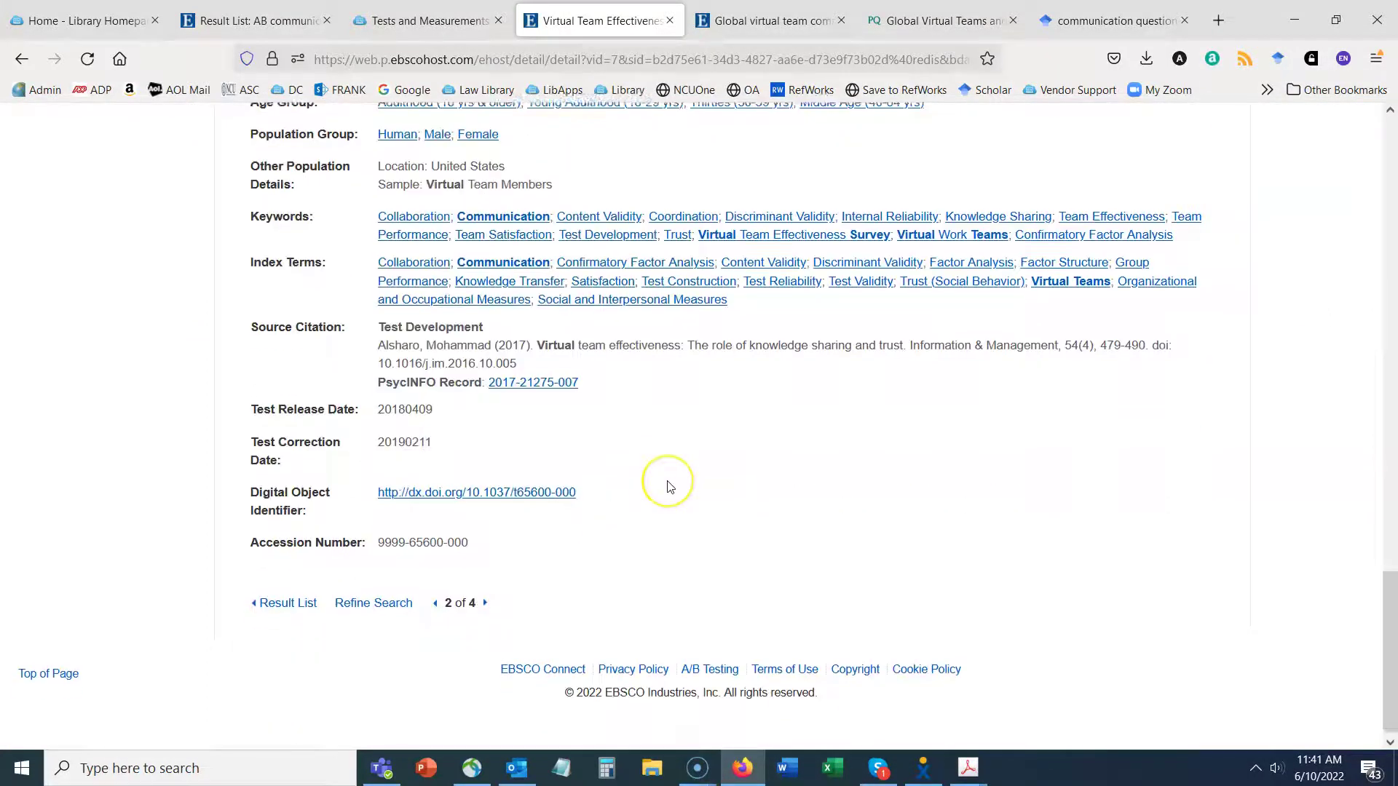
drag(386, 341, 547, 374)
click(796, 437)
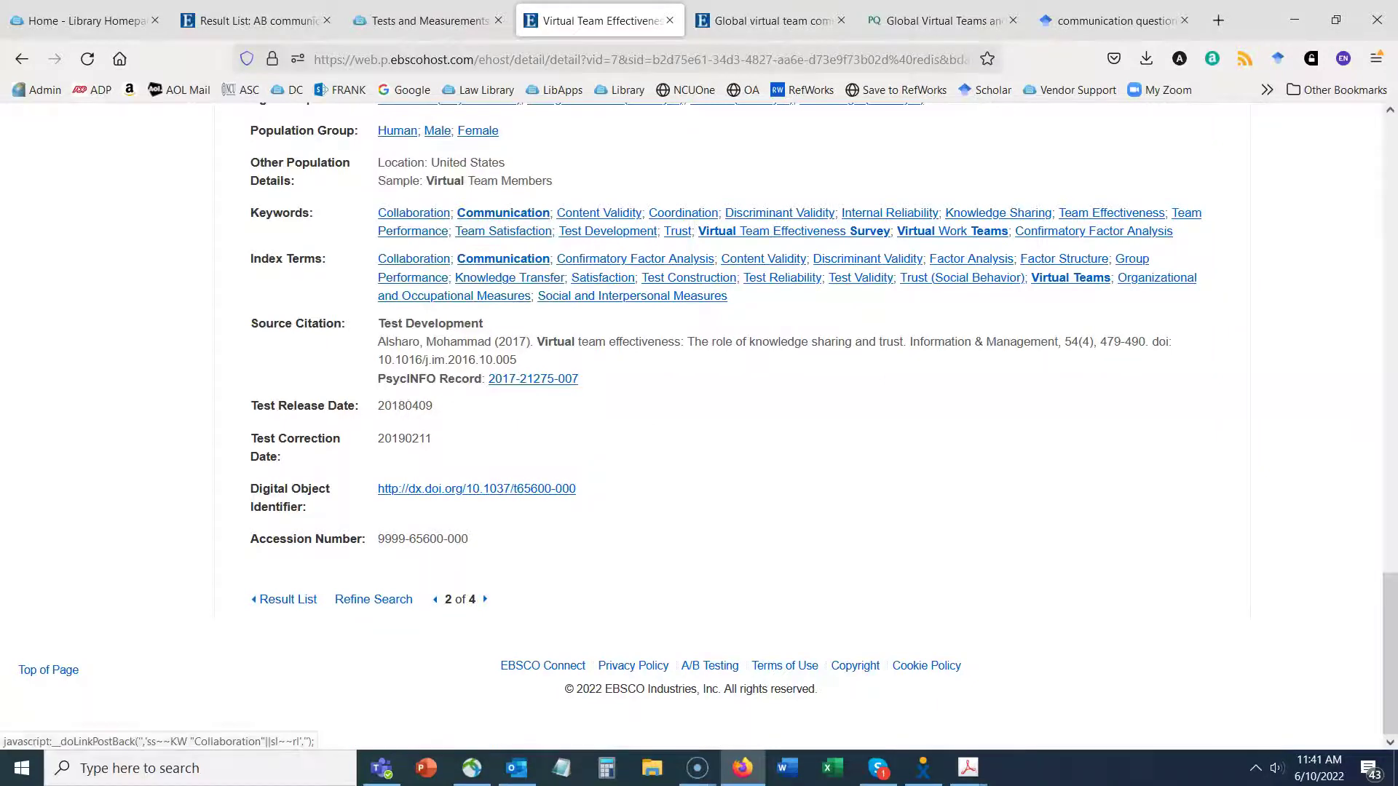
Return to the Tests and Measurements guide, open CINAHL Complete in its advanced search and review the available limiters.
click(429, 21)
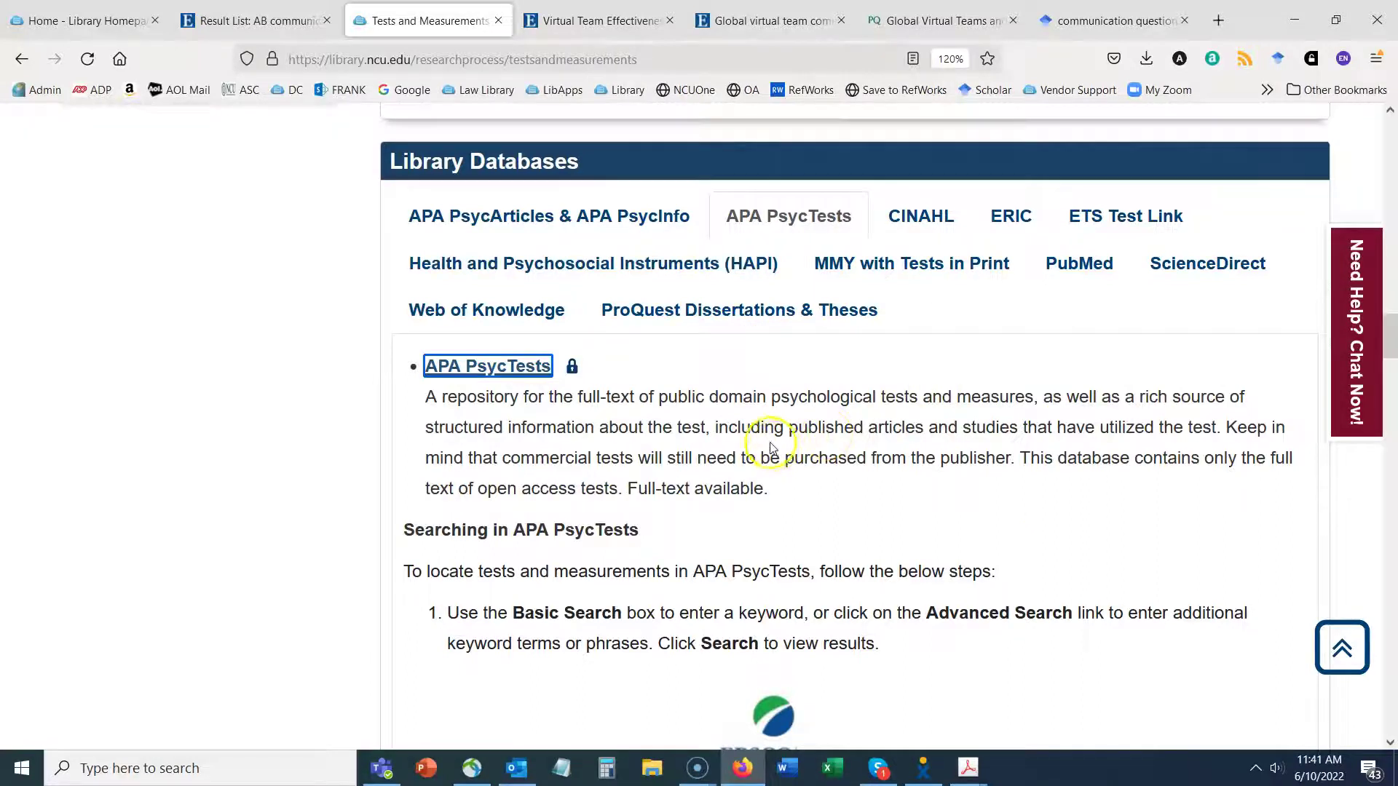
click(957, 215)
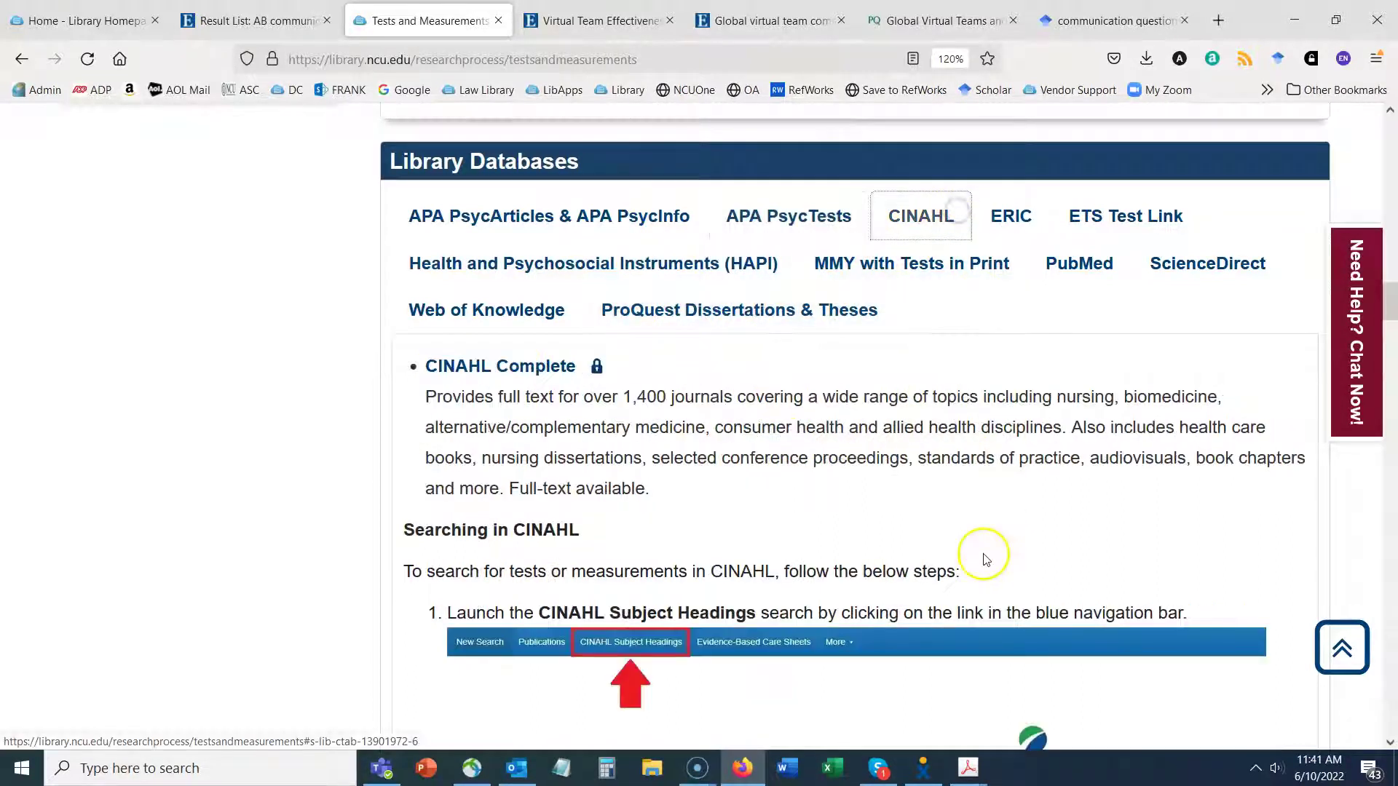
click(516, 366)
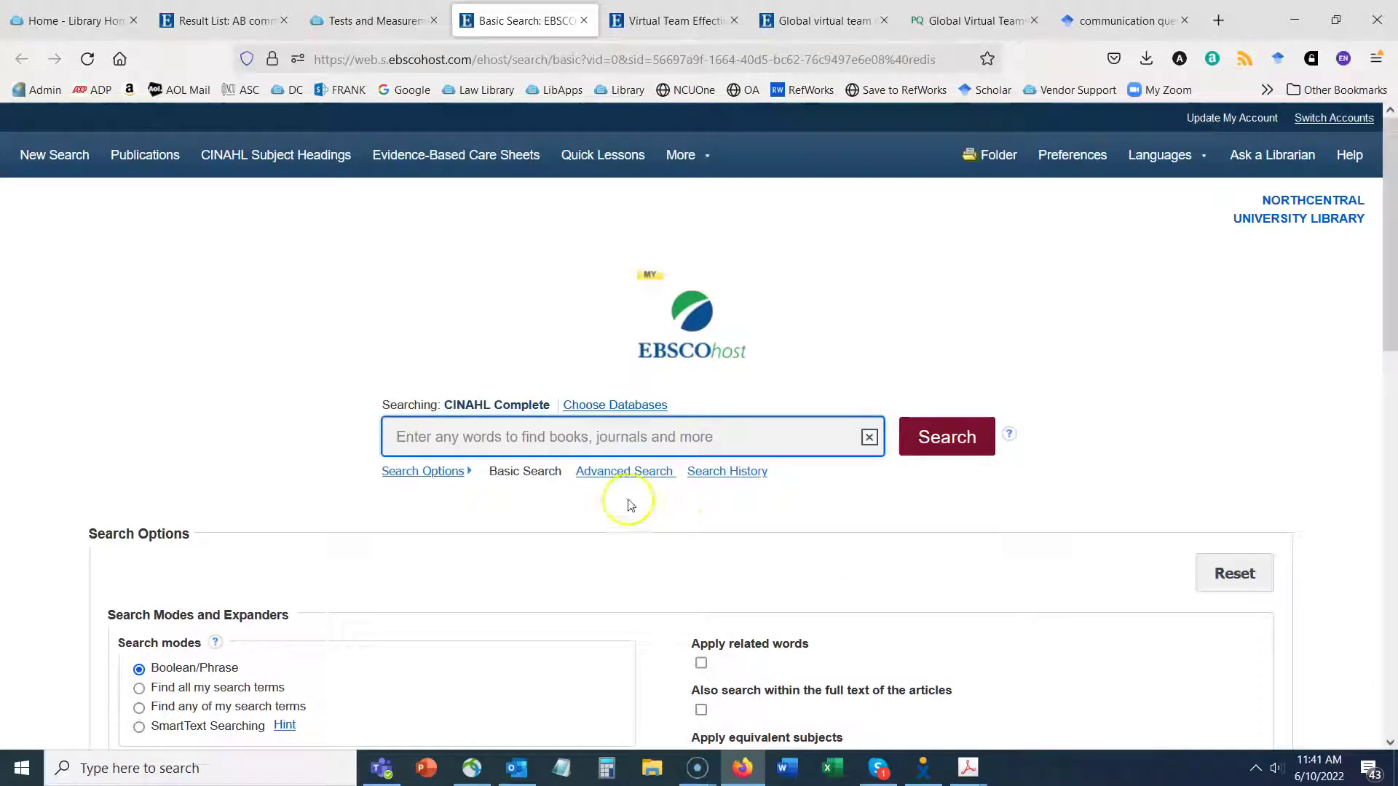
click(625, 471)
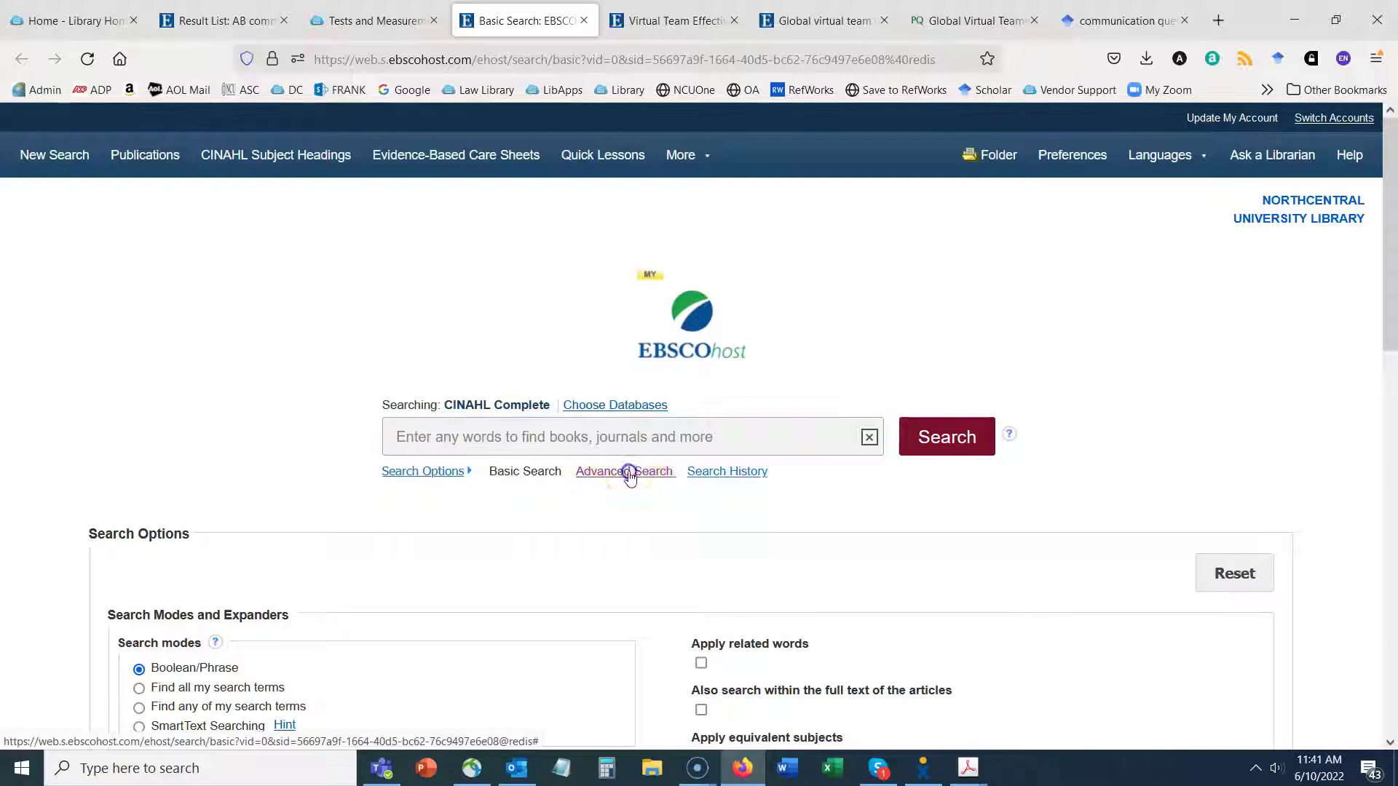
drag(1390, 211, 1392, 603)
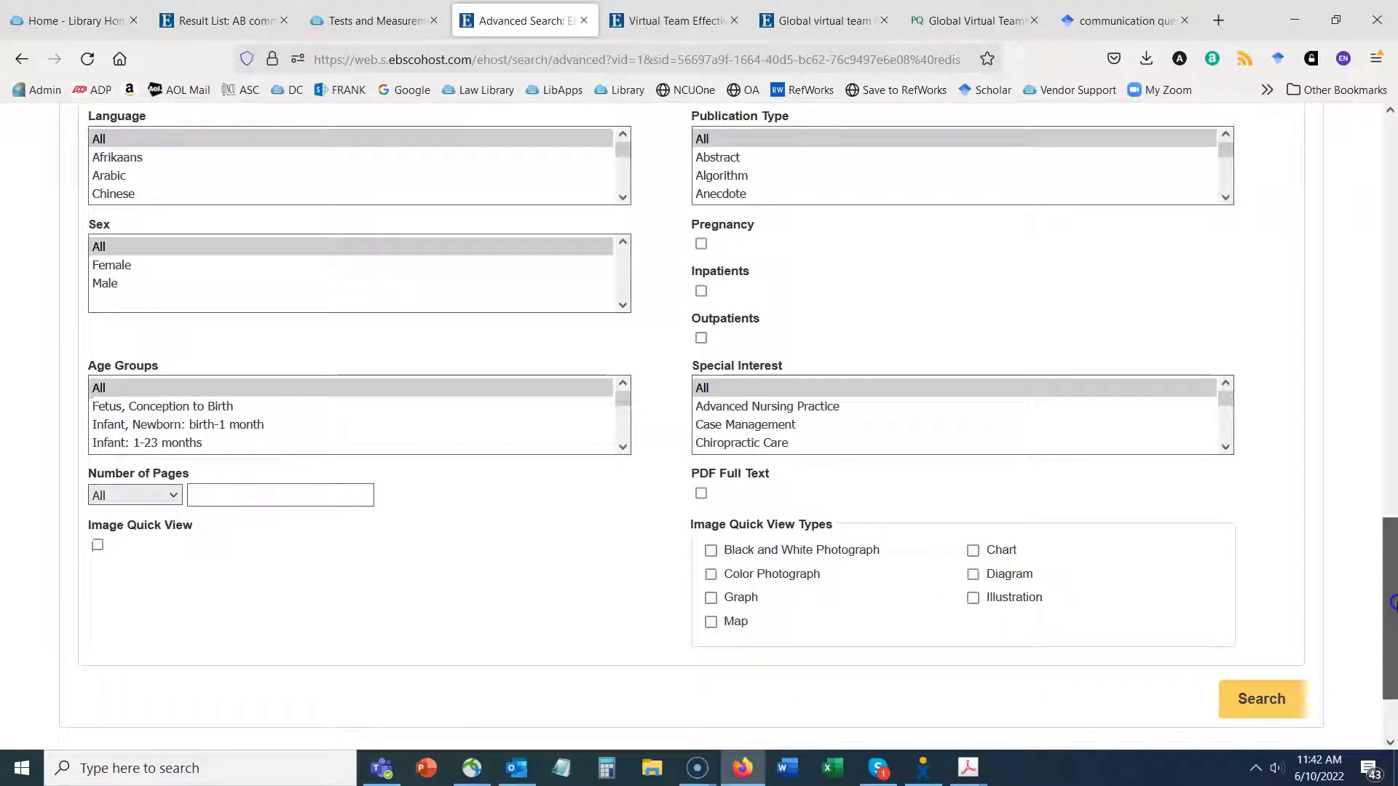
drag(1392, 603, 1387, 76)
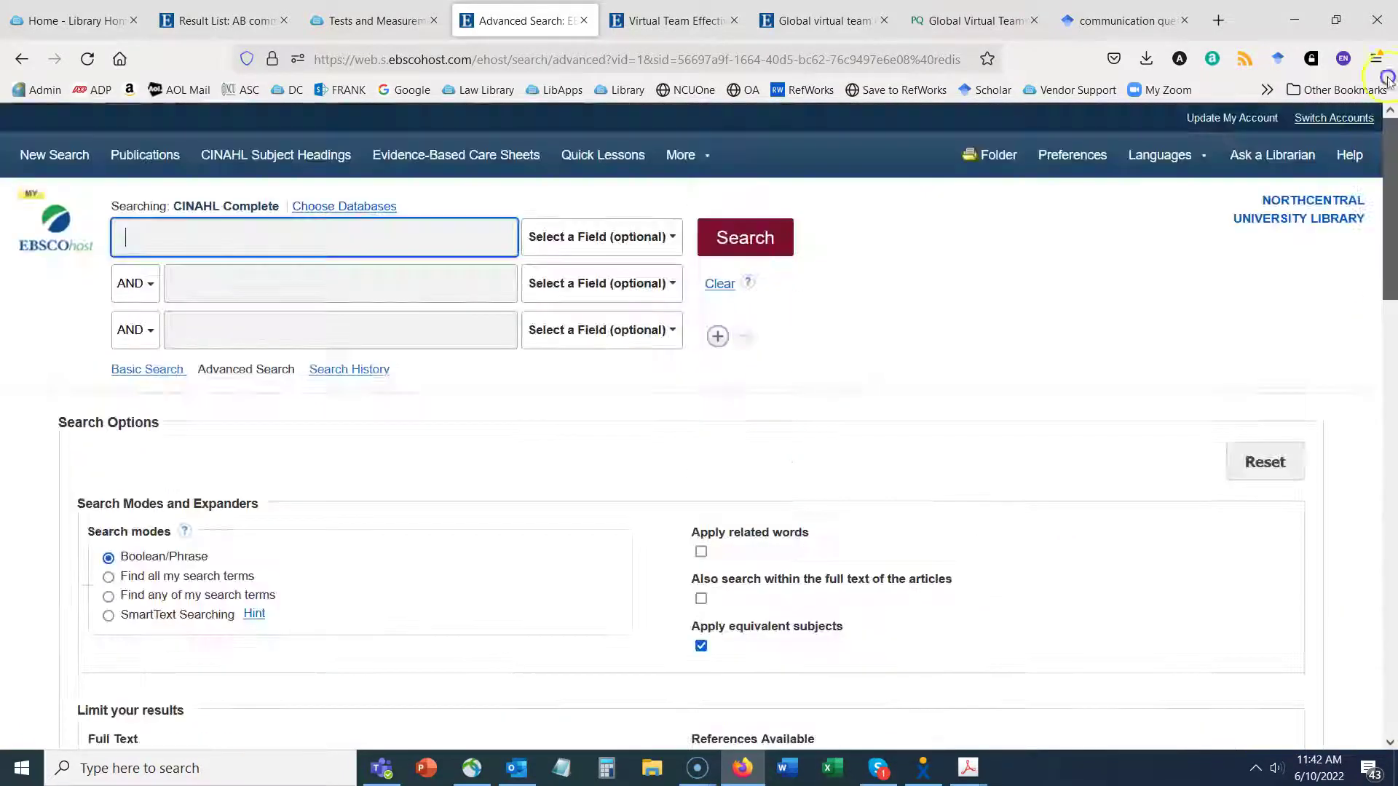
Search CINAHL Complete for stress AND burnout.
click(165, 247)
text(stress)
key(Tab)
key(Tab)
key(Tab)
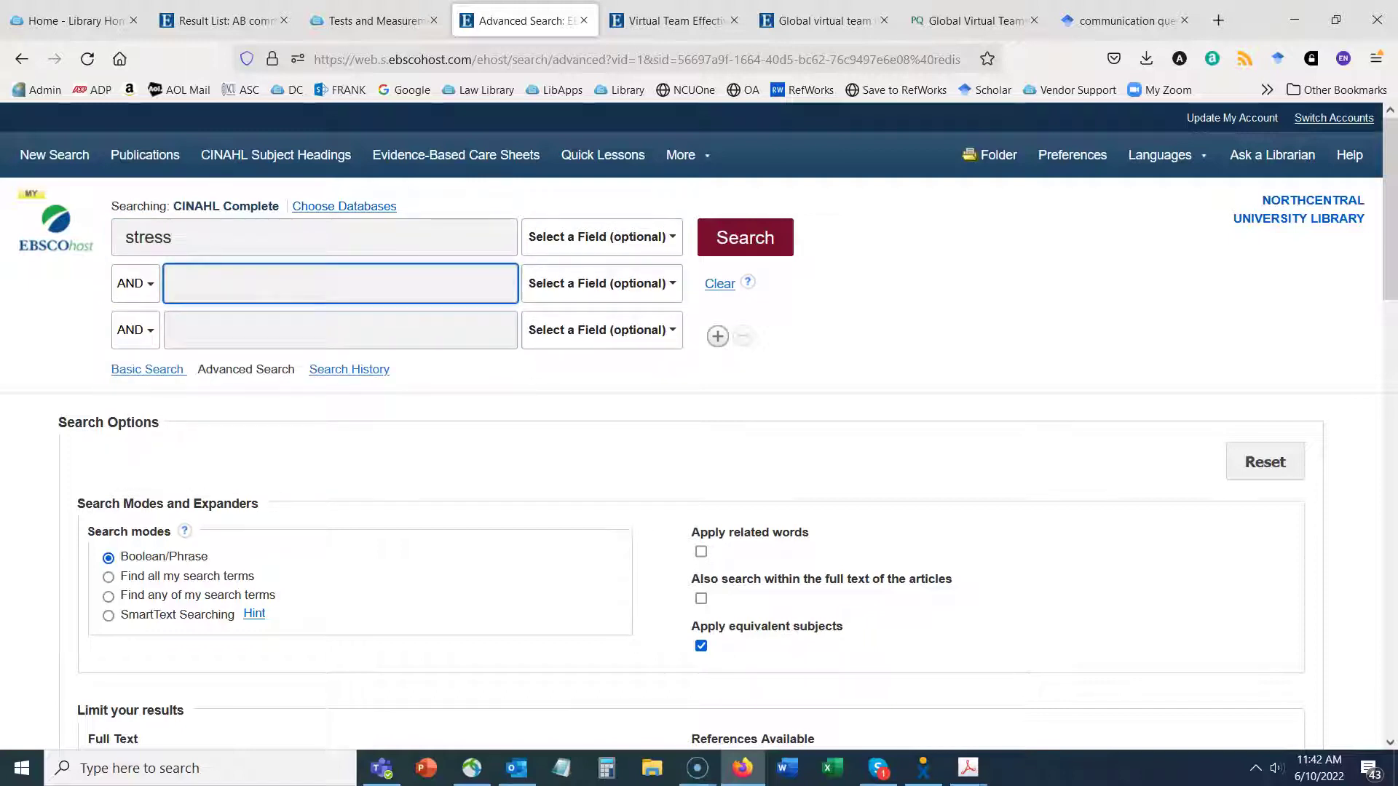
text(burnout)
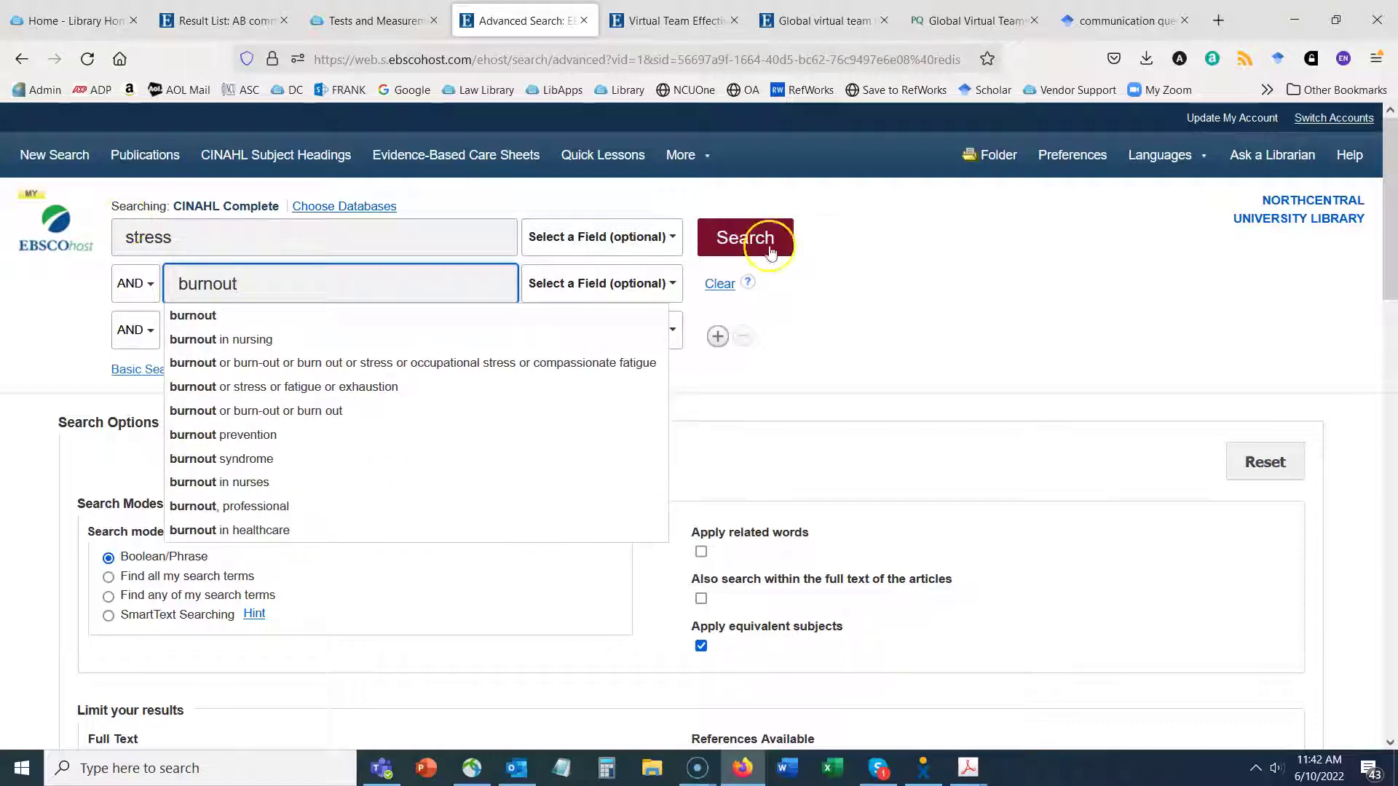
click(923, 250)
click(746, 255)
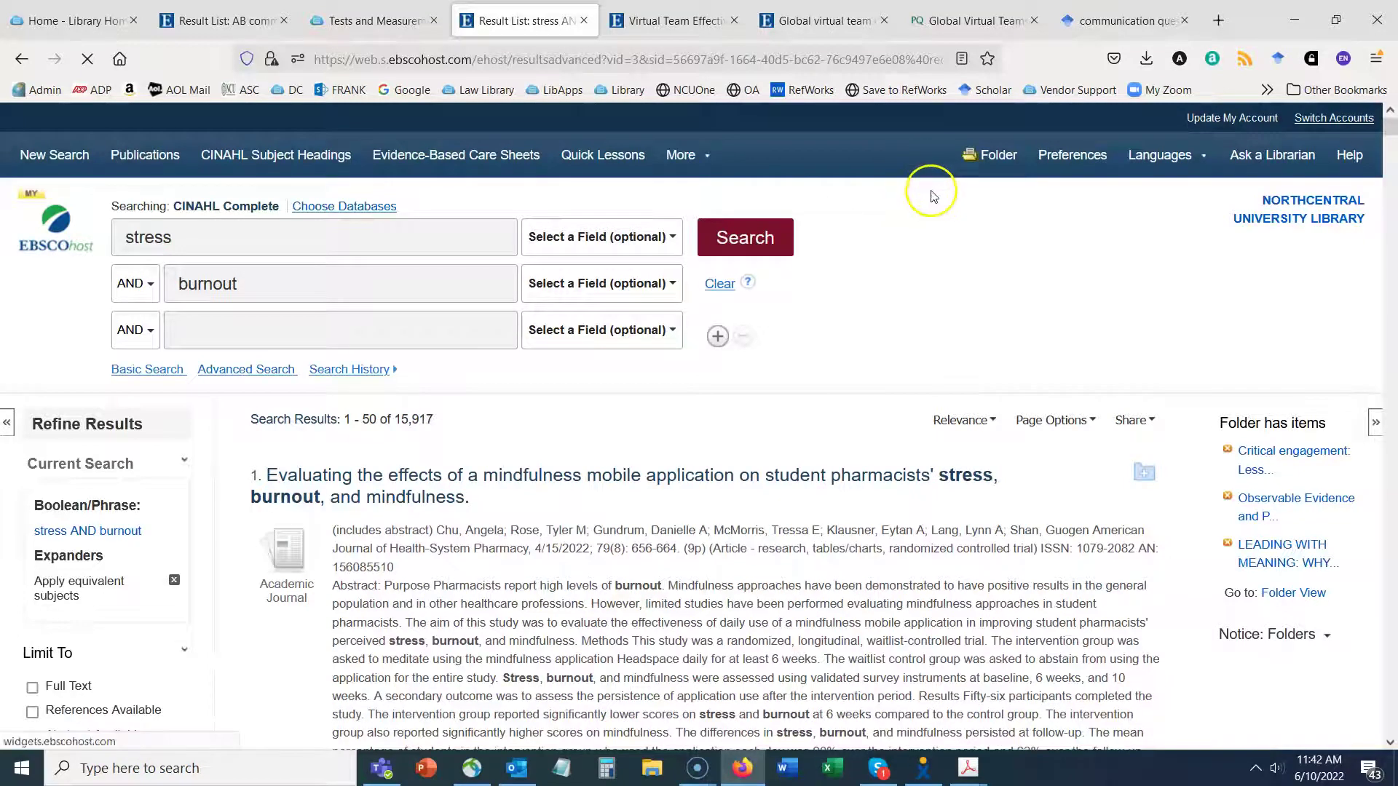
Open the record of the mindfulness mobile application study on student pharmacists and examine its subjects, abstract and remaining fields for instruments.
scroll(810, 320, down, 2)
scroll(810, 320, down, 1)
scroll(483, 380, down, 3)
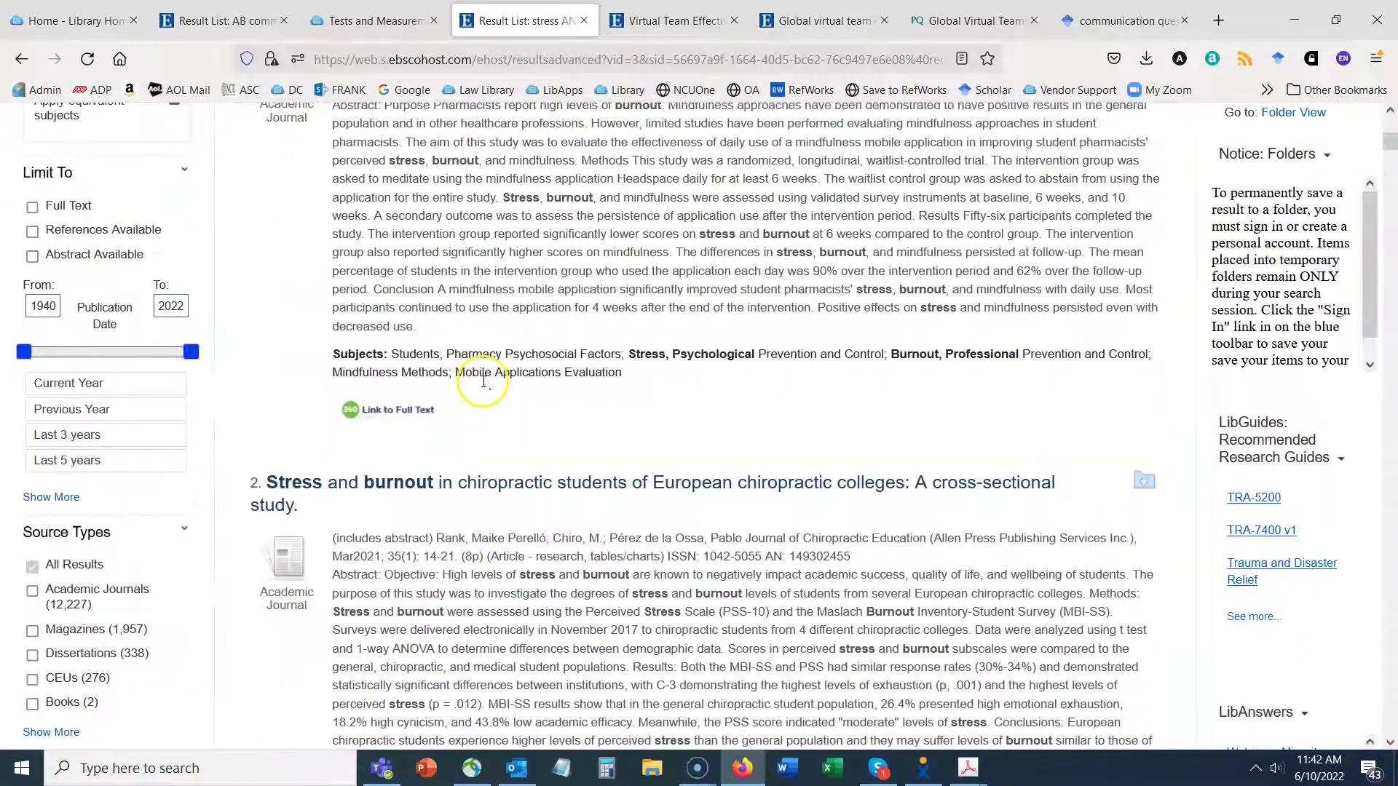
scroll(483, 386, up, 6)
scroll(539, 313, down, 3)
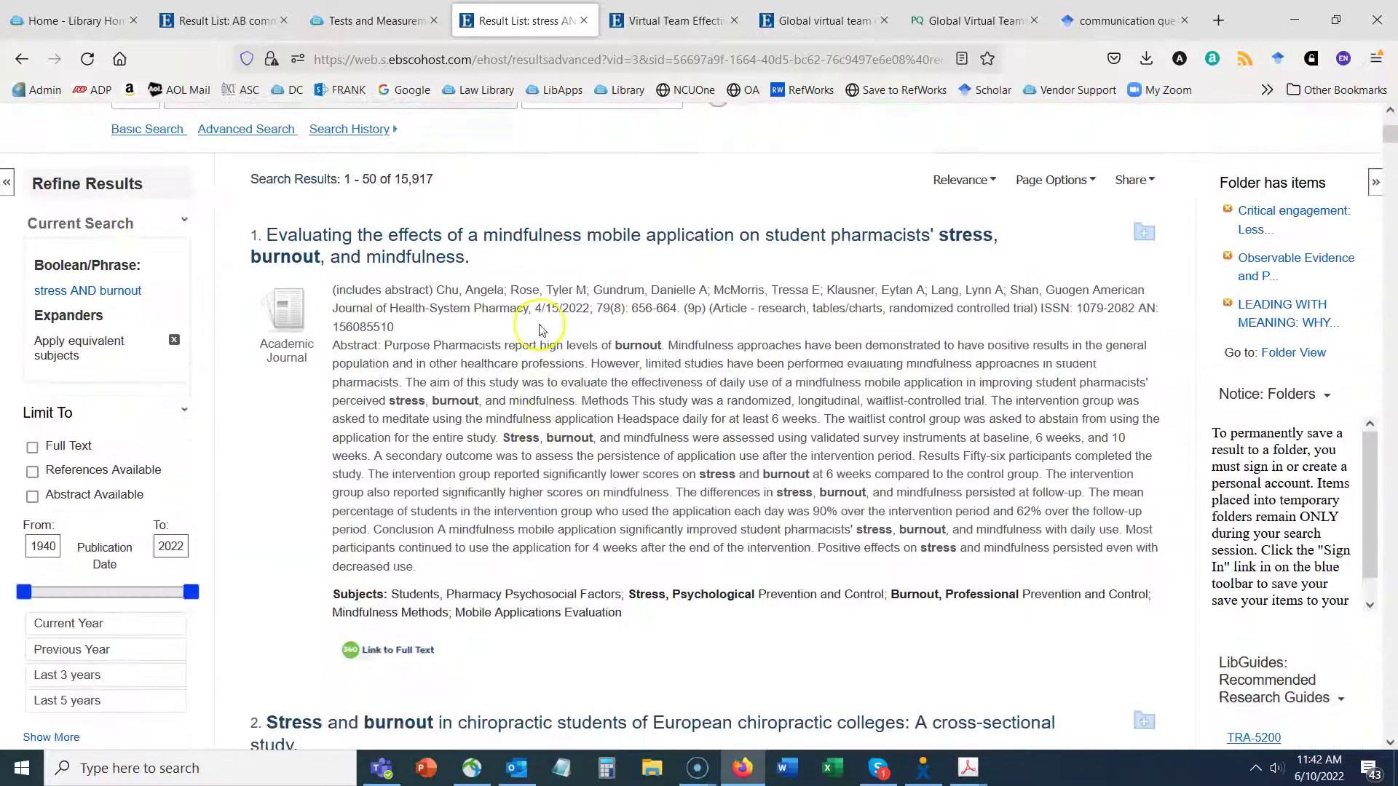
click(571, 239)
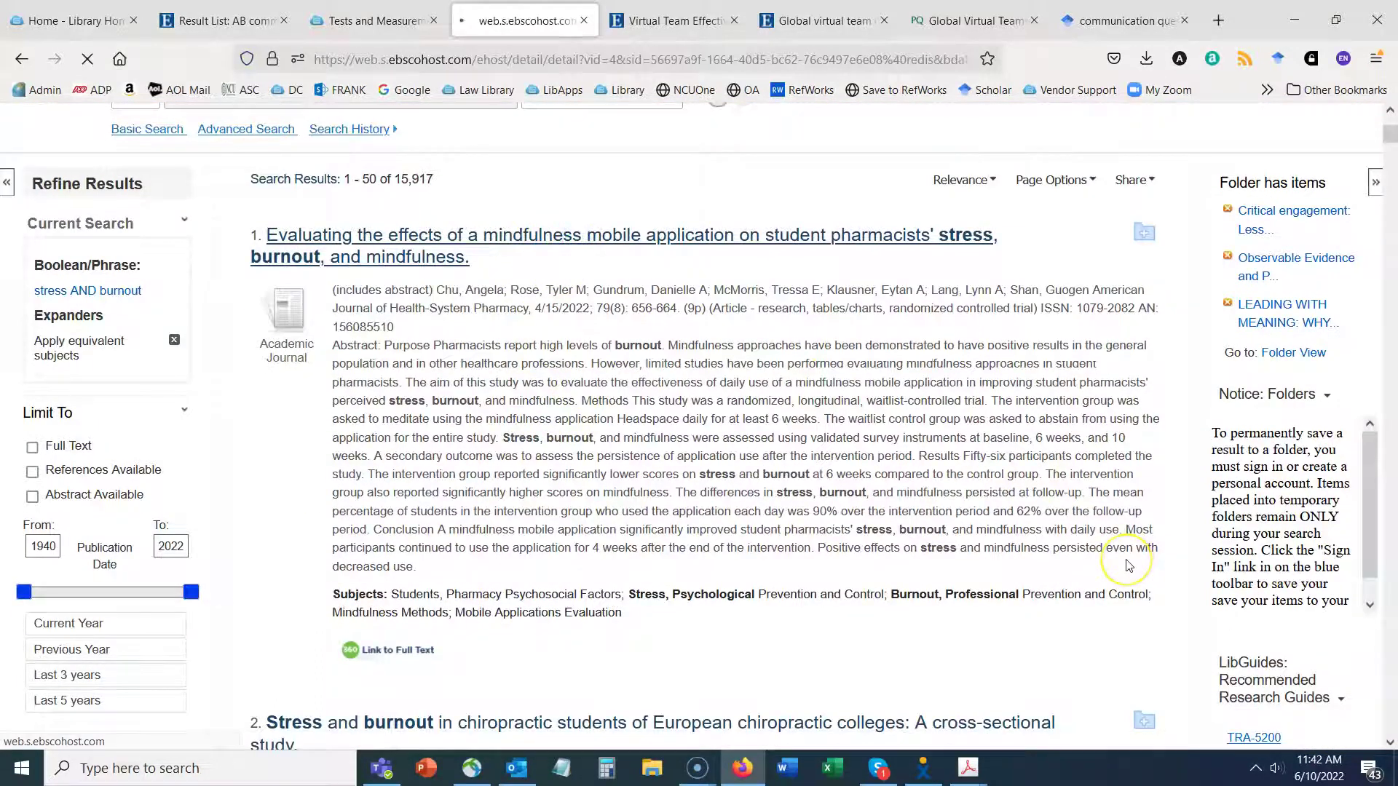
scroll(1024, 470, down, 3)
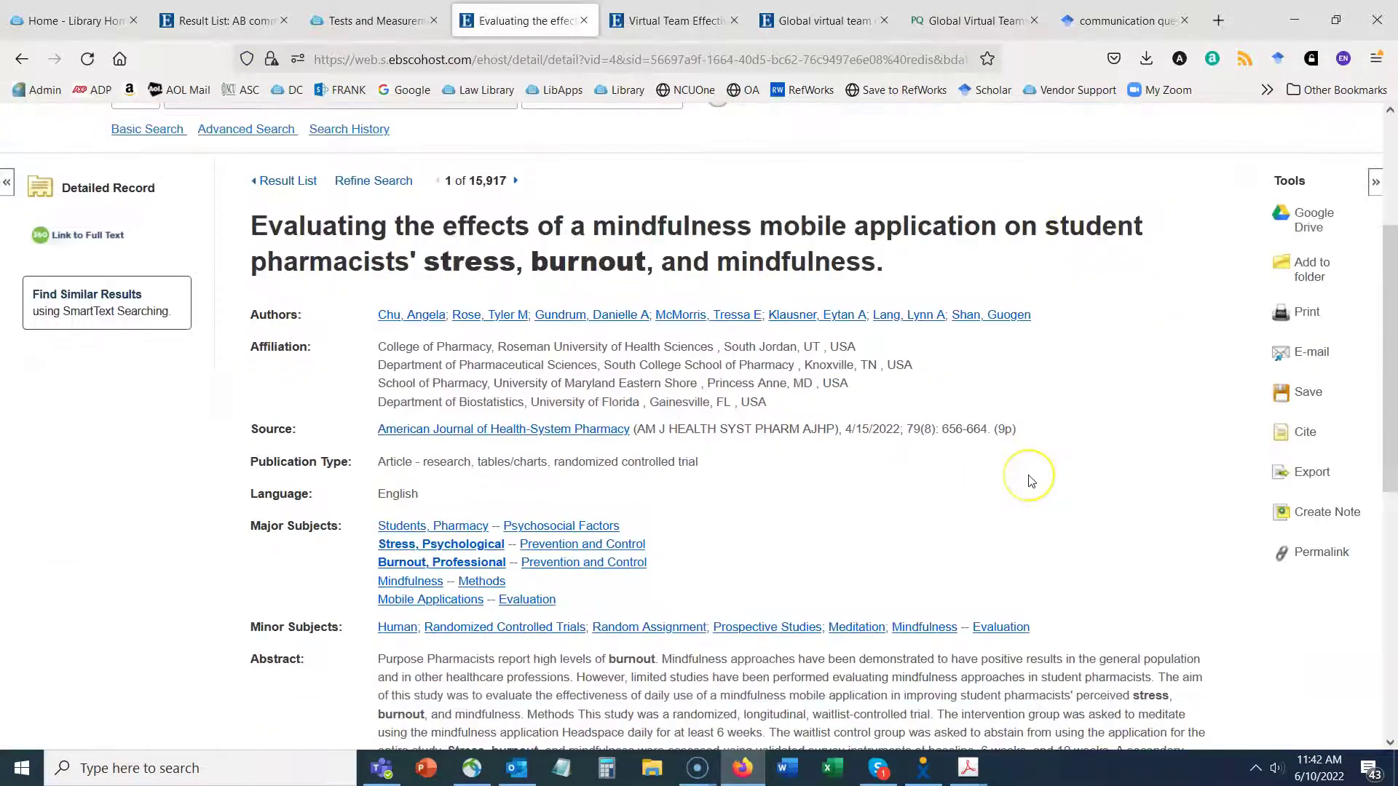
scroll(1031, 480, down, 7)
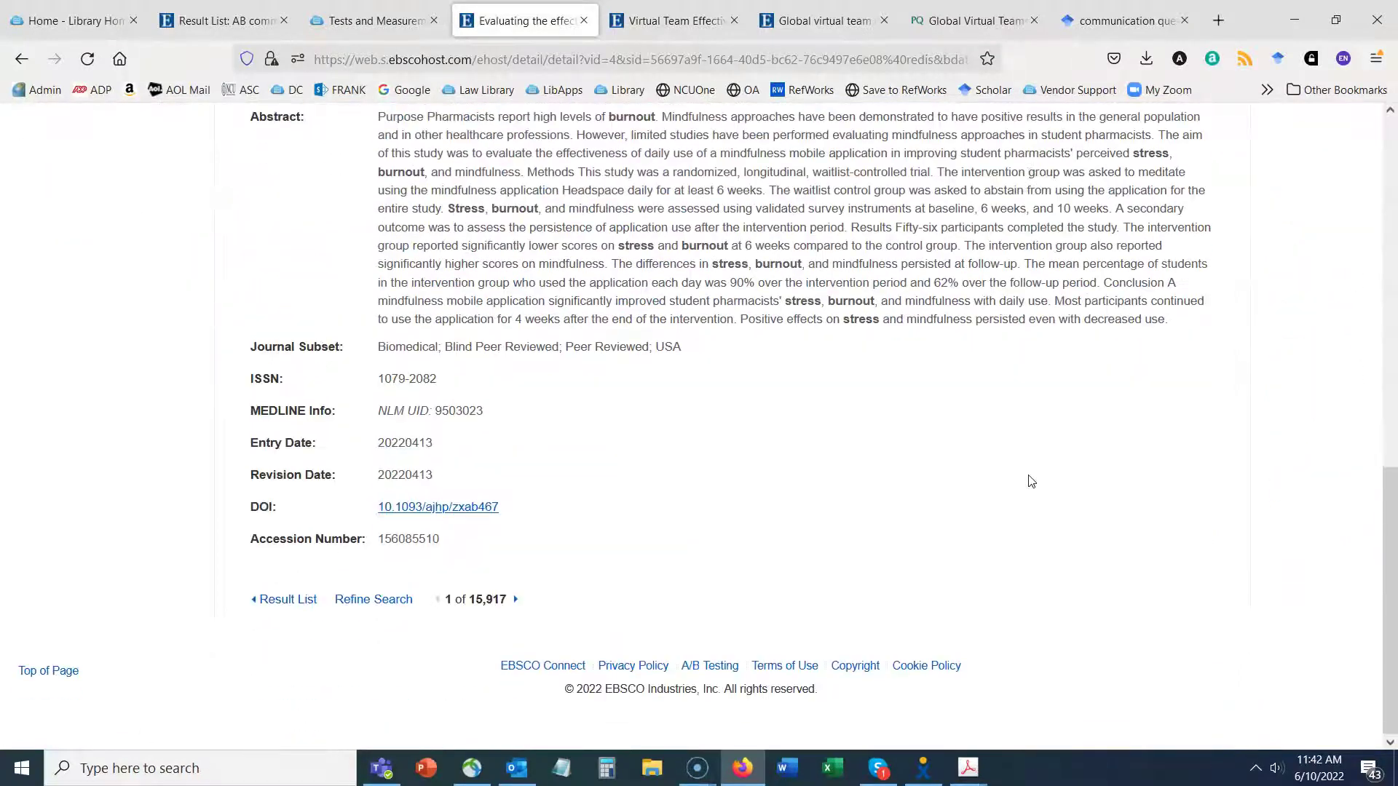
scroll(1030, 480, up, 10)
scroll(1031, 480, down, 2)
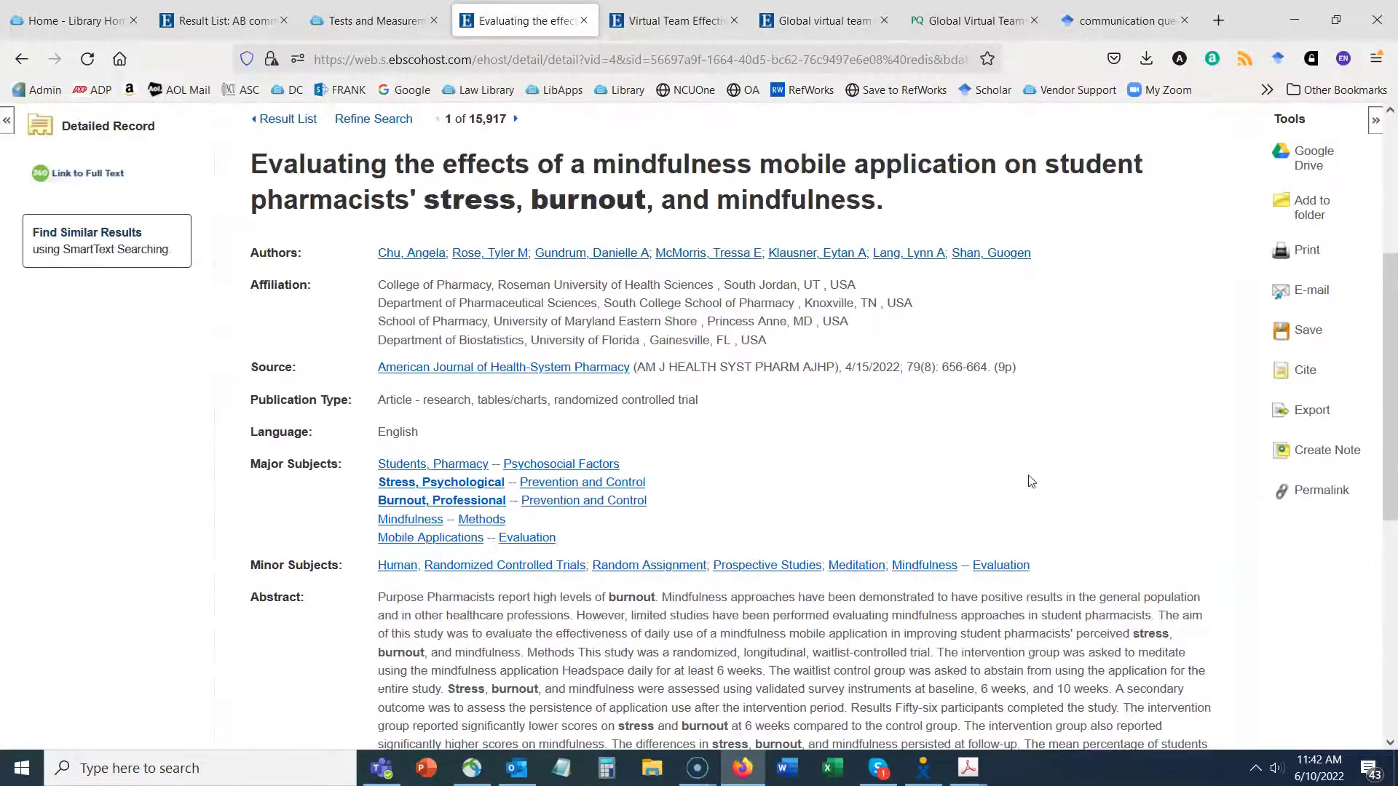
scroll(1031, 481, down, 3)
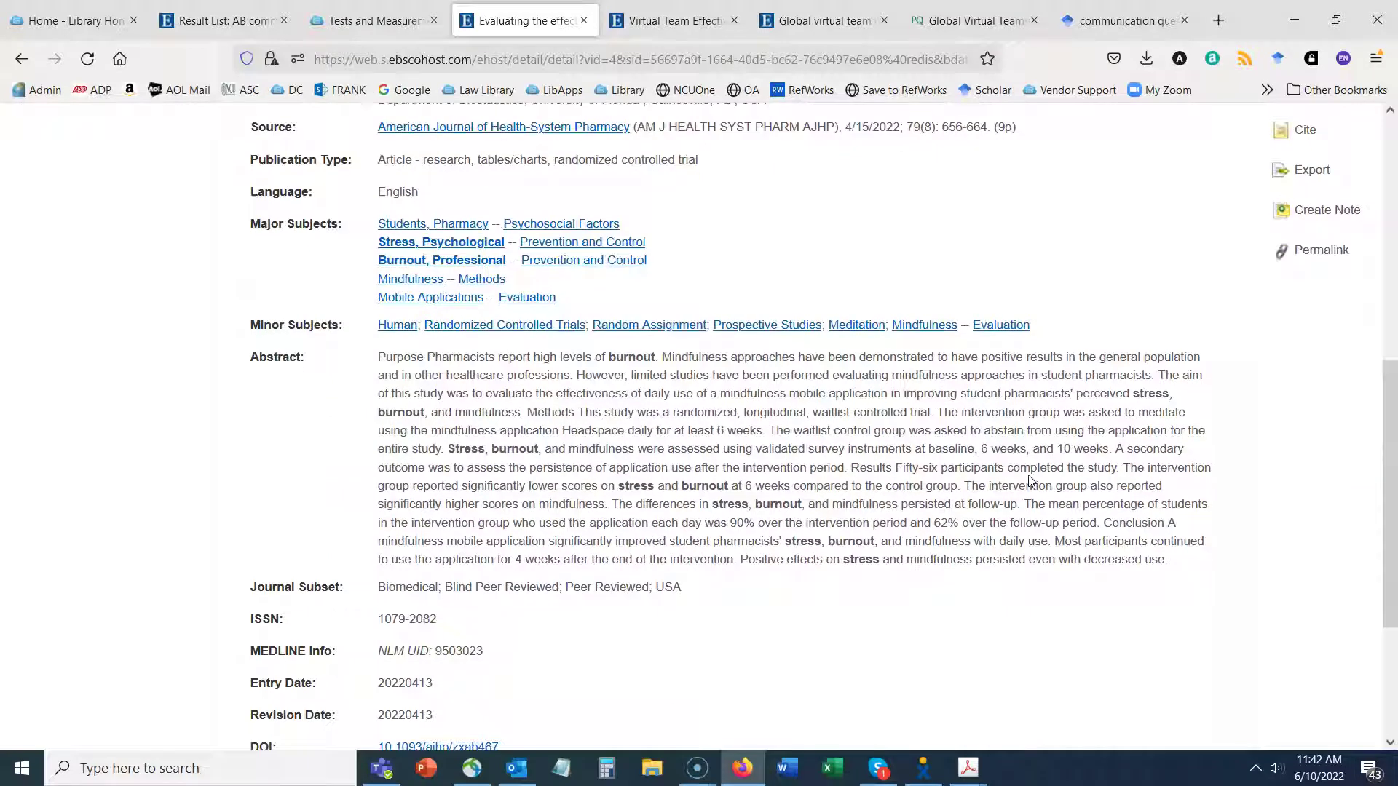
scroll(1031, 480, up, 7)
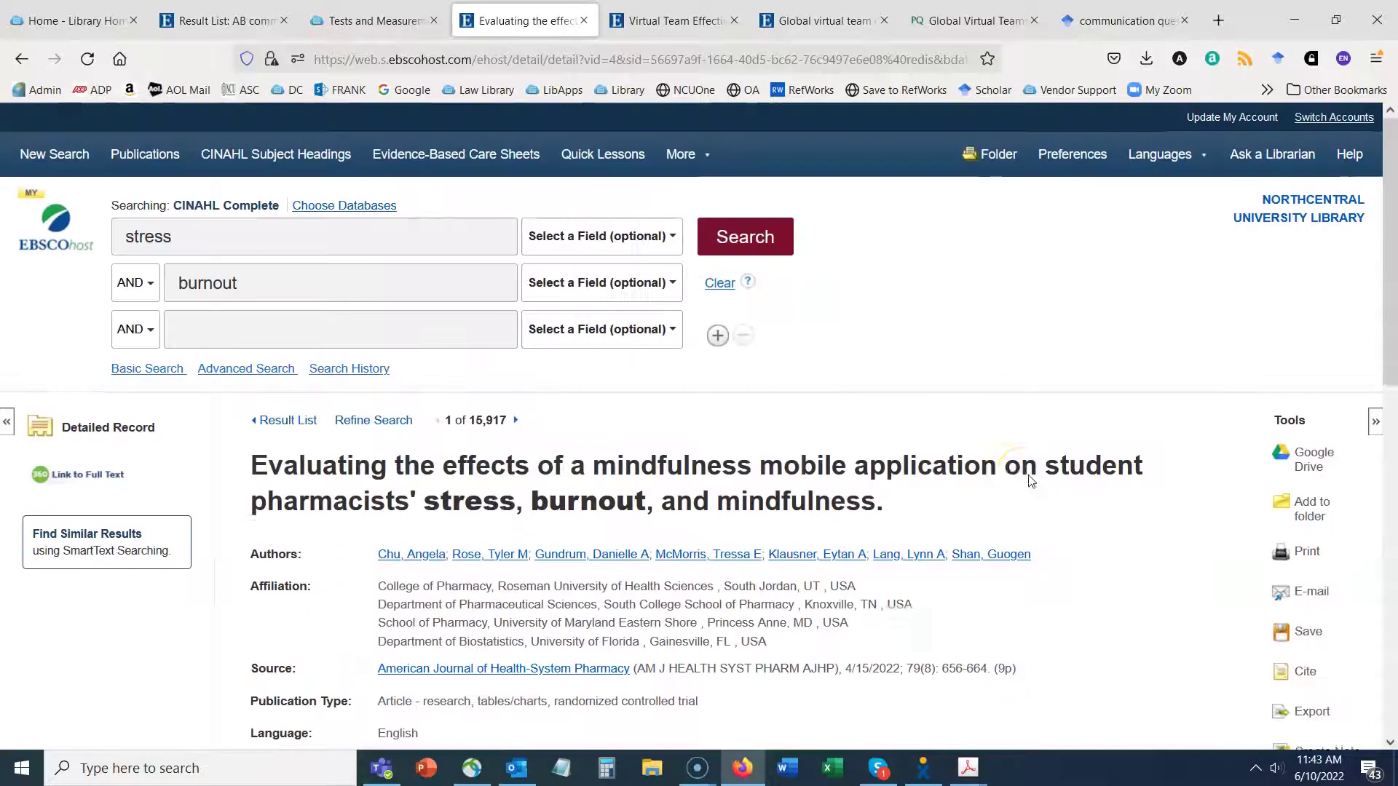
Narrow the search with the third term survey, open the first result's record and read down to its Instrumentation field.
click(242, 313)
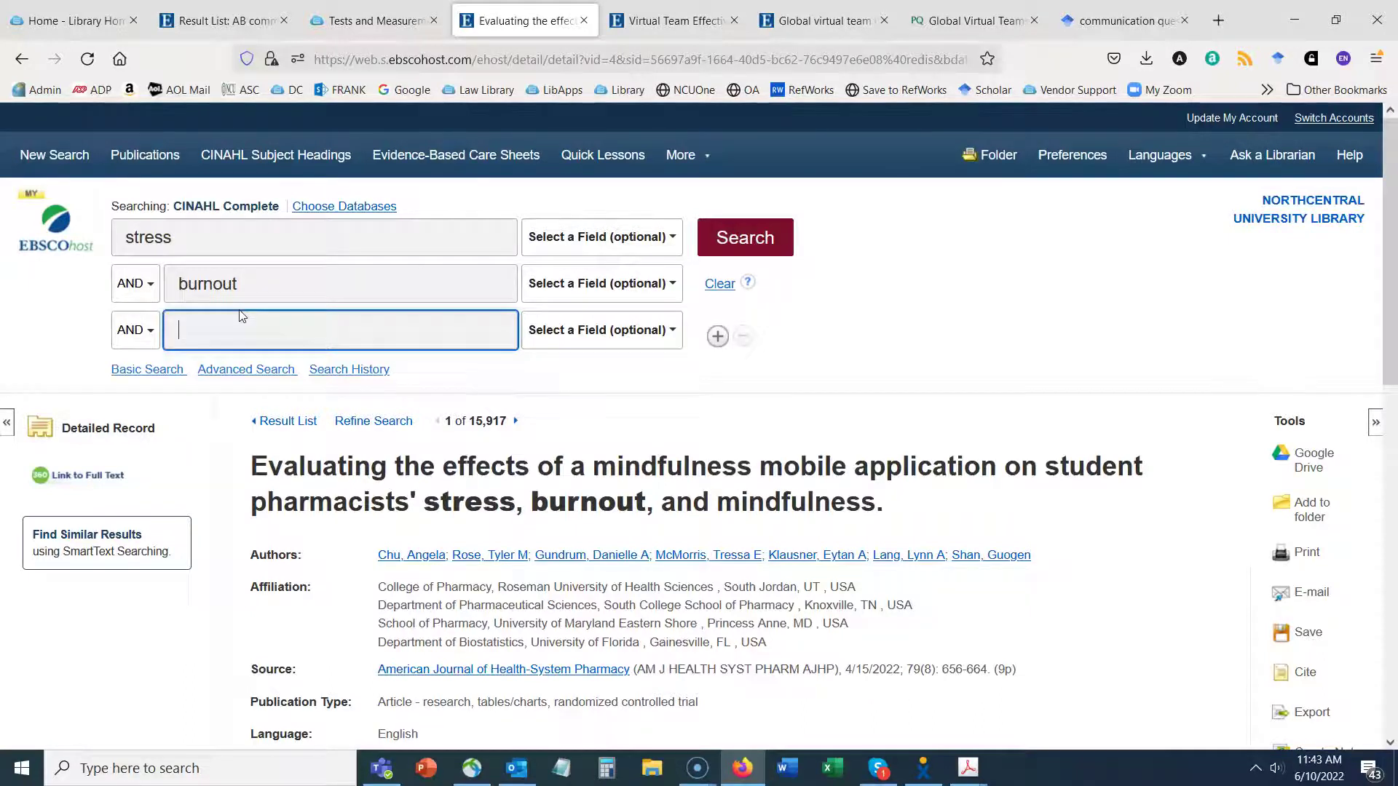
text(rvey)
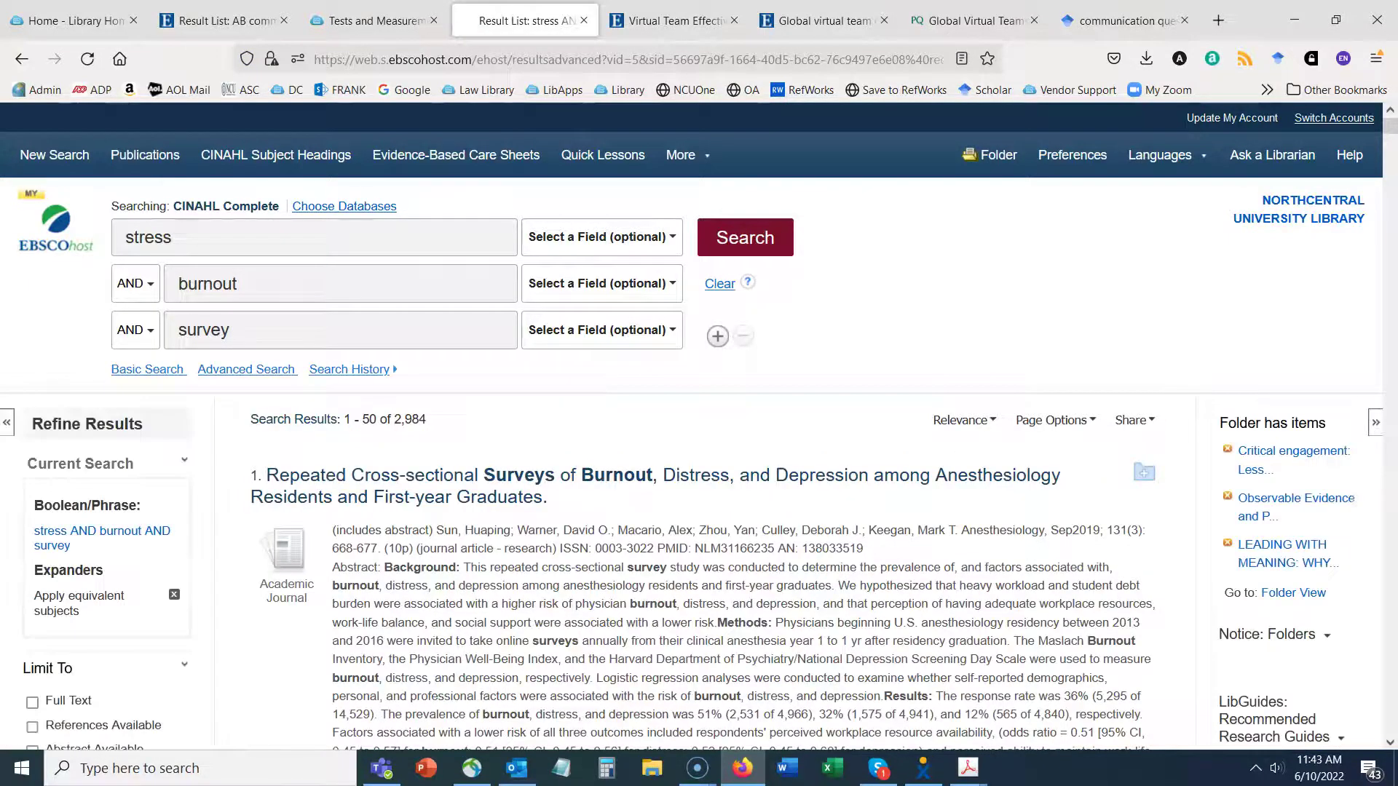
scroll(458, 298, down, 3)
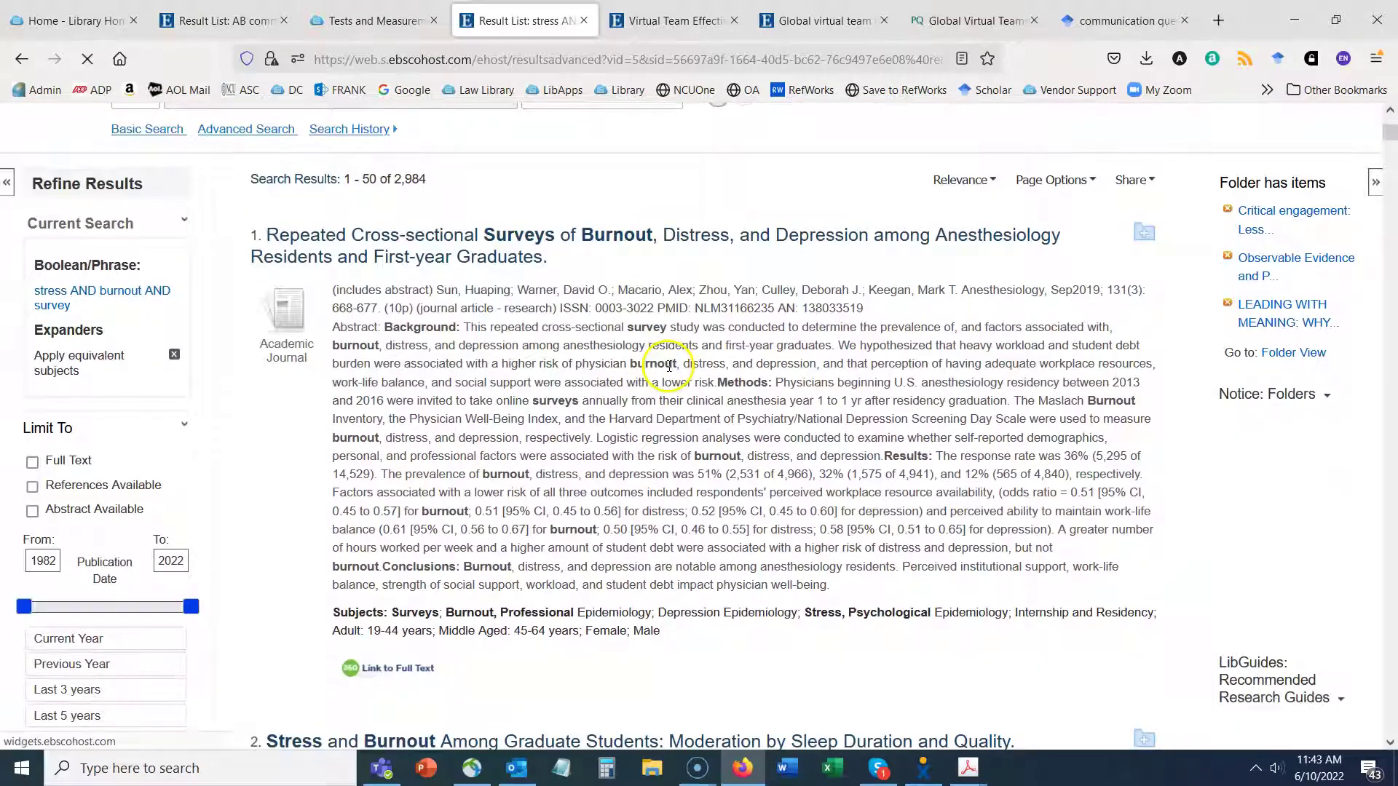
click(427, 267)
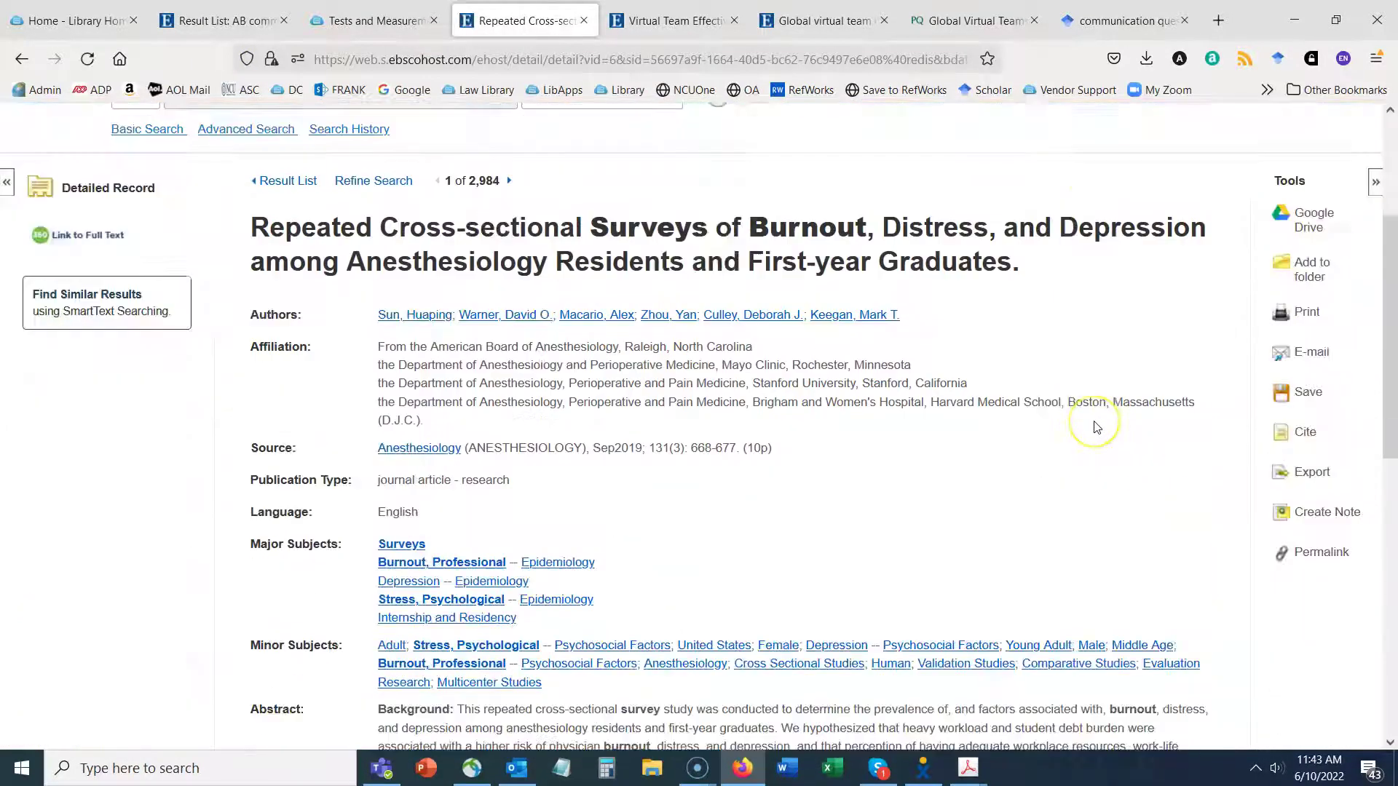
scroll(1097, 428, down, 6)
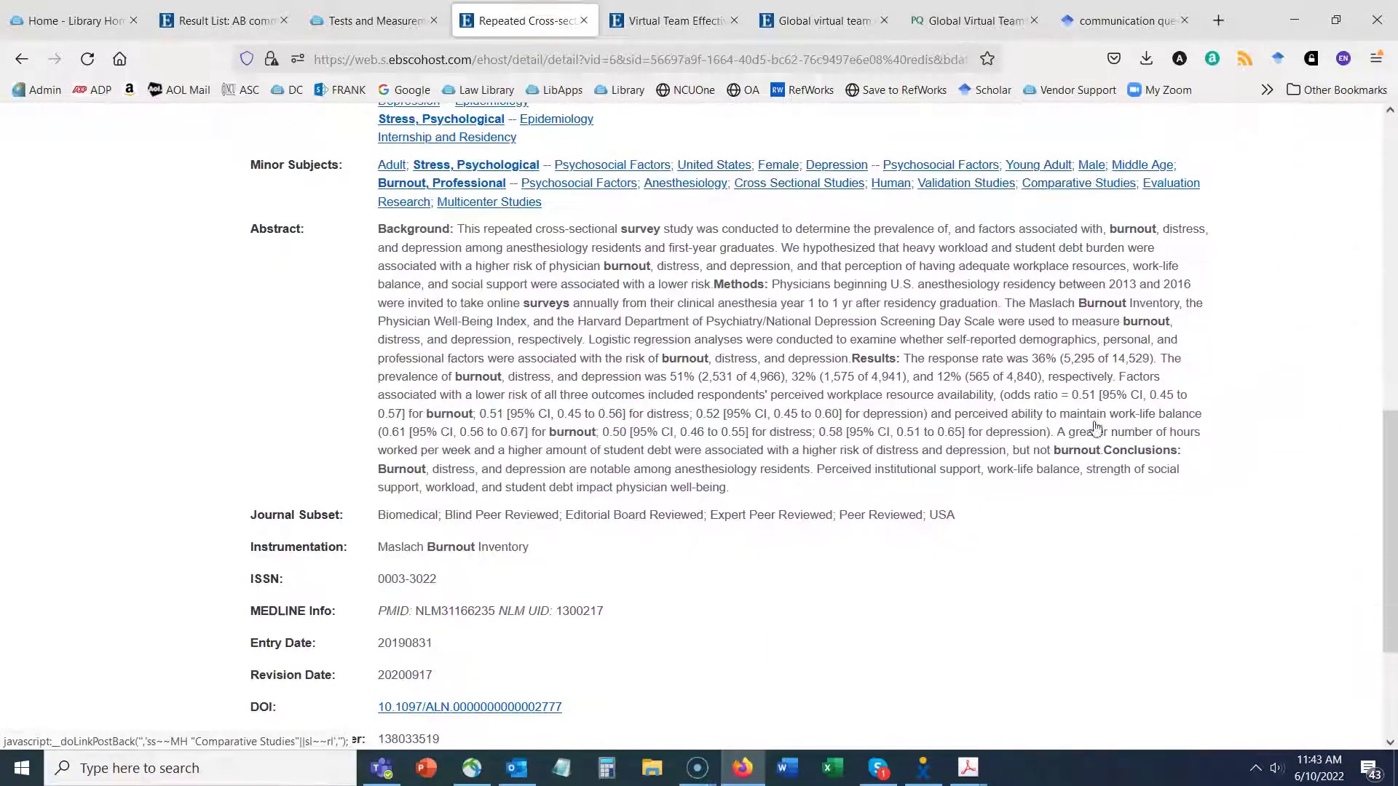
Examine the anesthesiology residents burnout record's Instrumentation field, full-text link and bibliographic details.
drag(249, 547, 561, 542)
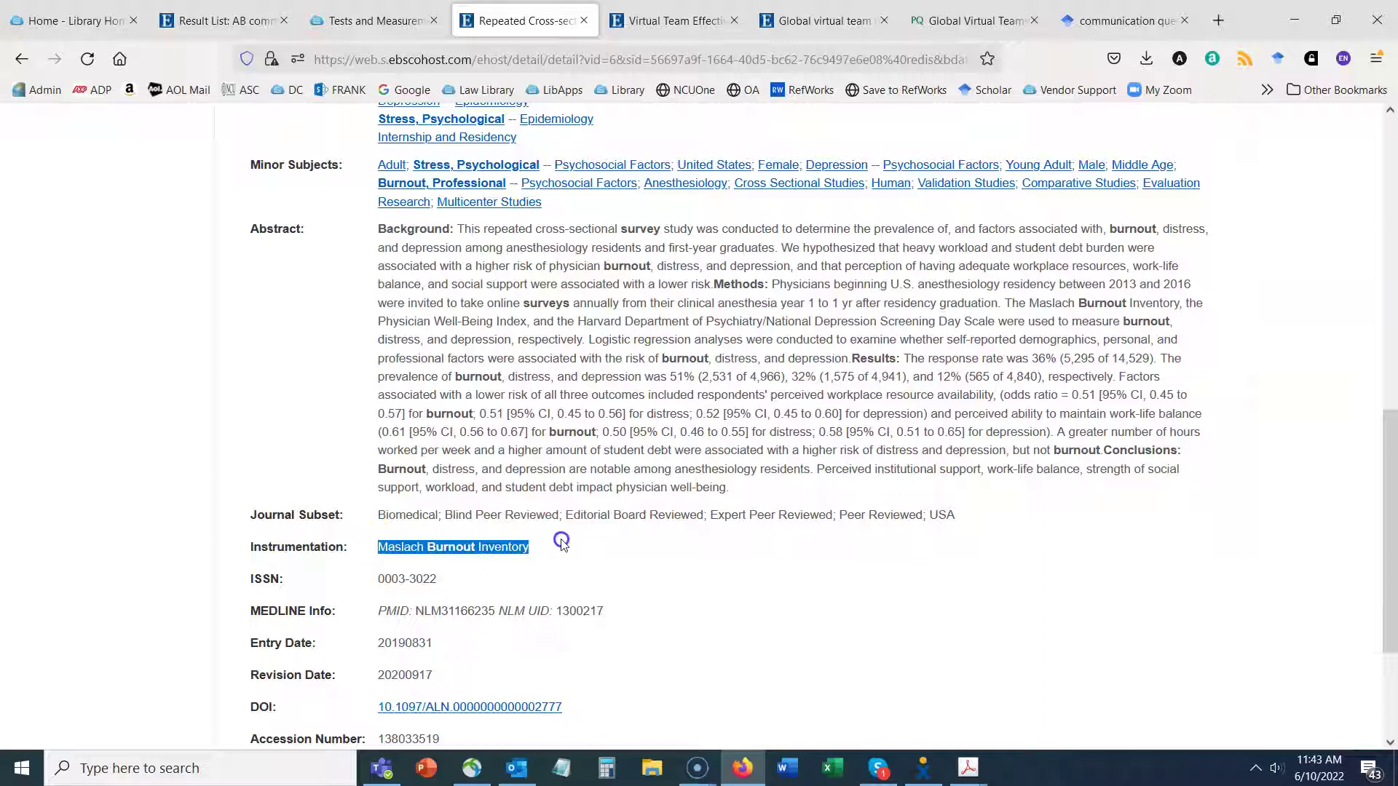
click(562, 543)
scroll(583, 564, up, 5)
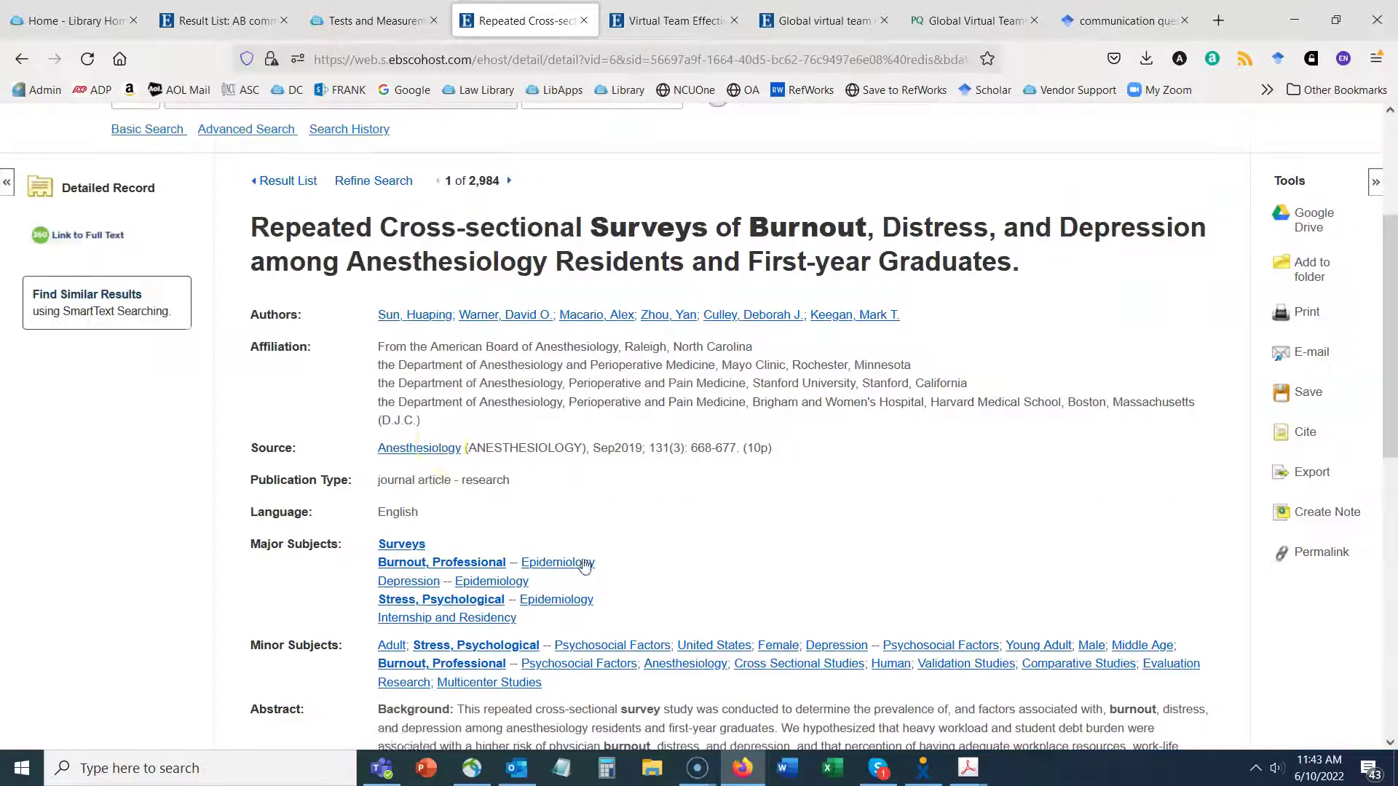
click(82, 246)
scroll(702, 291, down, 10)
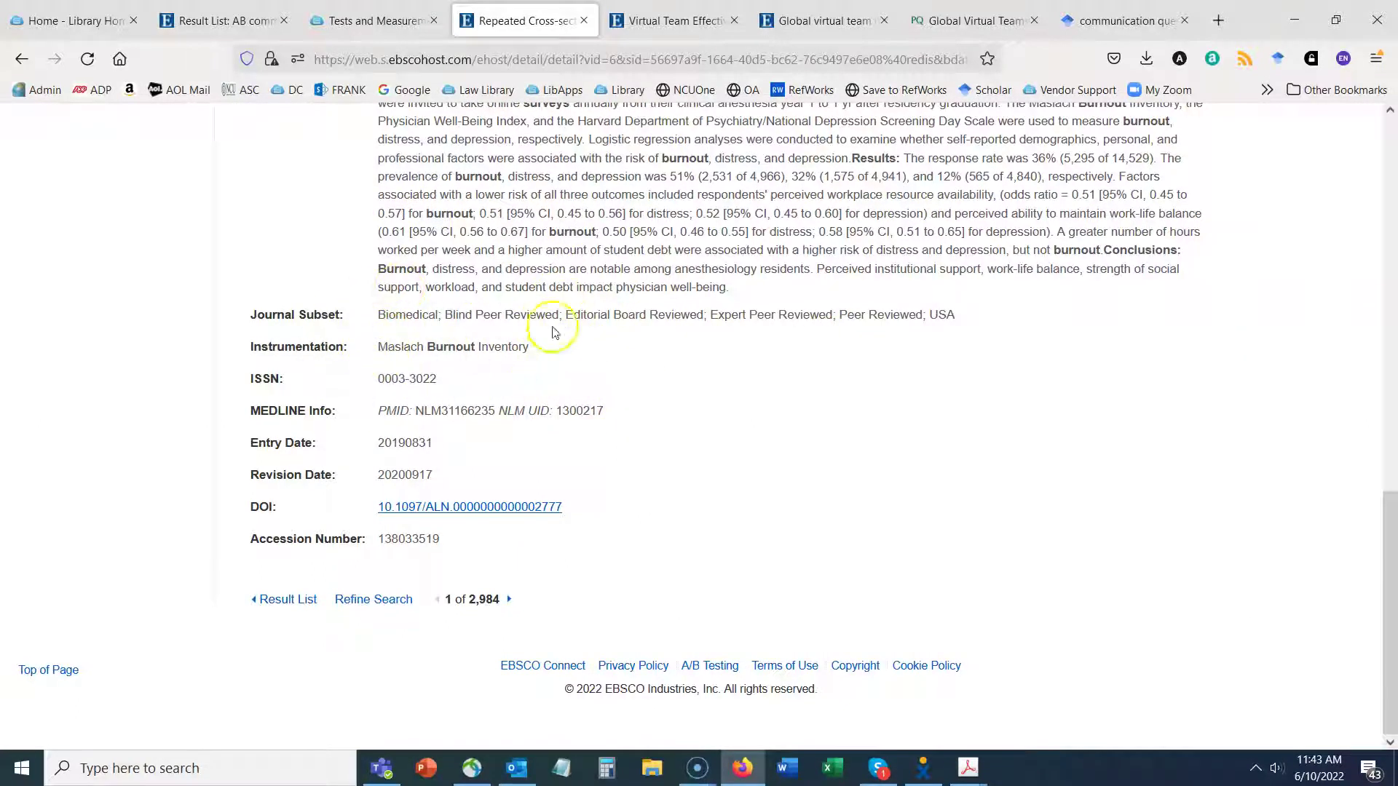
scroll(597, 407, up, 1)
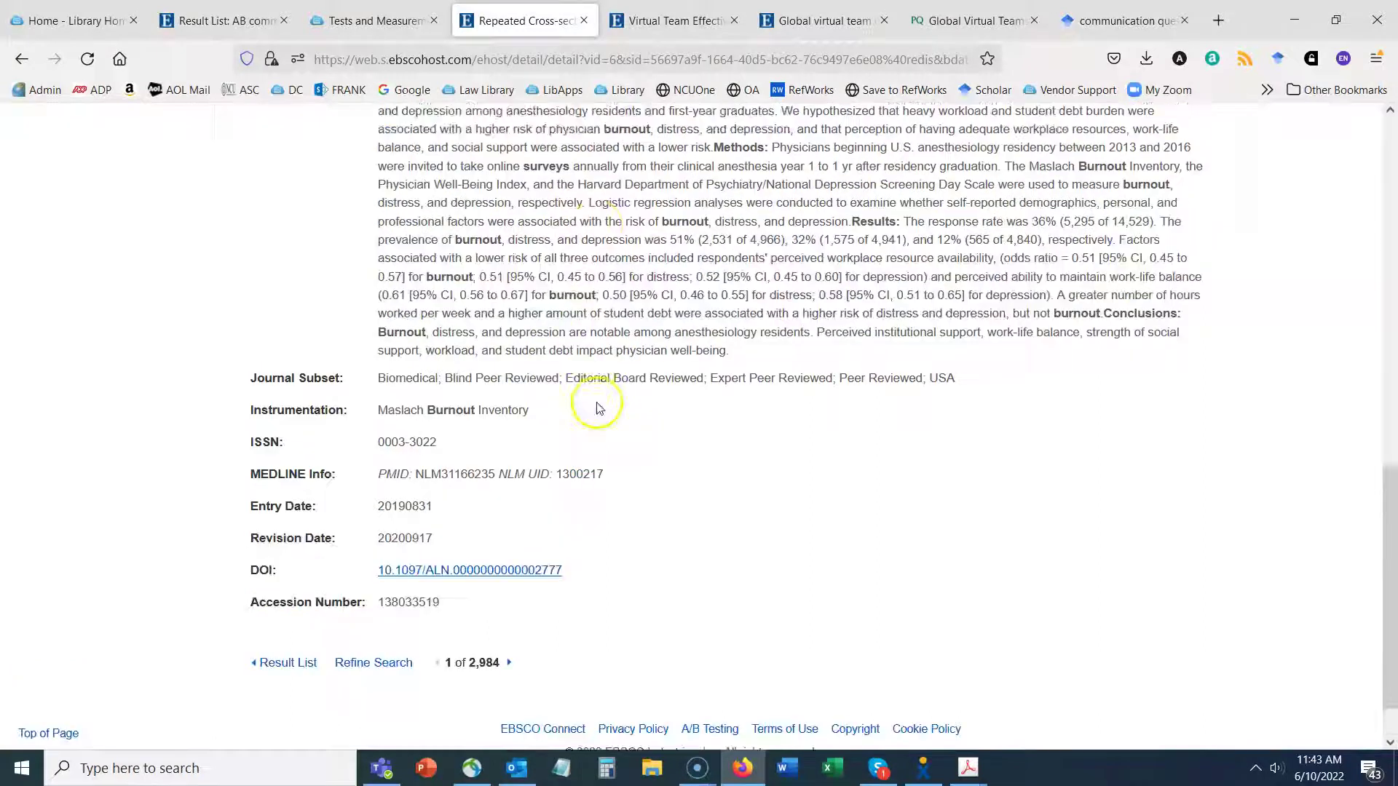
scroll(597, 407, up, 15)
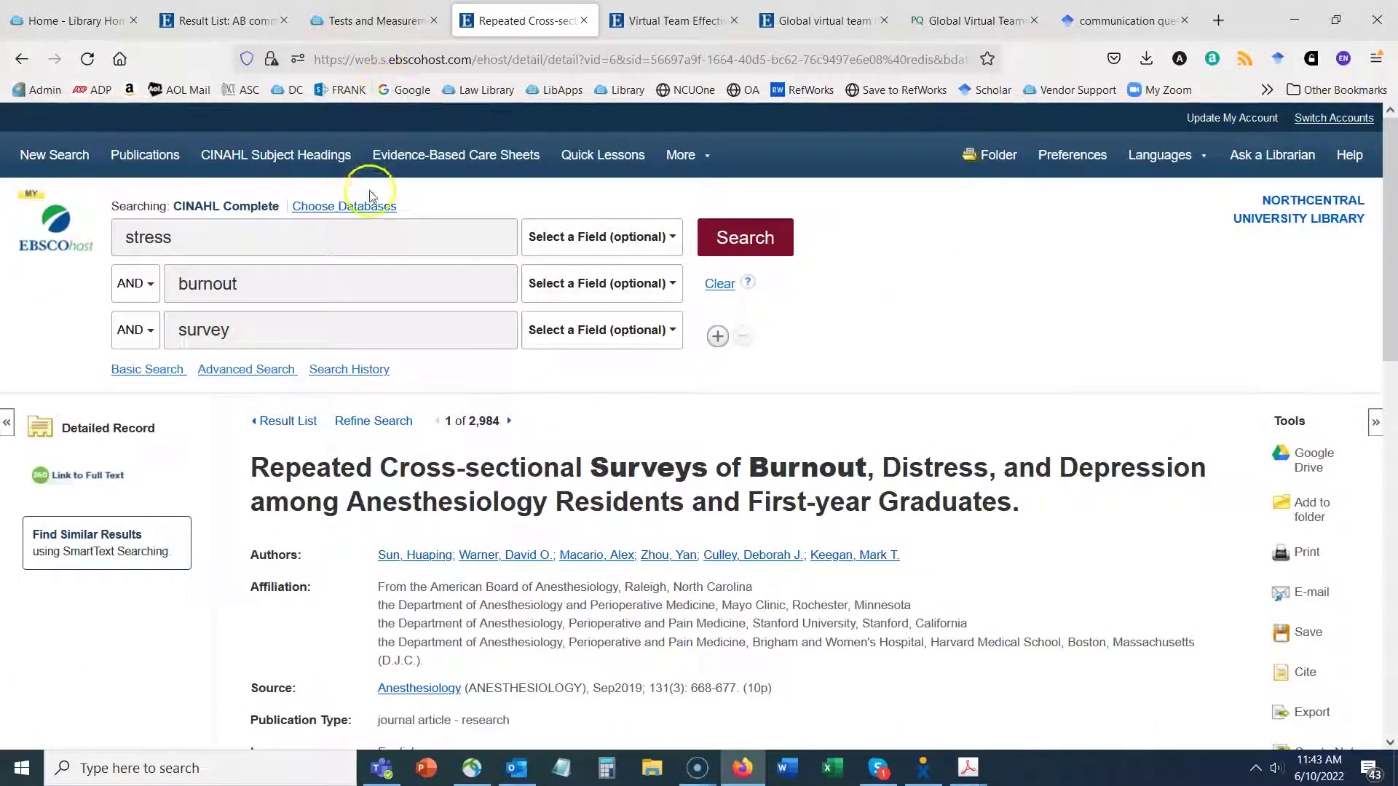
Add MEDLINE Complete to the databases searched alongside CINAHL Complete.
click(368, 206)
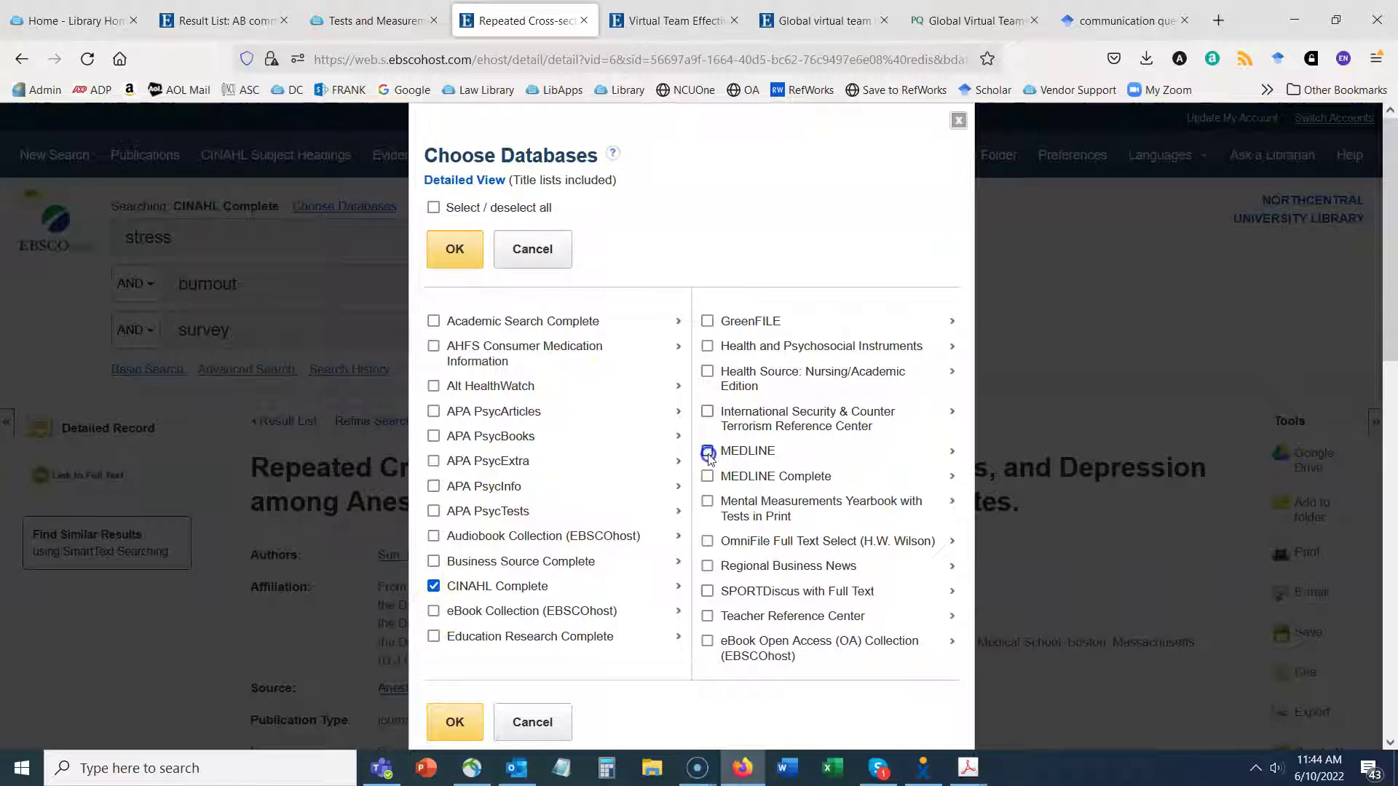
click(707, 476)
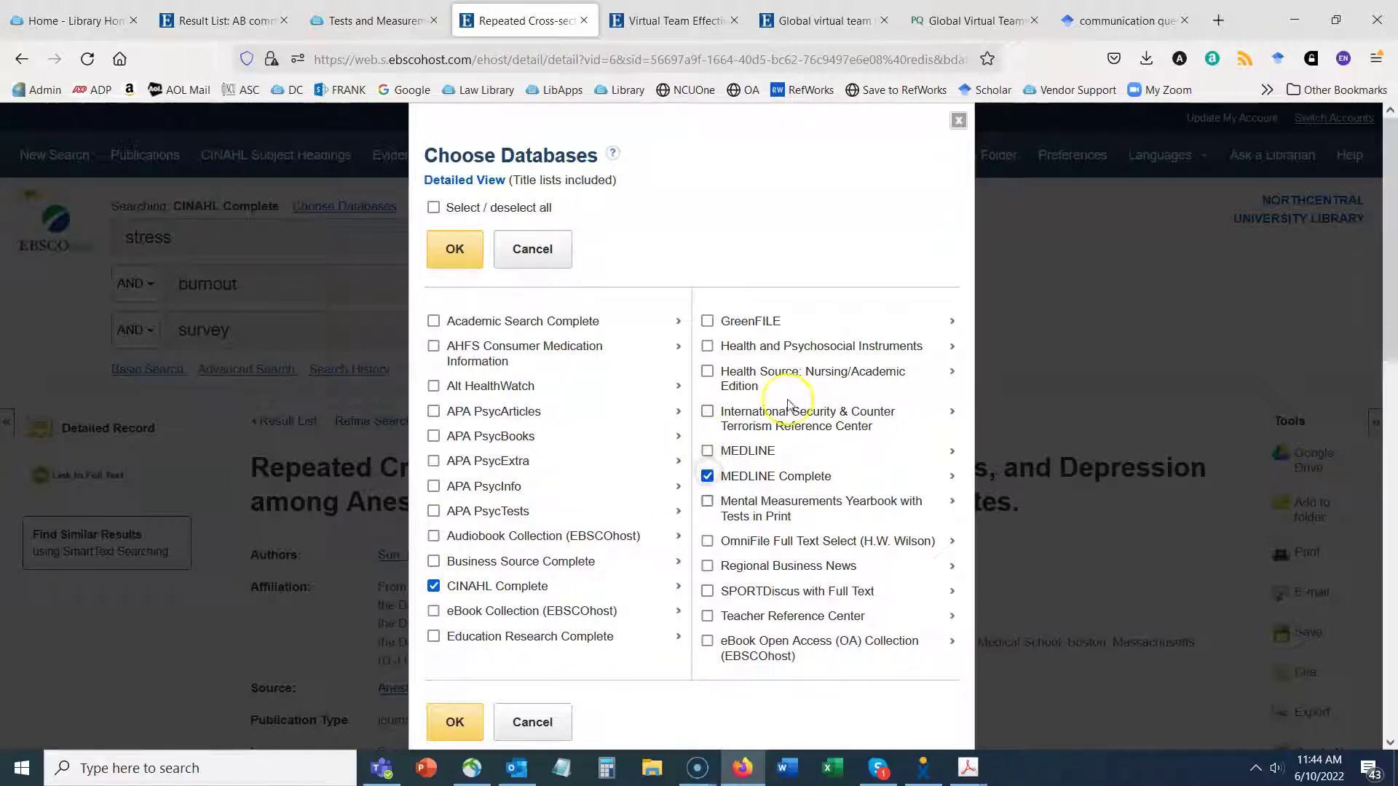
click(454, 721)
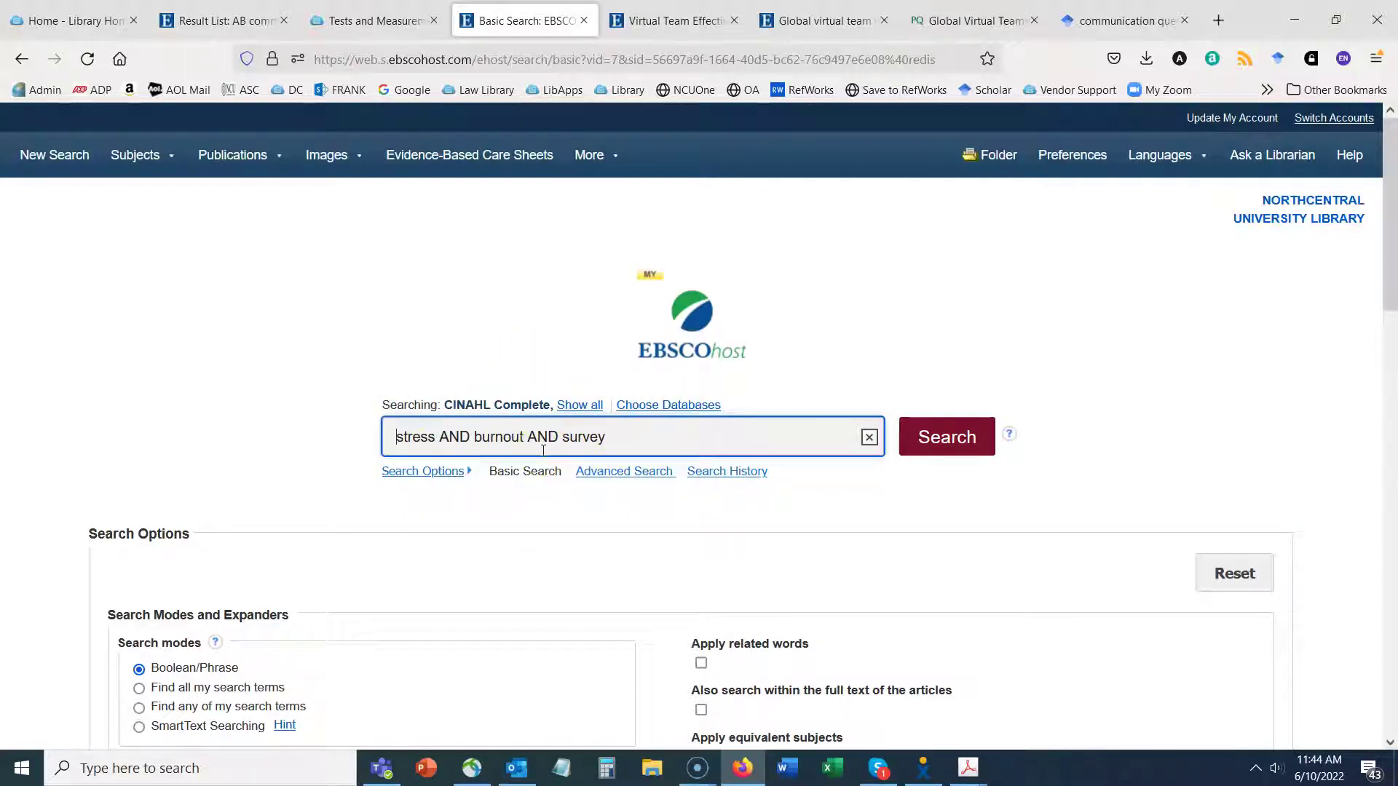
Close the leftover database and article tabs, and open ERIC from the Tests and Measurements guide.
click(385, 20)
click(571, 20)
click(584, 20)
click(583, 21)
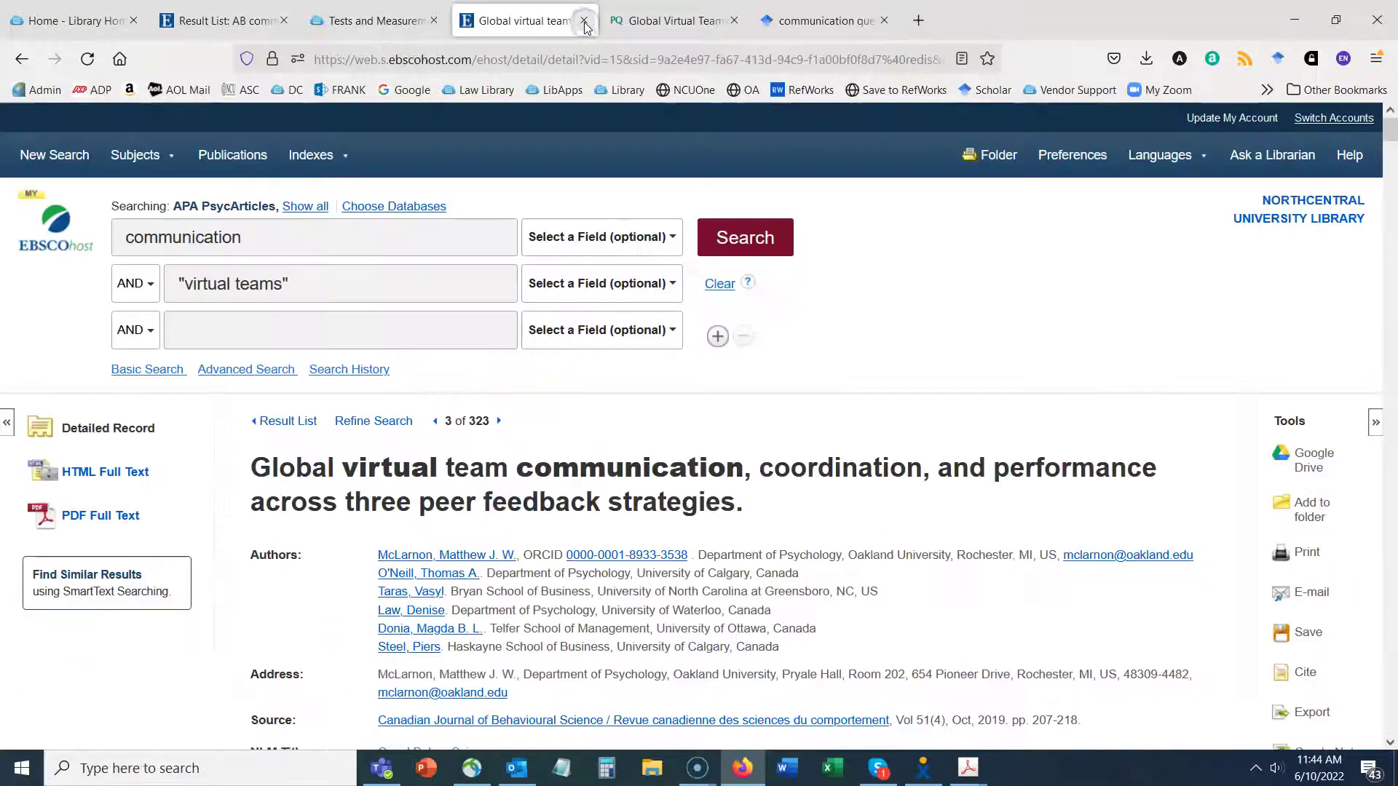
click(583, 20)
click(583, 21)
click(583, 22)
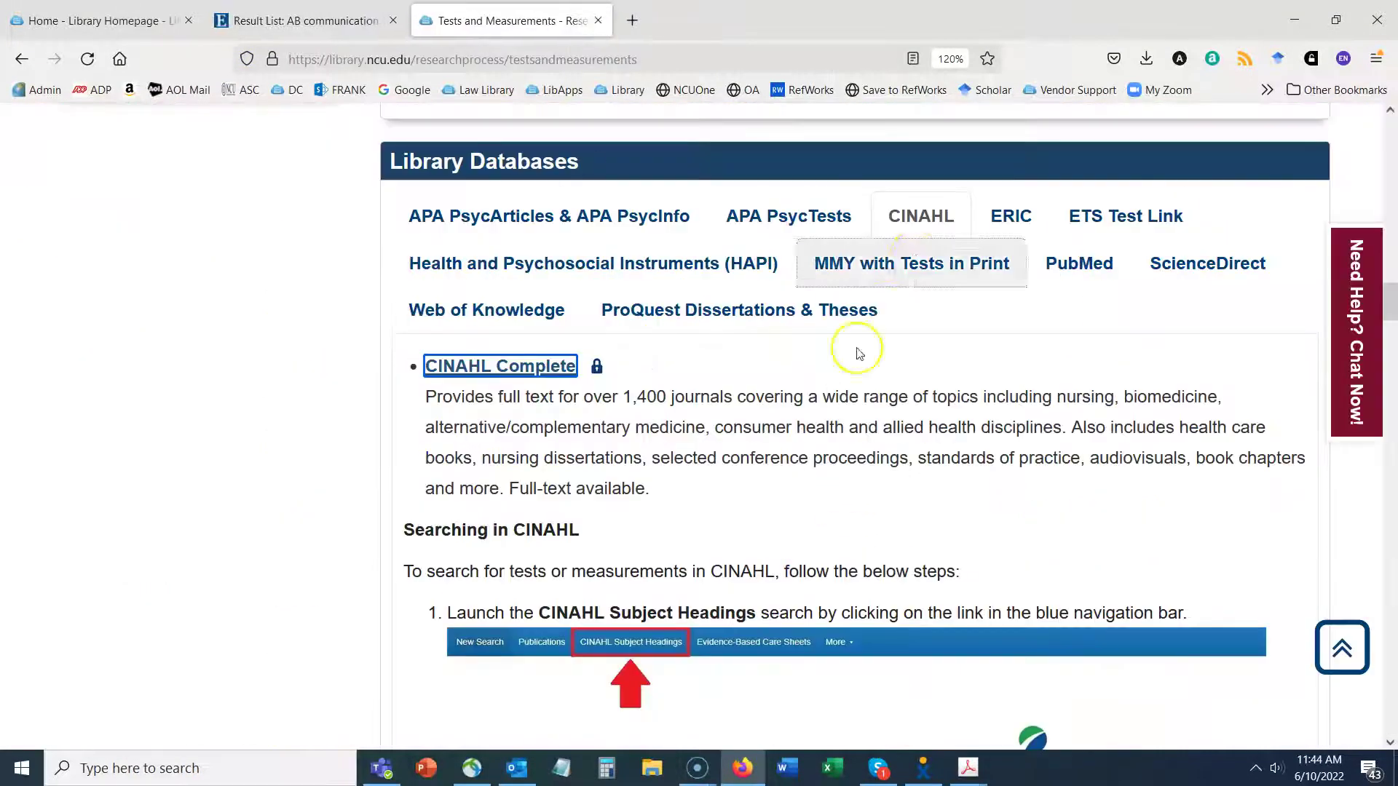
click(1011, 219)
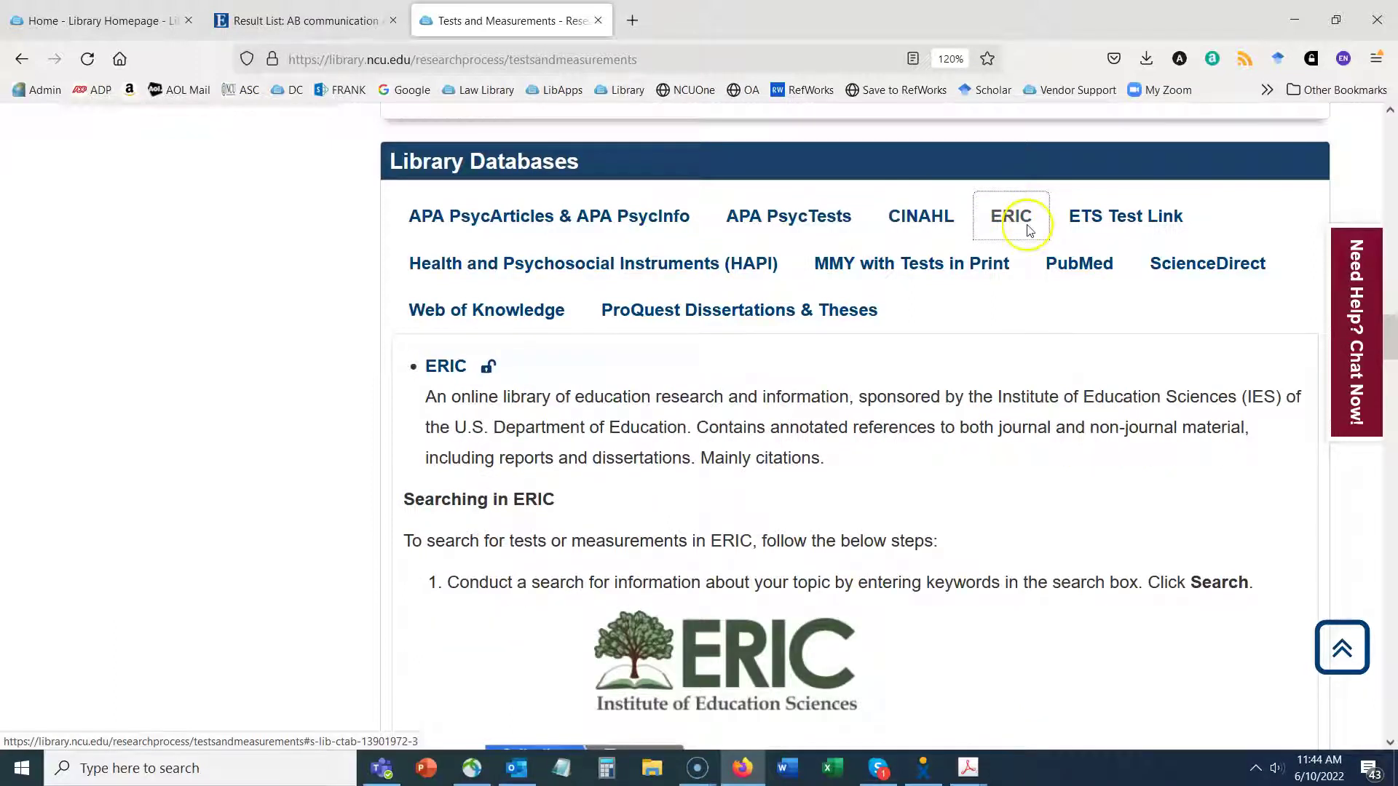
click(444, 366)
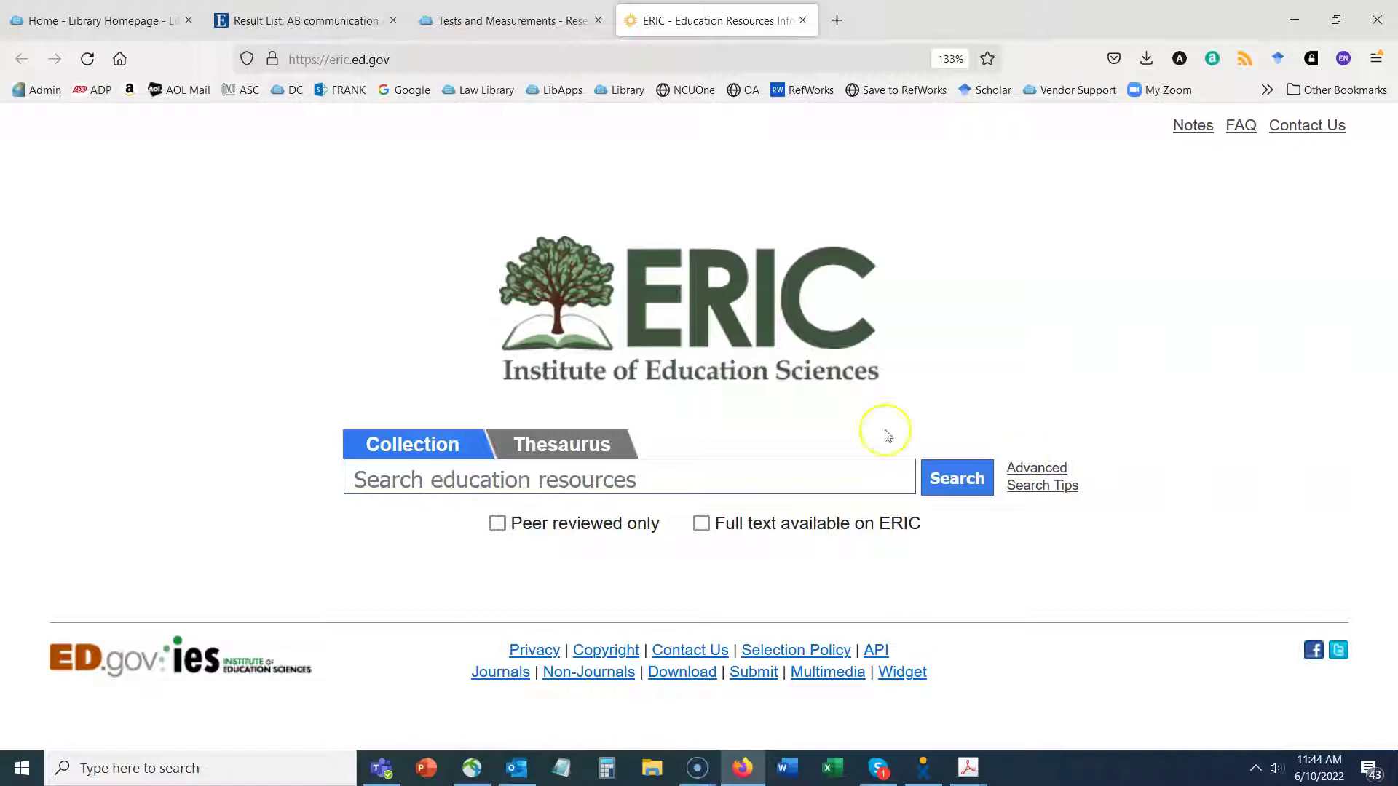
Search the ERIC collection for remote emergency teaching, dismissing the calendar reminder.
click(429, 479)
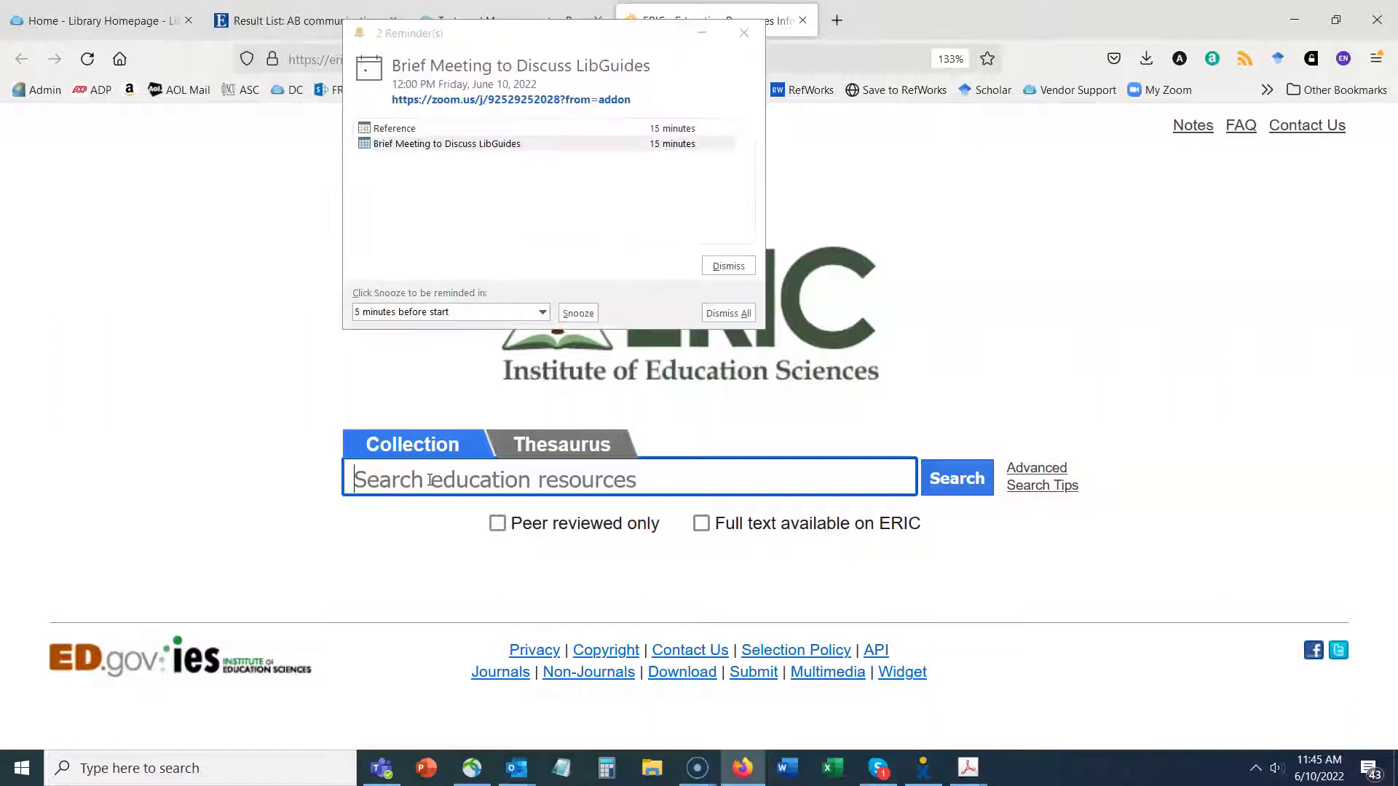
text(O)
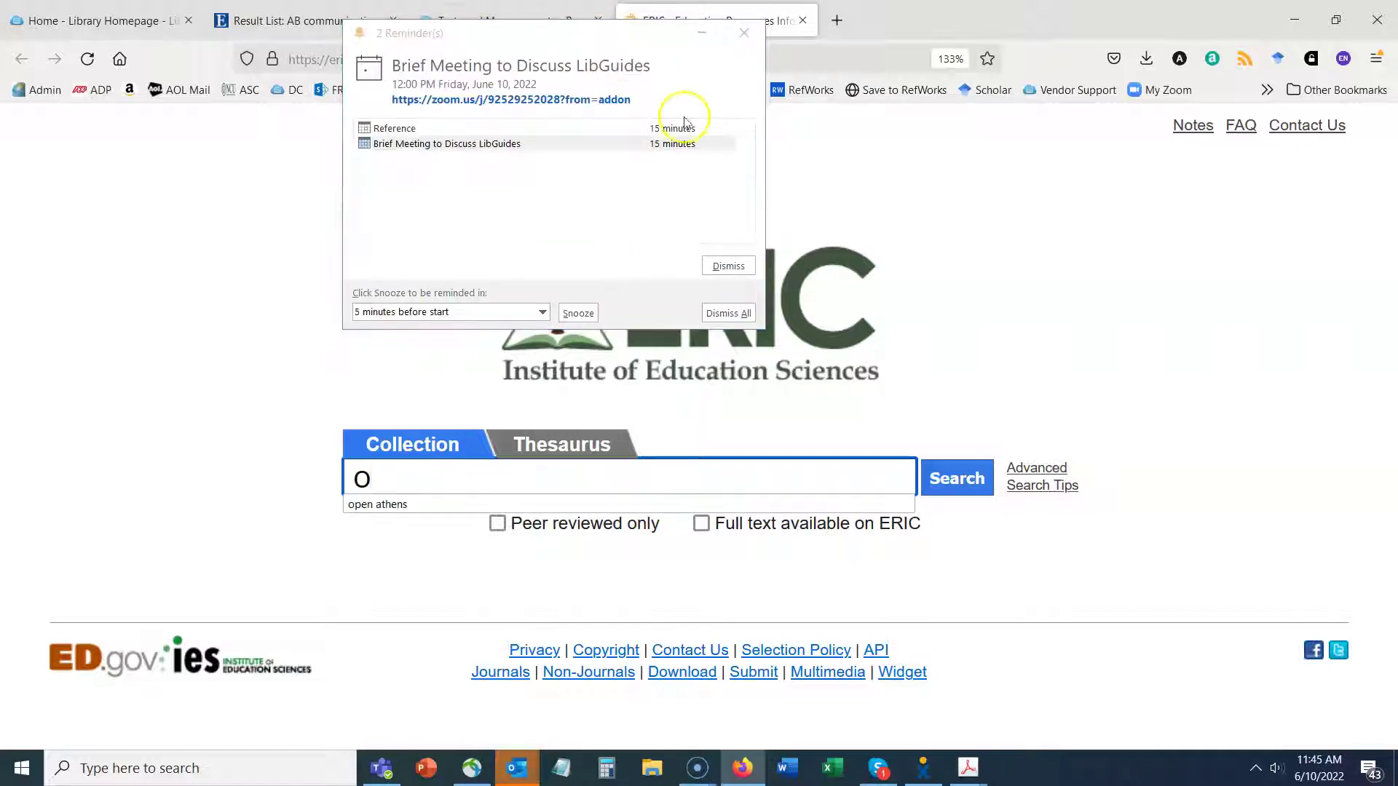
click(728, 266)
click(431, 483)
text(no)
key(BackSpace)
text(ling)
key(BackSpace)
key(BackSpace)
key(BackSpace)
key(BackSpace)
key(BackSpace)
key(BackSpace)
key(BackSpace)
text(remt)
key(BackSpace)
text(ote em)
key(BackSpace)
text(mergency teaching)
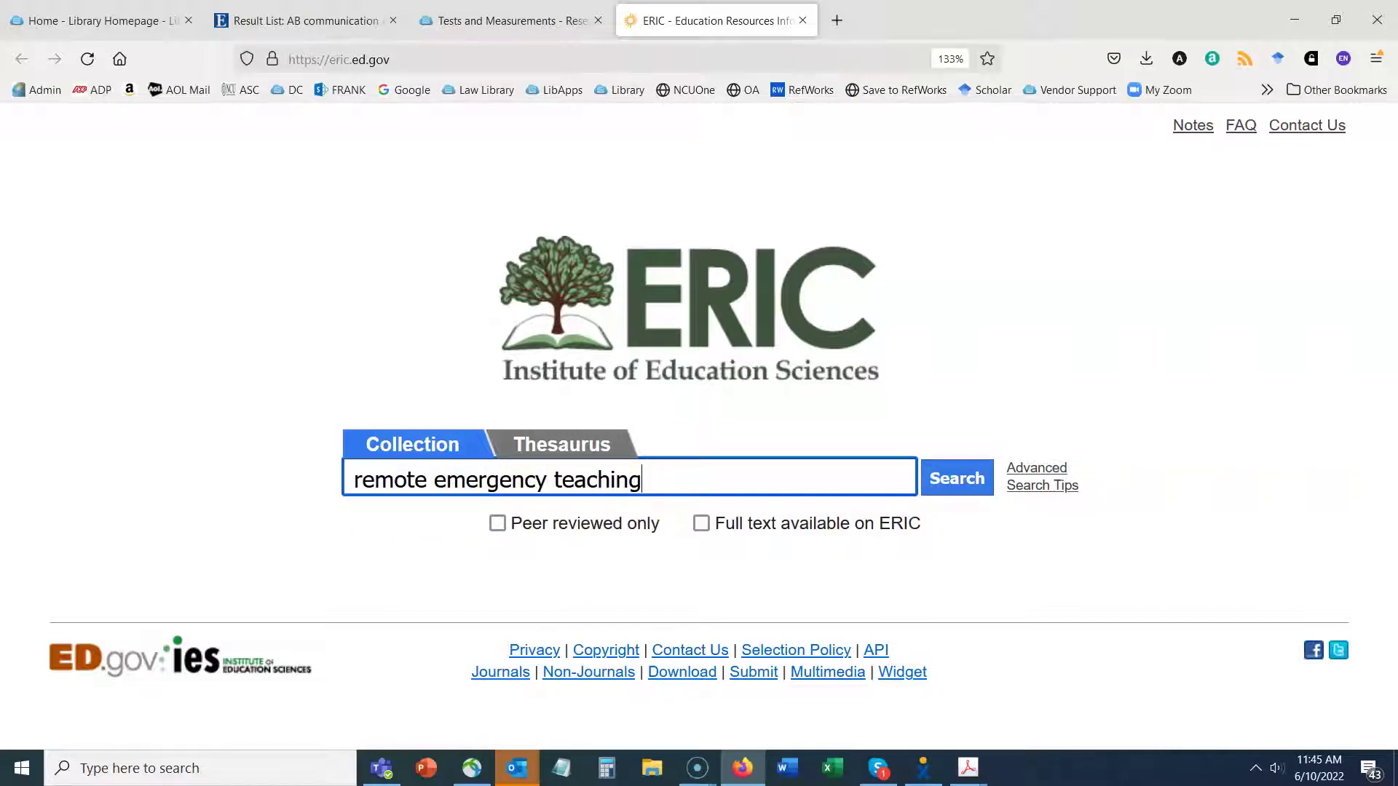
key(Return)
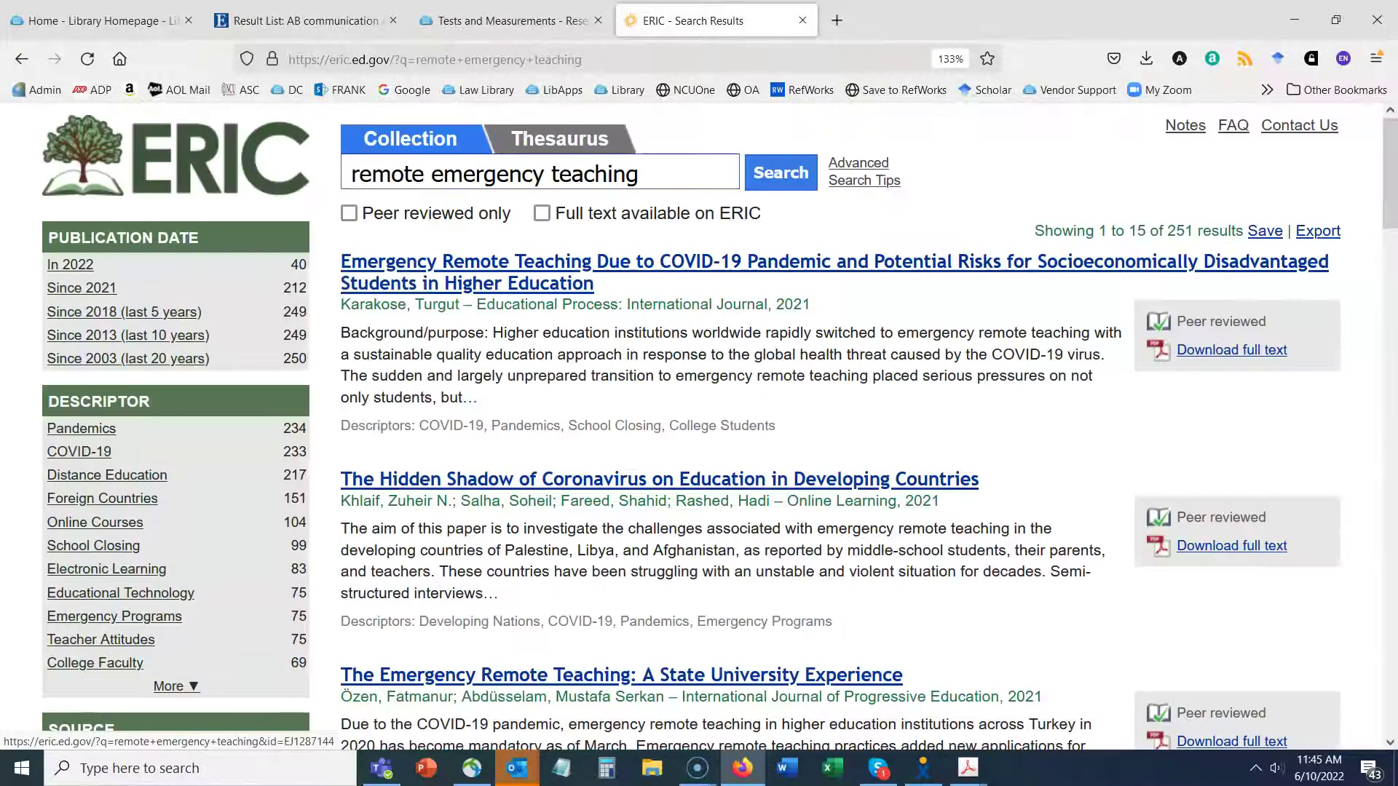
Limit the ERIC results to the publication type Tests/Questionnaires and check the number of results.
drag(1167, 230, 1245, 230)
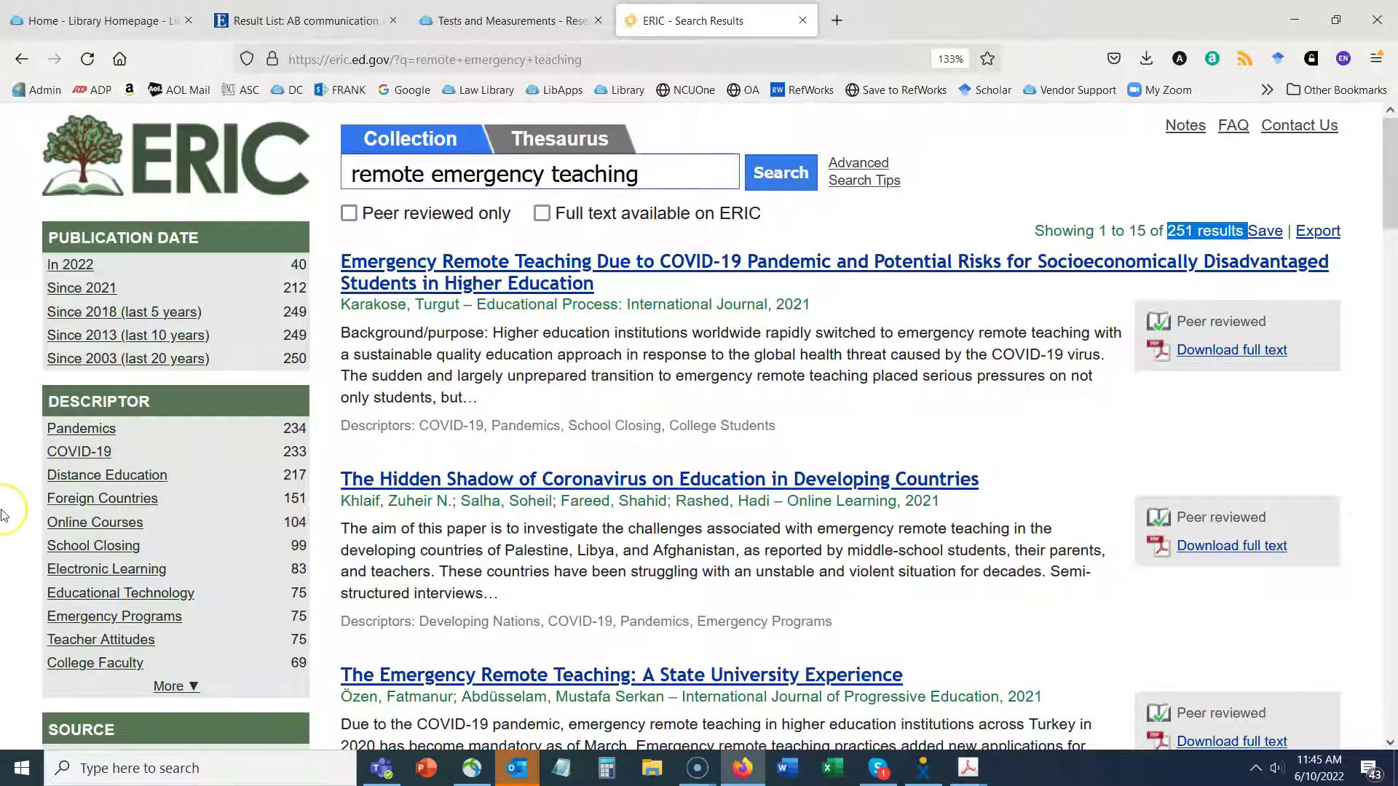
scroll(3, 515, down, 8)
scroll(3, 515, down, 4)
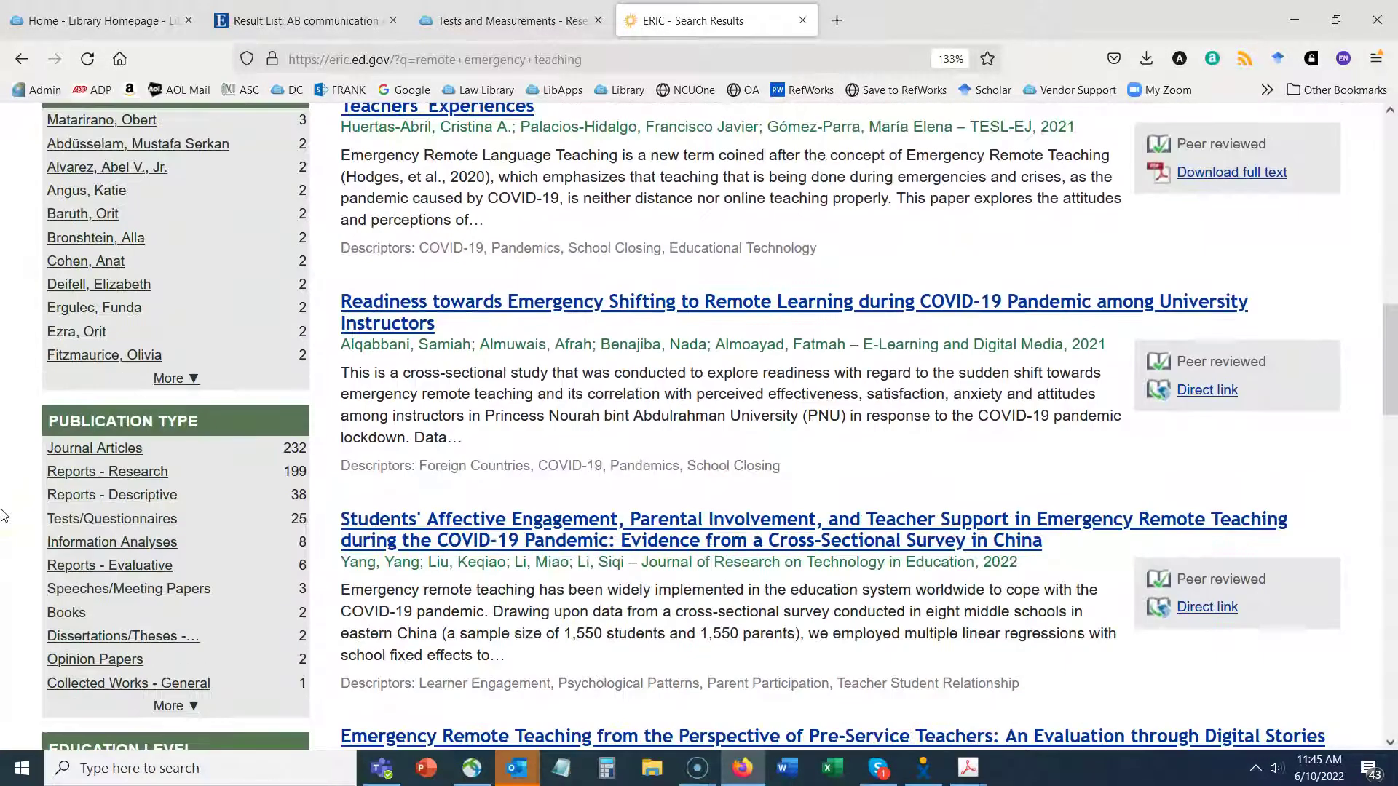
scroll(3, 515, down, 4)
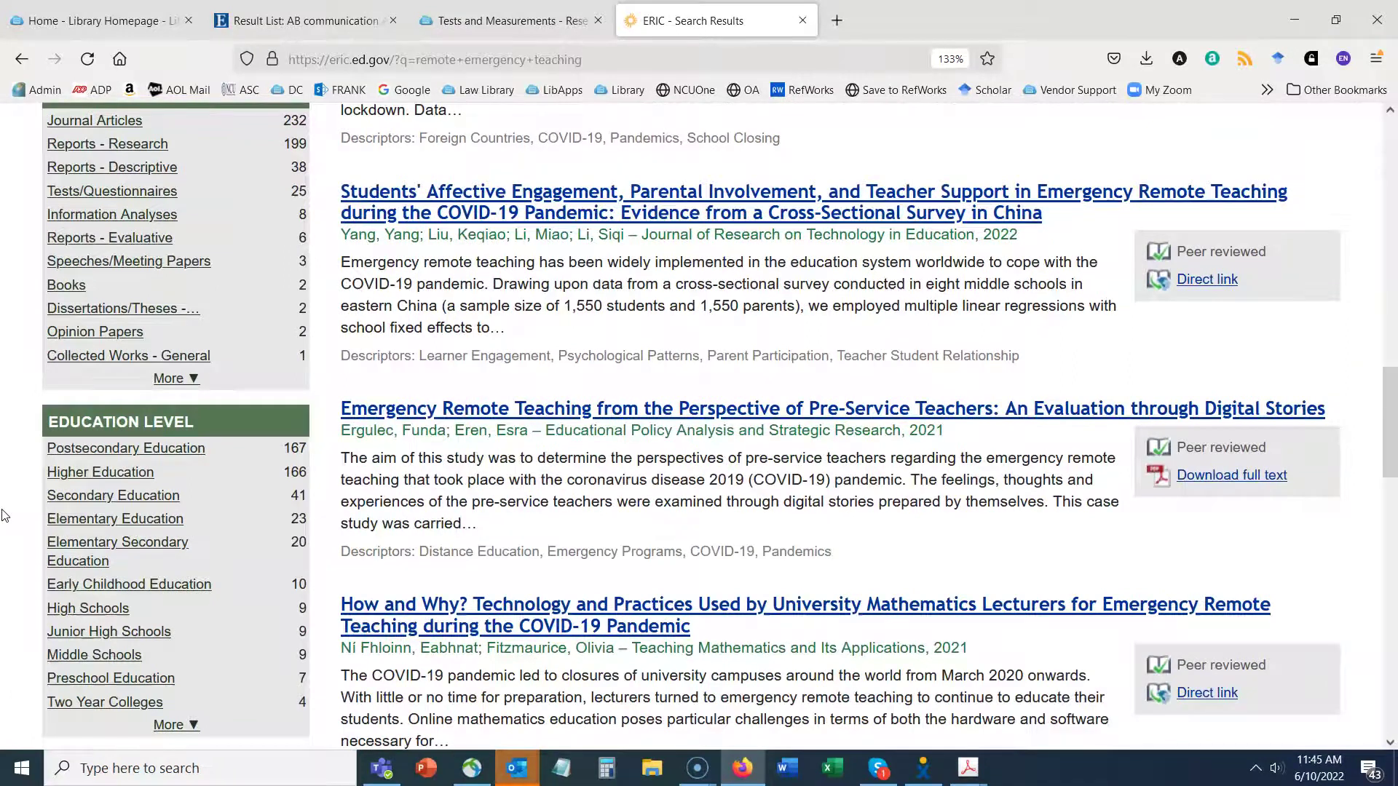
scroll(4, 516, up, 4)
drag(50, 422, 213, 435)
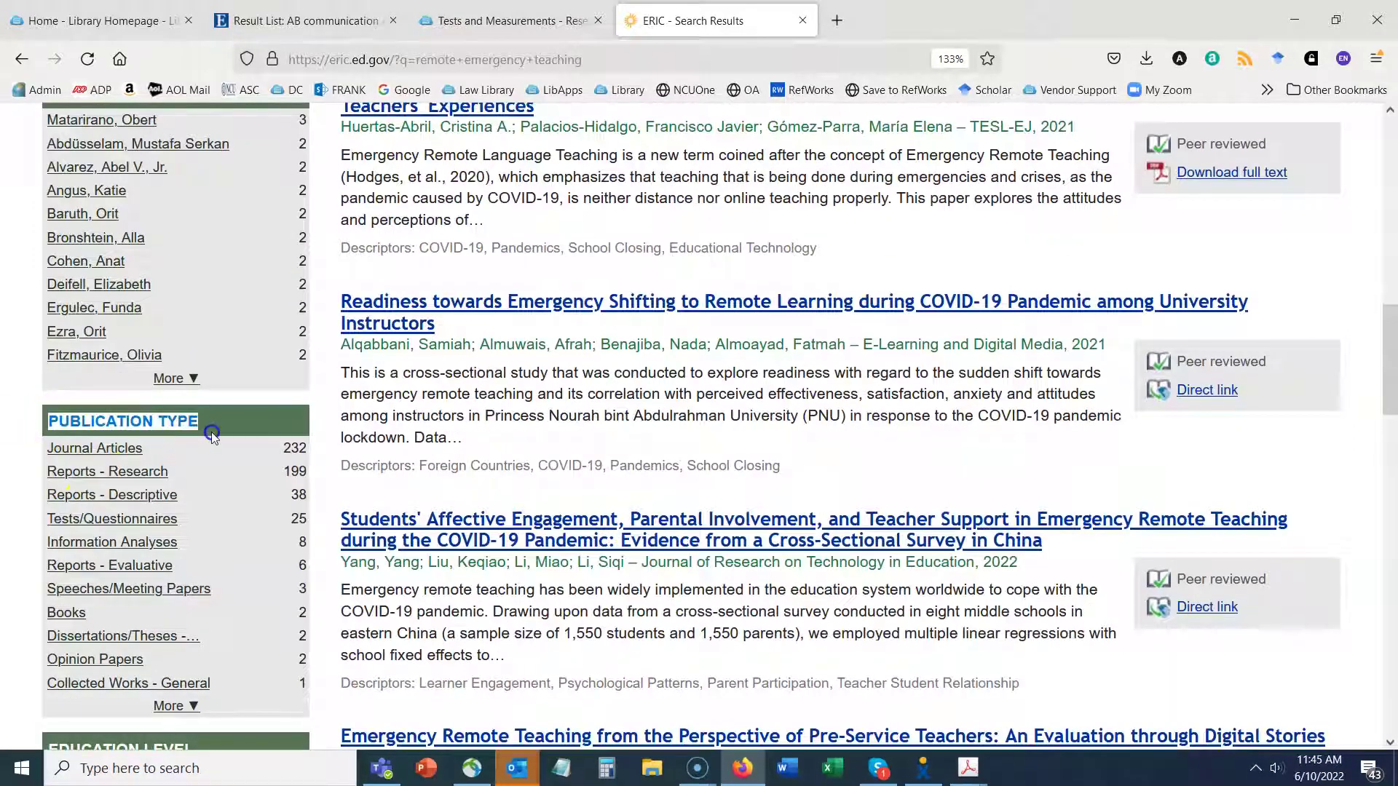
click(127, 524)
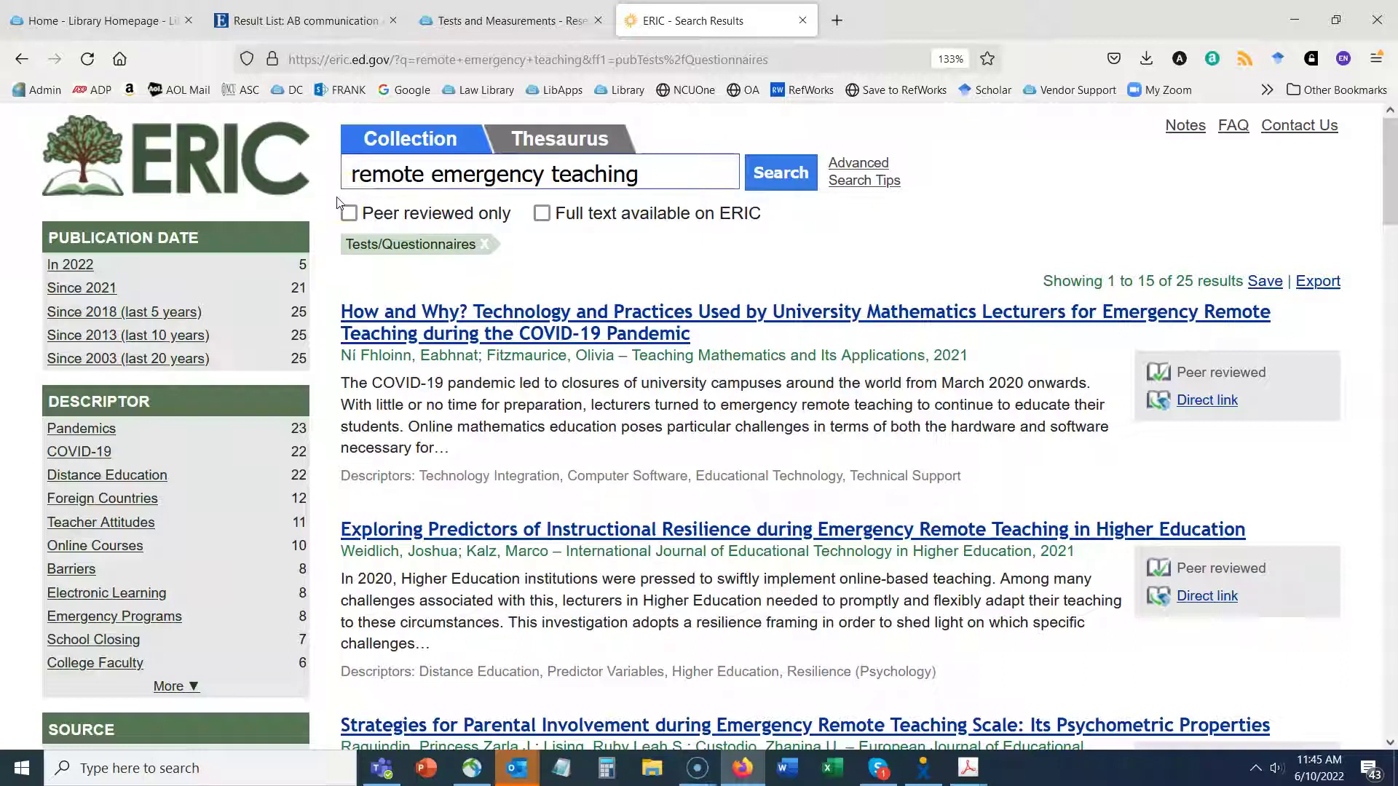
drag(1176, 284, 1246, 283)
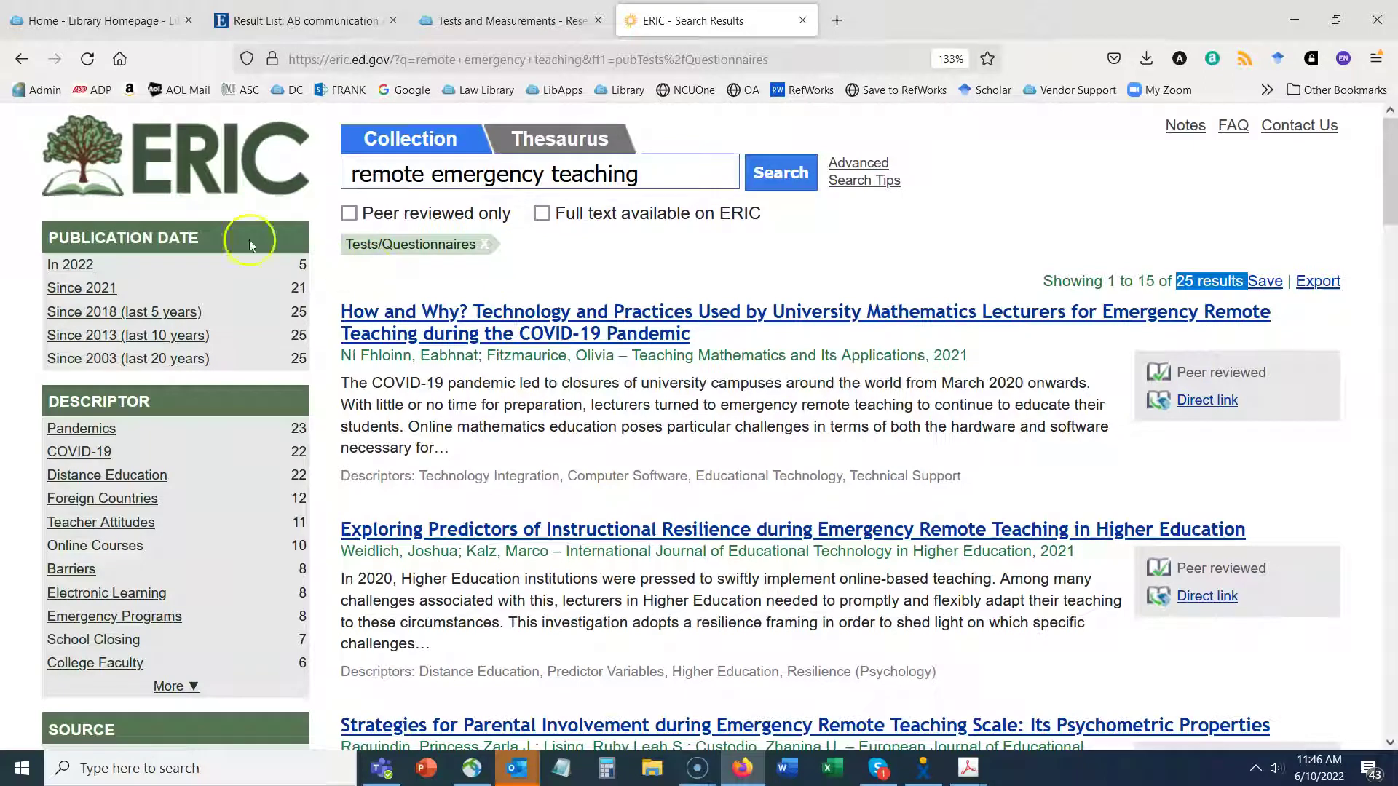
Return to the unfiltered ERIC results and limit them by the assessment Positive and Negative Affect Schedule.
click(22, 58)
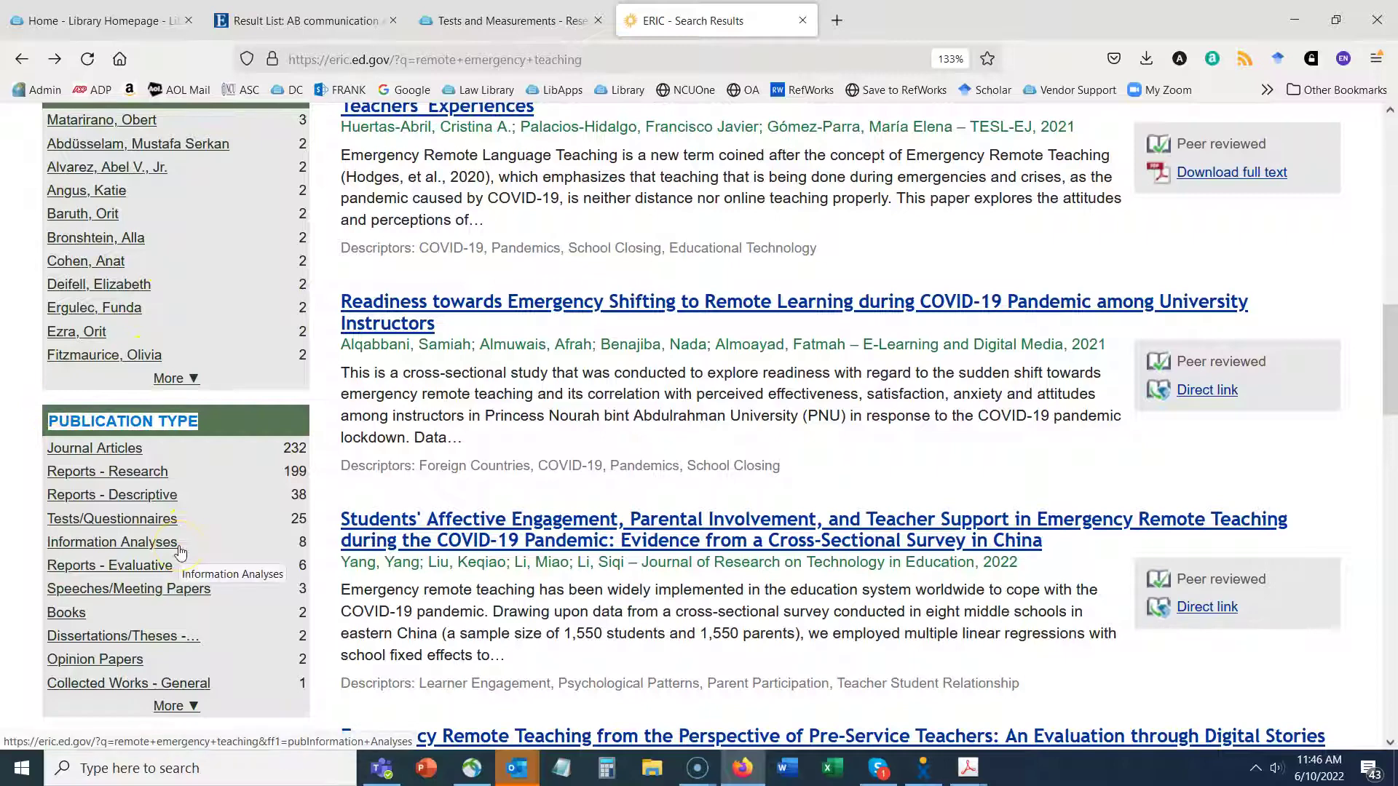
scroll(176, 542, down, 15)
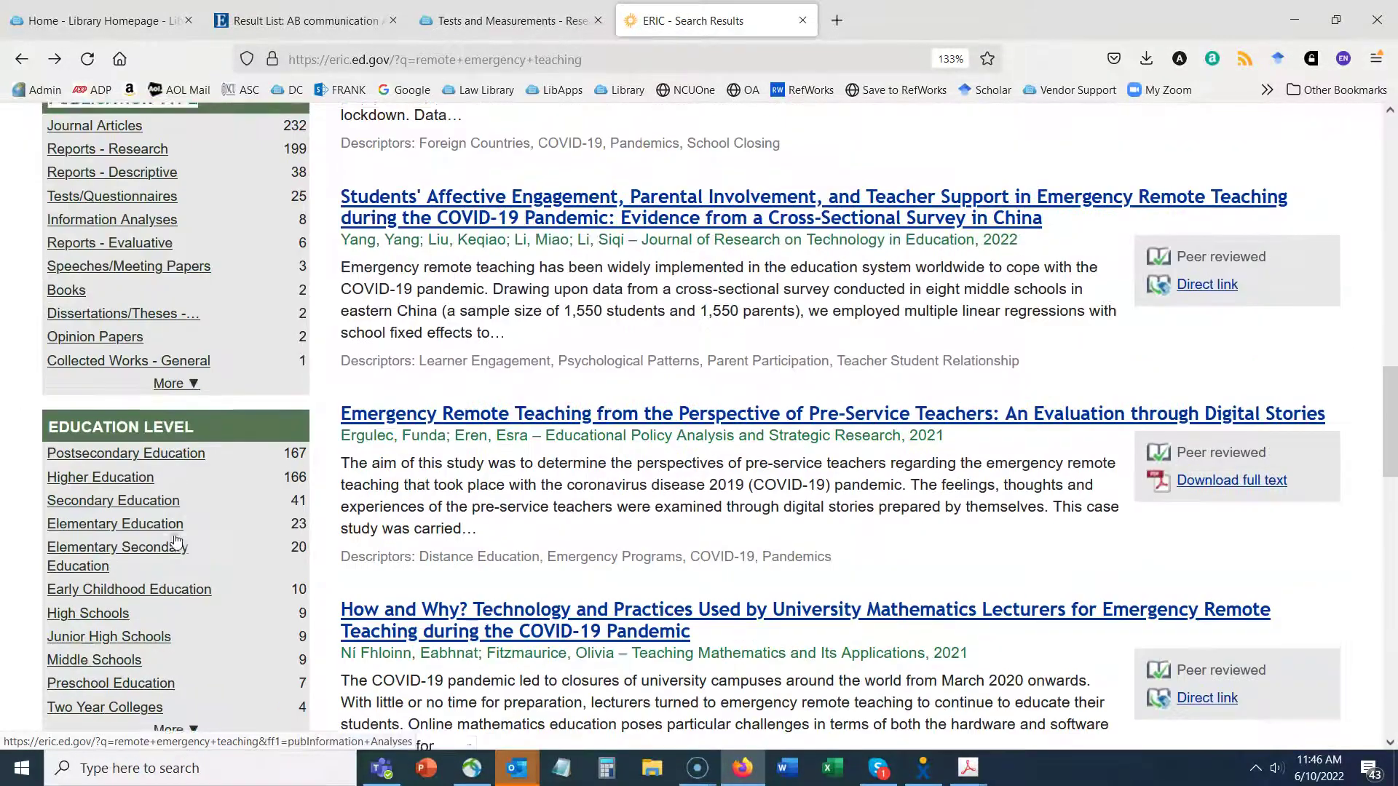
scroll(175, 541, down, 5)
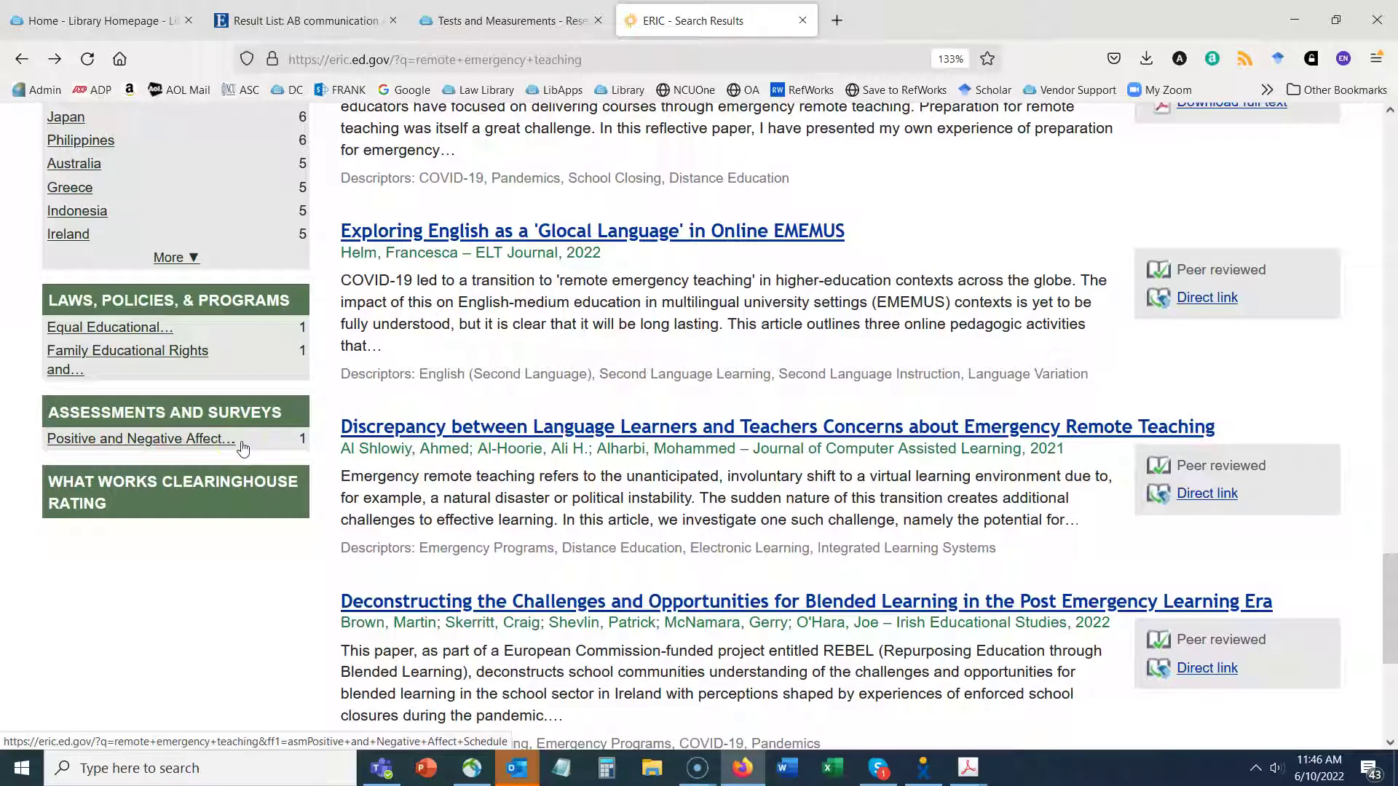
click(184, 440)
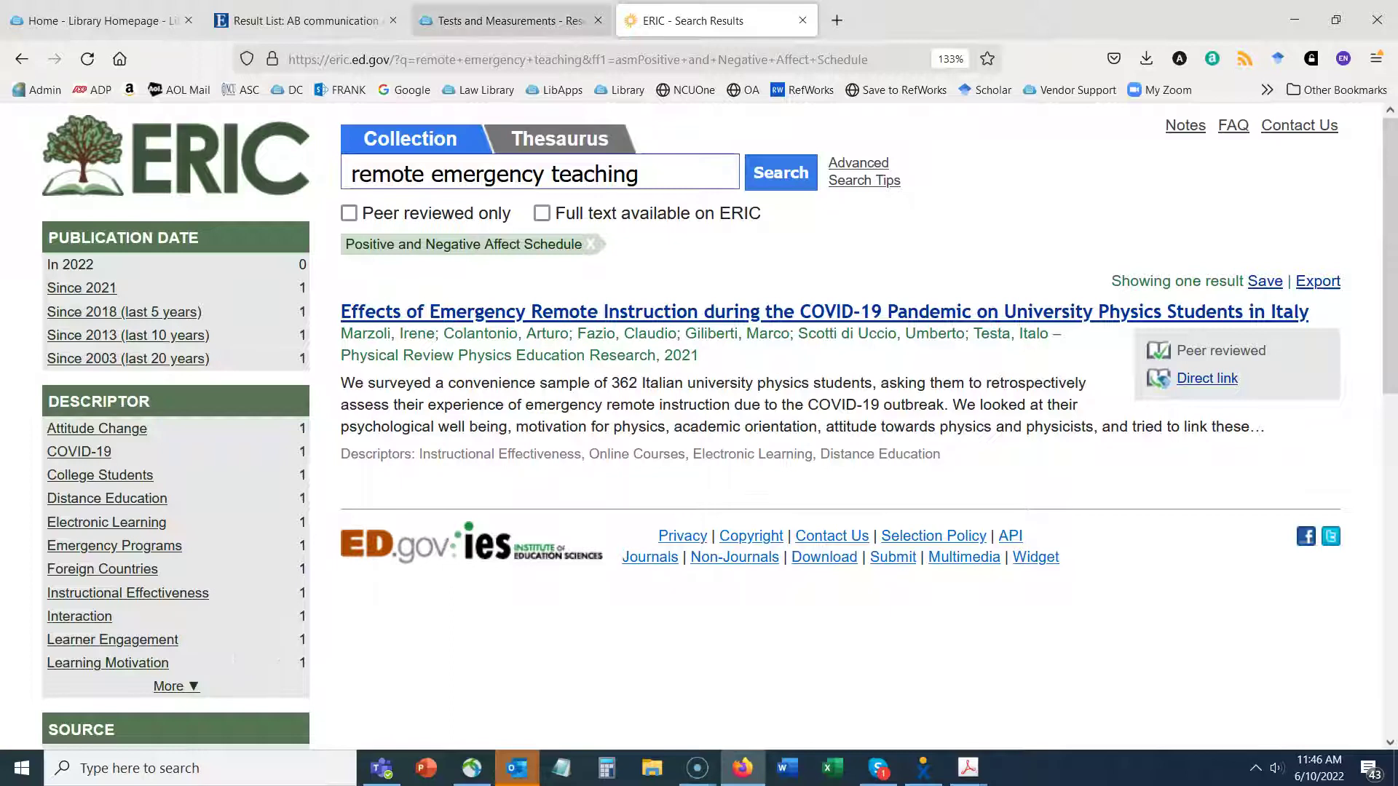
Return to the Tests and Measurements guide, open ETS TestLink and launch its test database search.
click(510, 20)
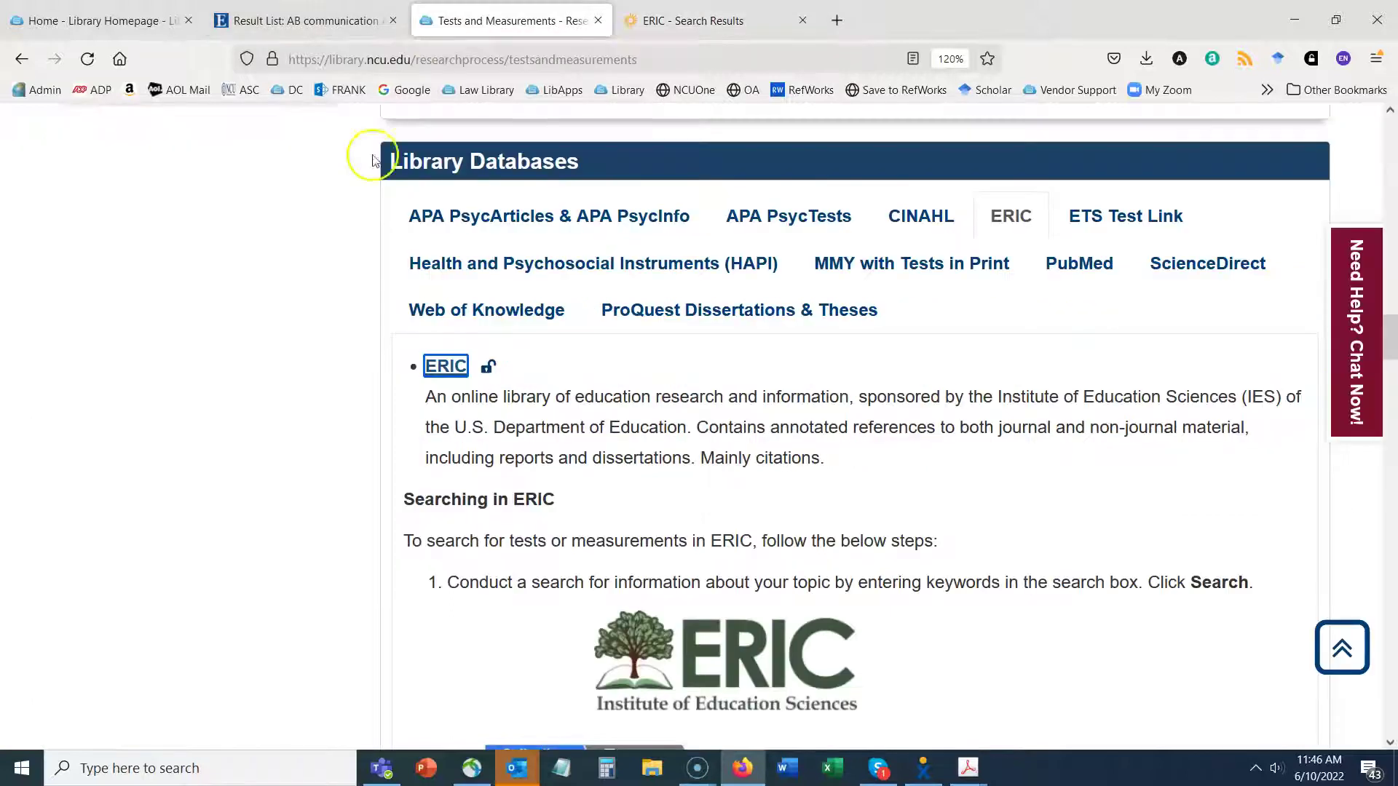
click(1048, 250)
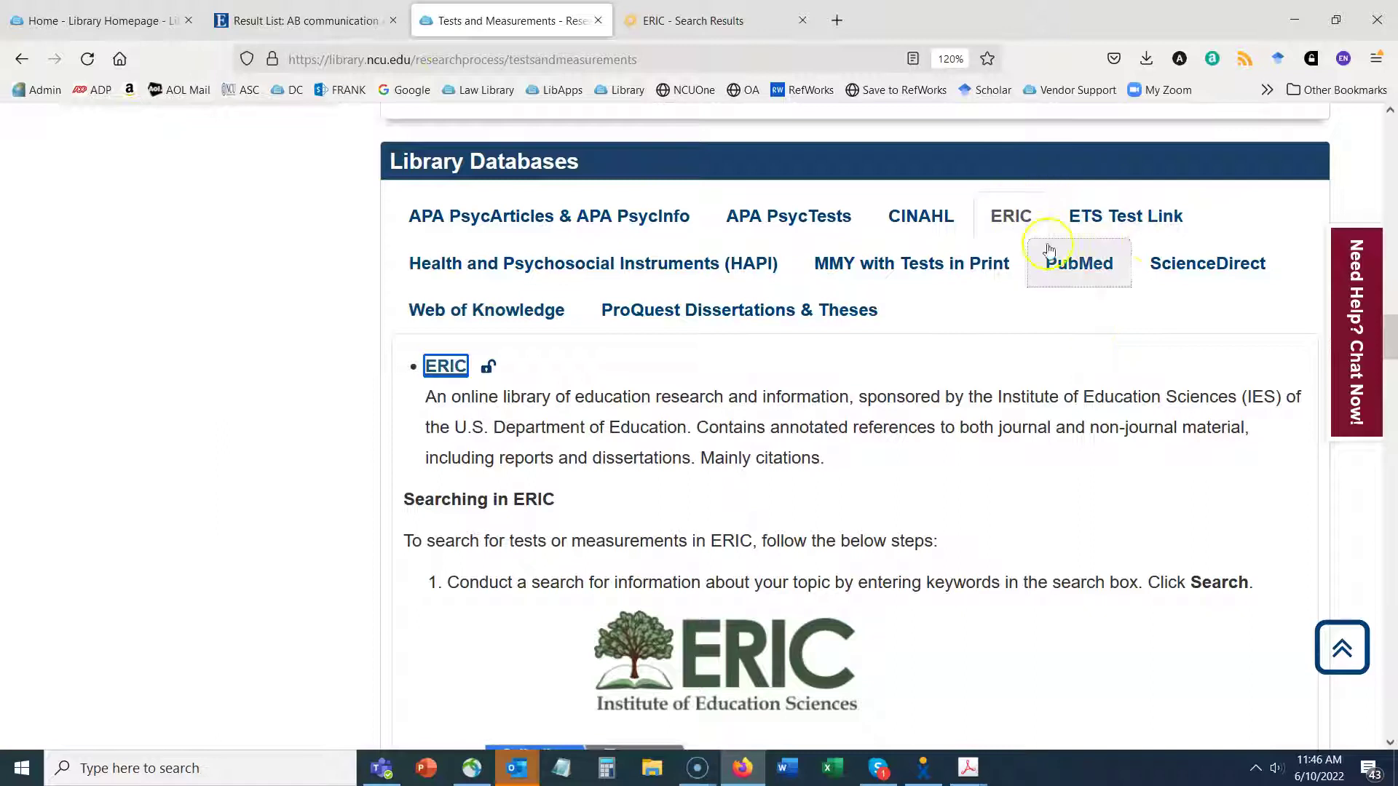
click(1149, 218)
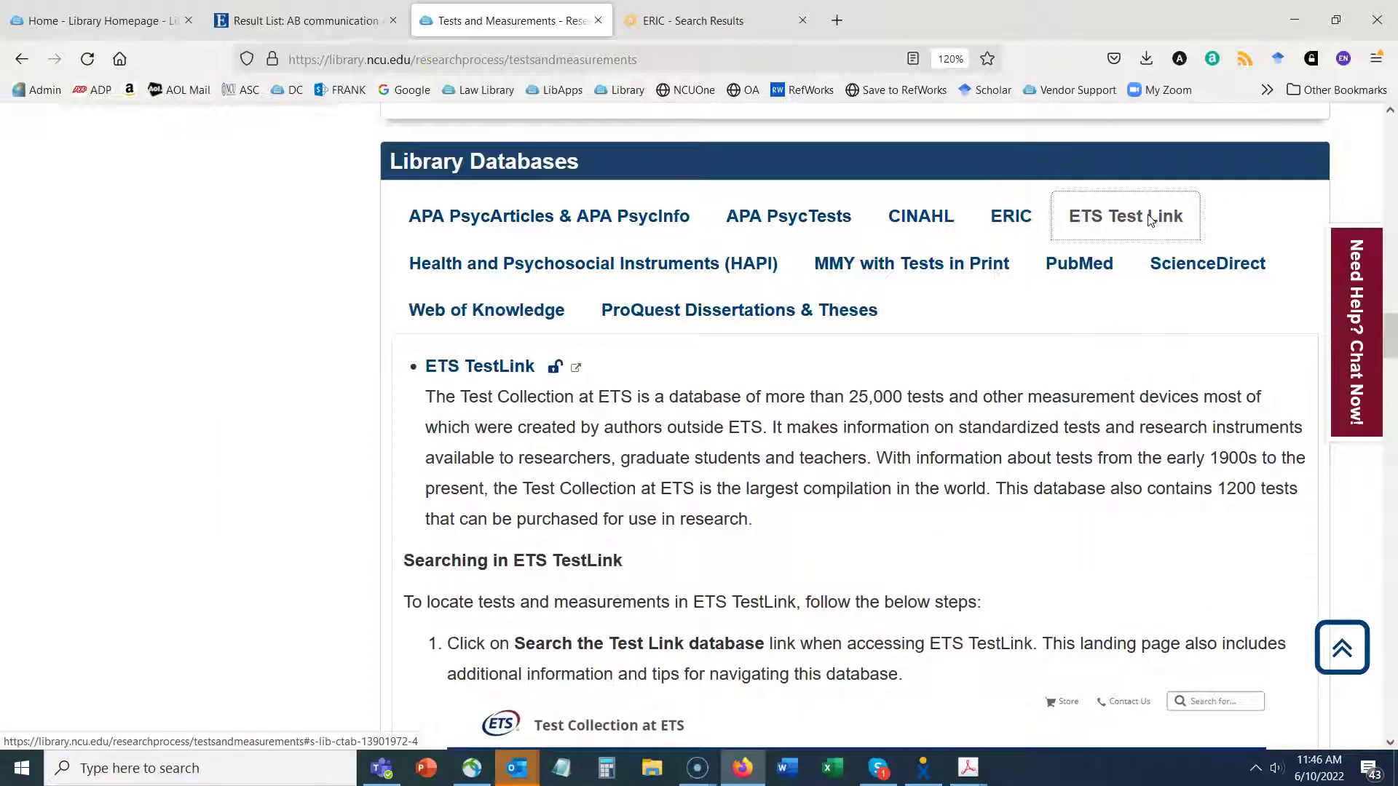
click(479, 366)
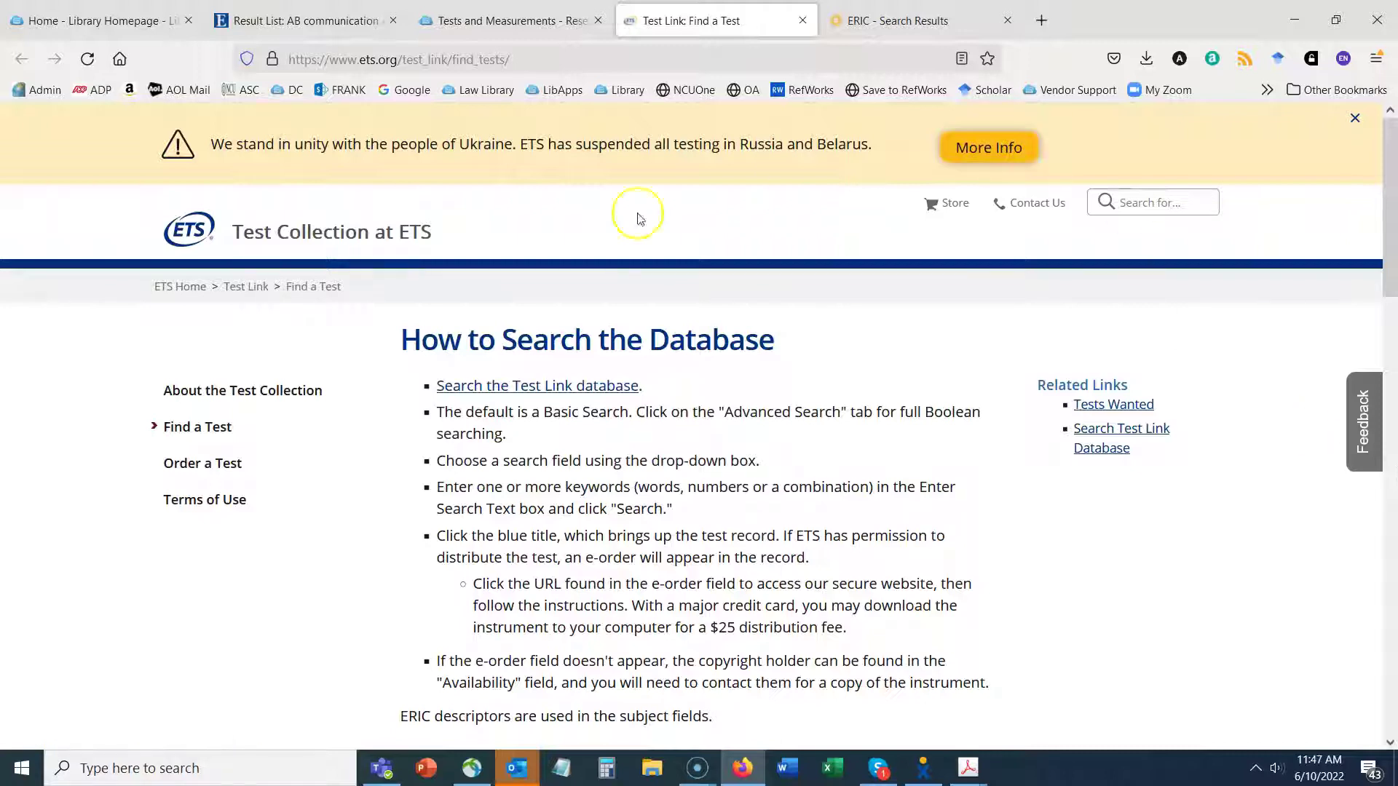
click(532, 388)
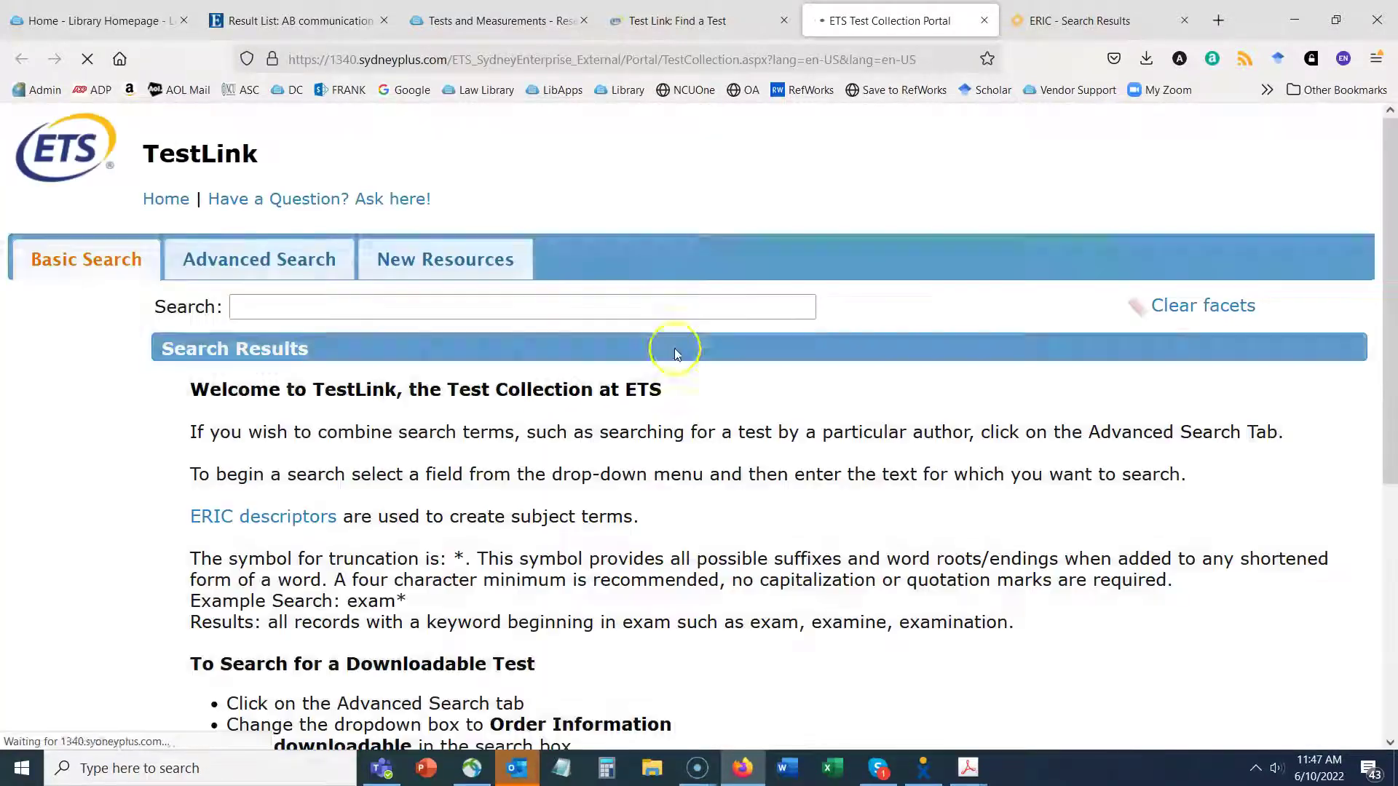
Search the TestLink database for remote teaching.
click(274, 306)
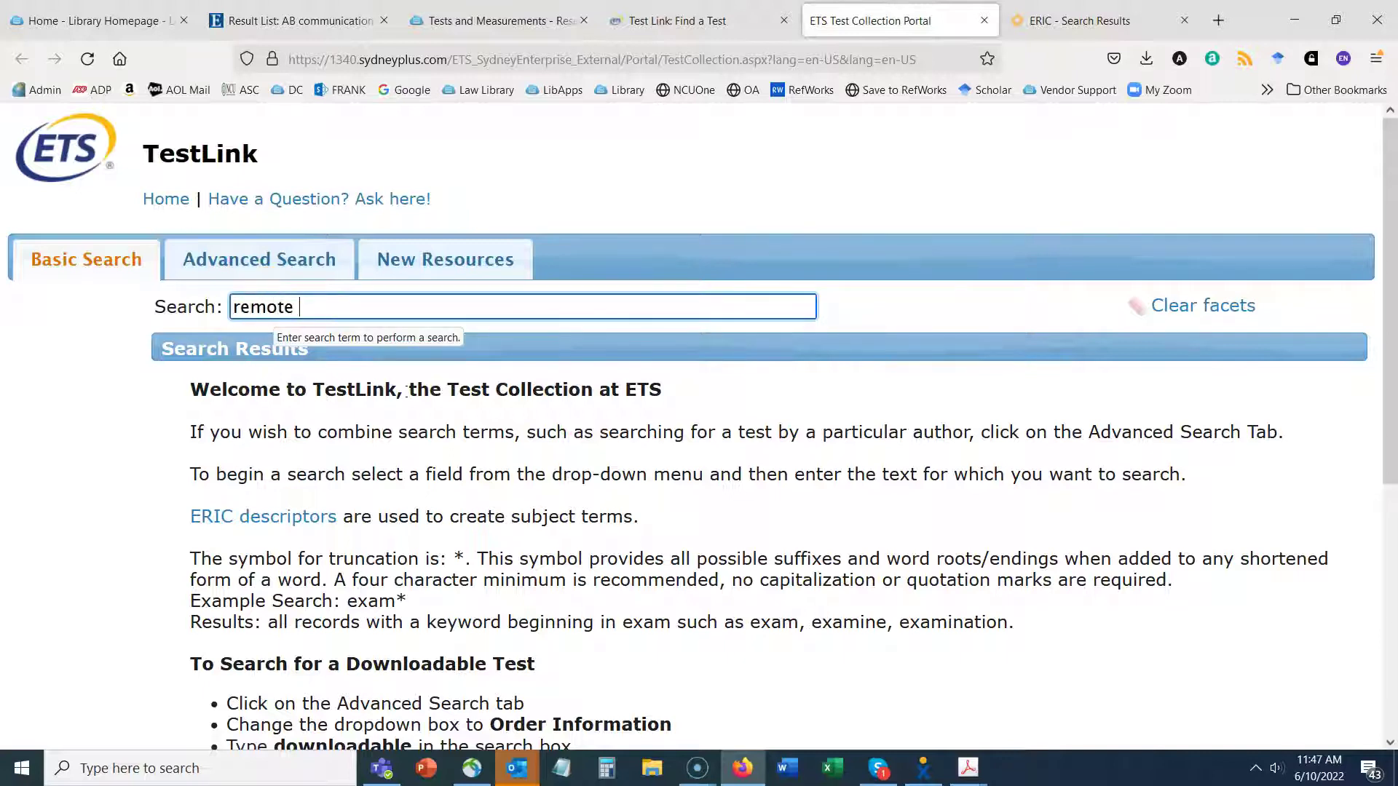
text(remote teaching)
key(Return)
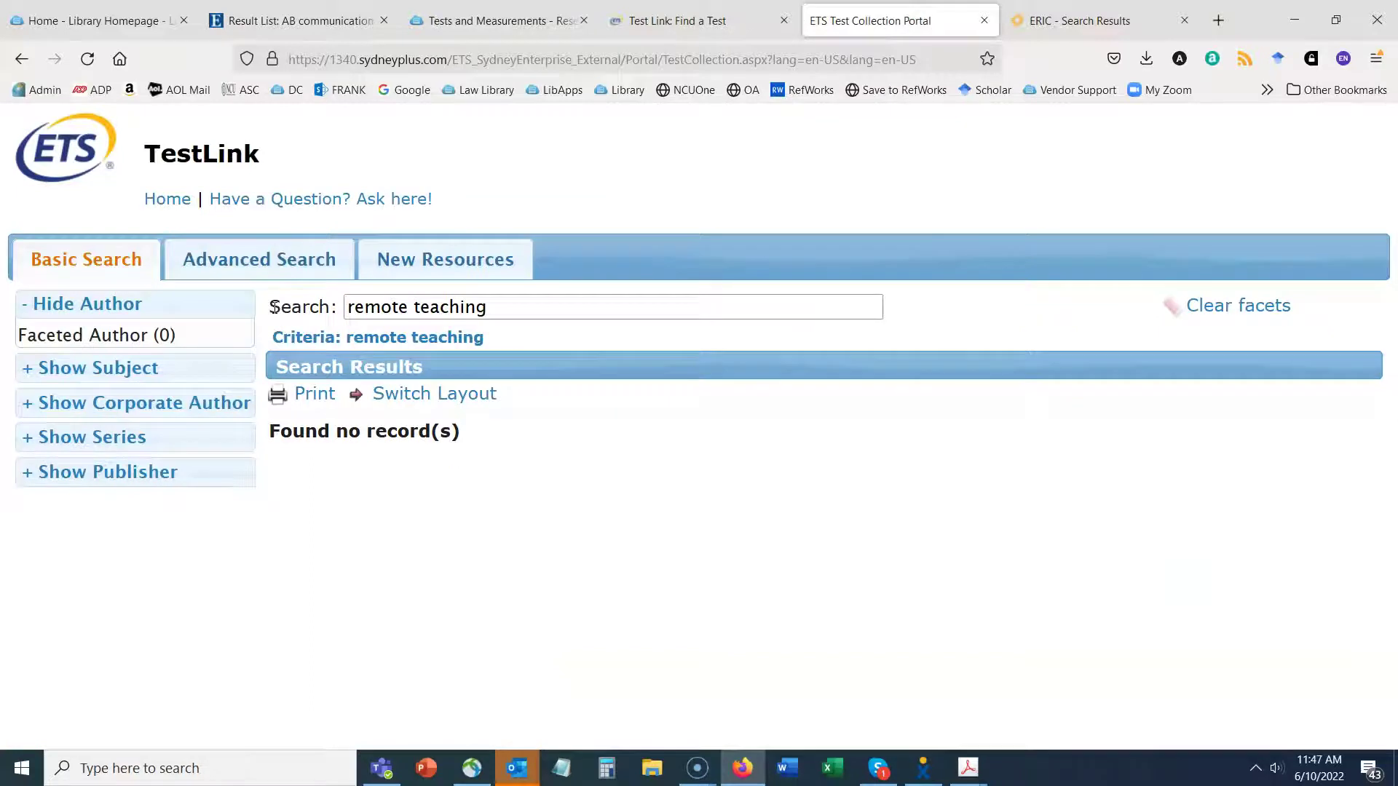
Replace the TestLink search term with learning style and run the search.
drag(514, 306, 145, 329)
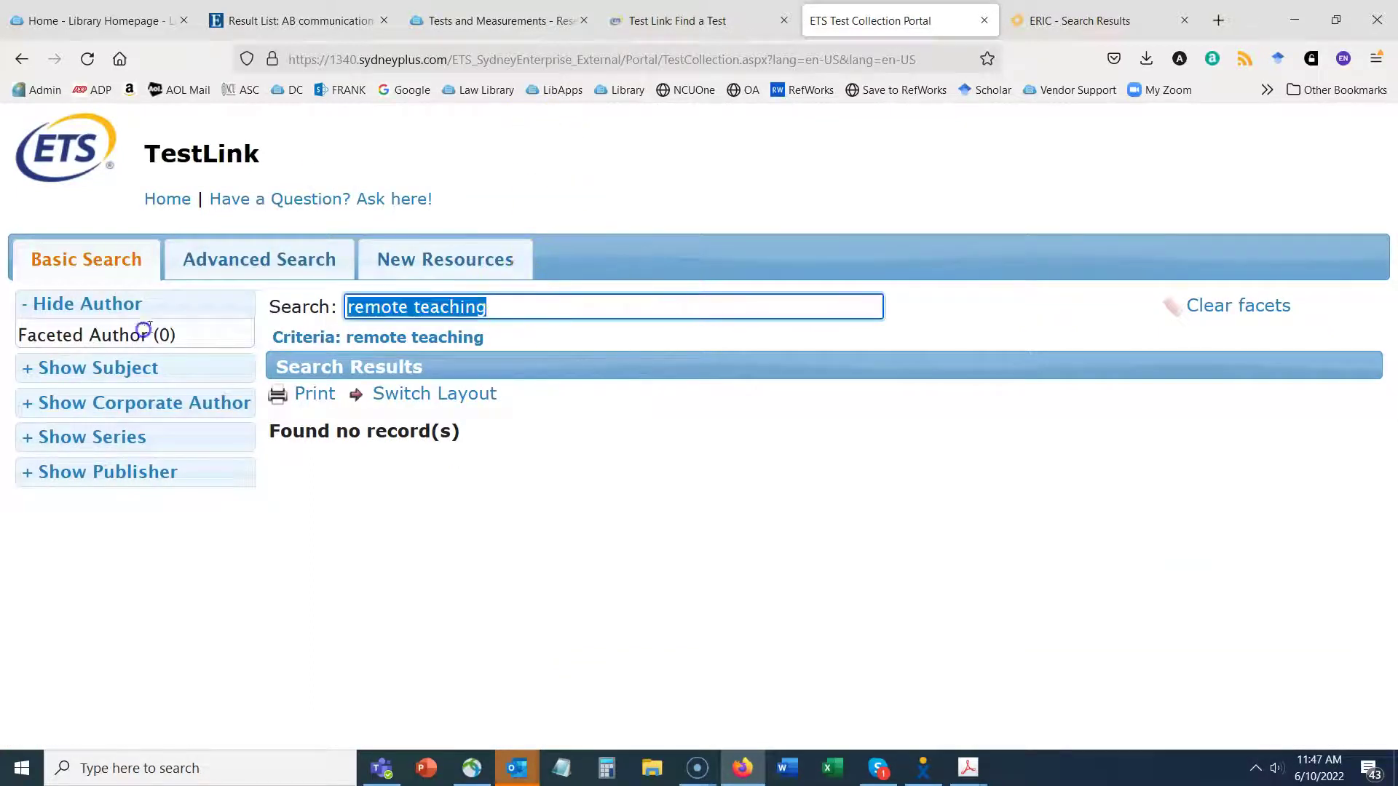
text(learning style)
key(Return)
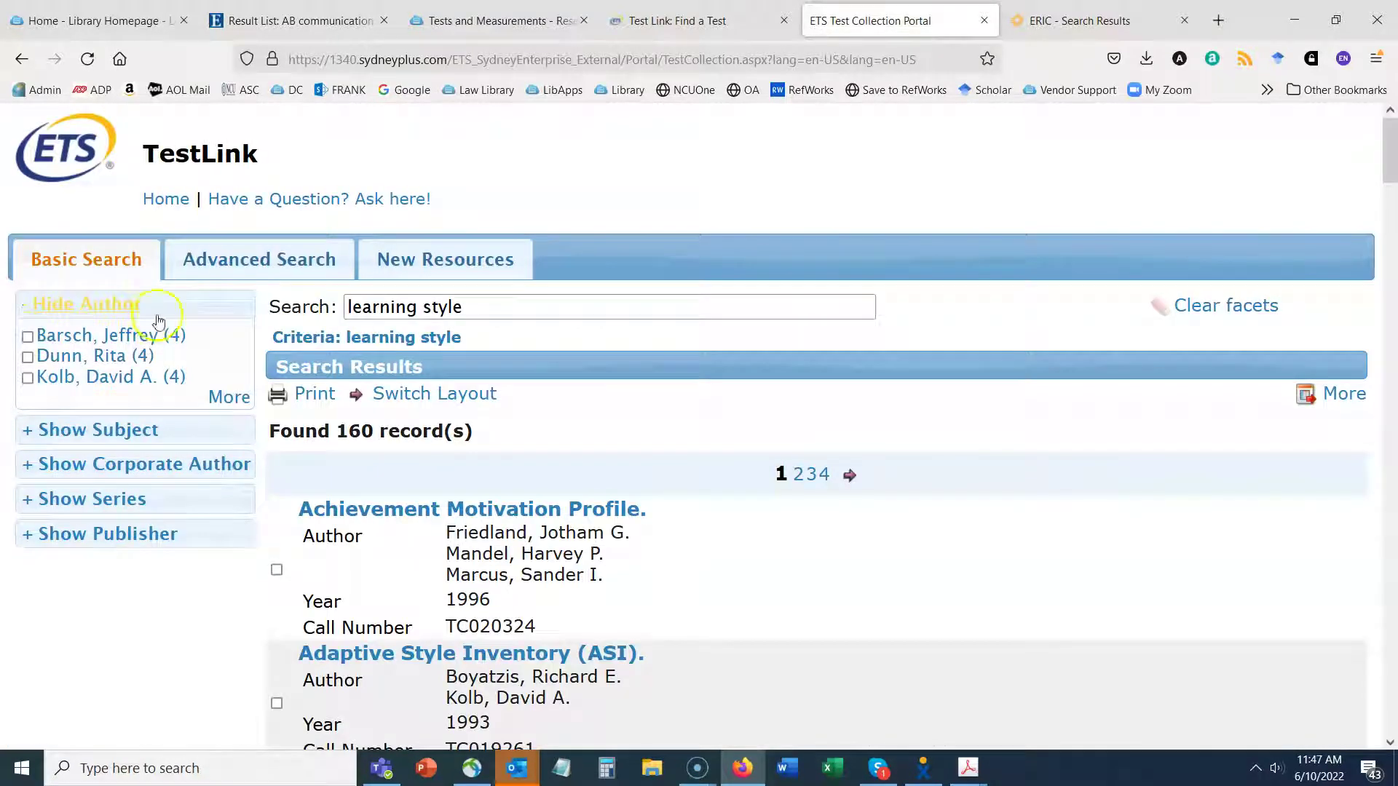
Open the 1996 Barsch Learning Style Inventory record and review its abstract, availability, website link and descriptors.
scroll(1391, 159, down, 1)
drag(1392, 159, 758, 249)
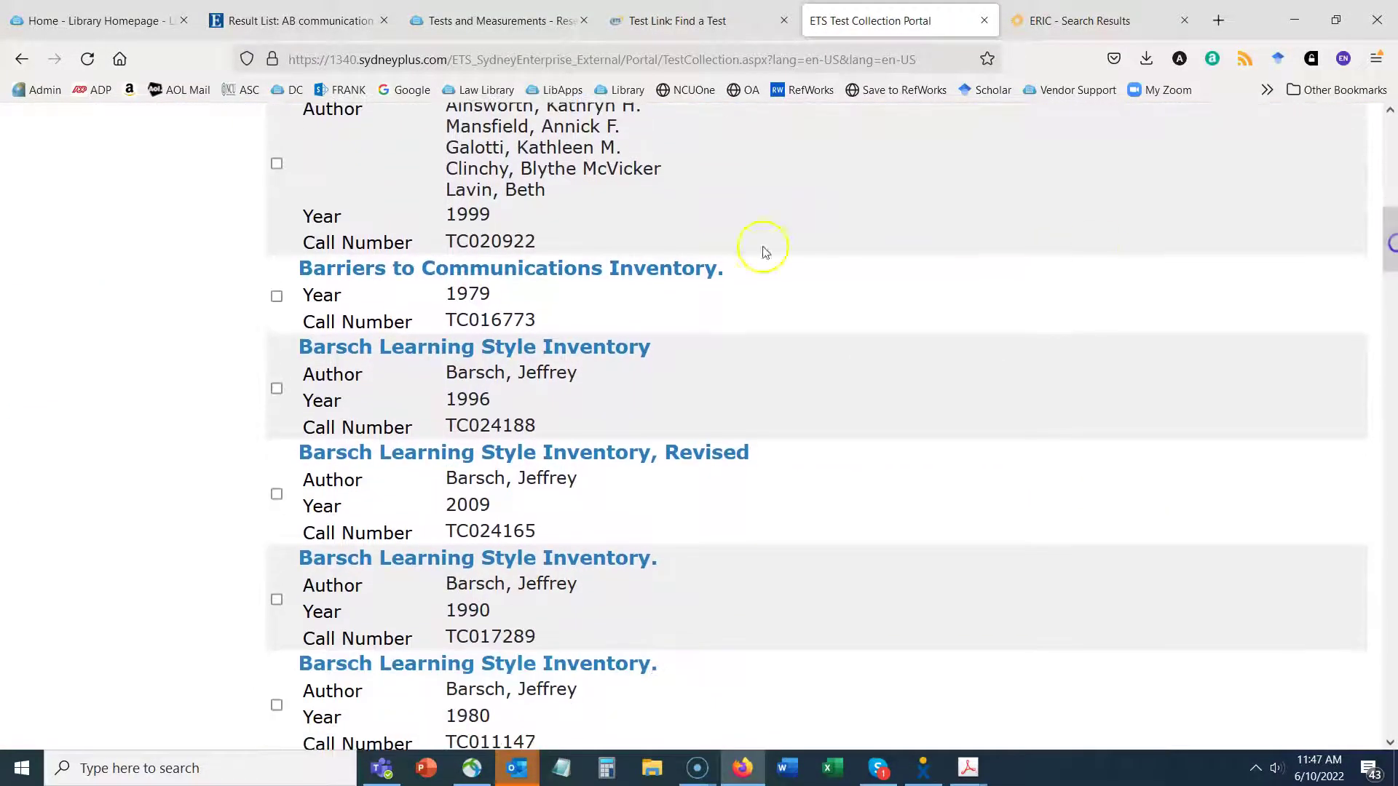
click(394, 350)
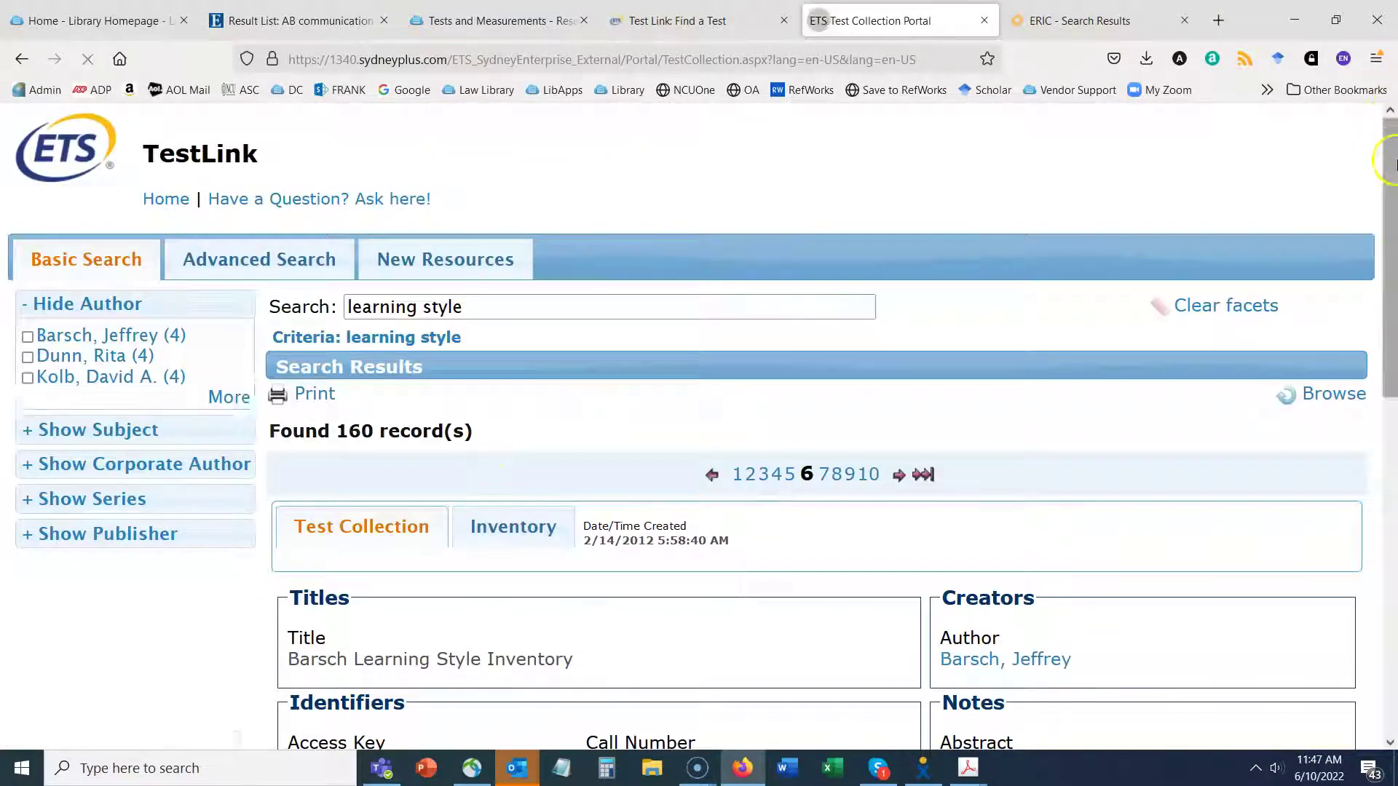
scroll(1391, 156, down, 3)
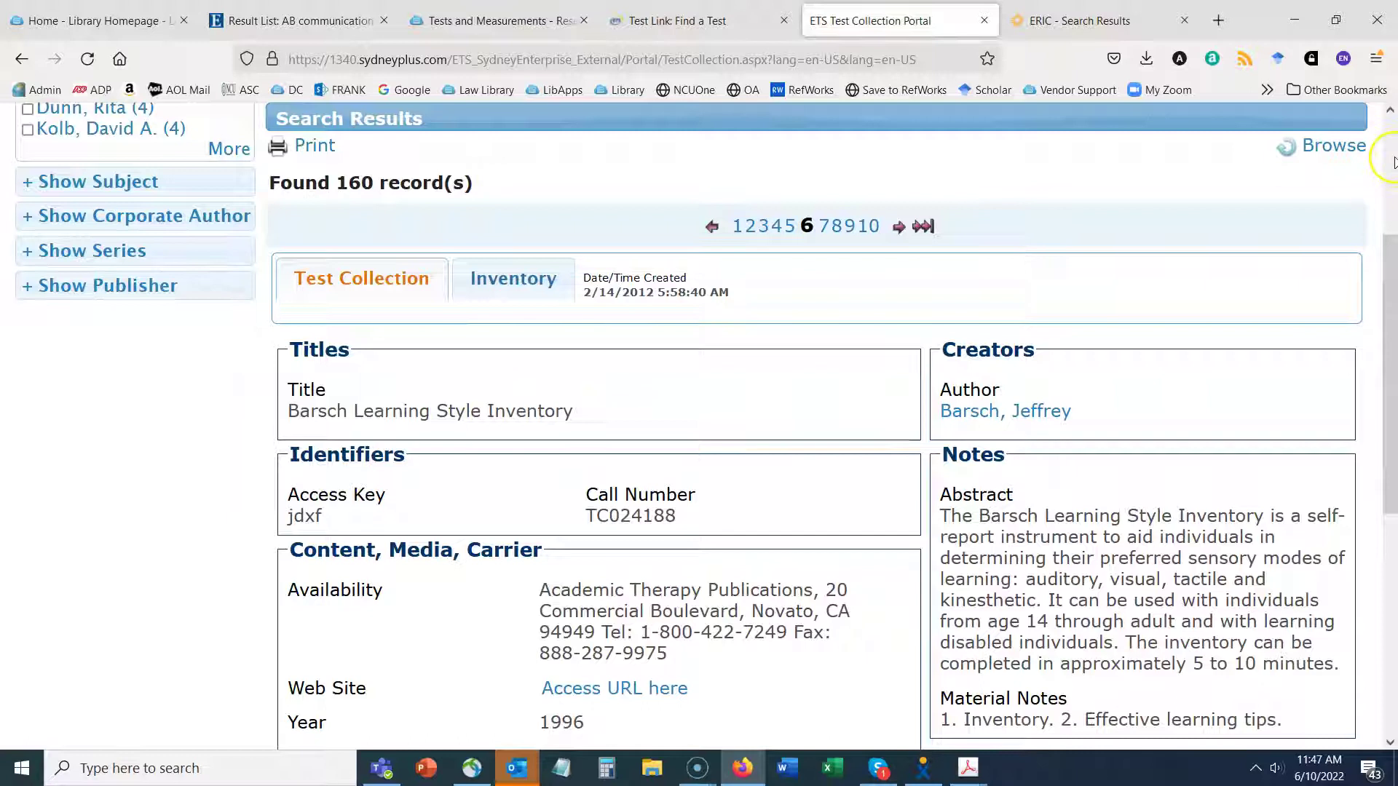
click(1390, 178)
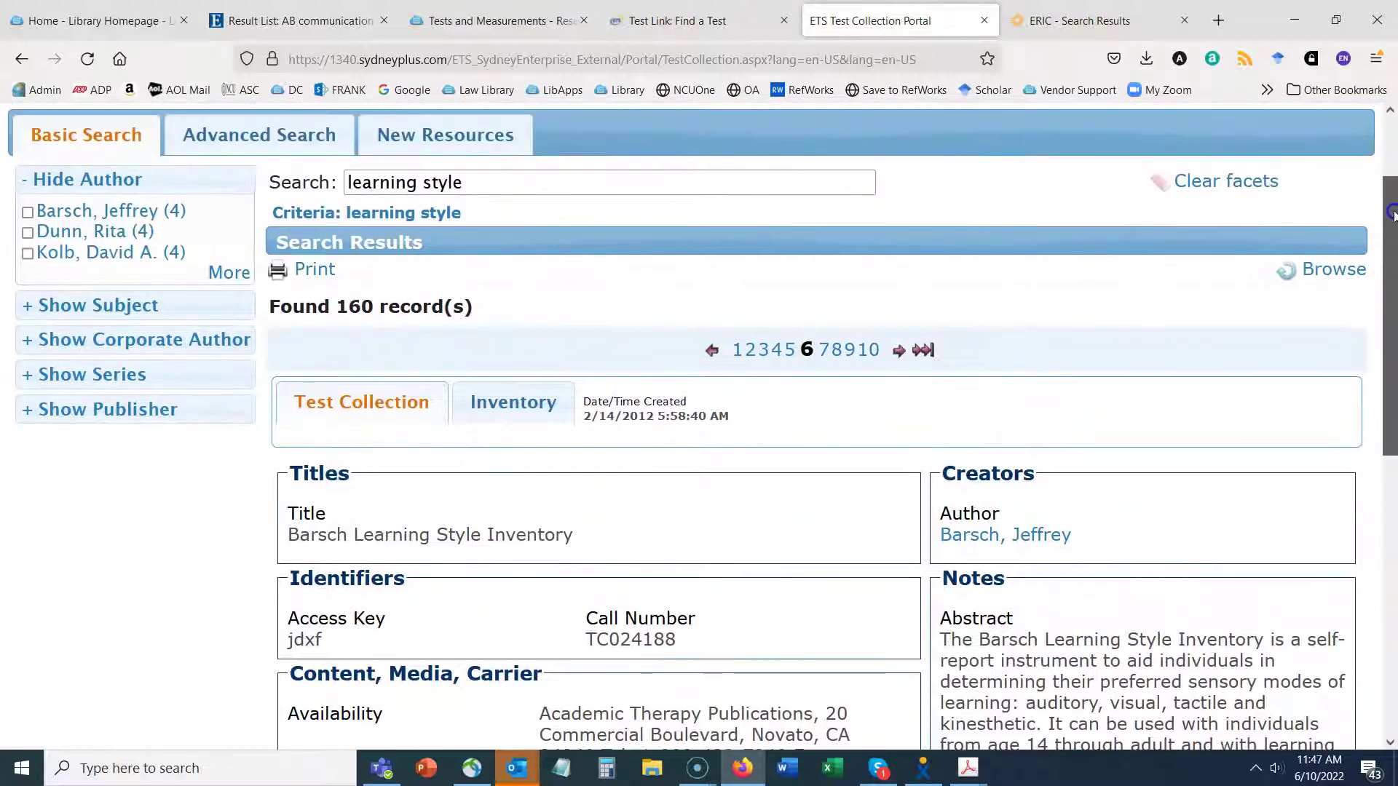
drag(1392, 211, 1390, 363)
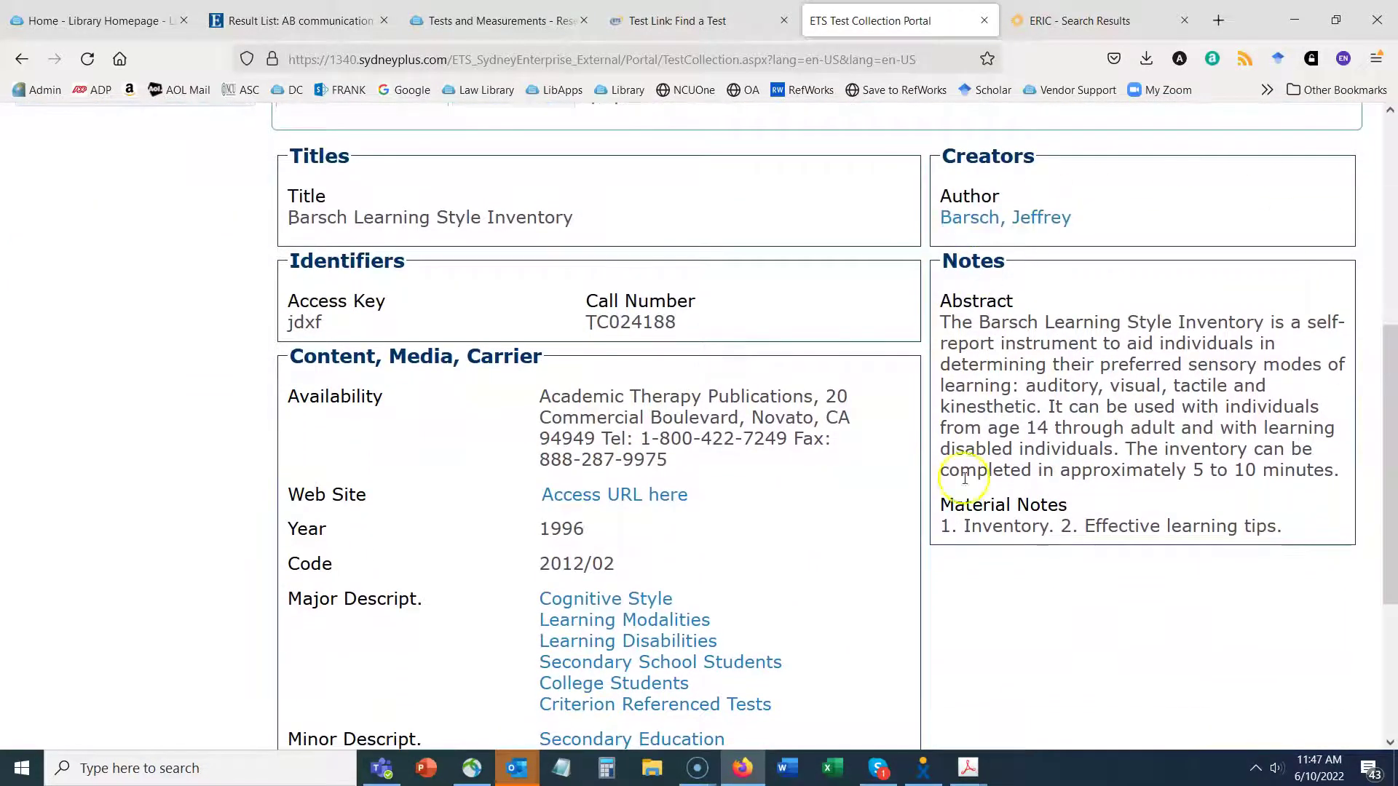
drag(1385, 493, 1392, 610)
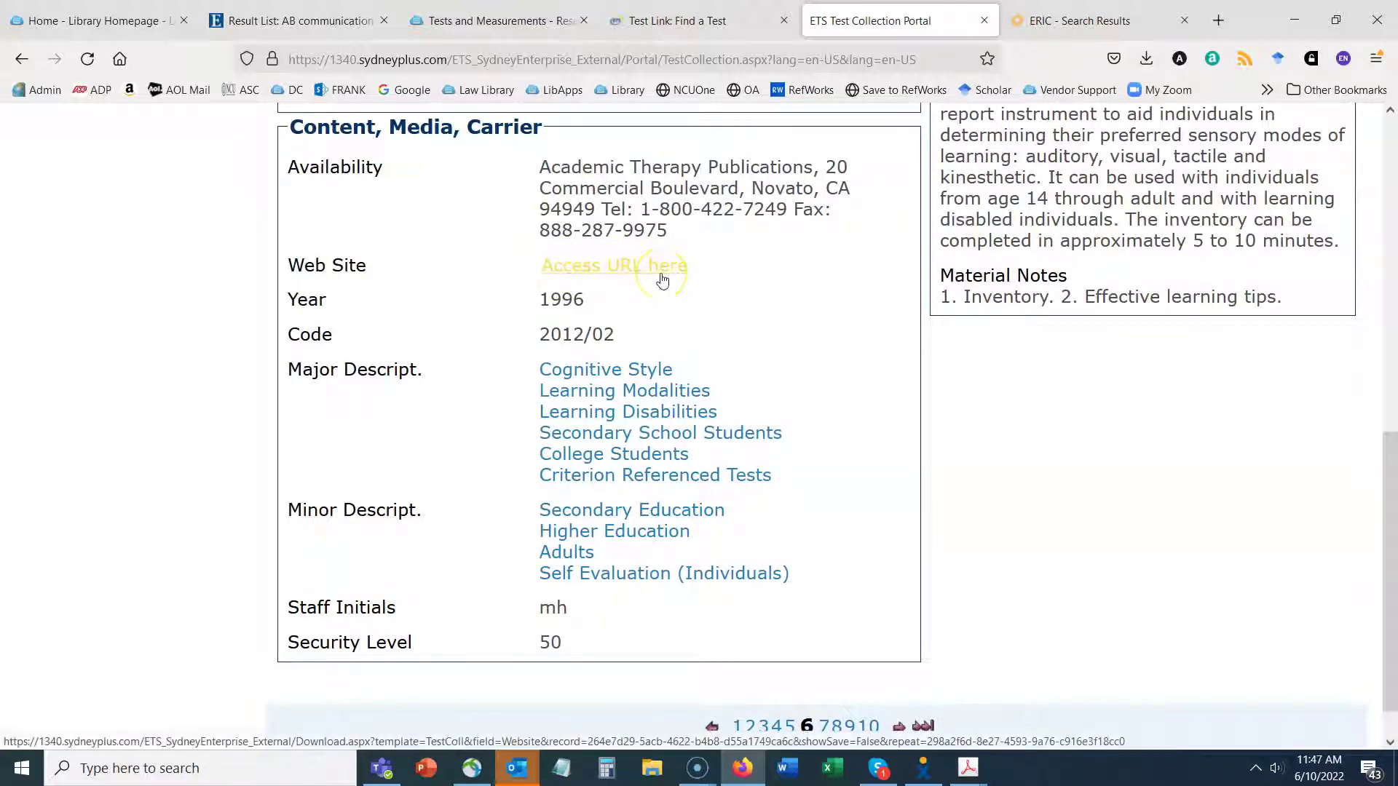
drag(1392, 498, 1392, 289)
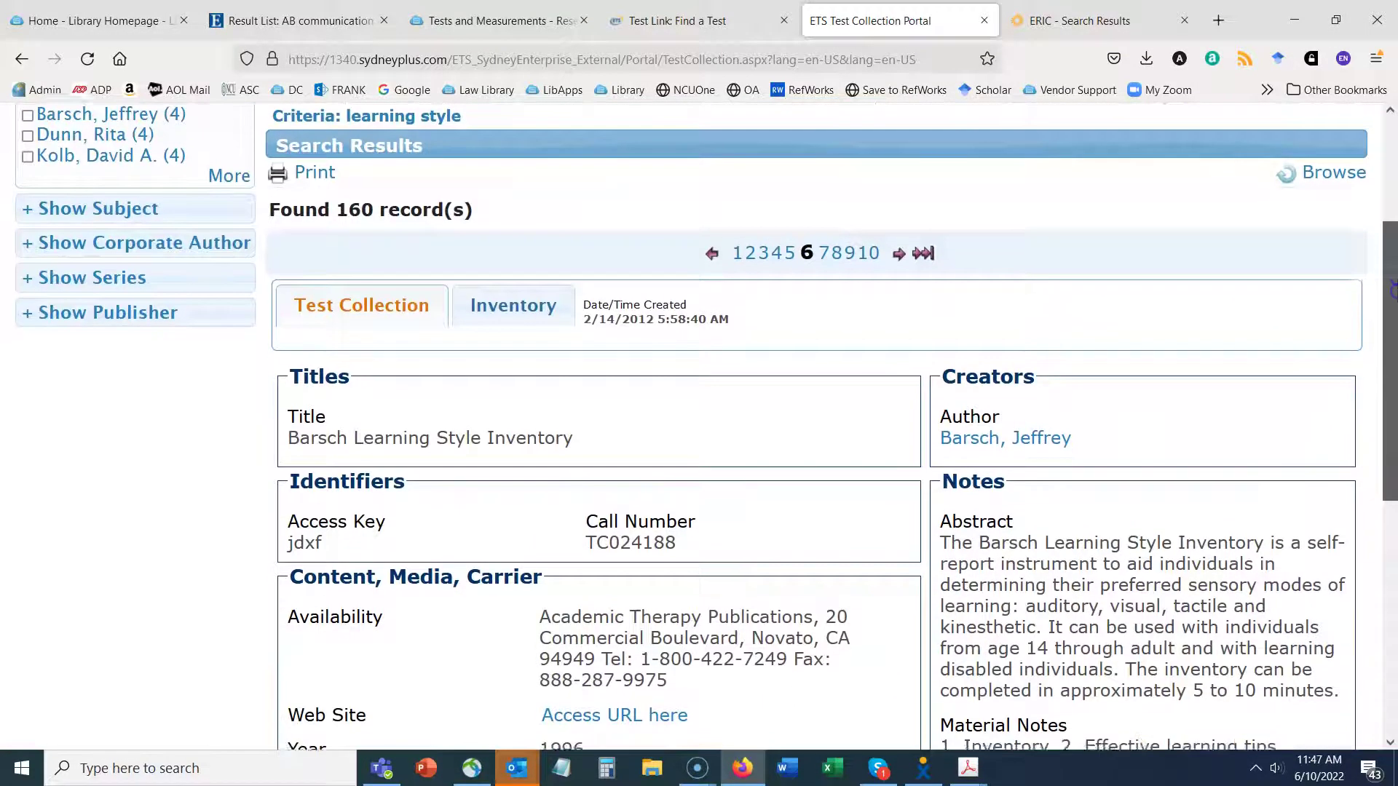
scroll(1358, 256, down, 3)
scroll(1357, 256, up, 5)
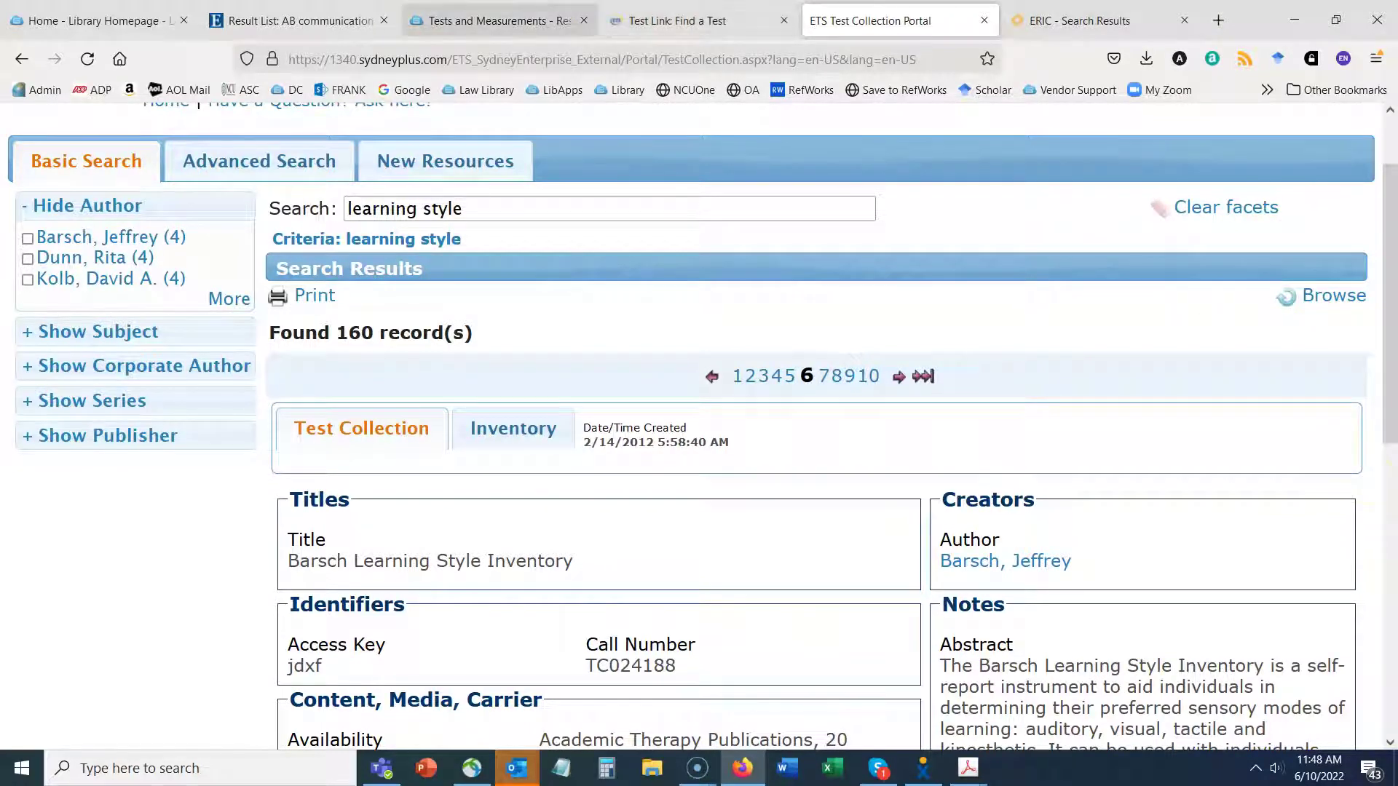
Return to the Tests and Measurements guide and open the Health and Psychosocial Instruments (HAPI) database in Advanced Search.
click(488, 20)
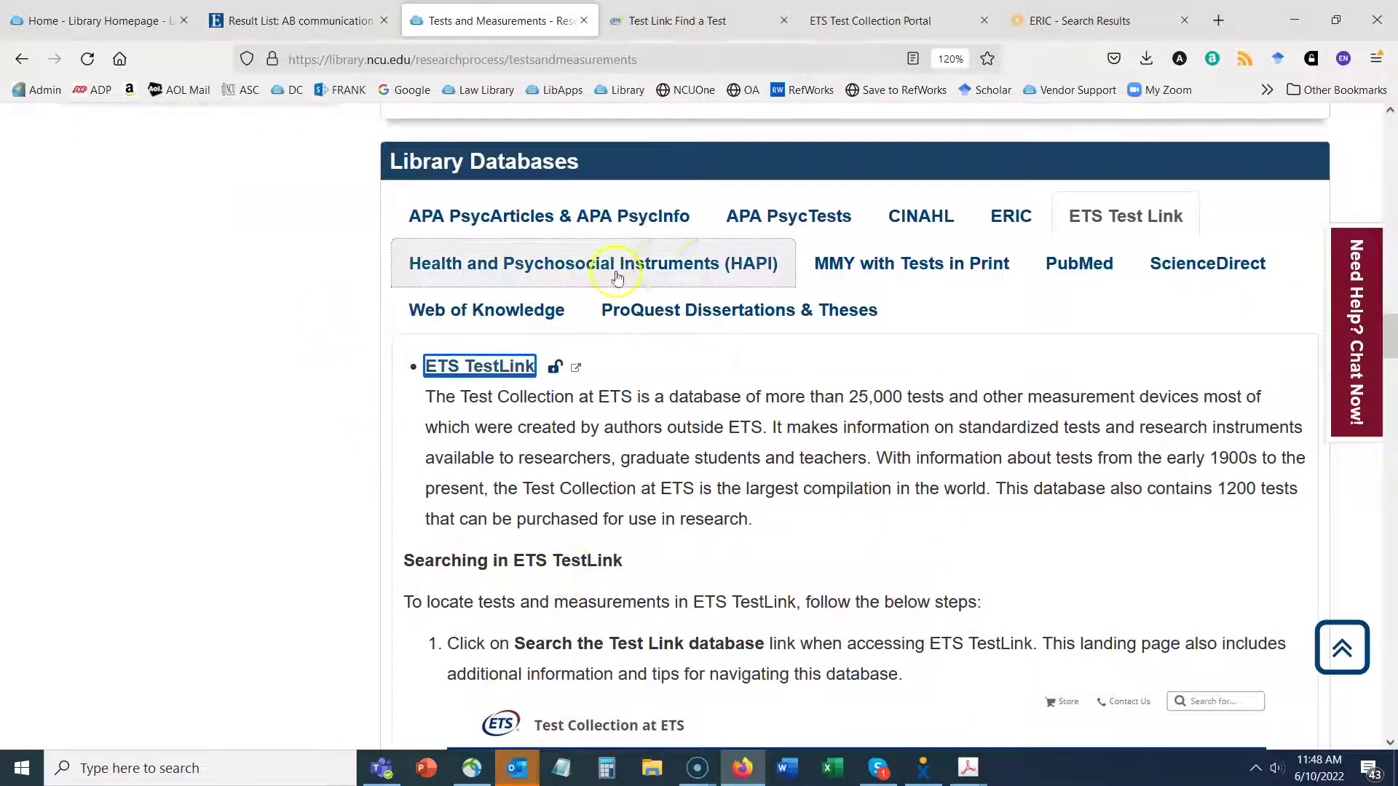
click(695, 276)
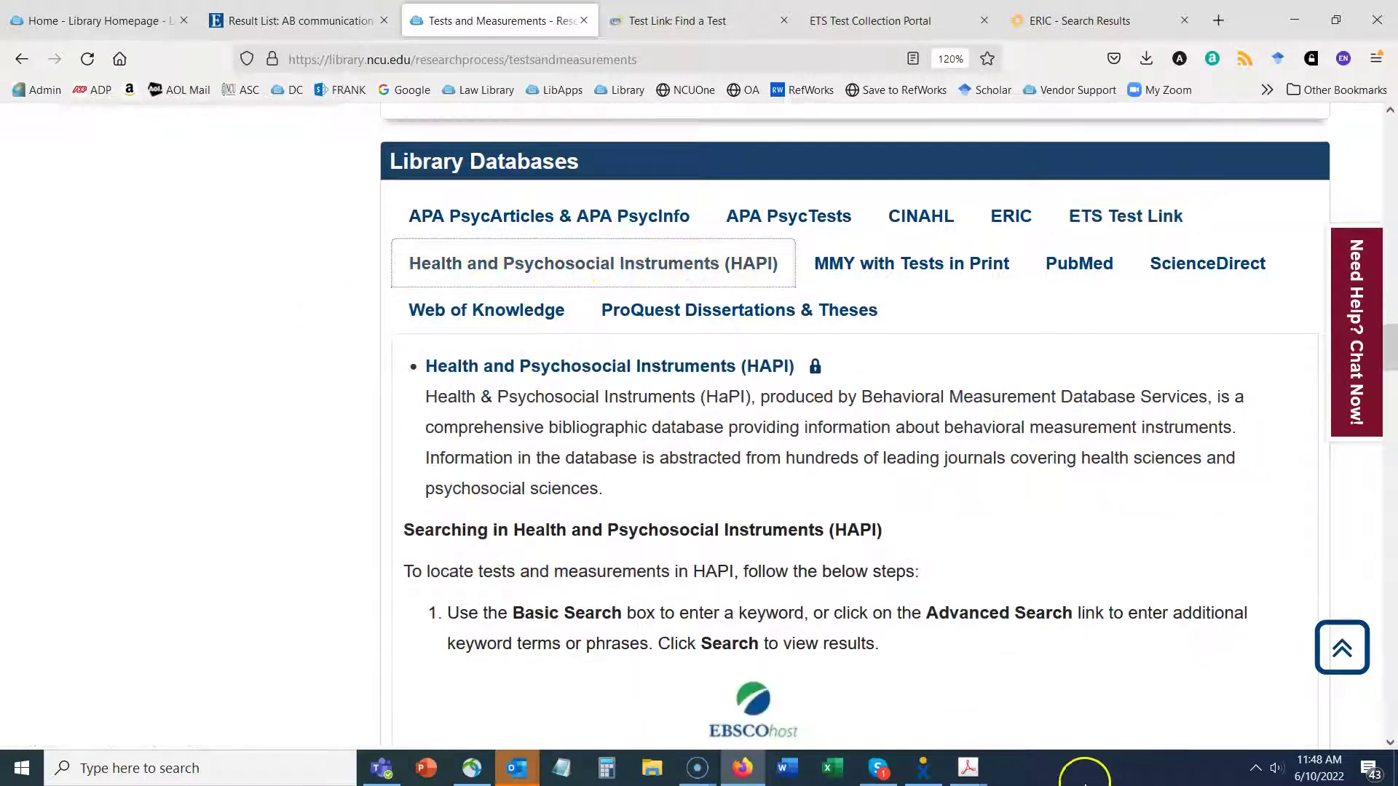
click(605, 372)
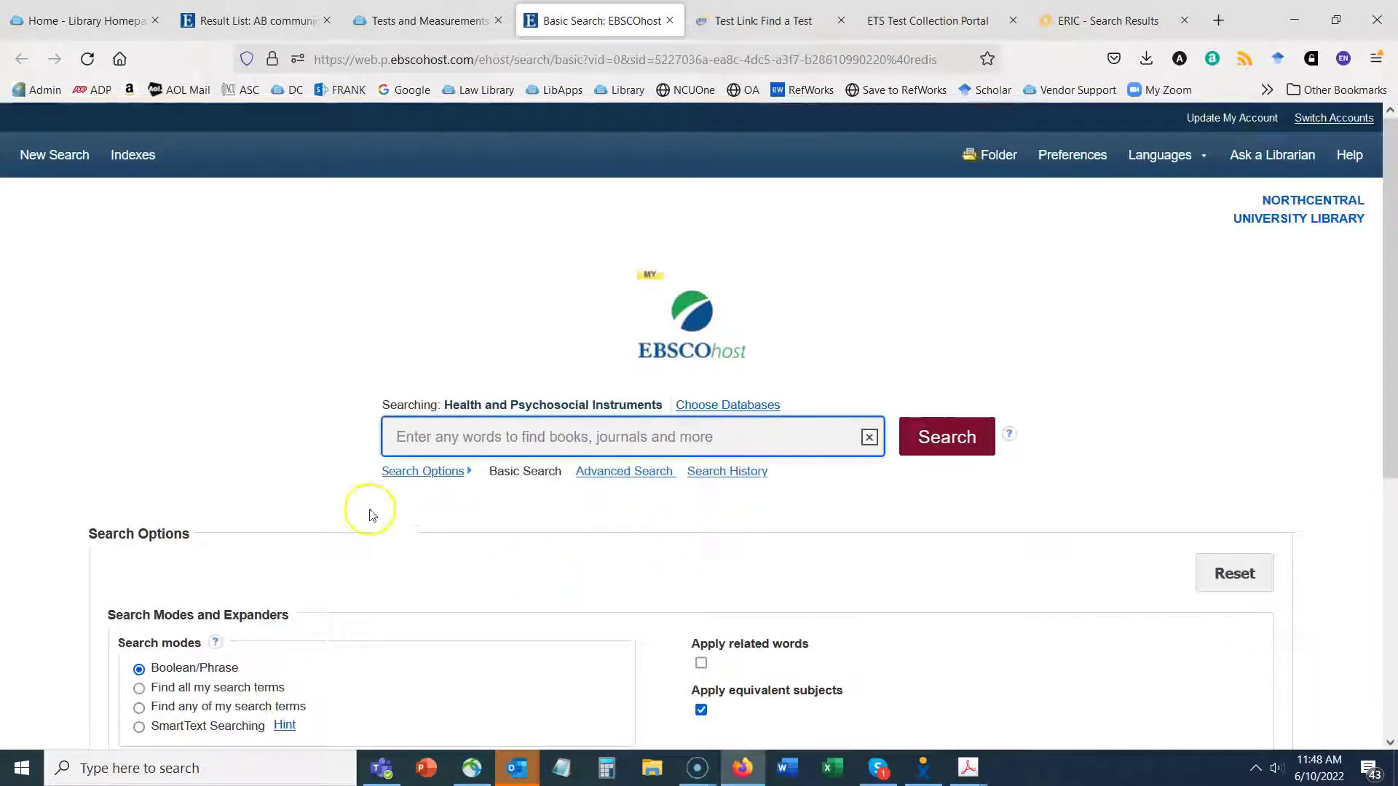
click(596, 472)
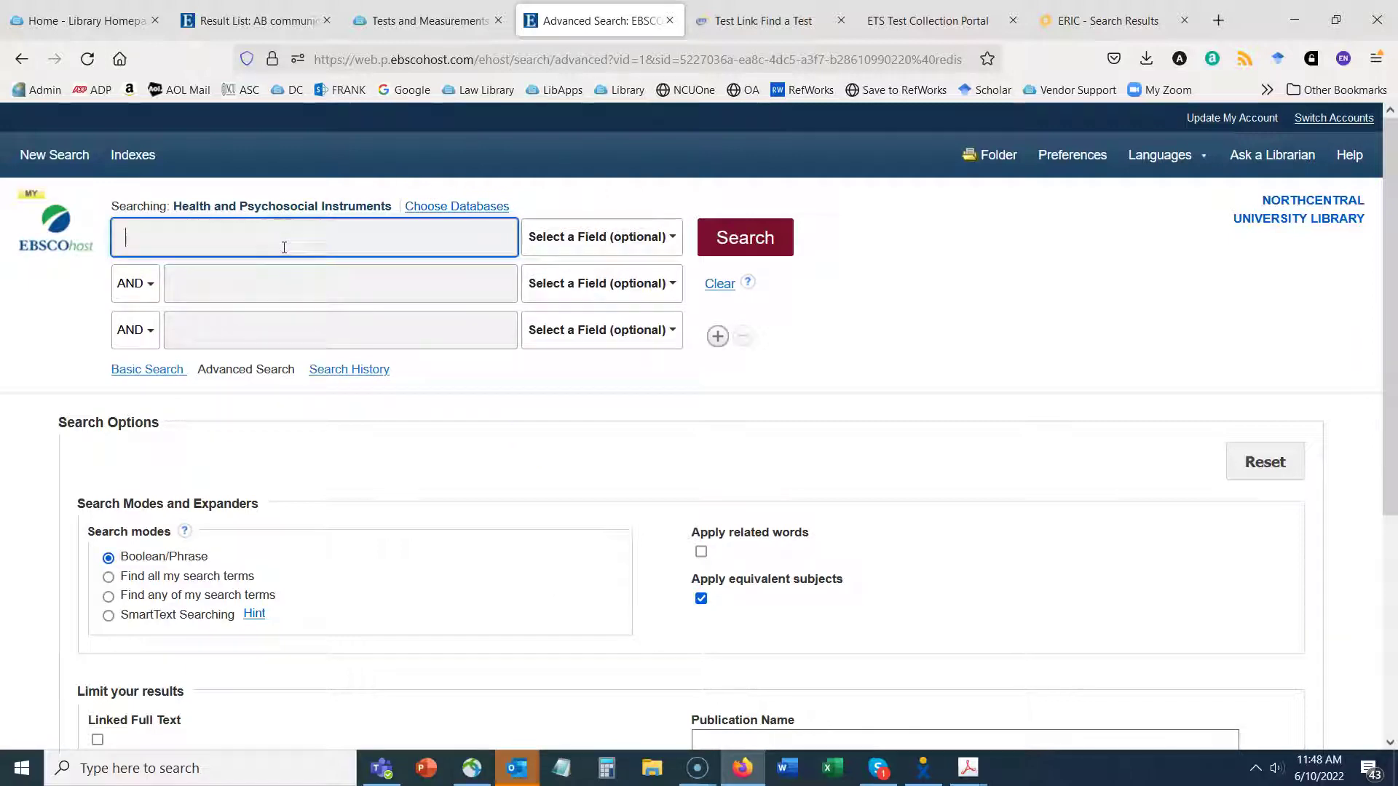
Run an advanced search in Health and Psychosocial Instruments for stress AND burnout AND survey.
text(stress)
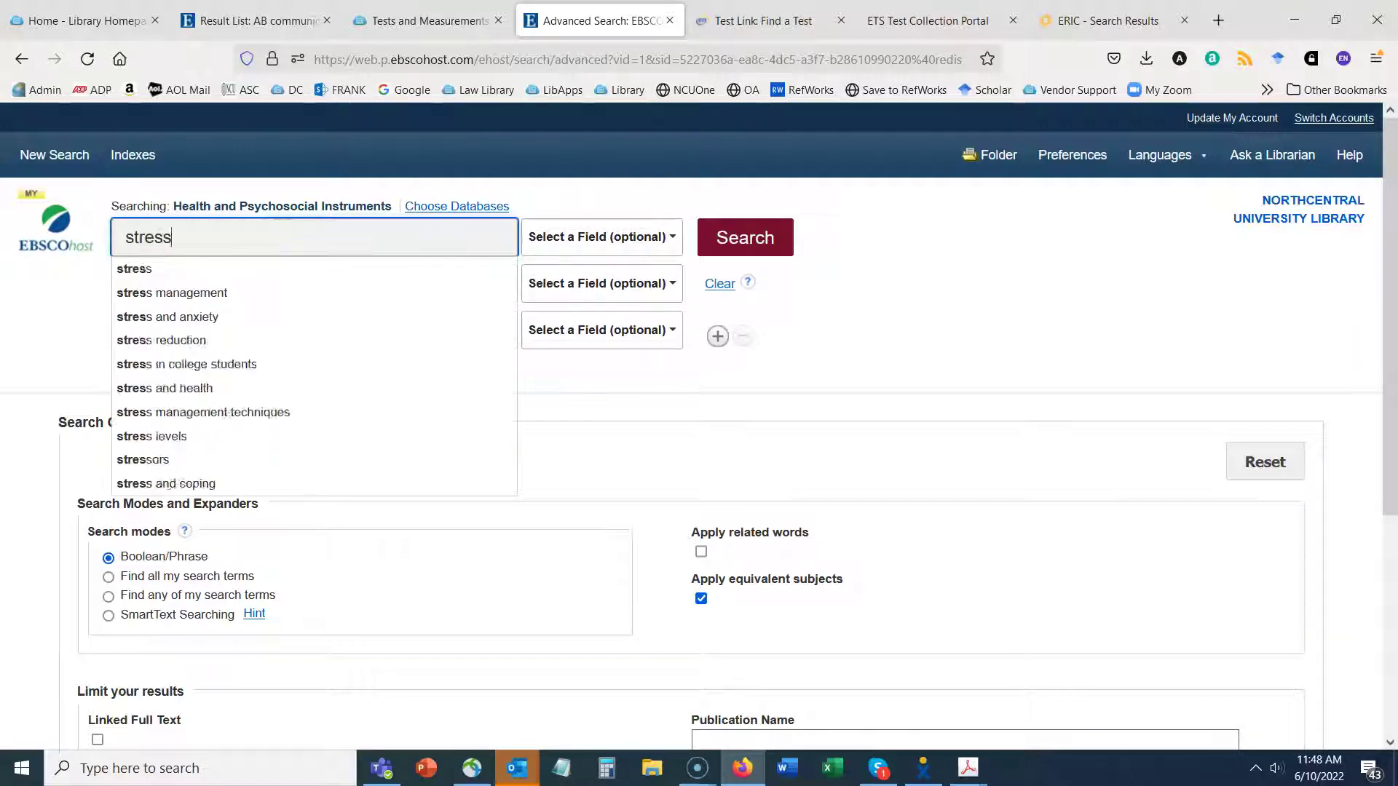
key(Tab)
key(Tab)
key(Tab)
text(burnout)
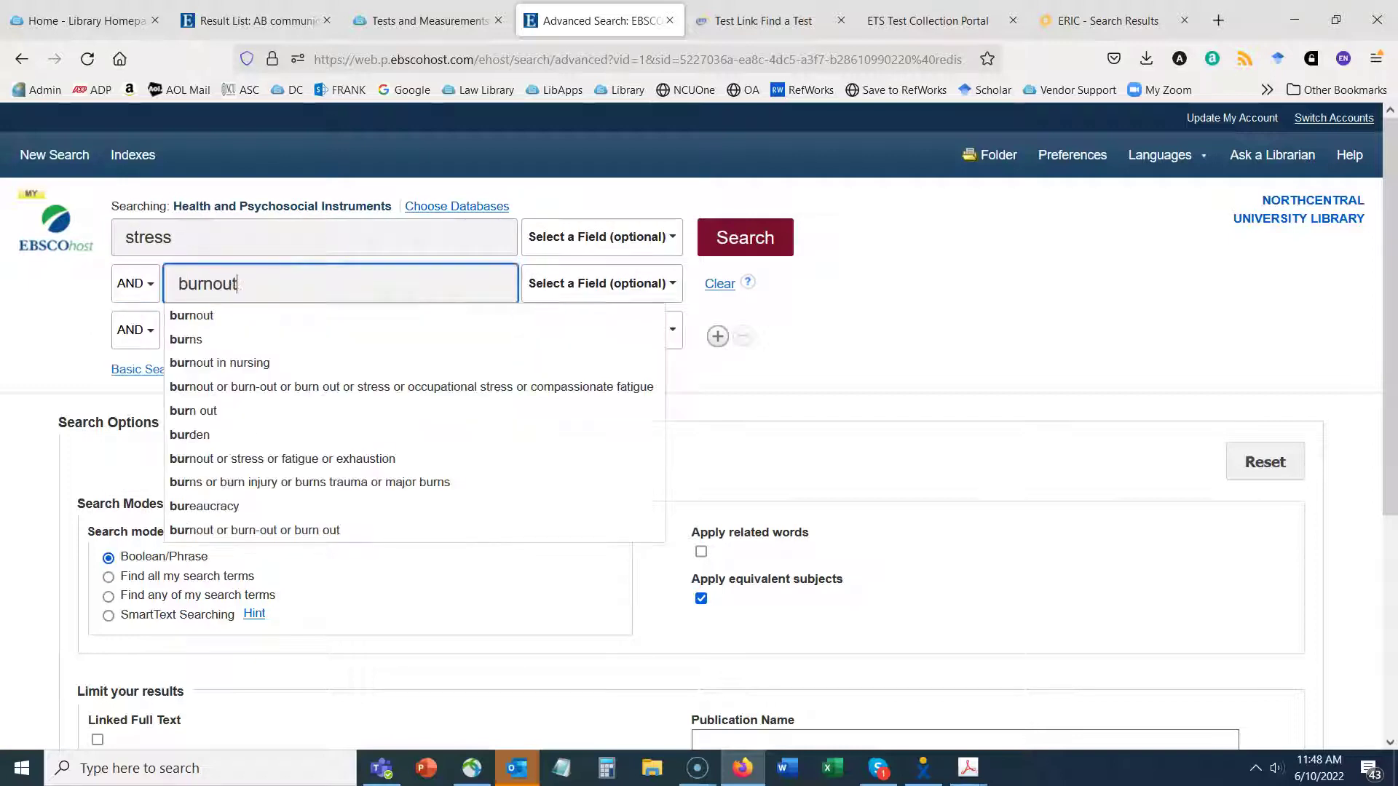
key(Tab)
key(Tab)
key(Tab)
text(survey)
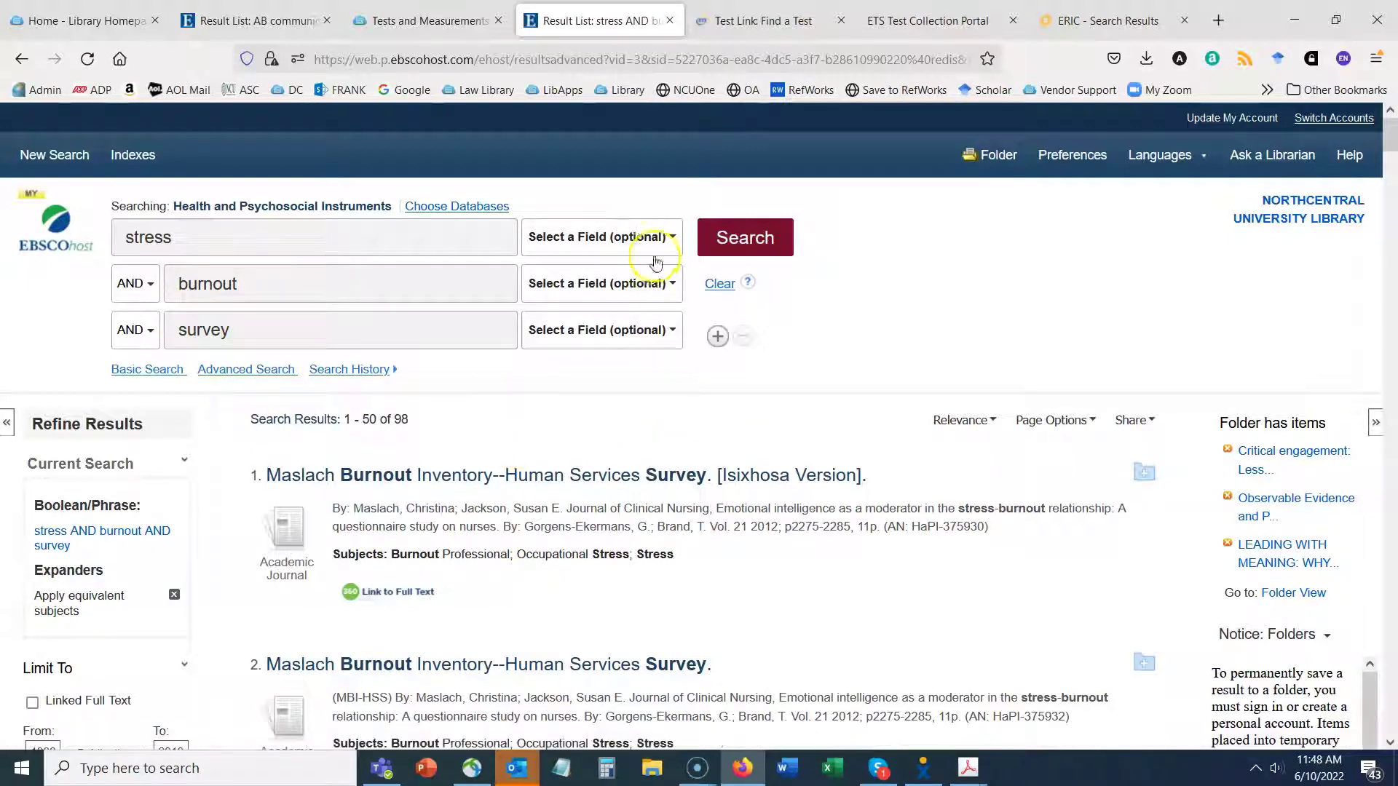
Browse the search results and open the Maslach Burnout Inventory--General Survey record that offers PDF full text.
scroll(619, 349, down, 3)
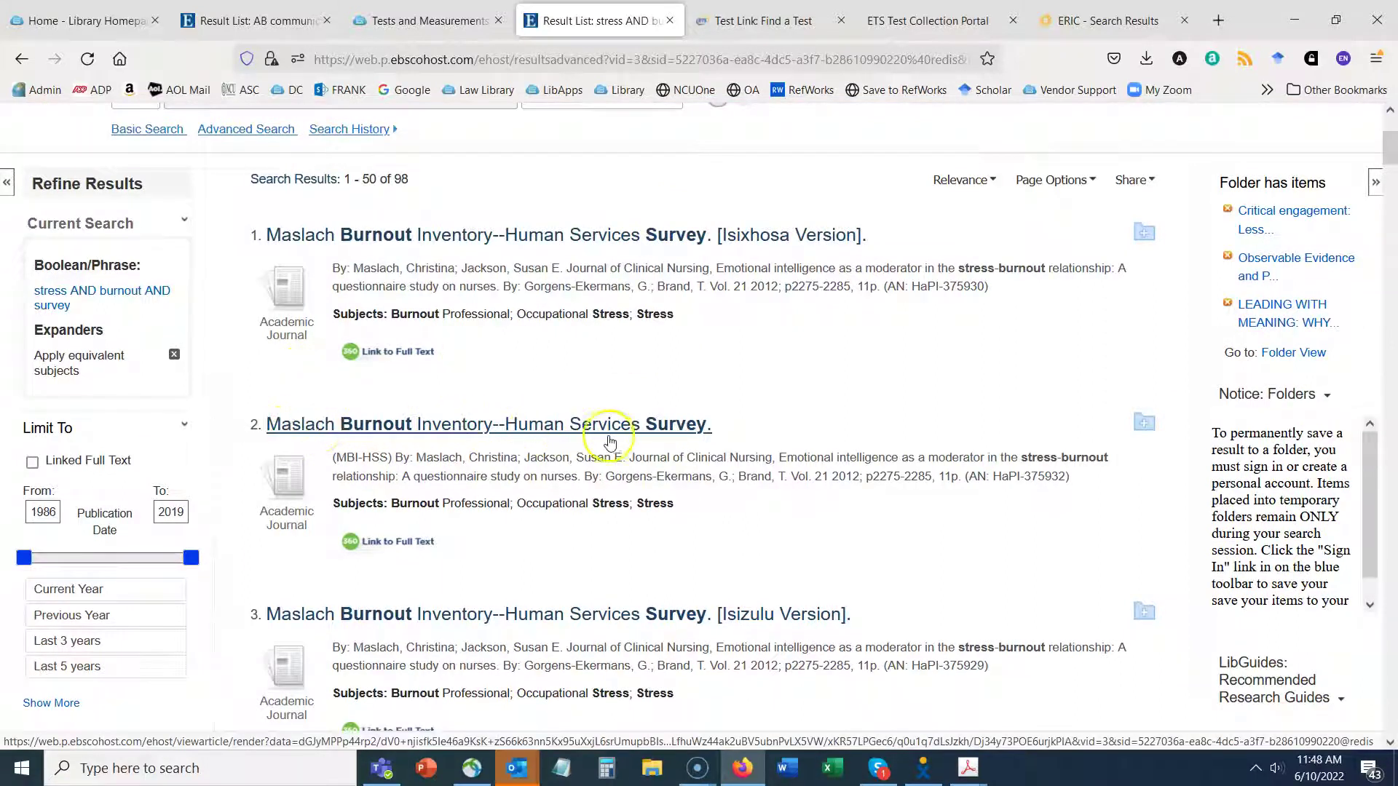
scroll(593, 437, down, 3)
scroll(578, 444, down, 14)
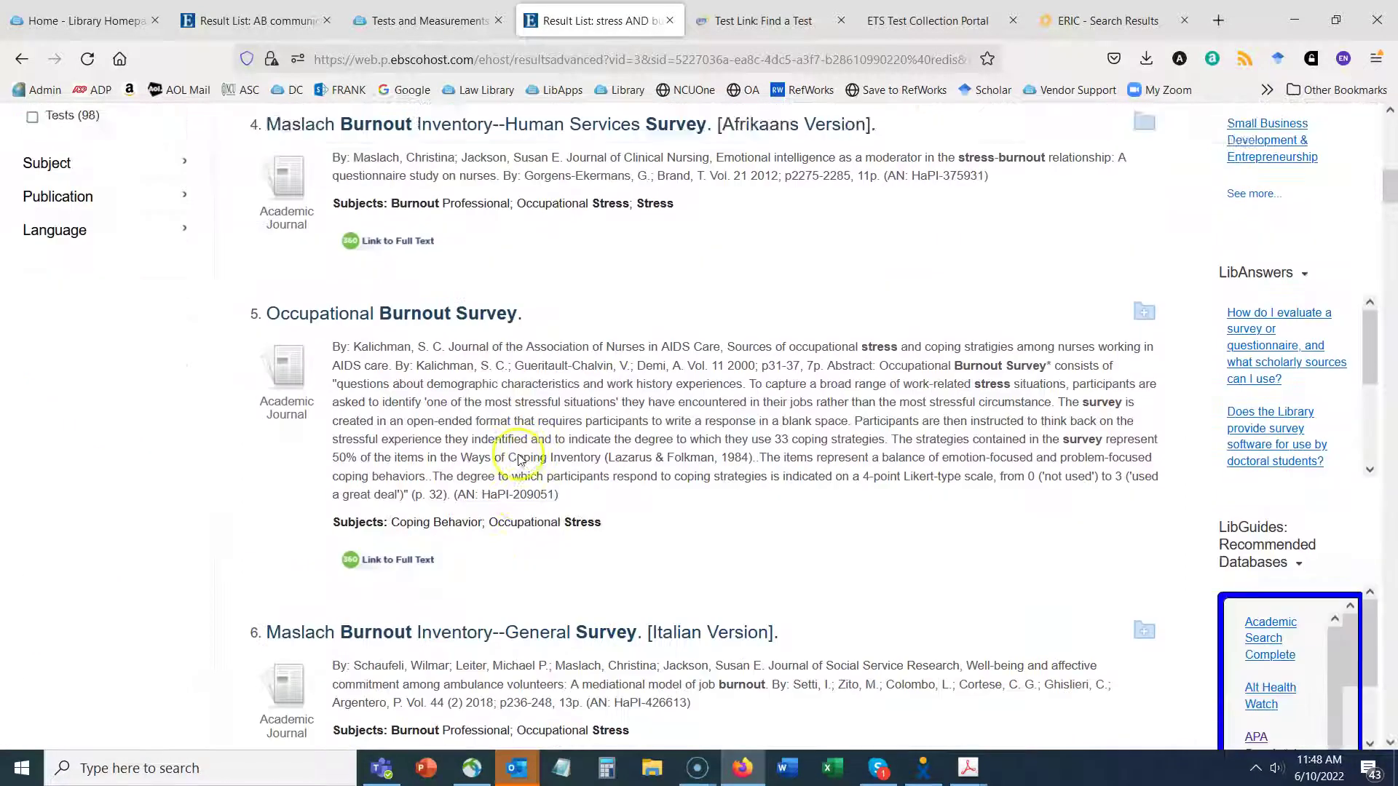
scroll(520, 462, down, 9)
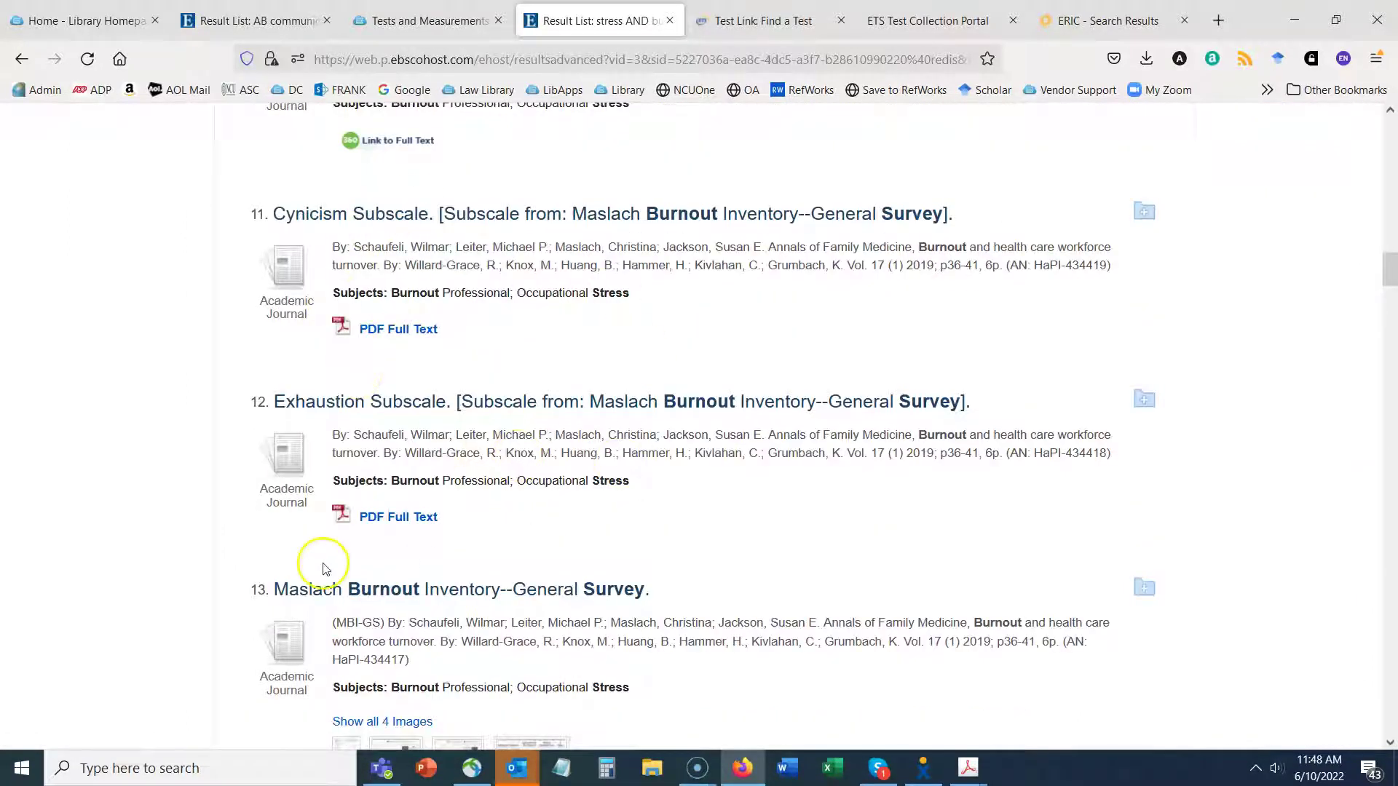
scroll(321, 571, down, 3)
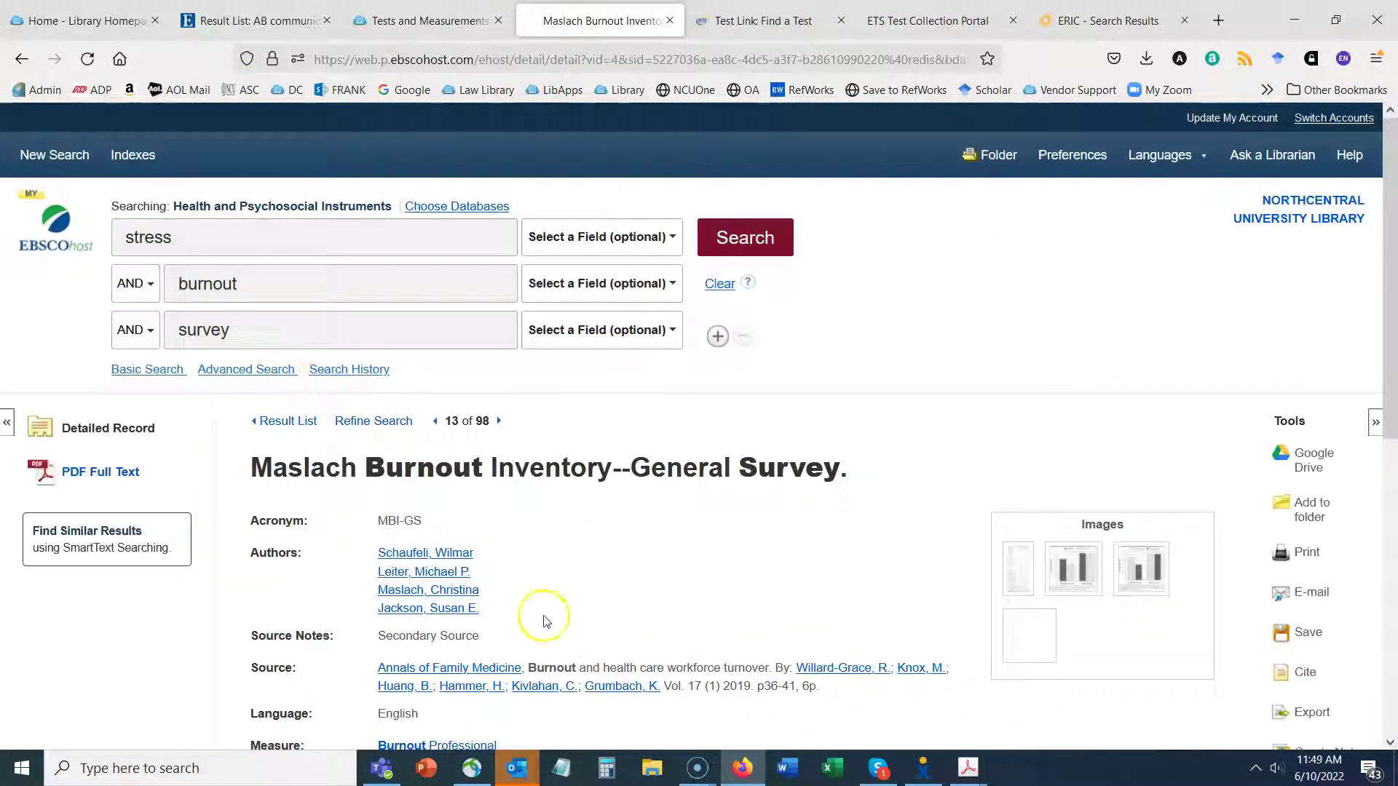
Examine the Maslach Burnout Inventory record, highlighting its References entry and its Source article citation.
scroll(790, 605, down, 6)
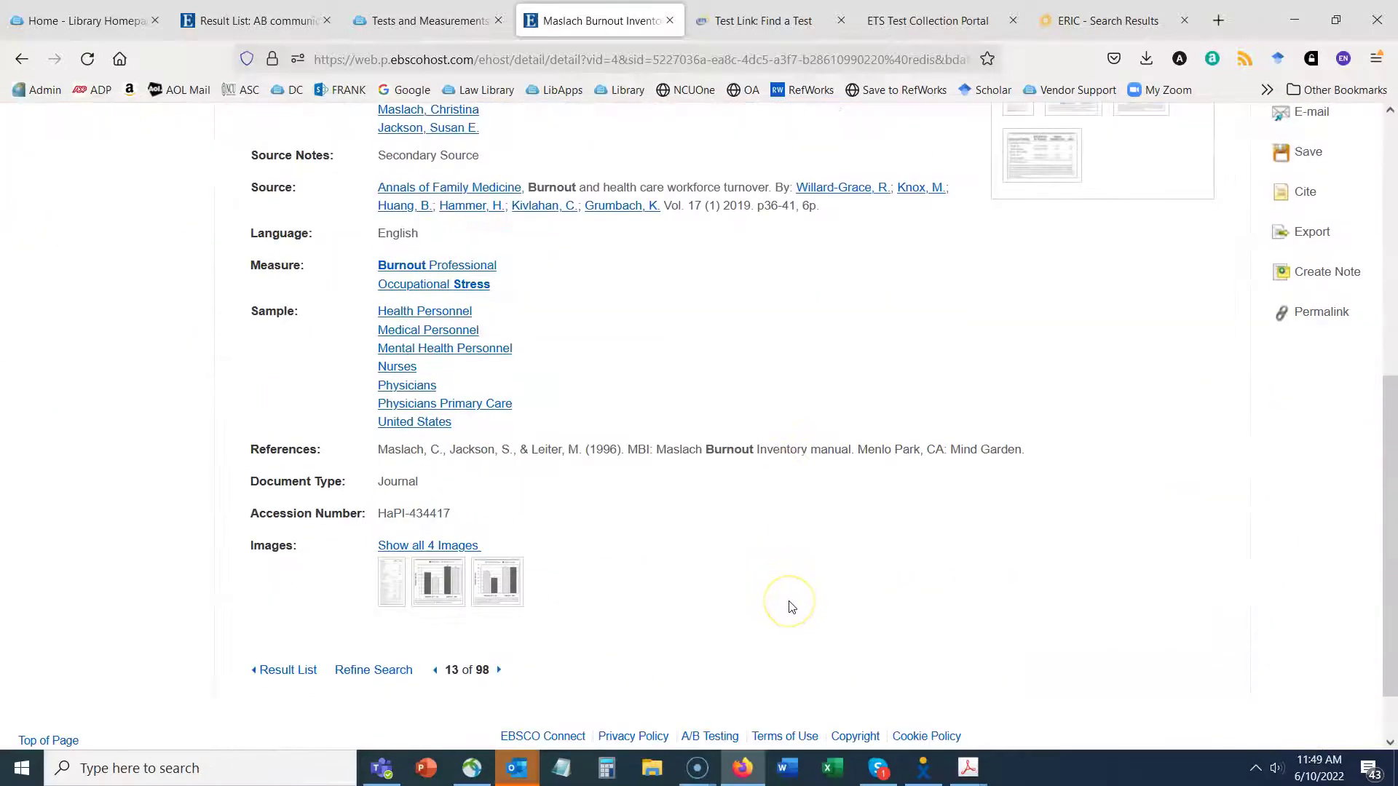
scroll(655, 629, up, 6)
scroll(466, 568, down, 6)
click(382, 451)
drag(381, 451, 1067, 459)
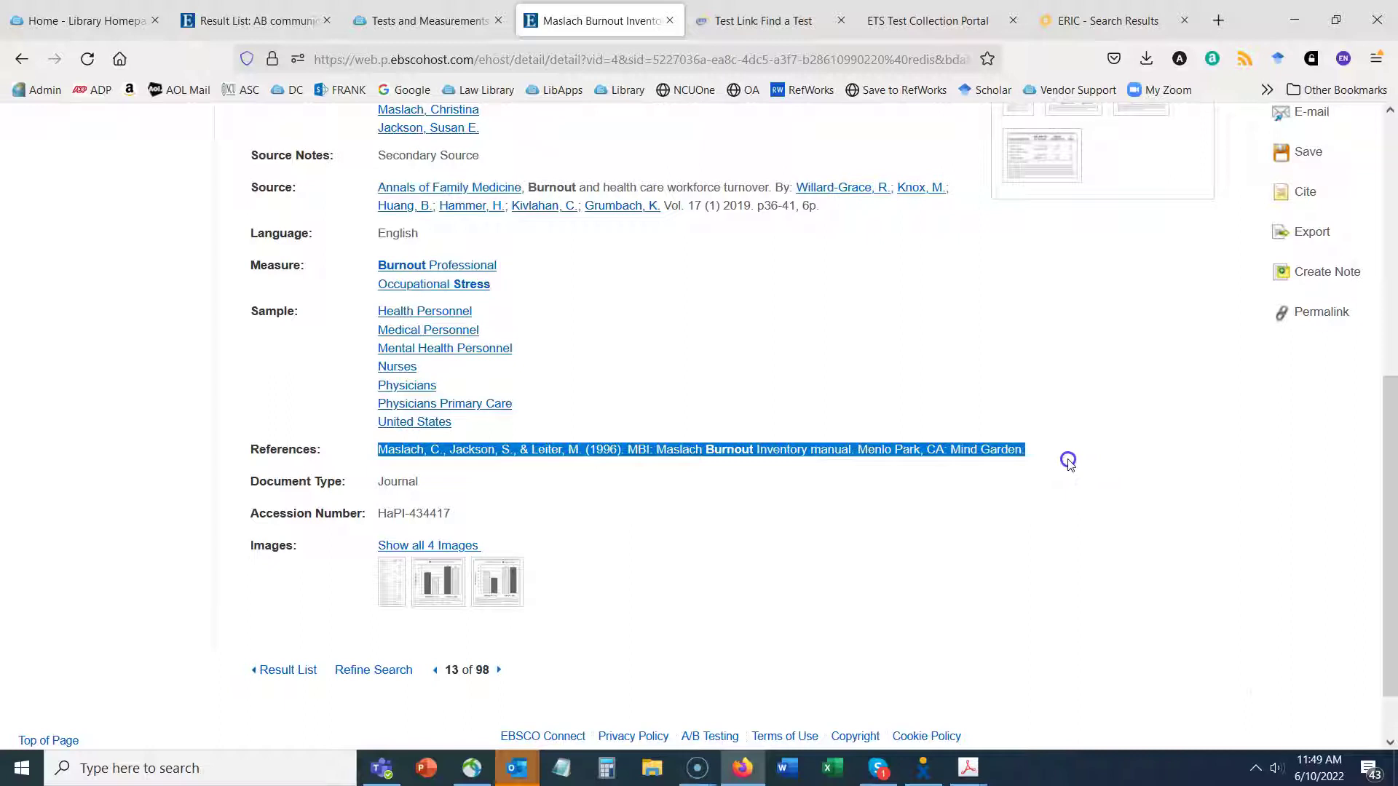
click(1062, 543)
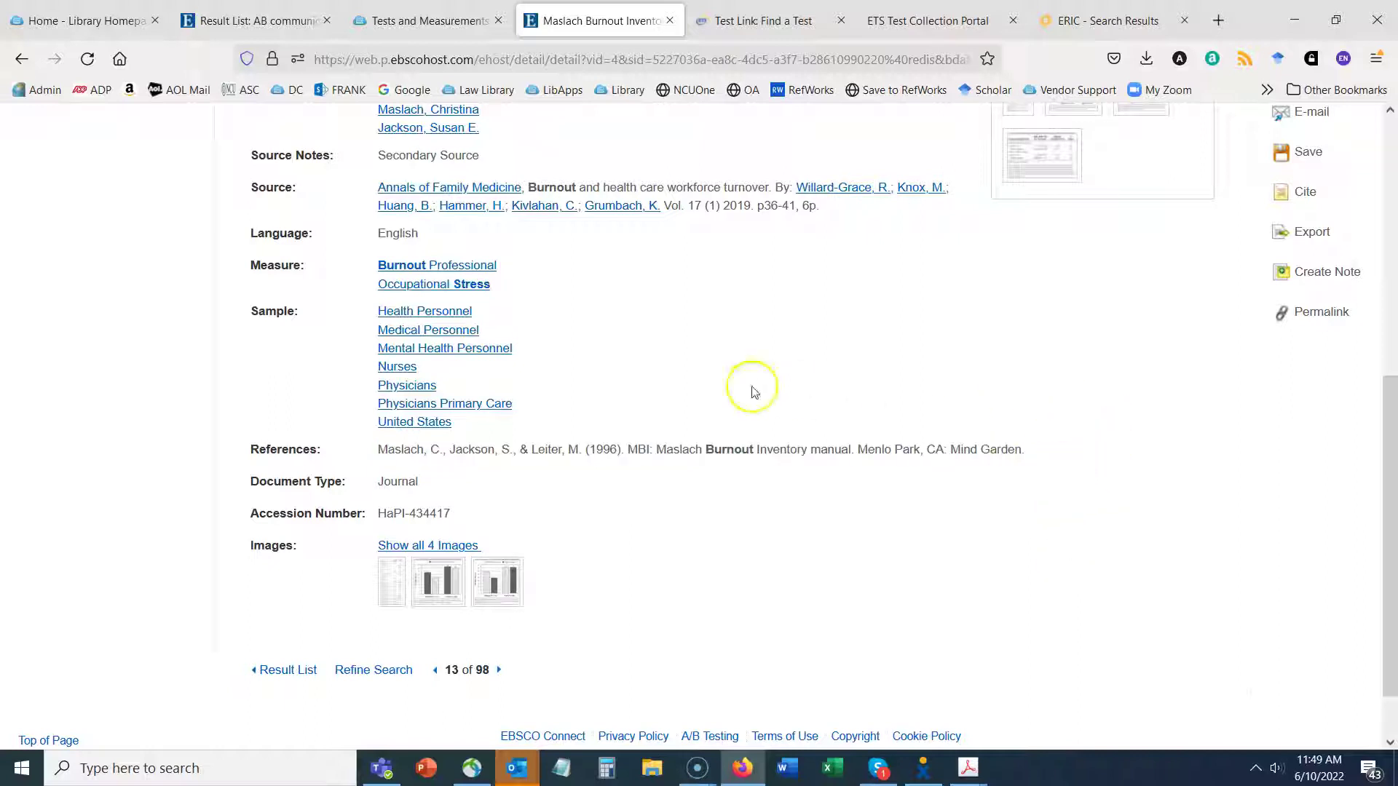
scroll(724, 579, up, 3)
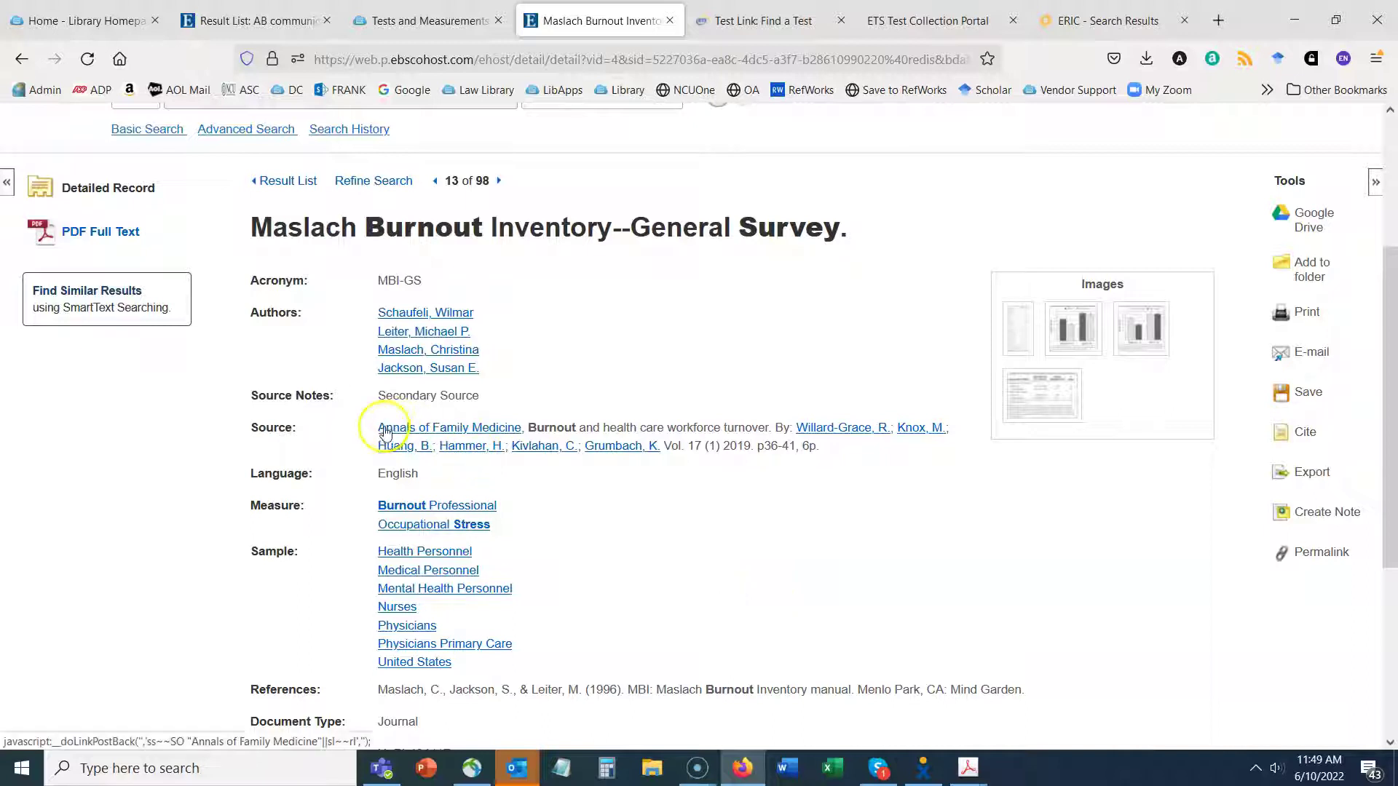
drag(373, 435, 873, 460)
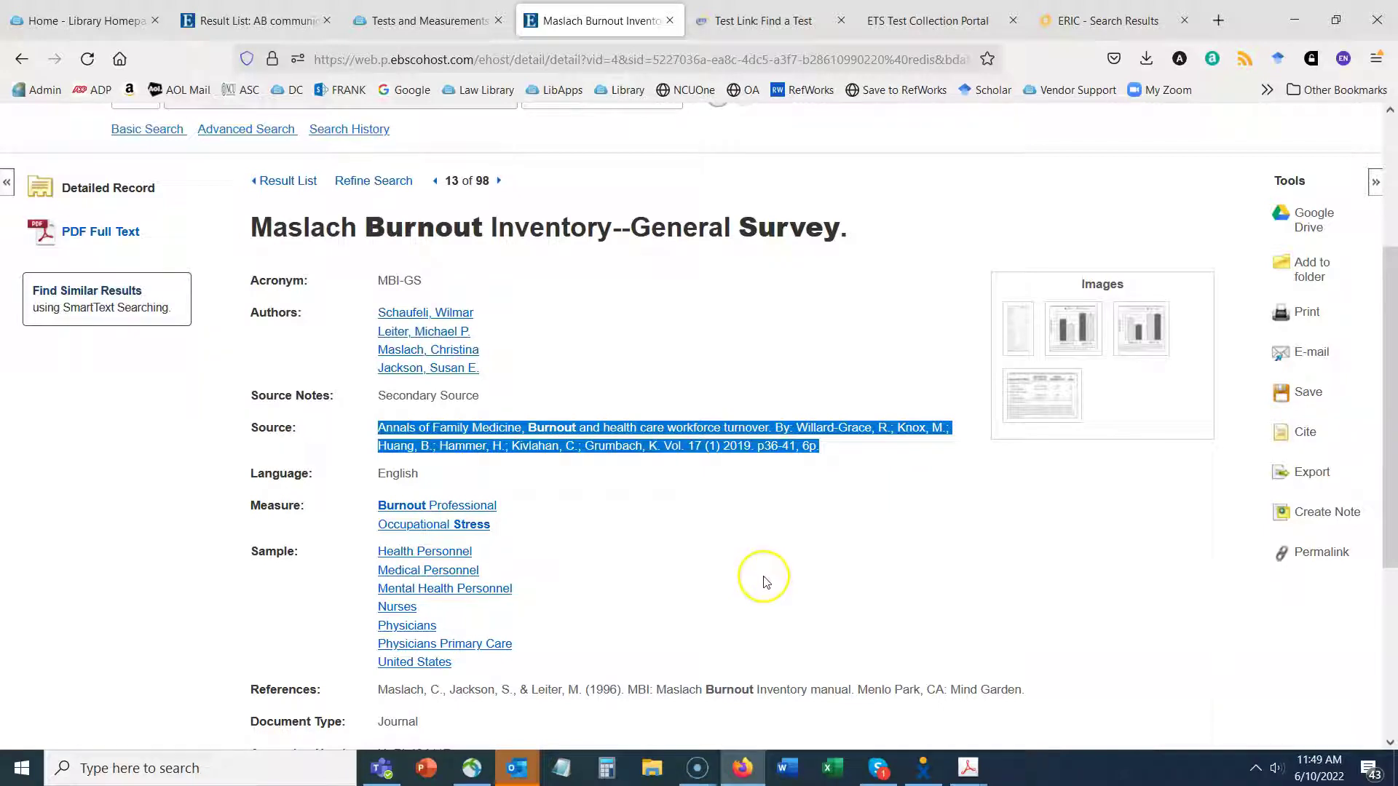
Open the source article's PDF full text as ContentServer-4.pdf, view its first page and close it.
click(110, 233)
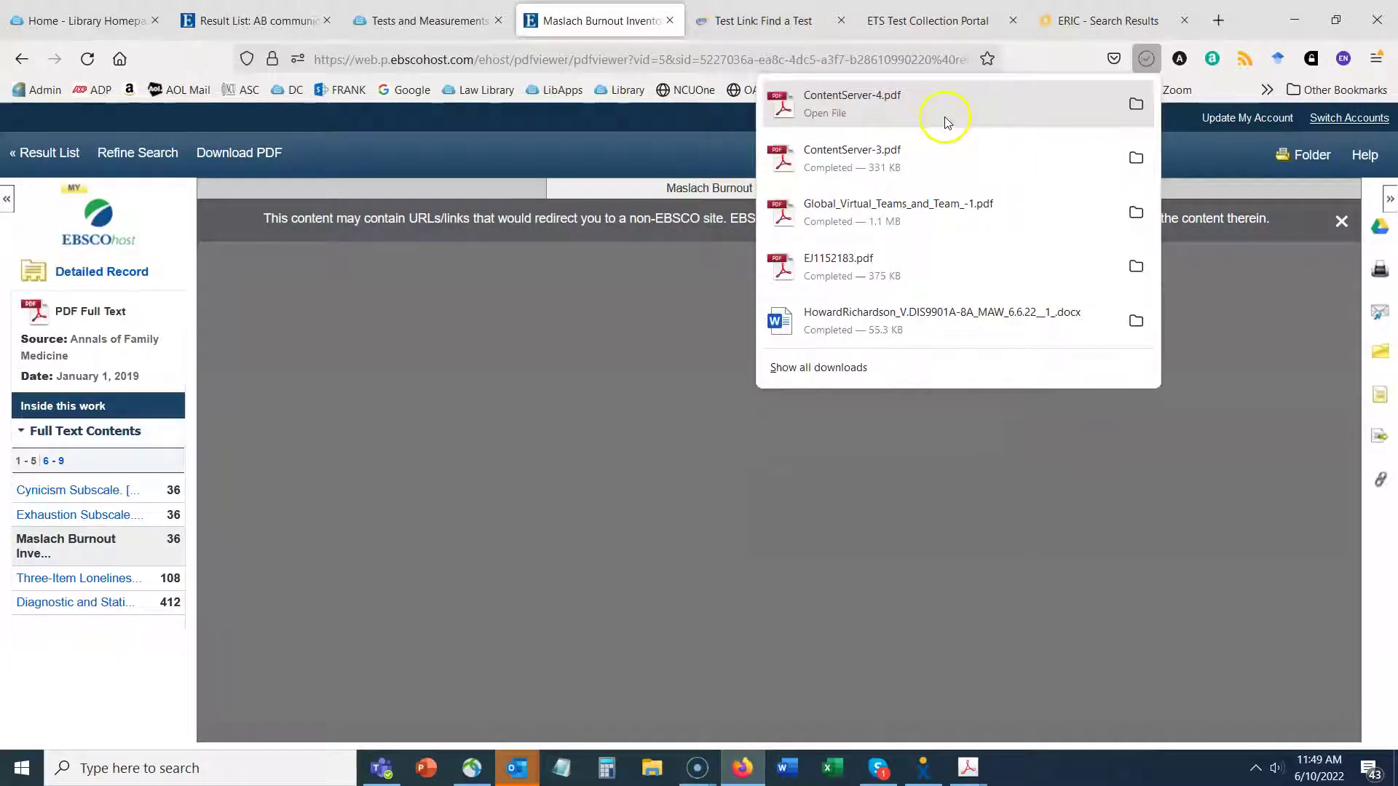
click(945, 121)
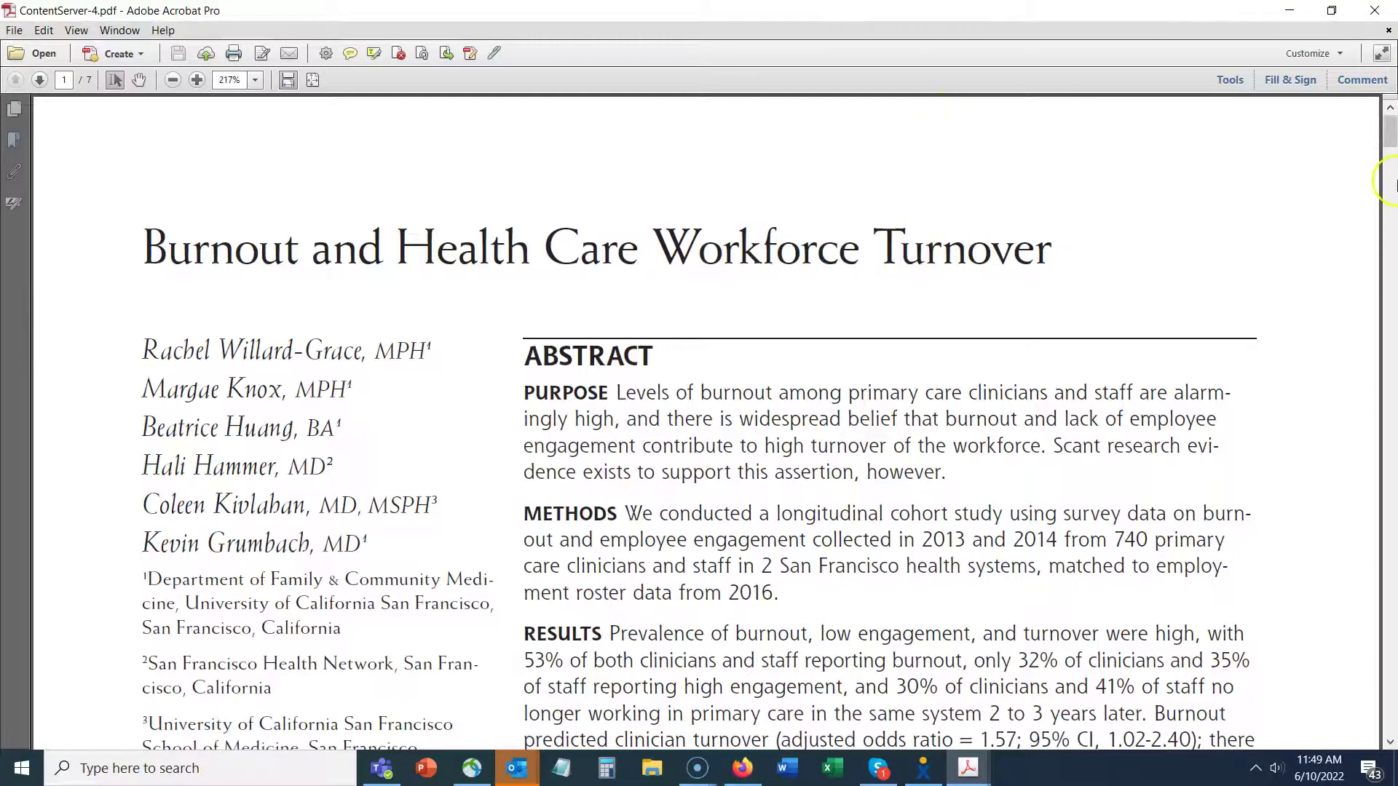
drag(1390, 128, 1391, 65)
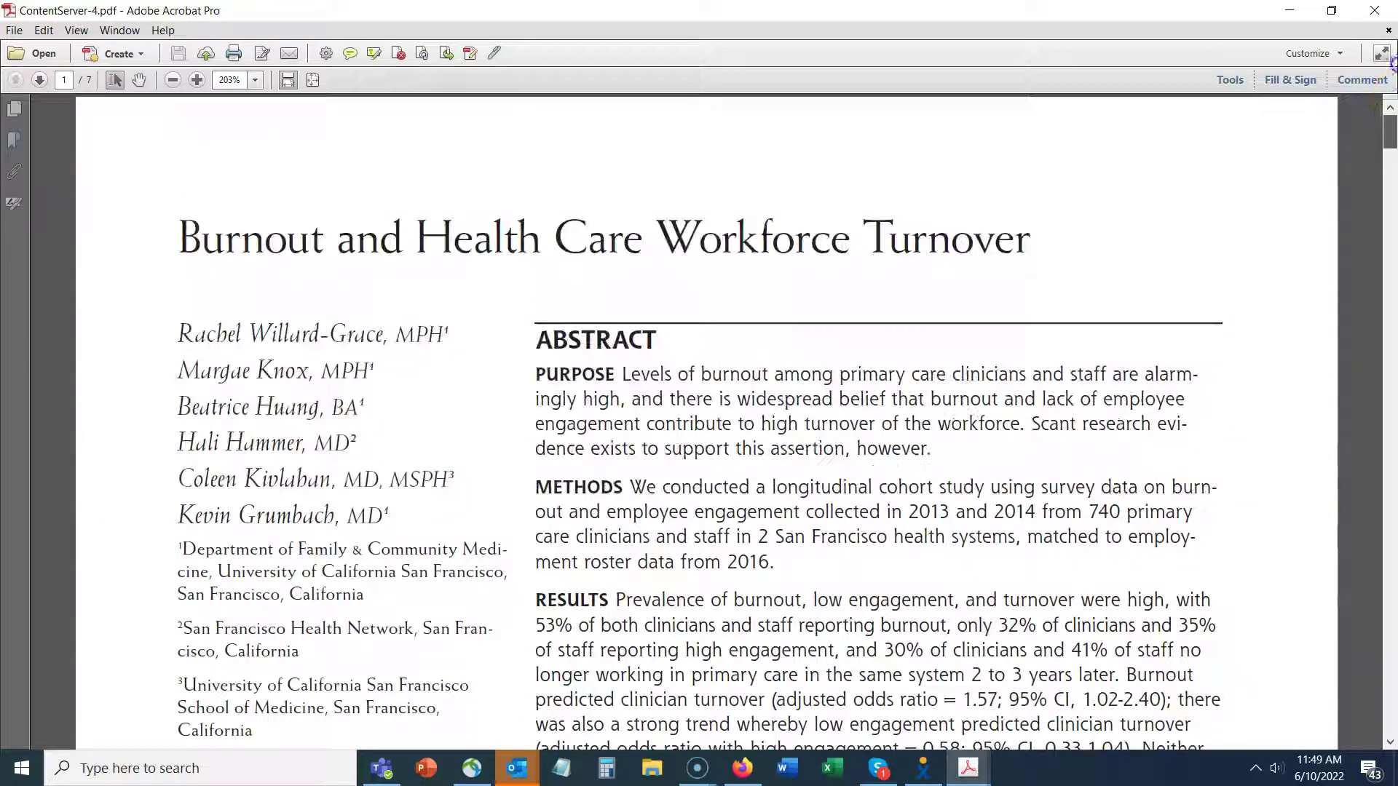
click(1374, 10)
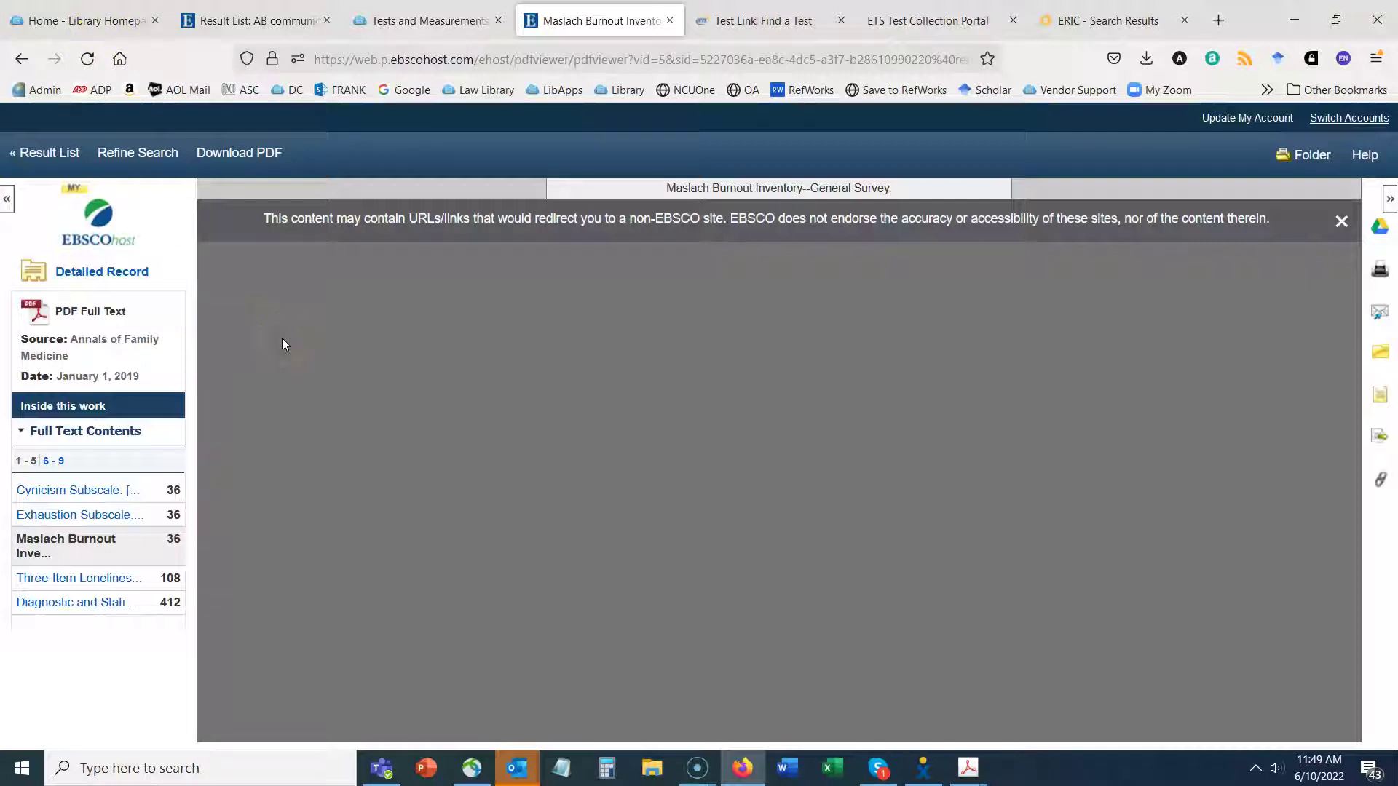
Return to the Tests and Measurements guide, review the MMY with Tests in Print instructions and open that database.
click(444, 21)
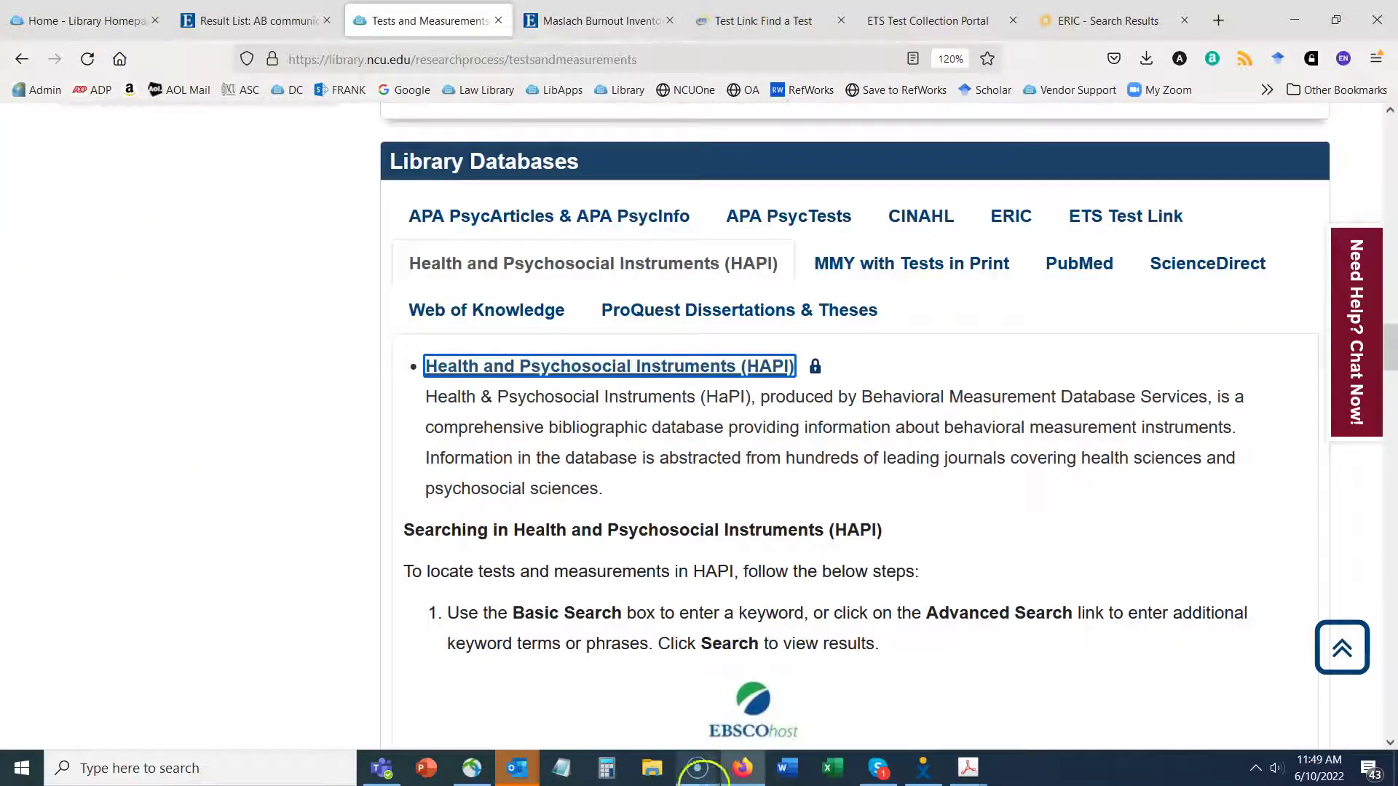
click(985, 269)
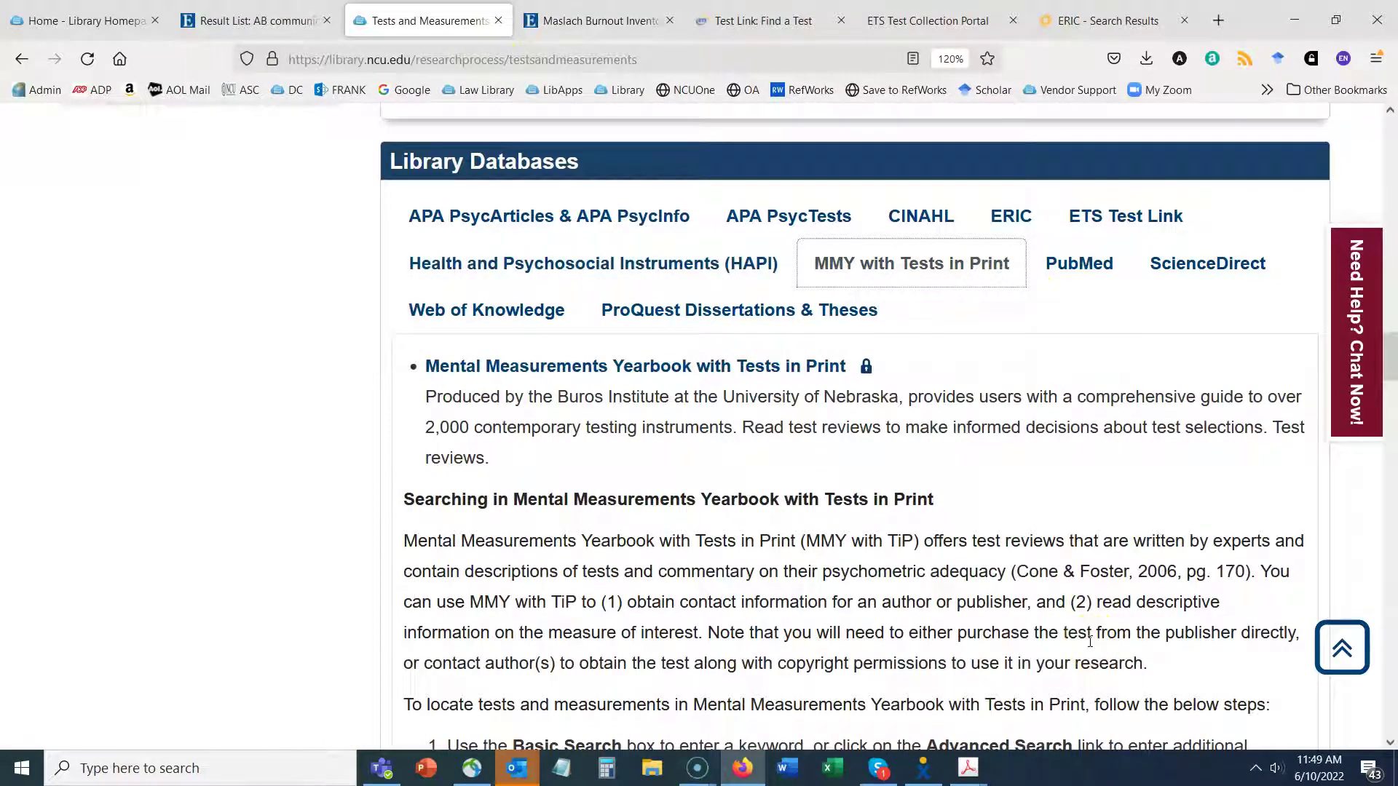
click(1090, 633)
click(509, 370)
scroll(695, 638, down, 4)
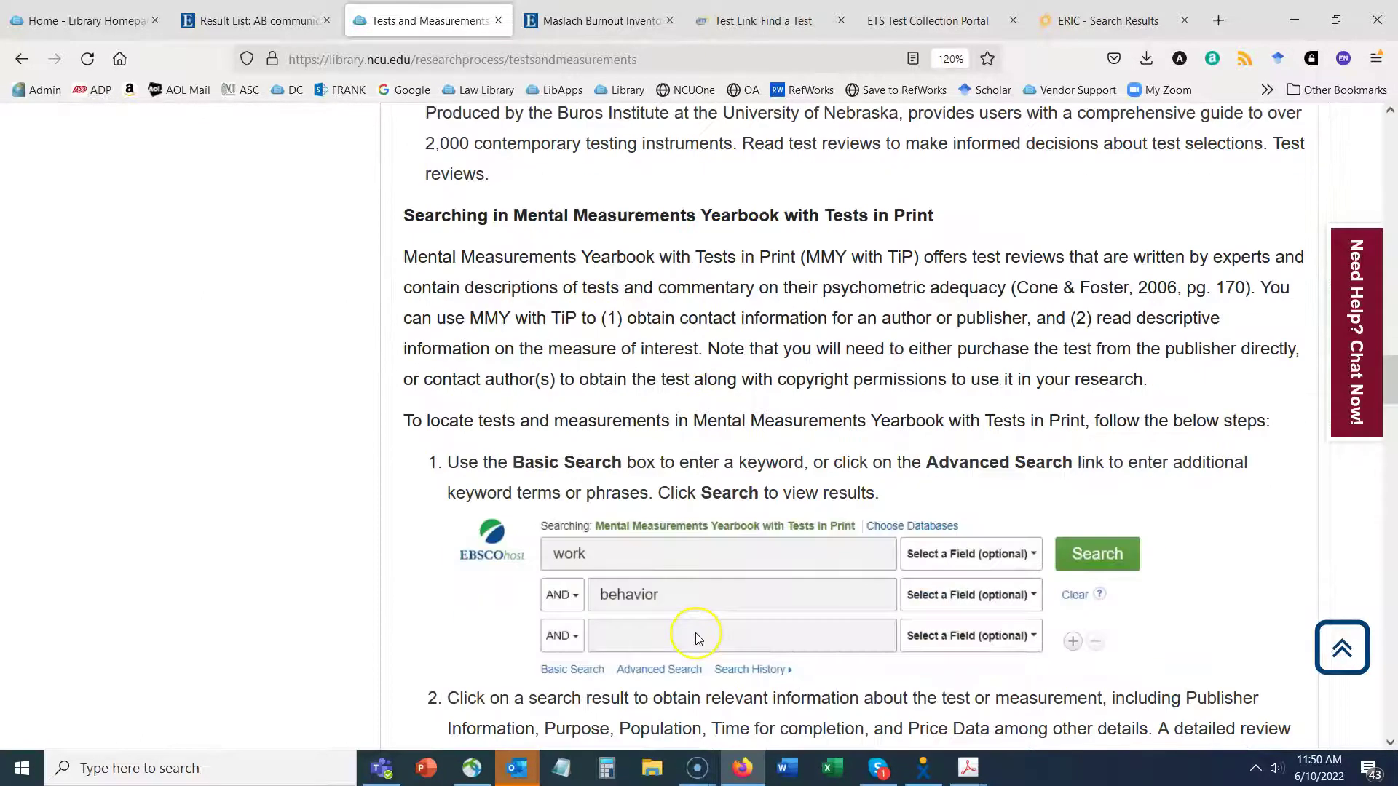
scroll(695, 634, up, 4)
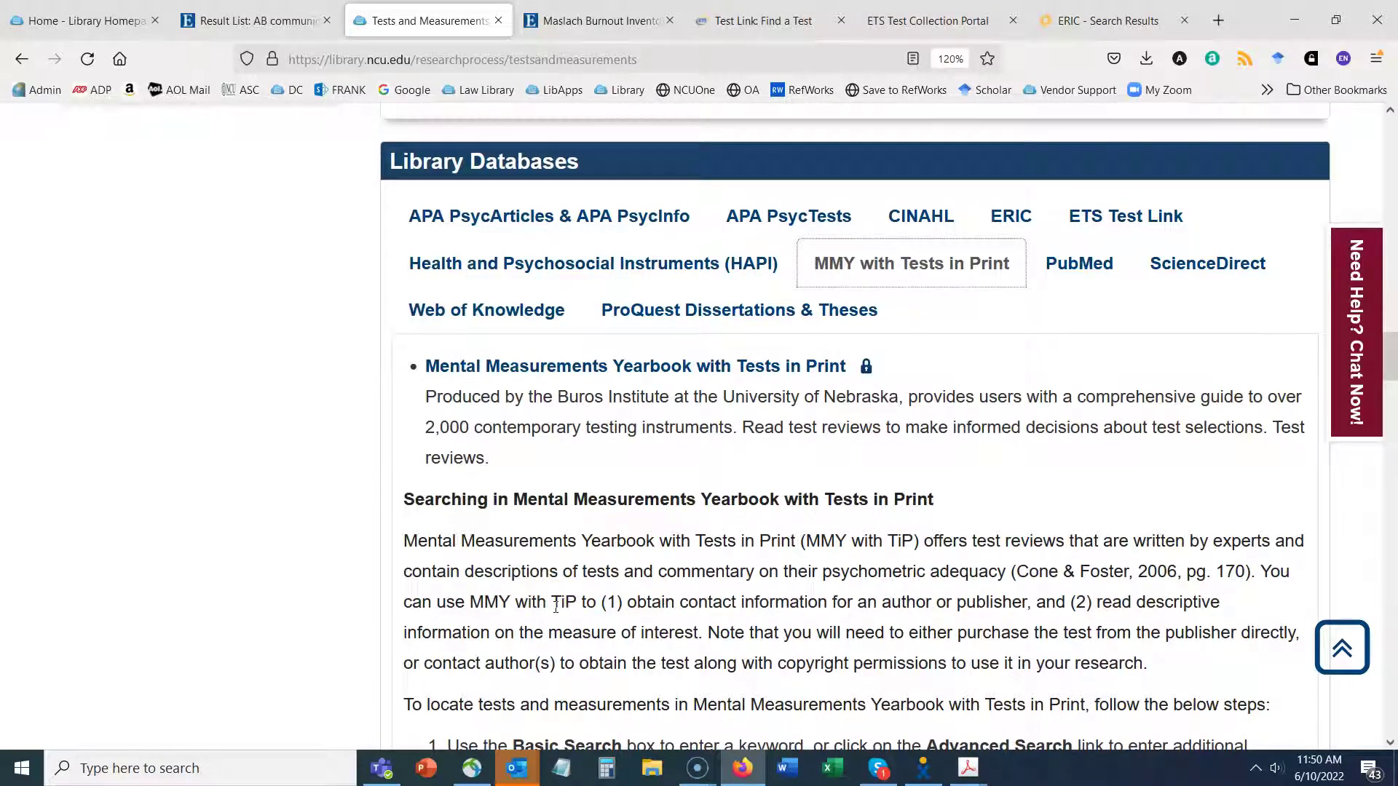
click(577, 367)
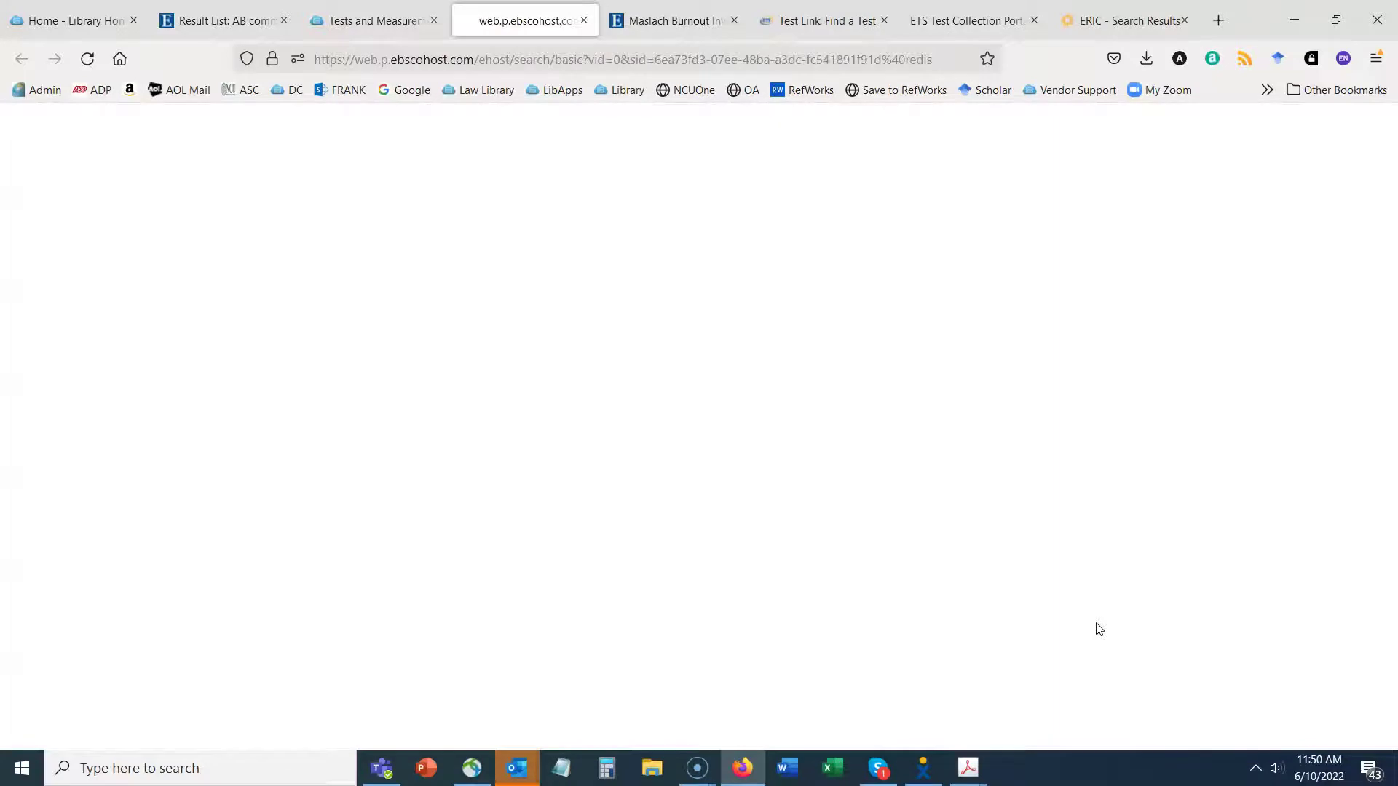
click(582, 452)
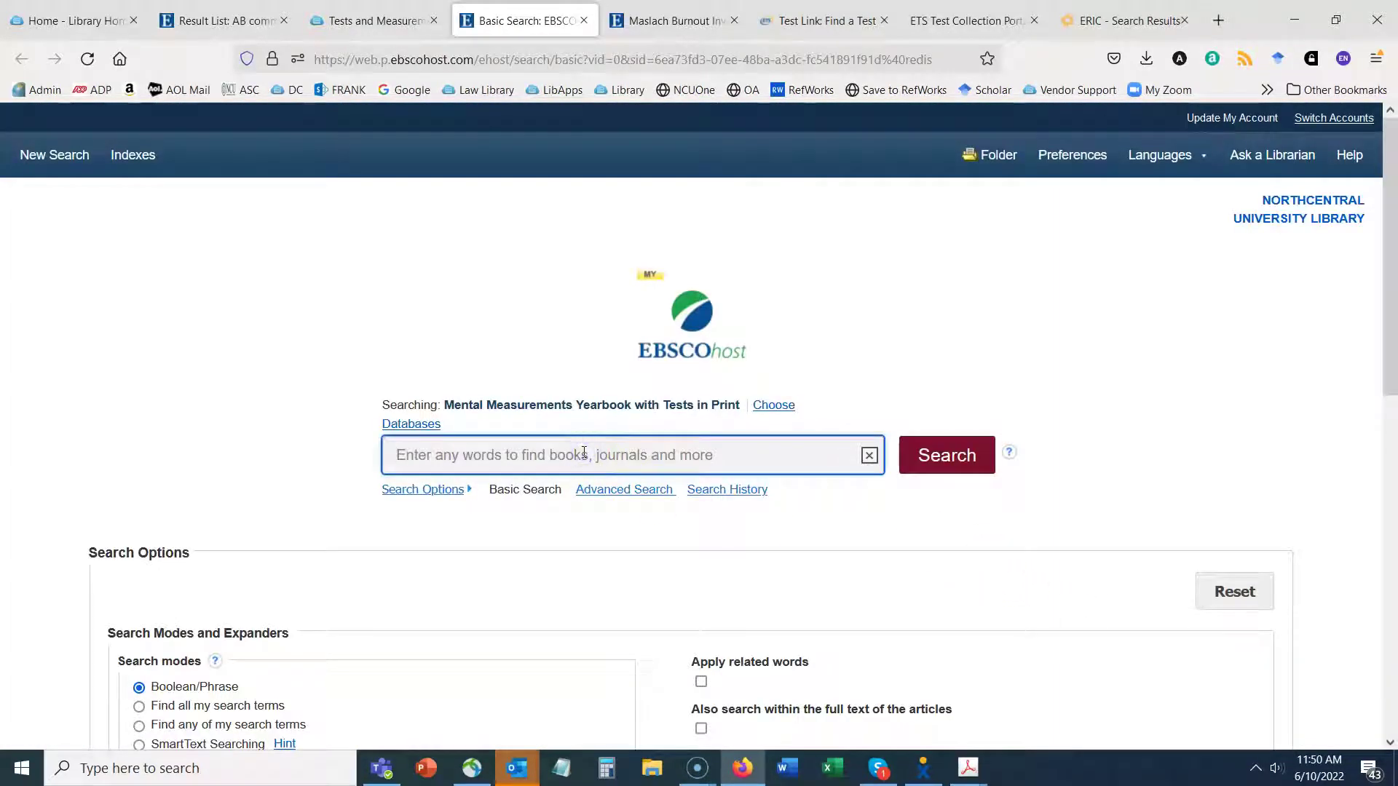
text(stress)
key(BackSpace)
key(BackSpace)
key(BackSpace)
key(BackSpace)
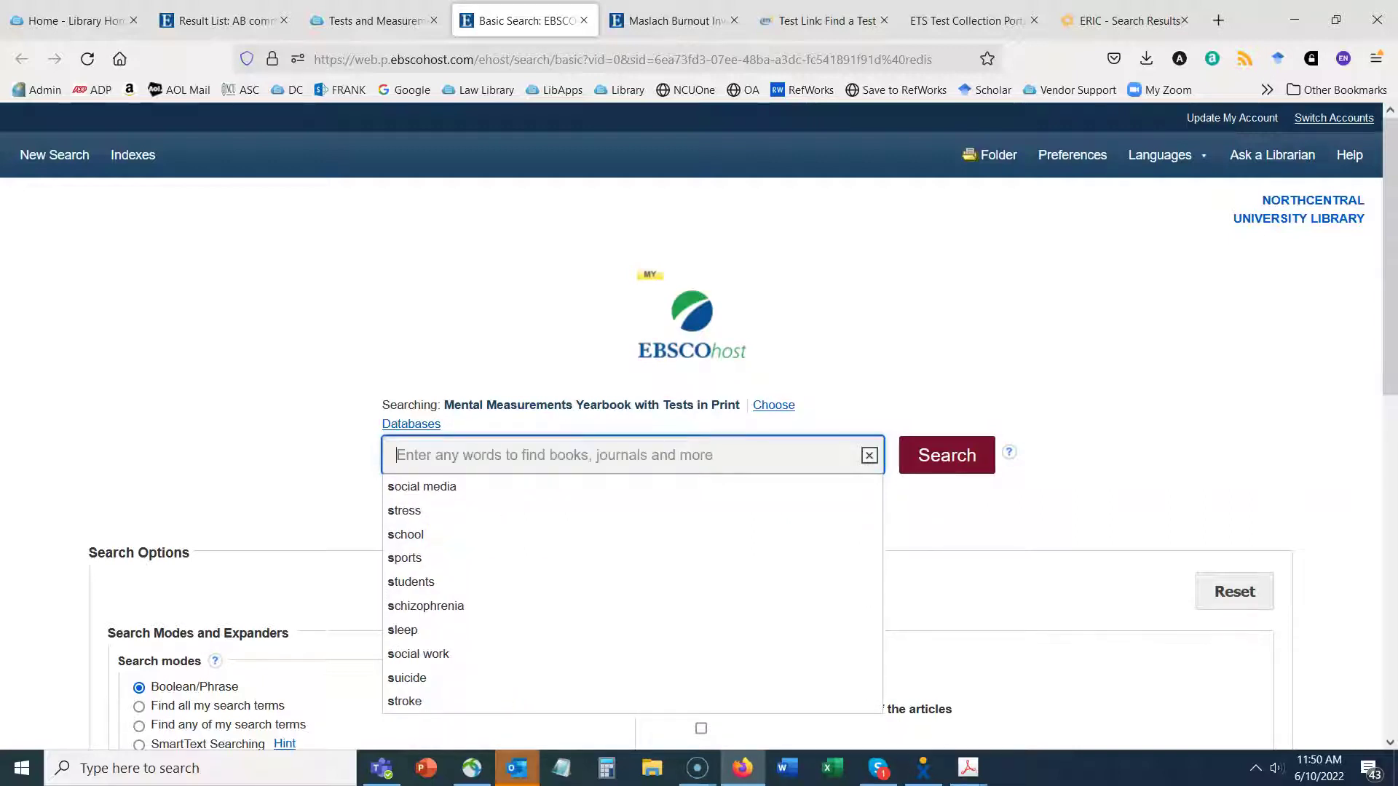
Run an advanced search in Mental Measurements Yearbook with Tests in Print for stress AND burnout.
click(655, 501)
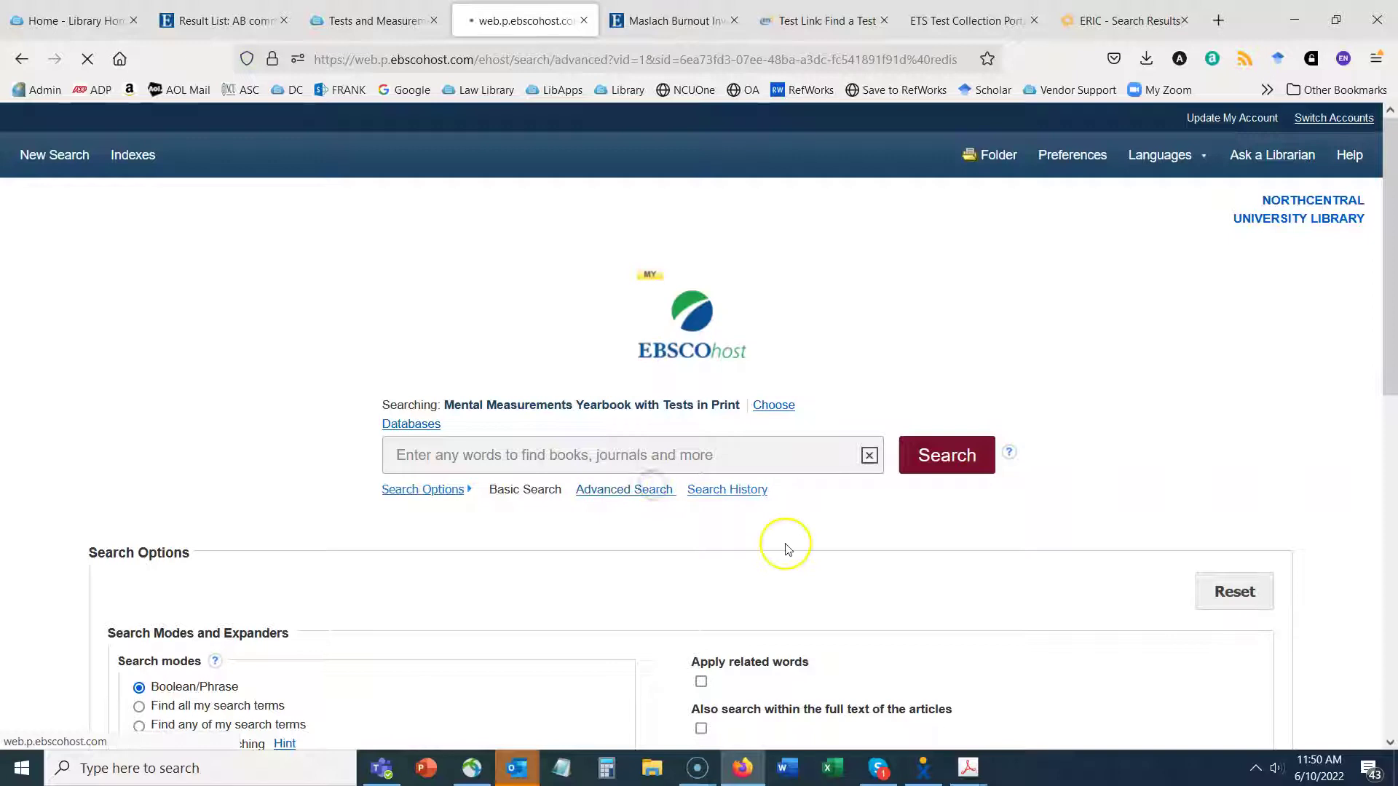
click(269, 243)
text(stress)
key(Tab)
key(Tab)
key(Tab)
text(burnout)
key(Return)
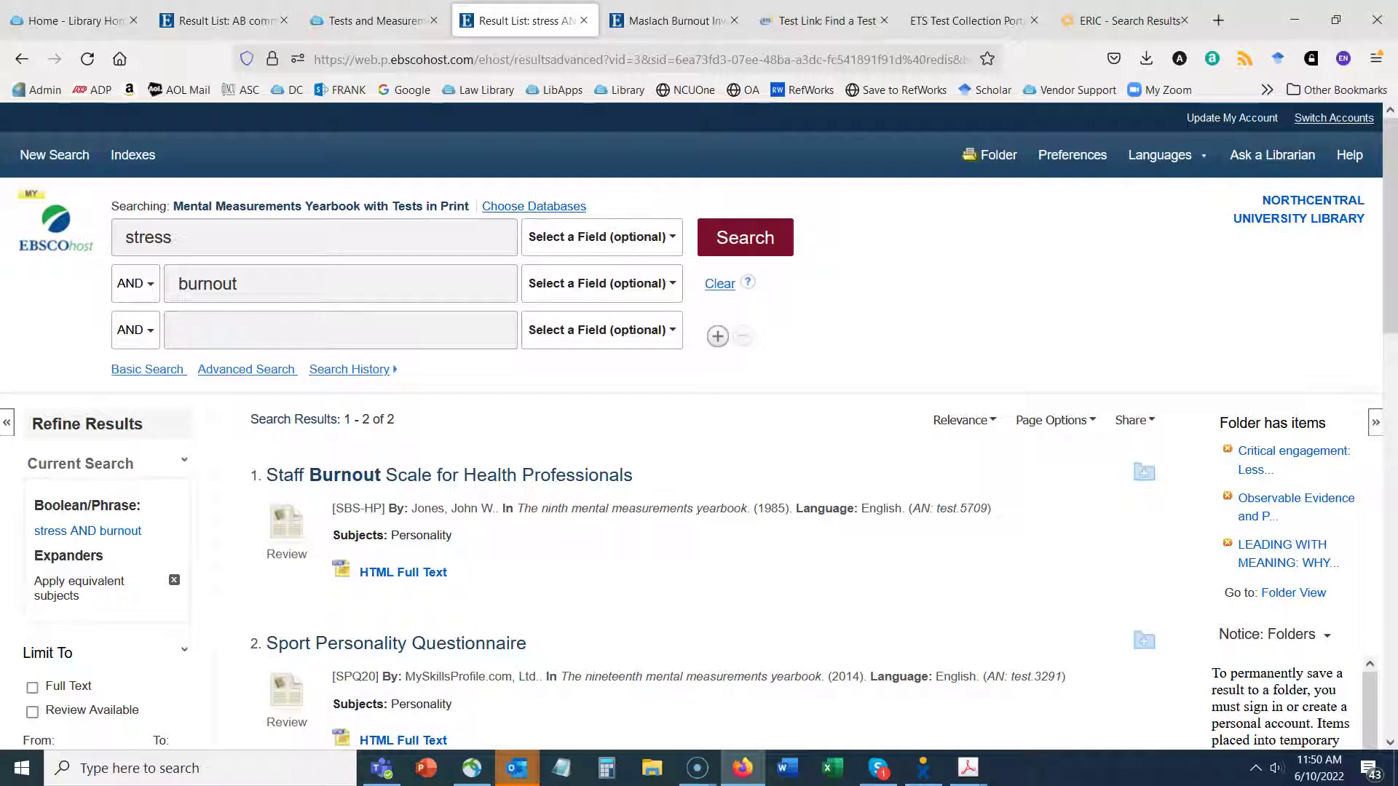
Open the Staff Burnout Scale for Health Professionals record and examine its details, including the Published Test Description.
scroll(342, 271, down, 3)
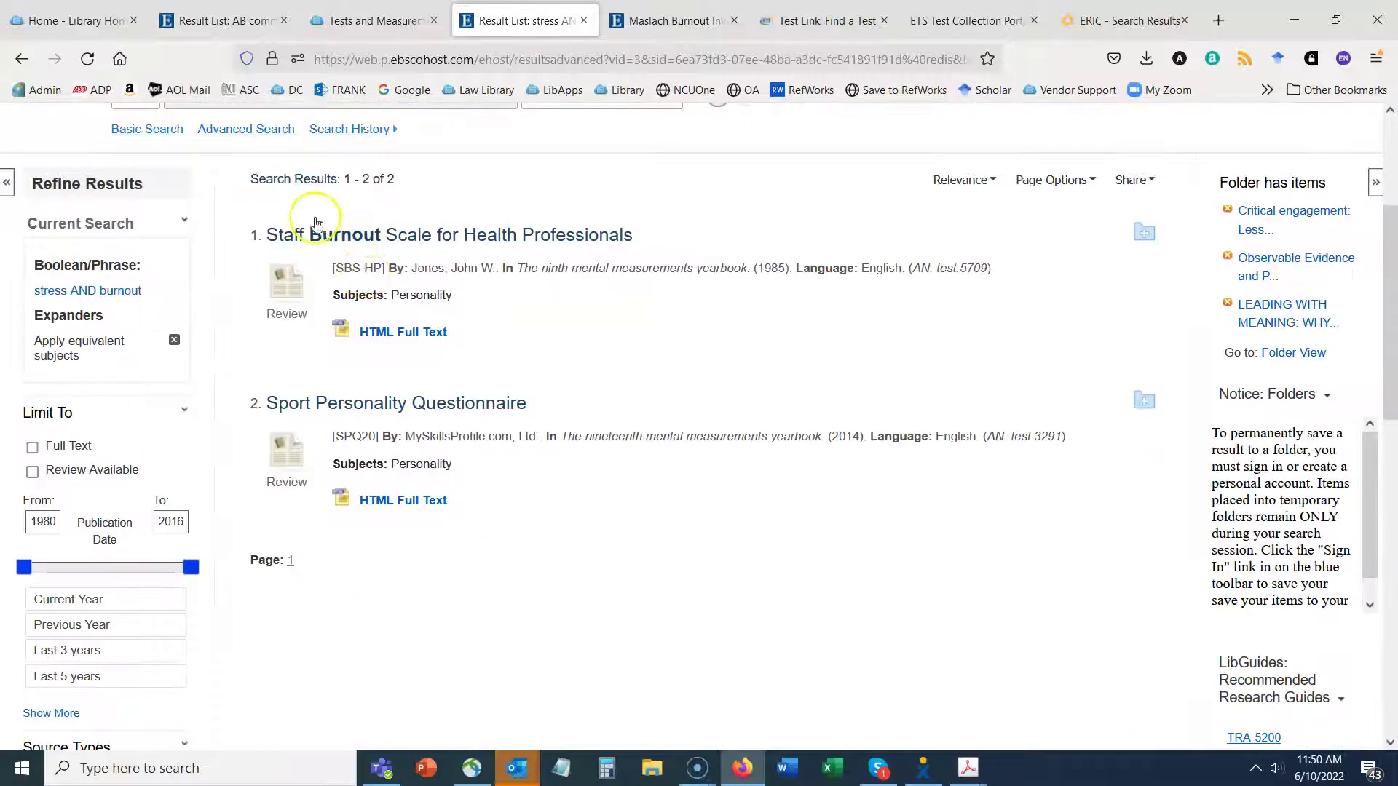
click(364, 234)
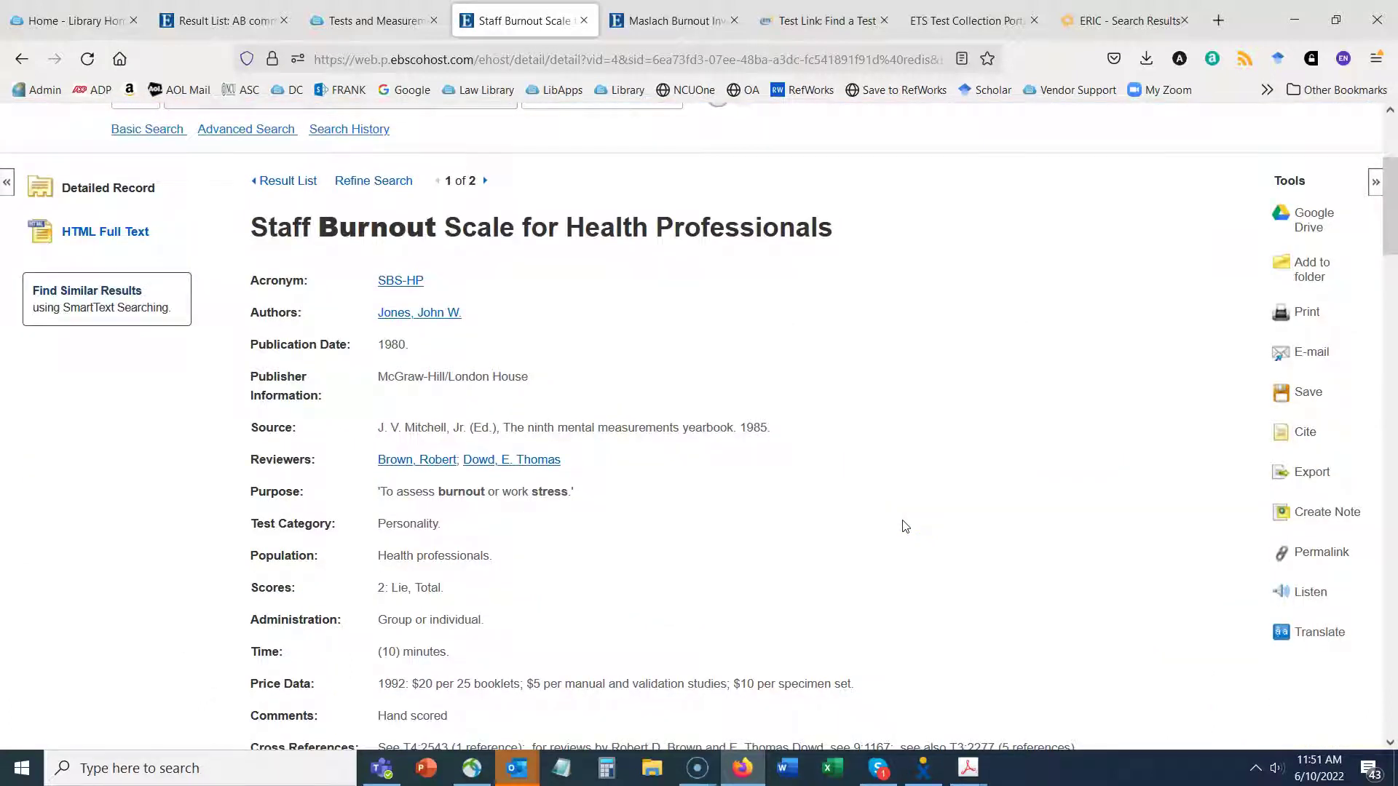
scroll(904, 526, down, 3)
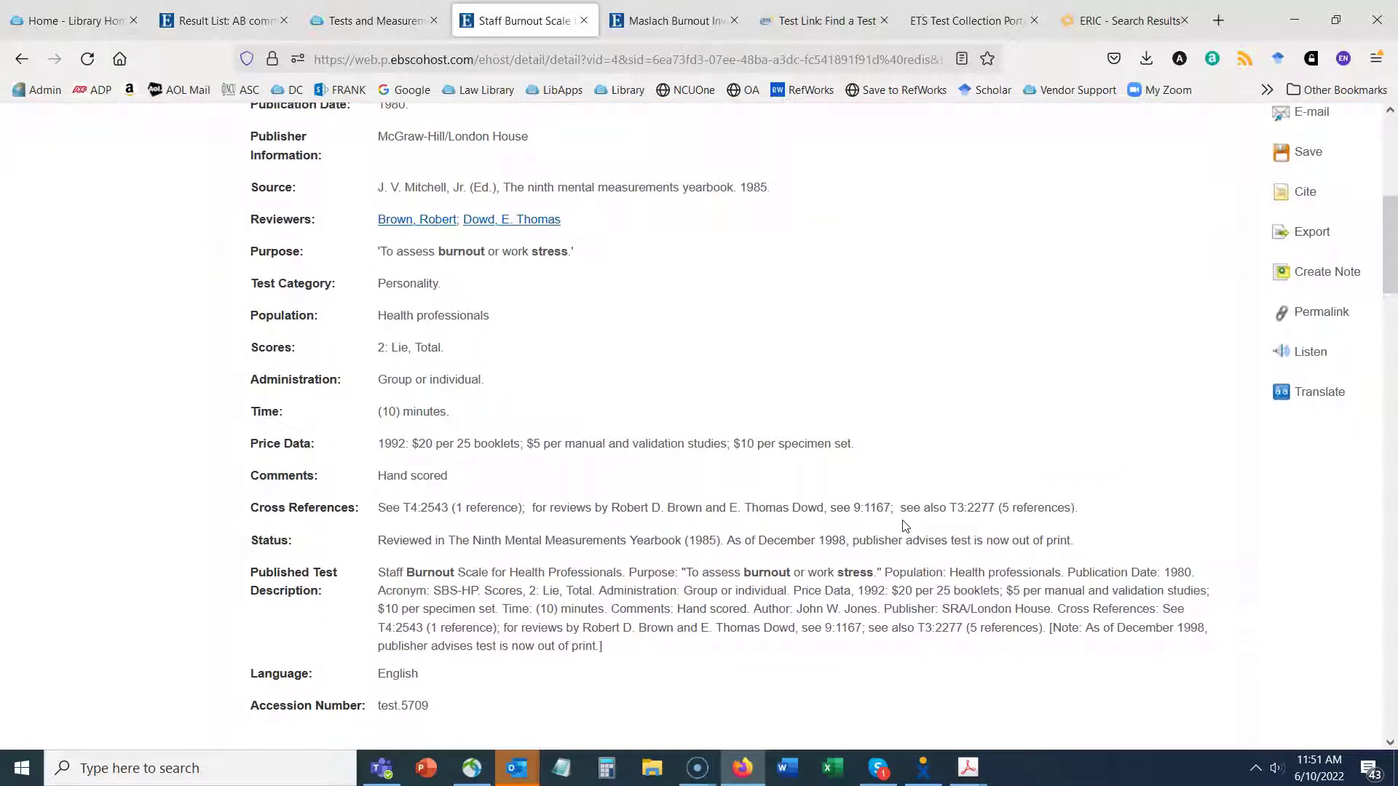
double_click(291, 590)
click(727, 700)
scroll(694, 514, down, 3)
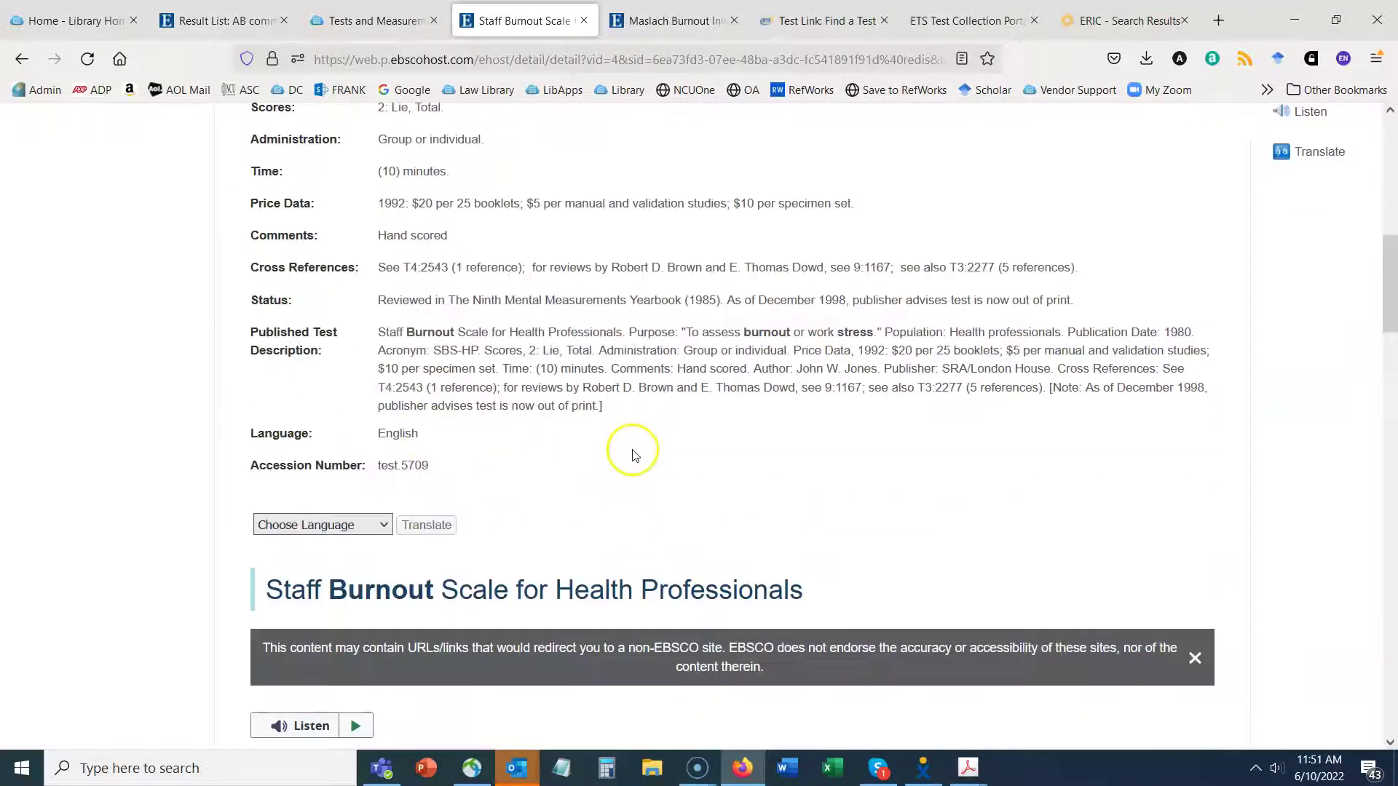
scroll(632, 455, up, 10)
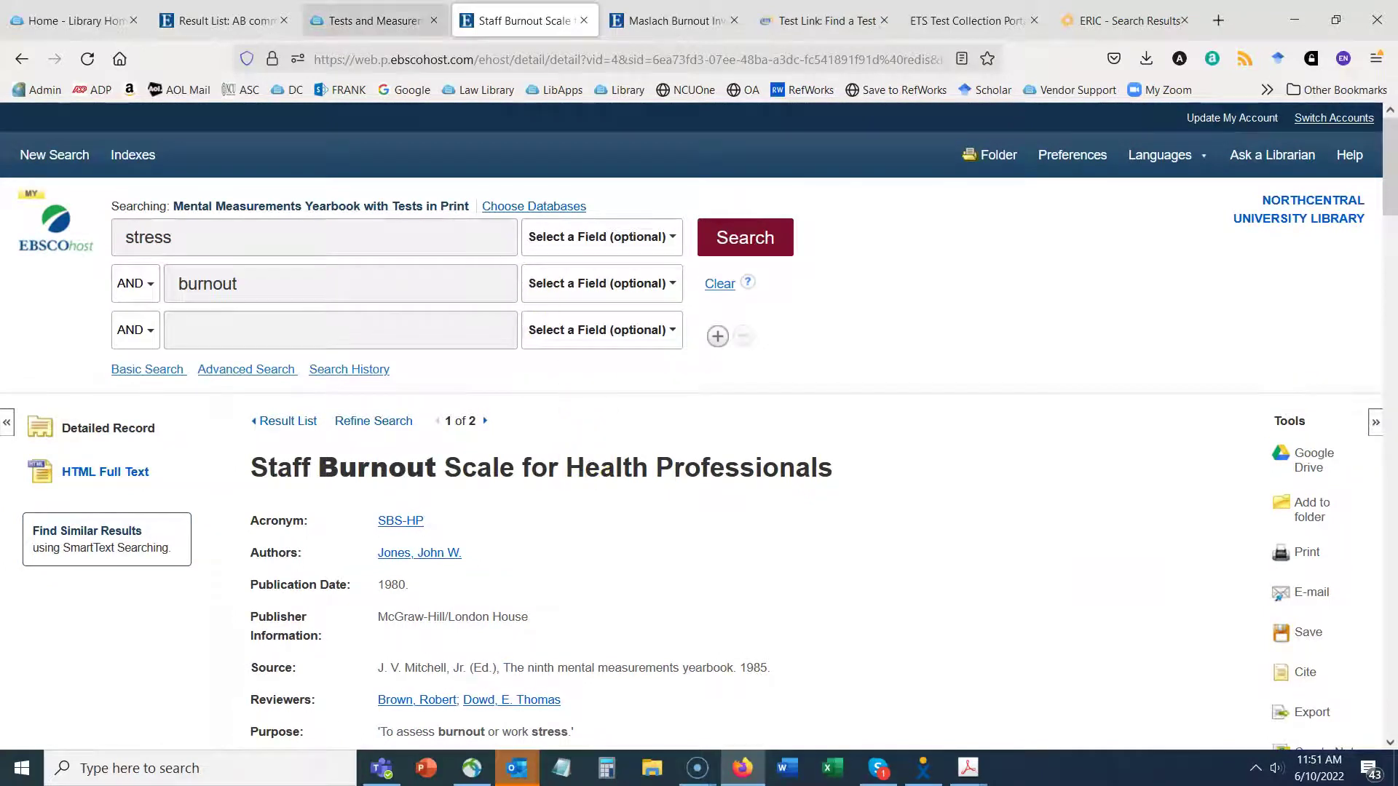
Return to the Tests and Measurements guide and review the ScienceDirect and Web of Knowledge search instructions.
click(373, 20)
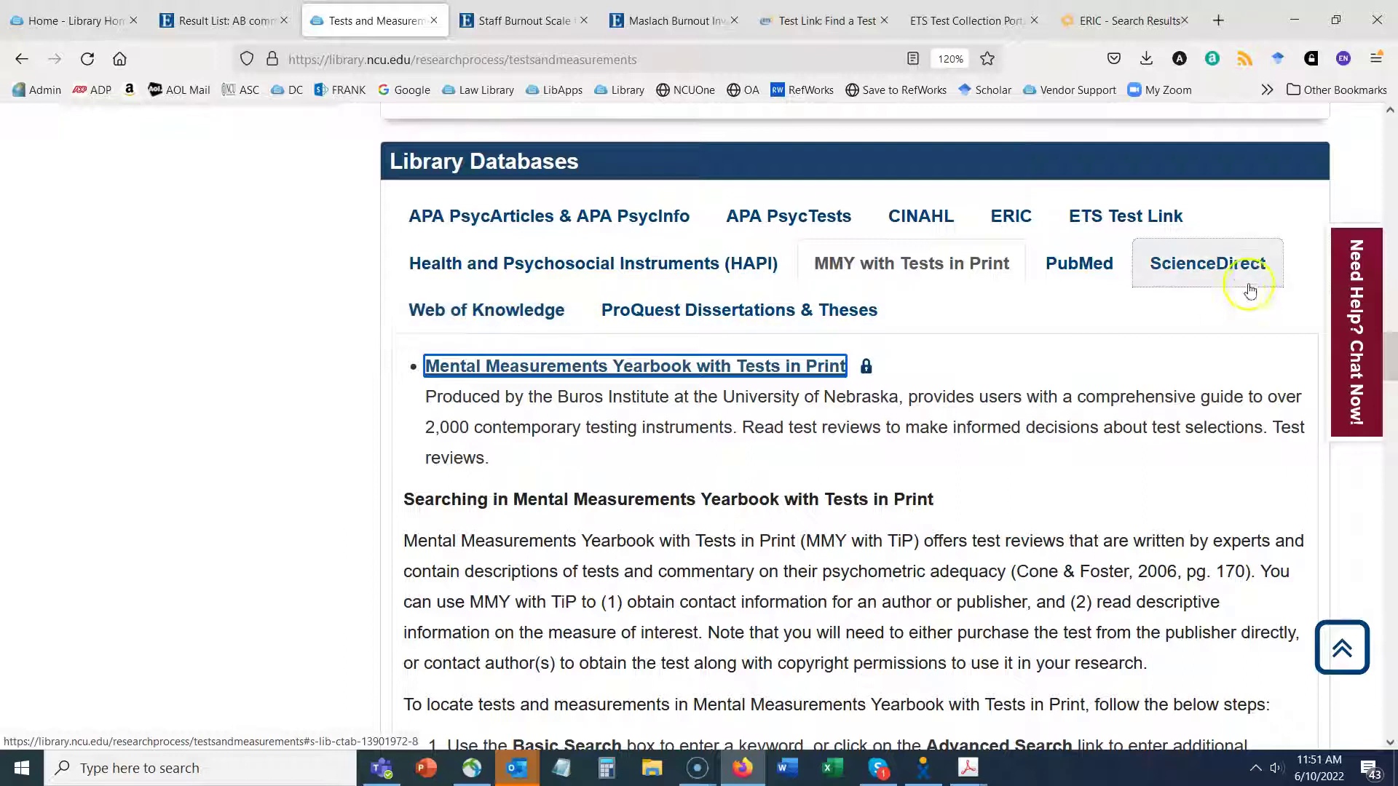
click(1222, 284)
scroll(1076, 446, down, 7)
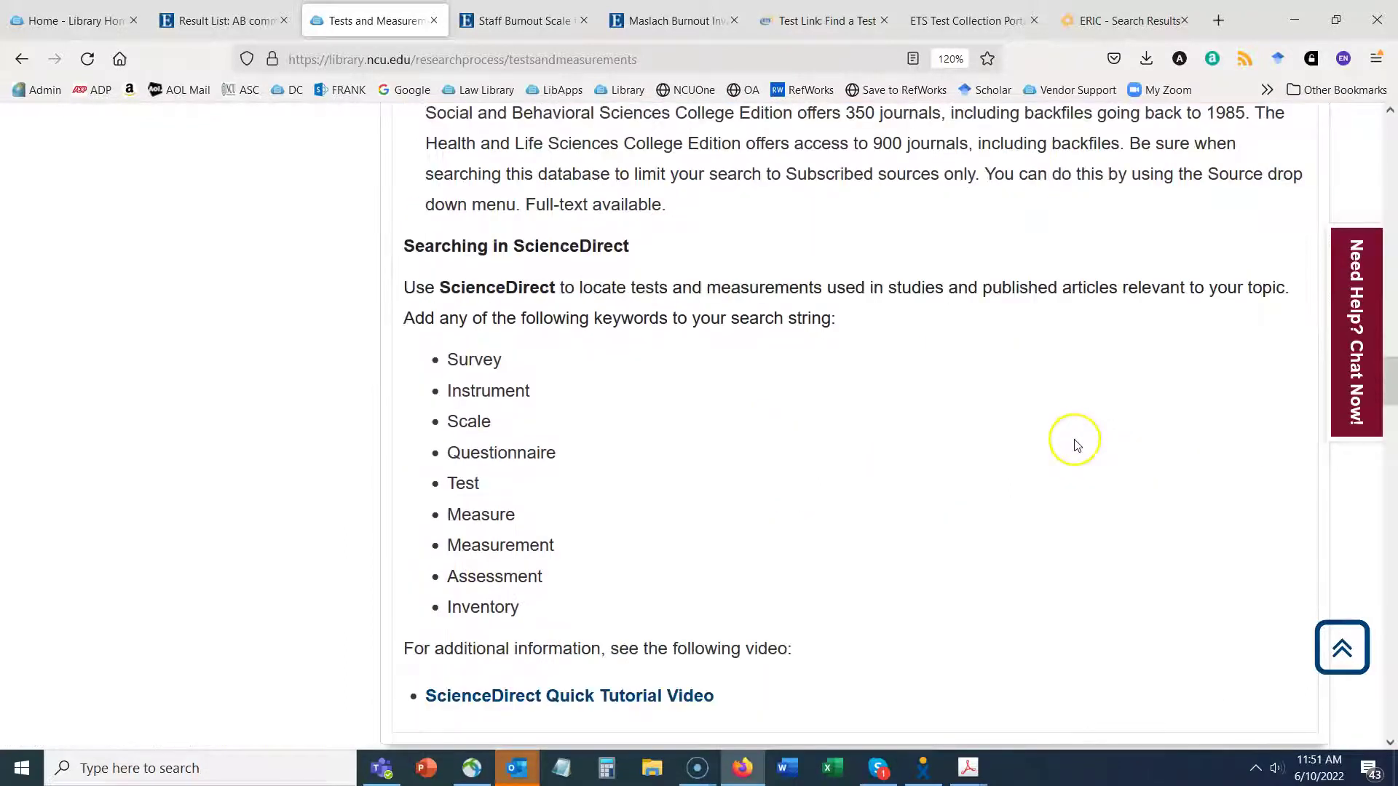
scroll(1076, 445, up, 7)
click(440, 309)
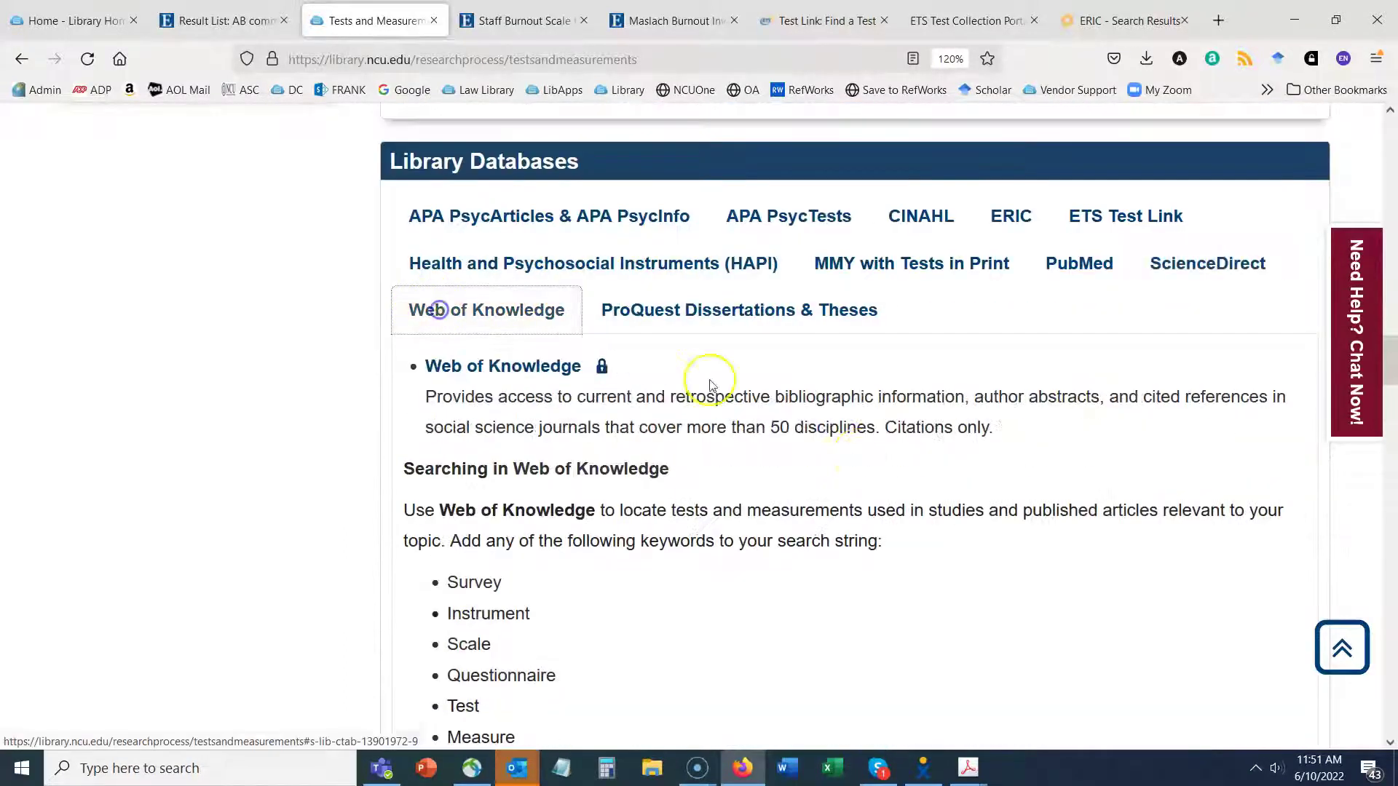
scroll(909, 470, down, 1)
scroll(908, 468, down, 3)
scroll(903, 466, up, 4)
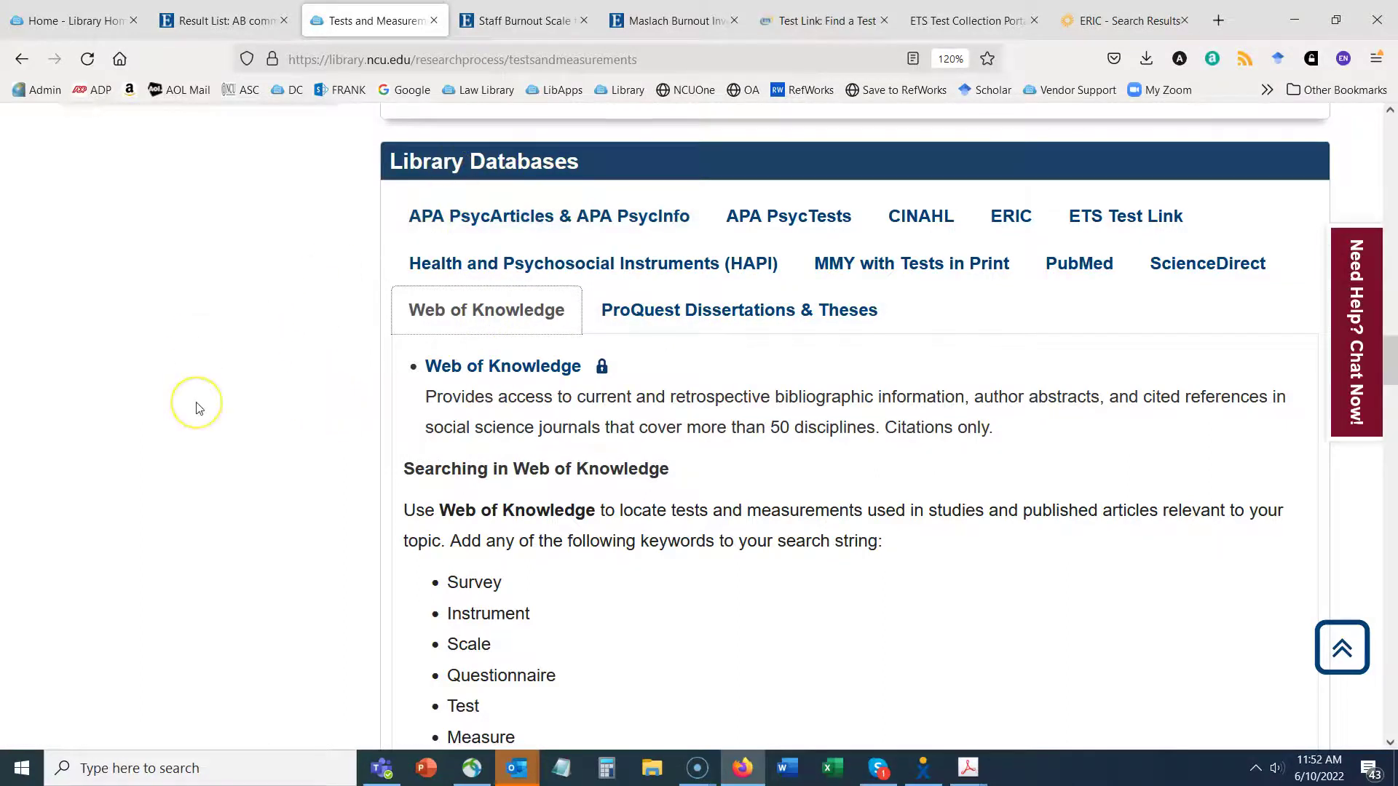
Review the guide's Internet Search section and open Google in a new browser tab.
scroll(196, 408, down, 12)
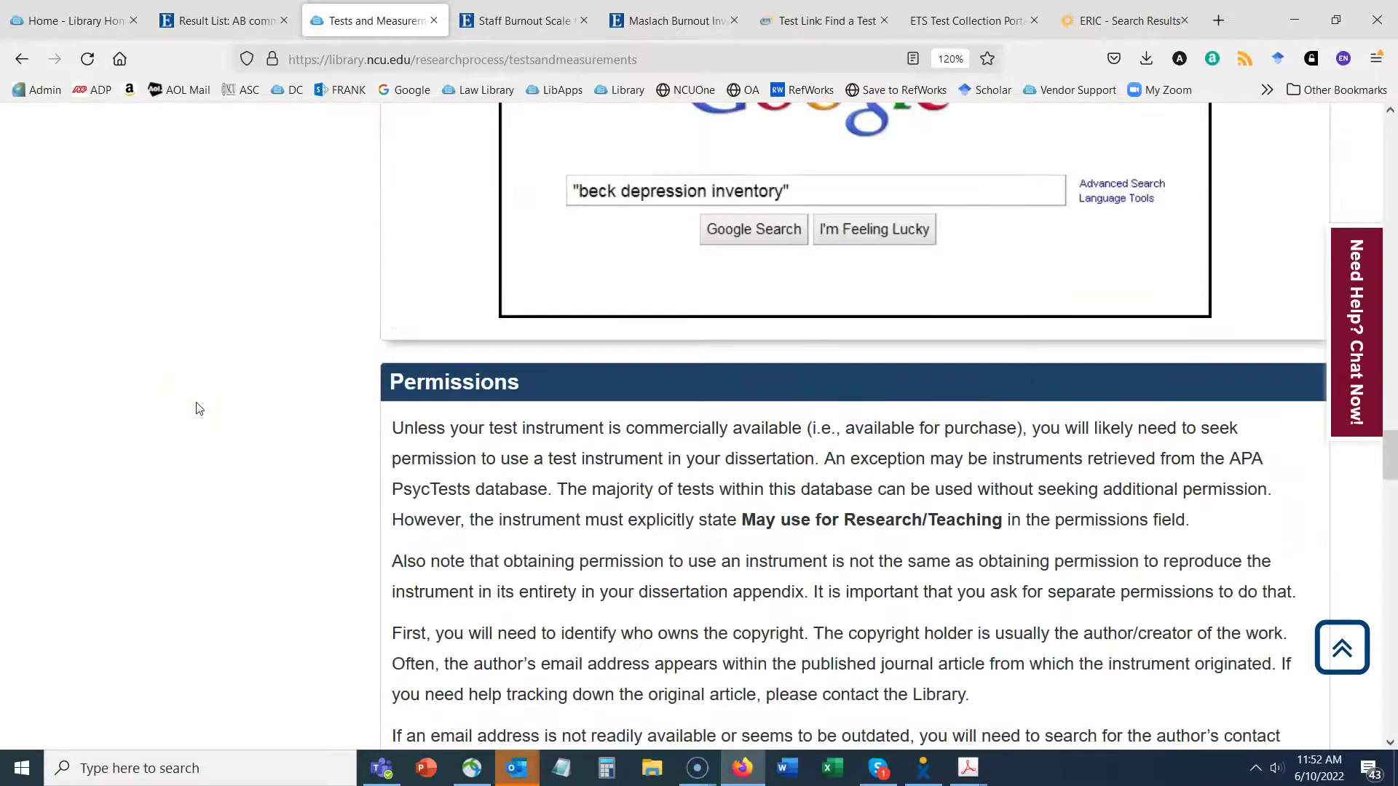
scroll(197, 407, up, 3)
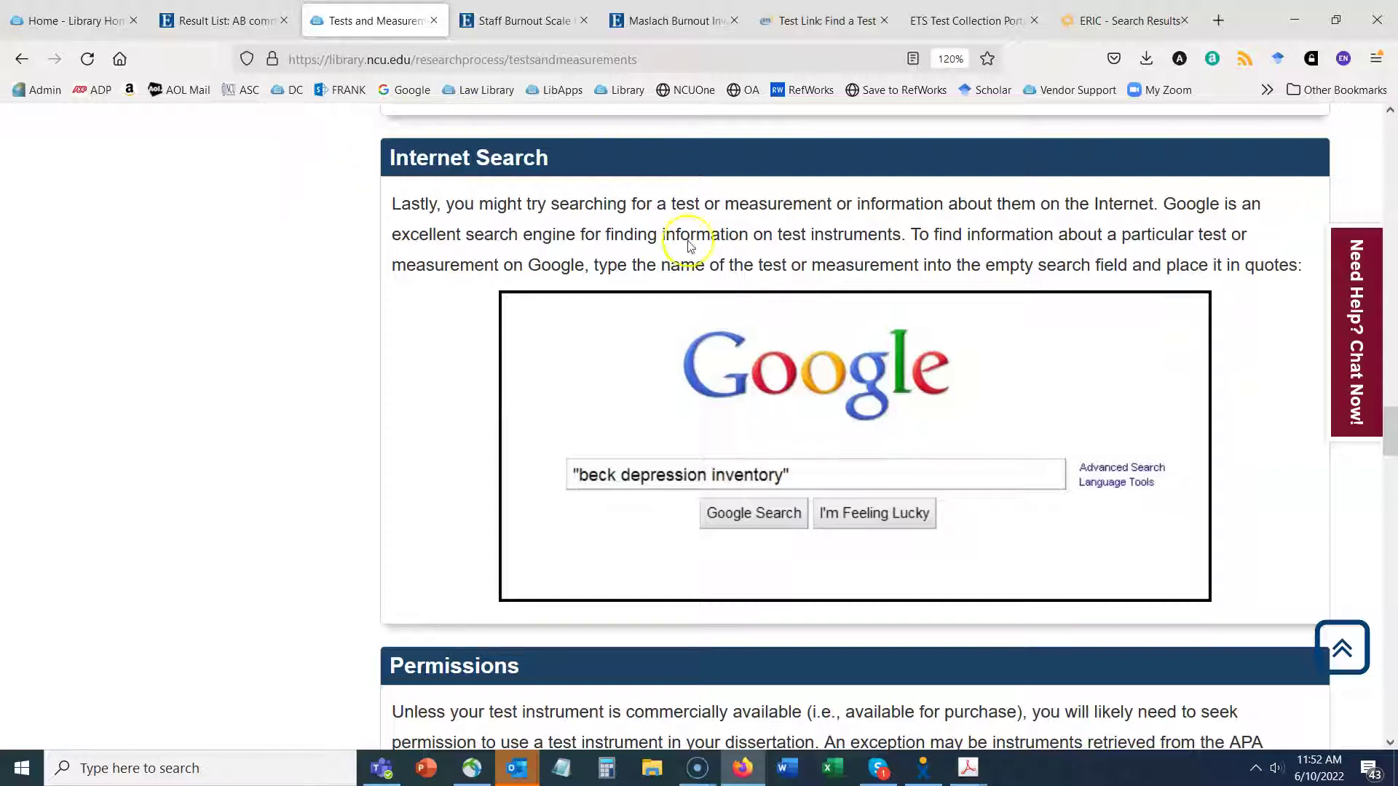
click(1218, 19)
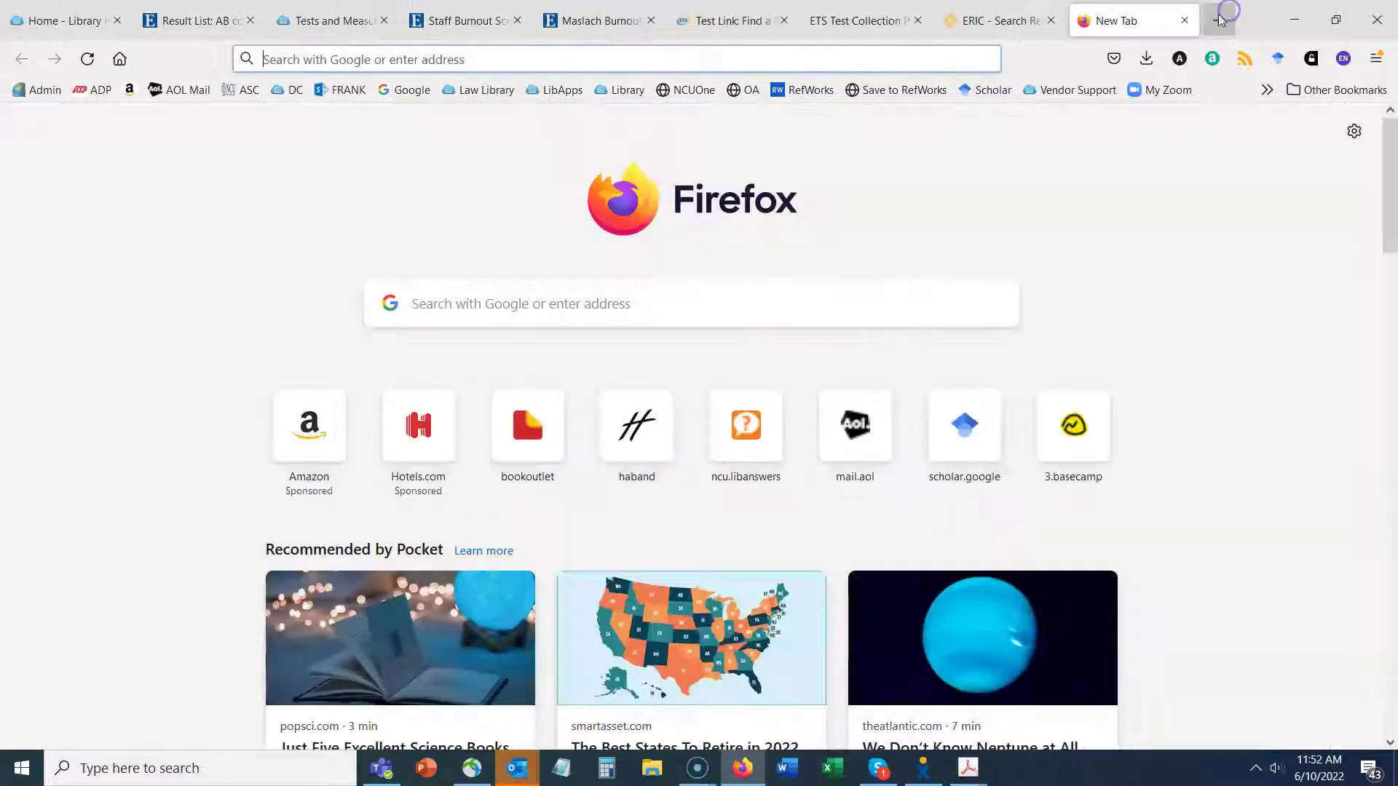
click(403, 96)
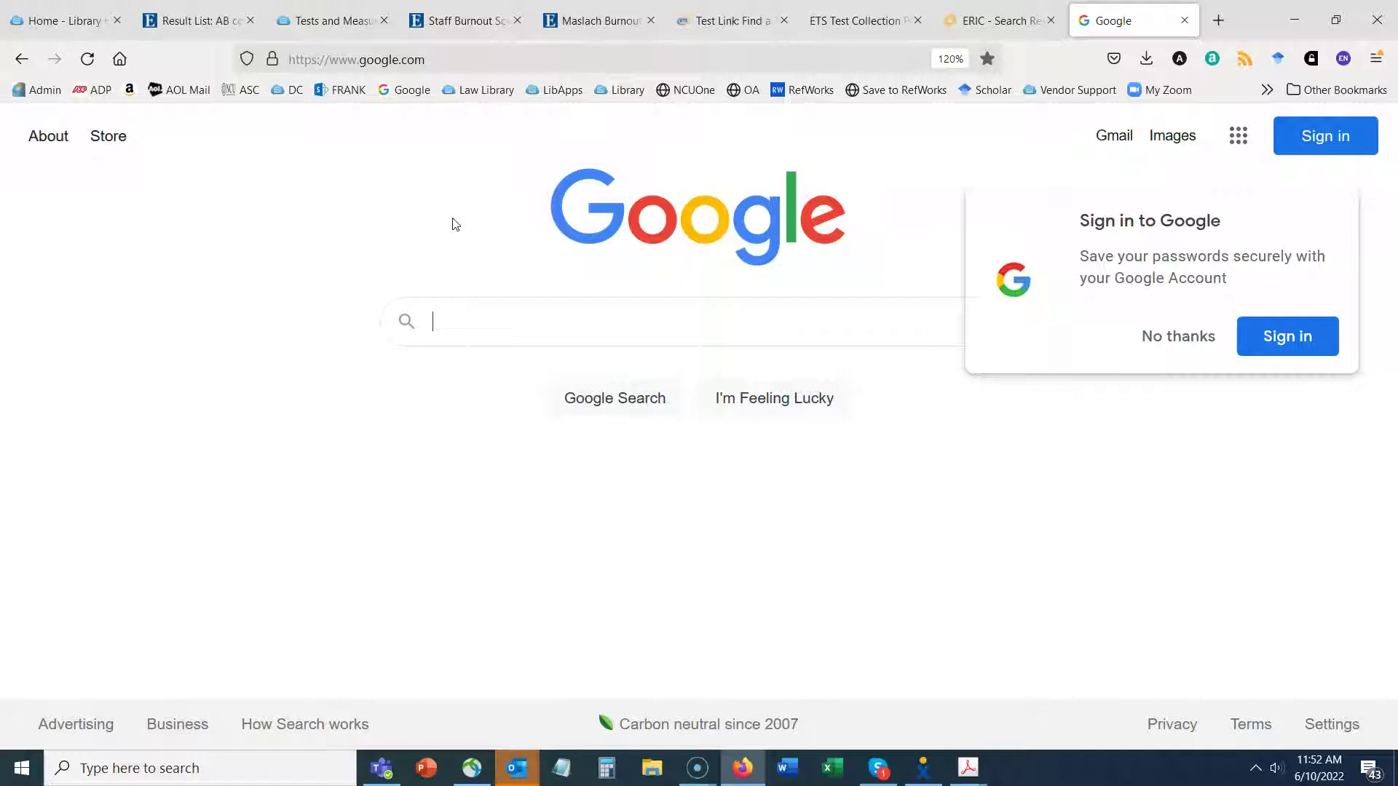
Search Google for employee engagement survey and browse the results.
click(520, 306)
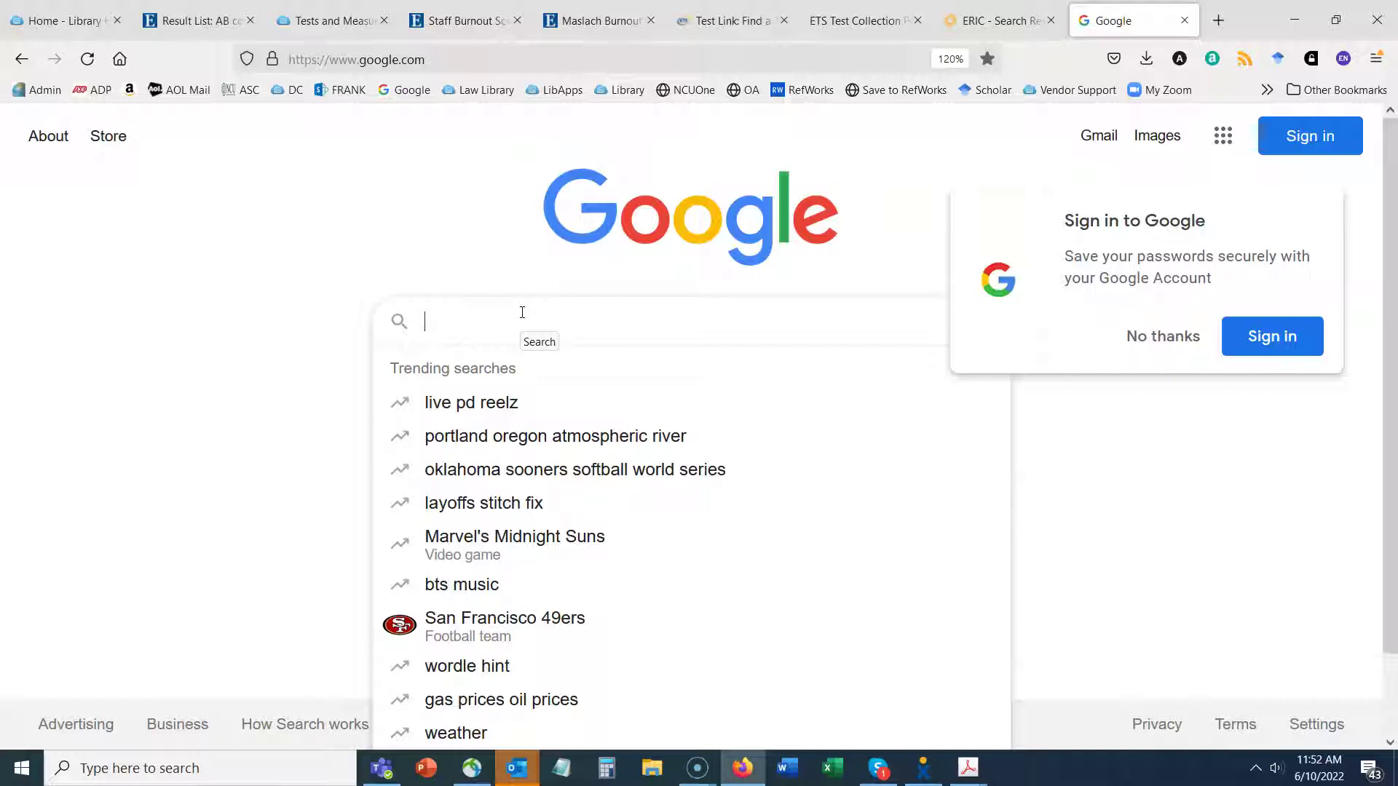
text(s)
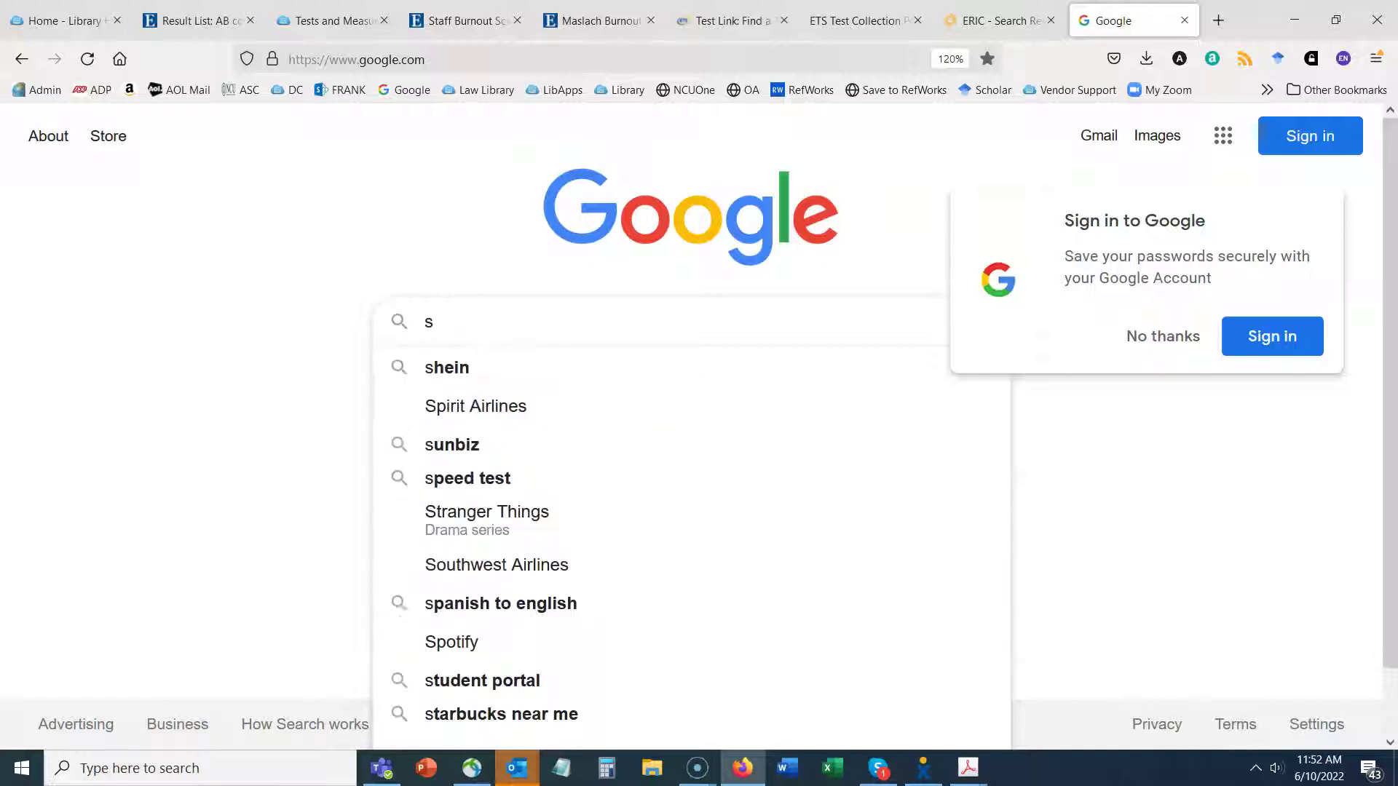
key(BackSpace)
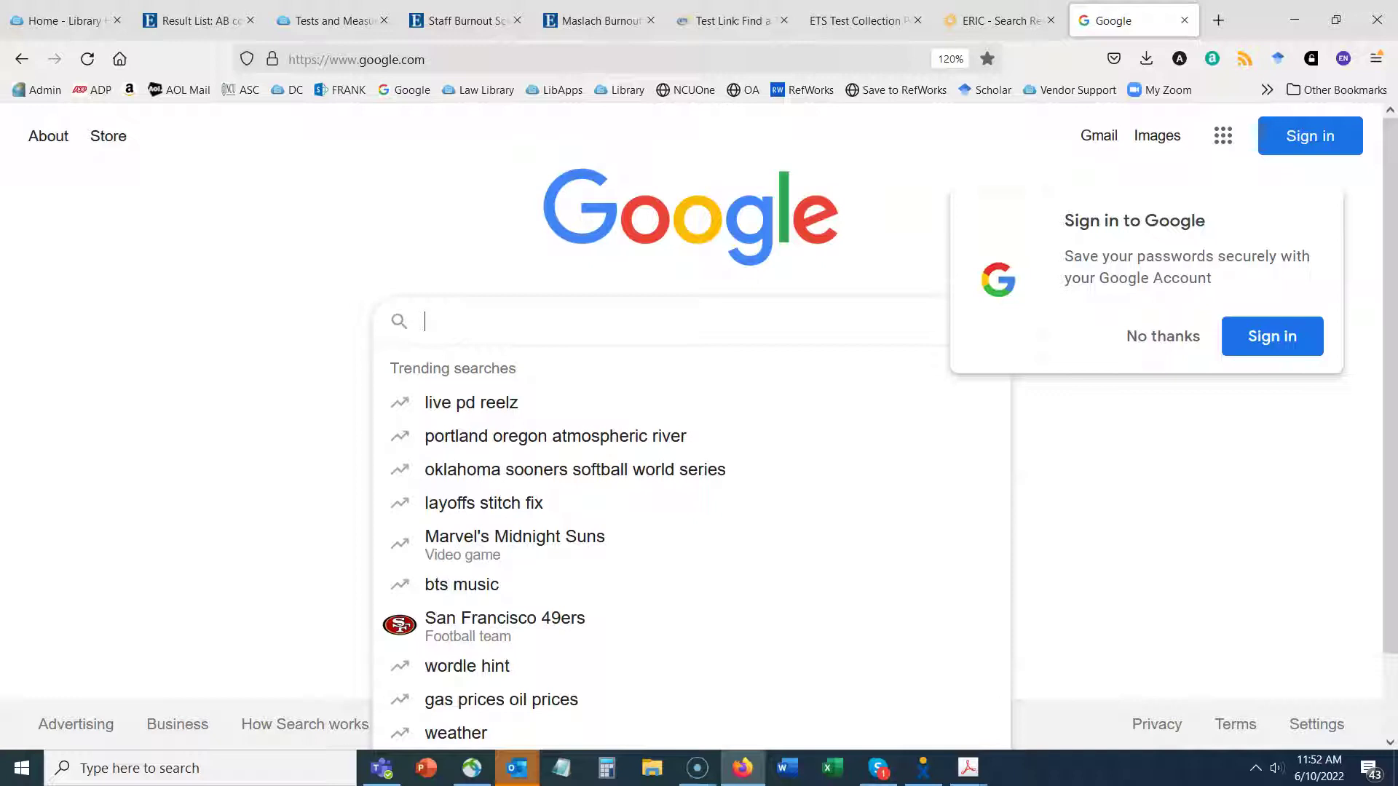
text(employe)
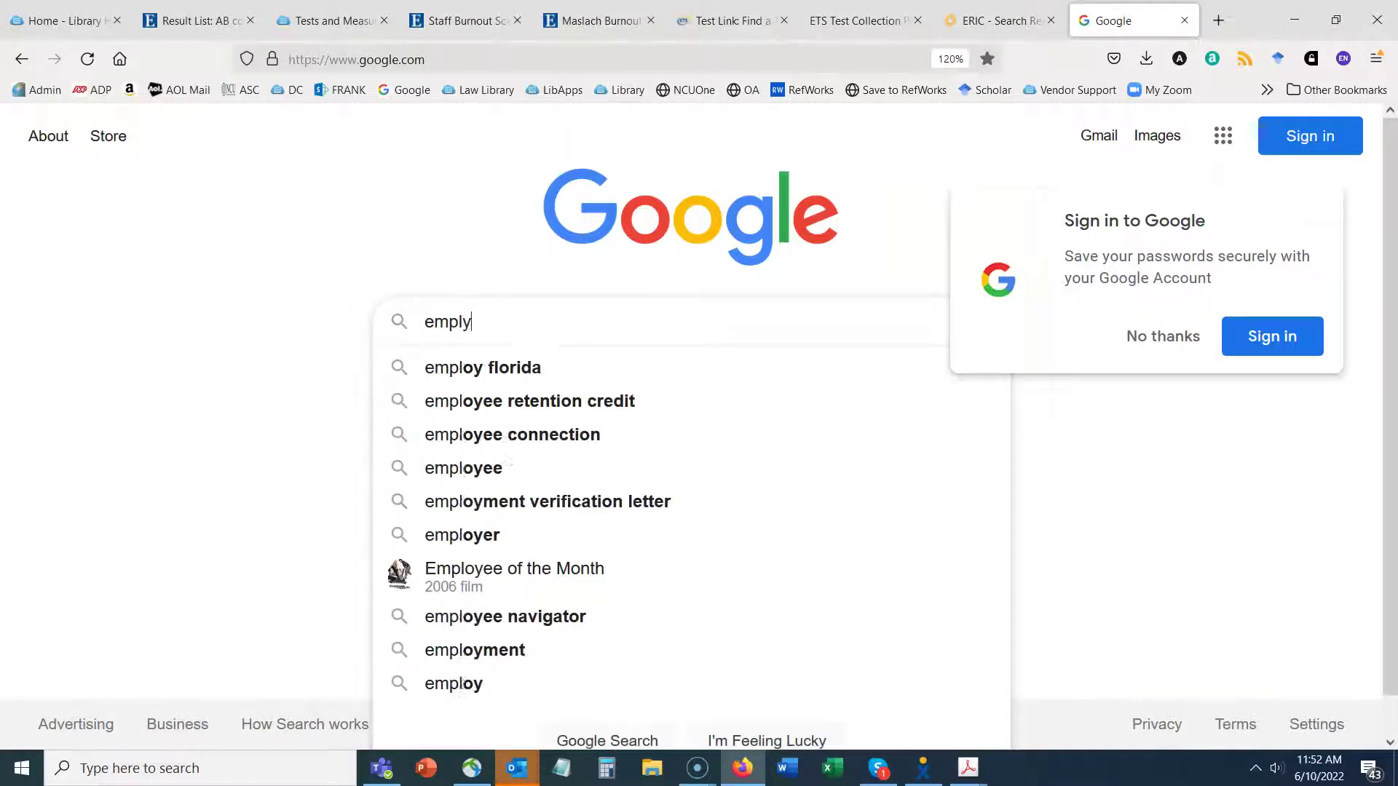
text(gag)
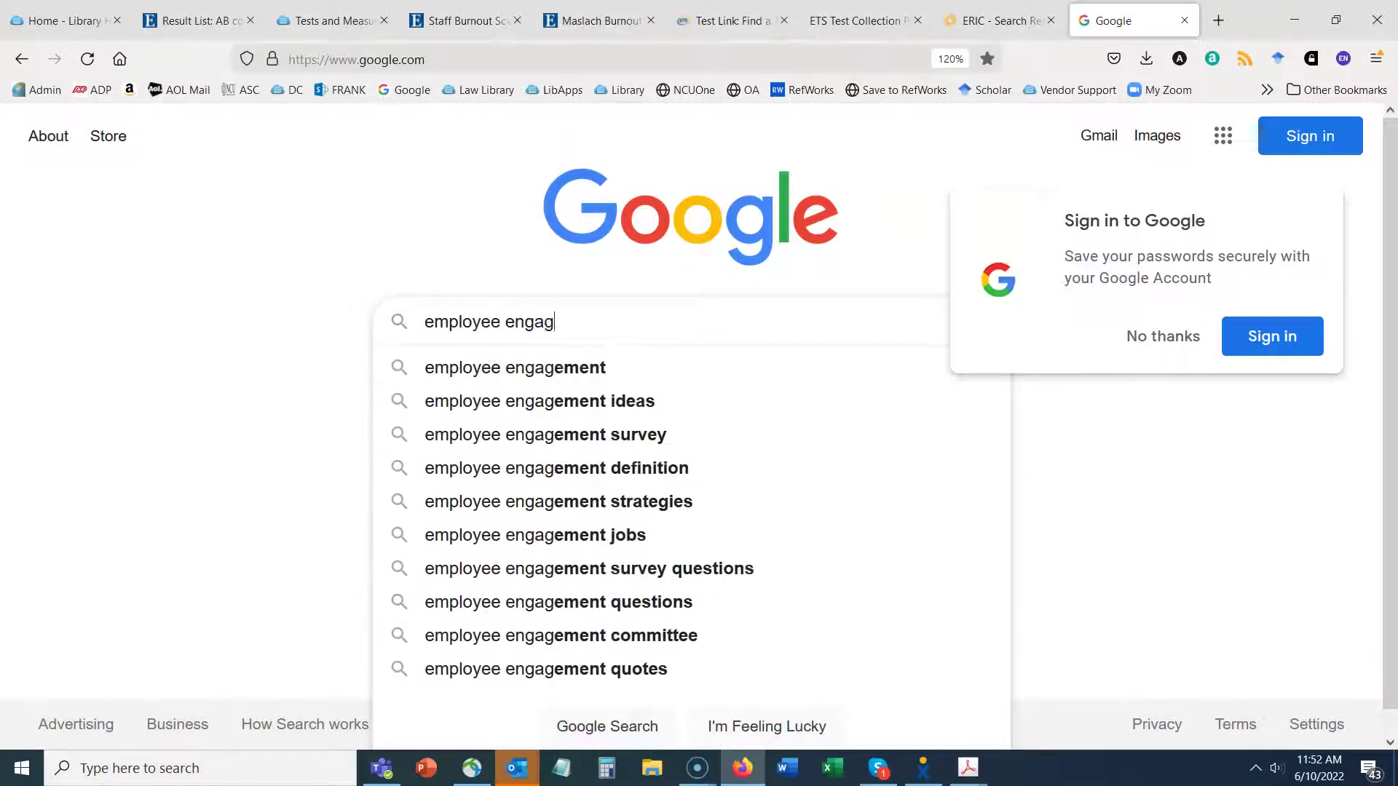
text(ement survey)
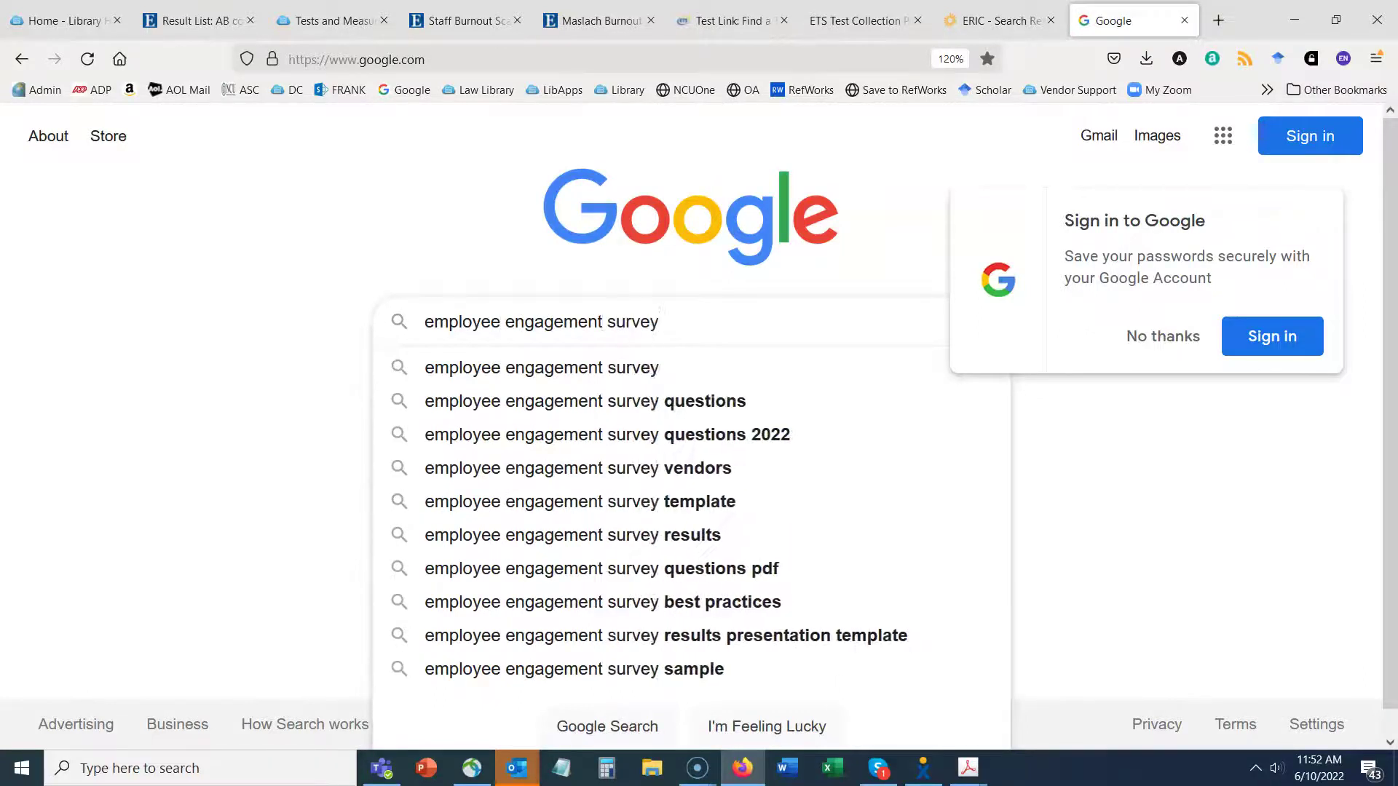
key(Return)
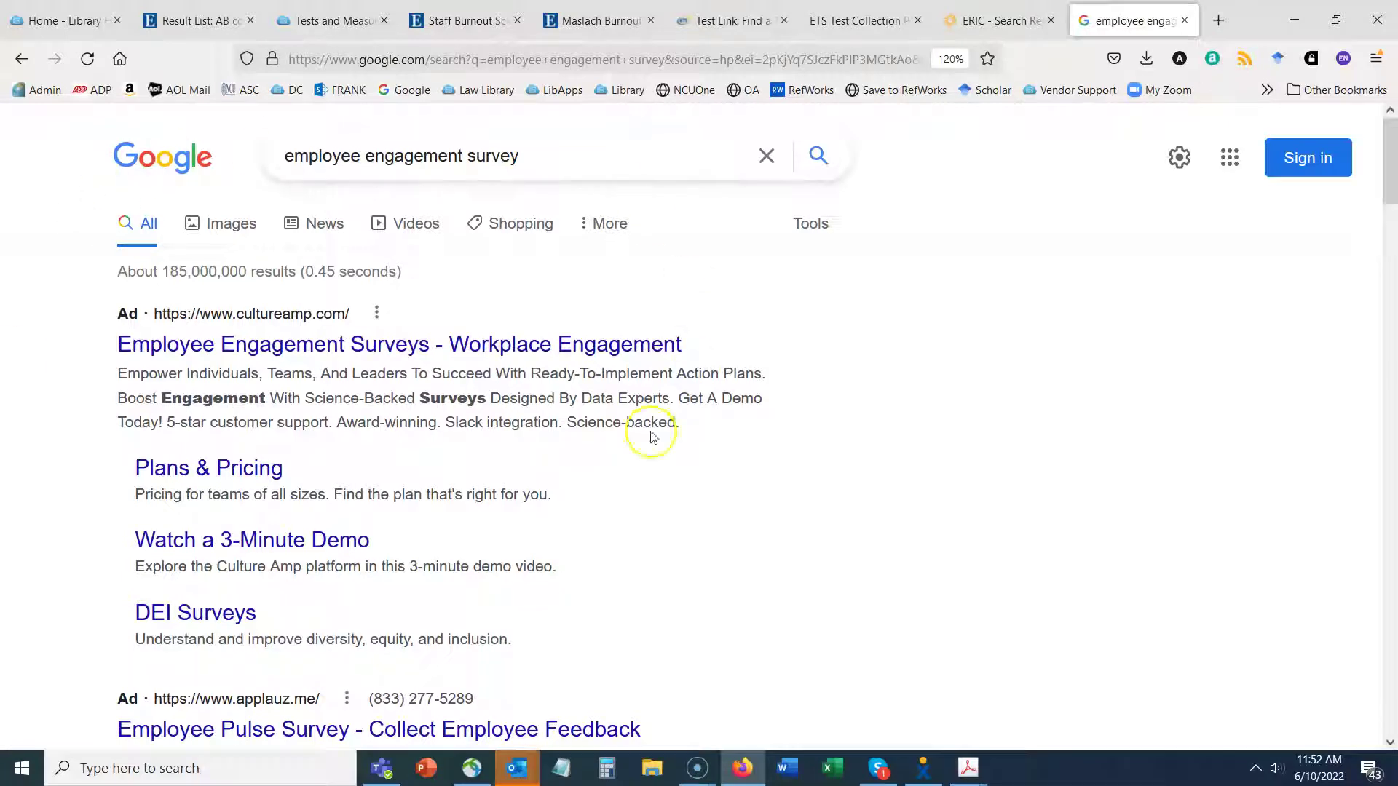
drag(1387, 177, 1387, 145)
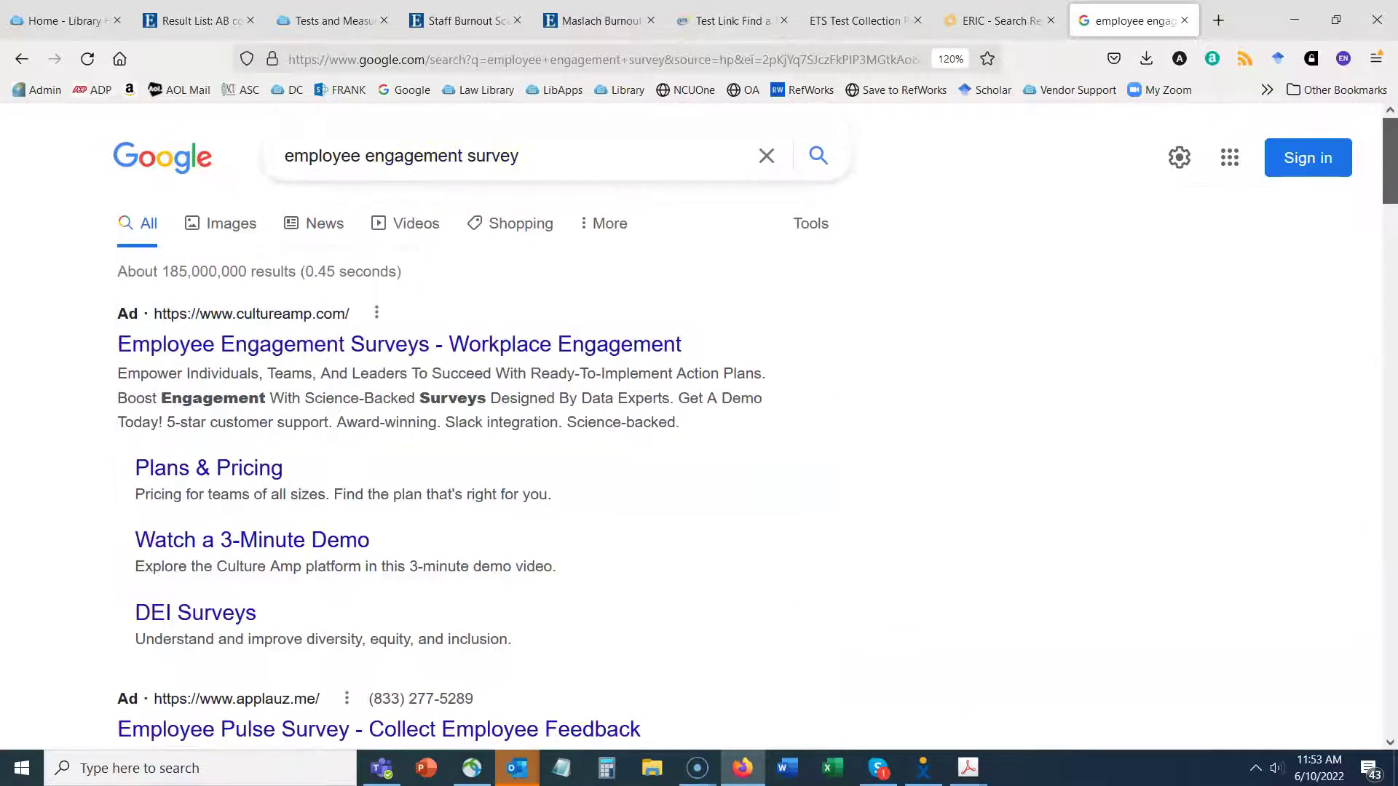
Clear the employee engagement survey query from the Google search box.
click(283, 154)
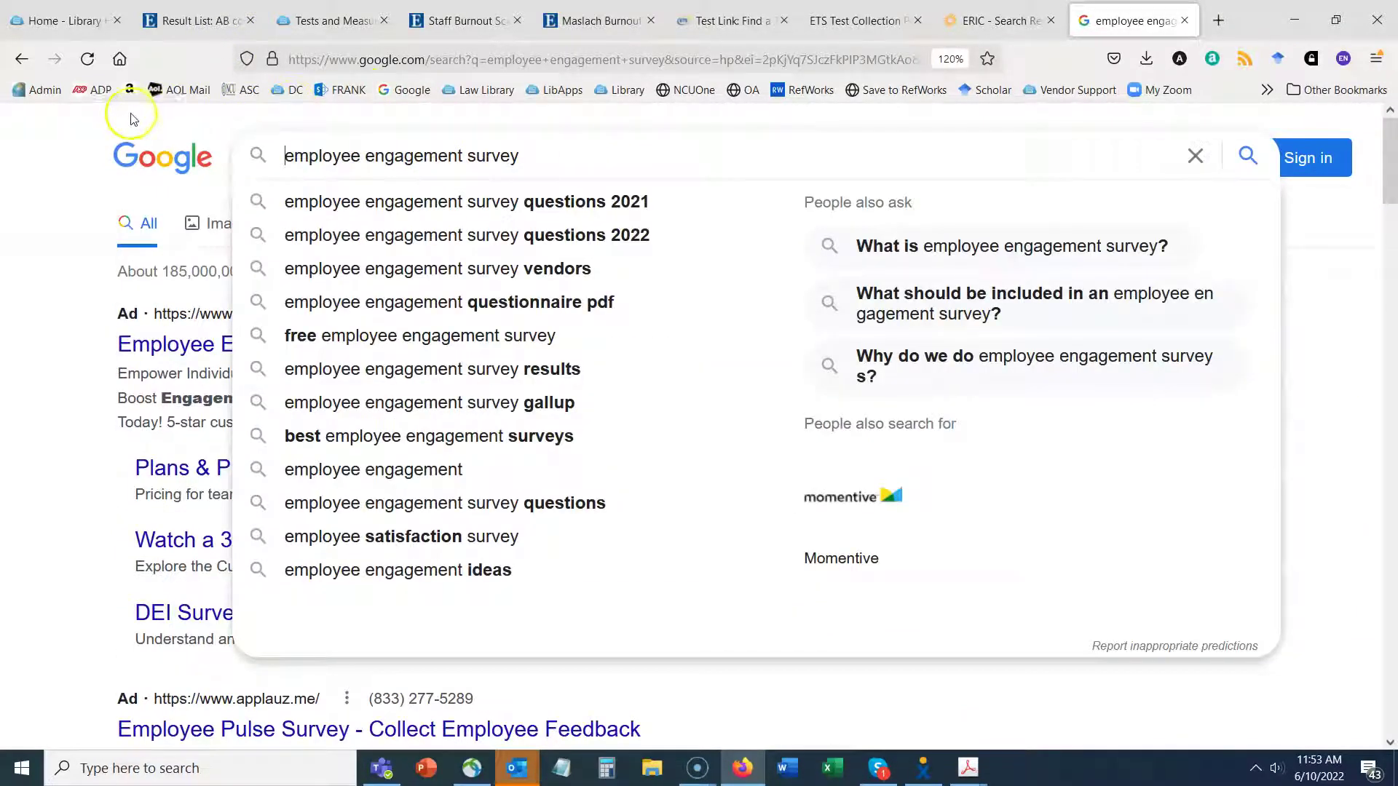
click(9, 348)
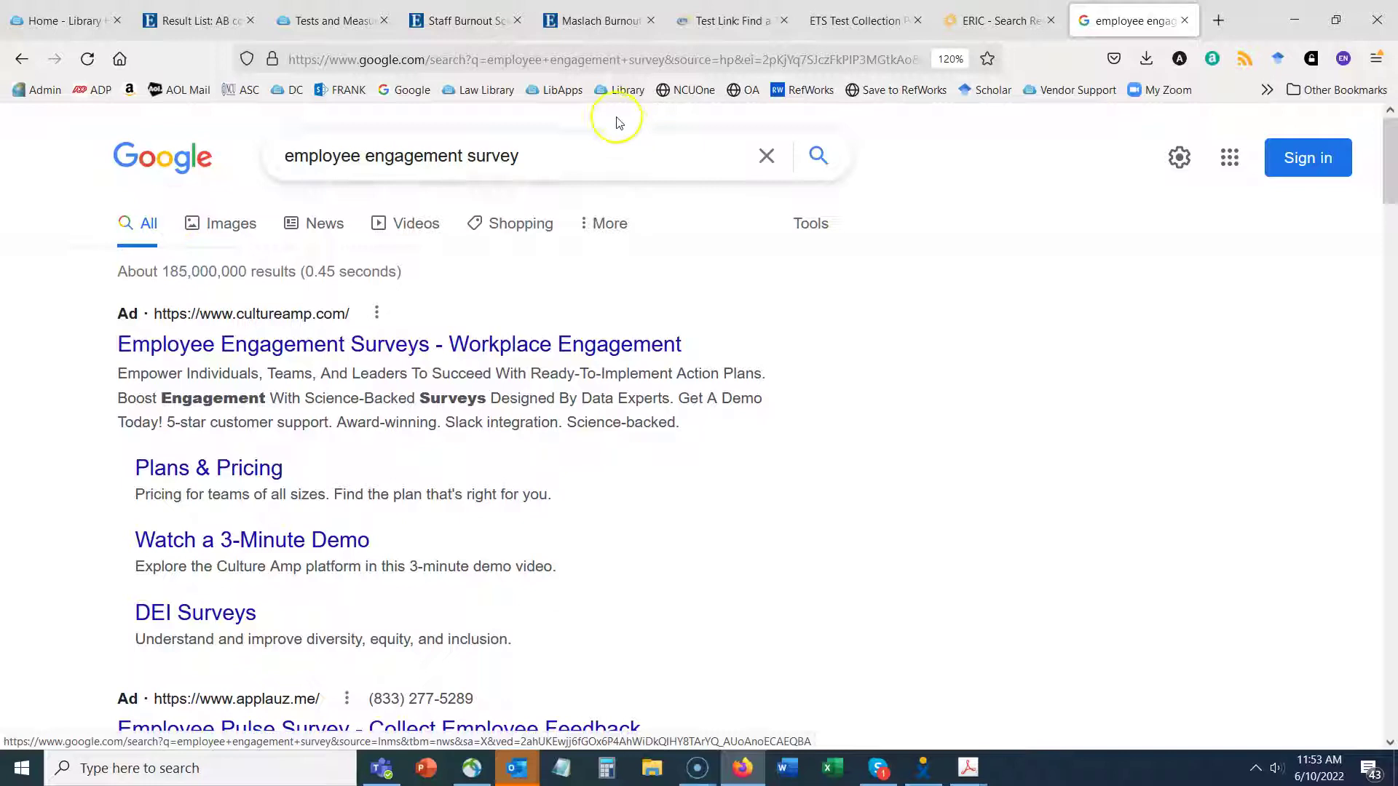
drag(539, 151, 213, 130)
text(m)
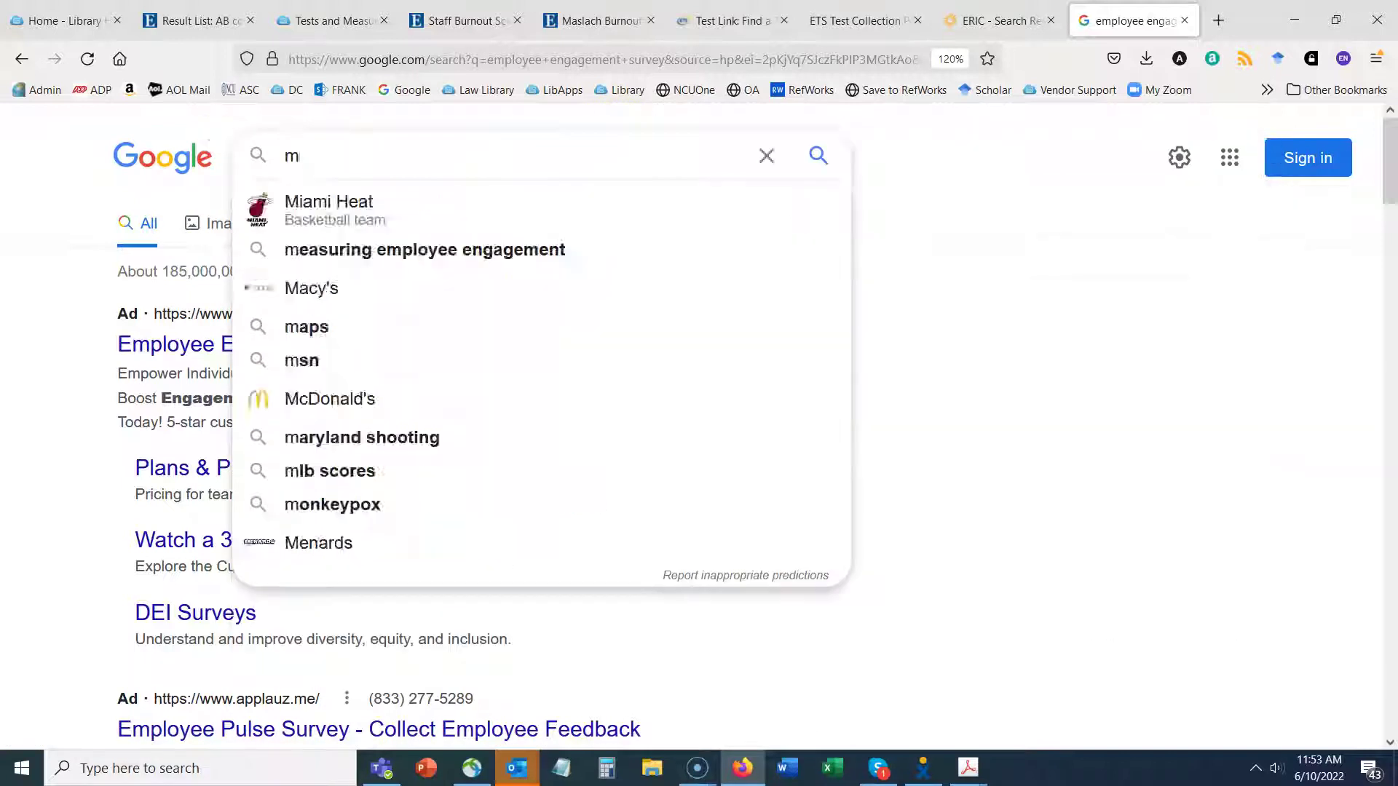
key(BackSpace)
Open the Maslach Burnout Inventory detailed record in EBSCOhost and copy "Maslach Burnout Inventory" from its title.
click(596, 20)
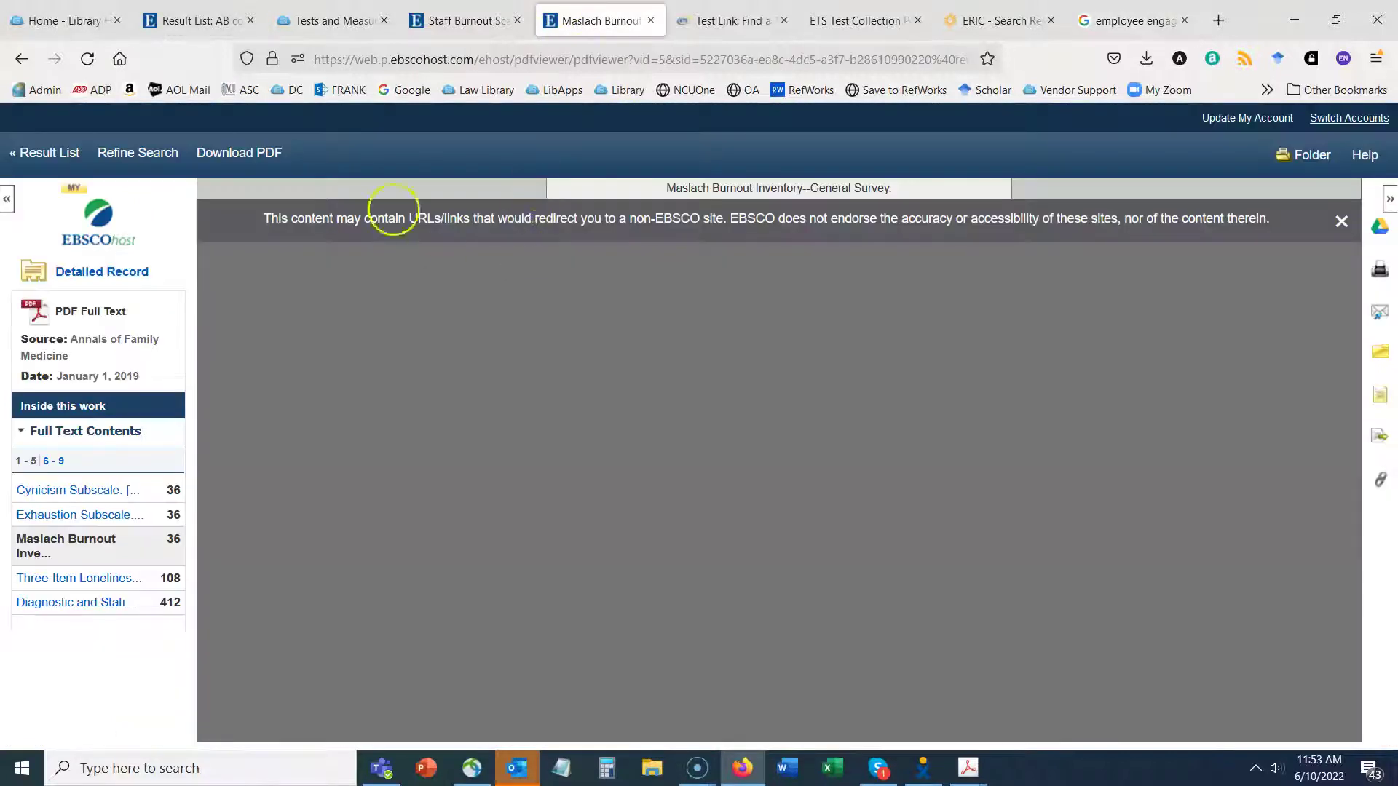
click(88, 270)
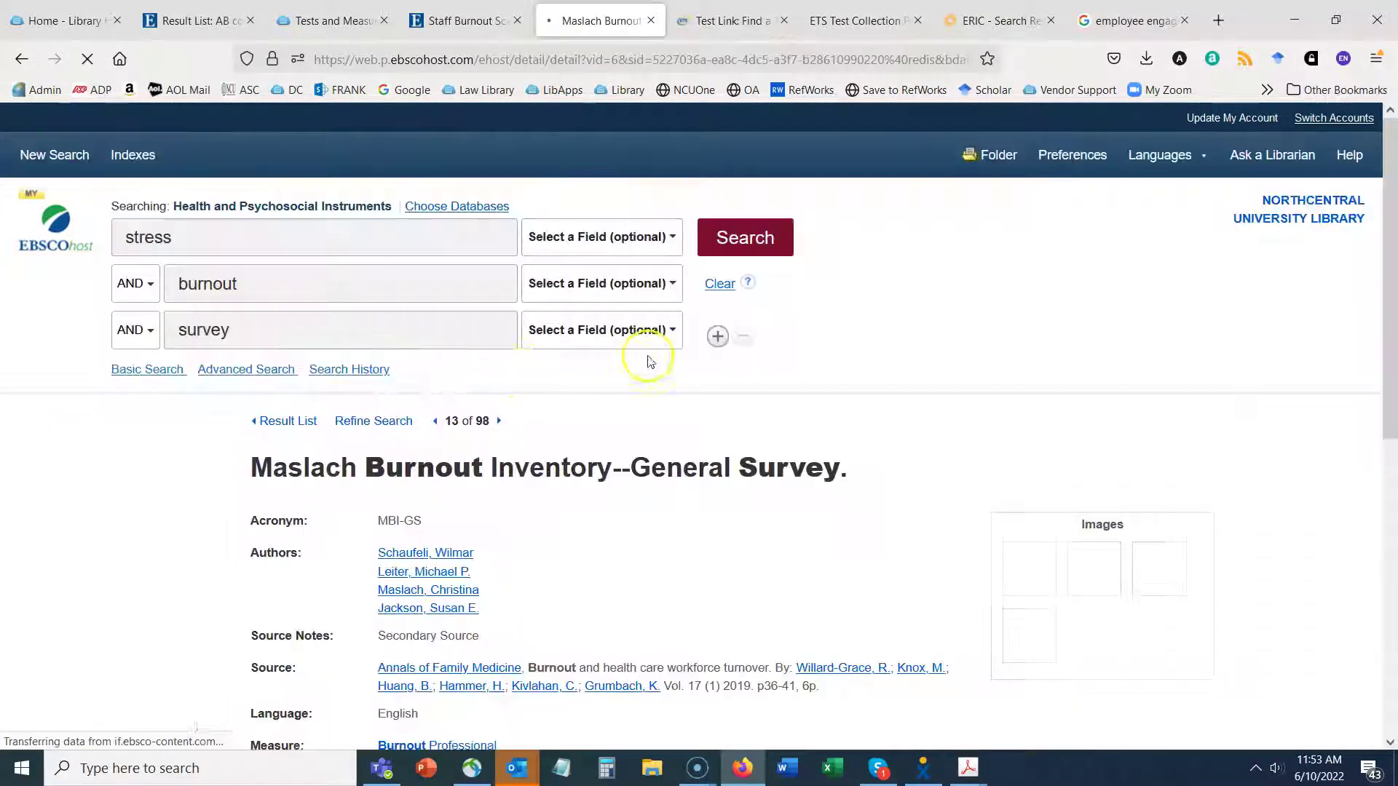
drag(252, 465, 610, 467)
right_click(605, 469)
click(631, 489)
Search Google for the exact phrase "Maslach Burnout Inventory" by pasting the copied name in quotes, and browse the results.
click(1132, 21)
click(334, 144)
text(")
key(ctrl+v)
text(")
key(Return)
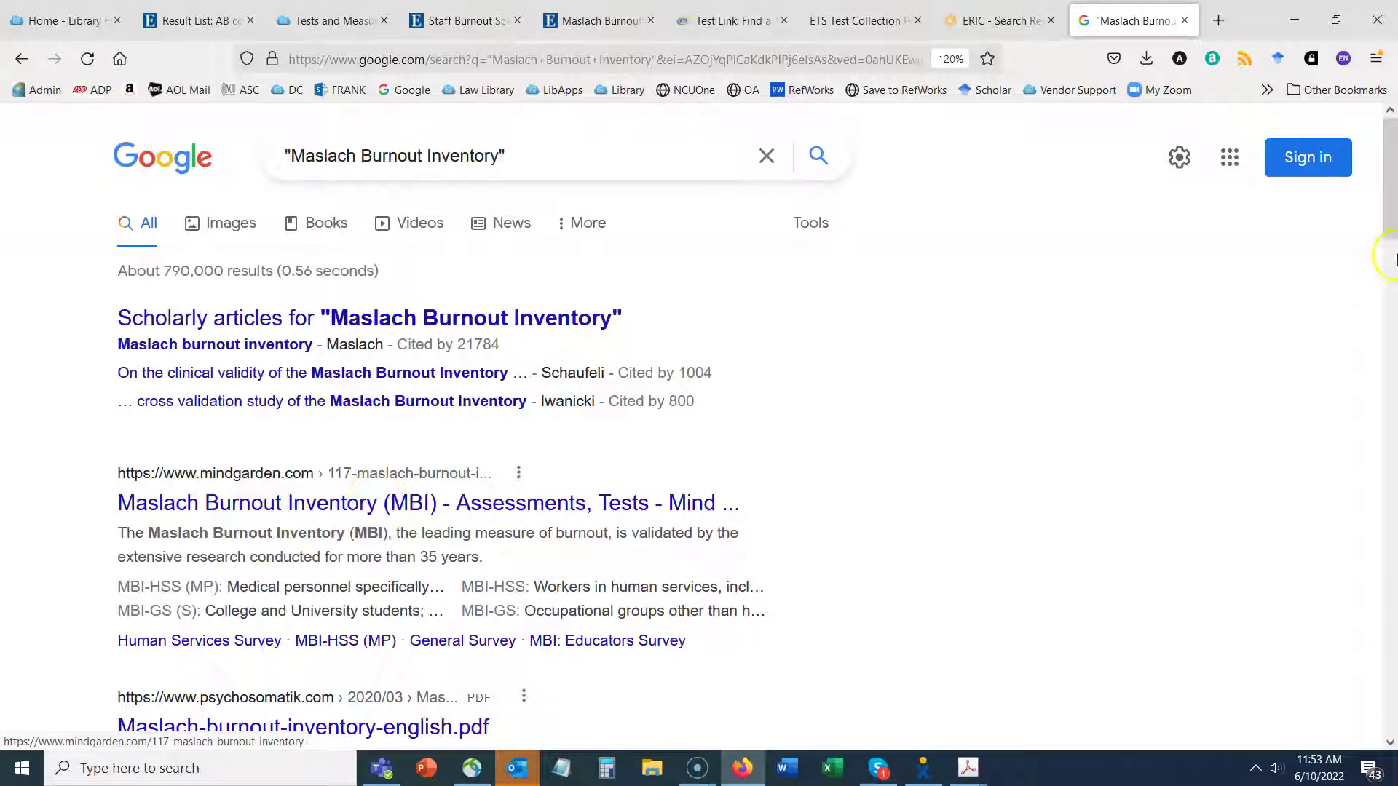
scroll(1391, 244, down, 3)
drag(1392, 240, 1382, 689)
key(Home)
Return to the Northcentral University Library home page and show the available Services options.
click(600, 20)
click(466, 21)
click(345, 15)
scroll(1006, 610, up, 10)
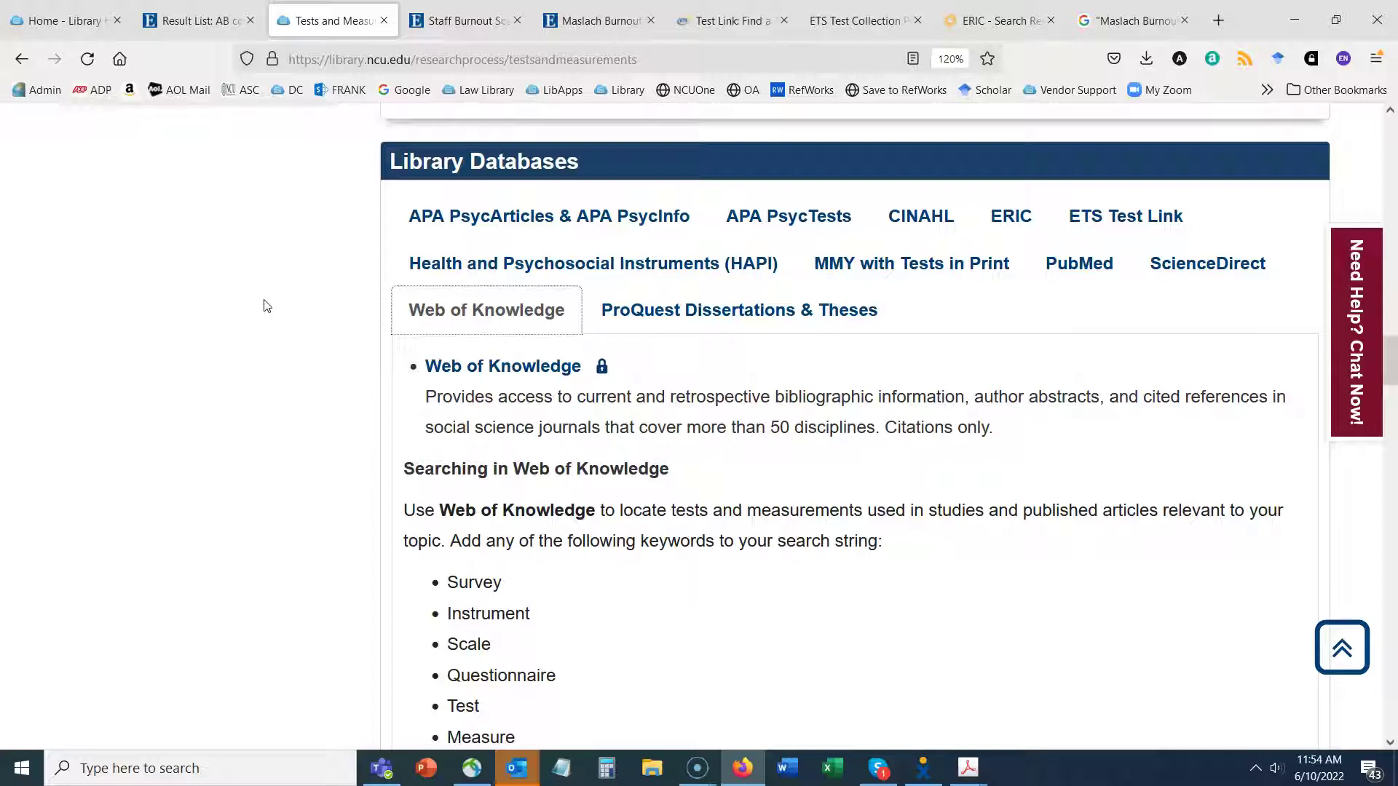
click(193, 20)
click(75, 16)
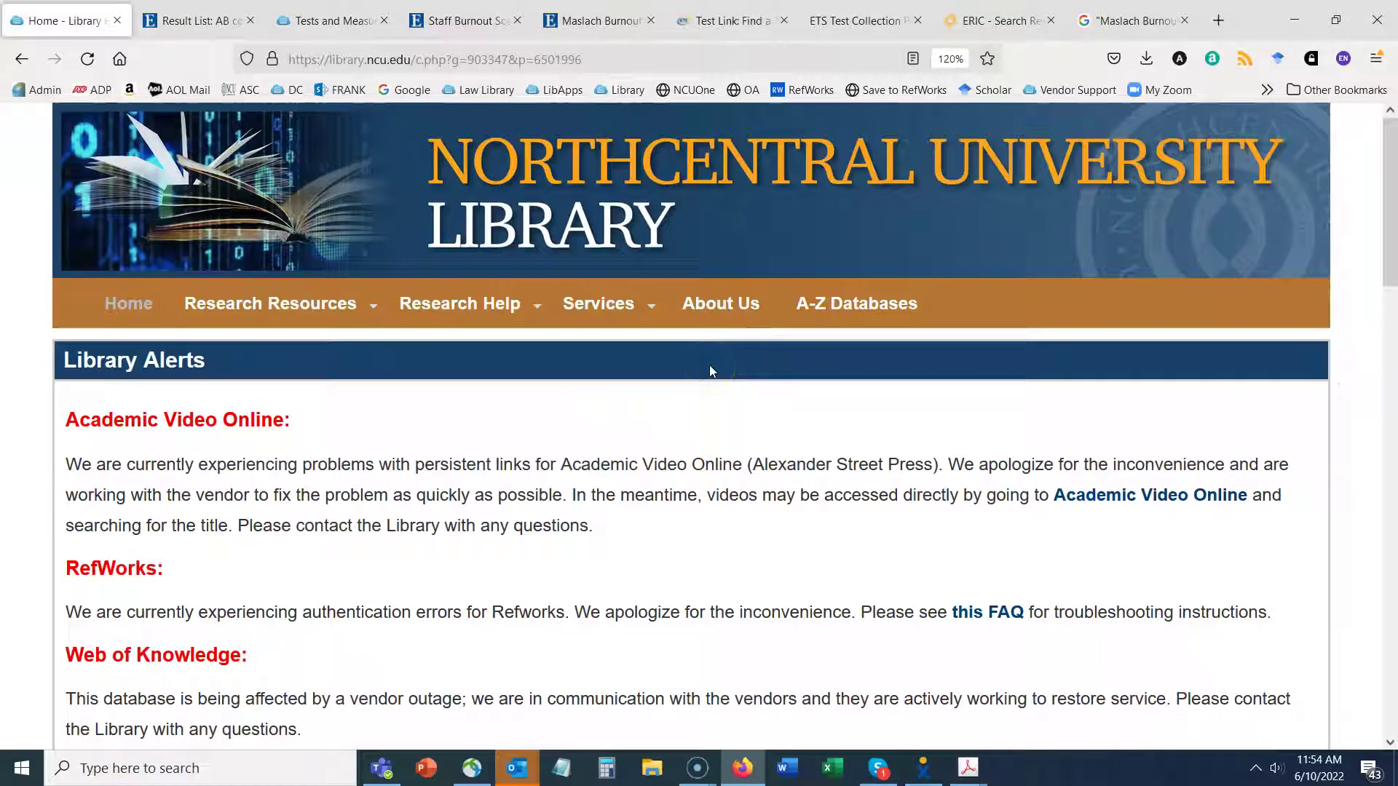
click(614, 303)
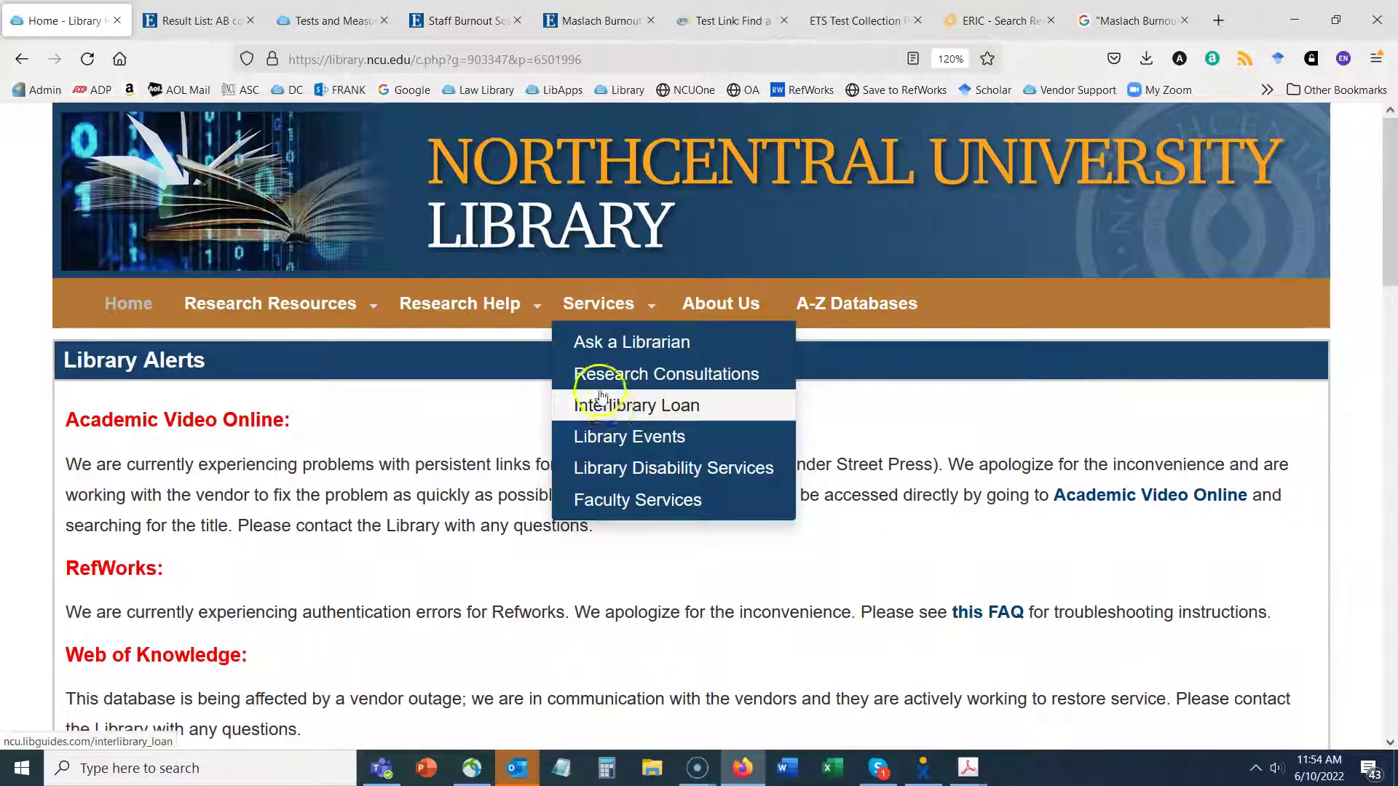